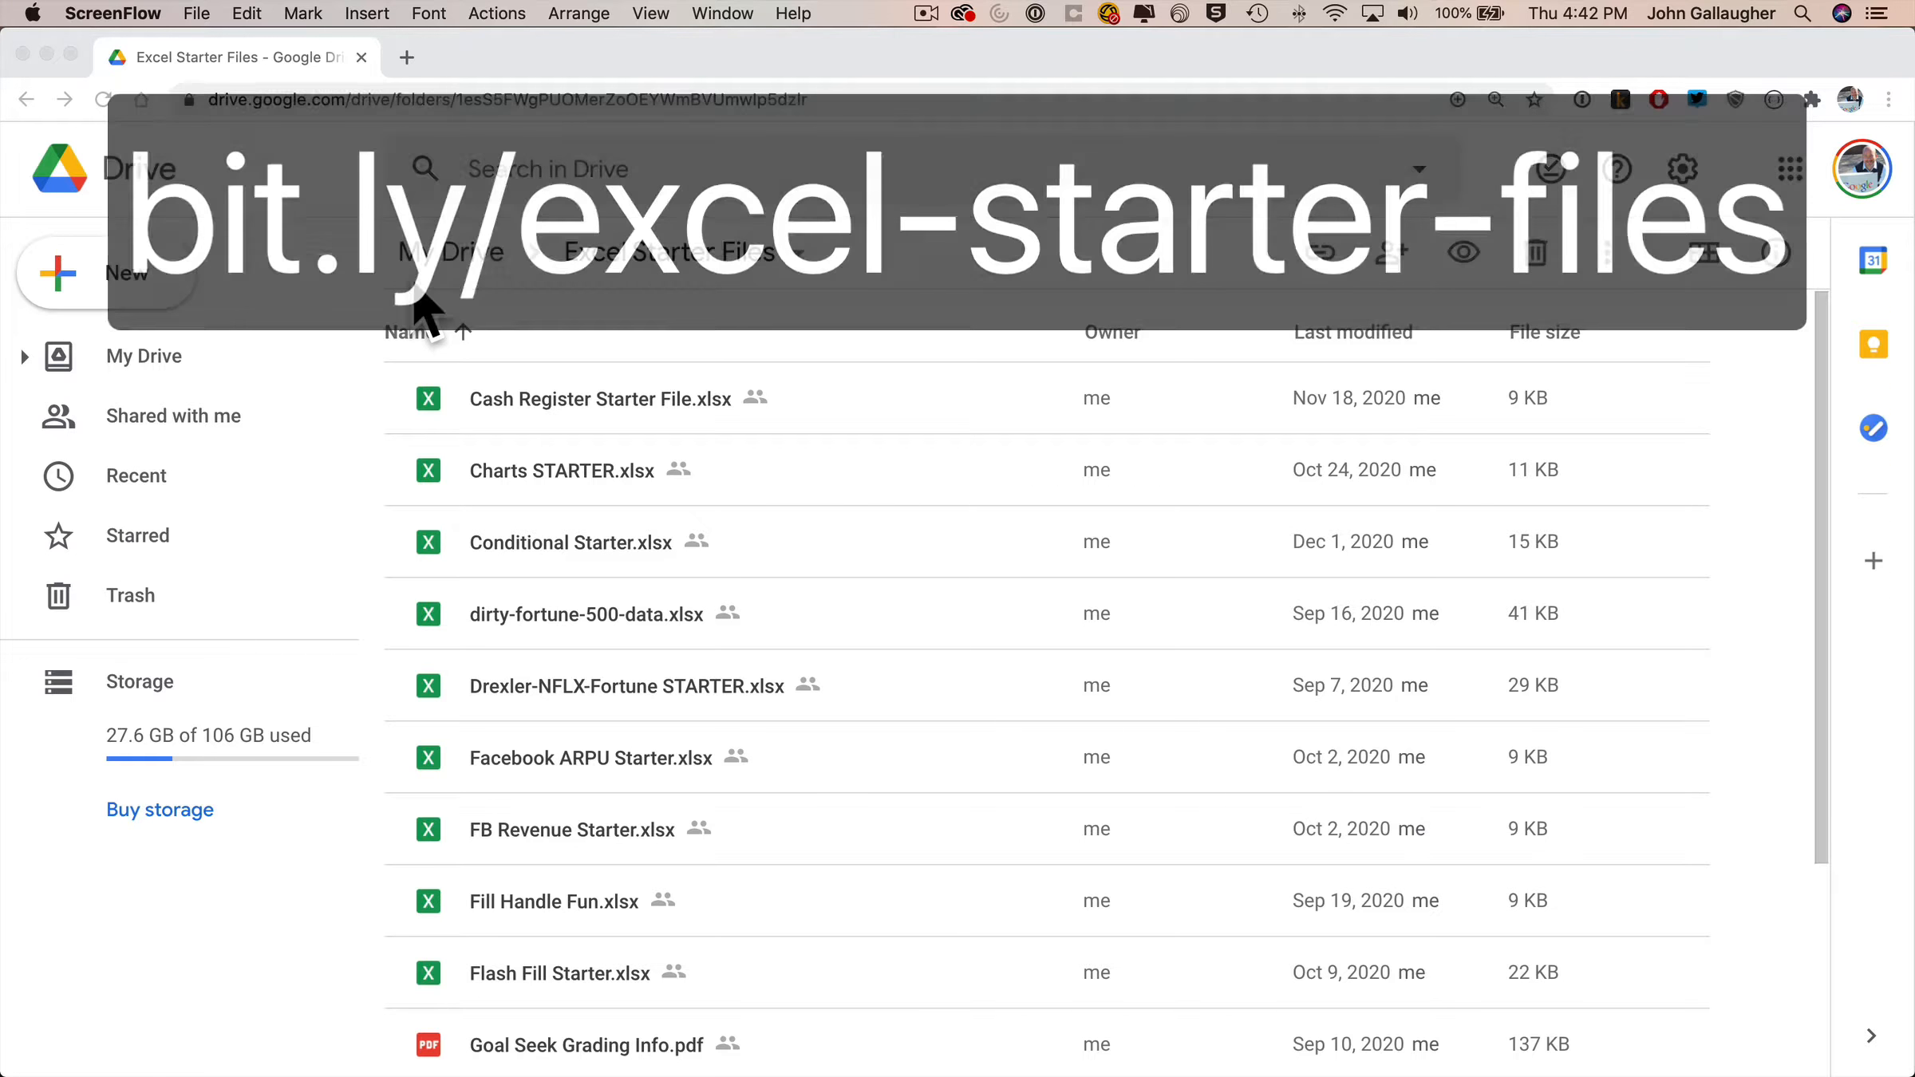
Step: Download Rev 500 Starter.xlsx from the Excel Starter Files folder and save it to the Desktop
scroll(868, 662, "down", 4)
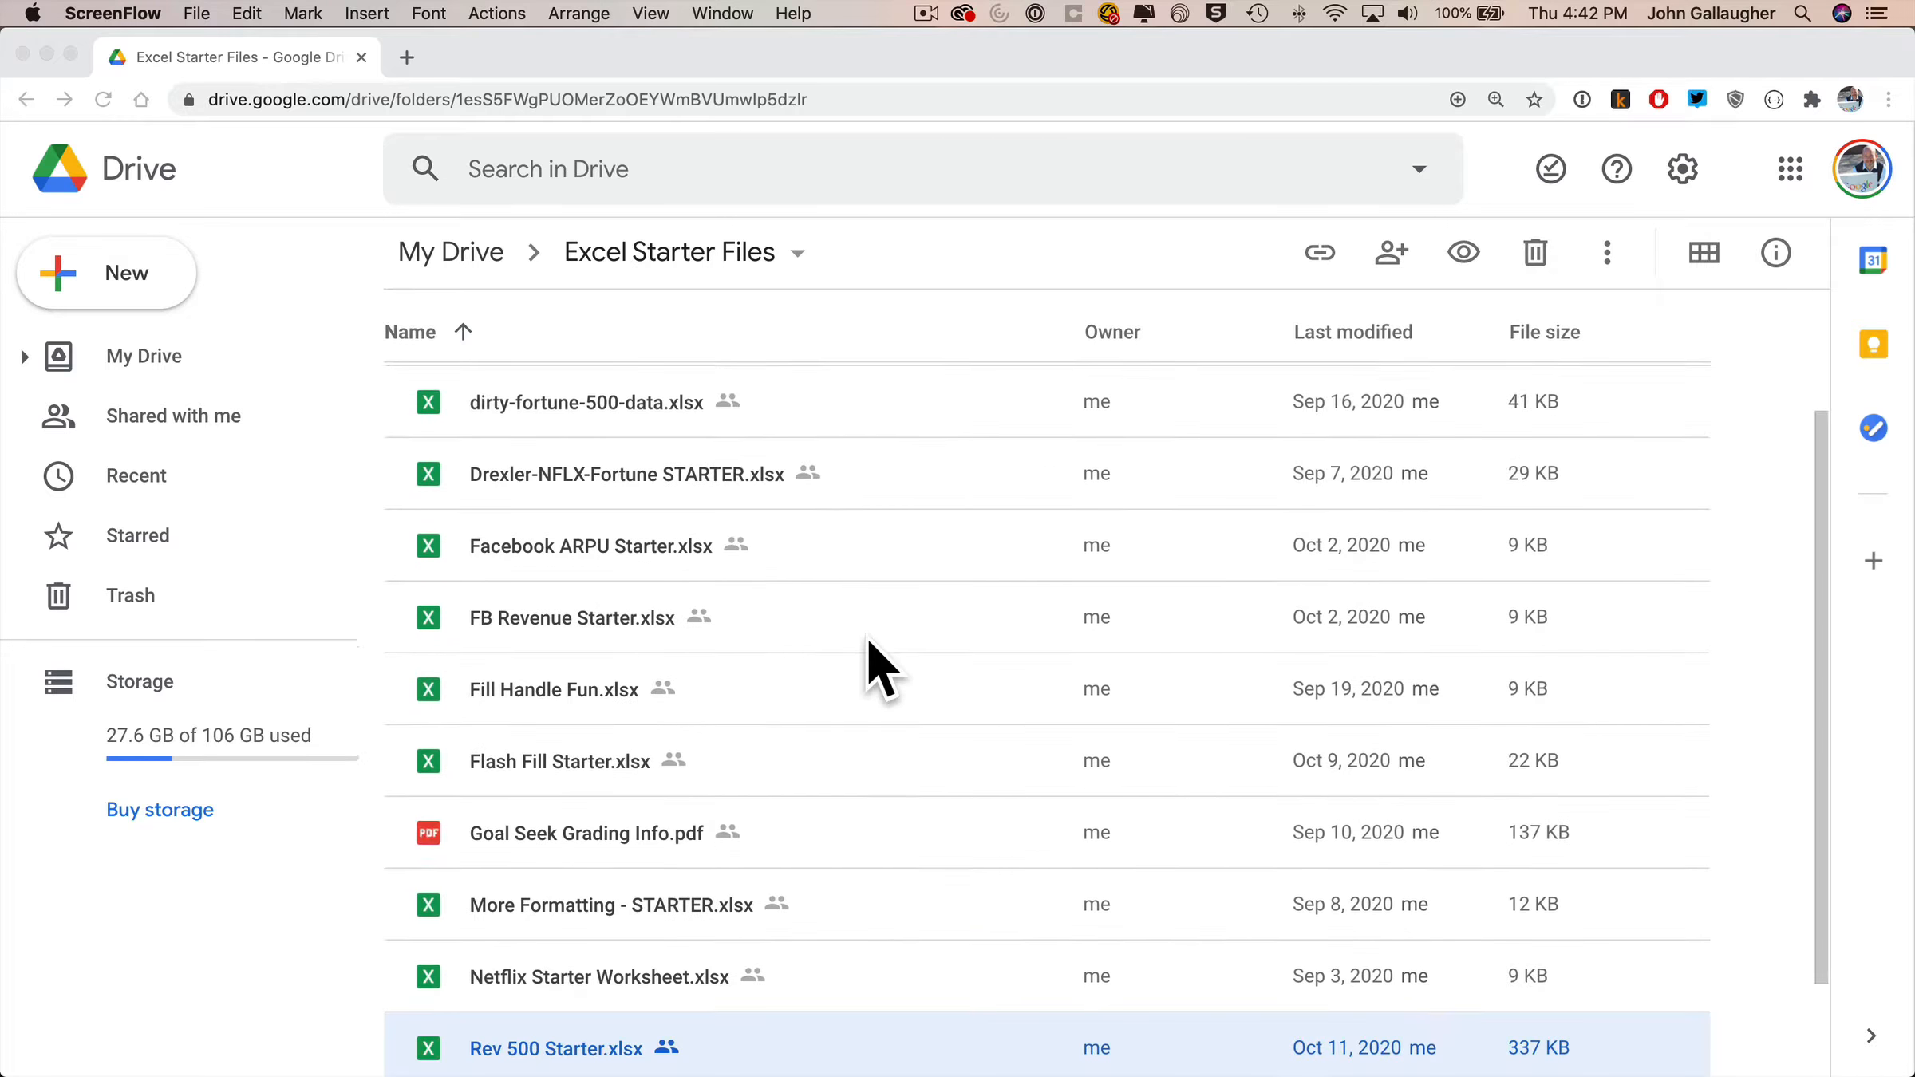
right_click(574, 955)
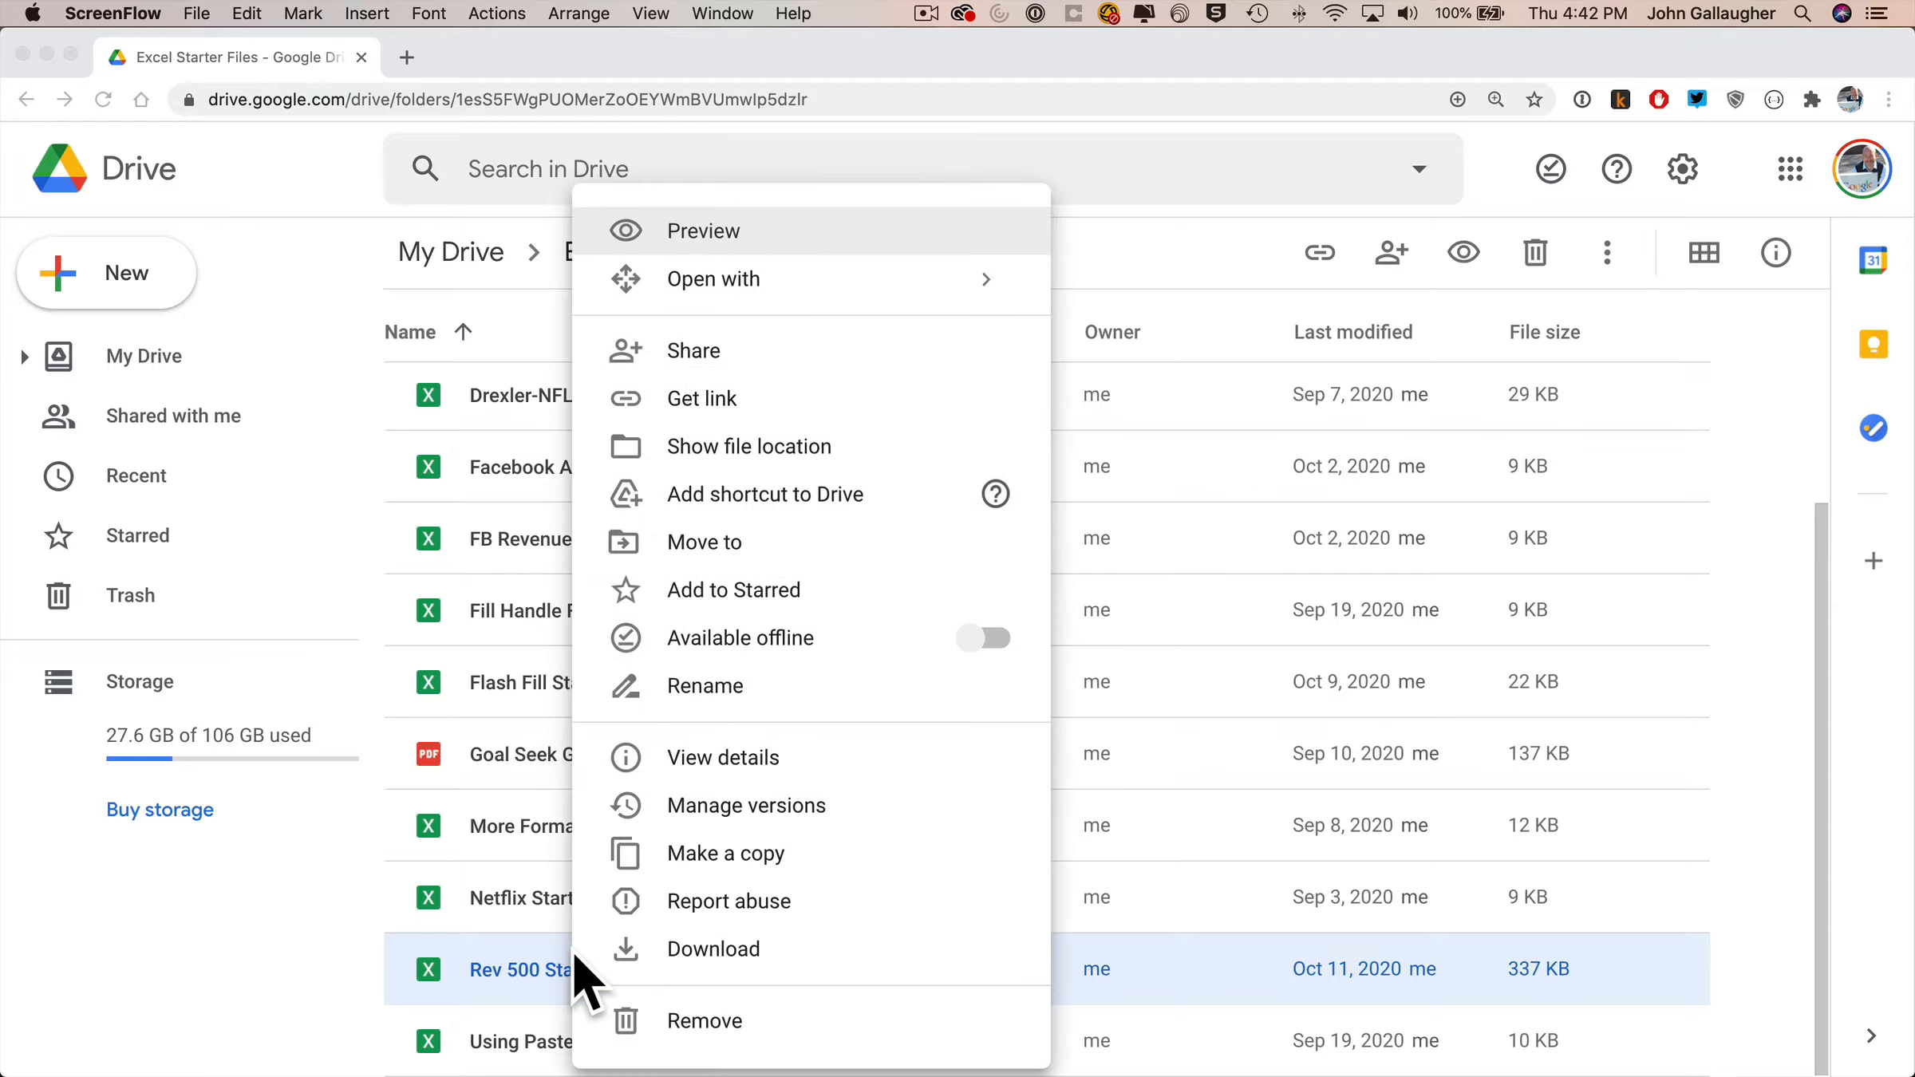
left_click(694, 948)
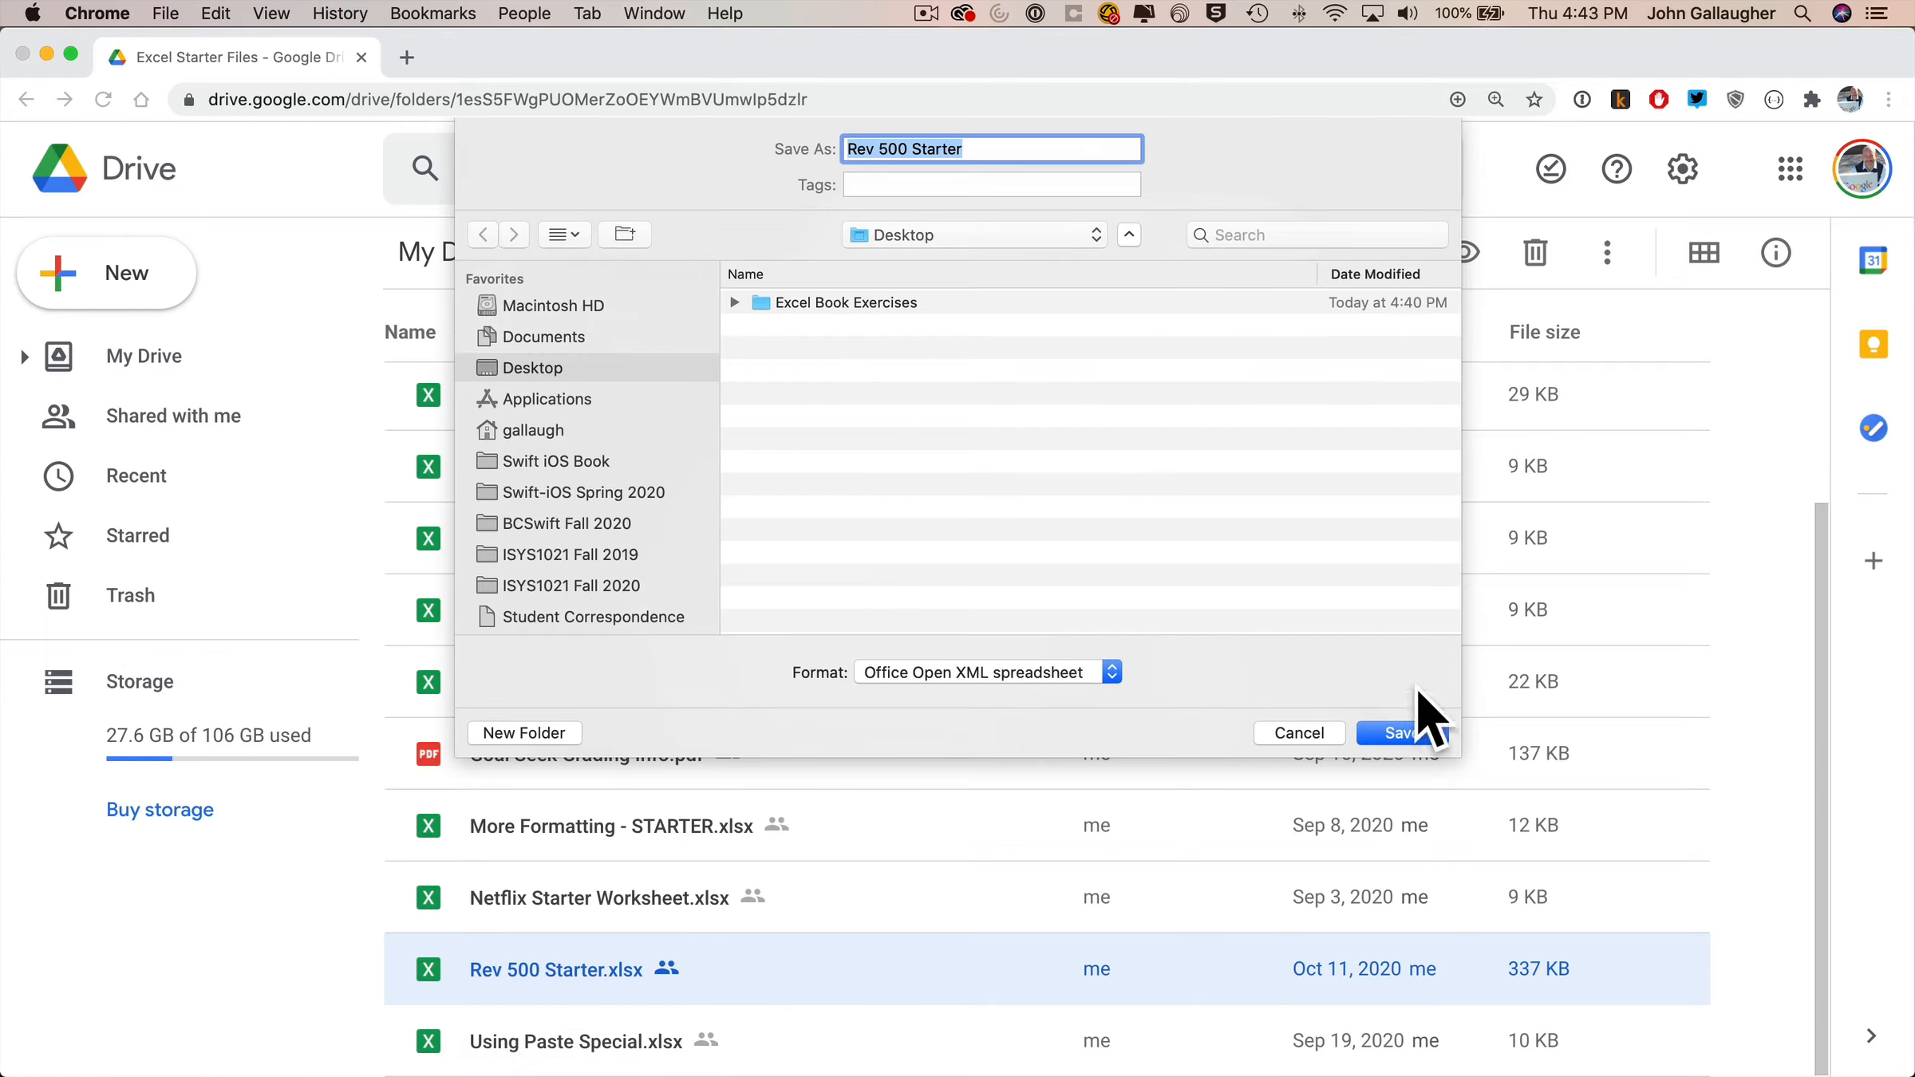
left_click(1423, 727)
Step: Open the downloaded workbook in Excel, enable its linked data content and dismiss the financial disclaimer
left_click(120, 1045)
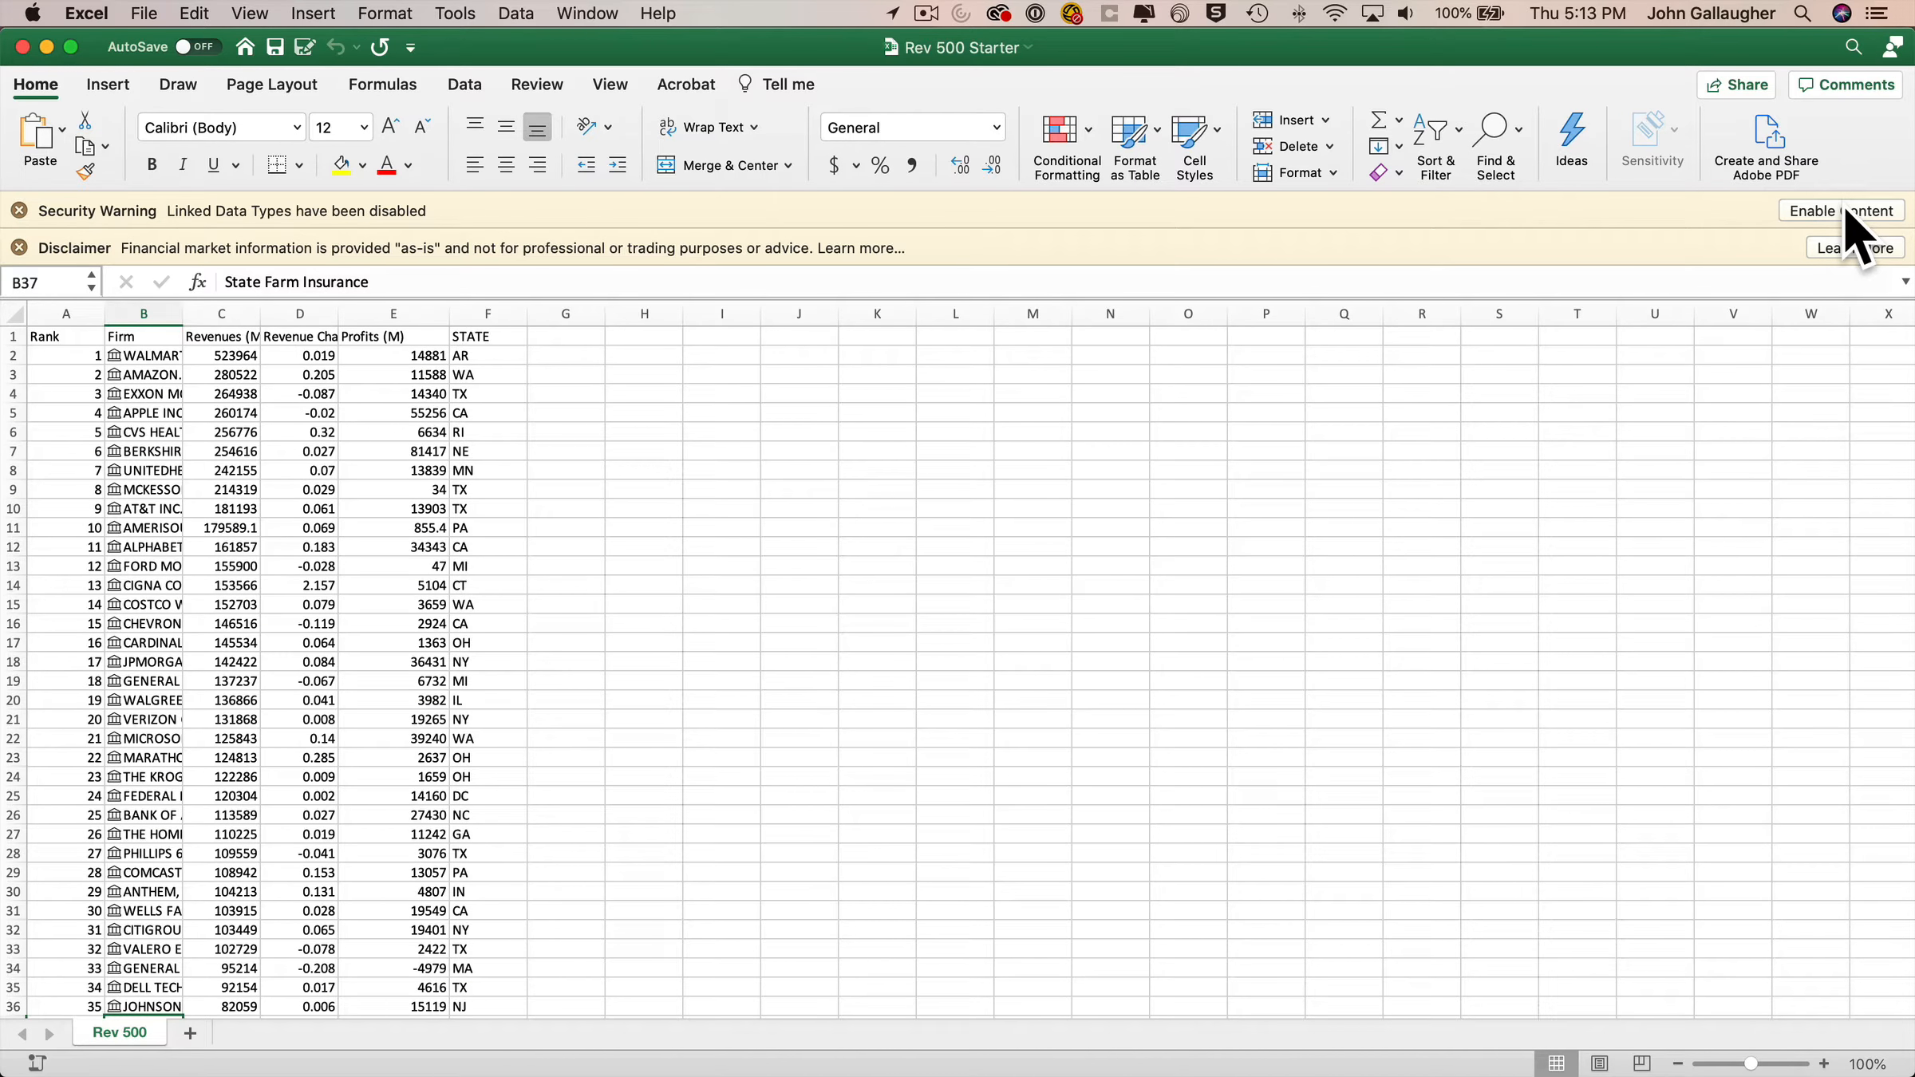
left_click(1848, 211)
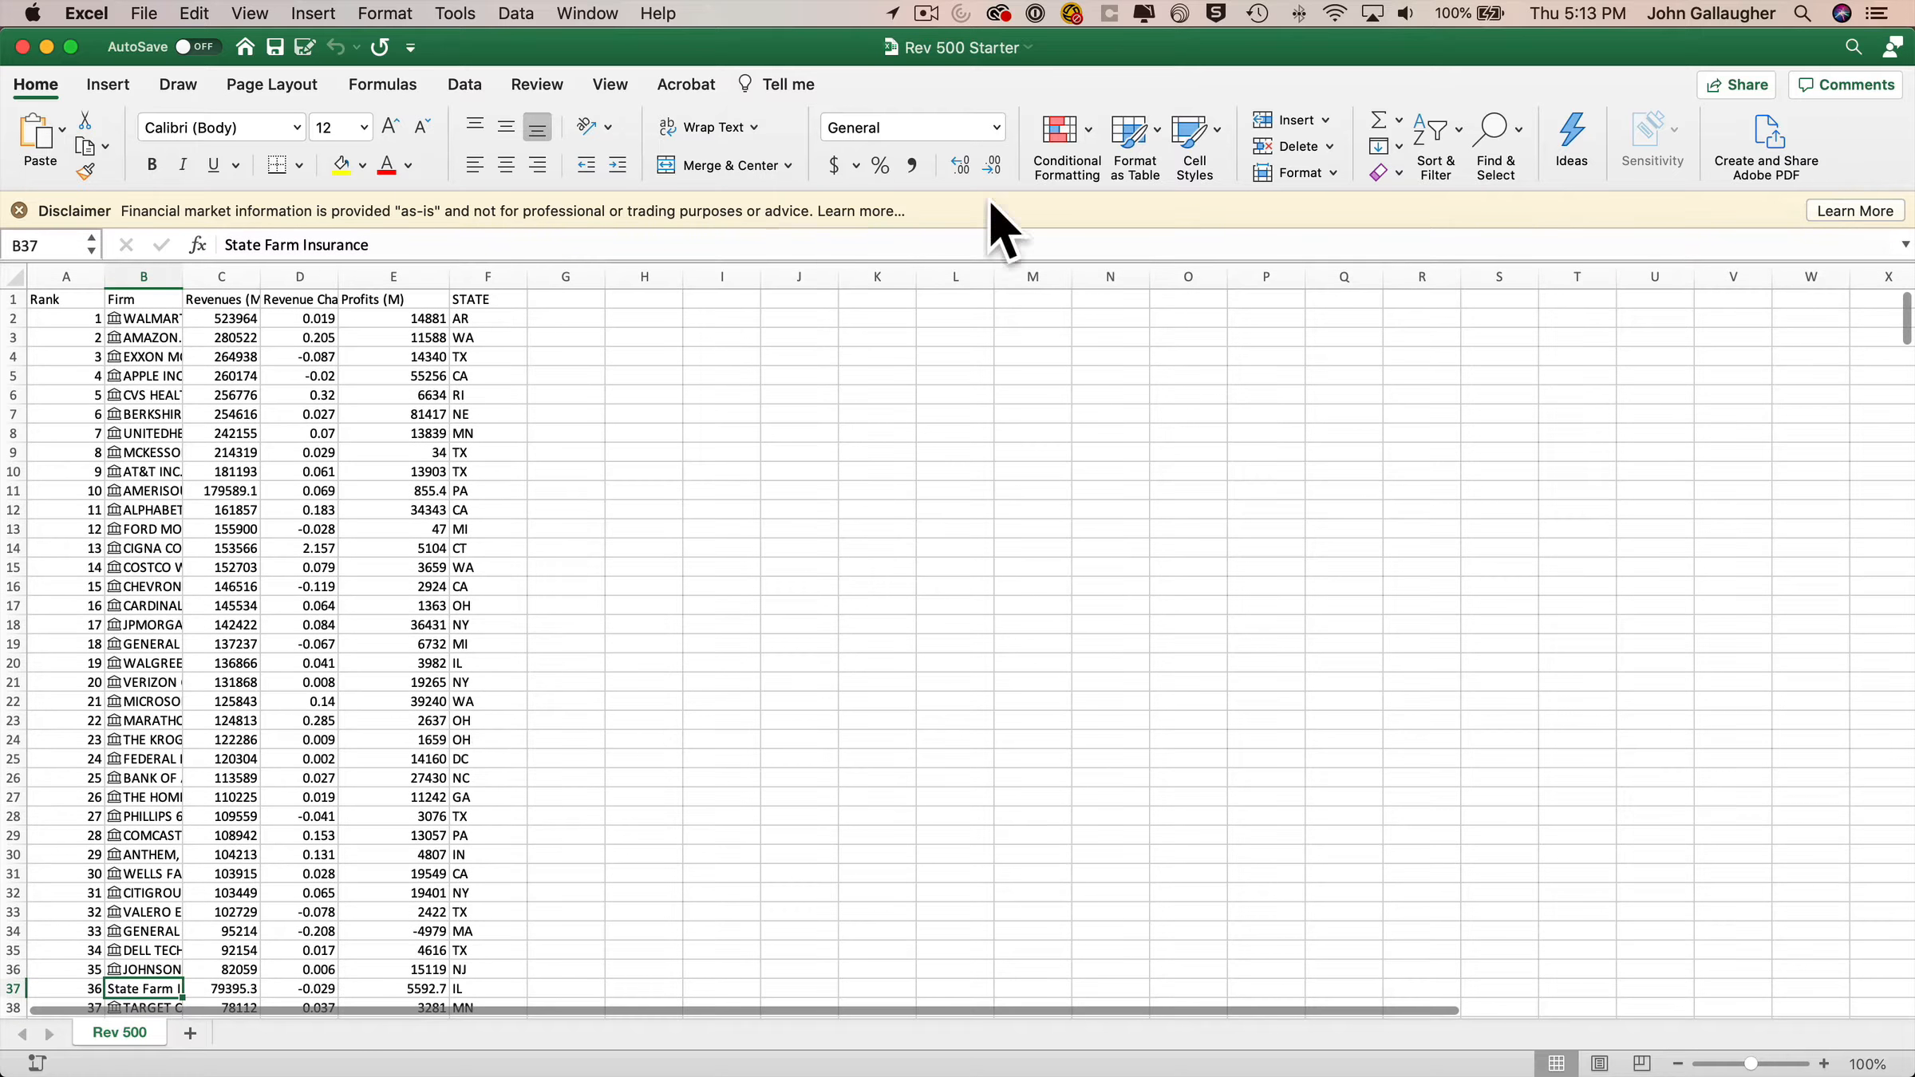
left_click(20, 211)
Step: Save the workbook on the Desktop as an Excel Workbook named "Functions Related to IF"
left_click(144, 14)
left_click(183, 193)
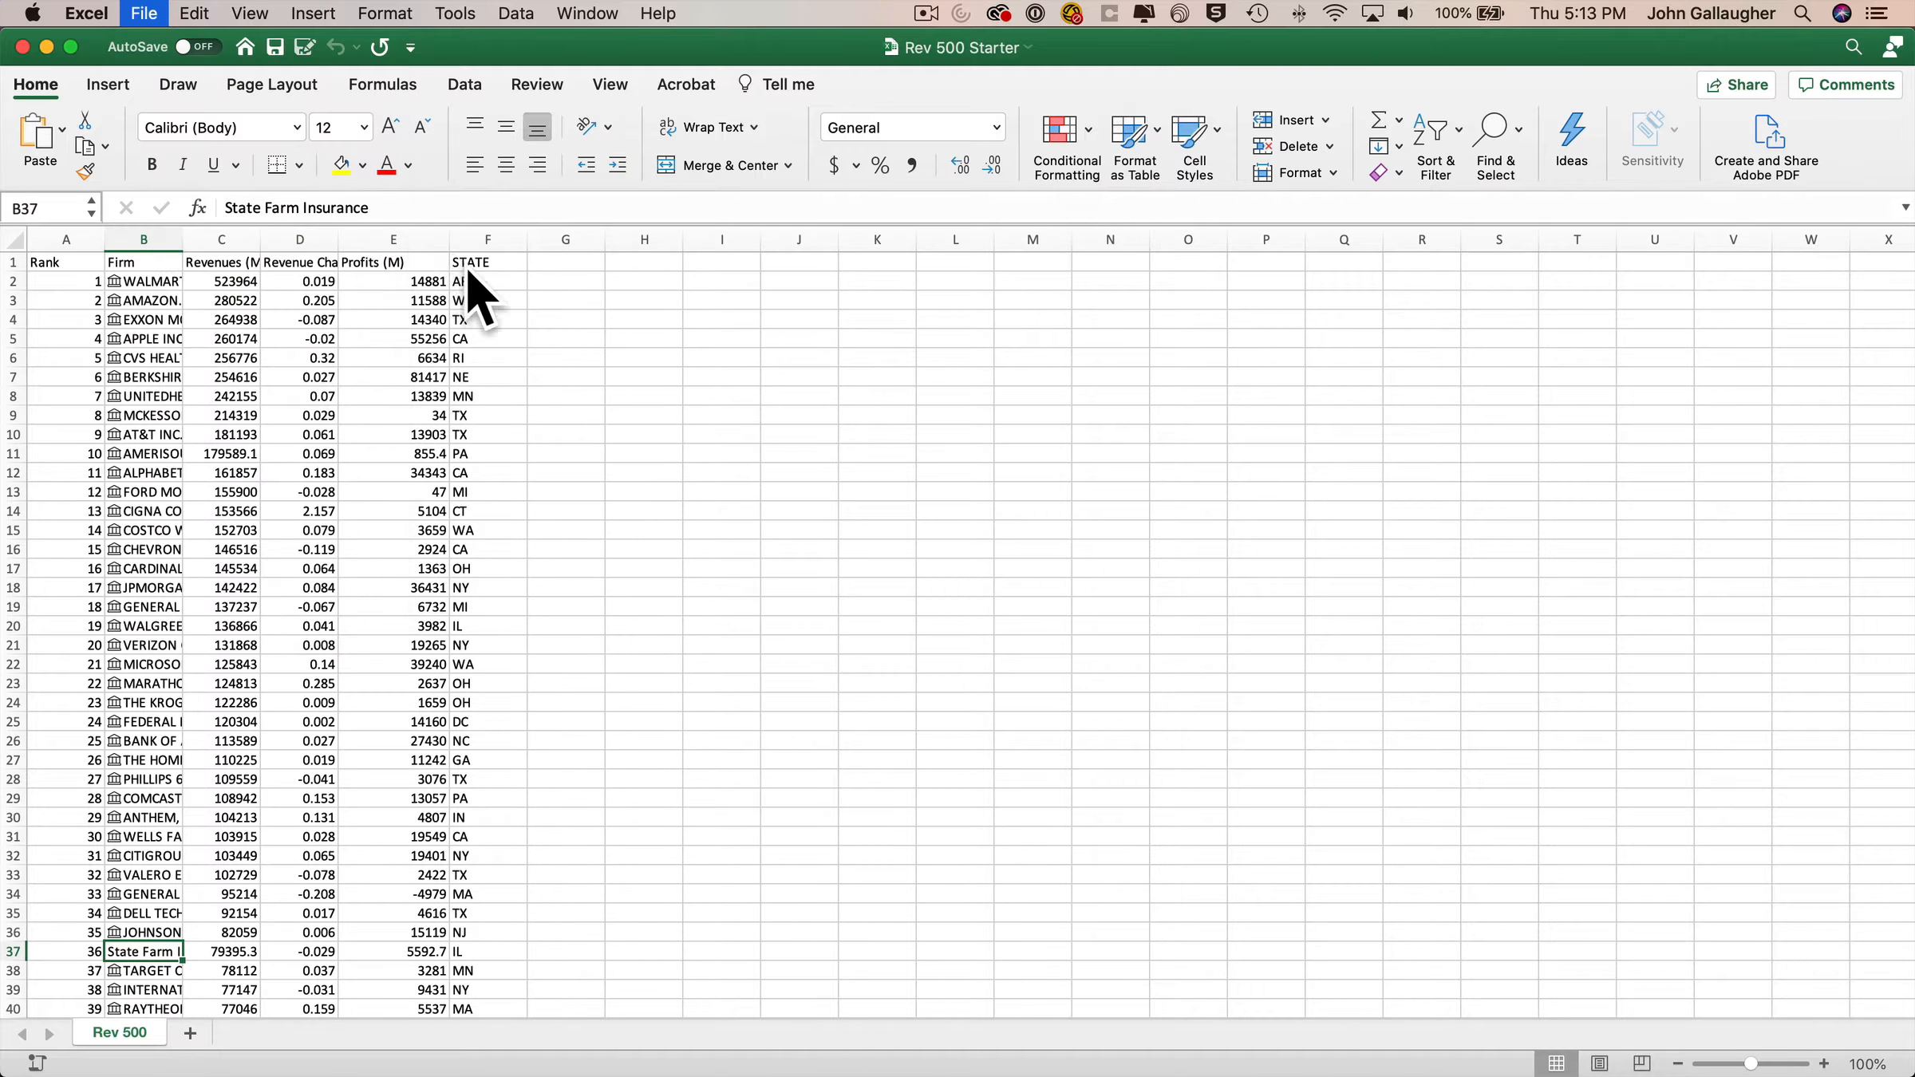
type("Functions Related to IF")
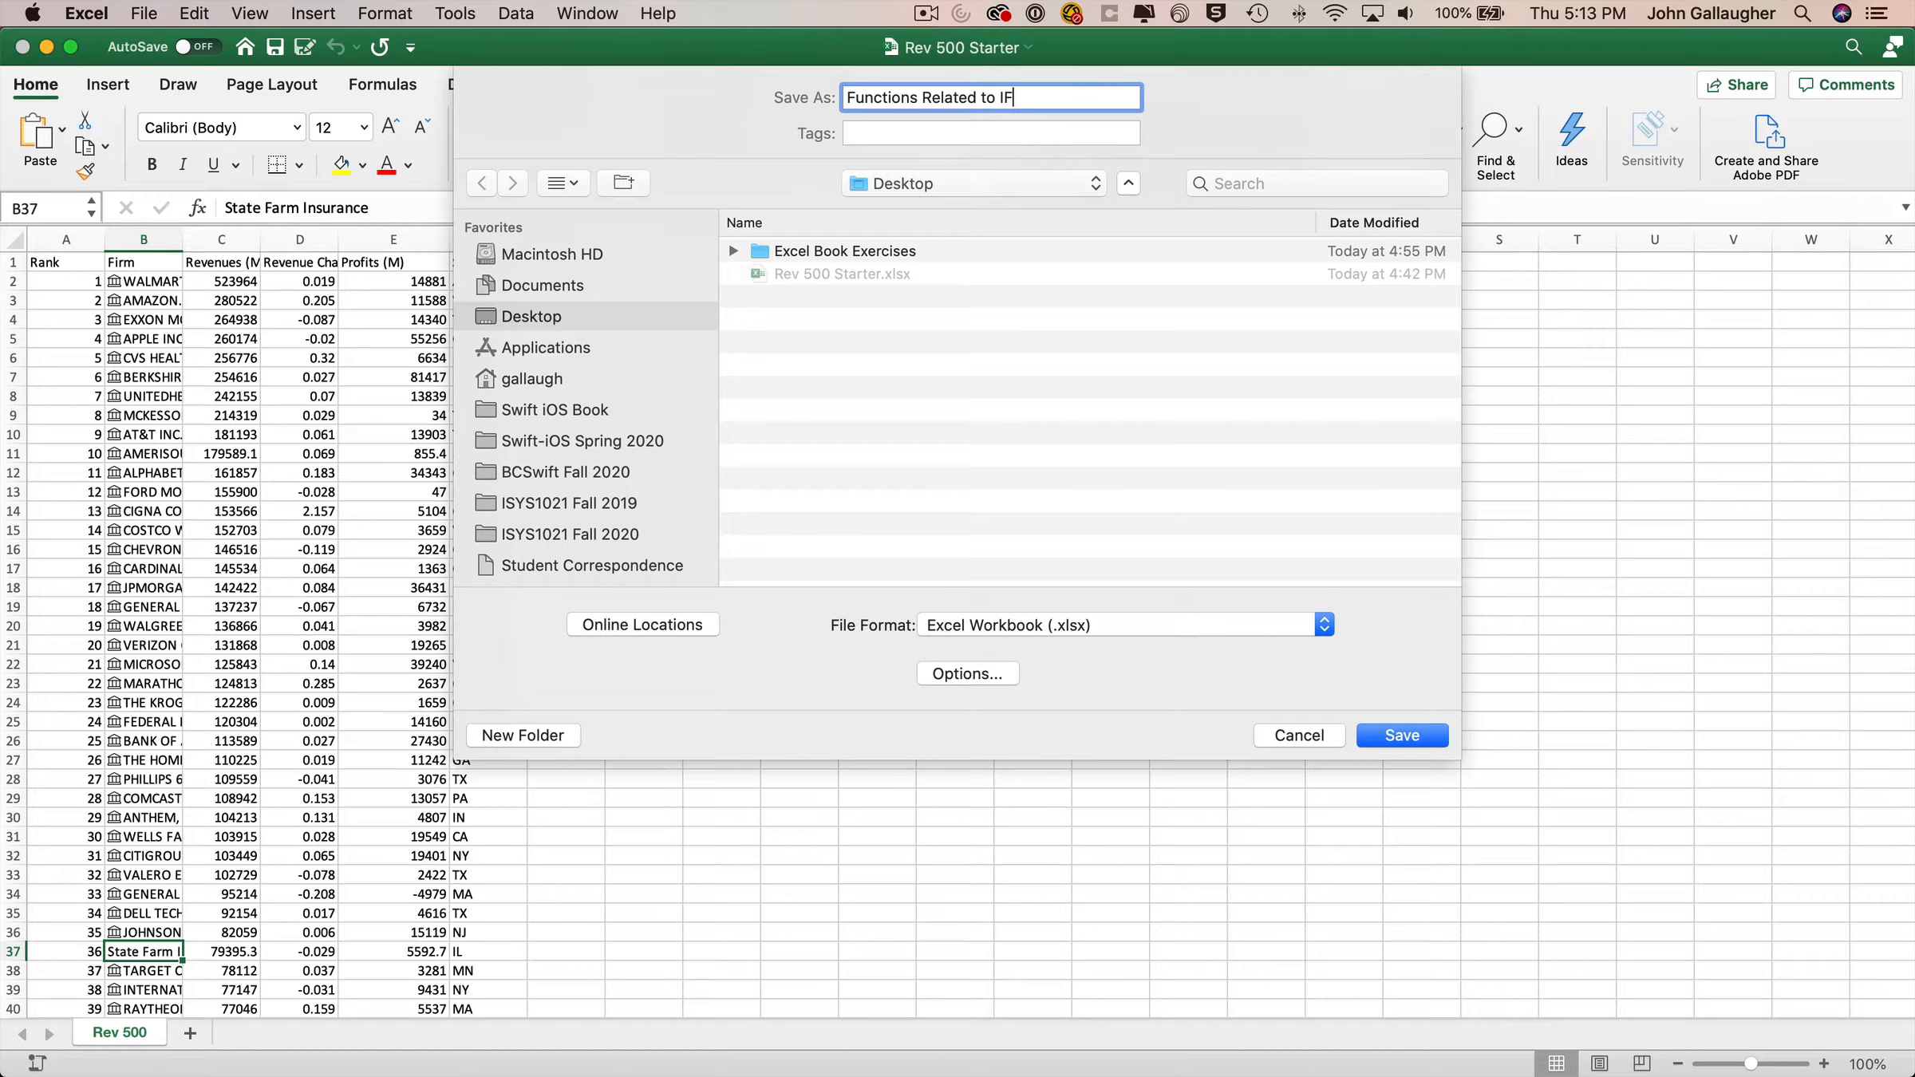
key("Return")
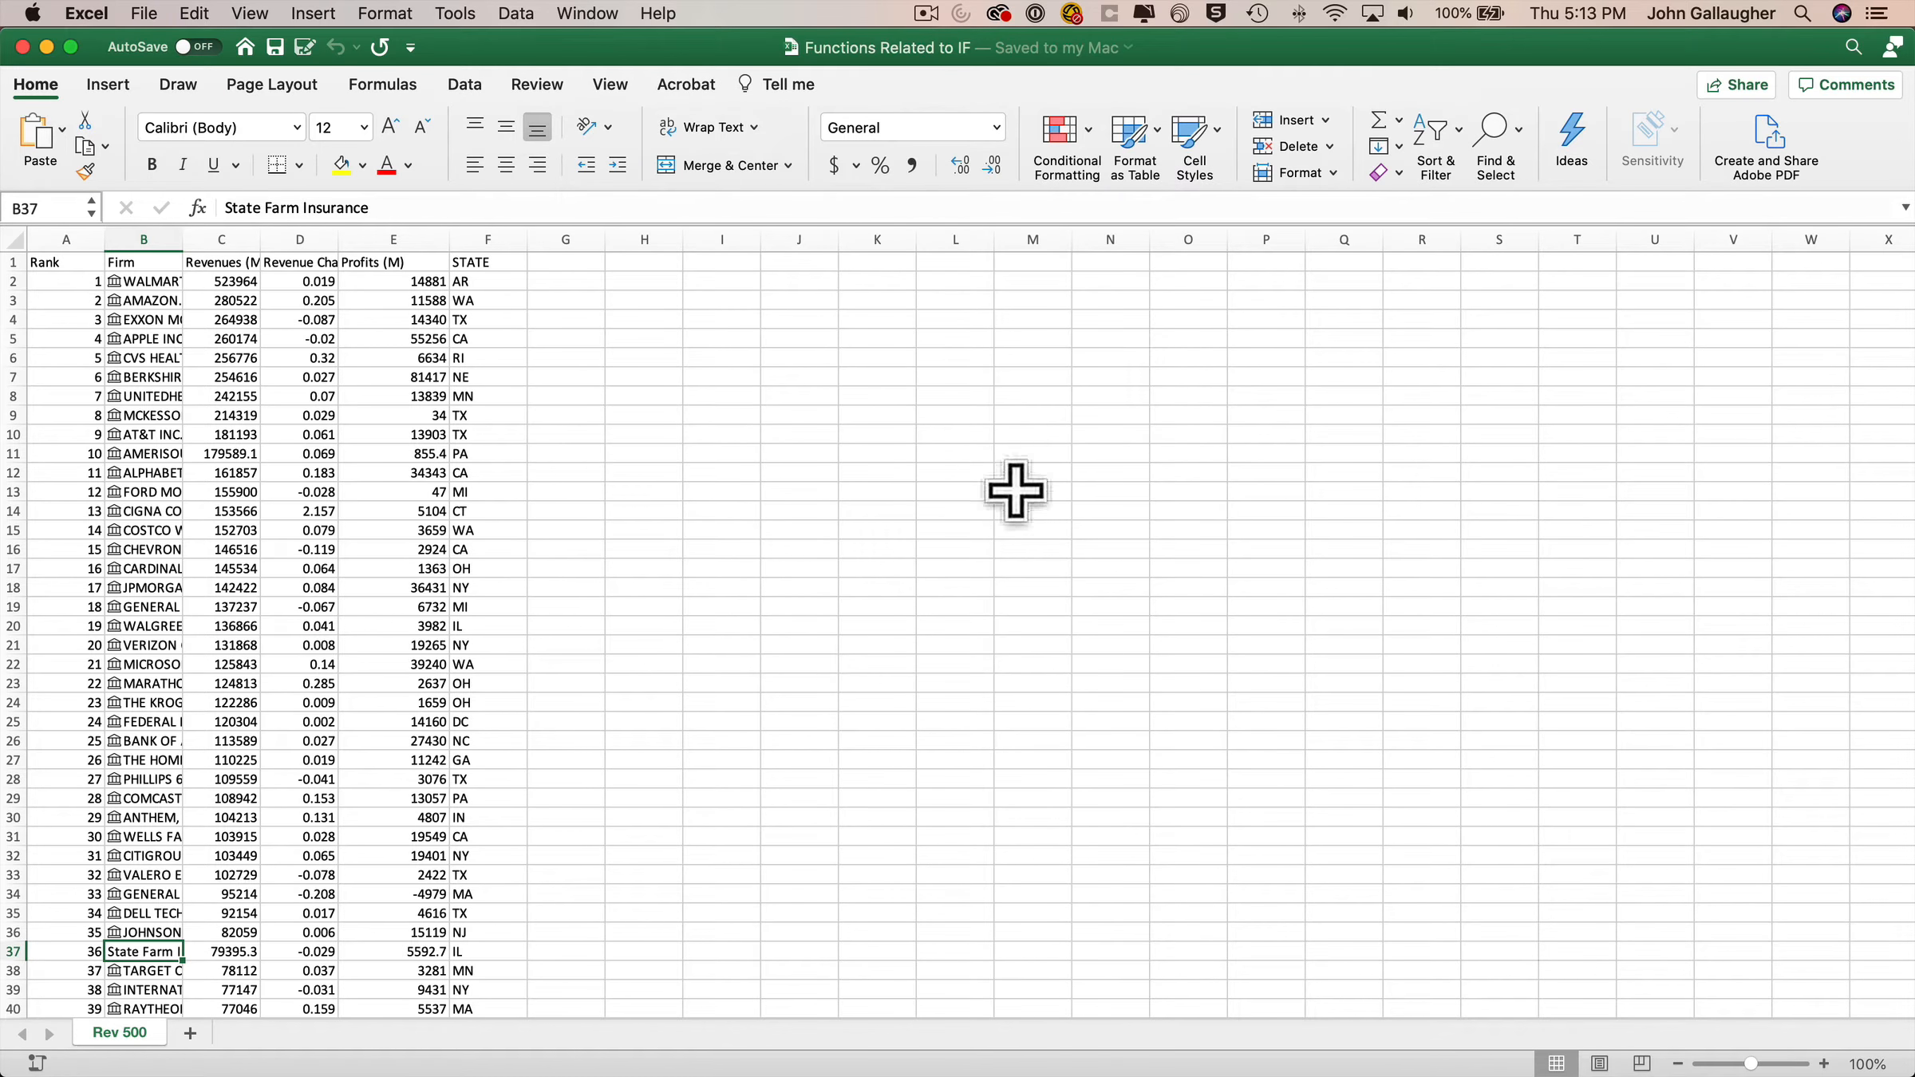
Step: Delete the revenue change column, column D, from the Rev 500 sheet
right_click(307, 240)
left_click(367, 382)
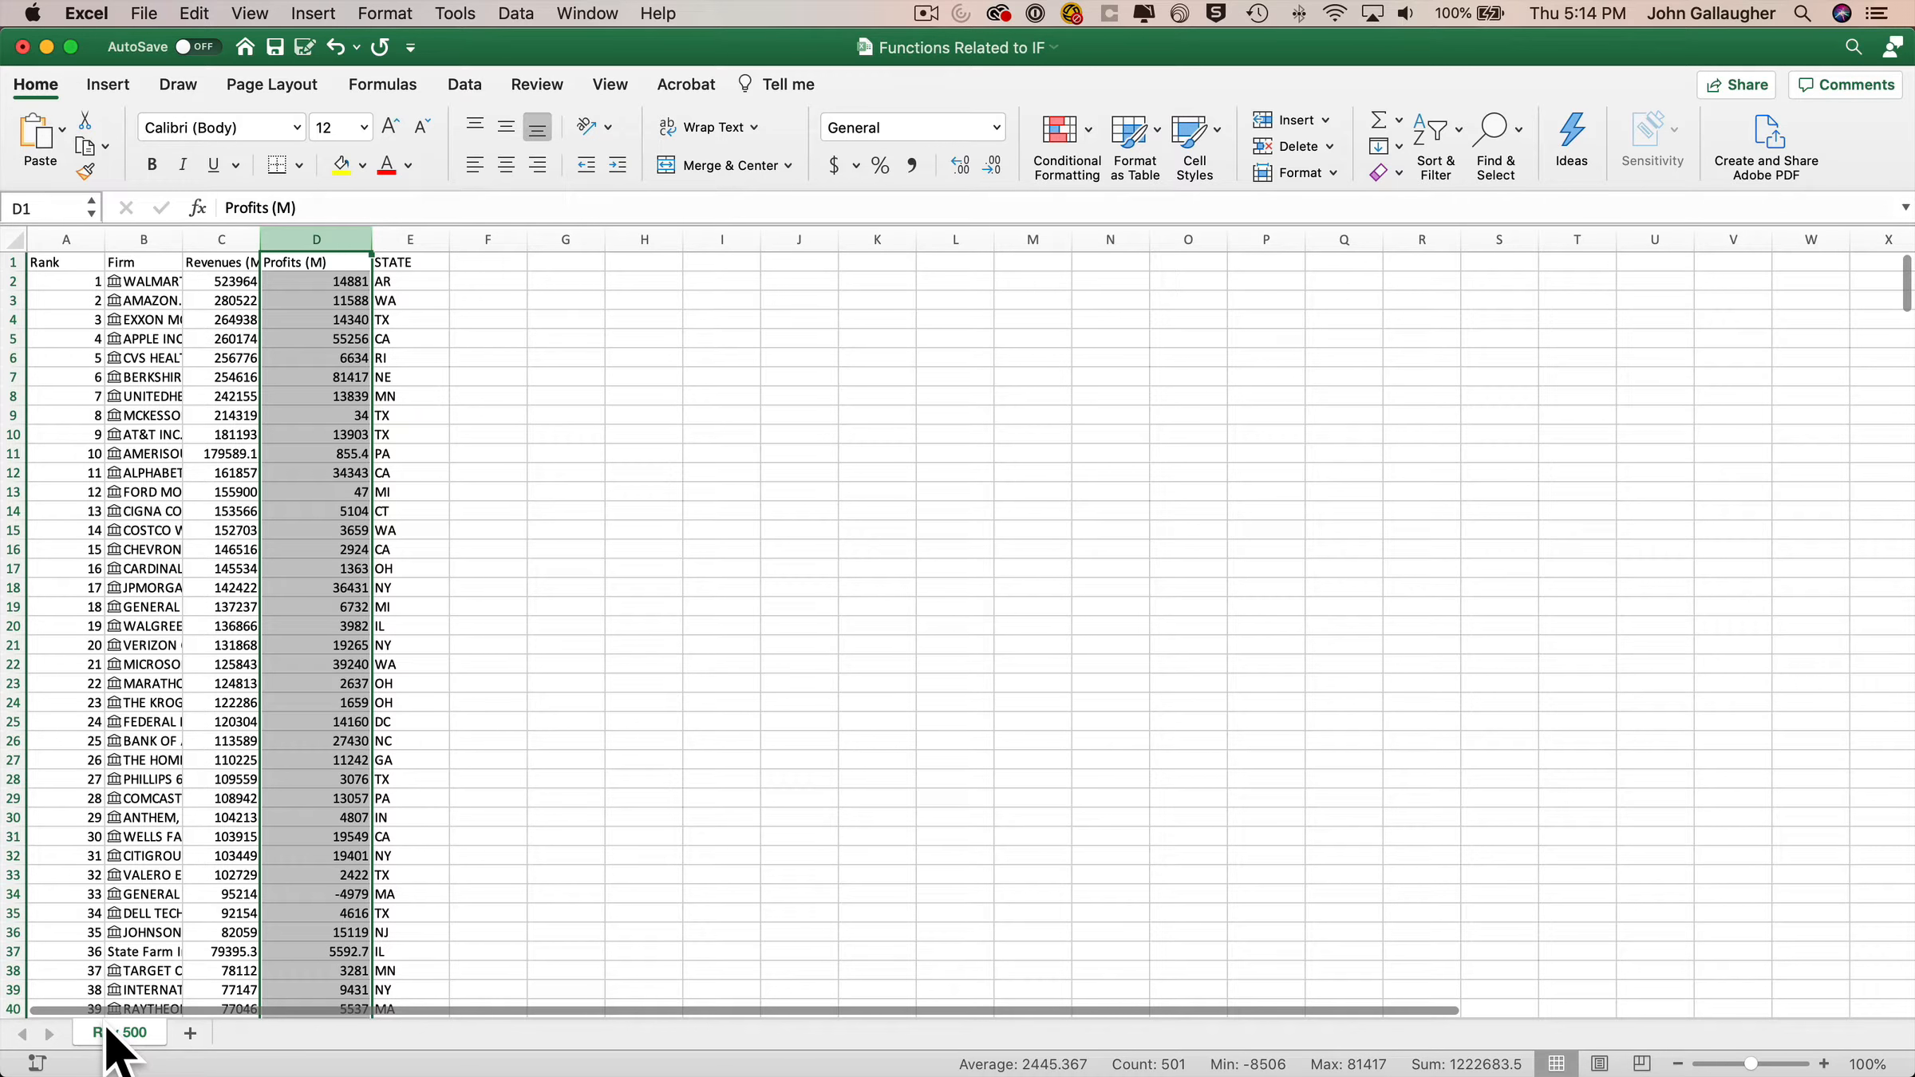
Step: Create a copy of the Rev 500 sheet at the end of the same workbook
right_click(107, 1029)
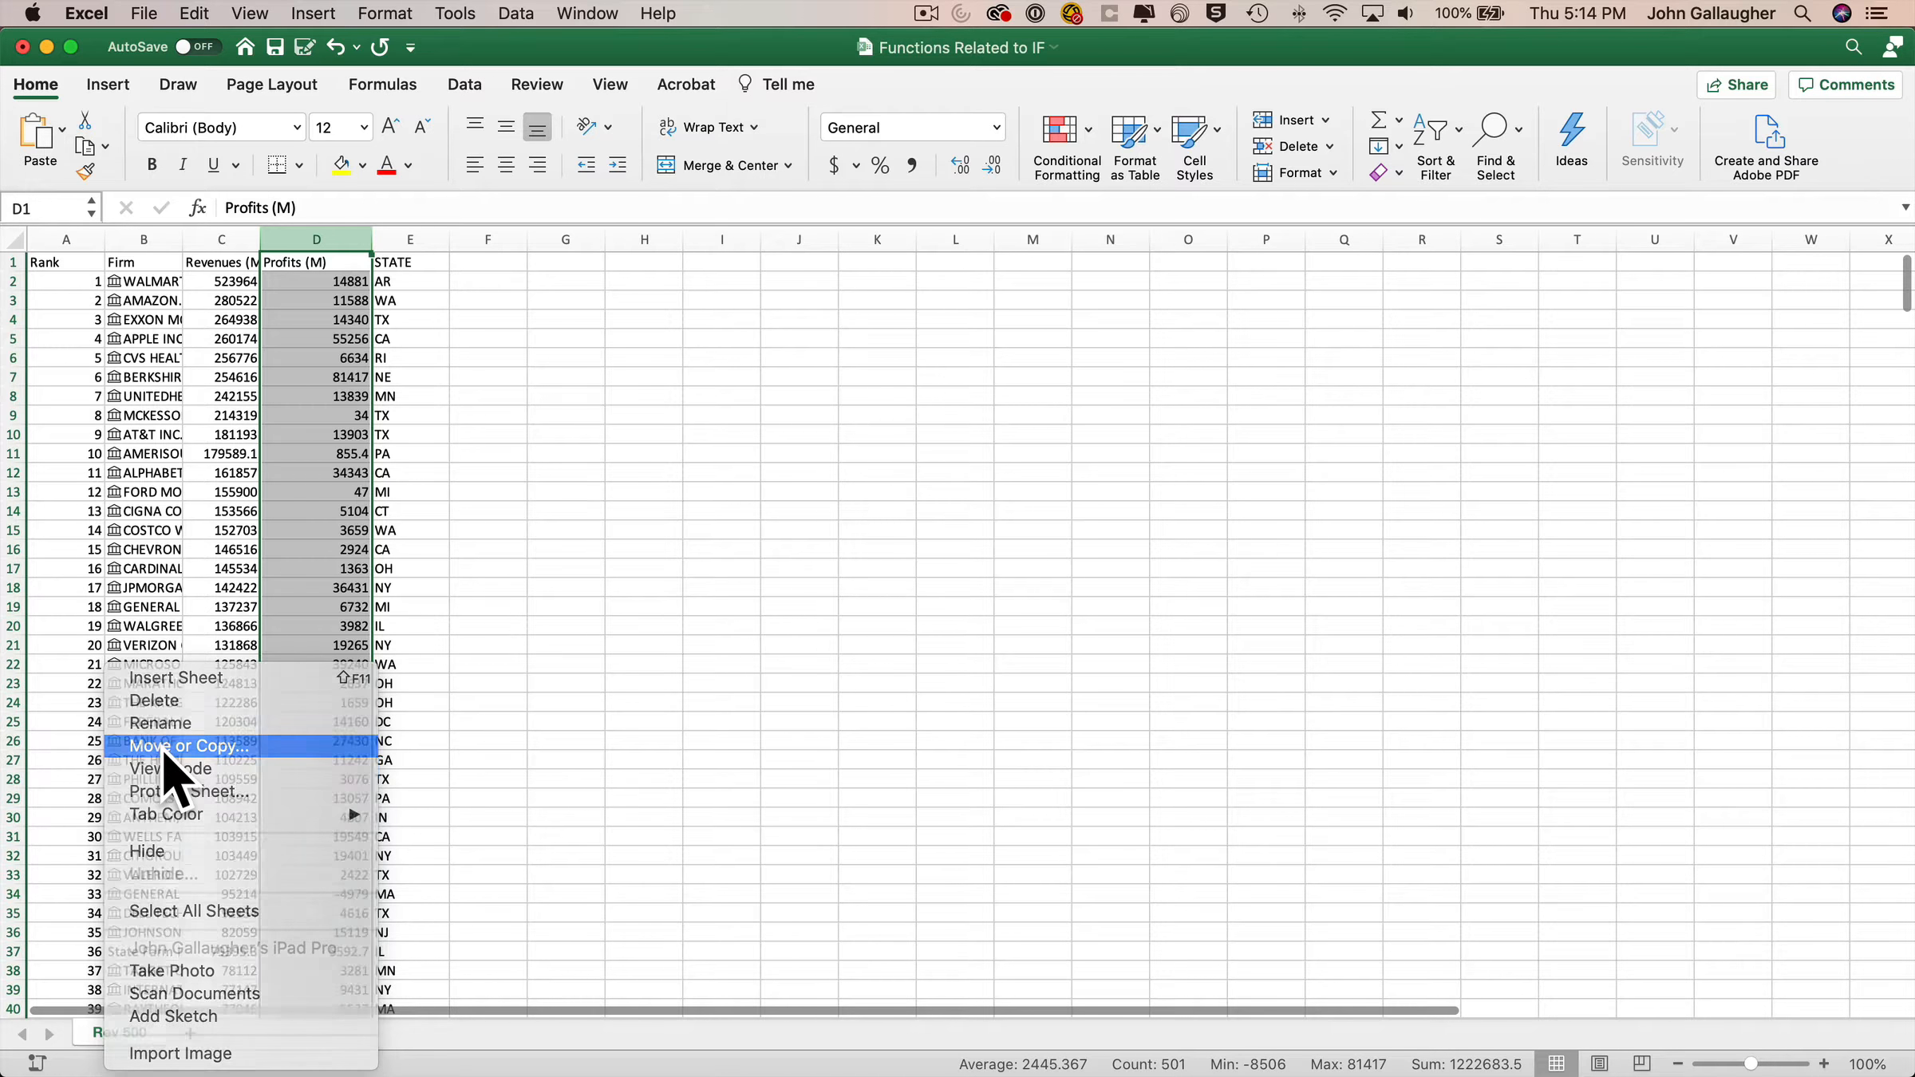
left_click(164, 747)
left_click(116, 725)
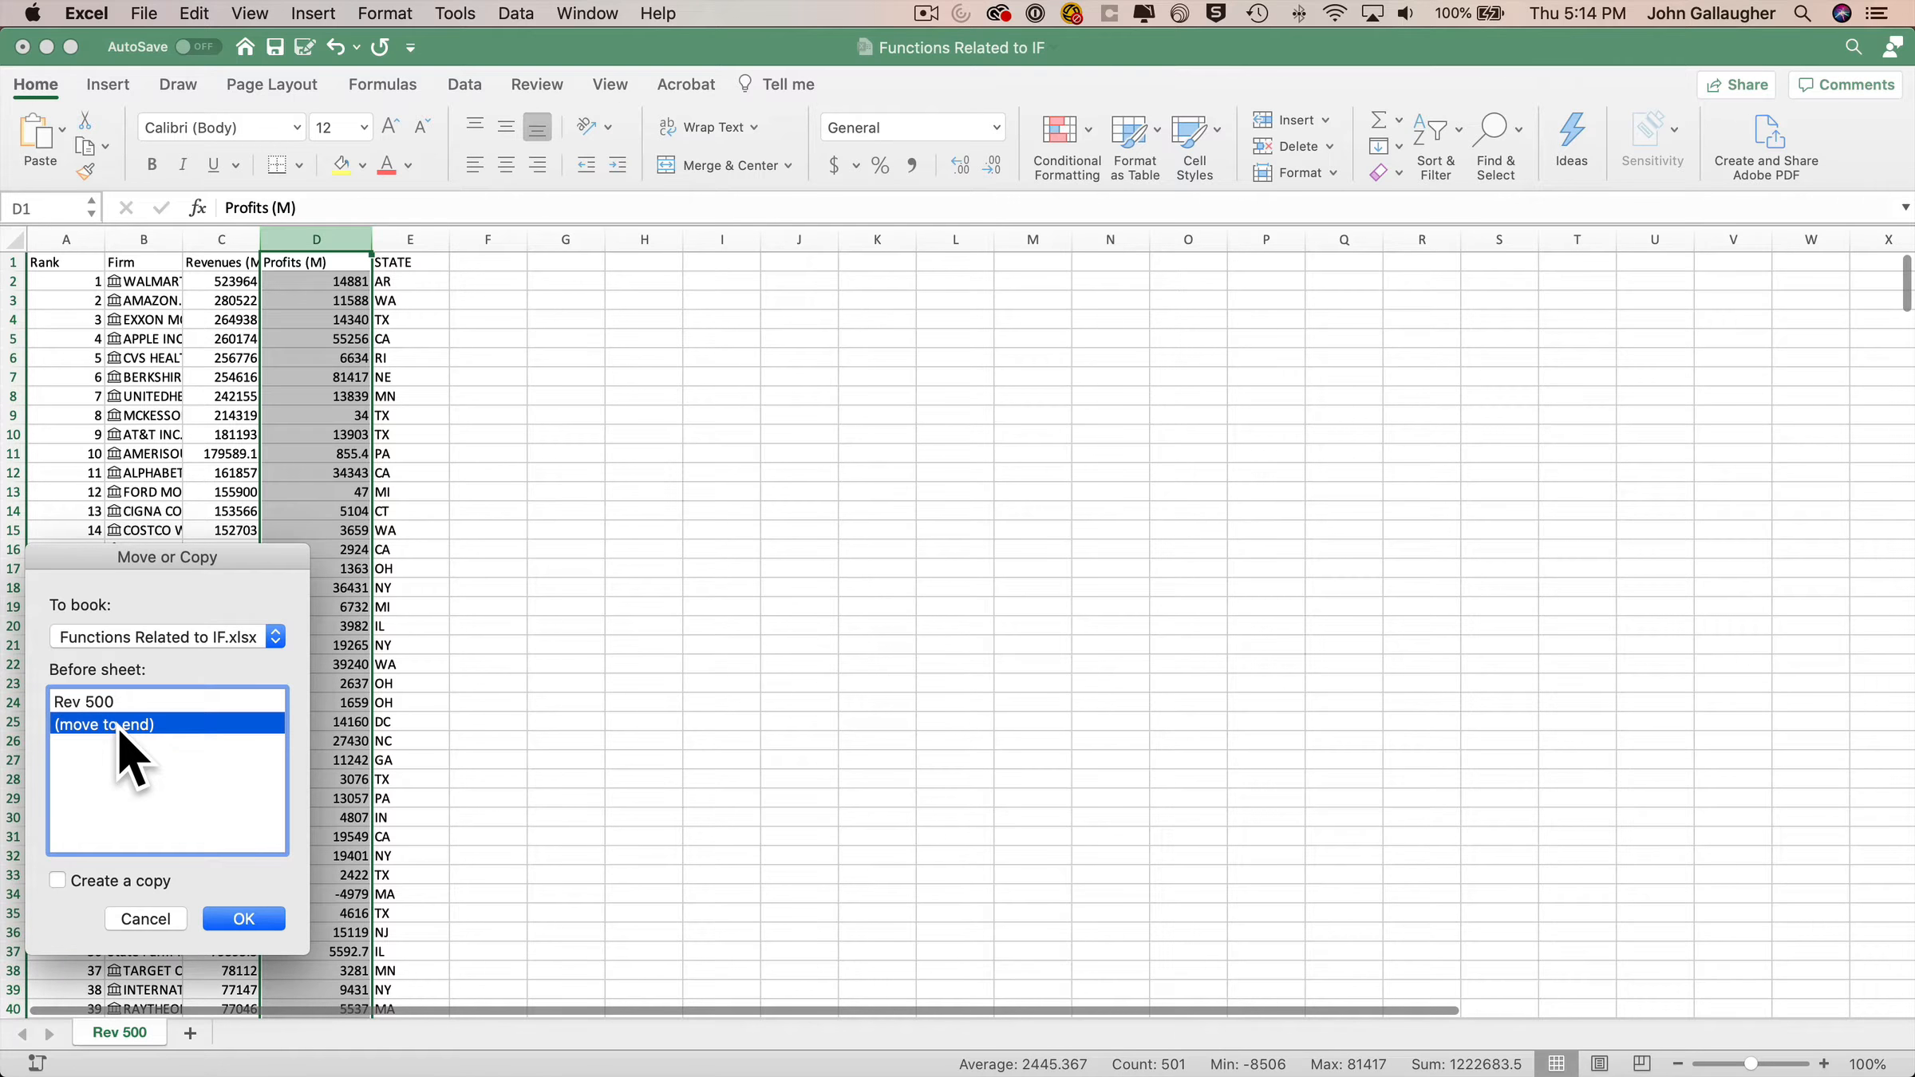
left_click(124, 881)
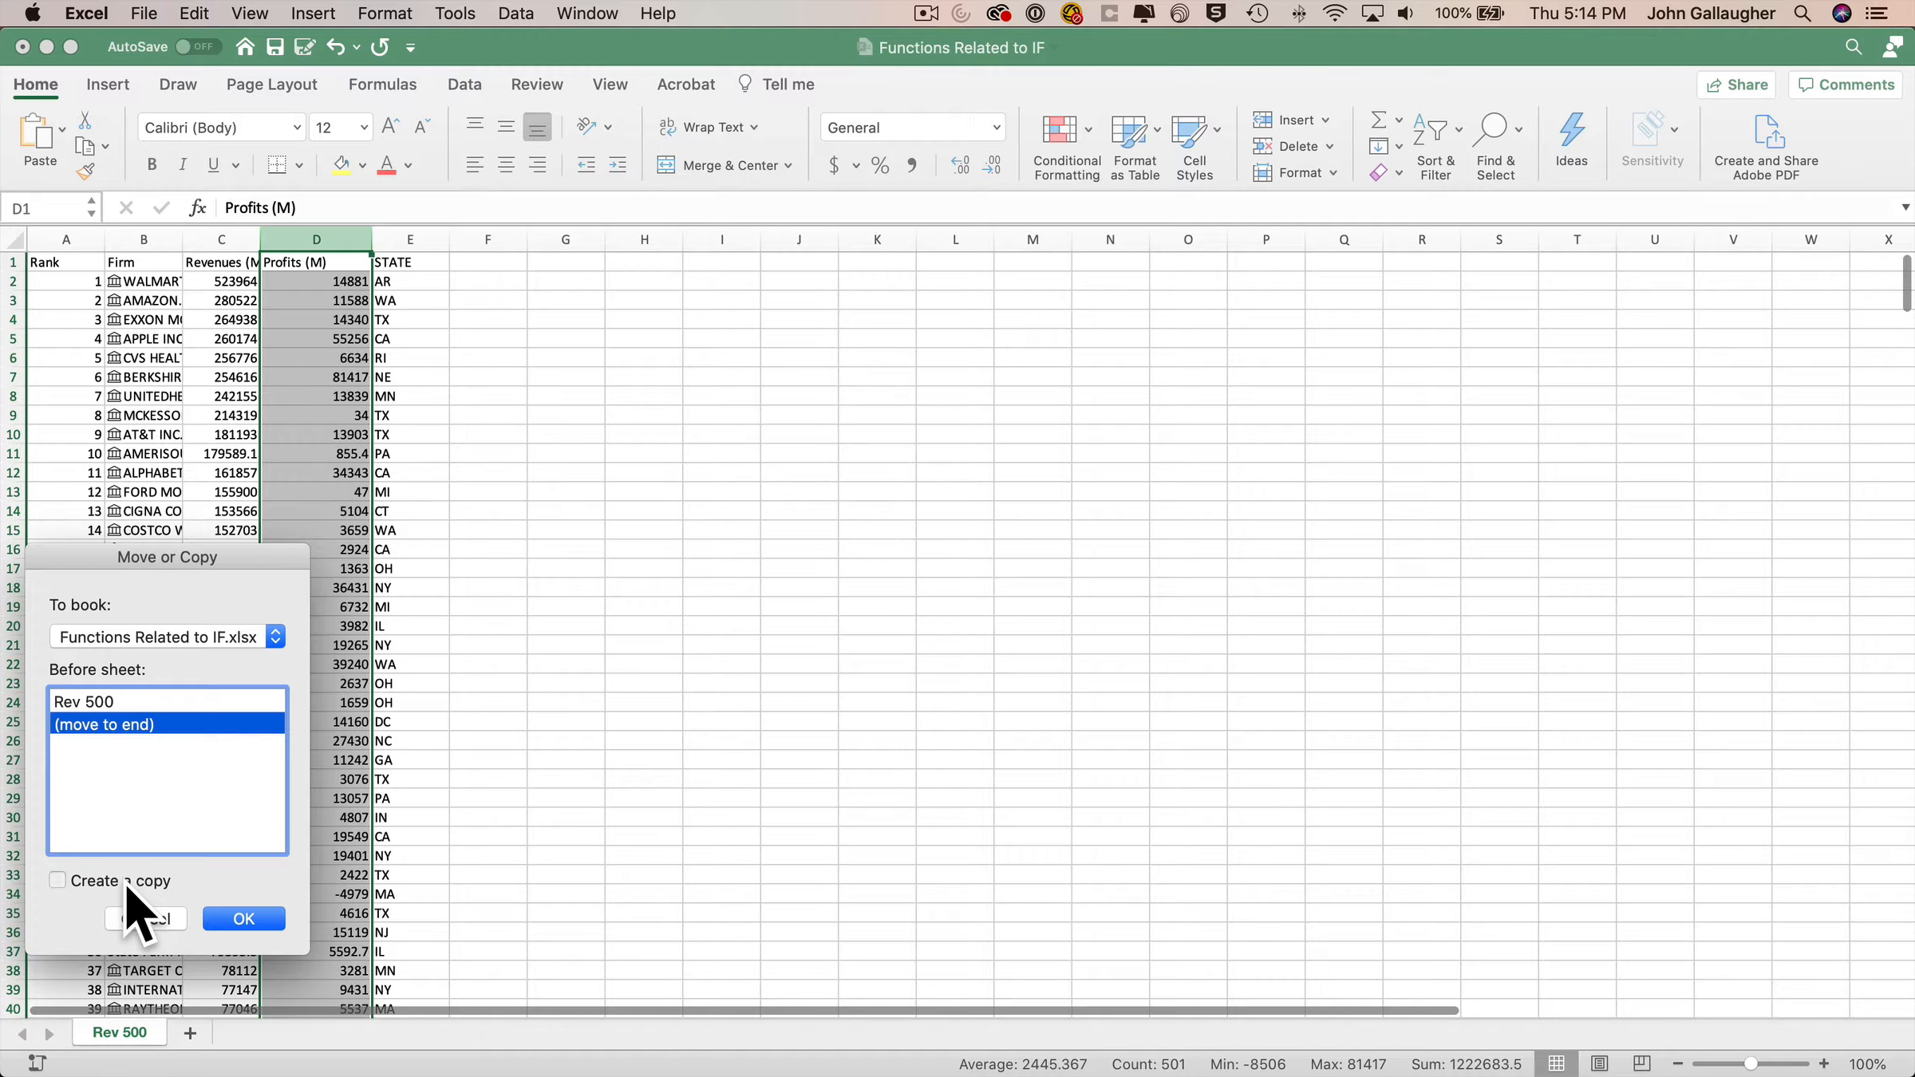
left_click(245, 918)
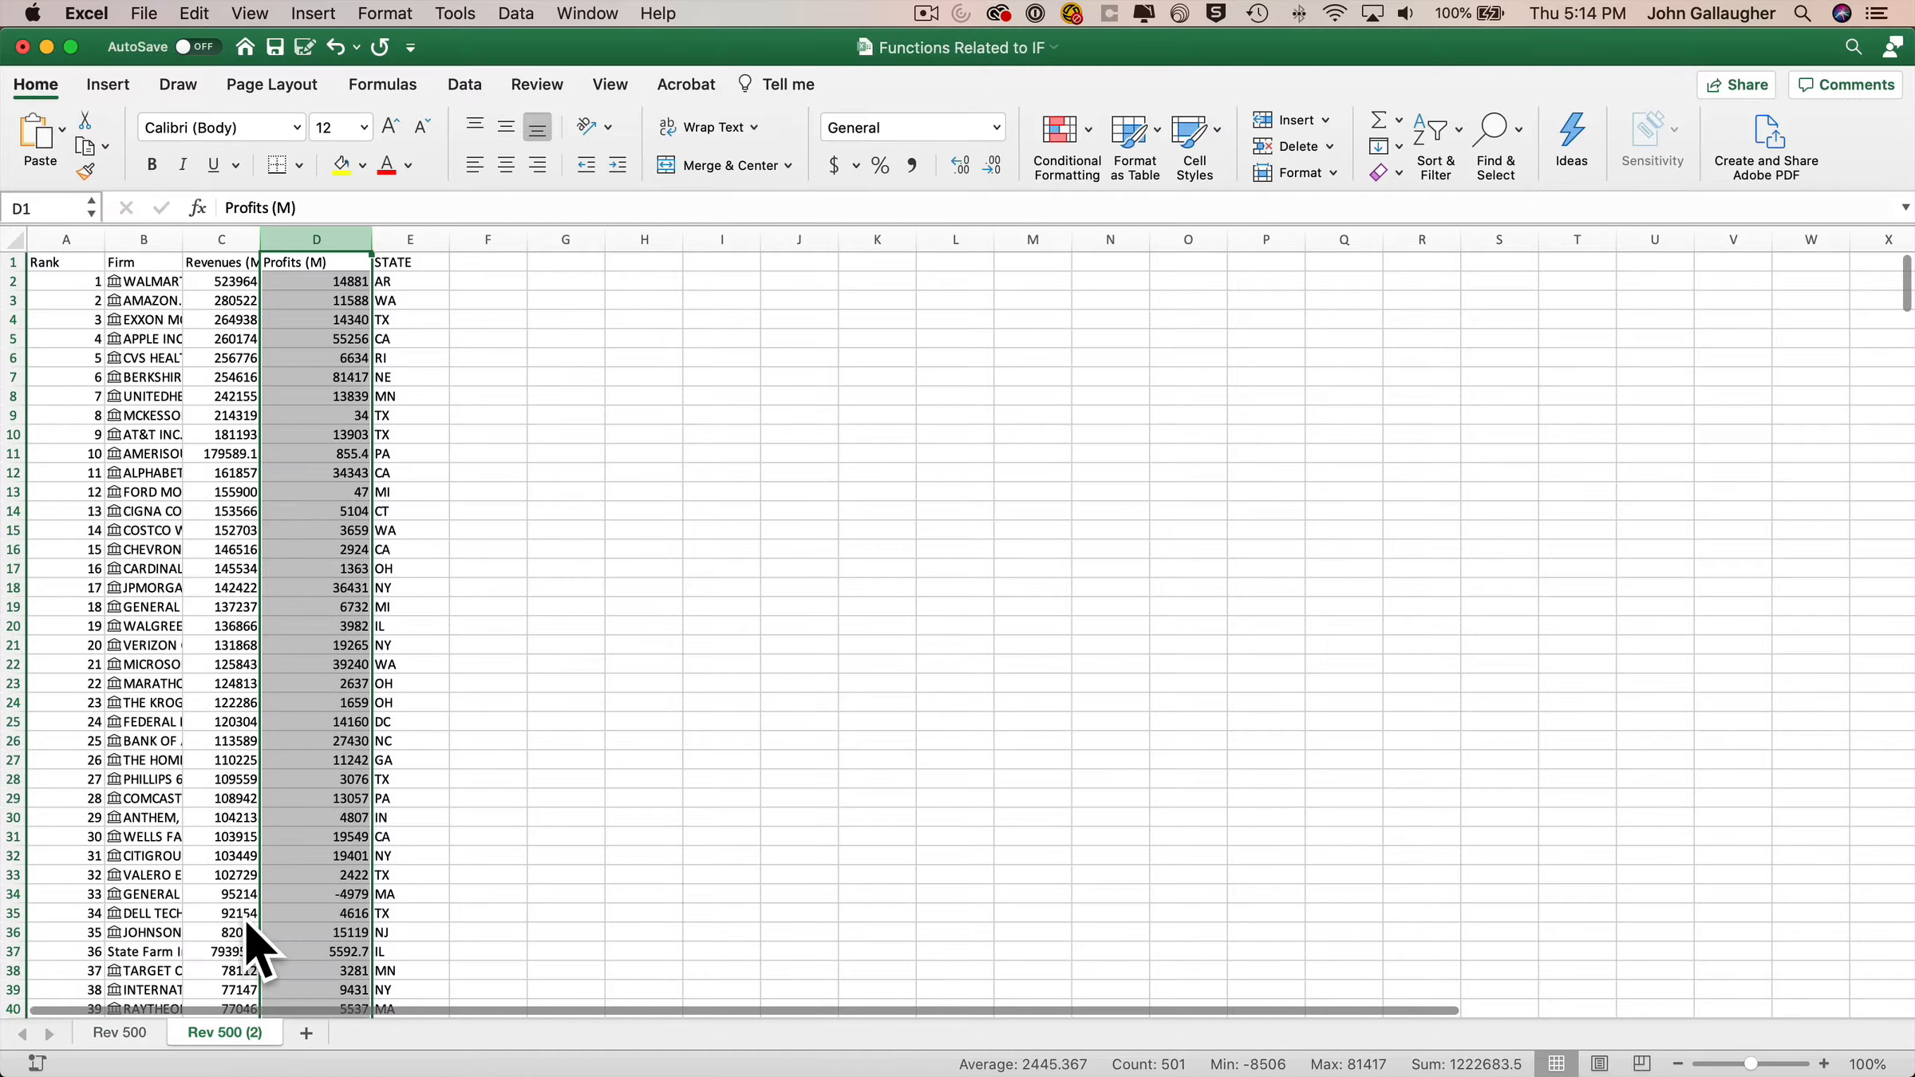
Step: Rename the copied sheet as "Table Rev 500"
double_click(240, 1033)
type("Table R")
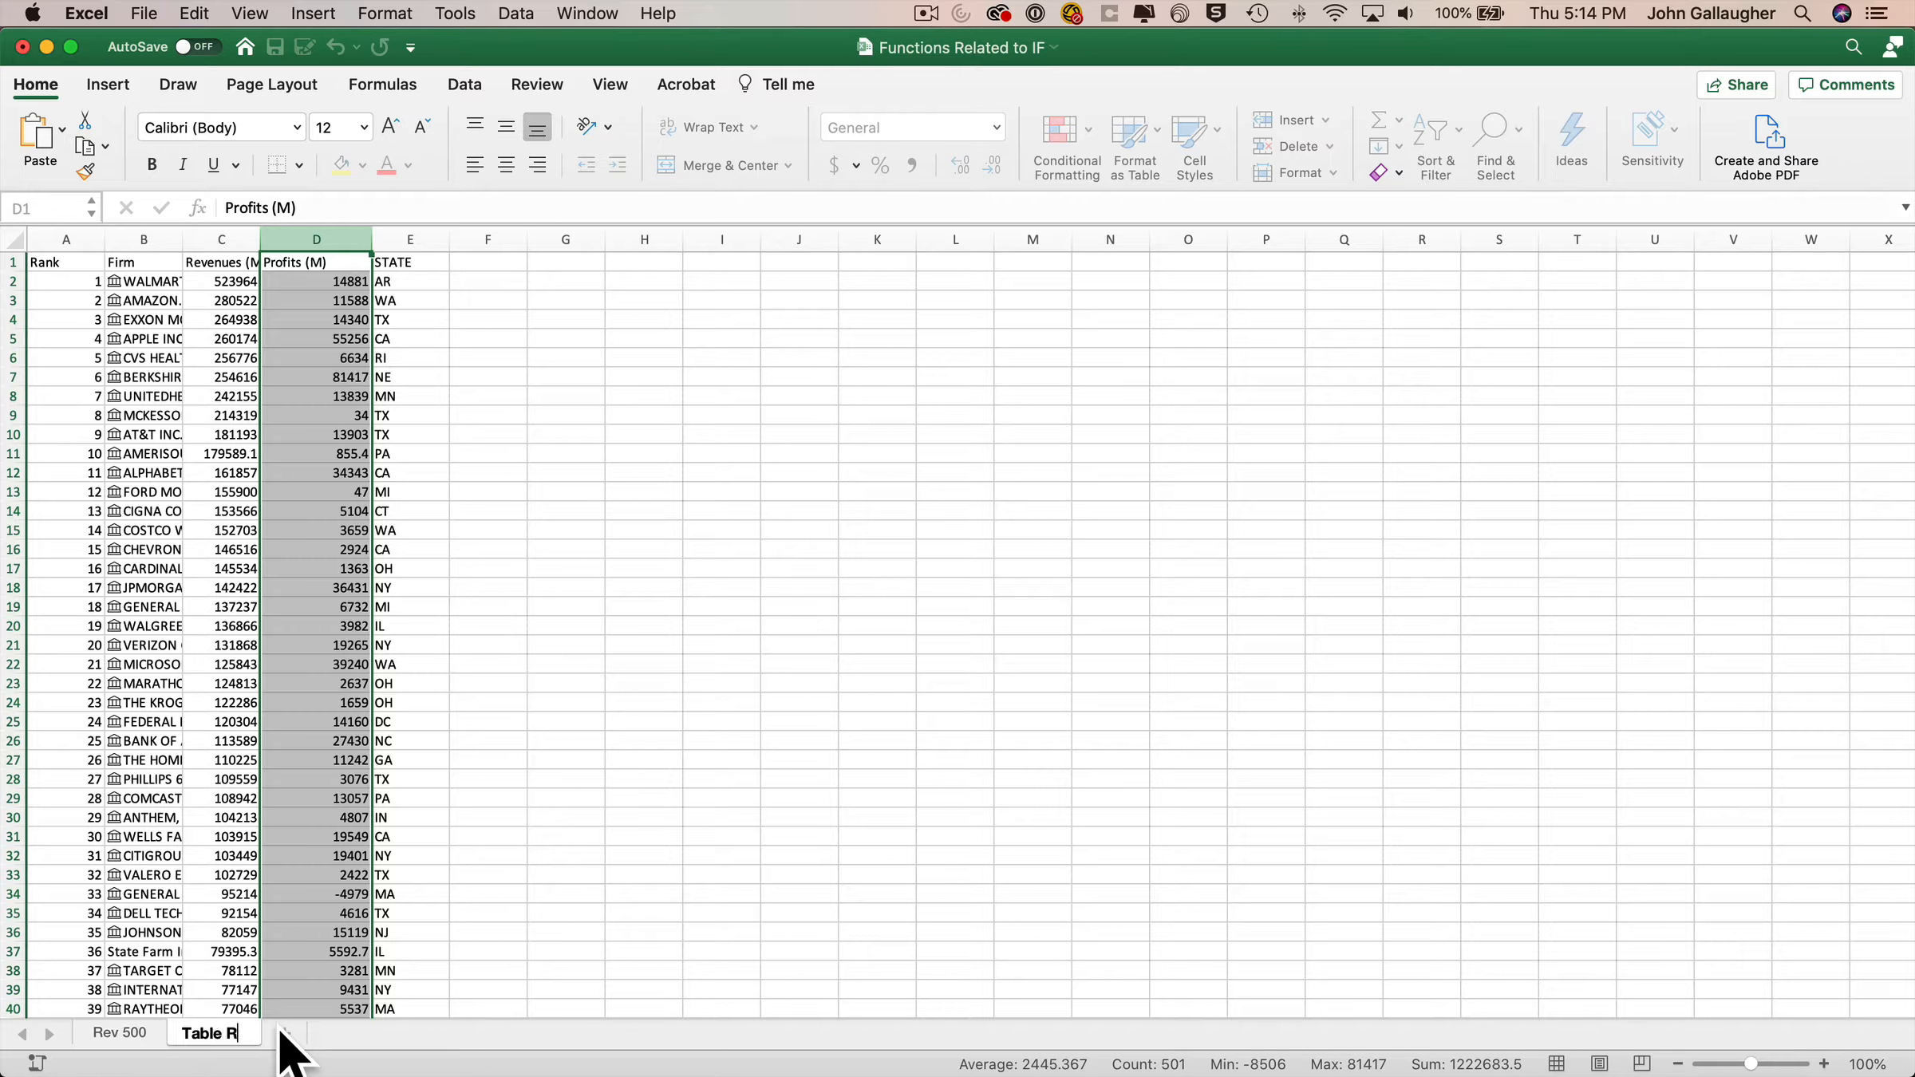
type("ev 500")
key("Return")
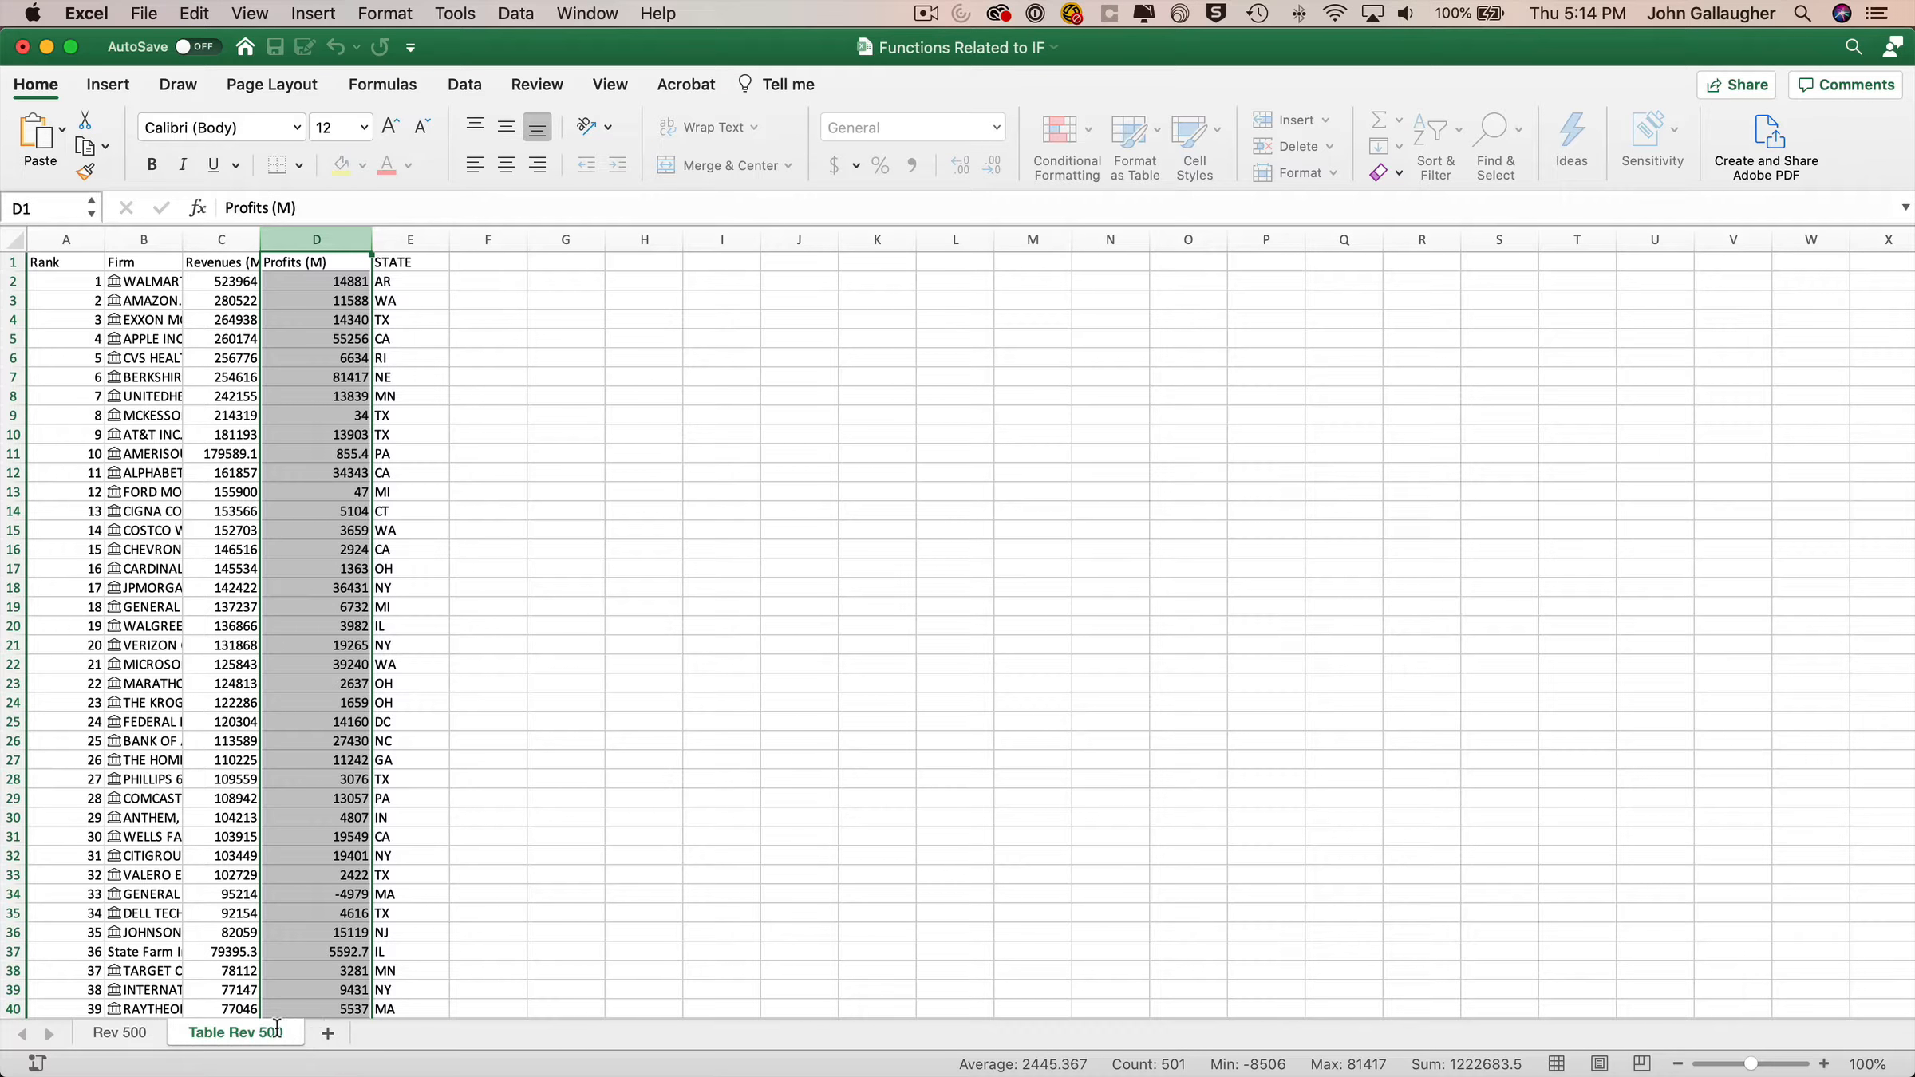
Step: Convert the data range A1:E501 into a table with headers and apply the light green banded style
left_click(242, 355)
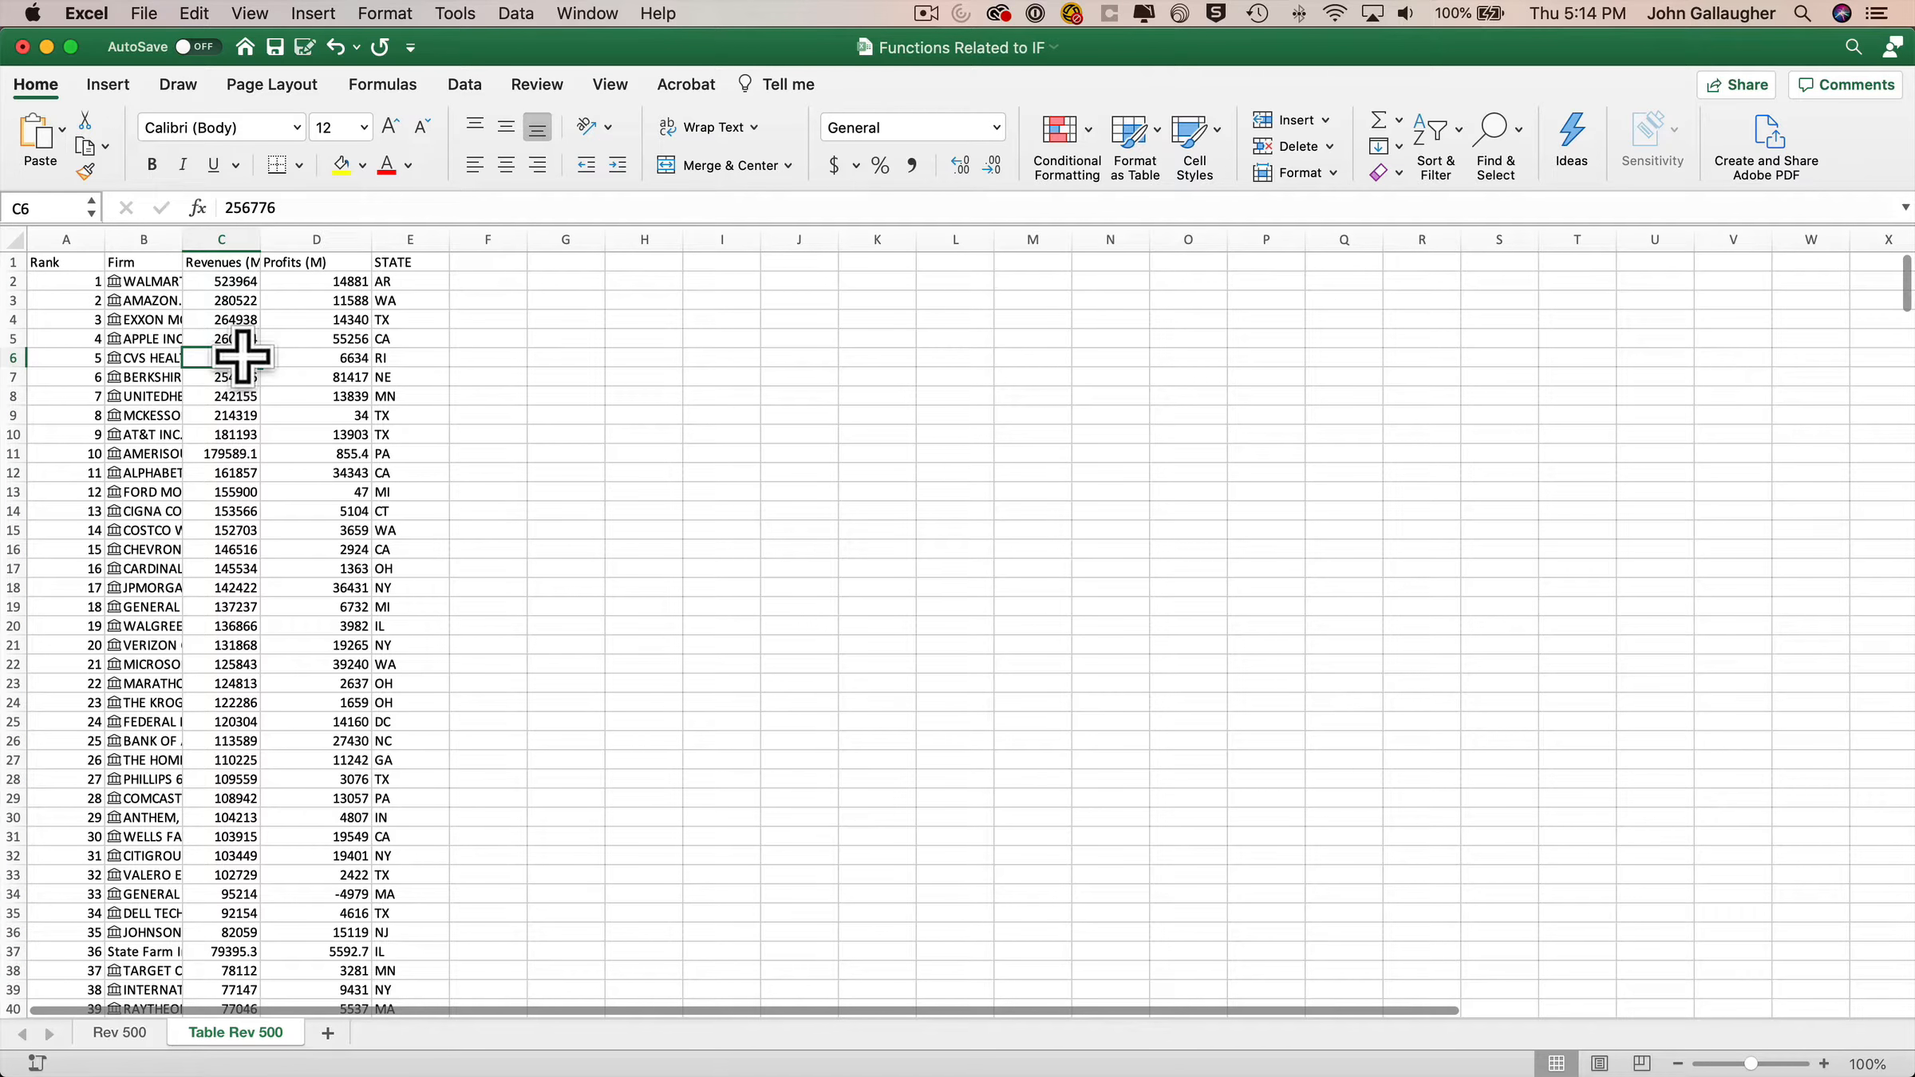
key("ctrl+t")
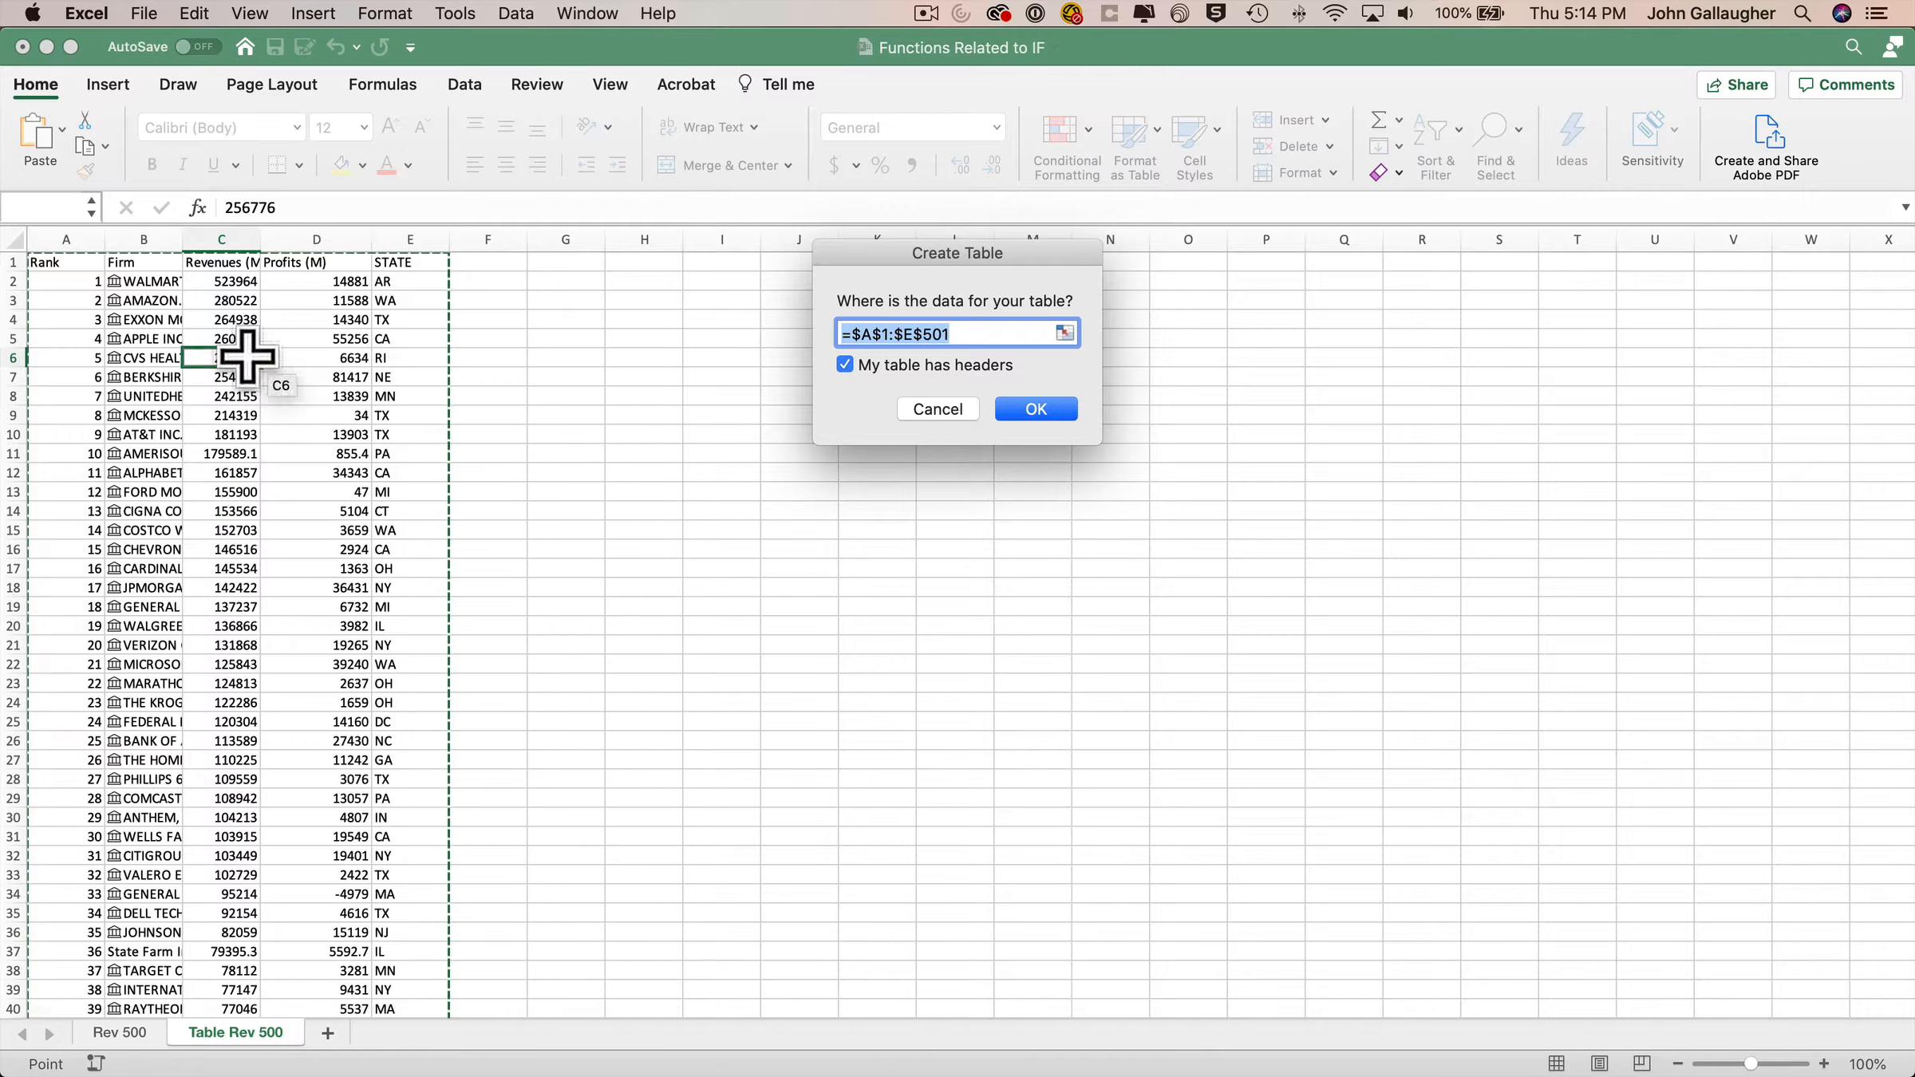
left_click(1036, 409)
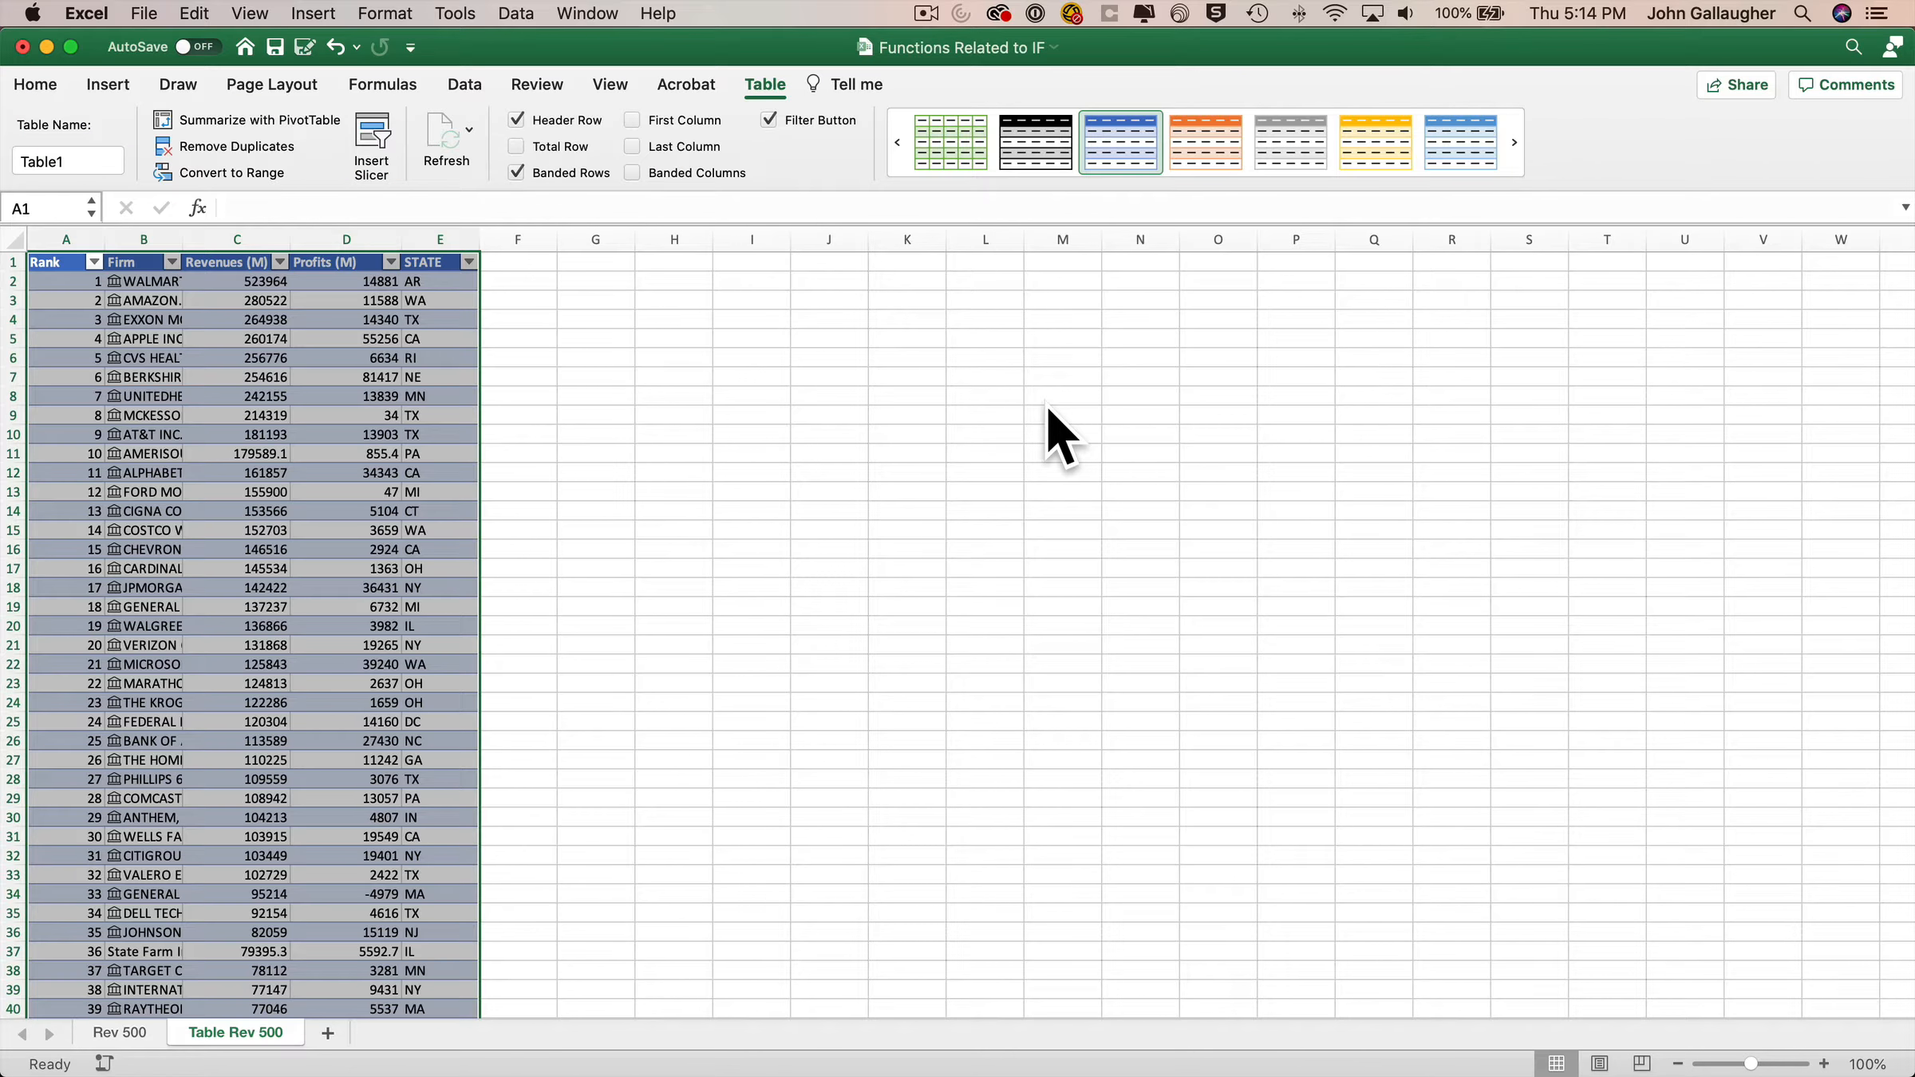
left_click(951, 131)
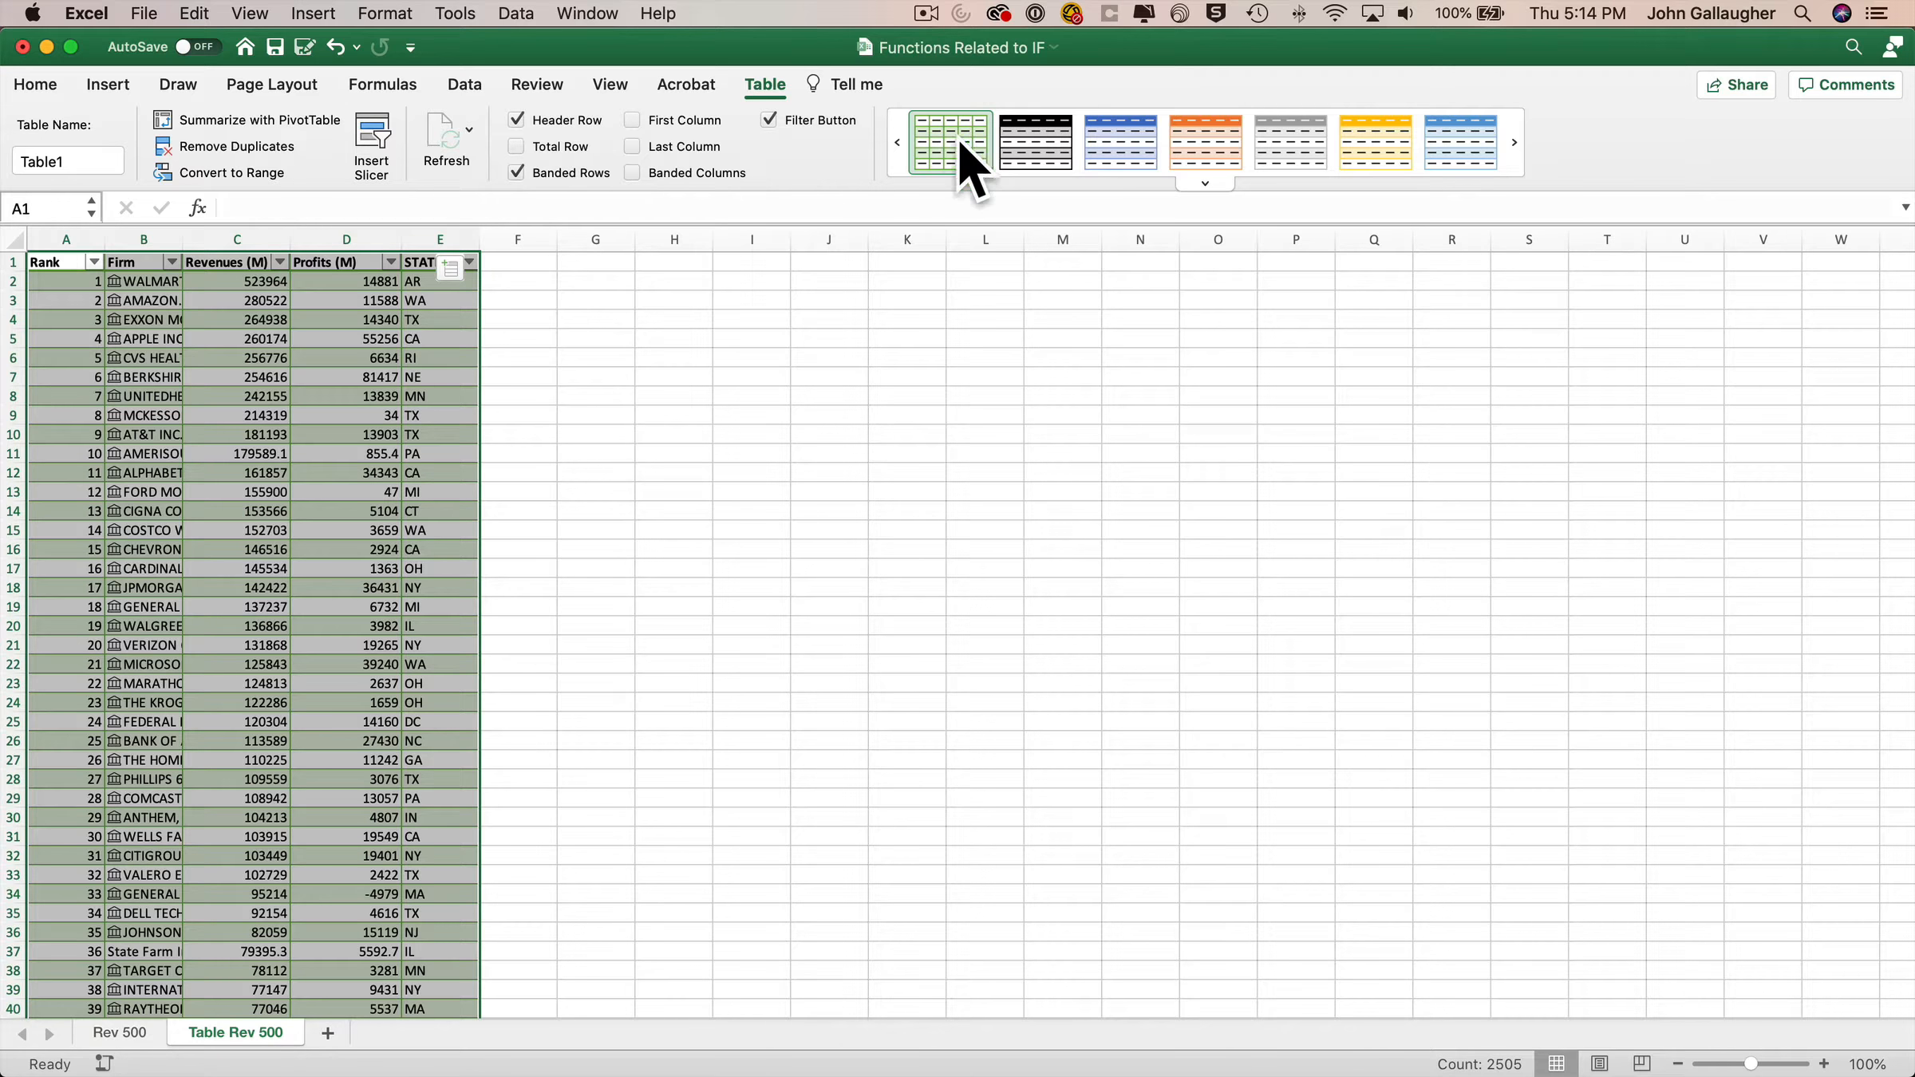
Step: Set the zoom to 200% on both the Table Rev 500 sheet and the Rev 500 sheet
left_click(1867, 1063)
left_click(908, 286)
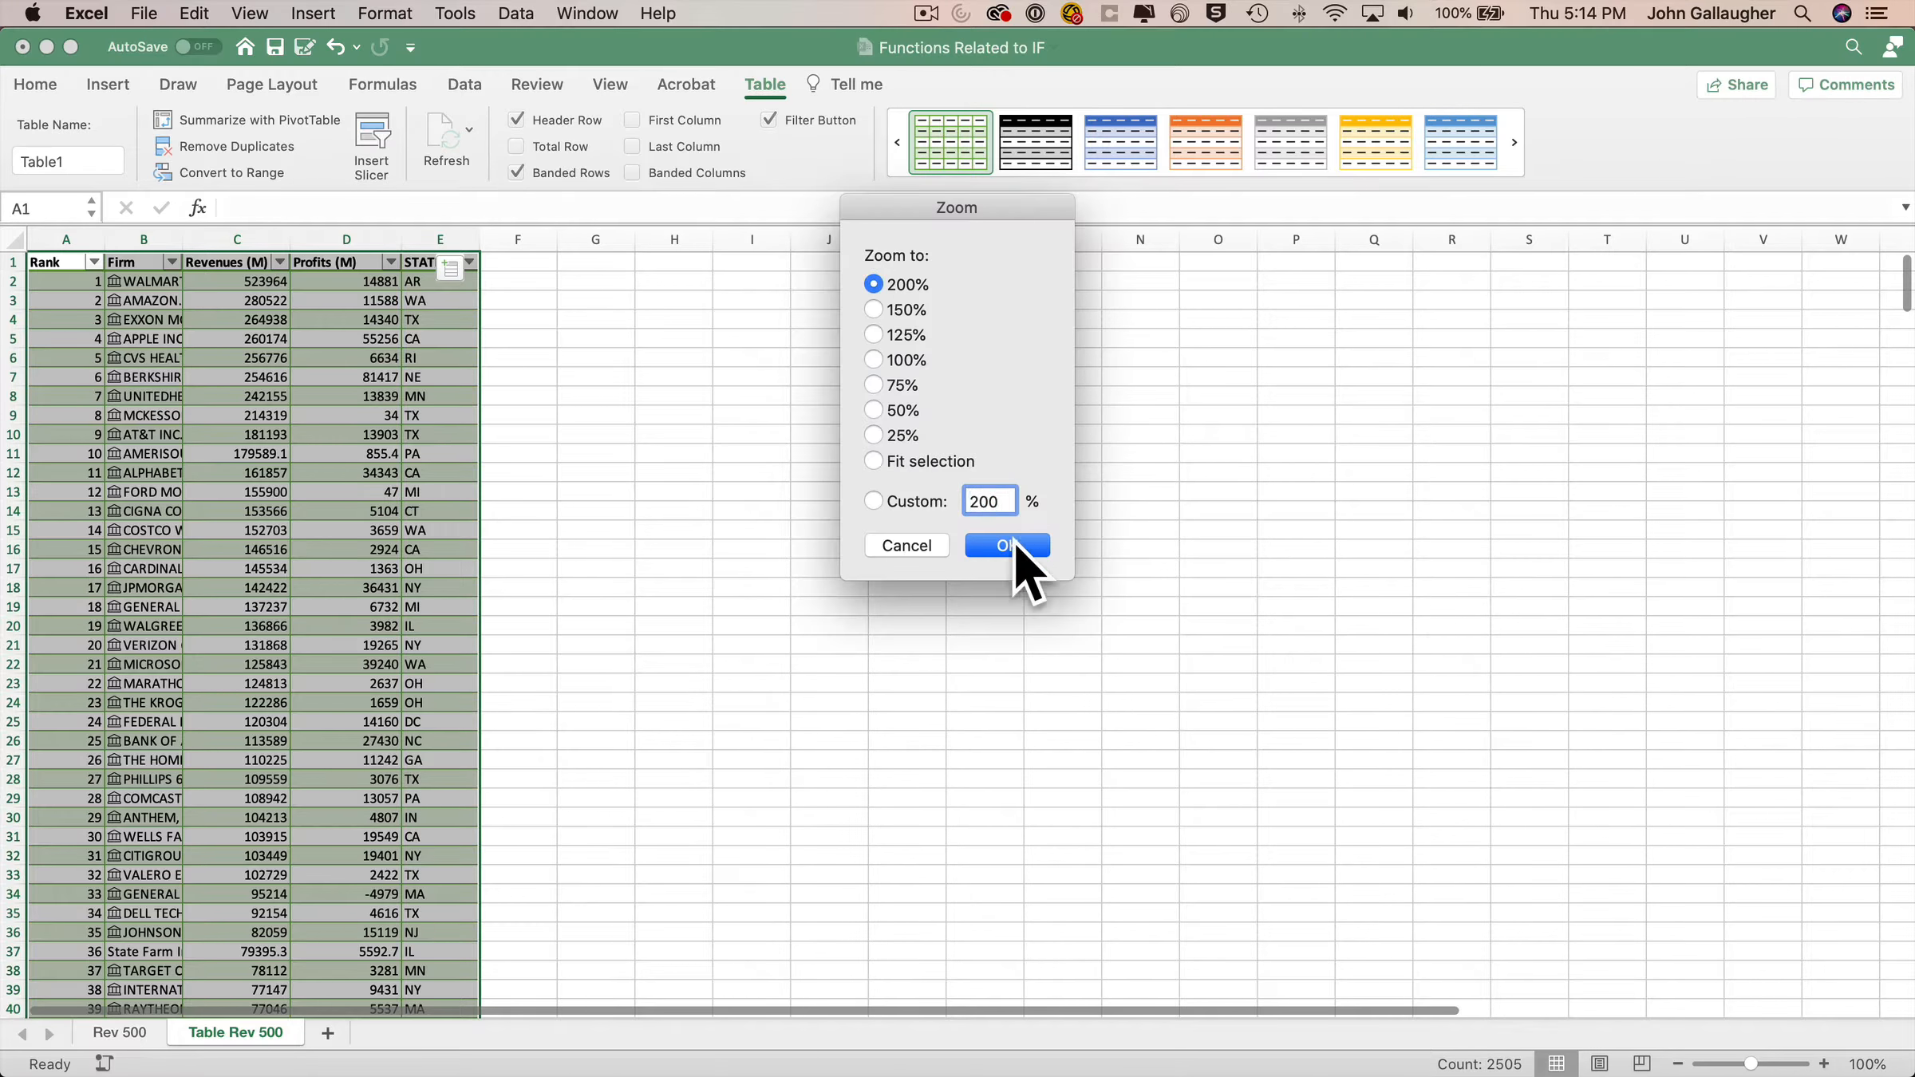
left_click(1007, 545)
left_click(491, 343)
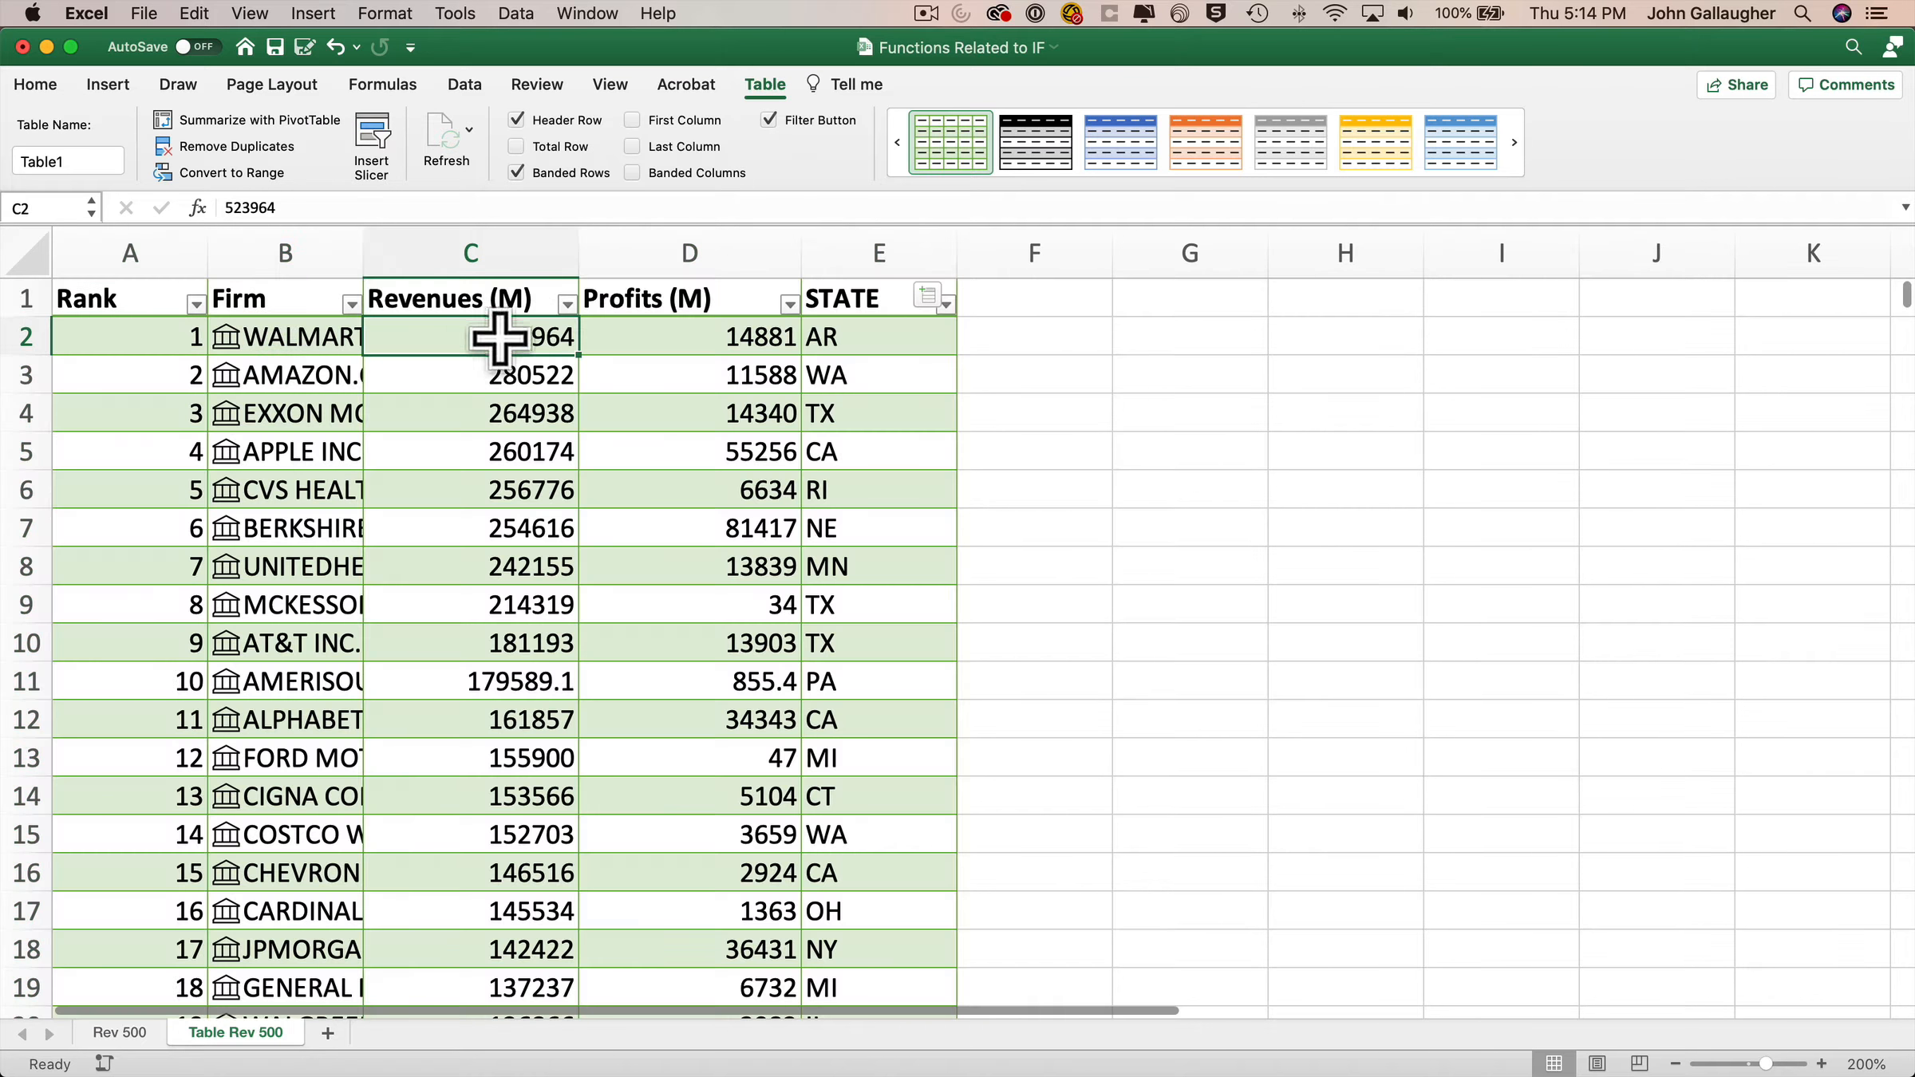
left_click(120, 1033)
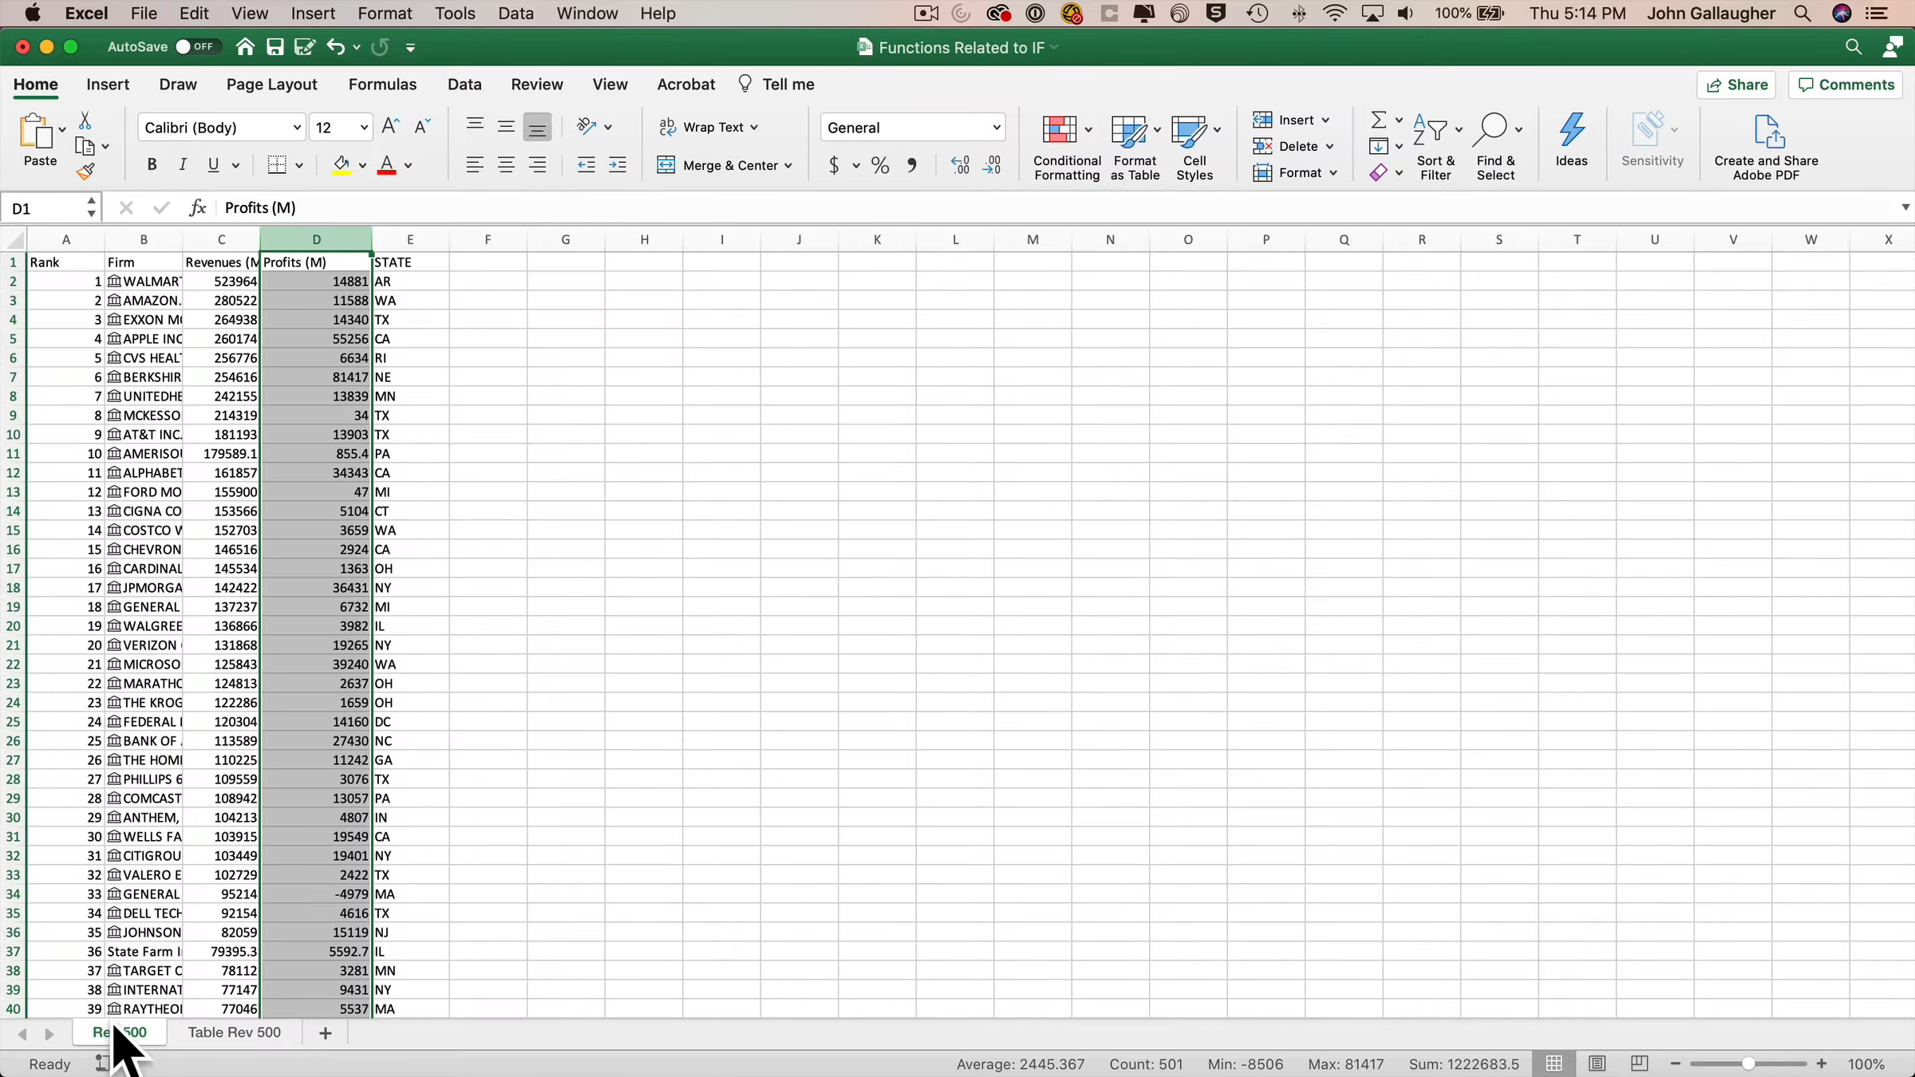
left_click(1867, 1063)
left_click(908, 286)
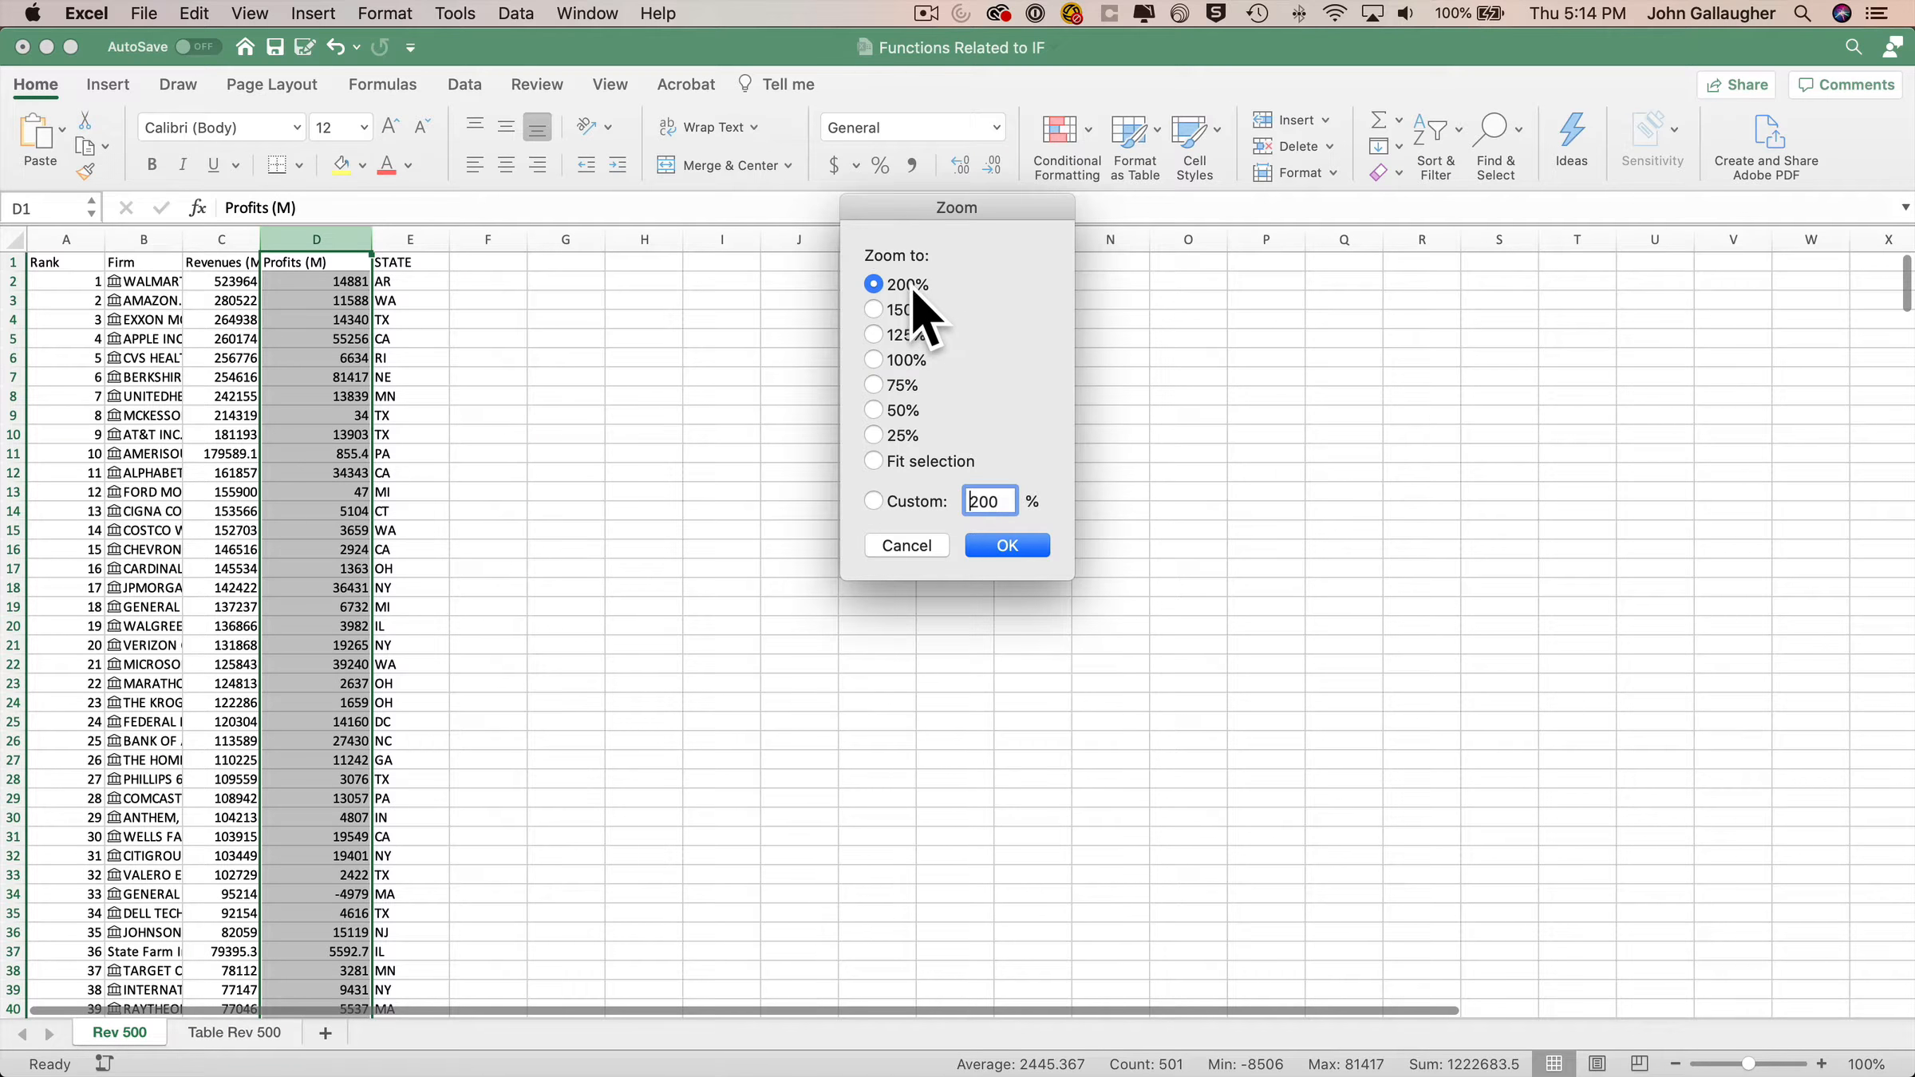
left_click(1006, 545)
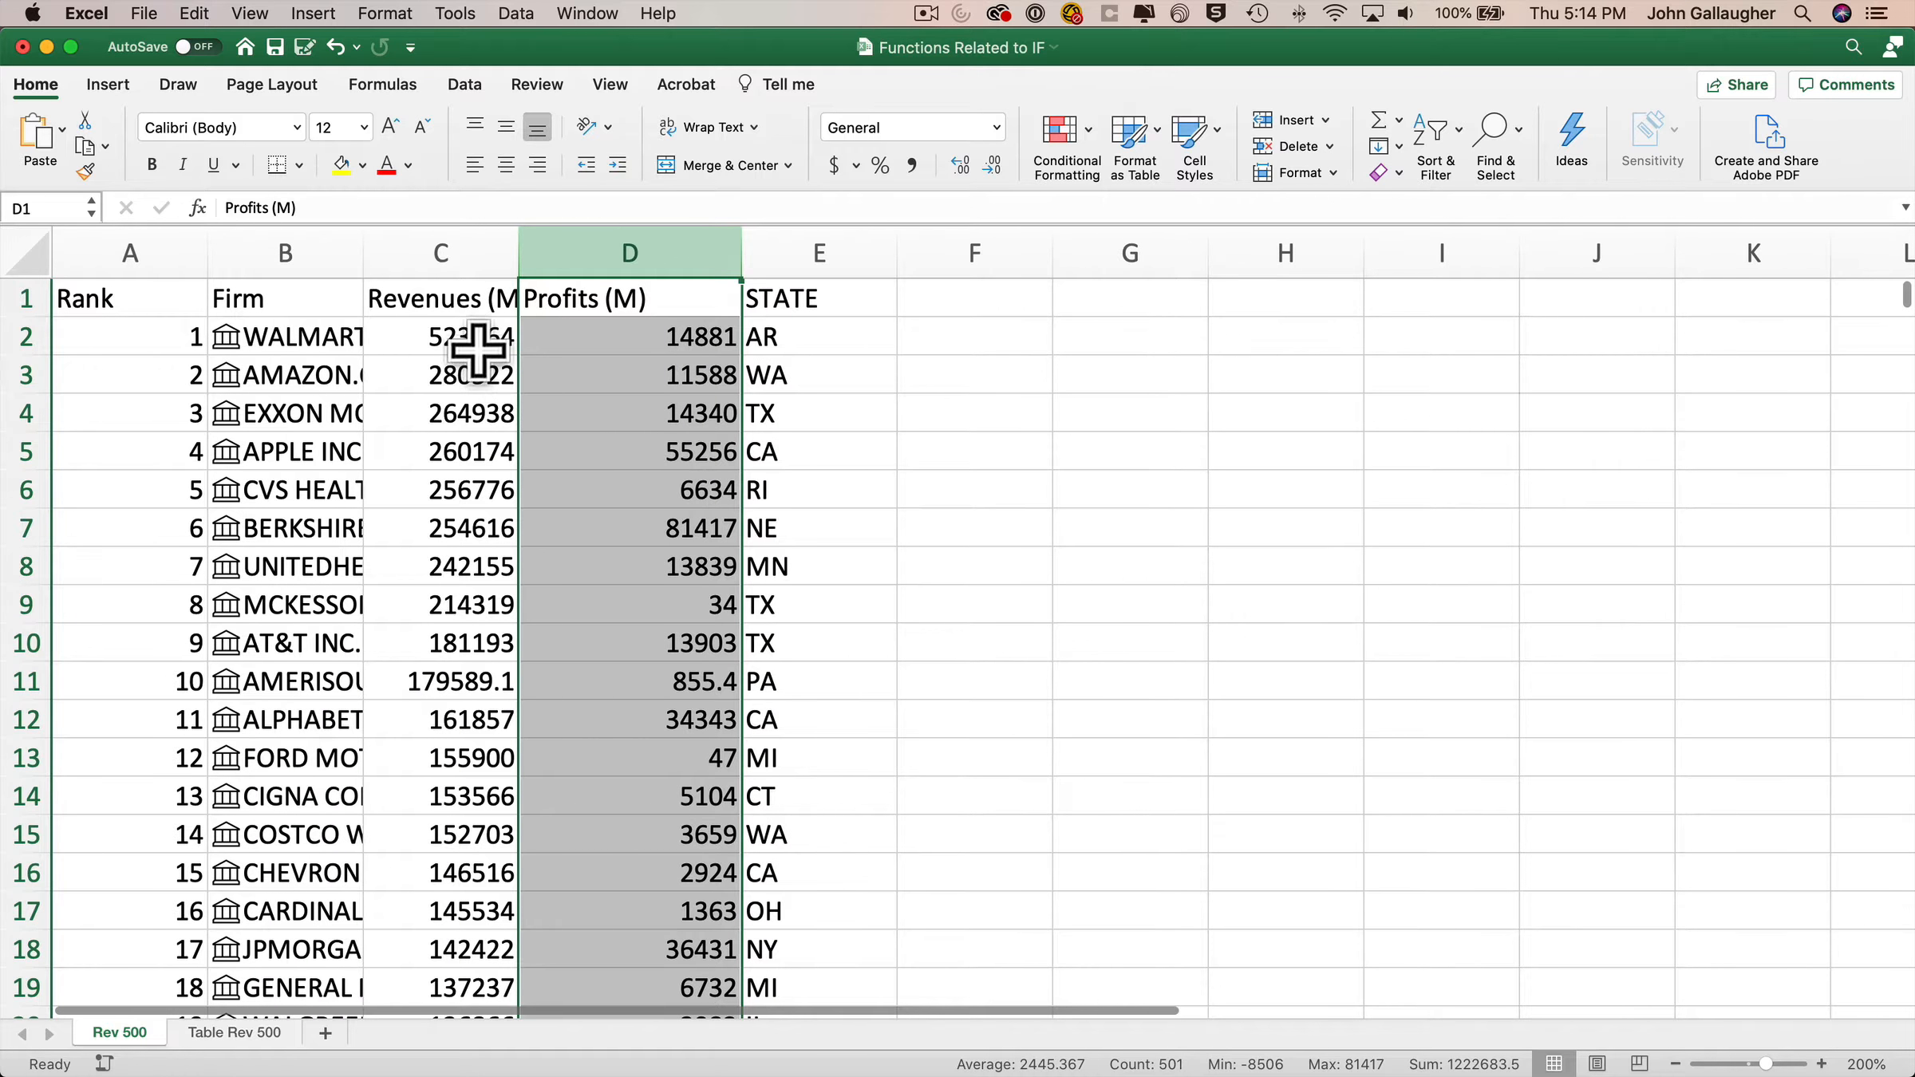
Step: Fit the Rank and Profits columns to their contents, narrow the STATE column and widen the Firm column on Rev 500
double_click(741, 253)
left_click_drag(814, 253, 768, 253)
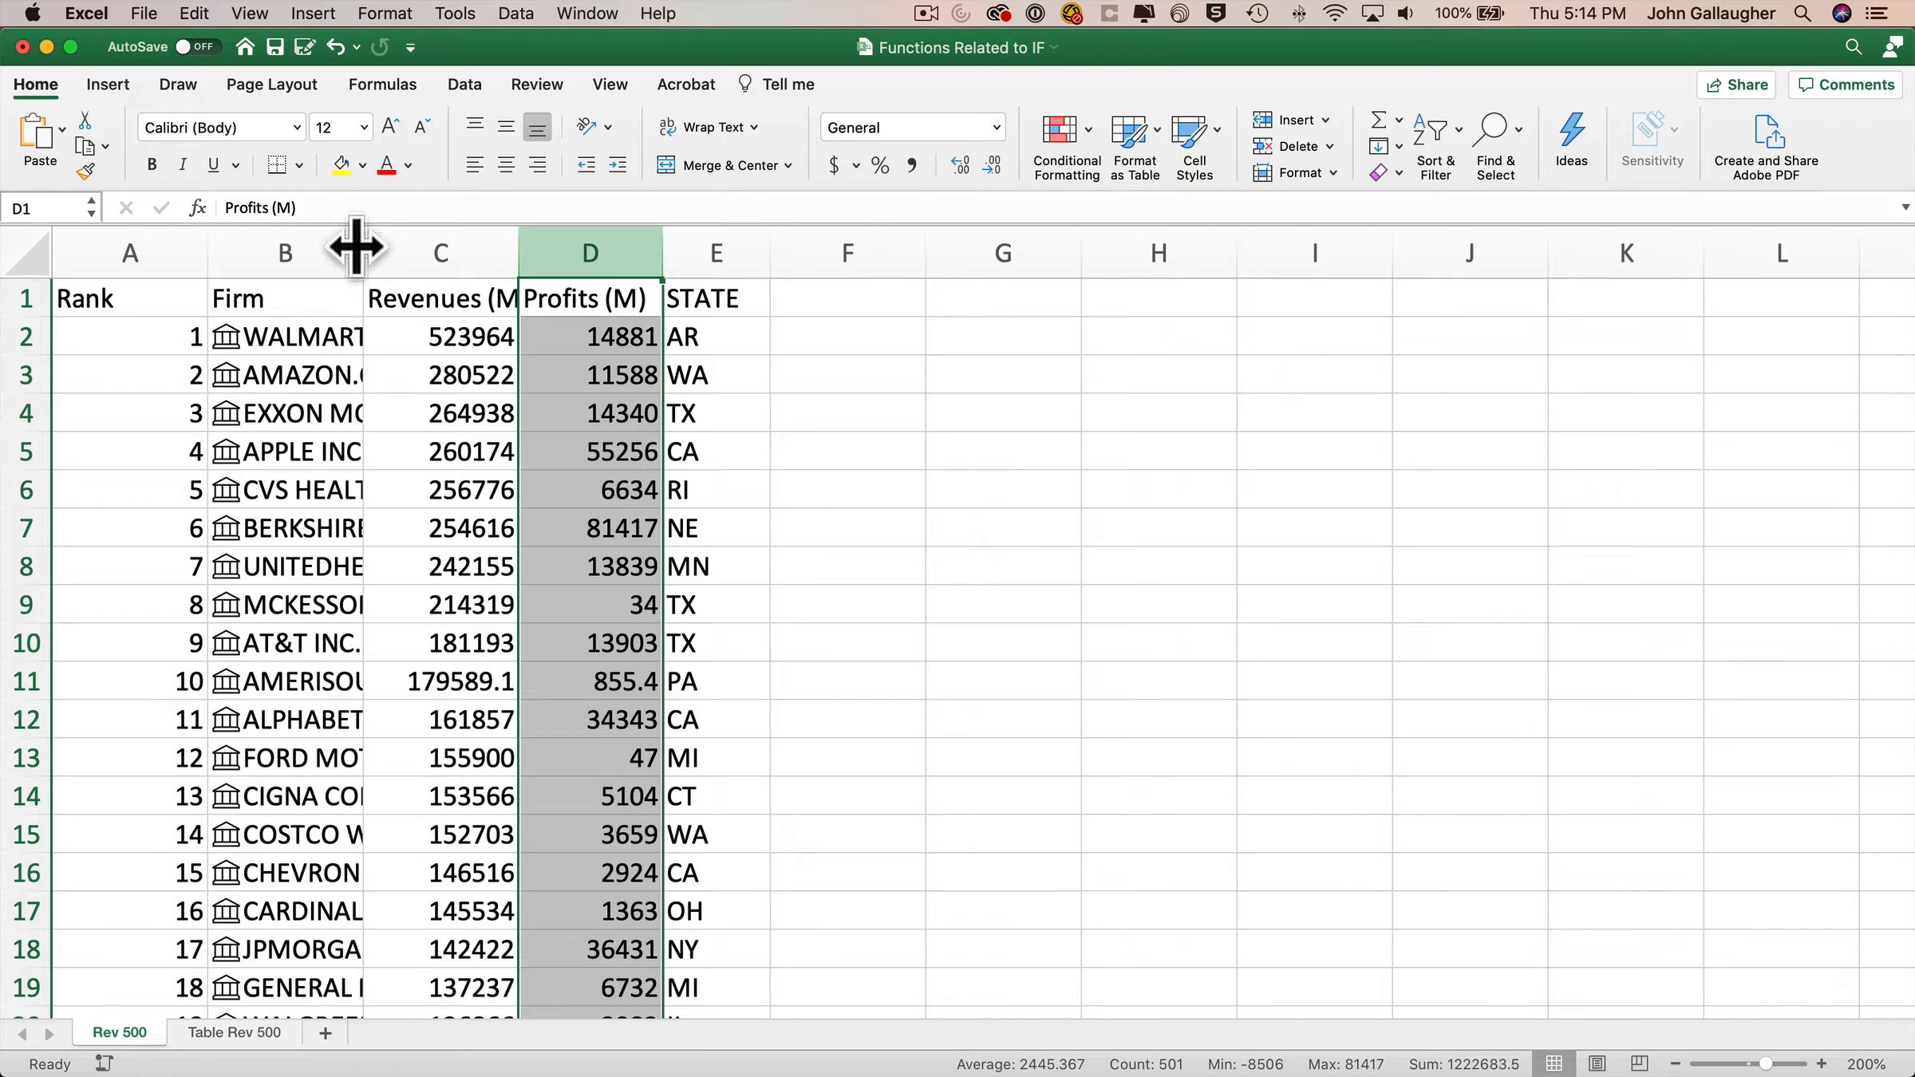
left_click_drag(361, 248, 491, 252)
double_click(206, 253)
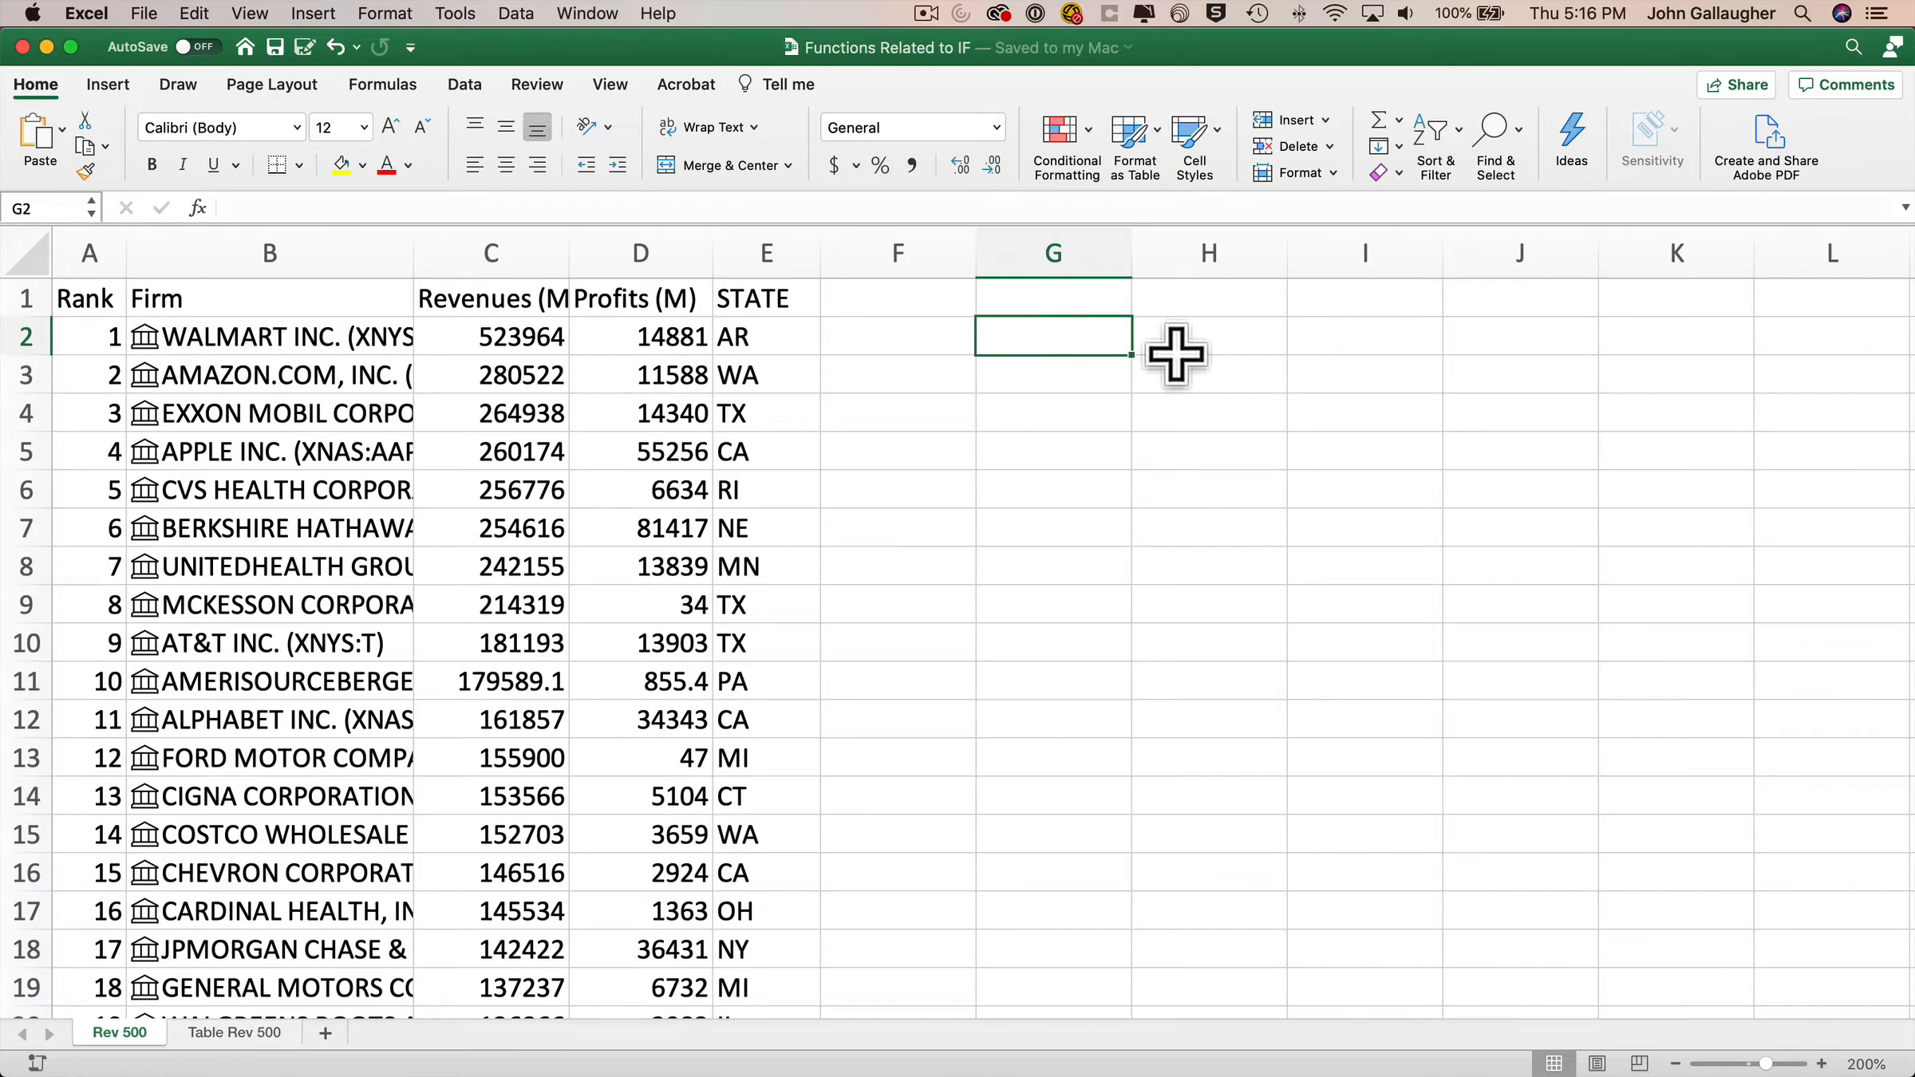
Step: Enter the label "COUNTIF" in G2 and "Count the # of firms in my State" in G3
type("COUNTIF")
key("Return")
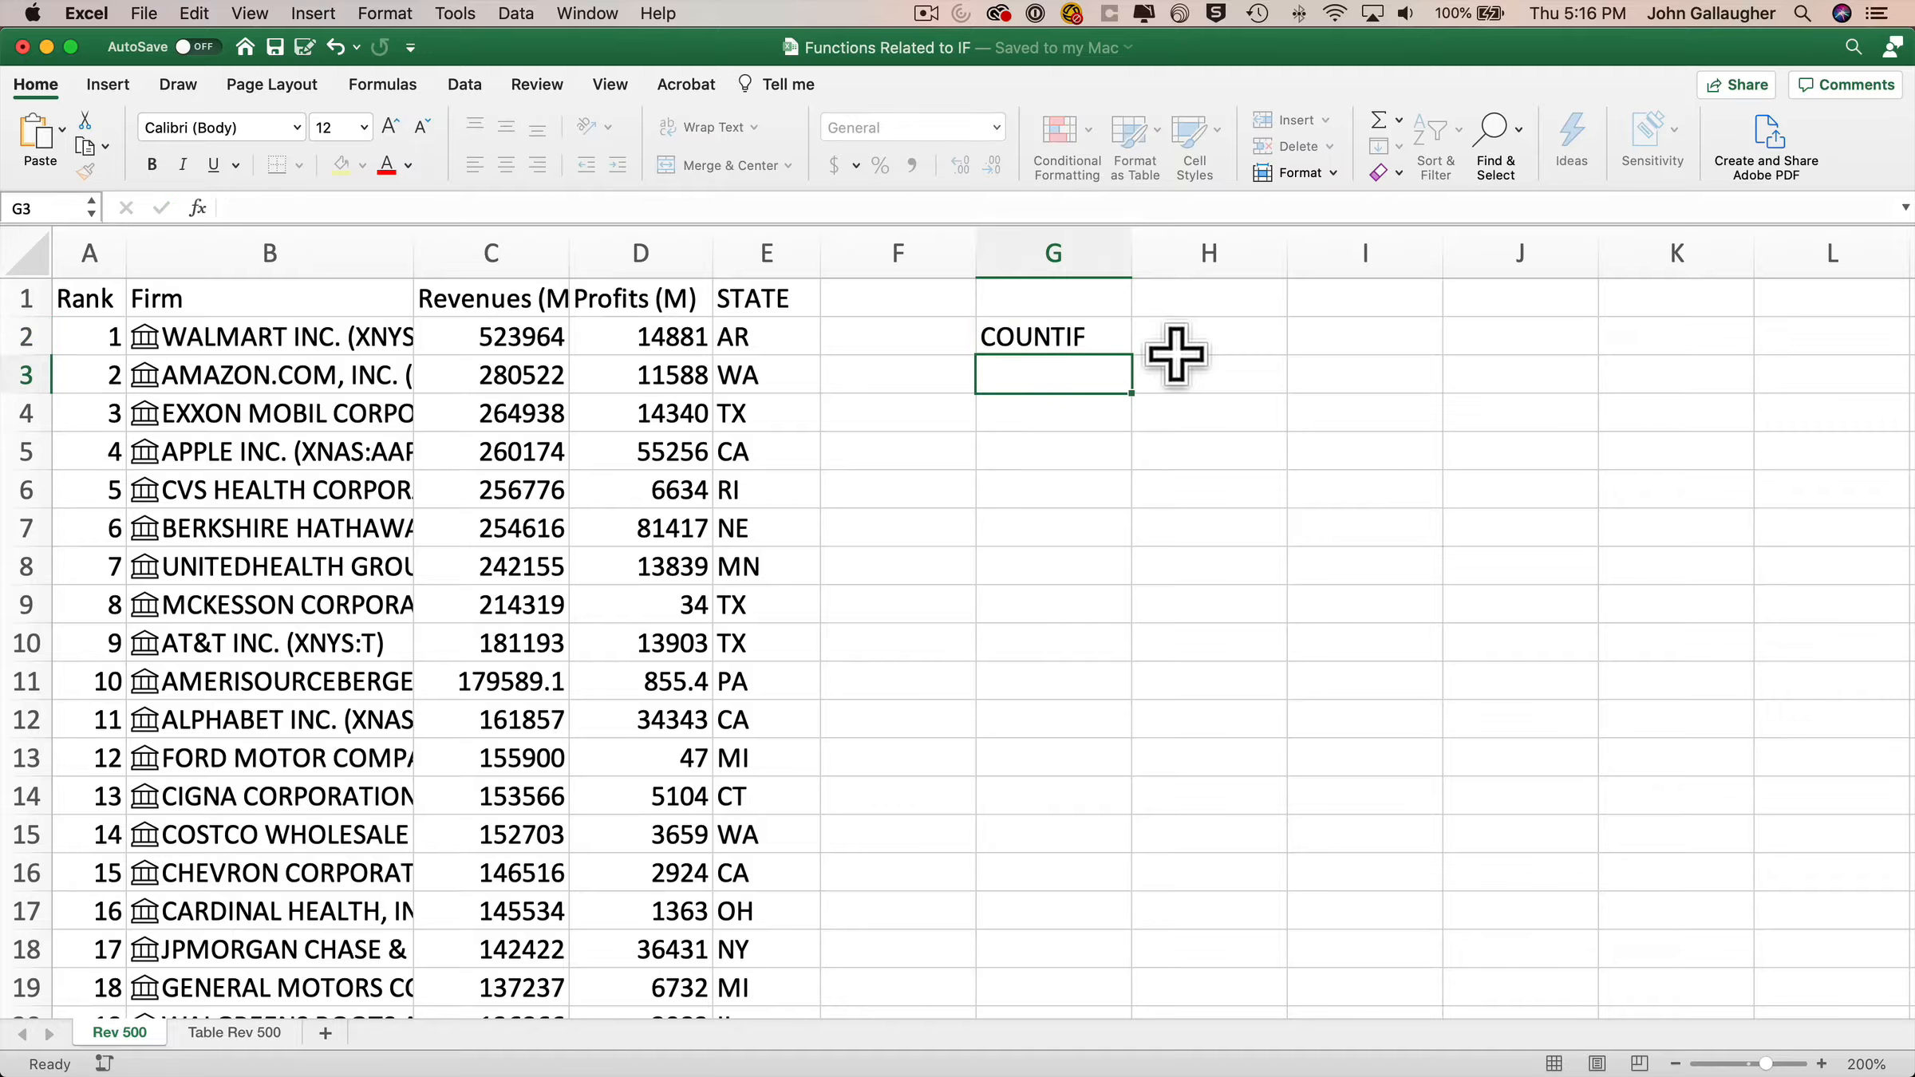
type("Coun")
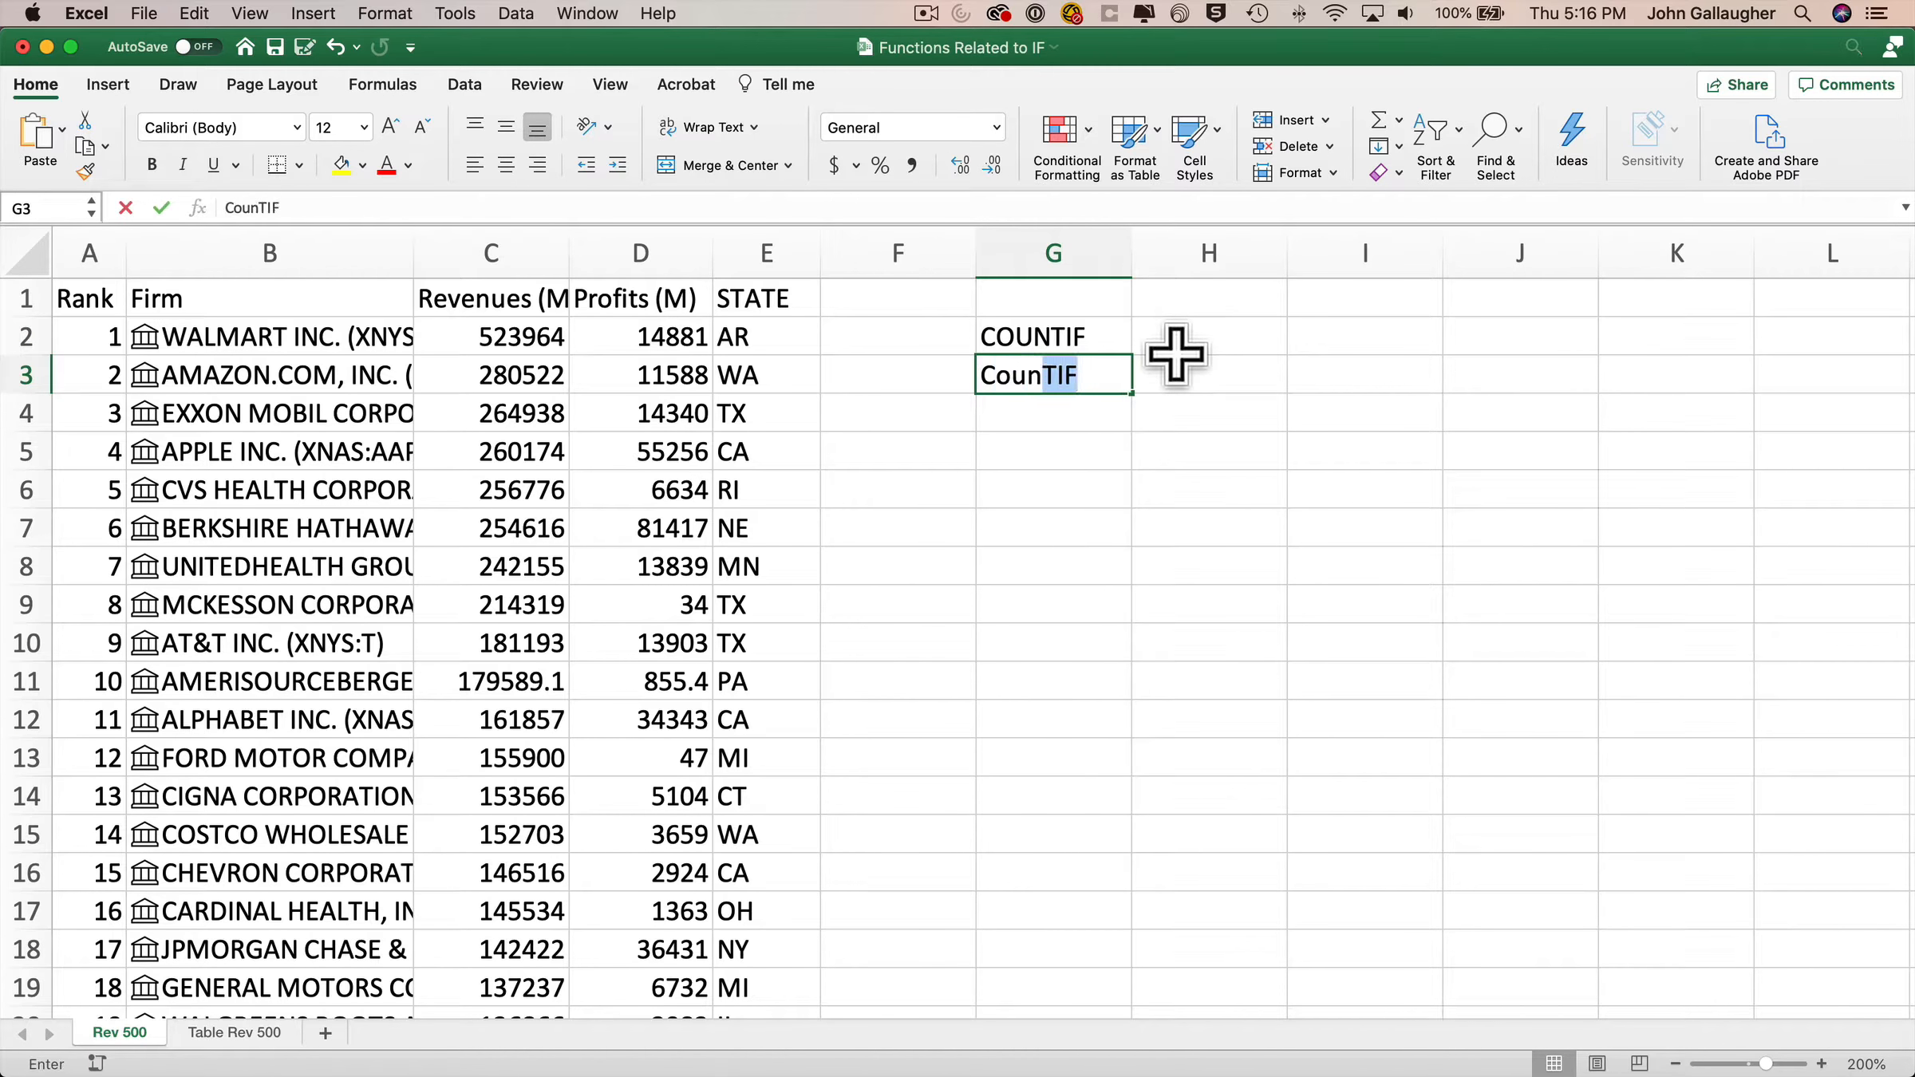
type("t the # of firms in my State")
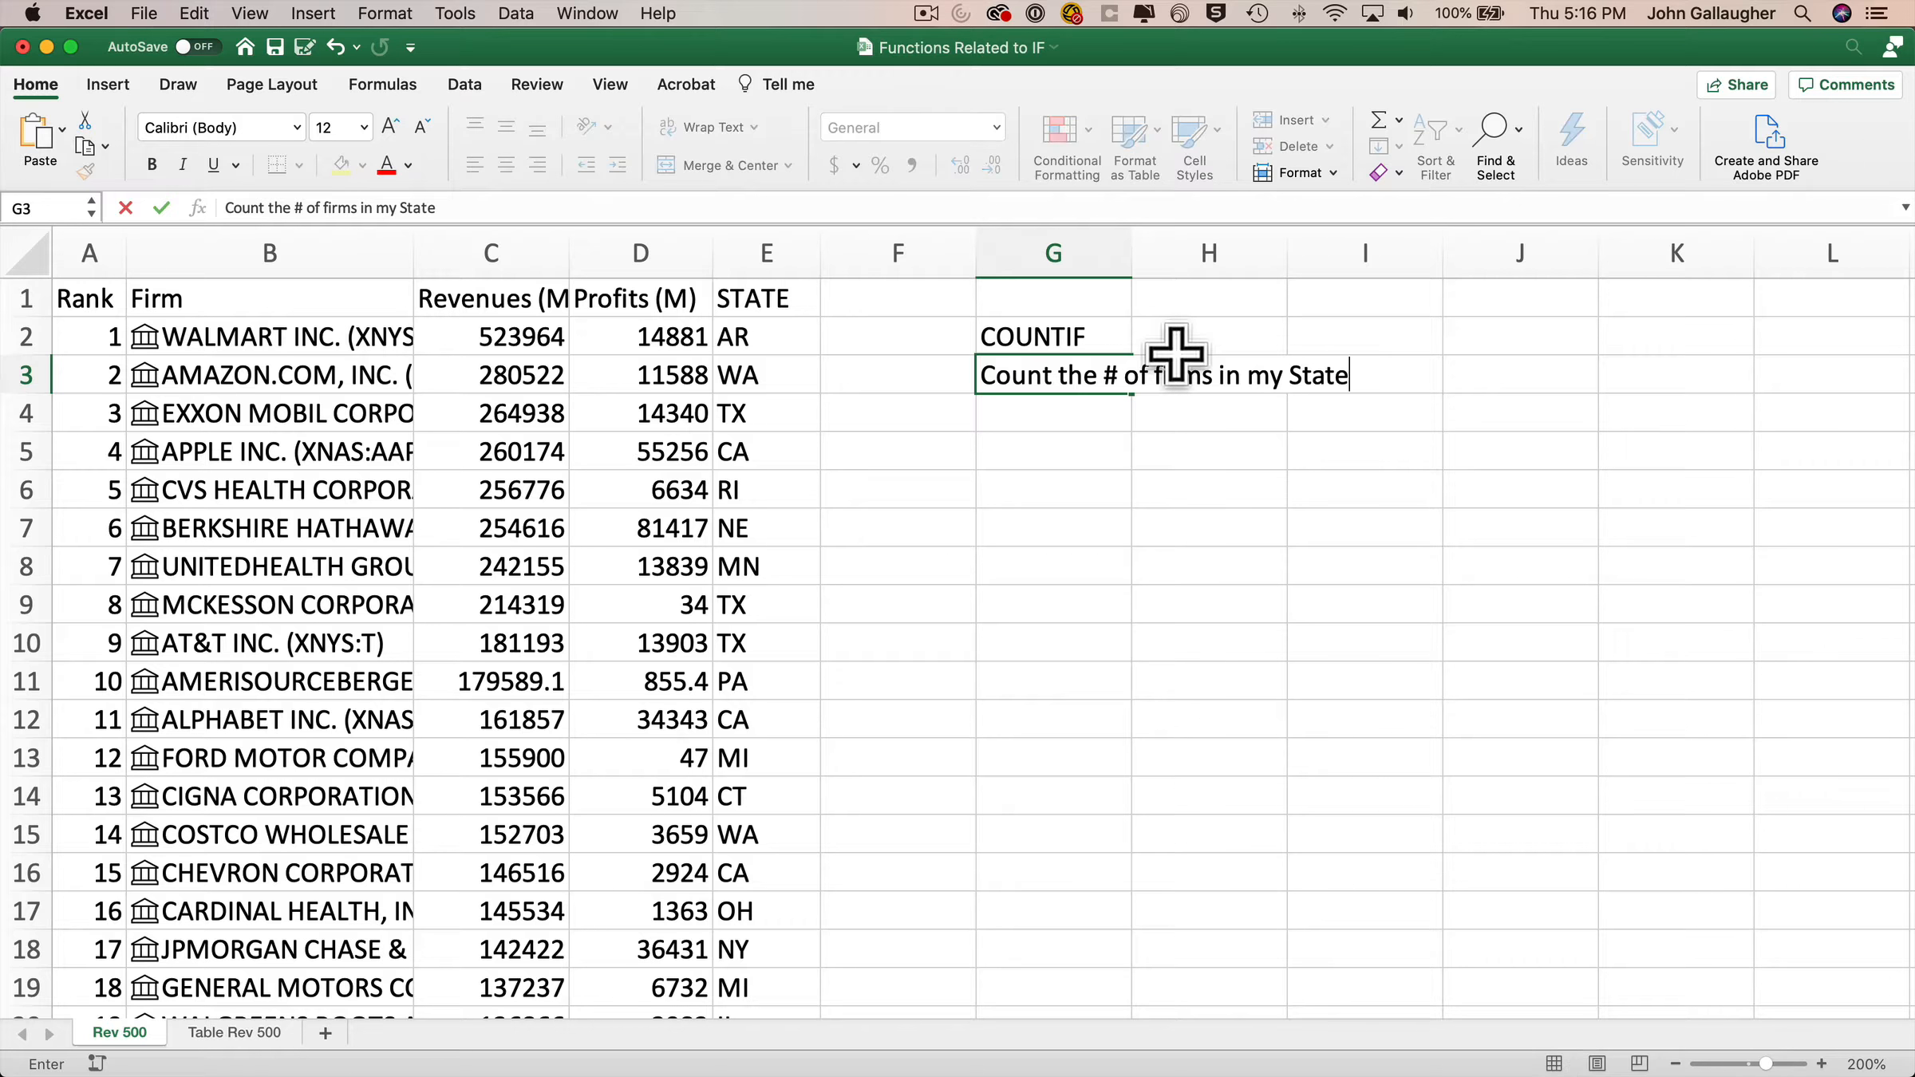
key("Return")
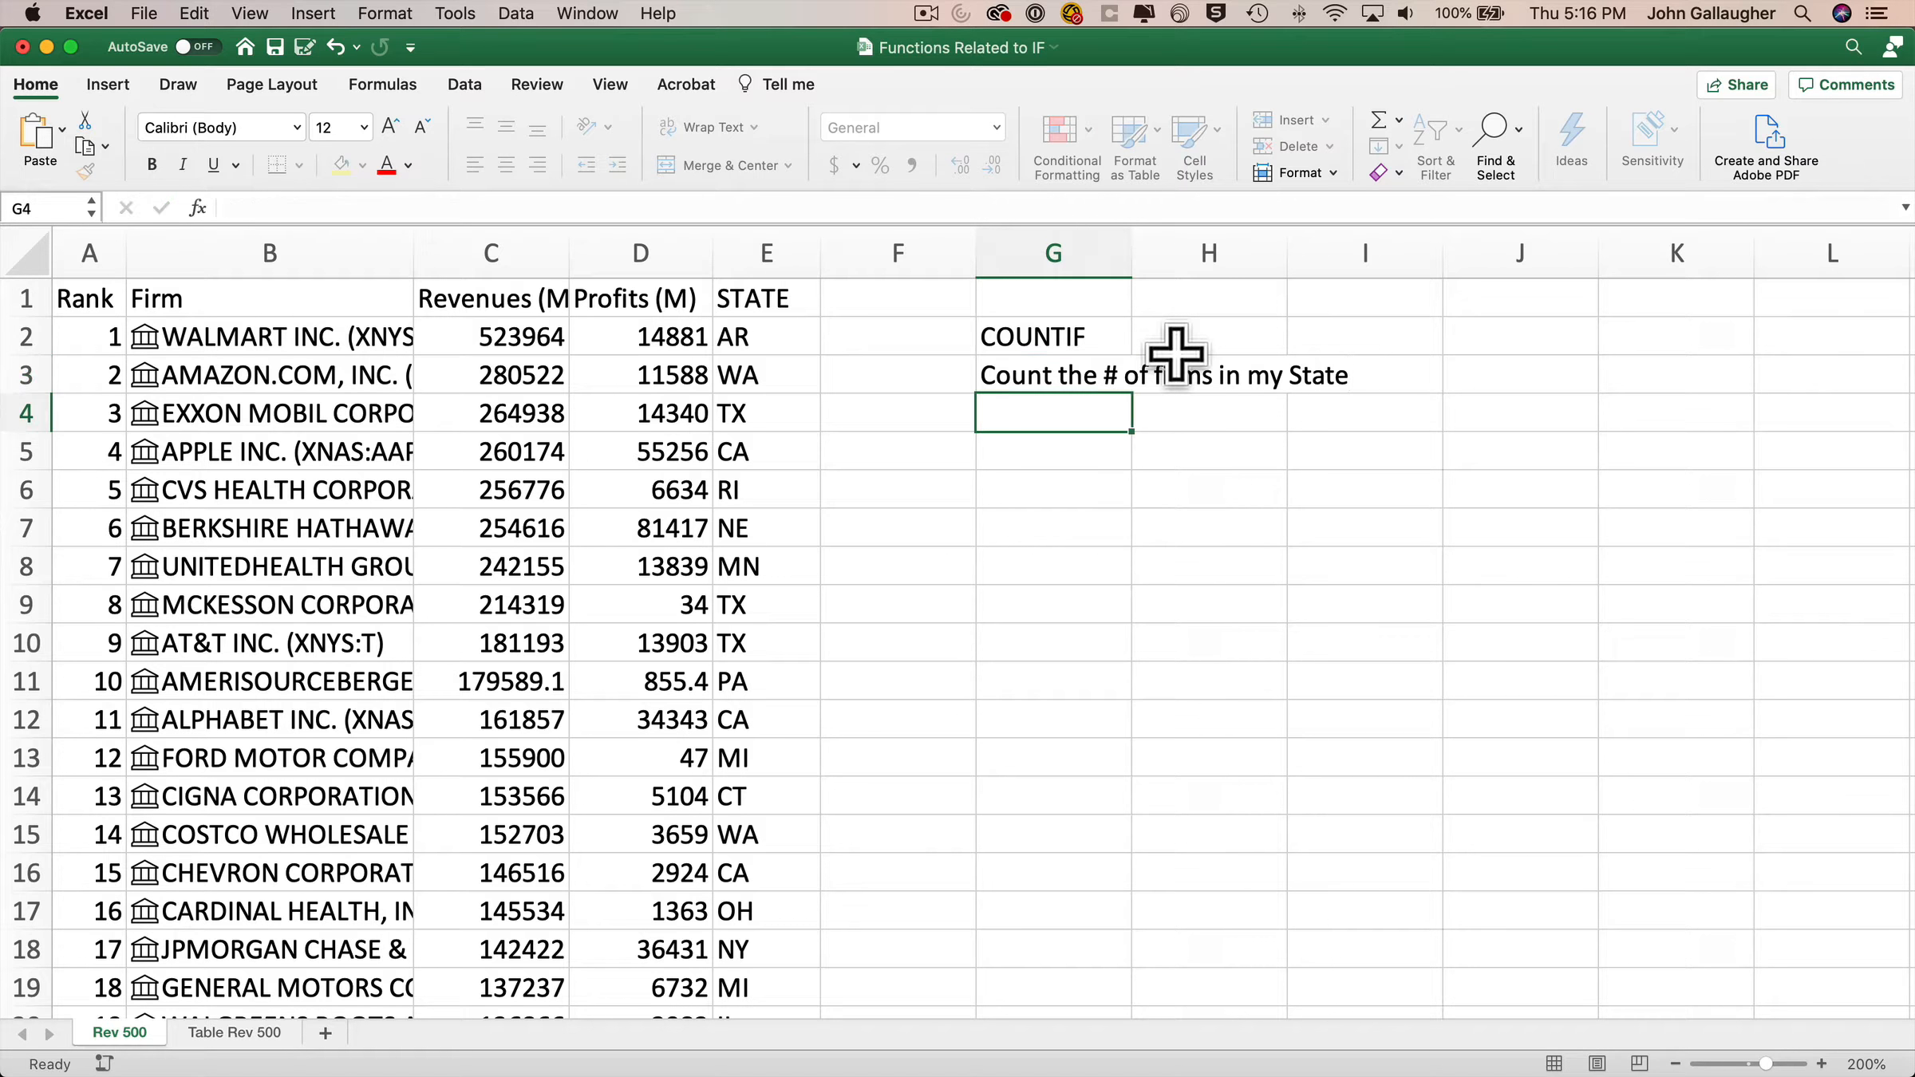
key("Right")
key("Right")
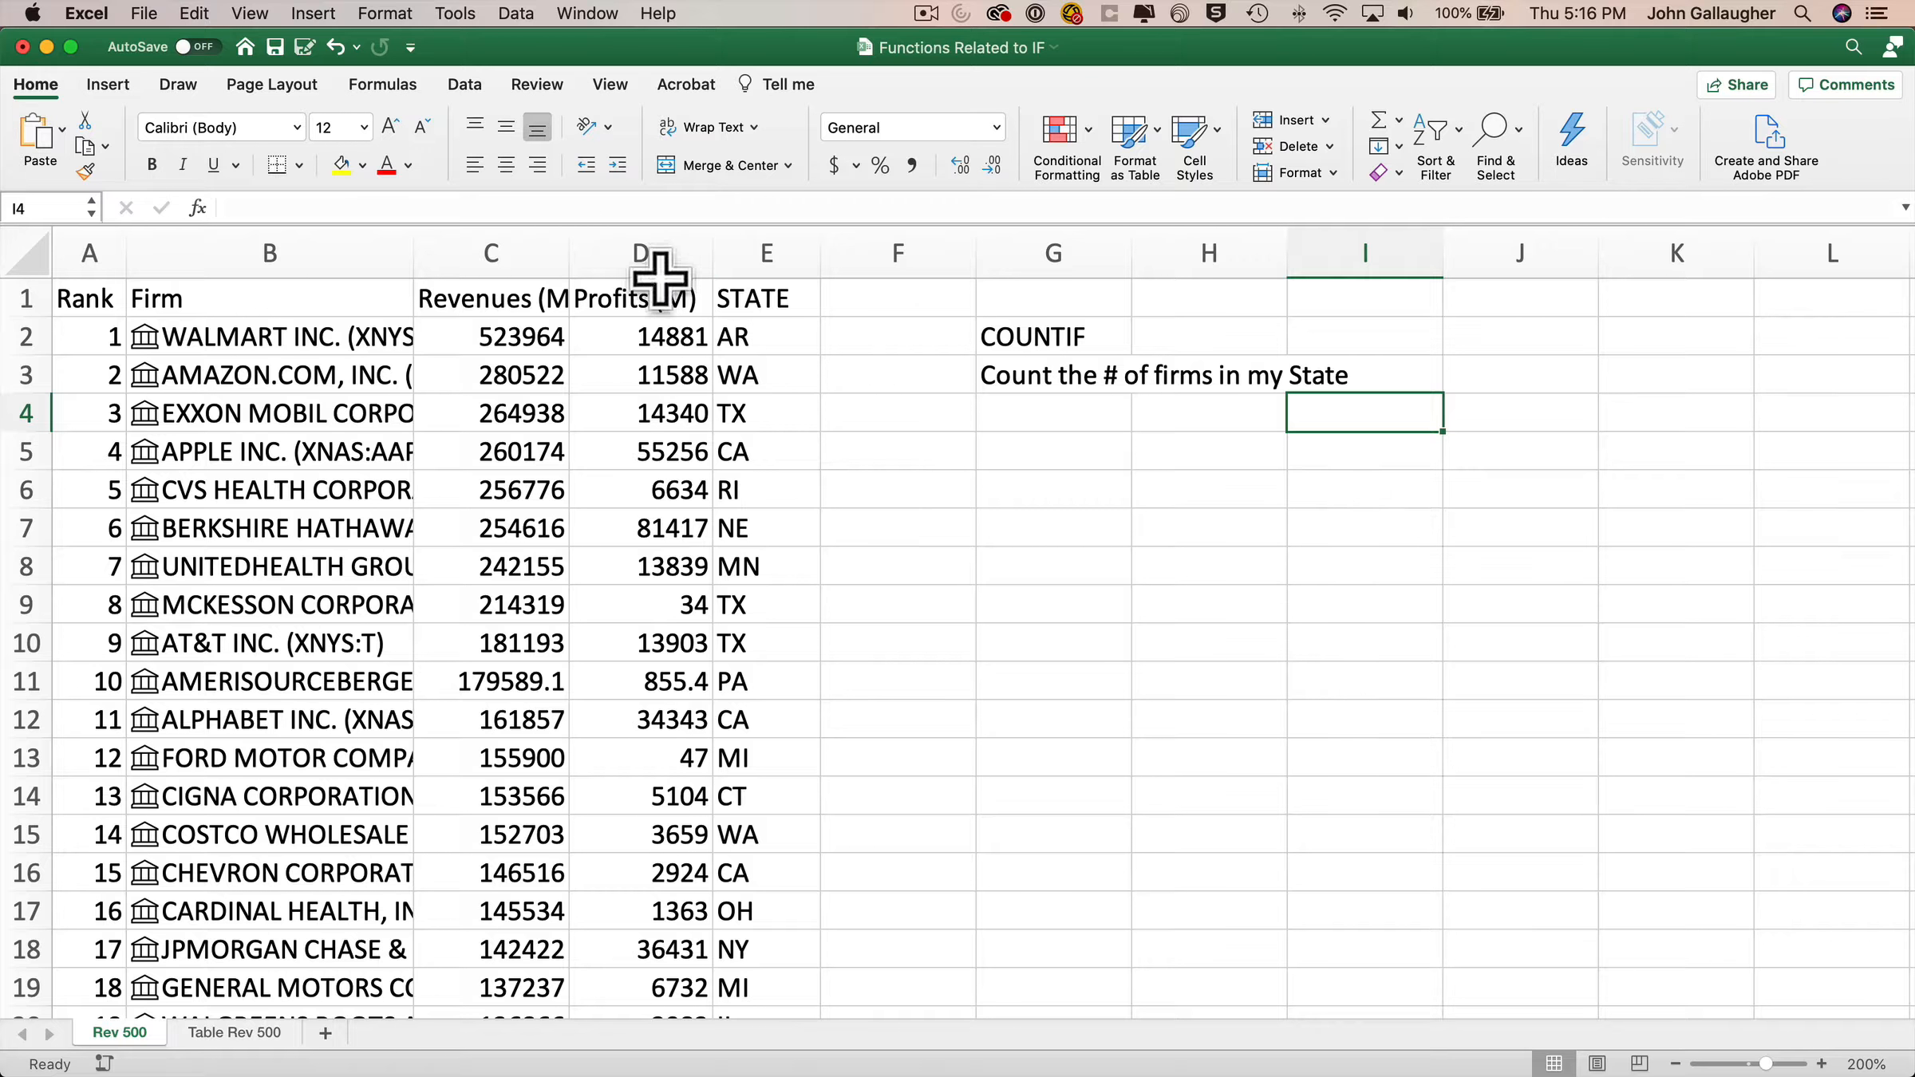
left_click(387, 86)
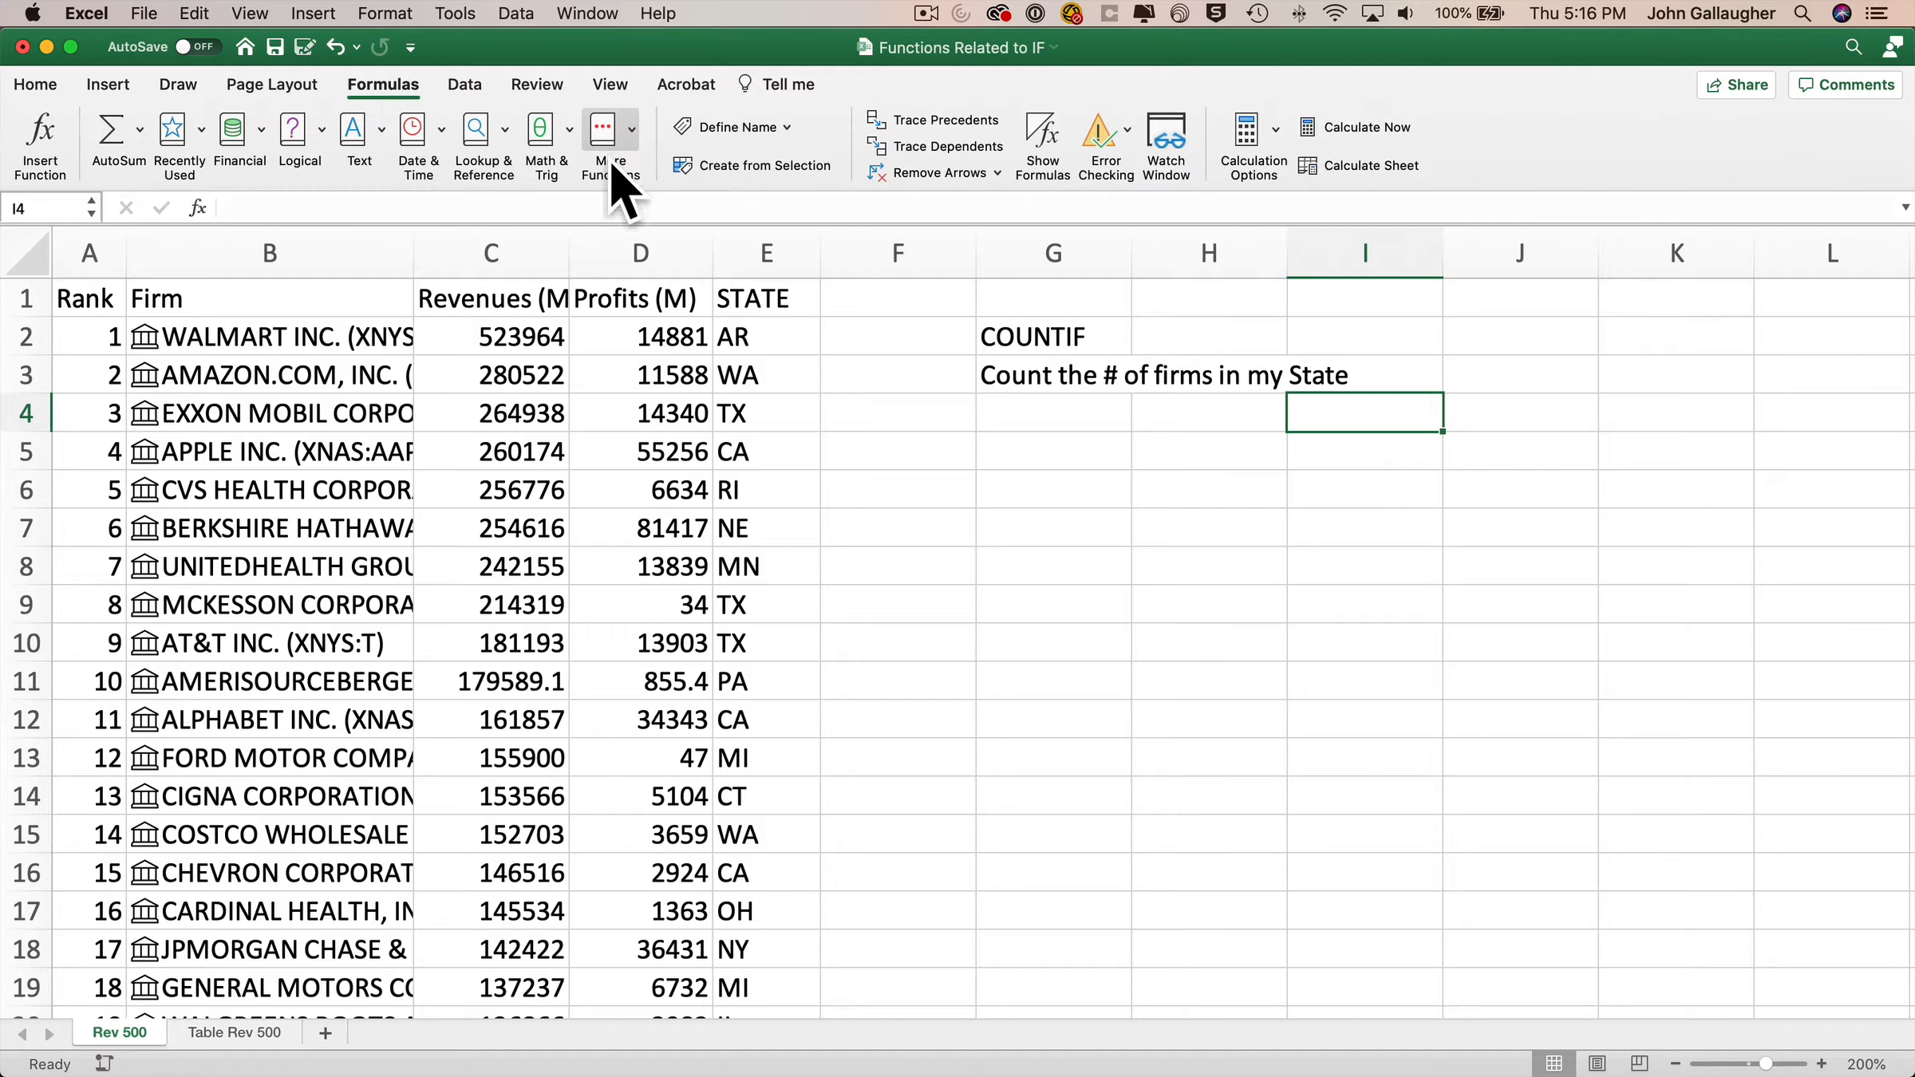
left_click(630, 127)
mouse_move(711, 165)
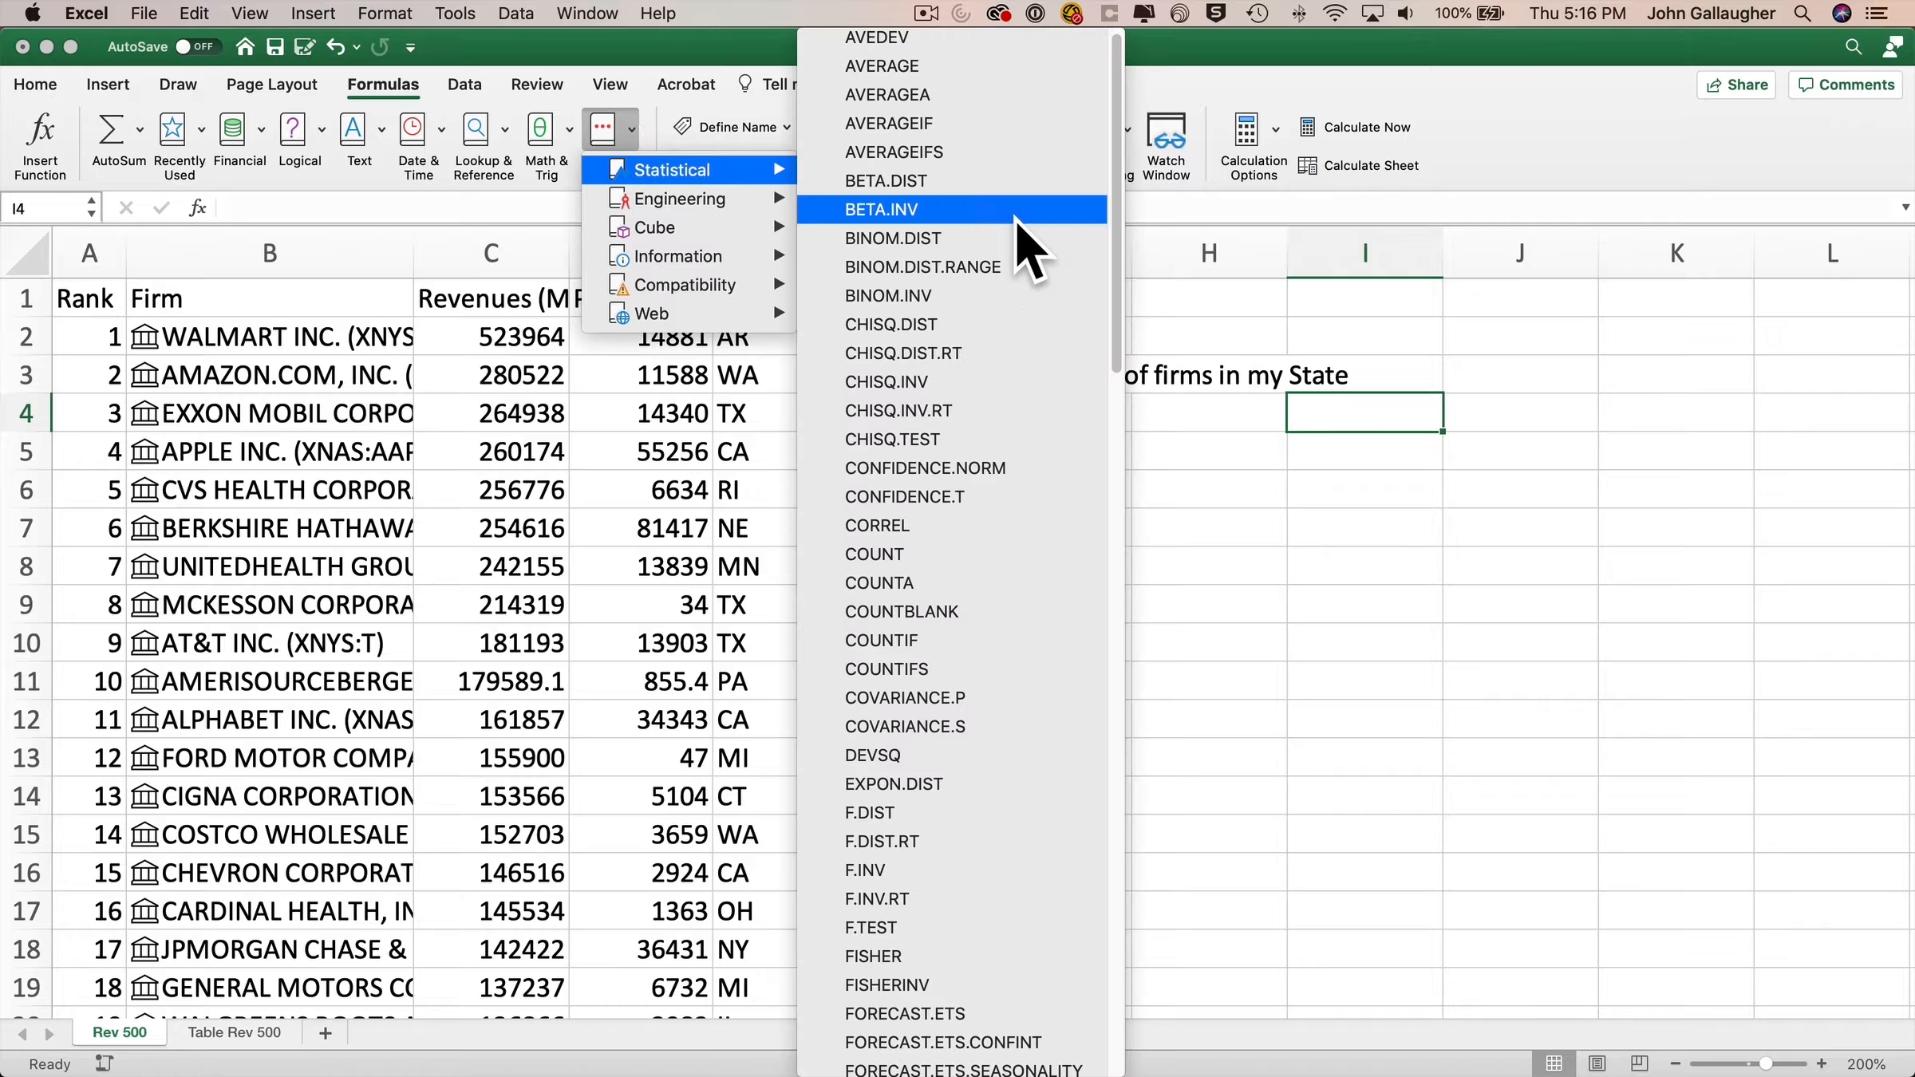
left_click(971, 643)
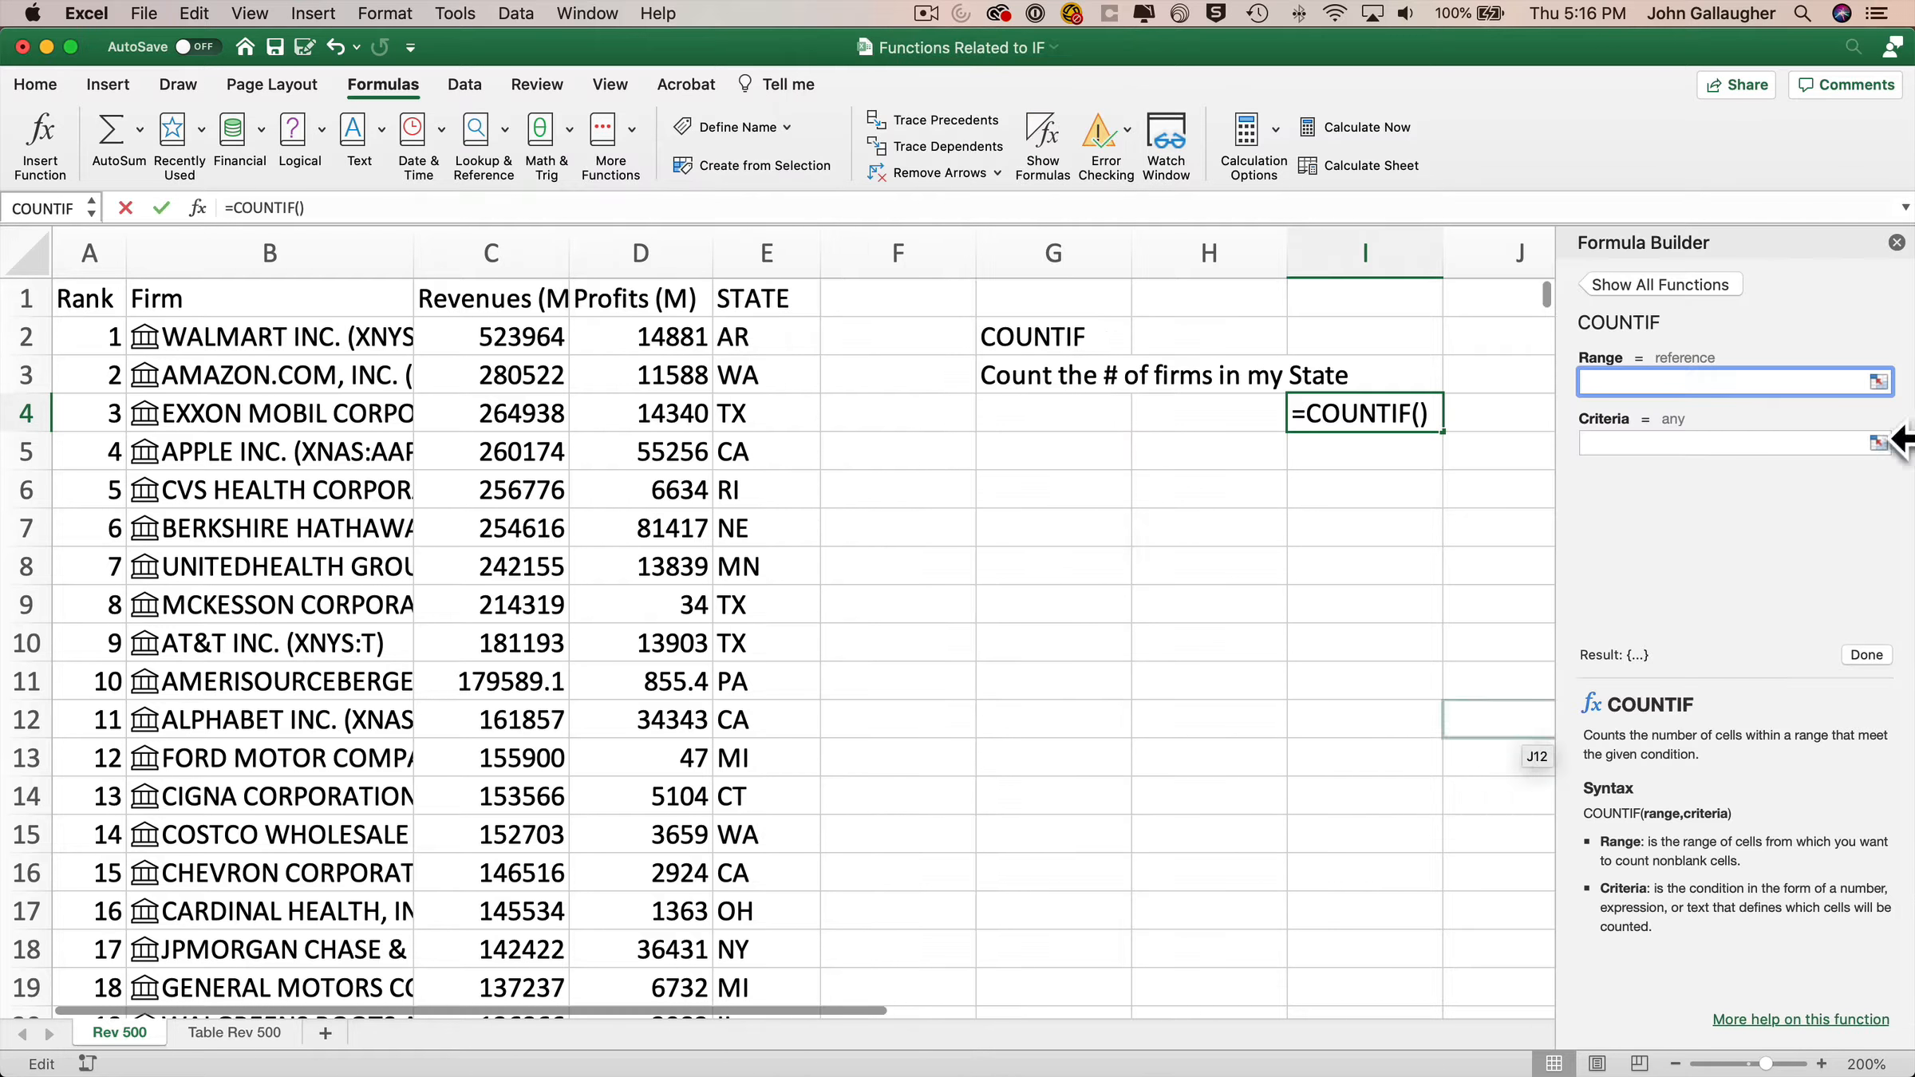
left_click(1895, 241)
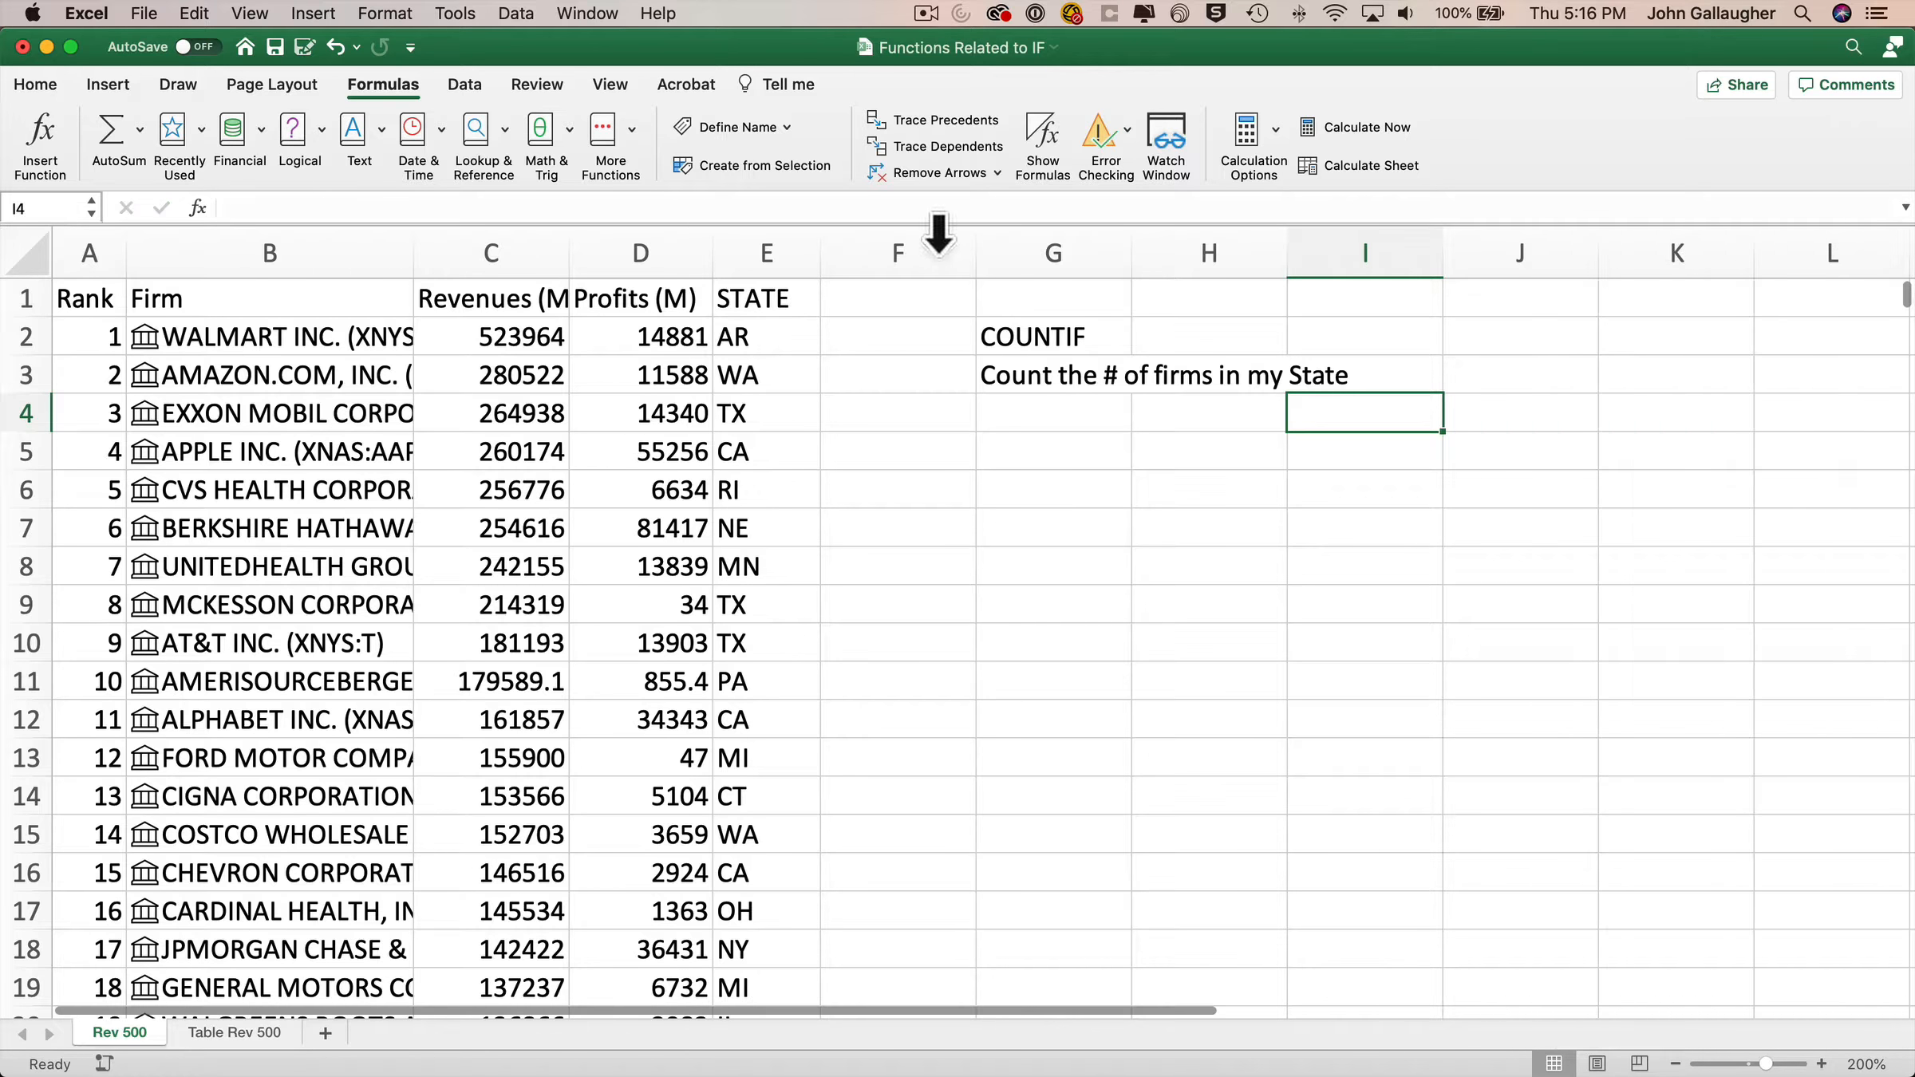
Step: Start a COUNTIF formula in I4 on Rev 500 and set its range argument to the state values E2:E501
type("=COUNTIF")
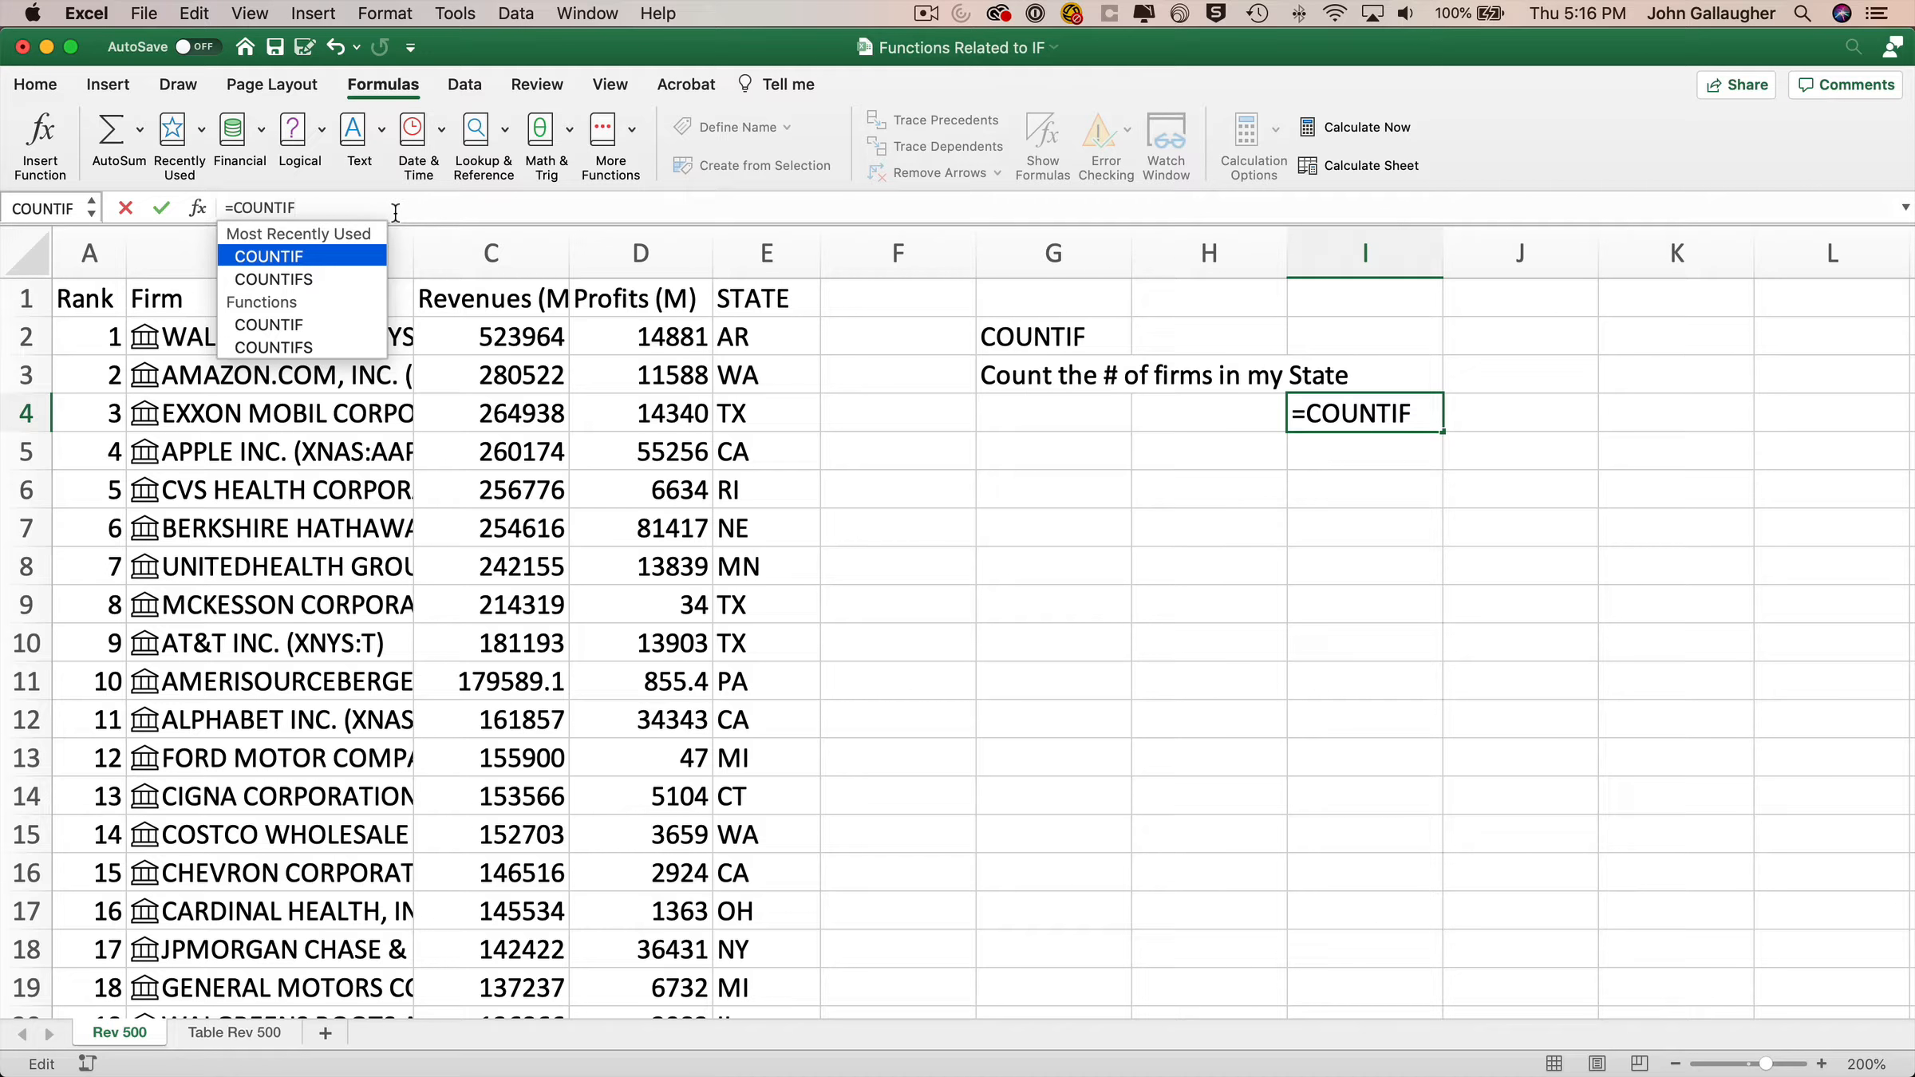
type("(")
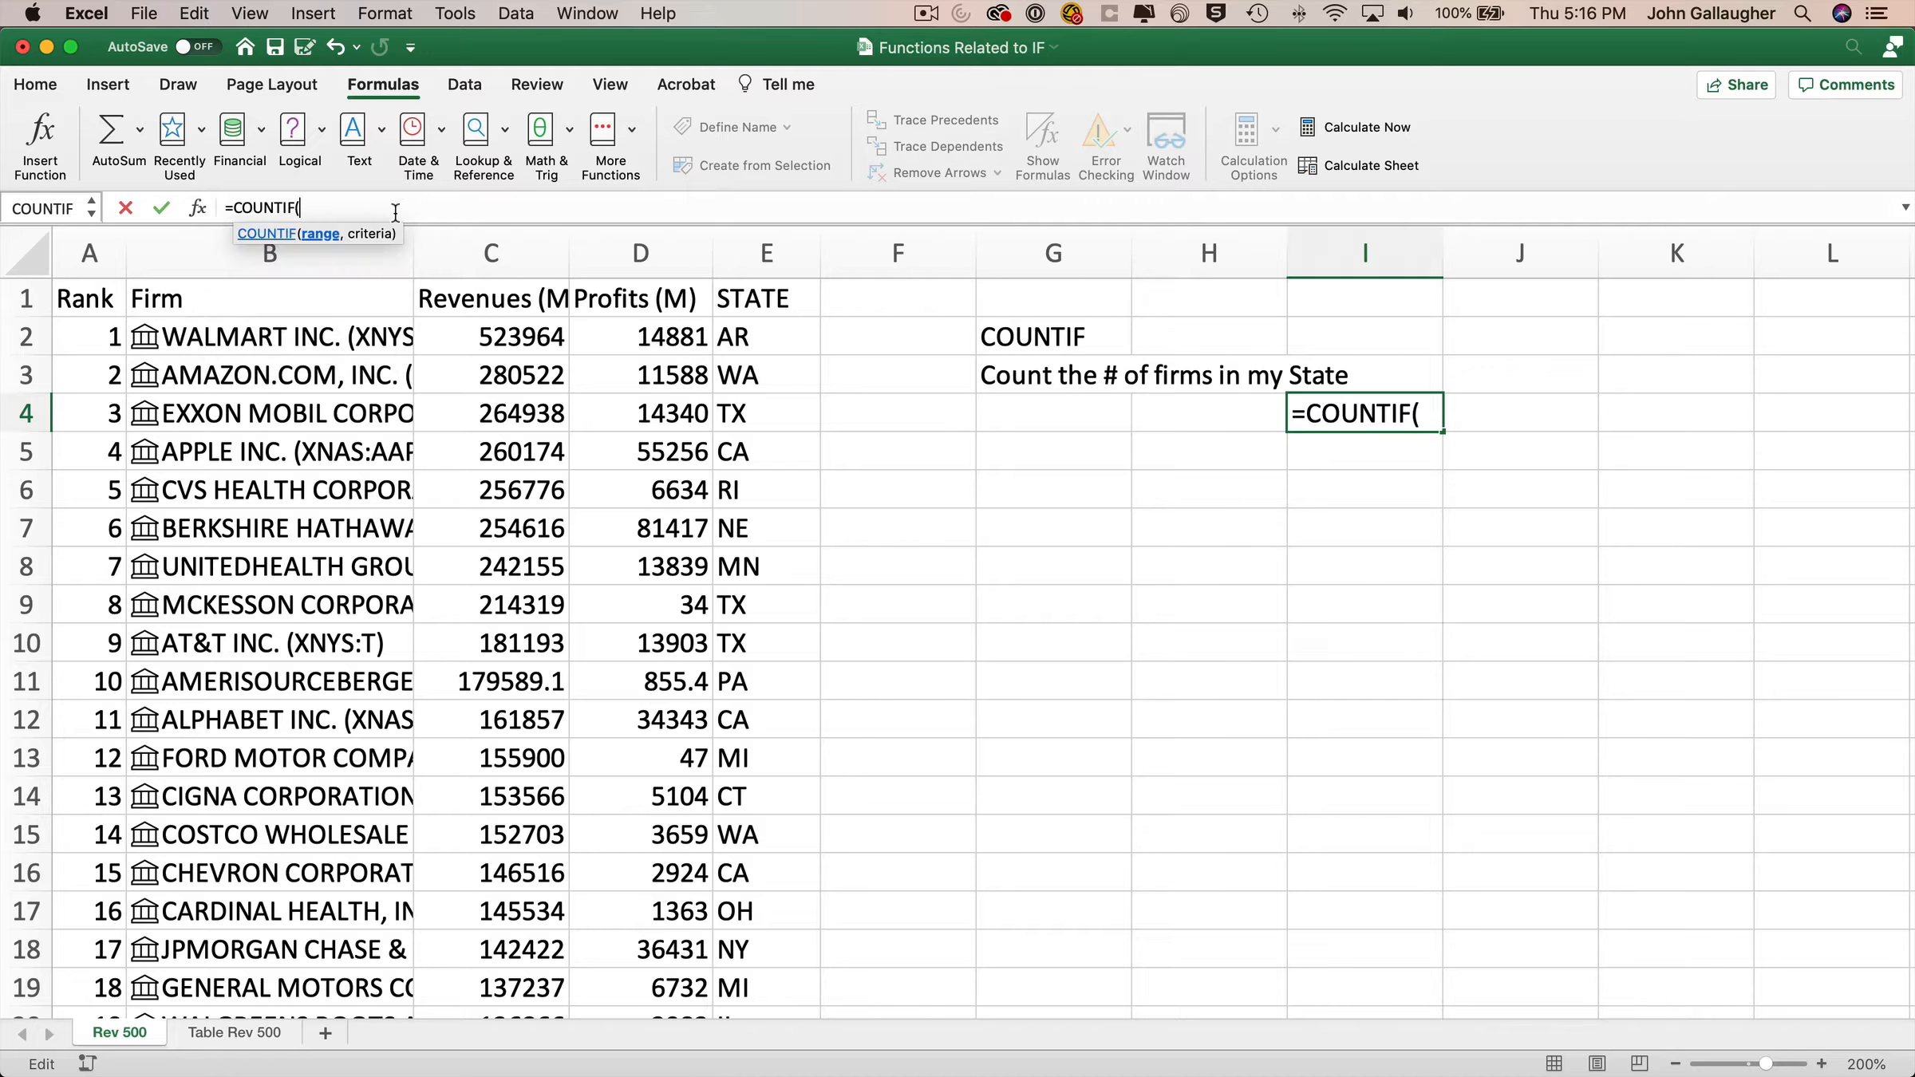
left_click(197, 208)
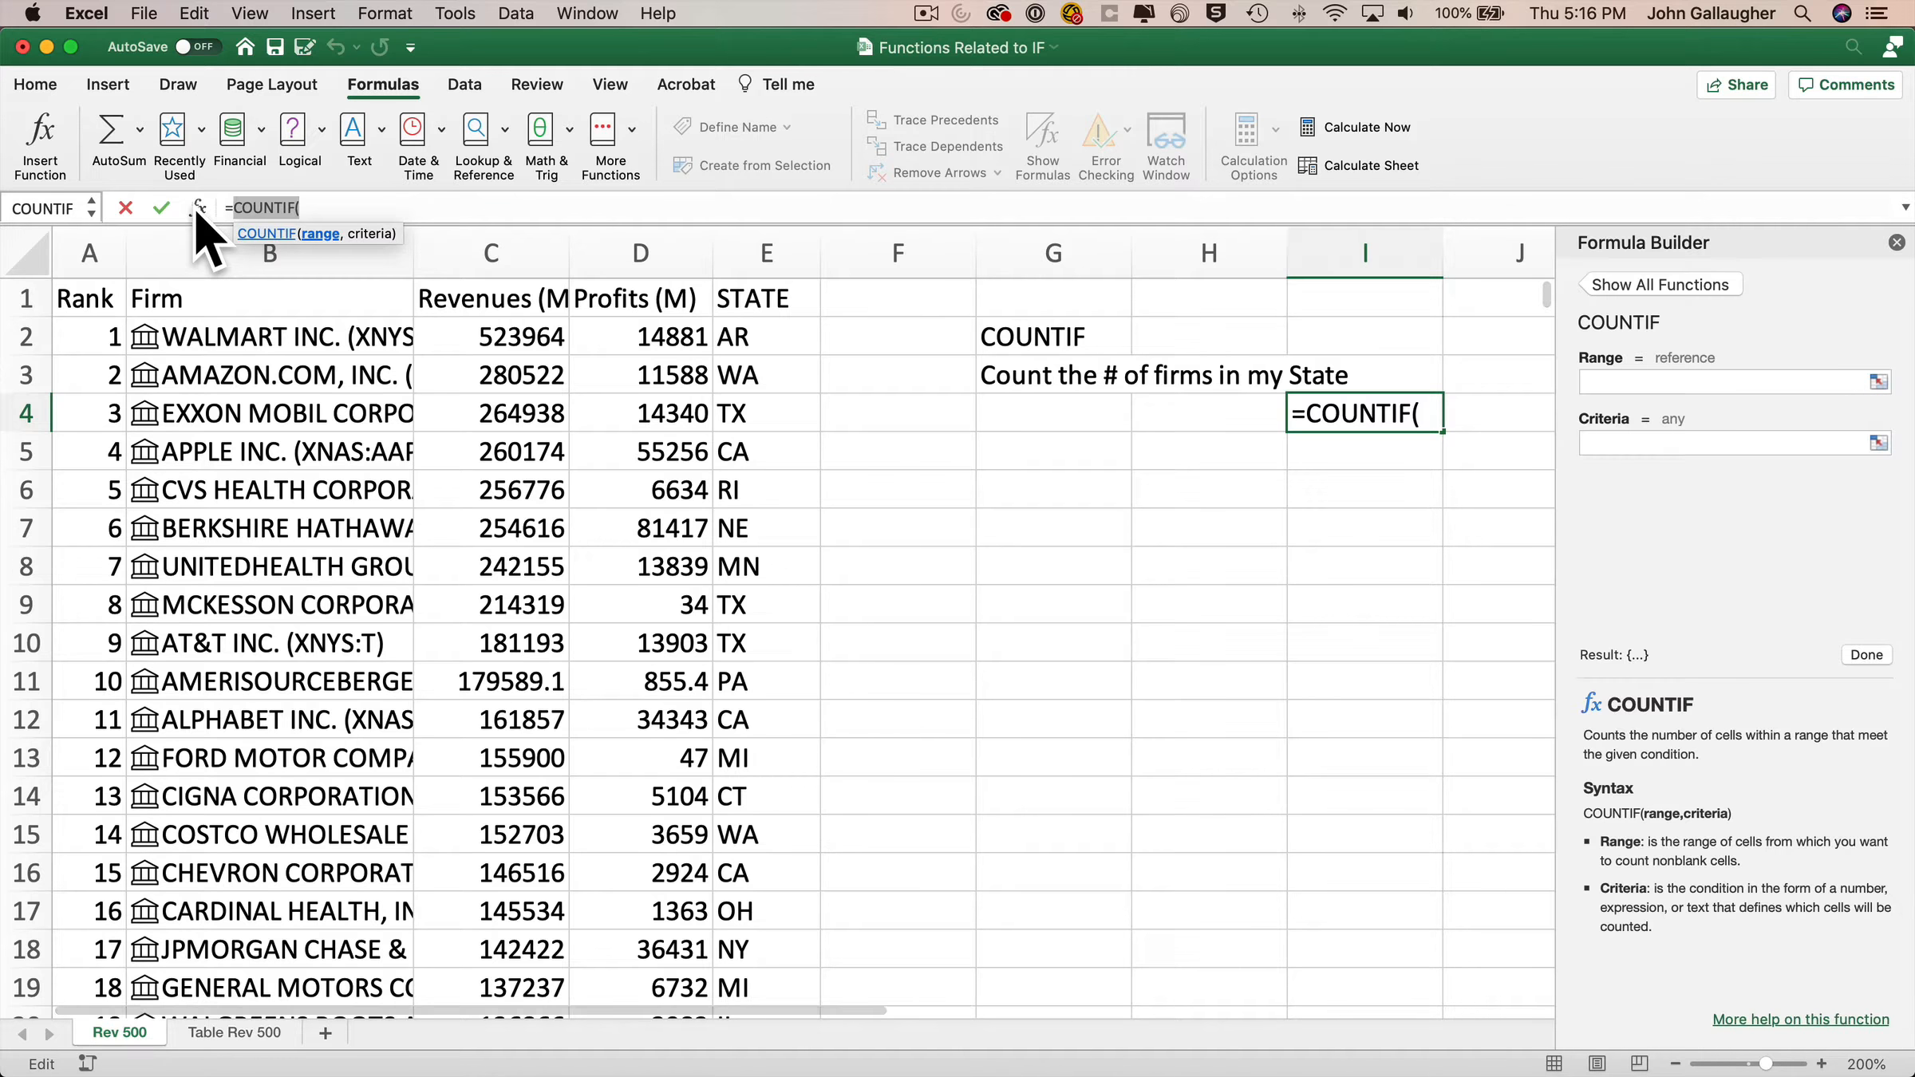
left_click(1660, 383)
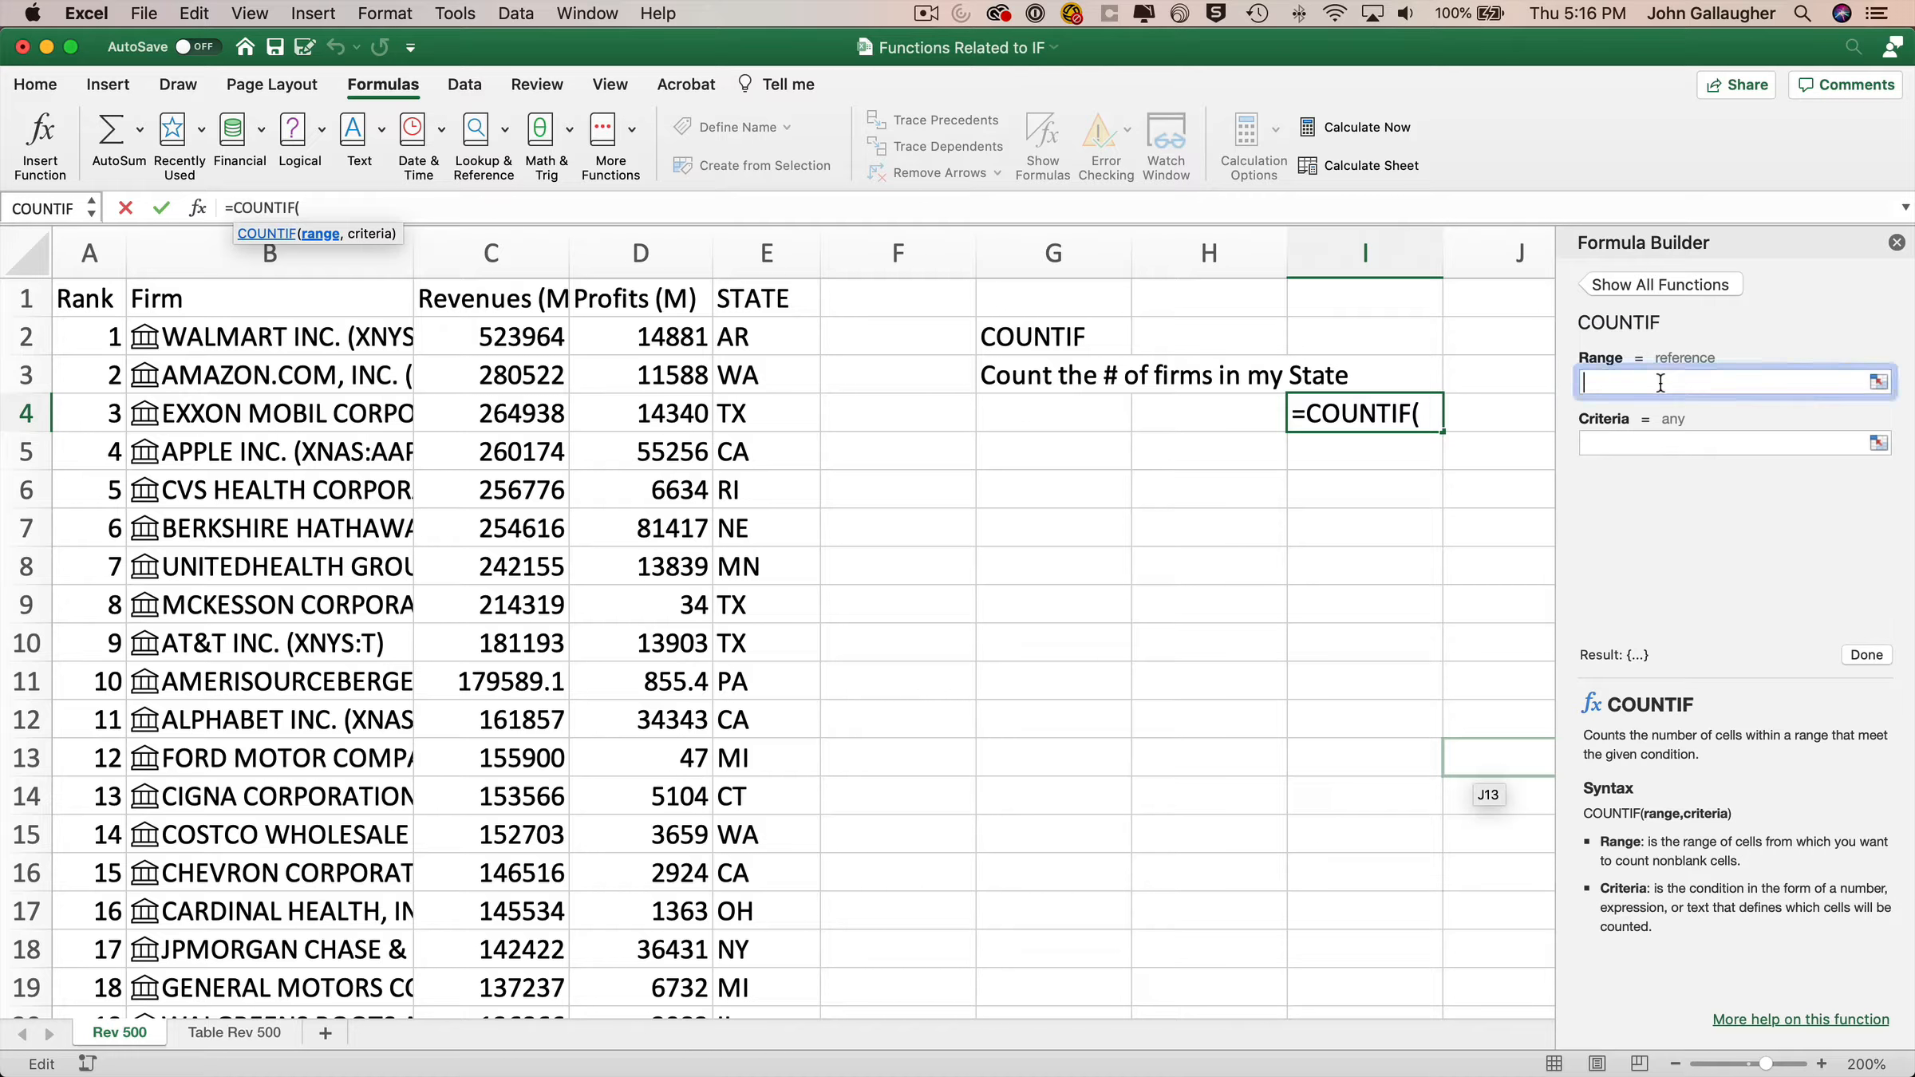
left_click(775, 341)
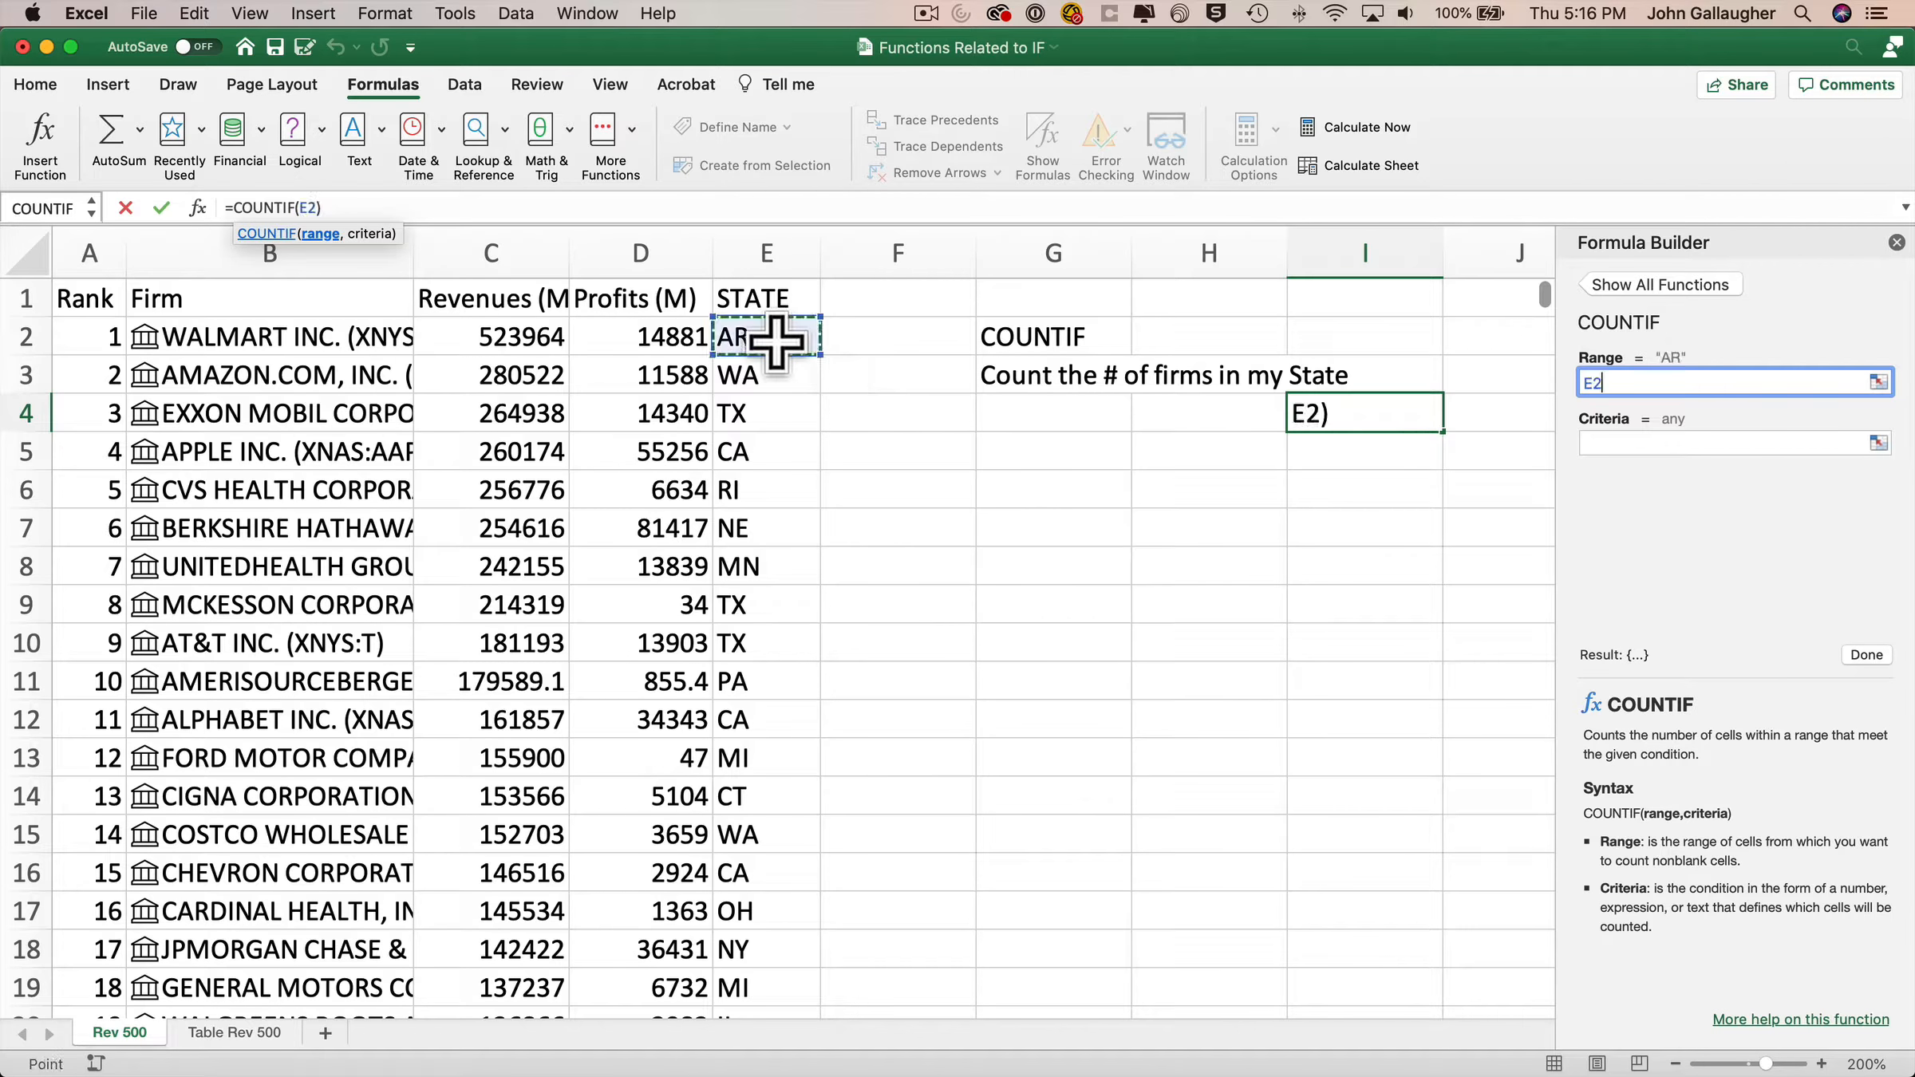
key("ctrl+shift+Down")
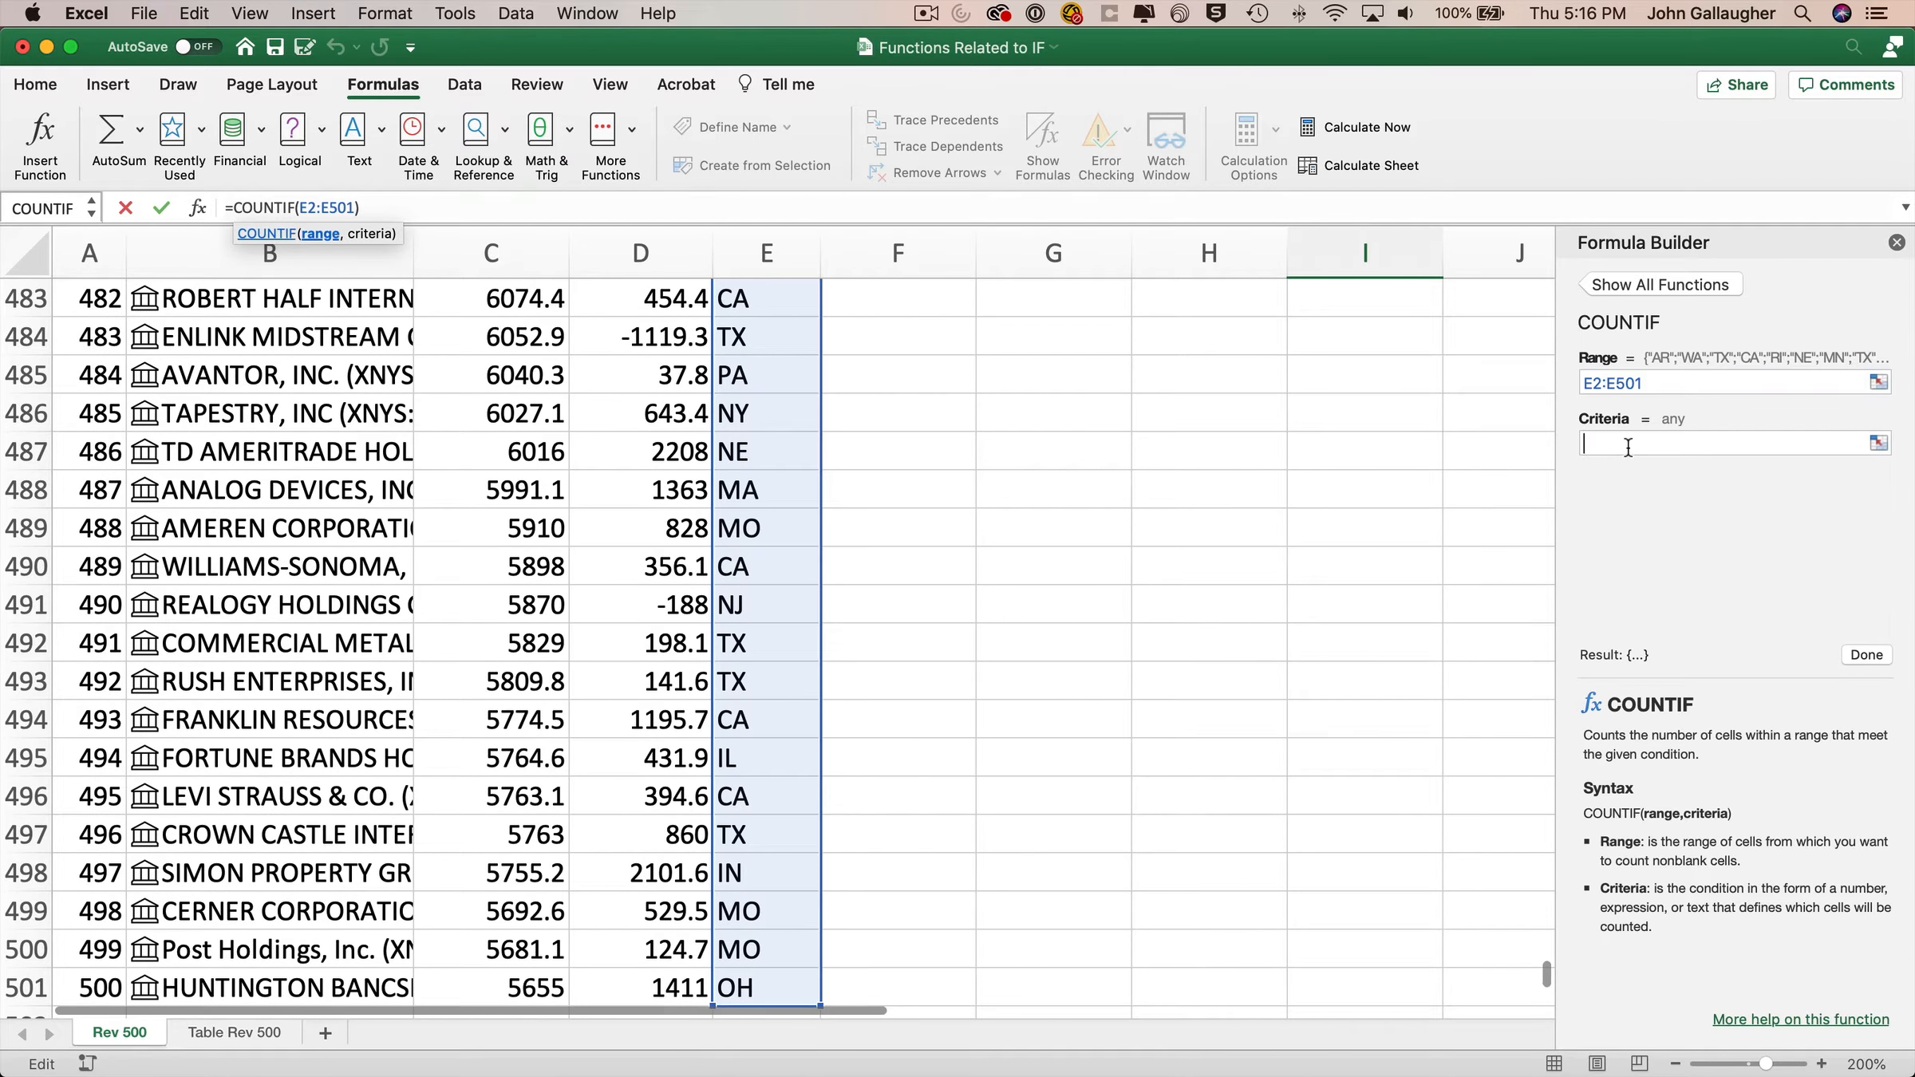
Step: Set the COUNTIF criteria to MA and complete the formula in I4
left_click(1644, 444)
scroll(1085, 496, "up", 20)
scroll(1085, 497, "up", 20)
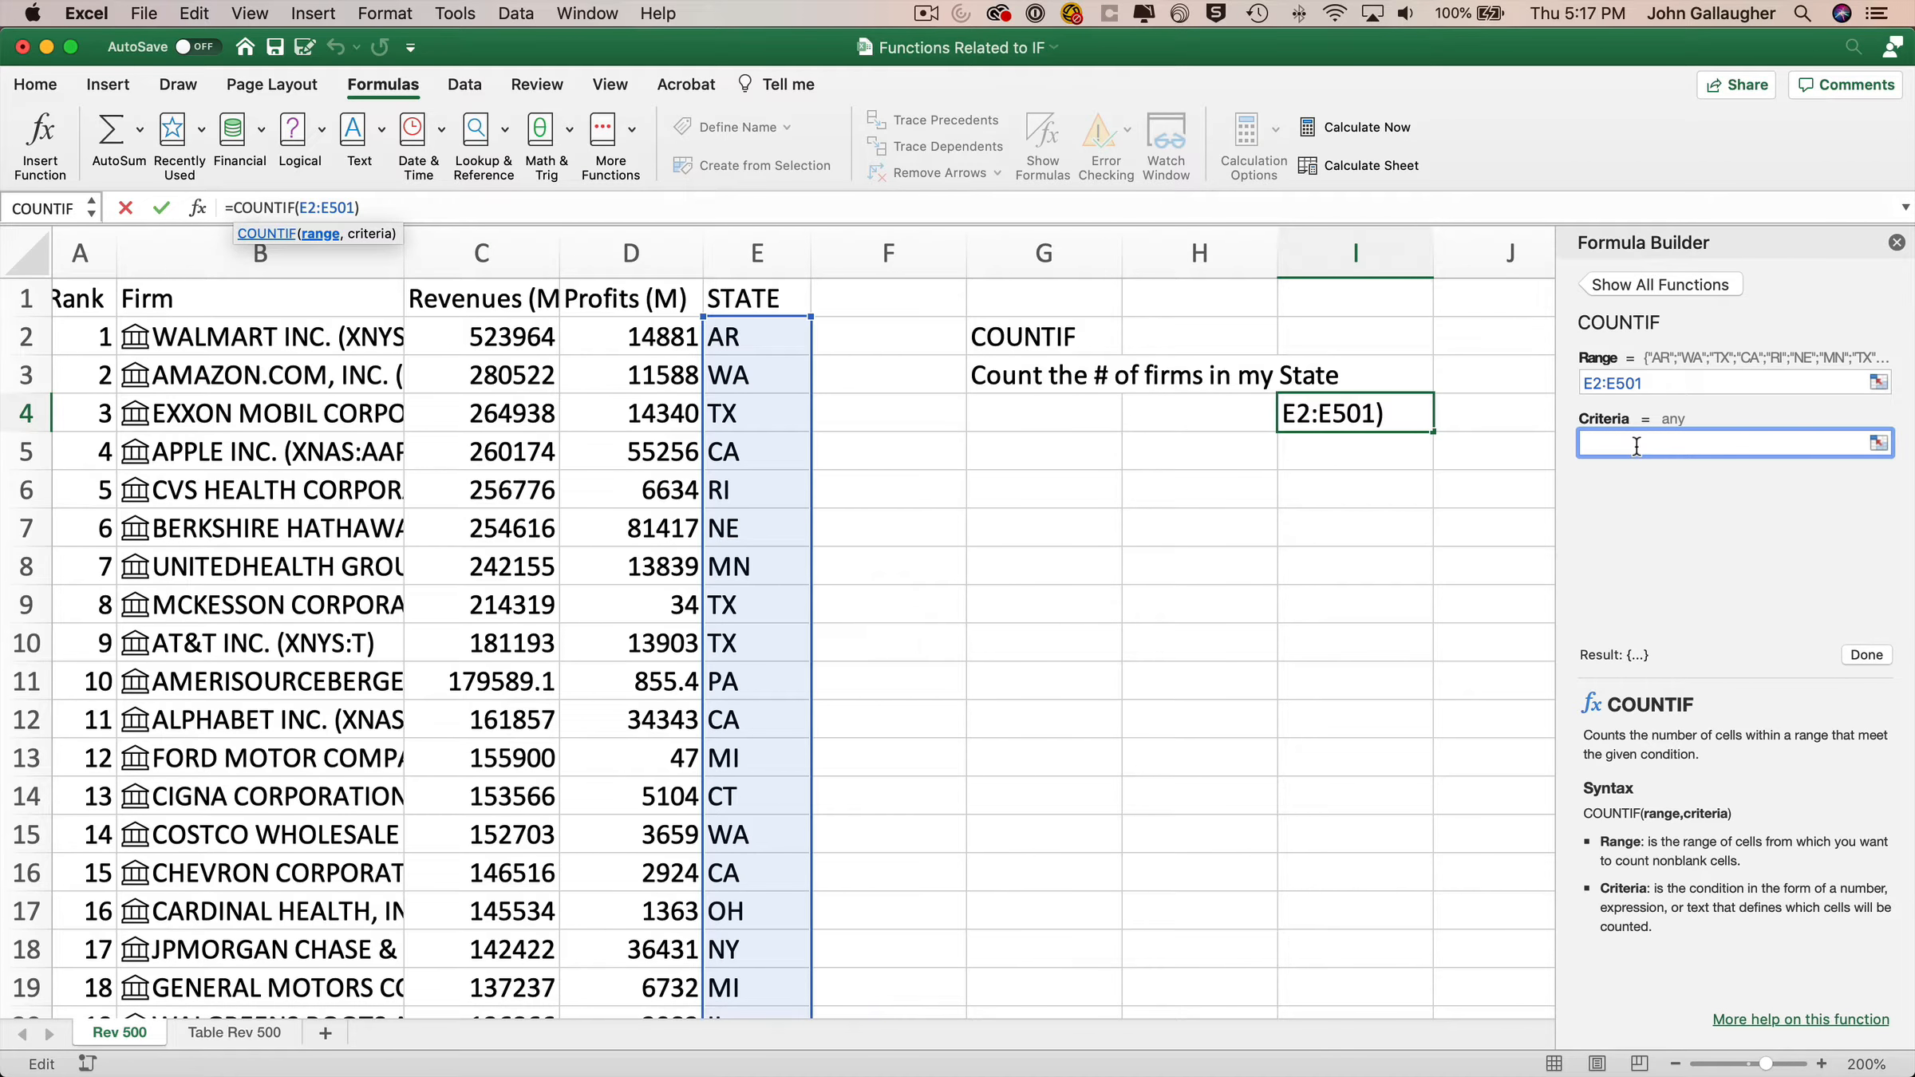
type("MA")
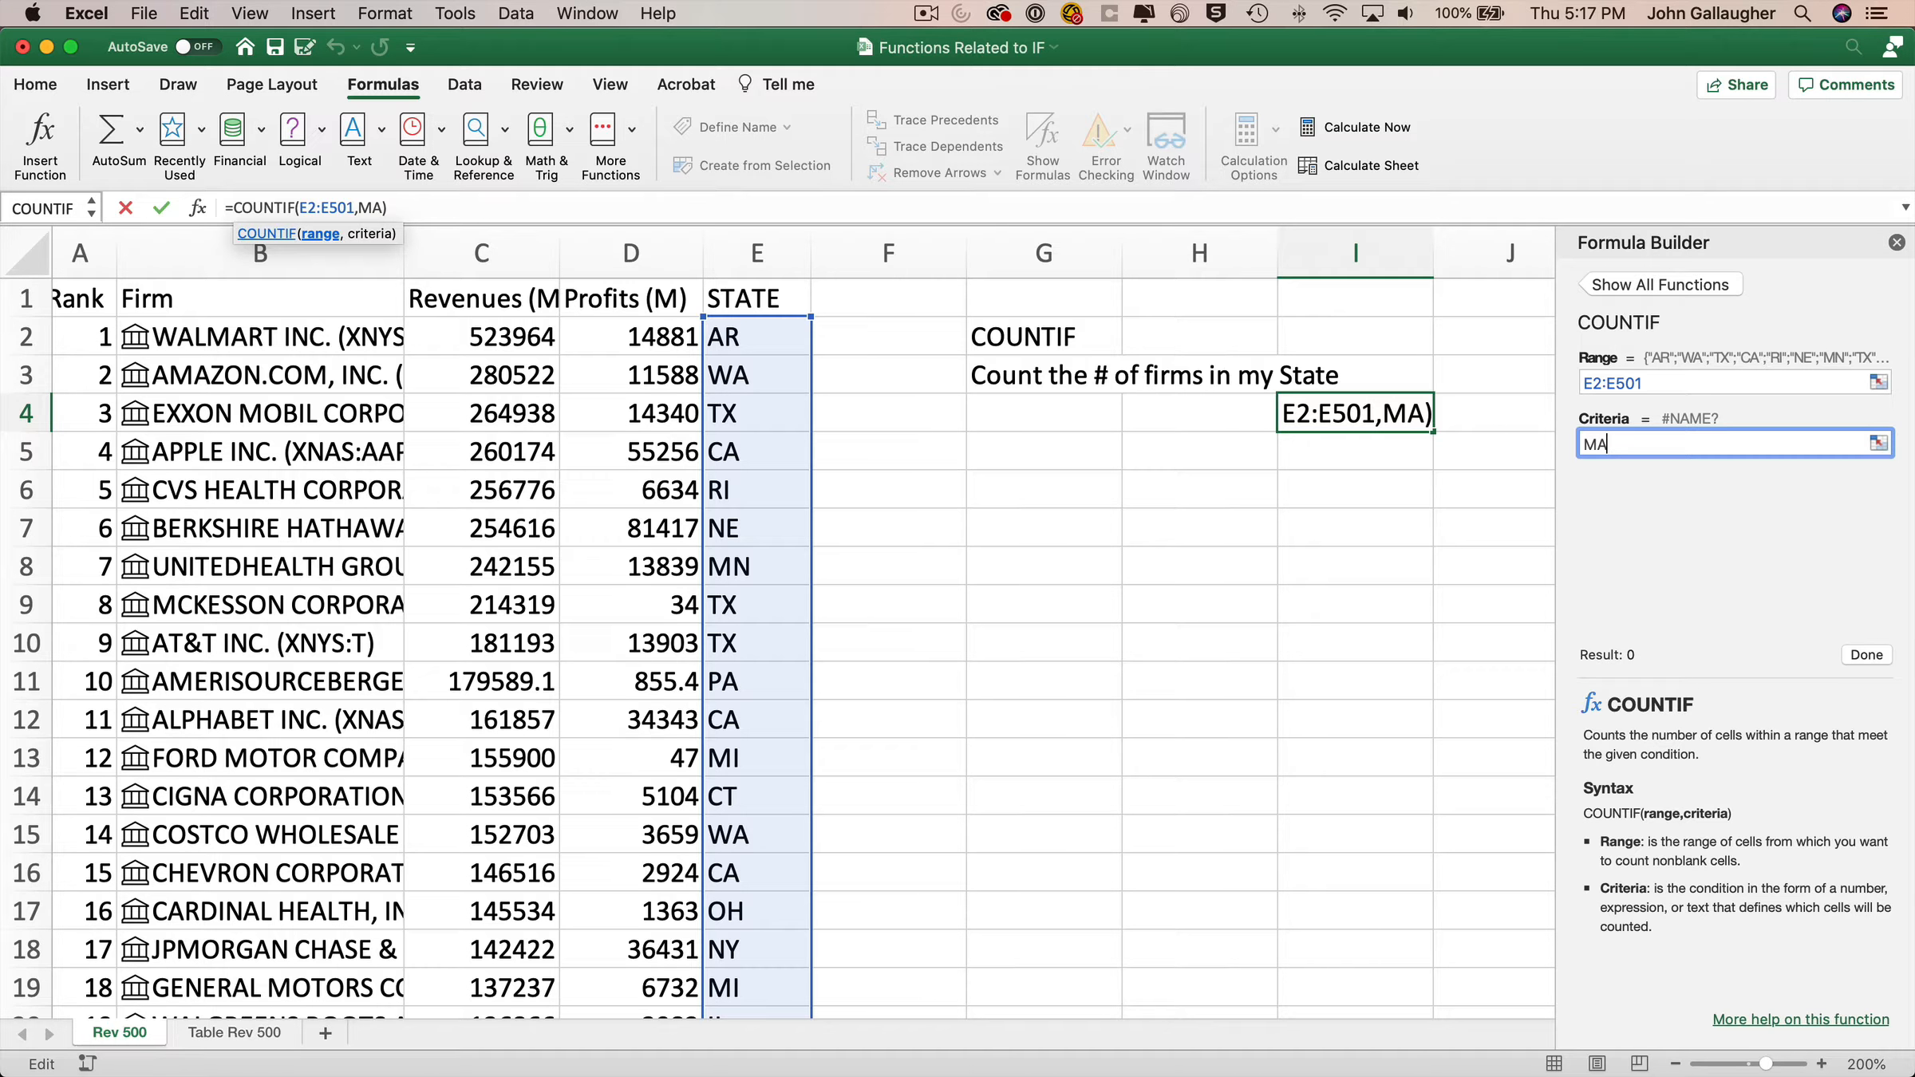
key("Tab")
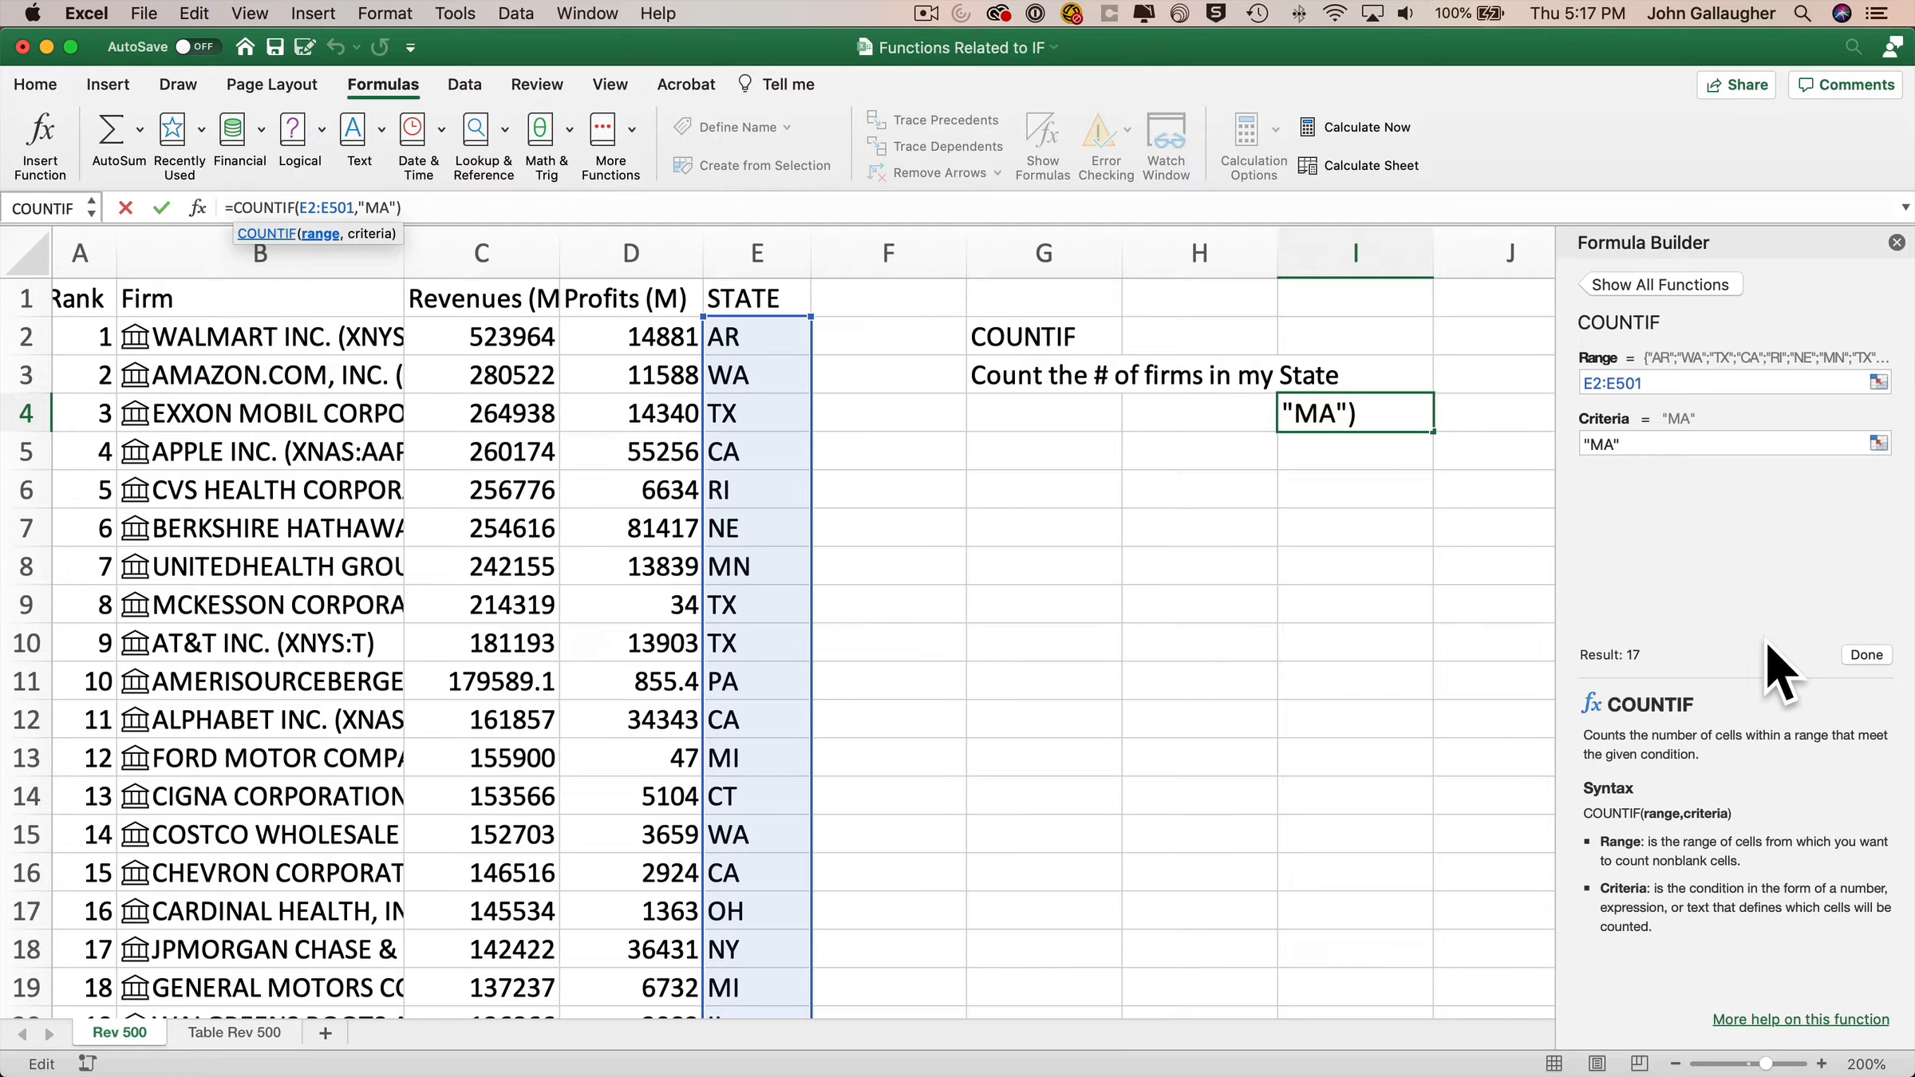
left_click(1867, 655)
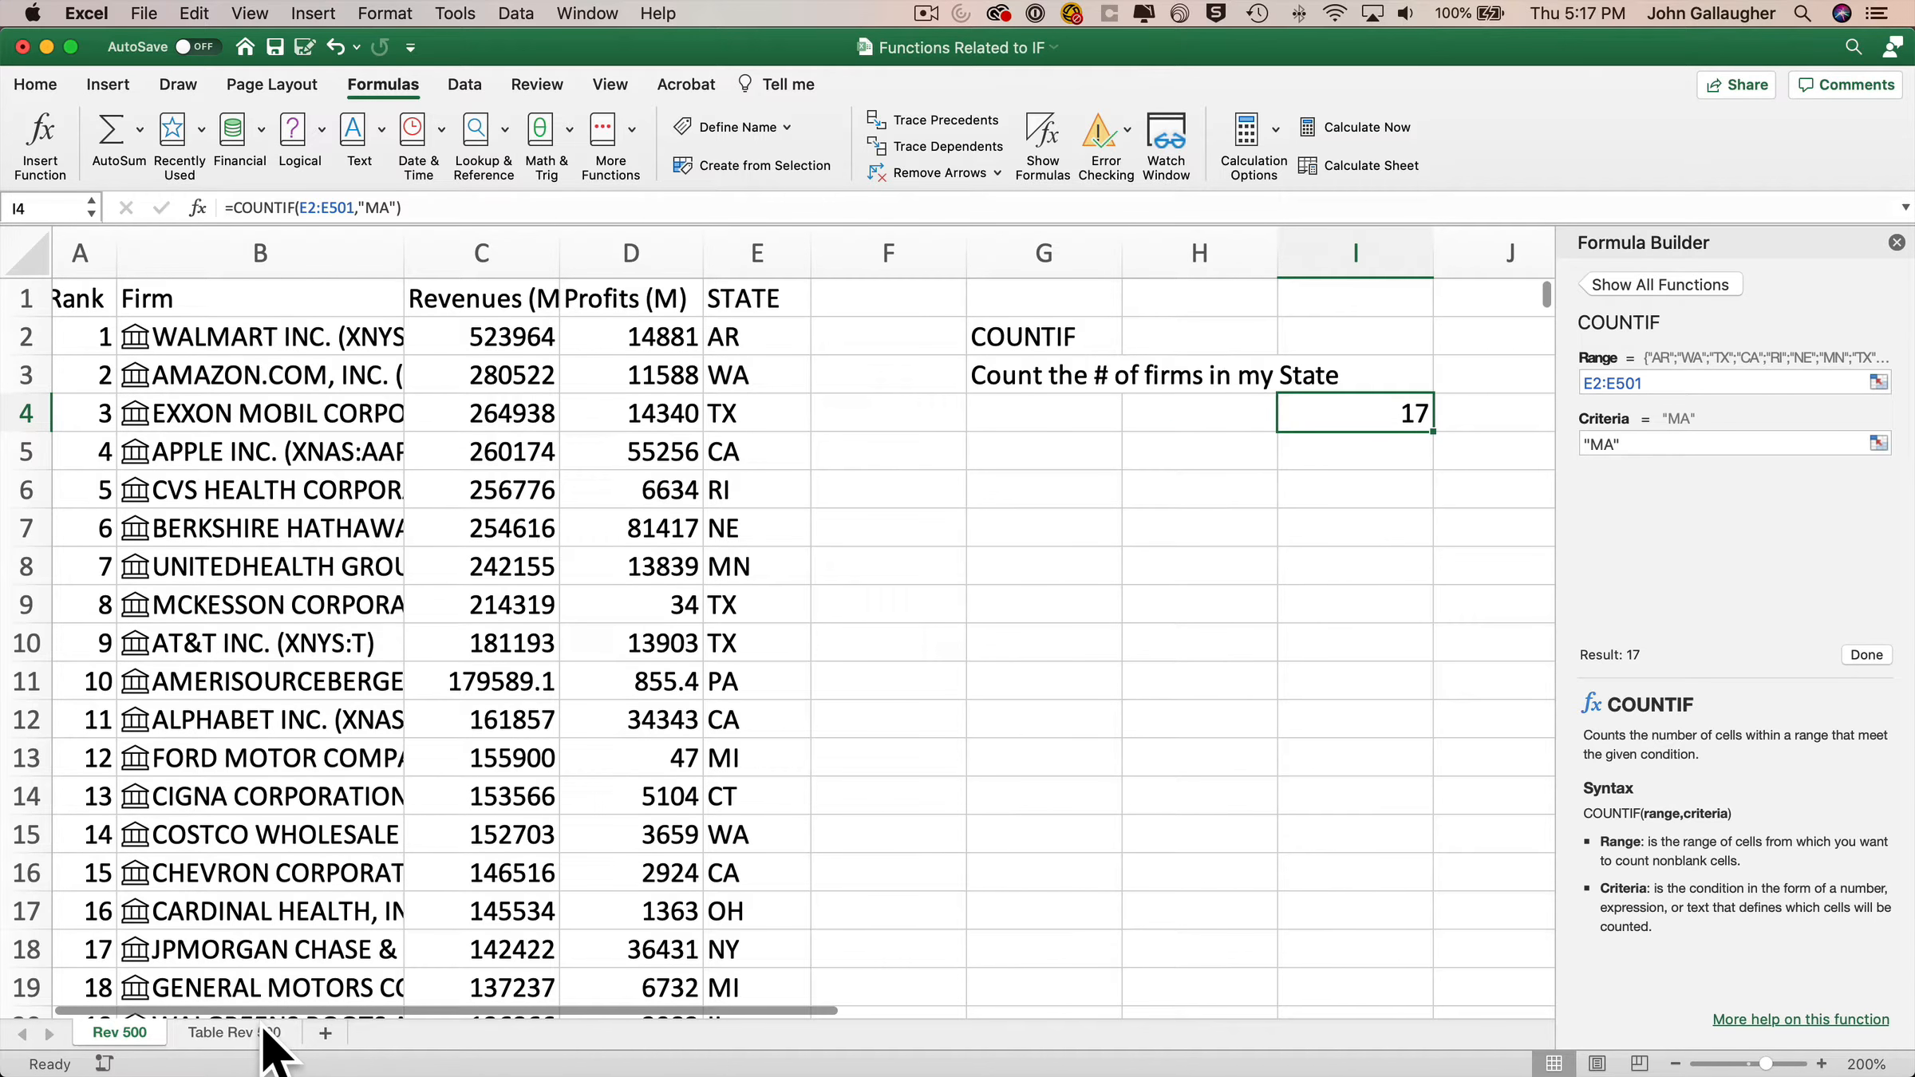
Step: Filter the table on the Table Rev 500 sheet to rows whose STATE equals MA
left_click(231, 1033)
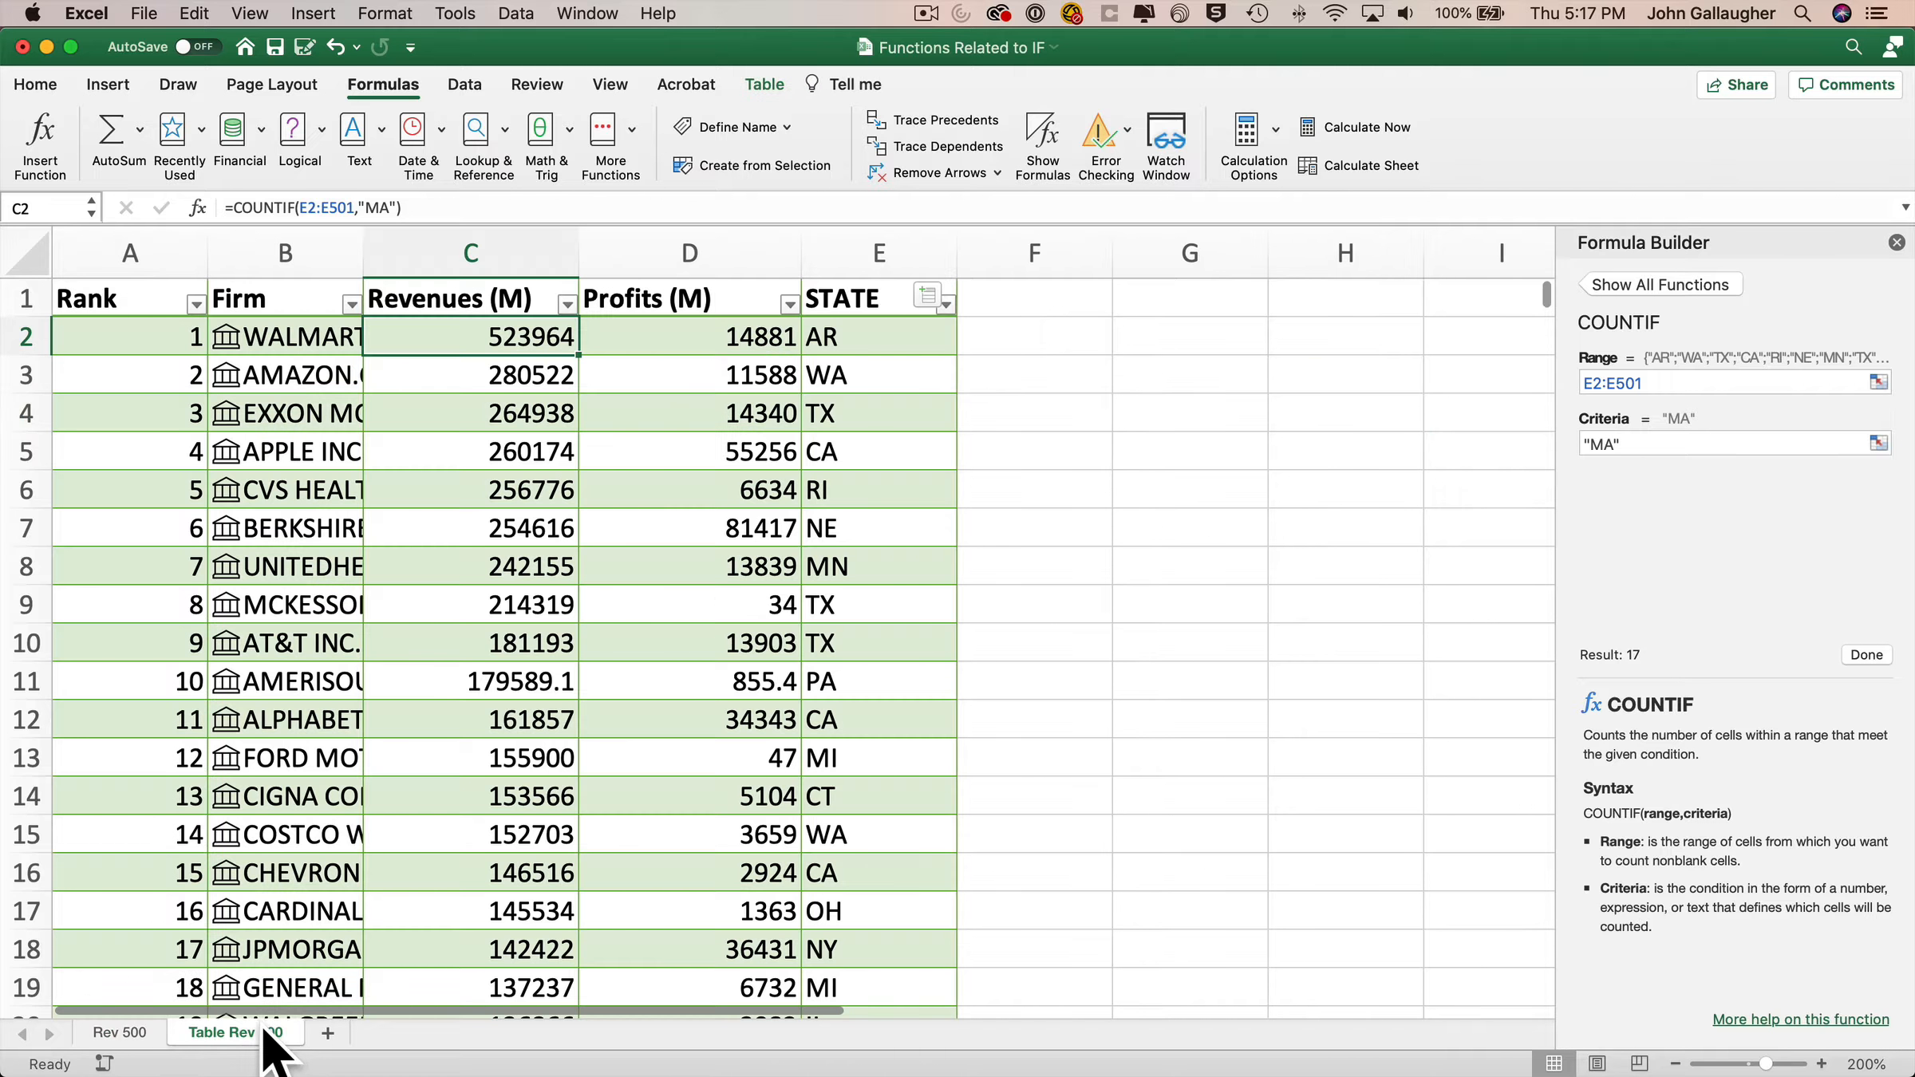
left_click(947, 306)
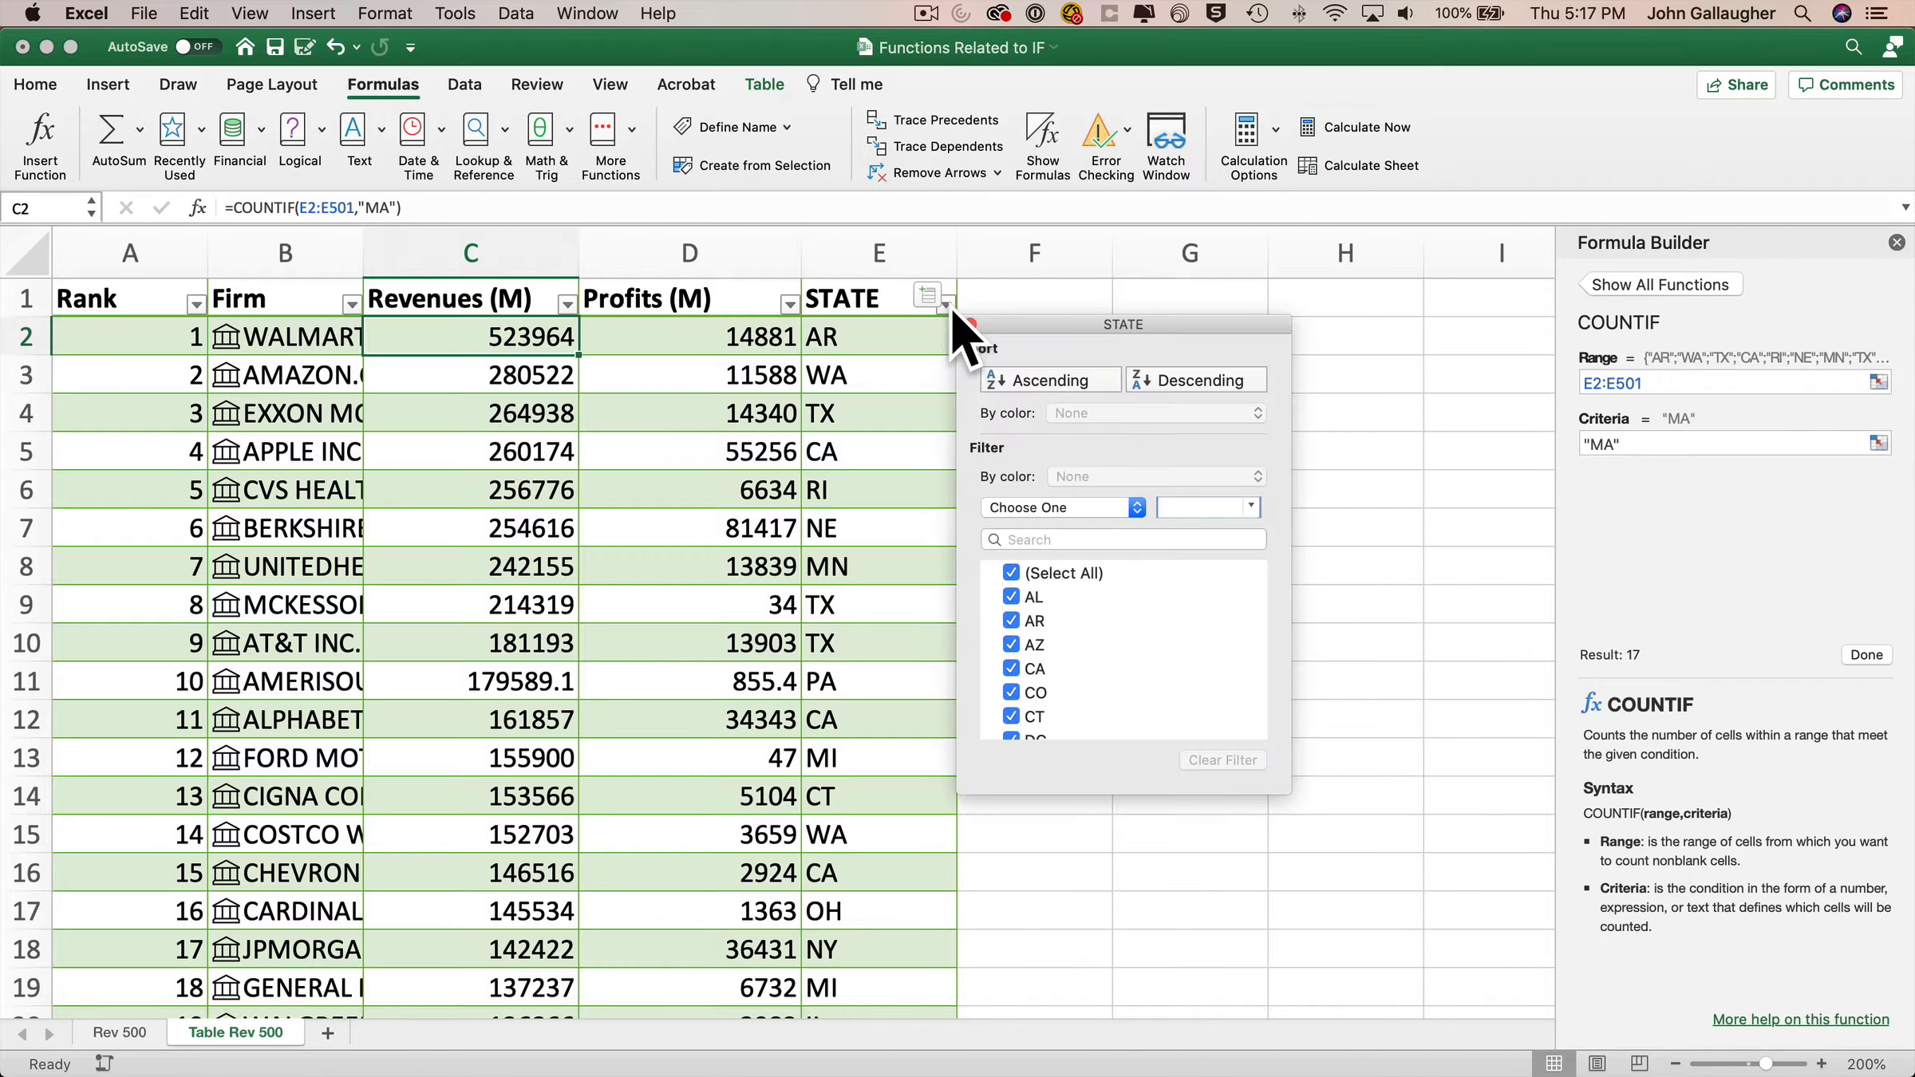
left_click(1187, 509)
type("MA")
key("Tab")
left_click(1117, 511)
left_click(1037, 541)
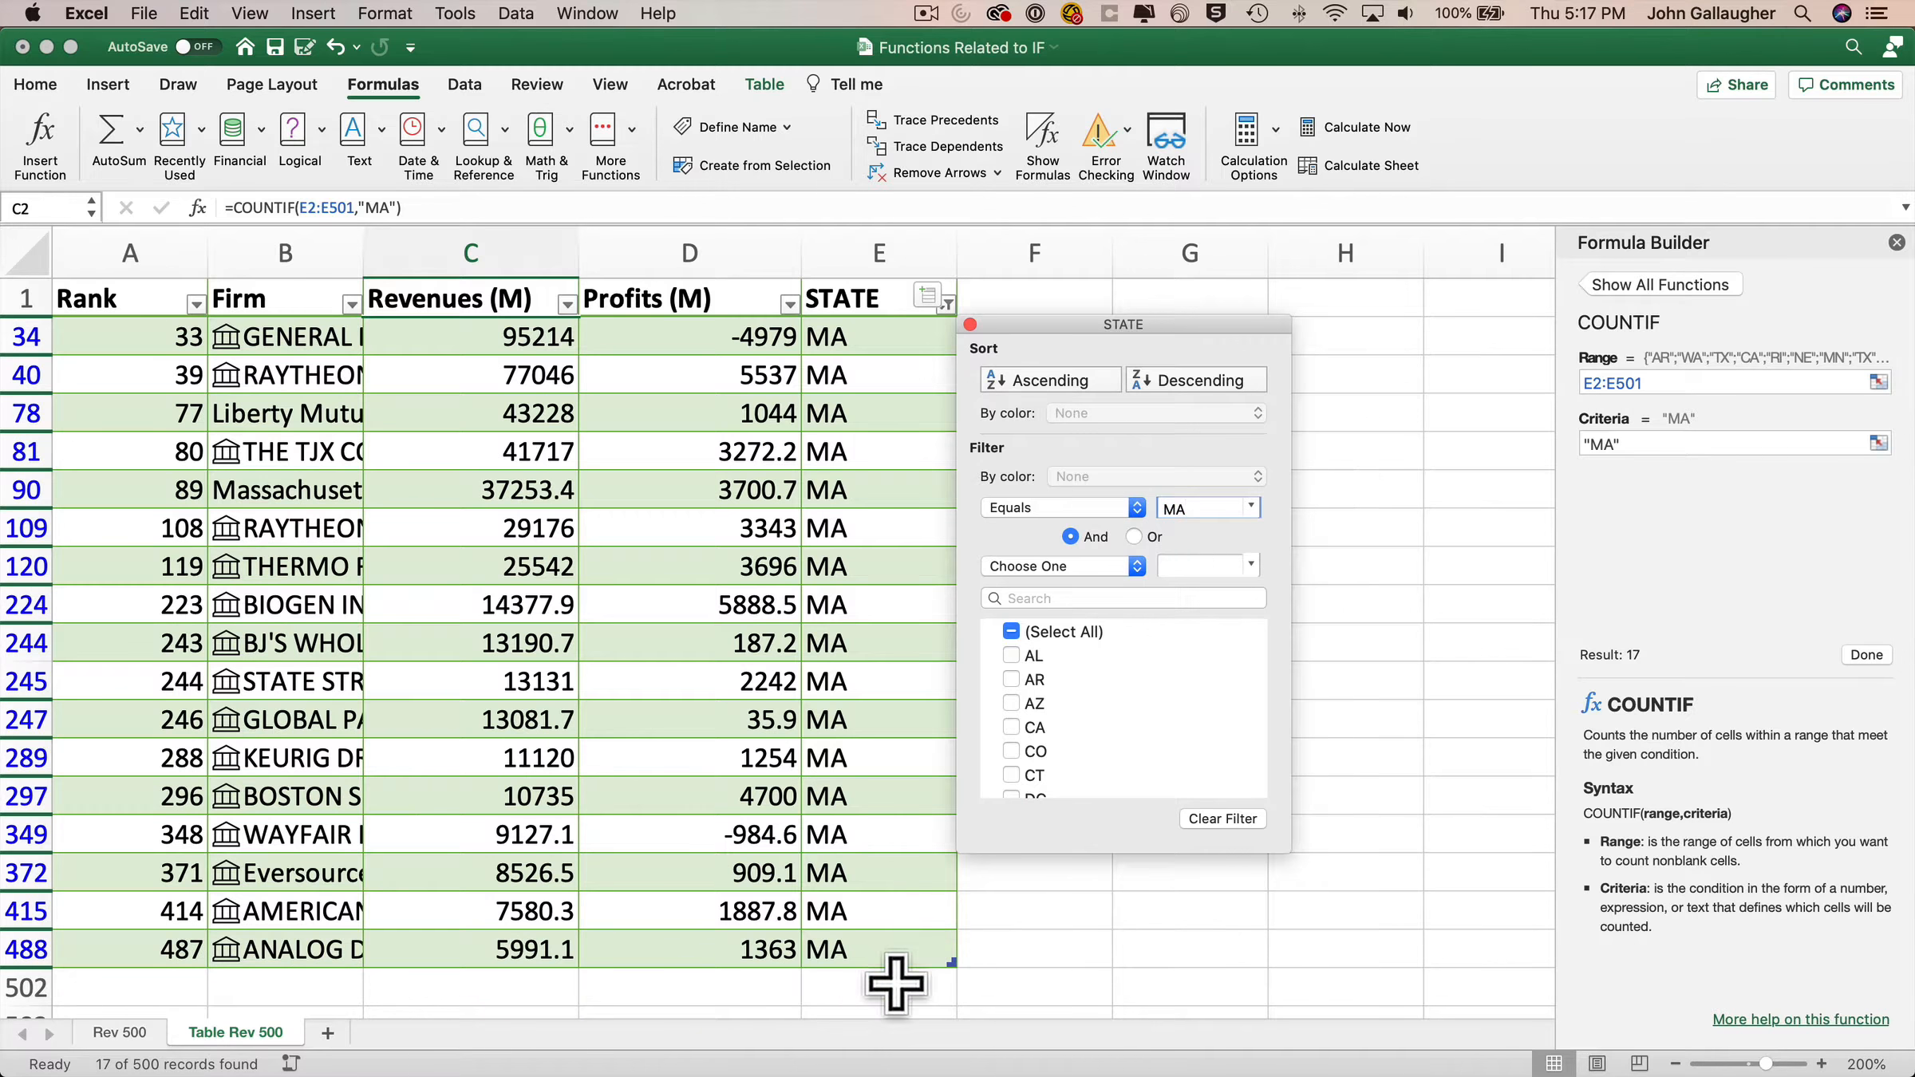
Step: Add a total row to the filtered table on Table Rev 500
left_click(912, 949)
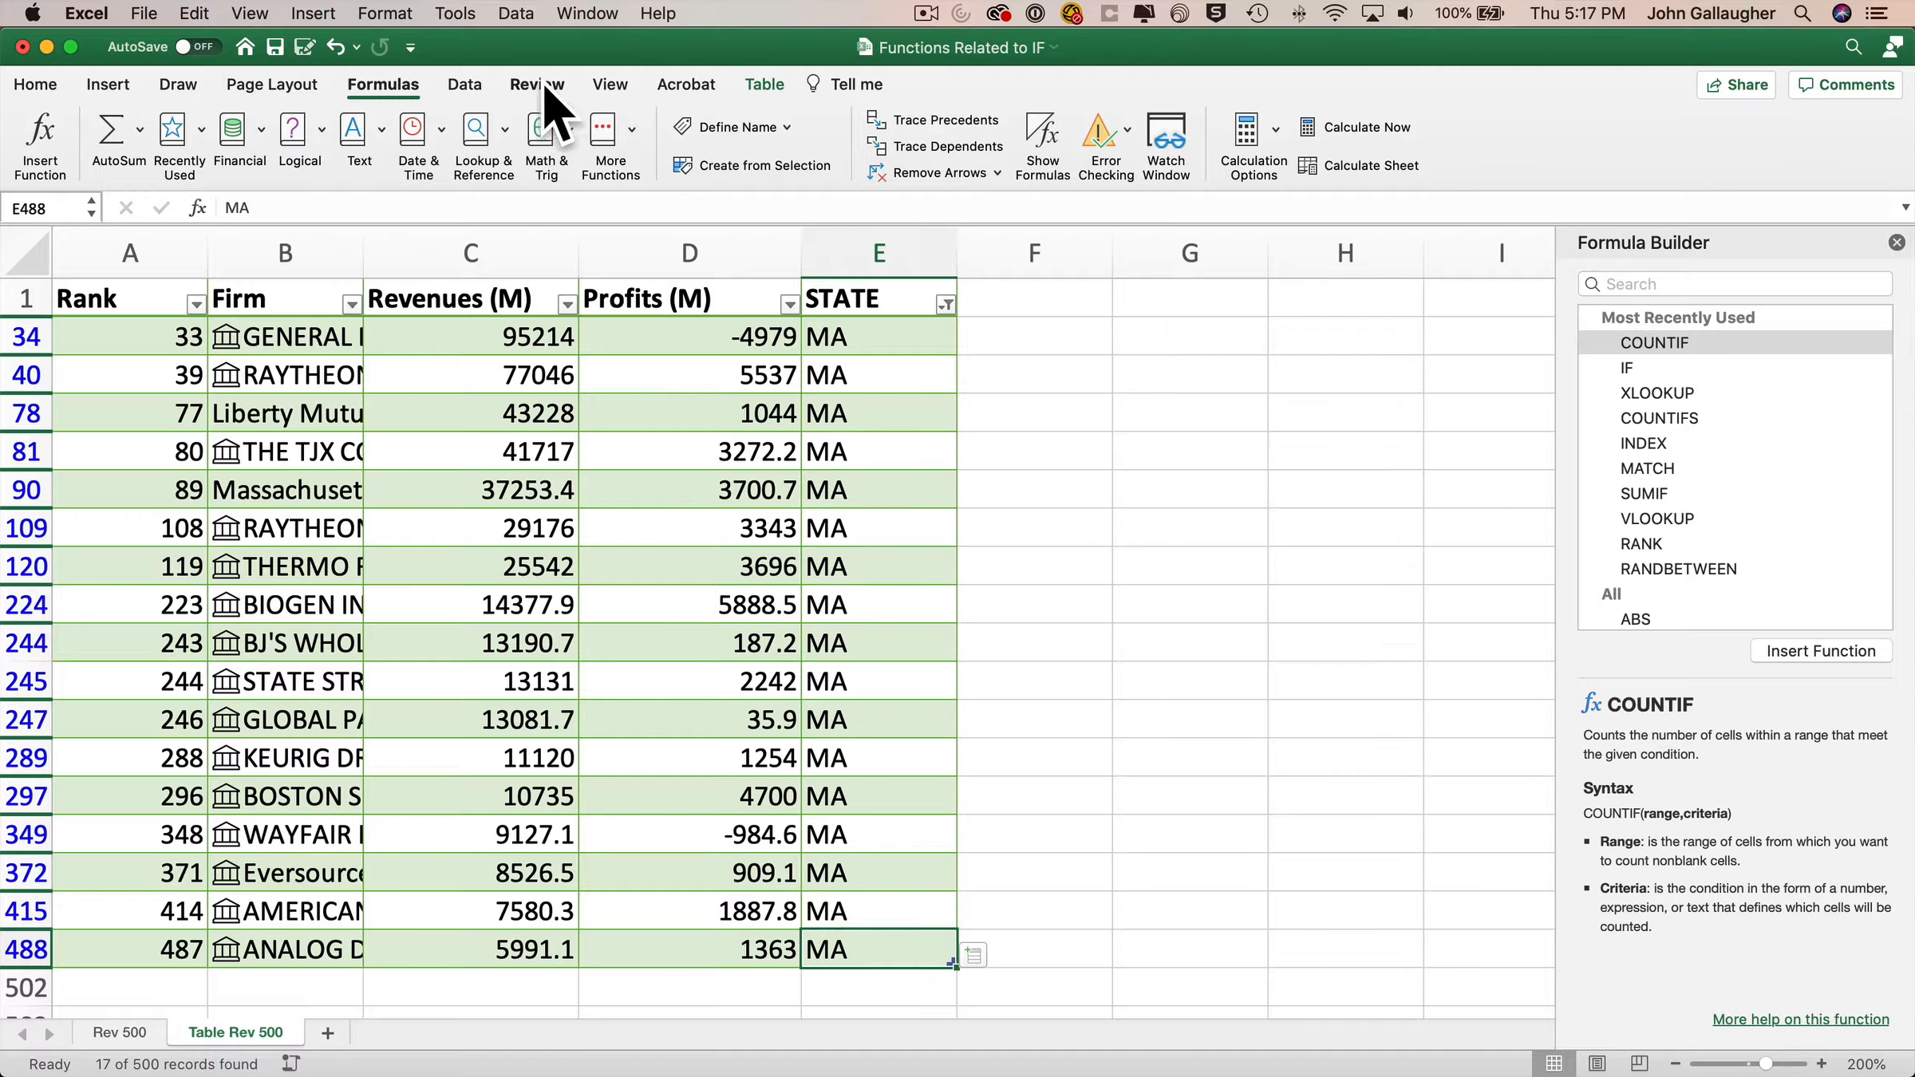
left_click(770, 89)
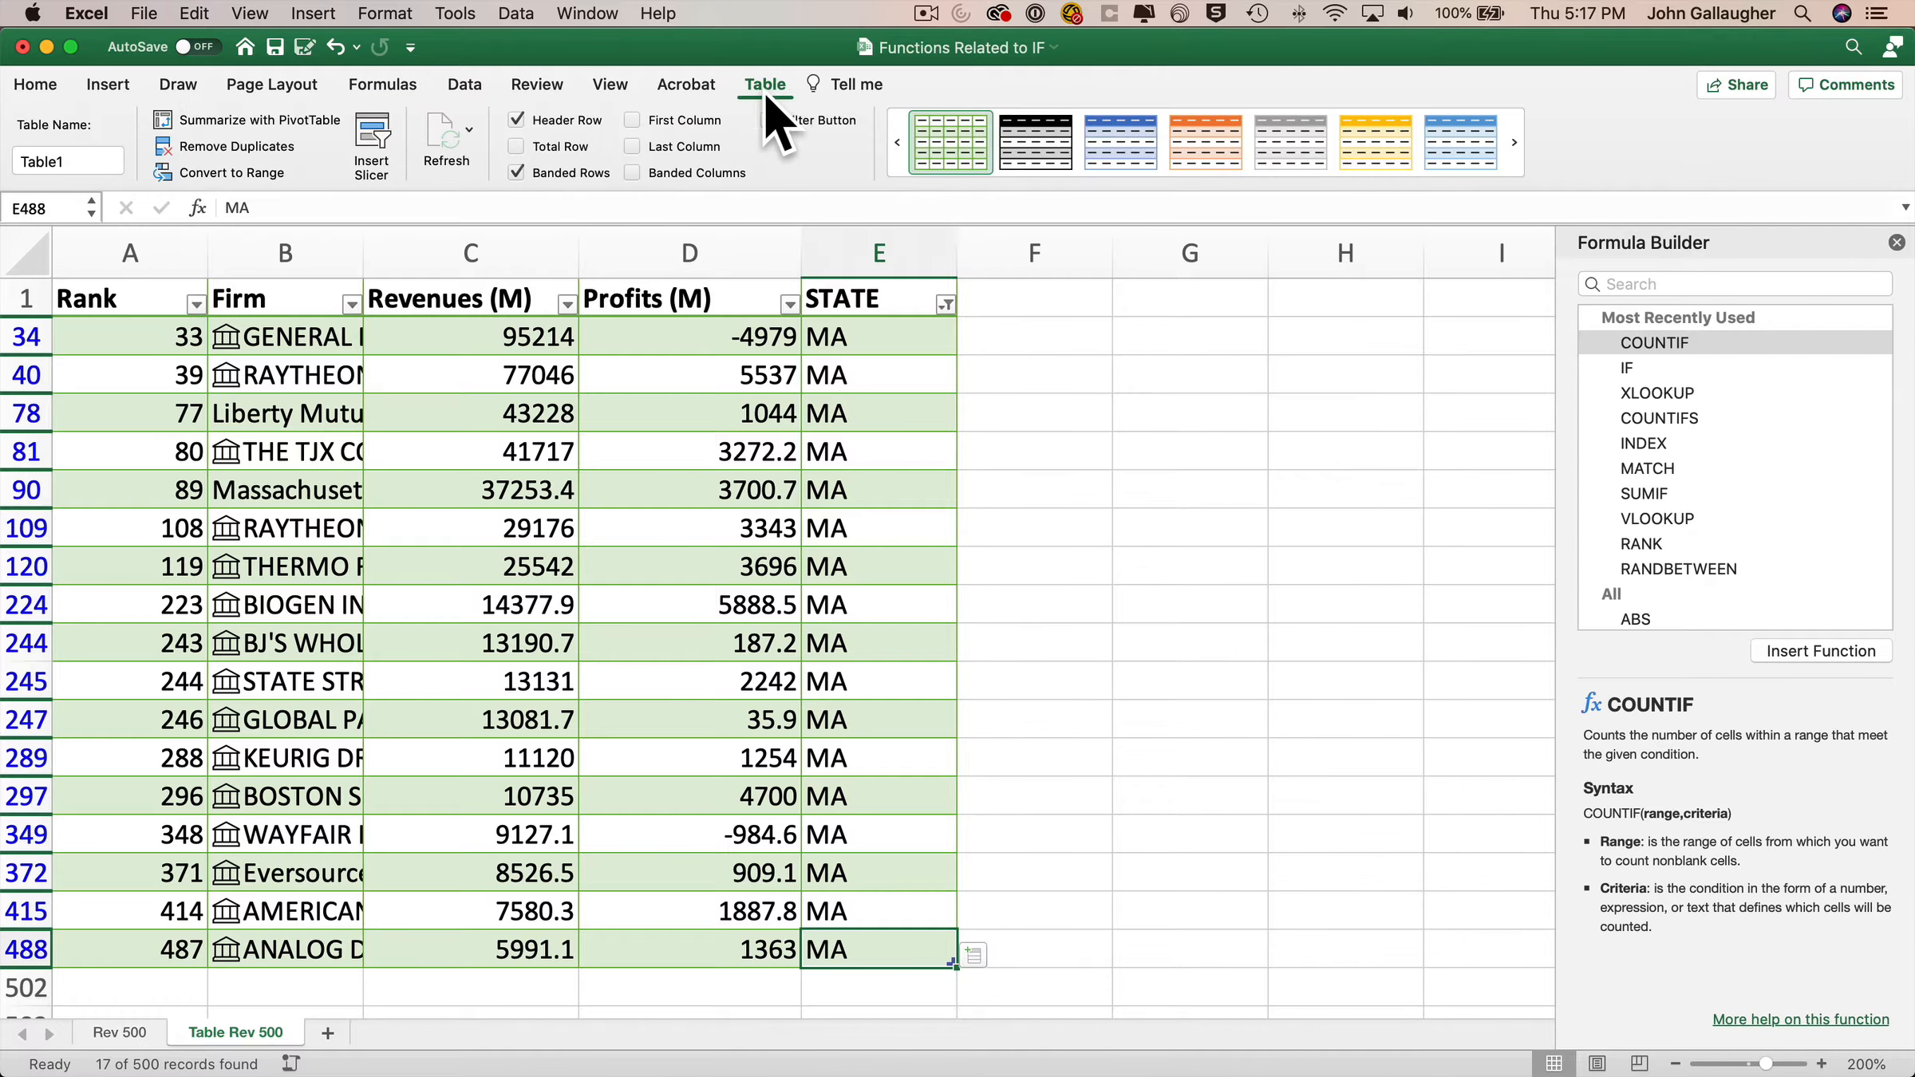
left_click(568, 147)
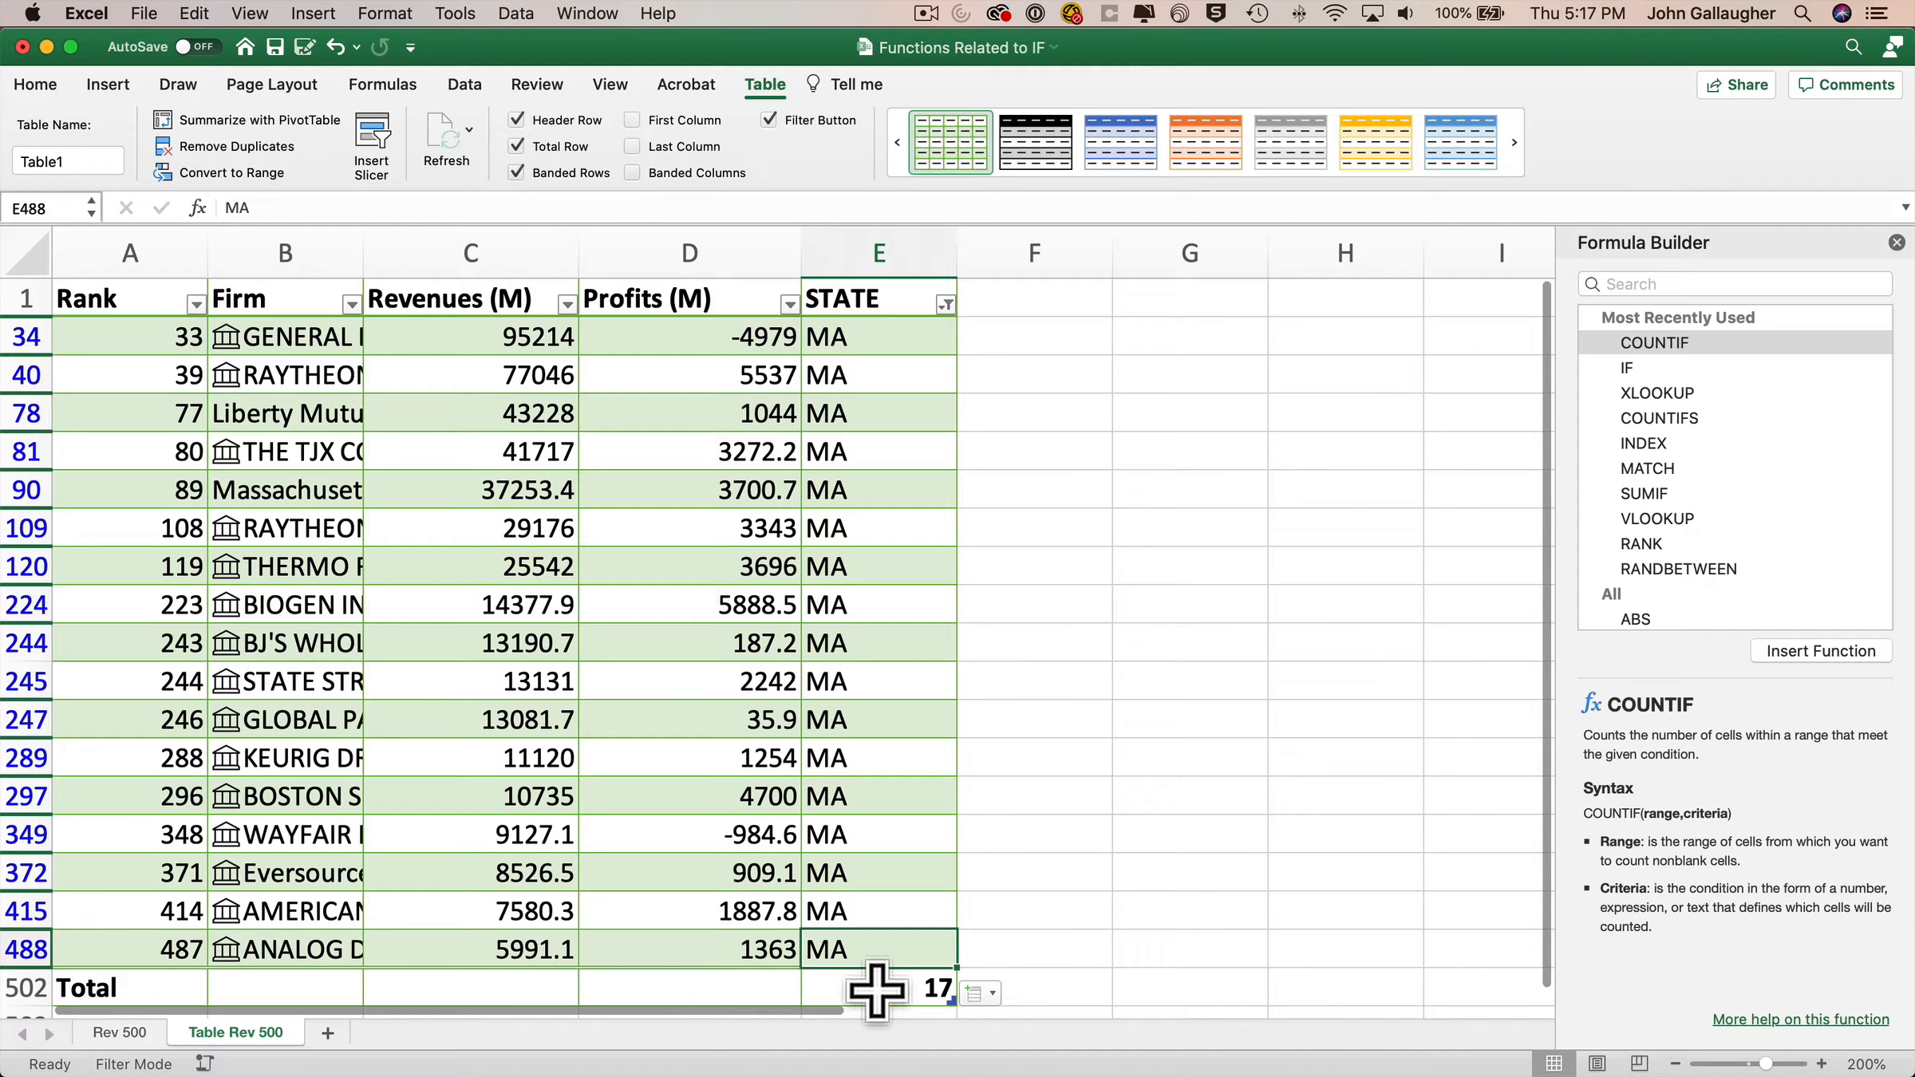
Step: Freeze the panes at cell B5 on the Rev 500 sheet
left_click(119, 1032)
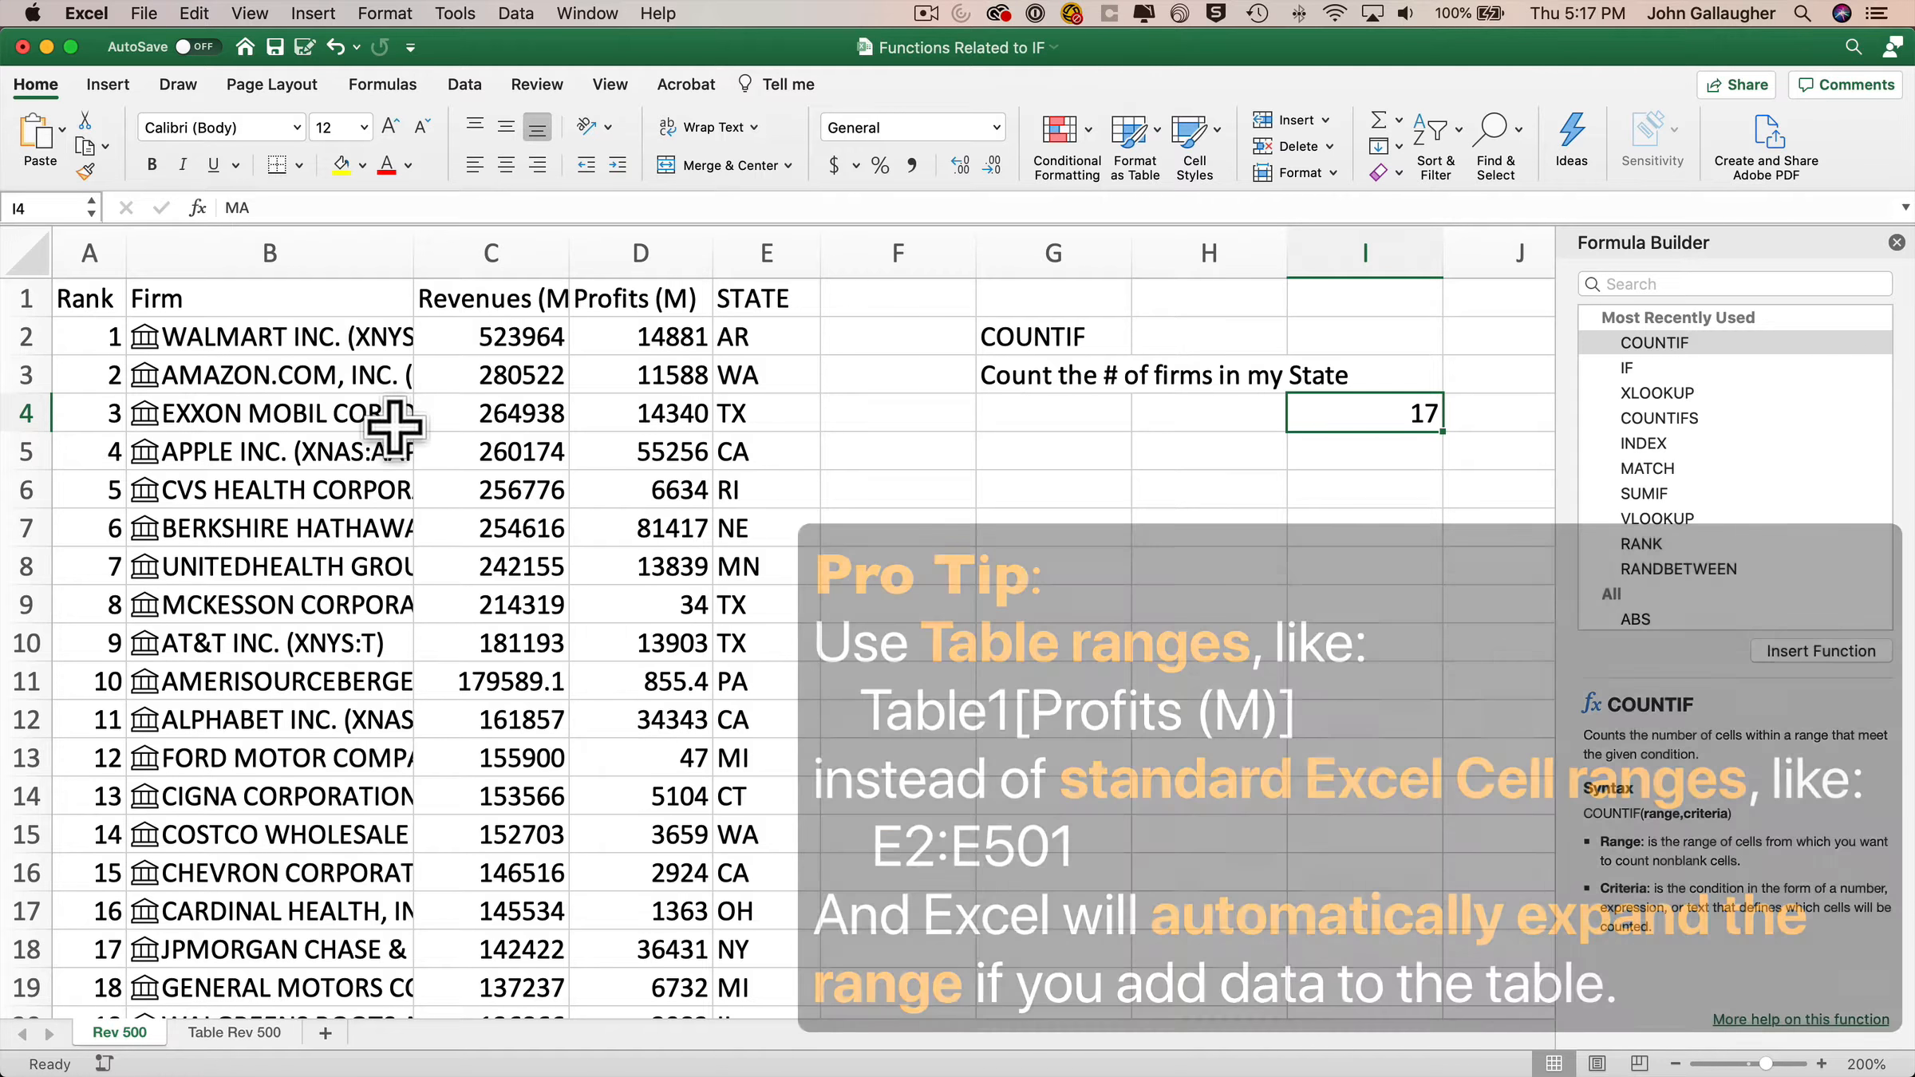
left_click(610, 85)
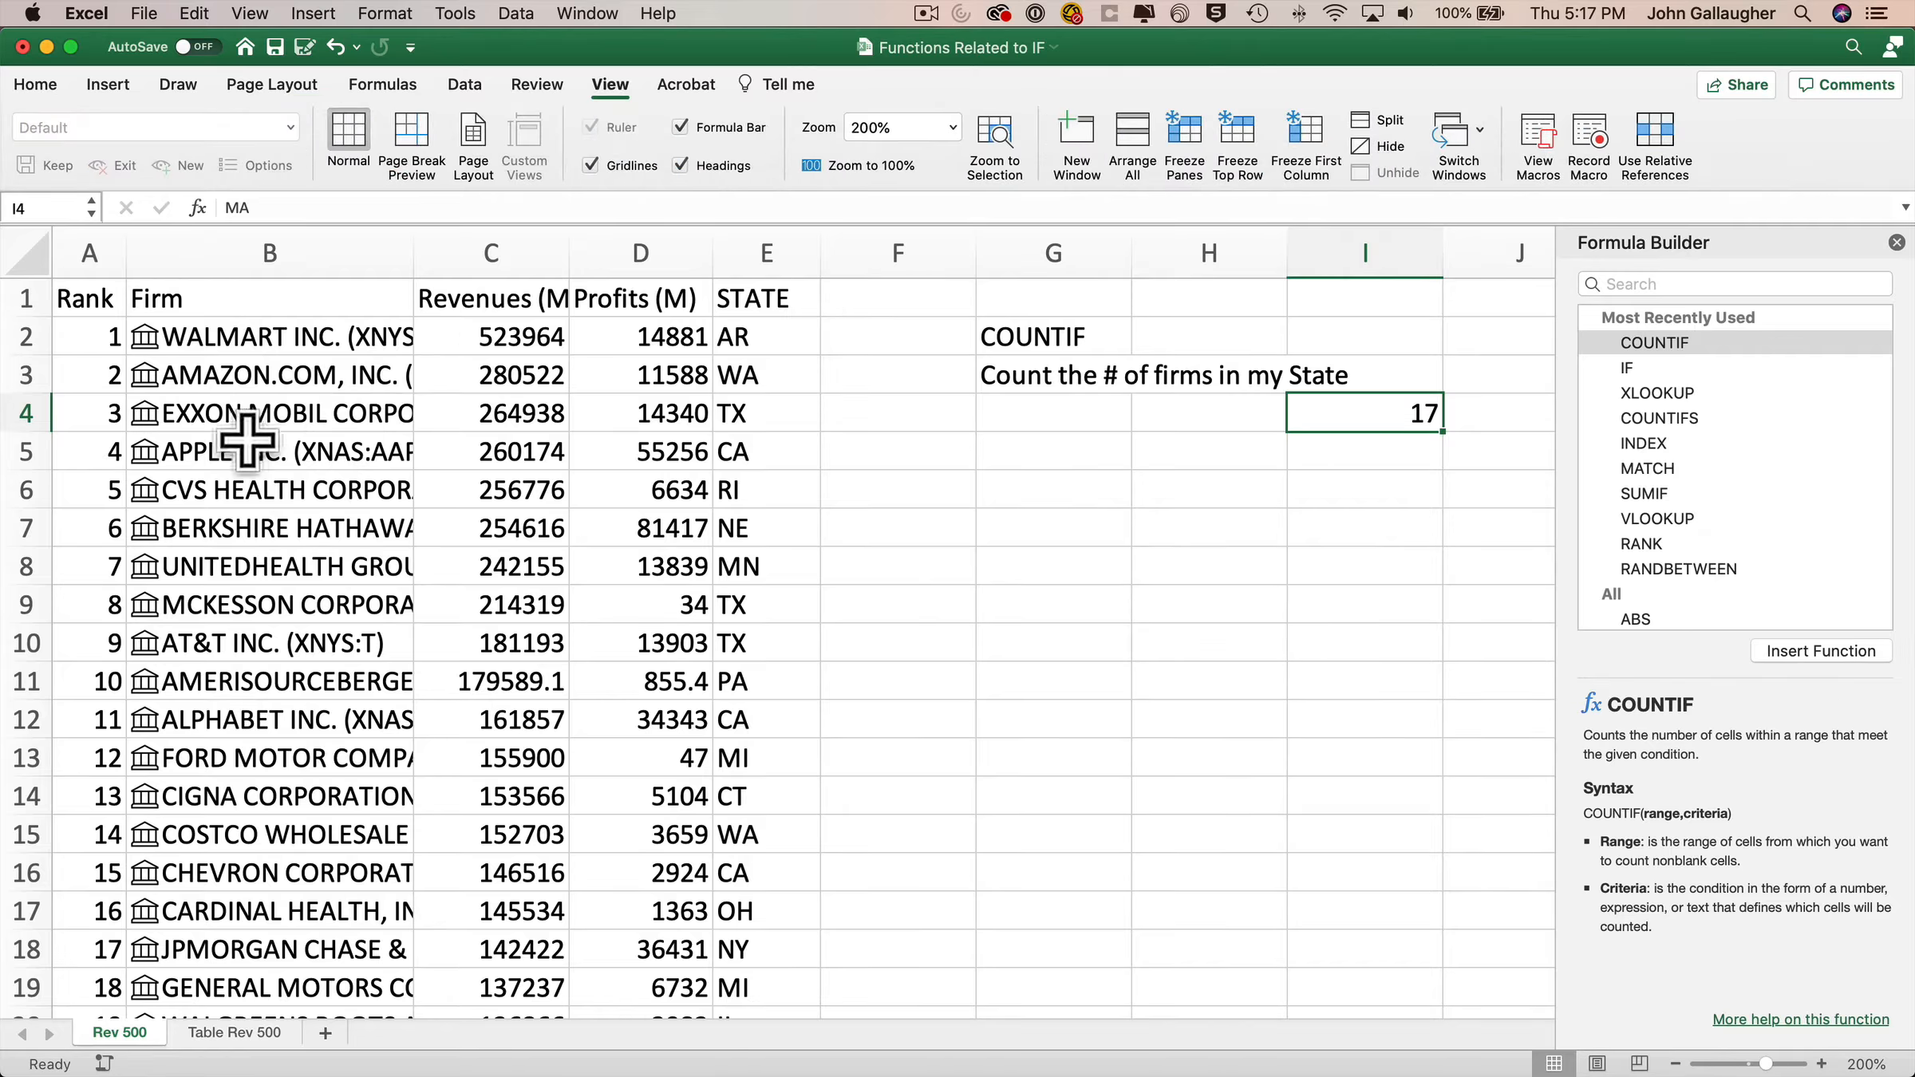
left_click(246, 447)
left_click(1186, 136)
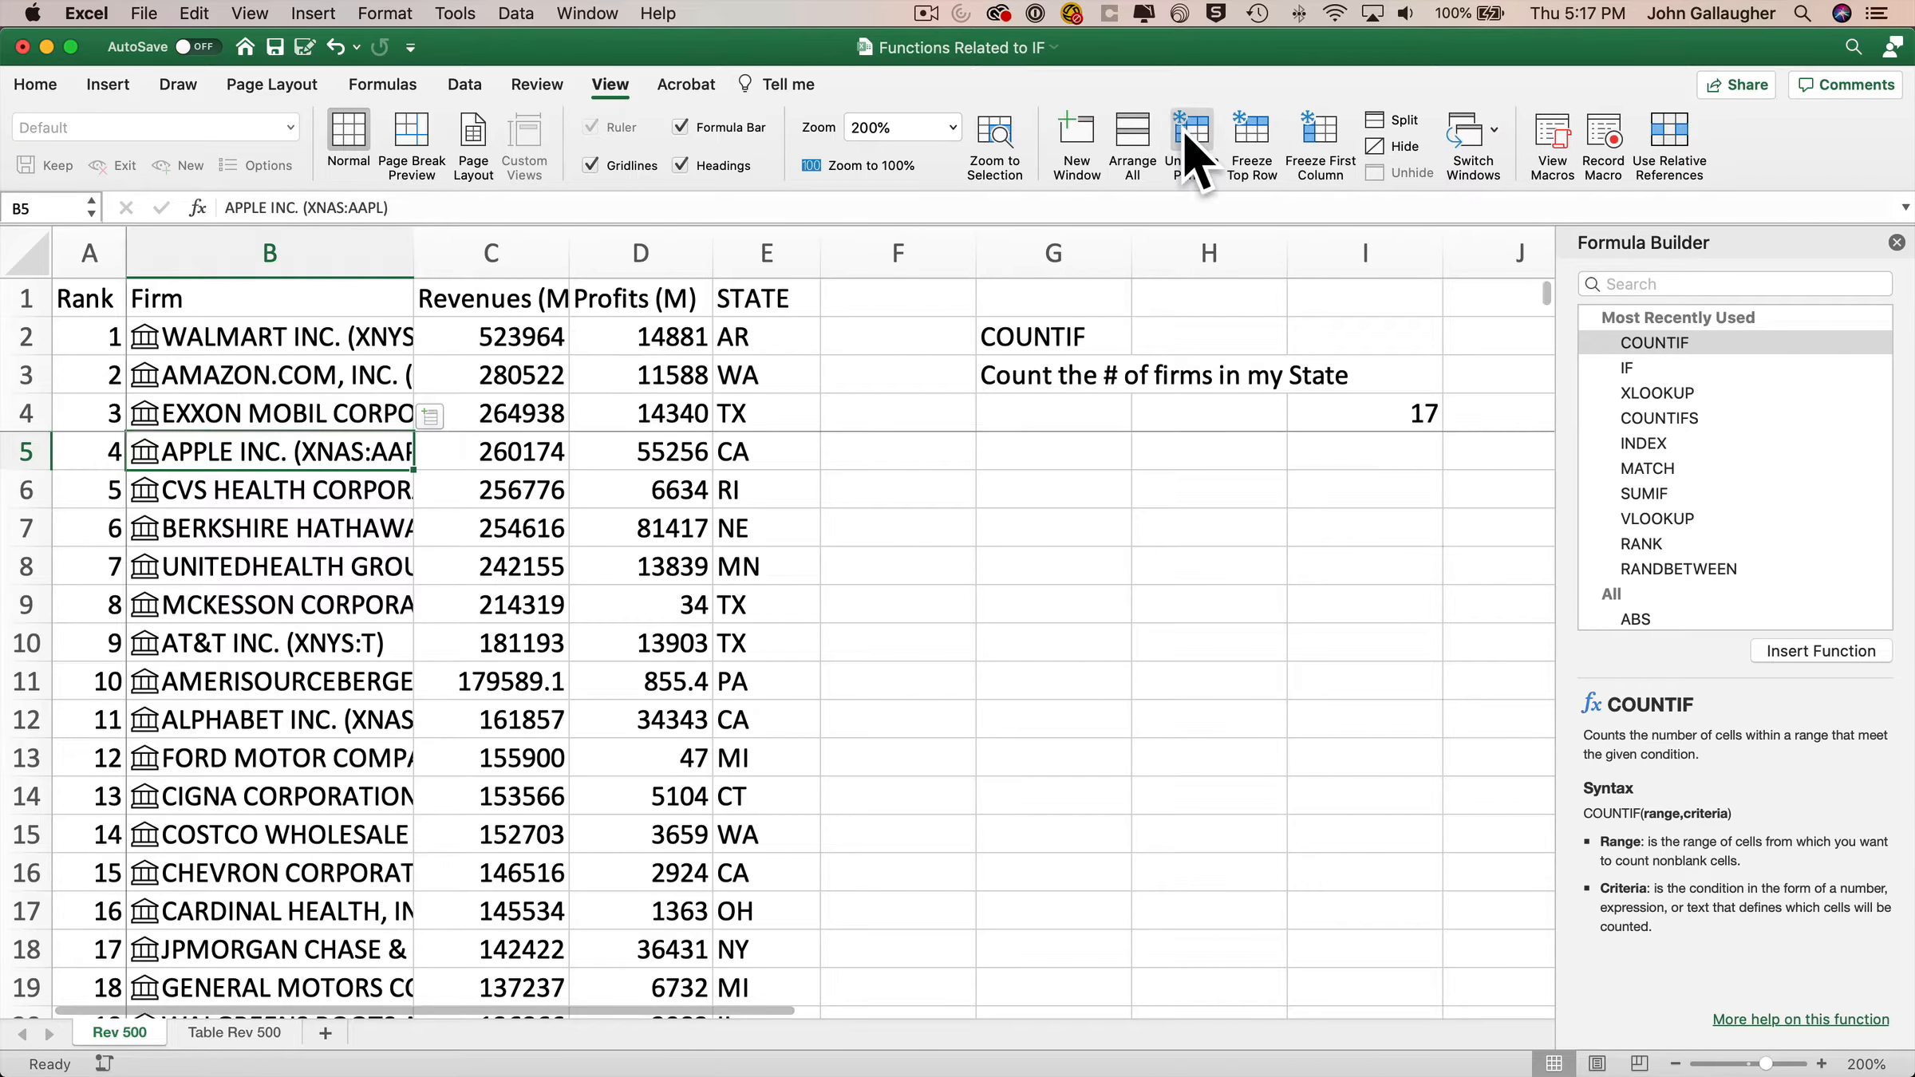
Step: Add a test record below the data in row 502, with a sample company name as Firm and MA as STATE
scroll(438, 845, "down", 20)
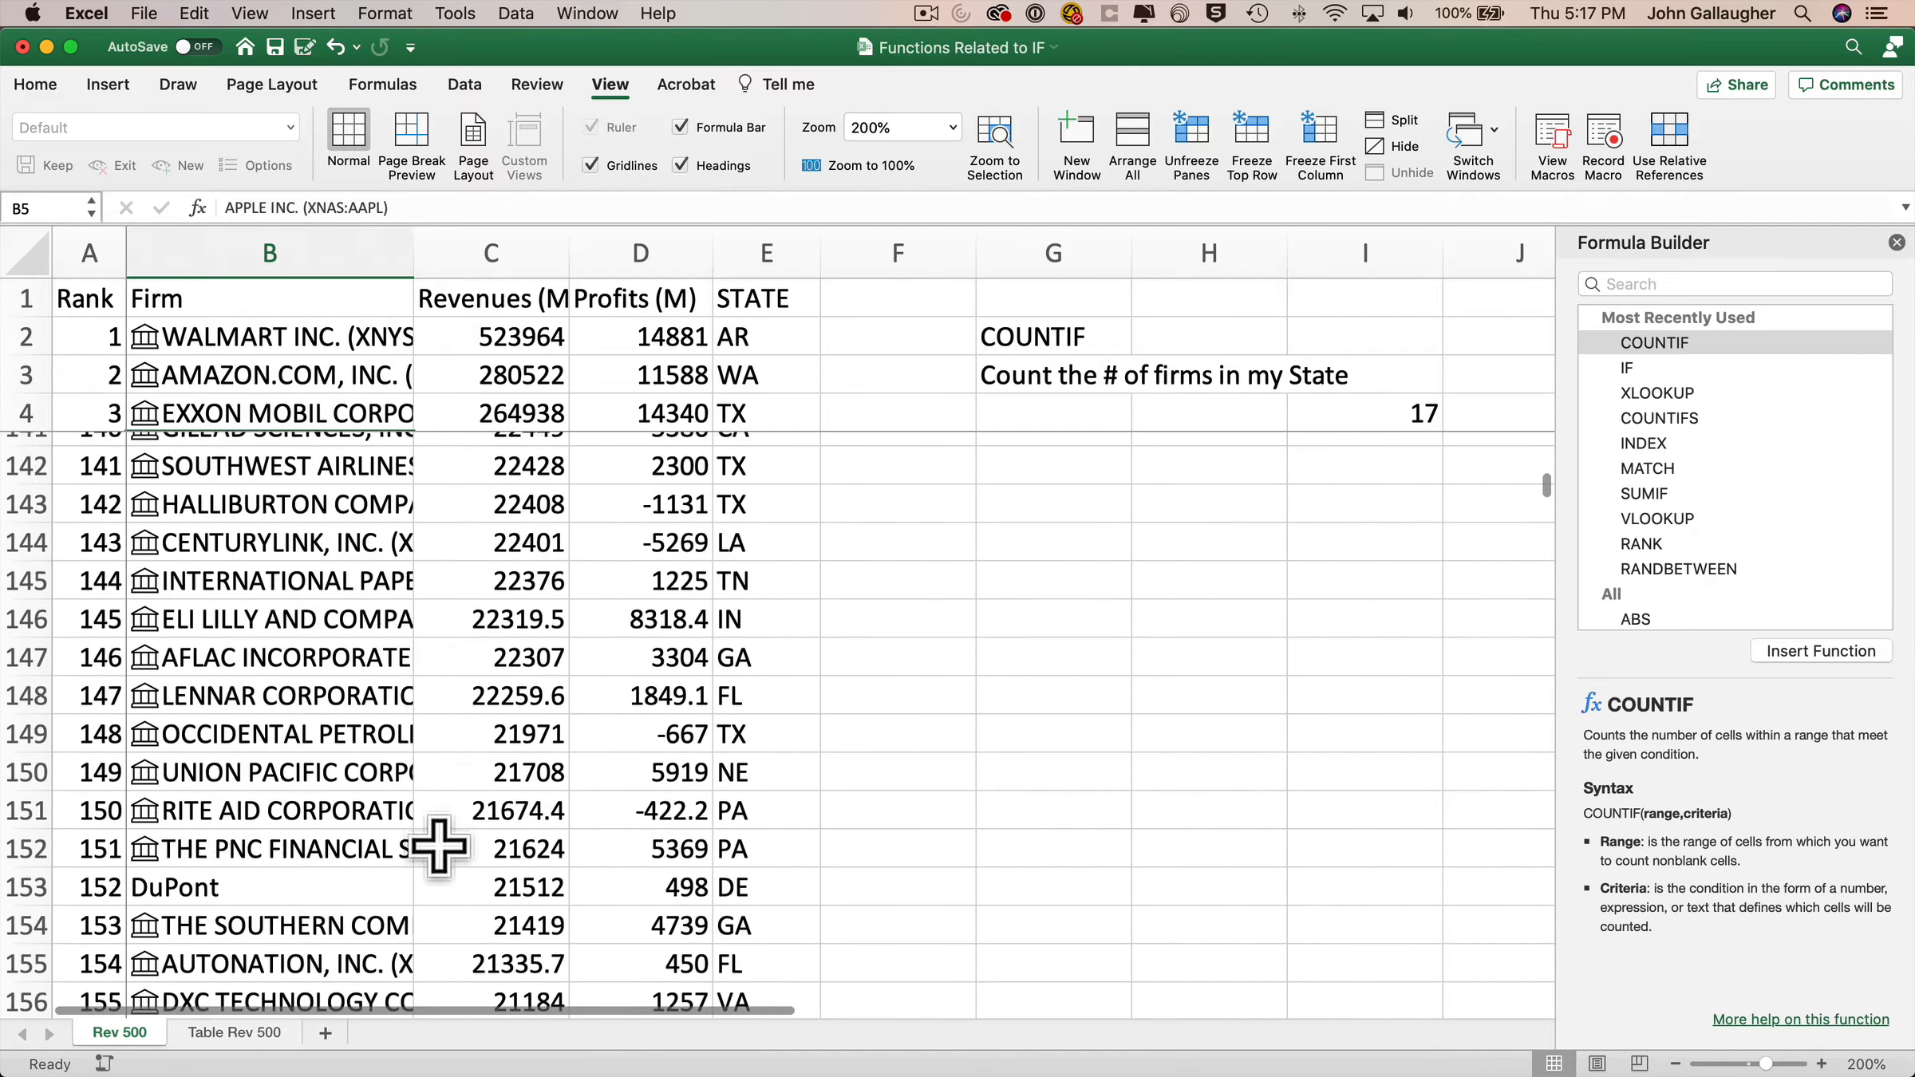
scroll(438, 846, "down", 20)
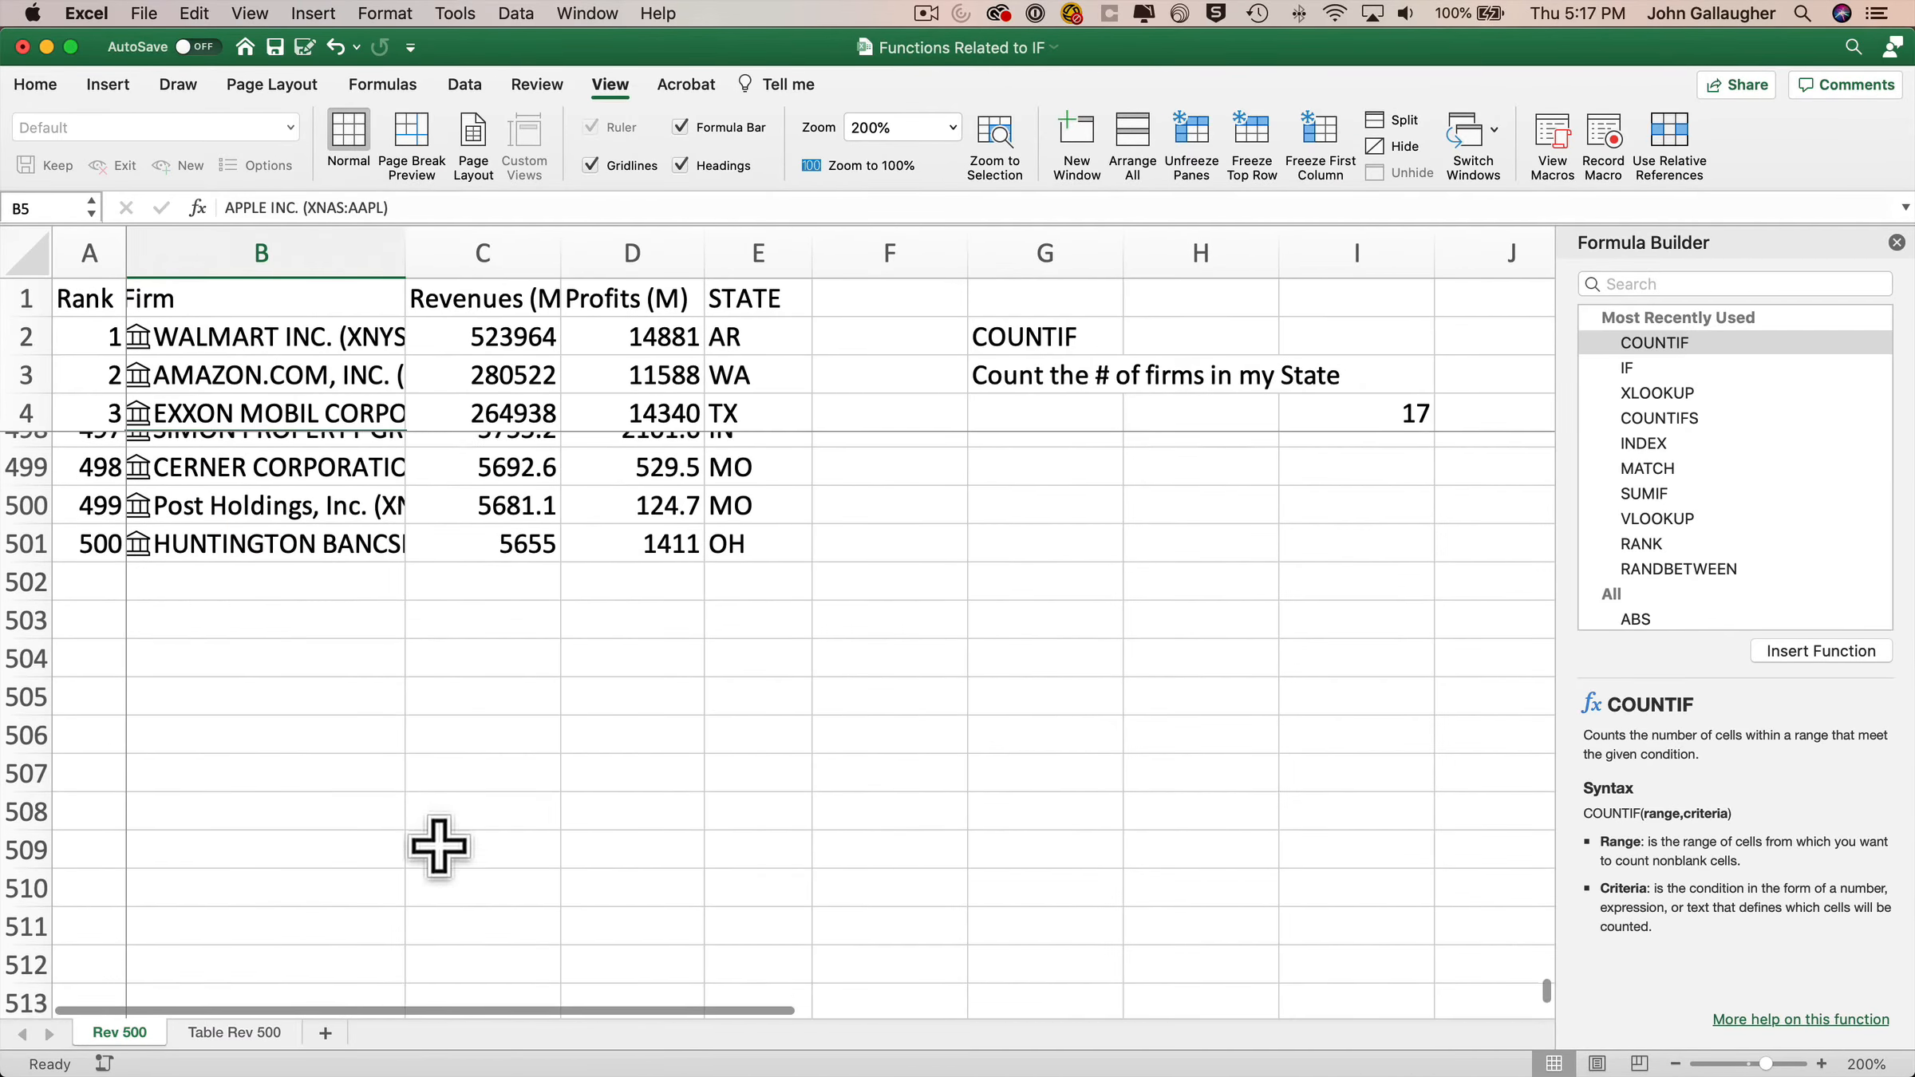
scroll(438, 846, "up", 2)
left_click(290, 632)
type("G")
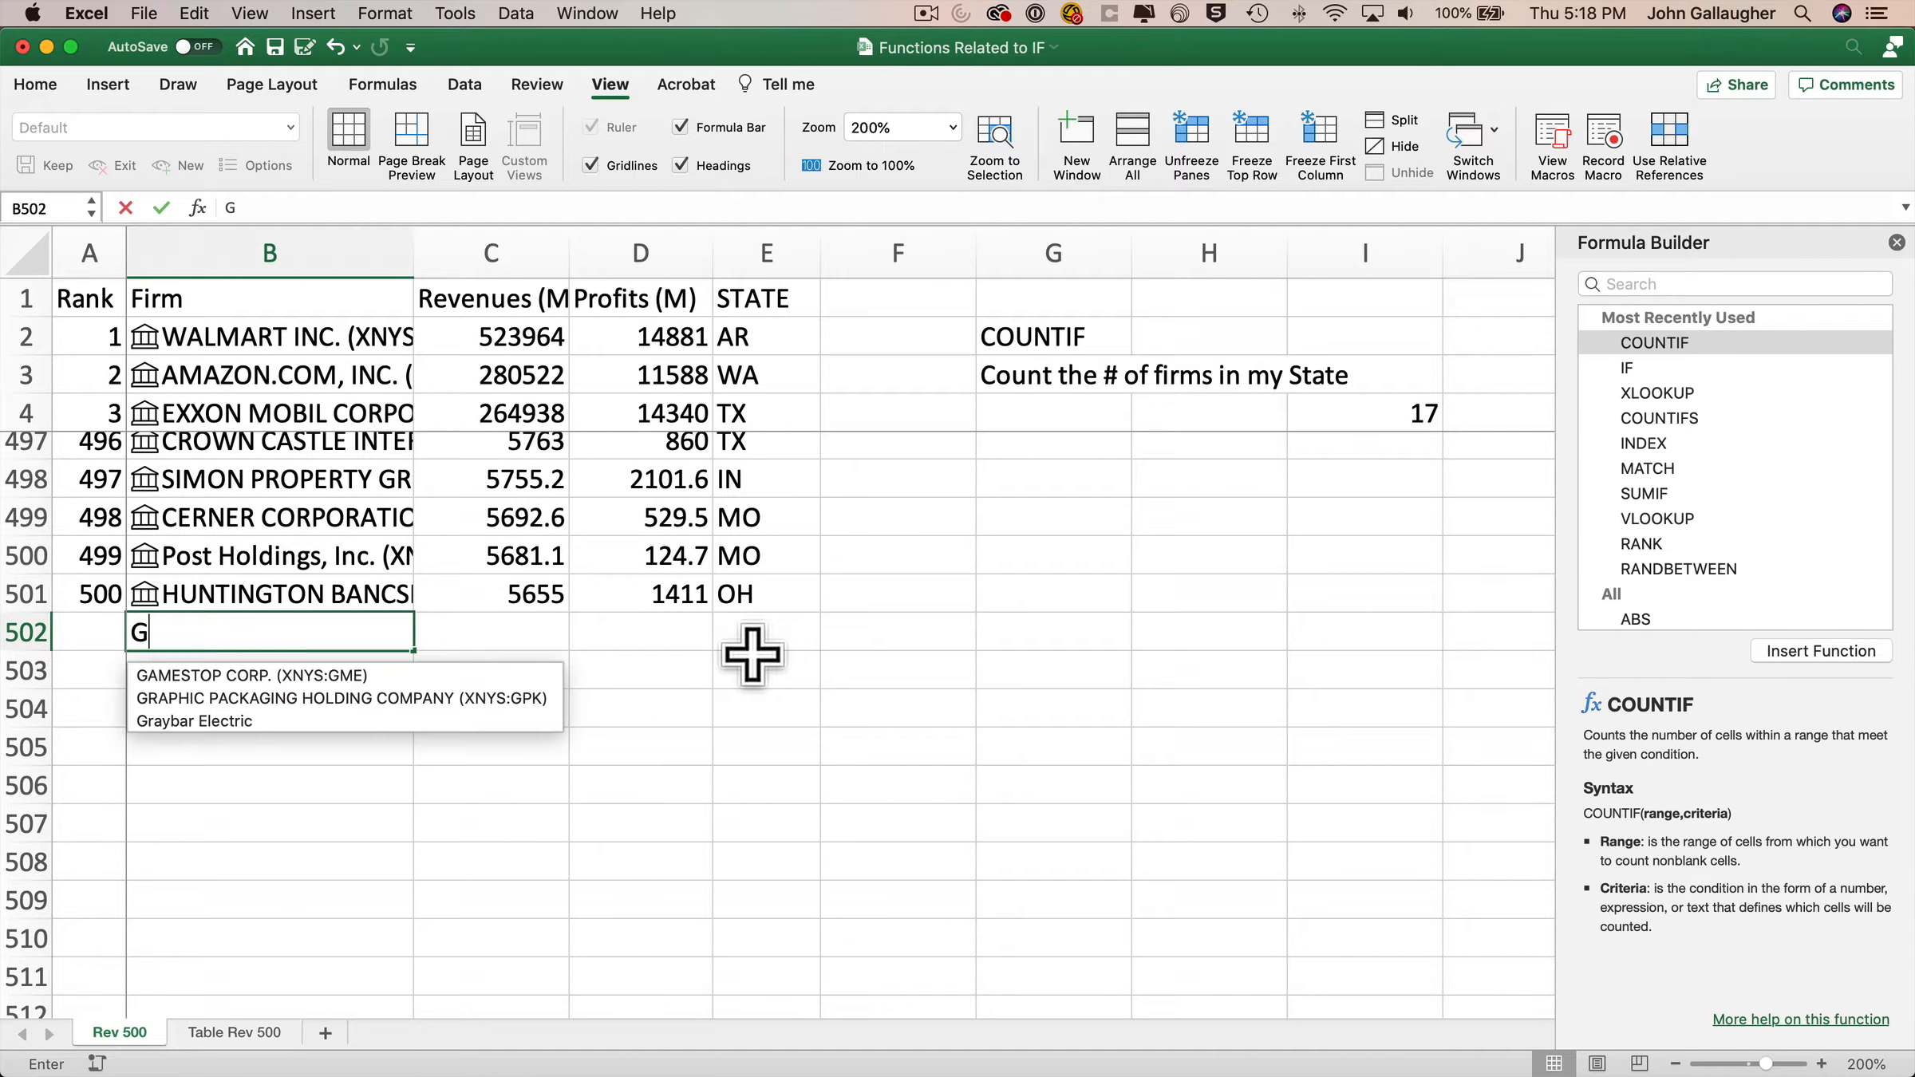
type("allaugher Enterprises")
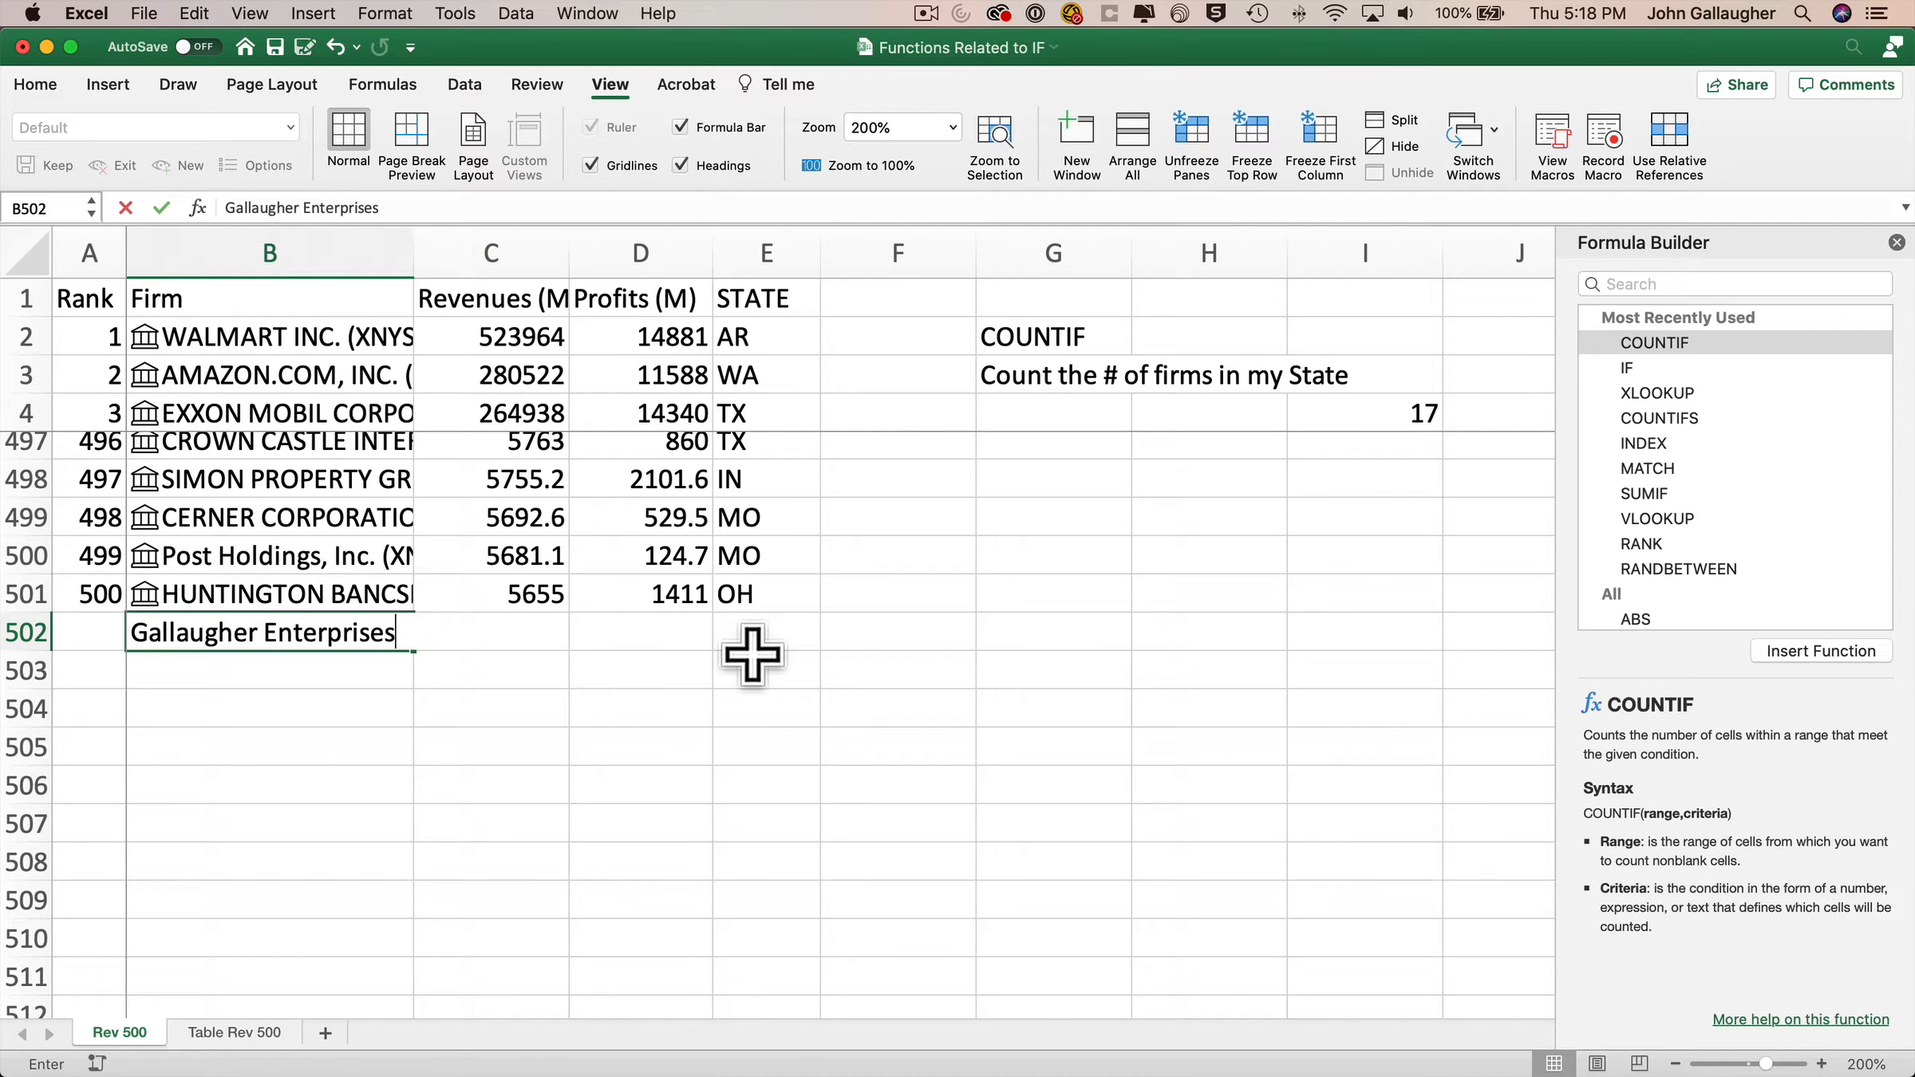
left_click(752, 655)
type("MA")
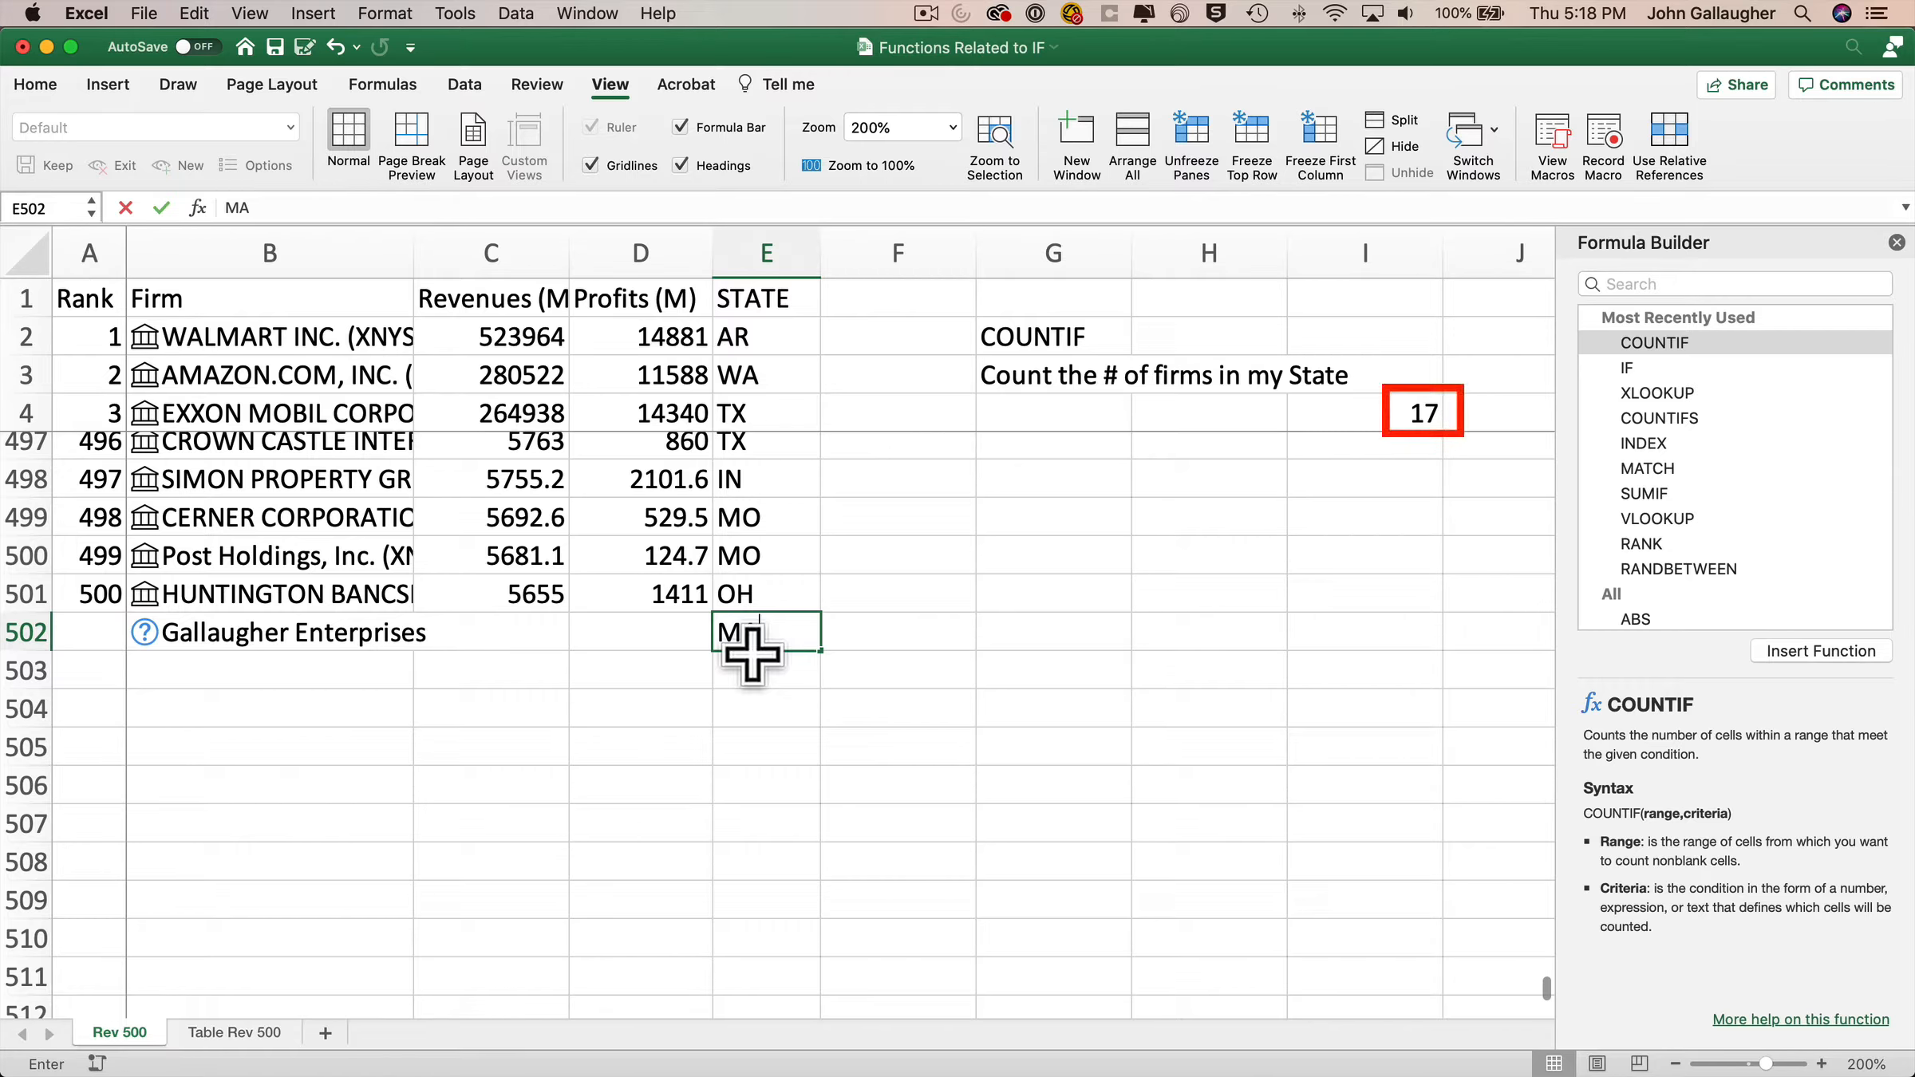
key("Tab")
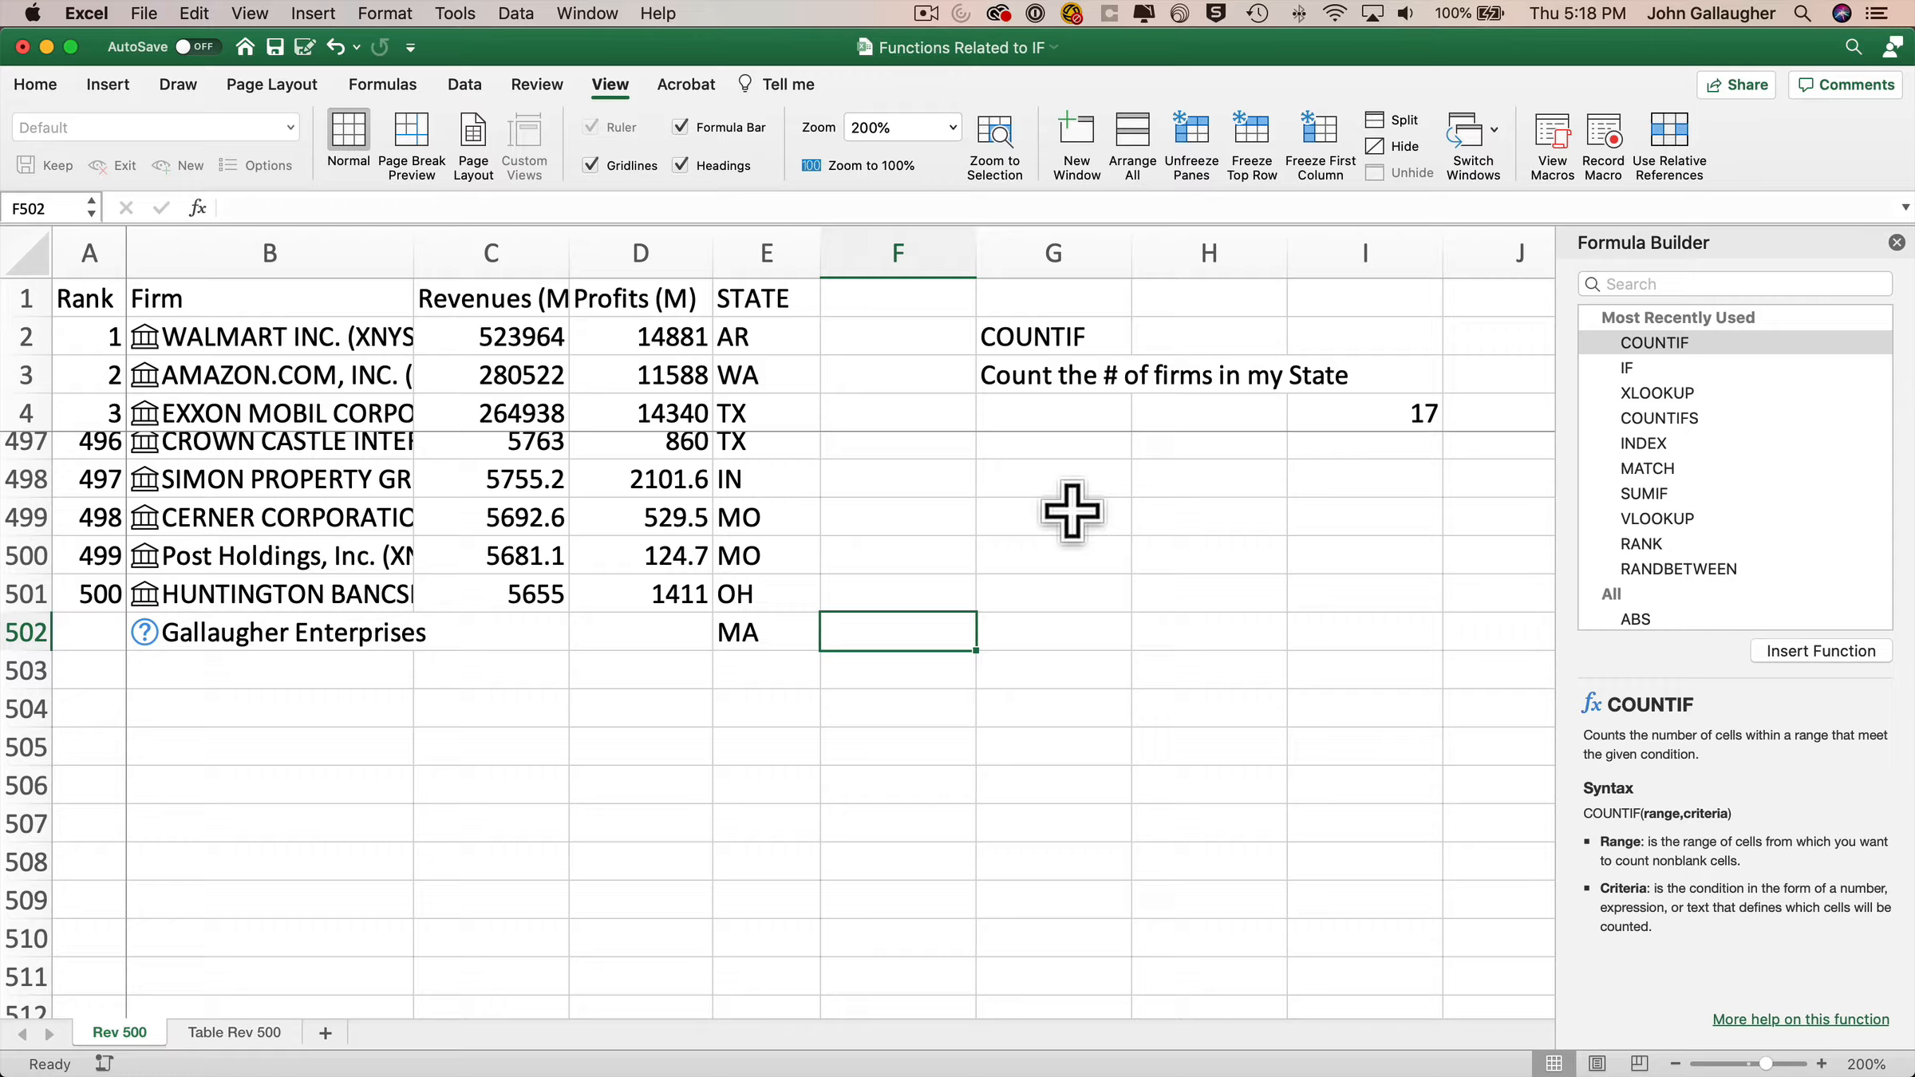
Step: Undo the test record entries in row 502 and unfreeze the panes on Rev 500
key("super+z")
key("super+z")
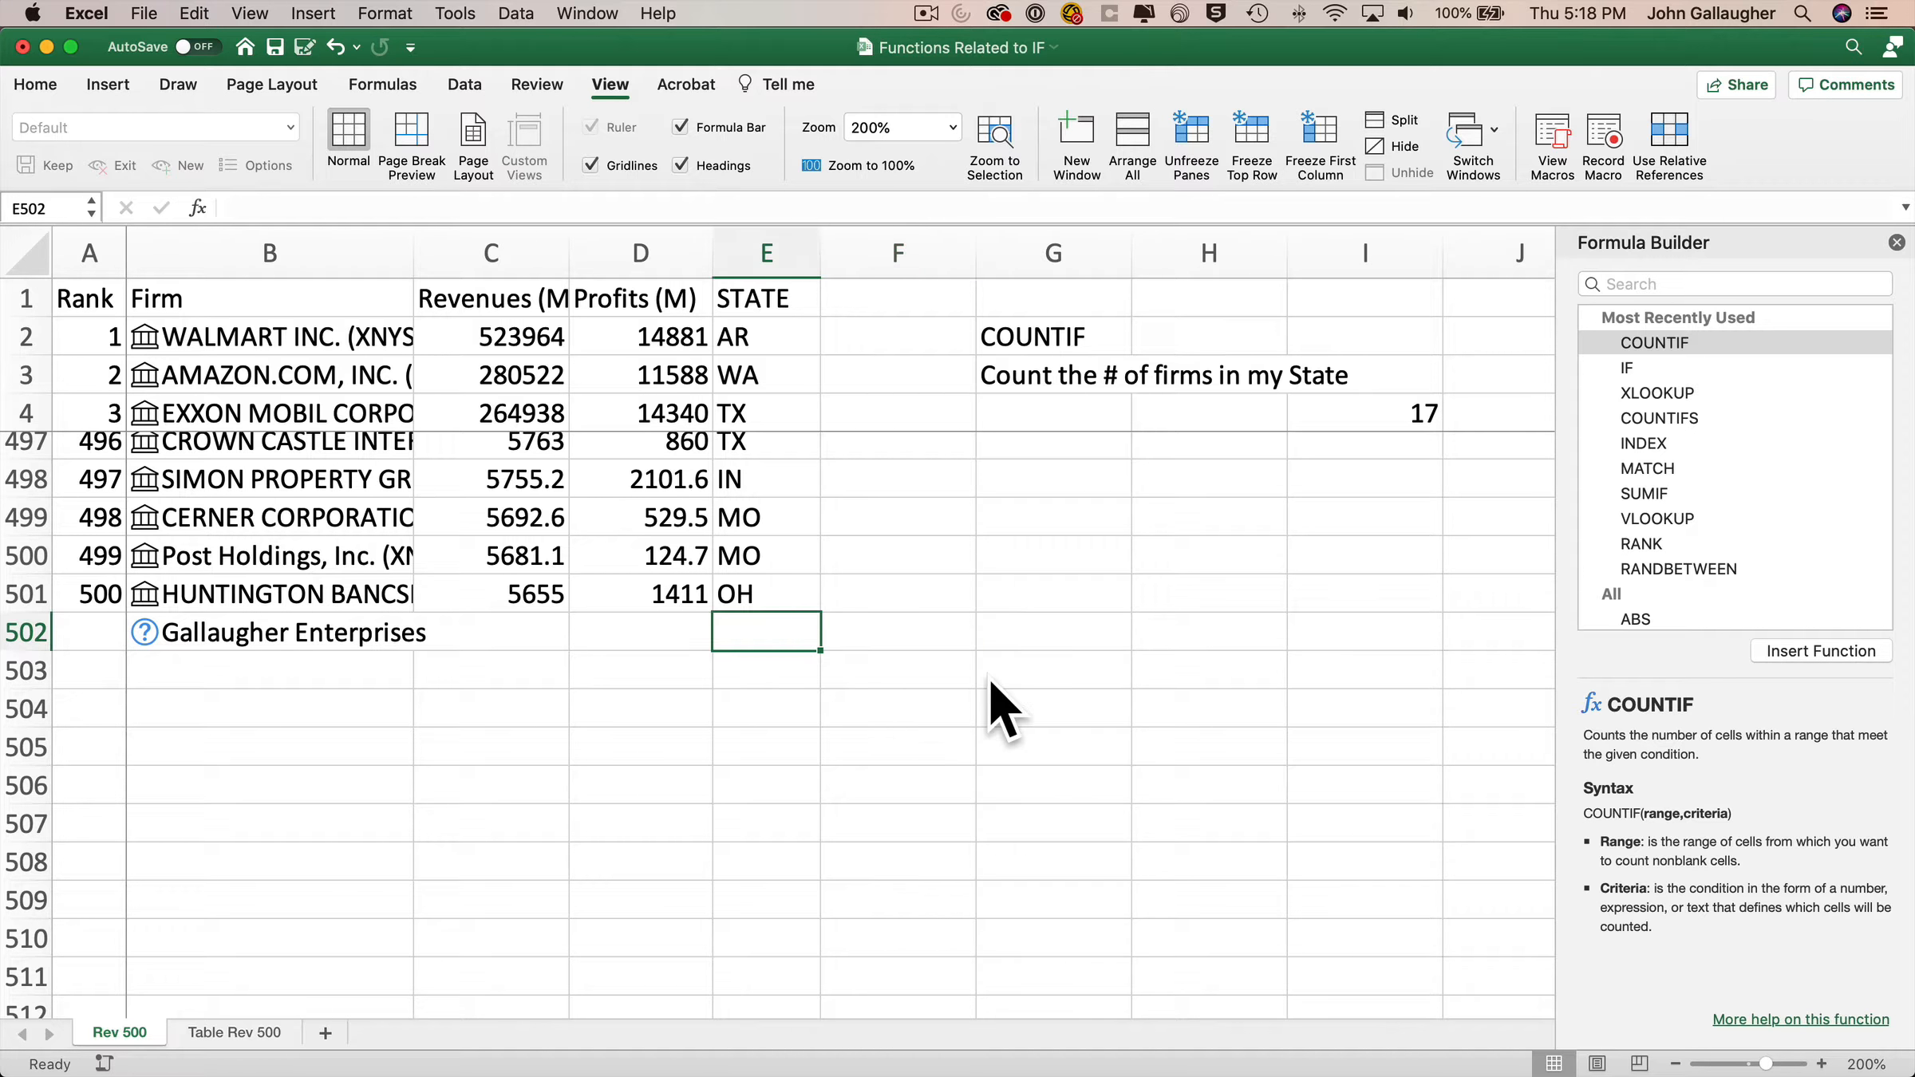
key("super+z")
key("super+z")
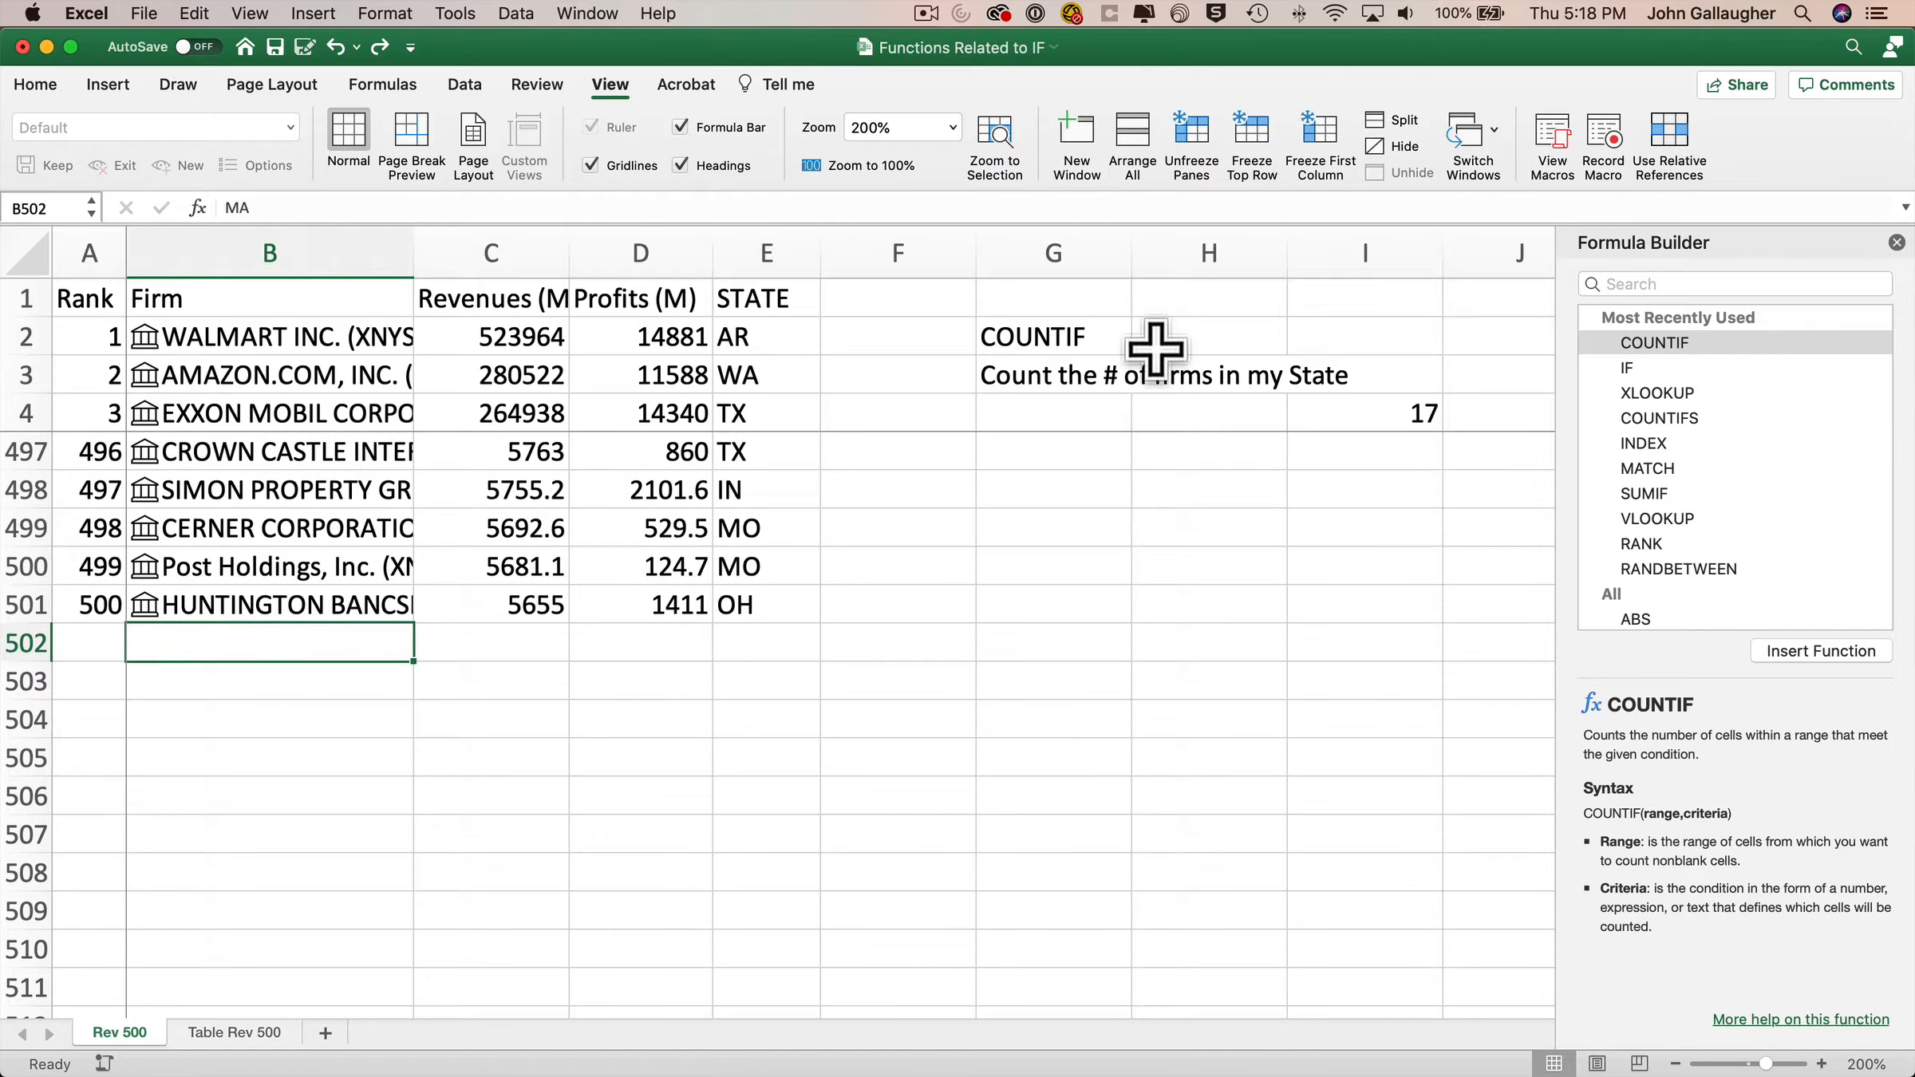
left_click(1198, 144)
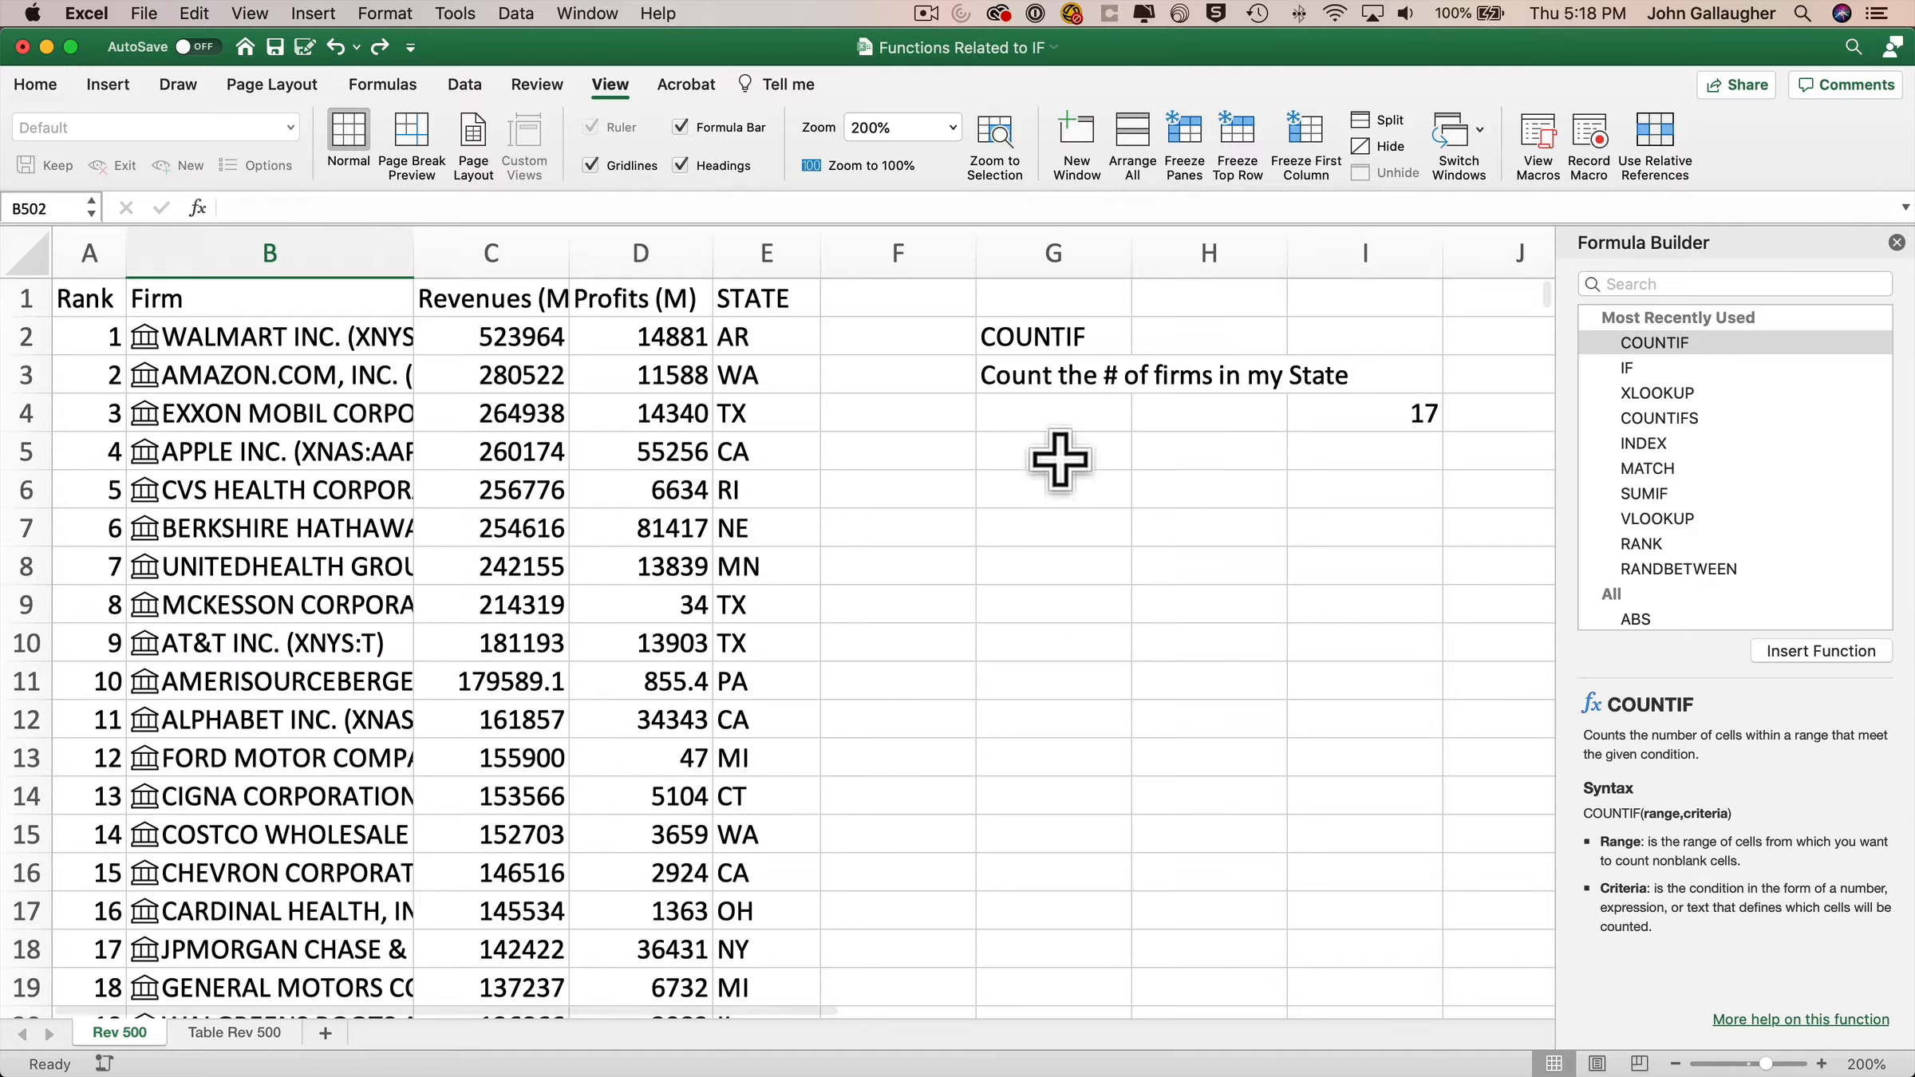
Step: Extend the label in G3 to "Count the # of firms in my State (with Range)" and close the Formula Builder
left_click(1033, 373)
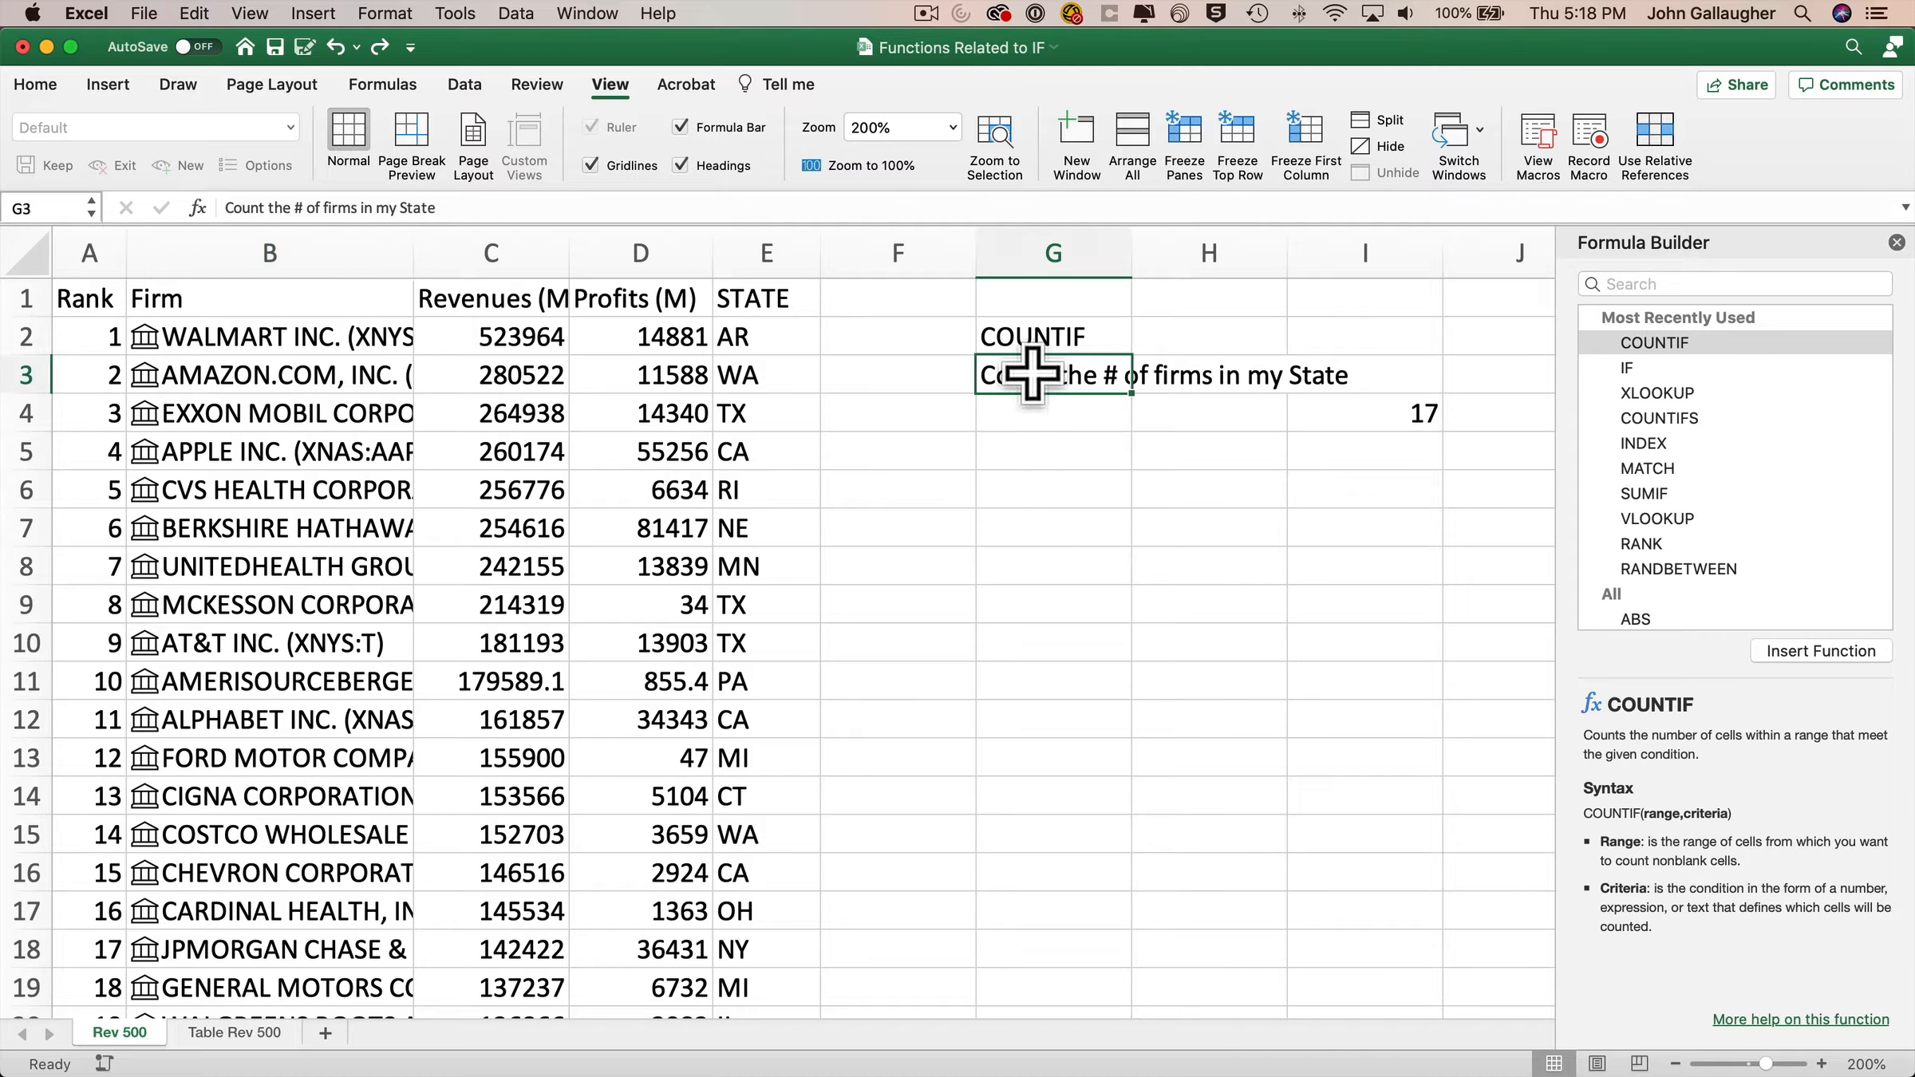
left_click(684, 211)
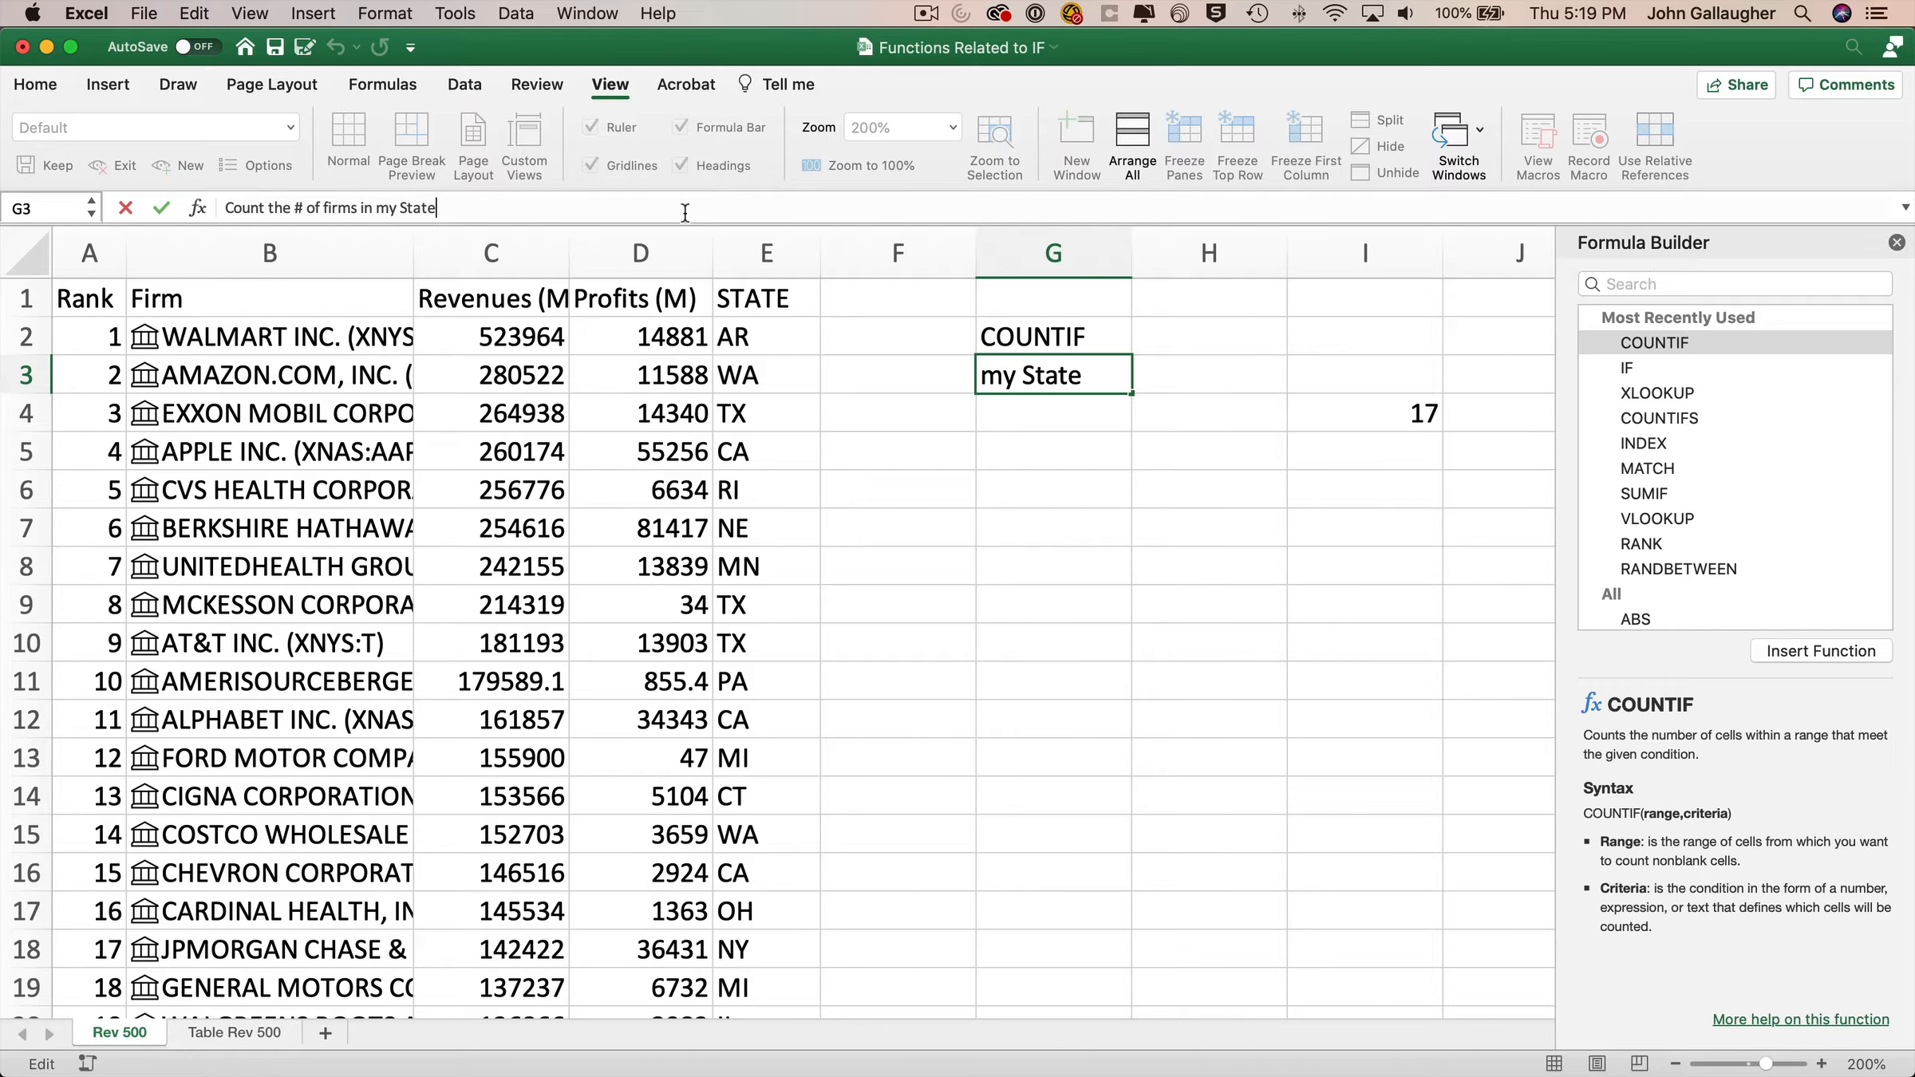
type("(with ")
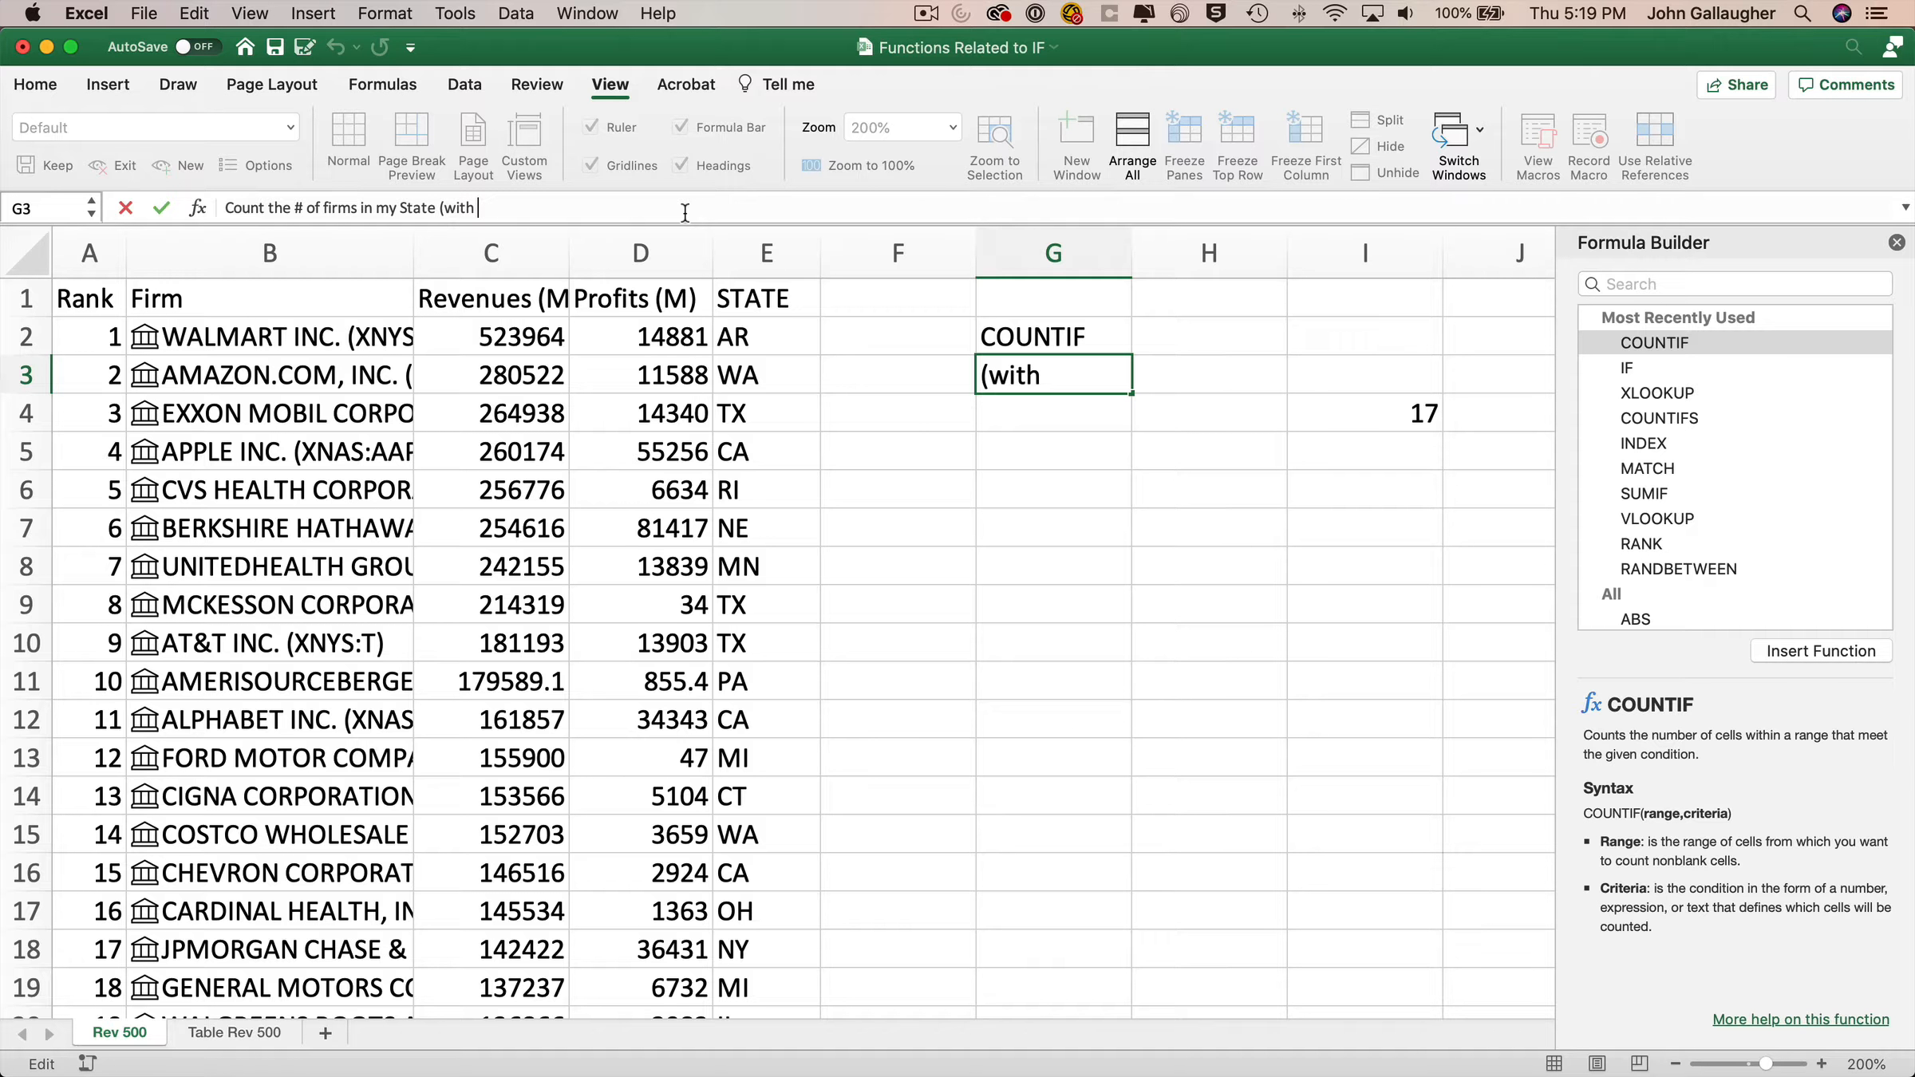
type("Range)")
key("Return")
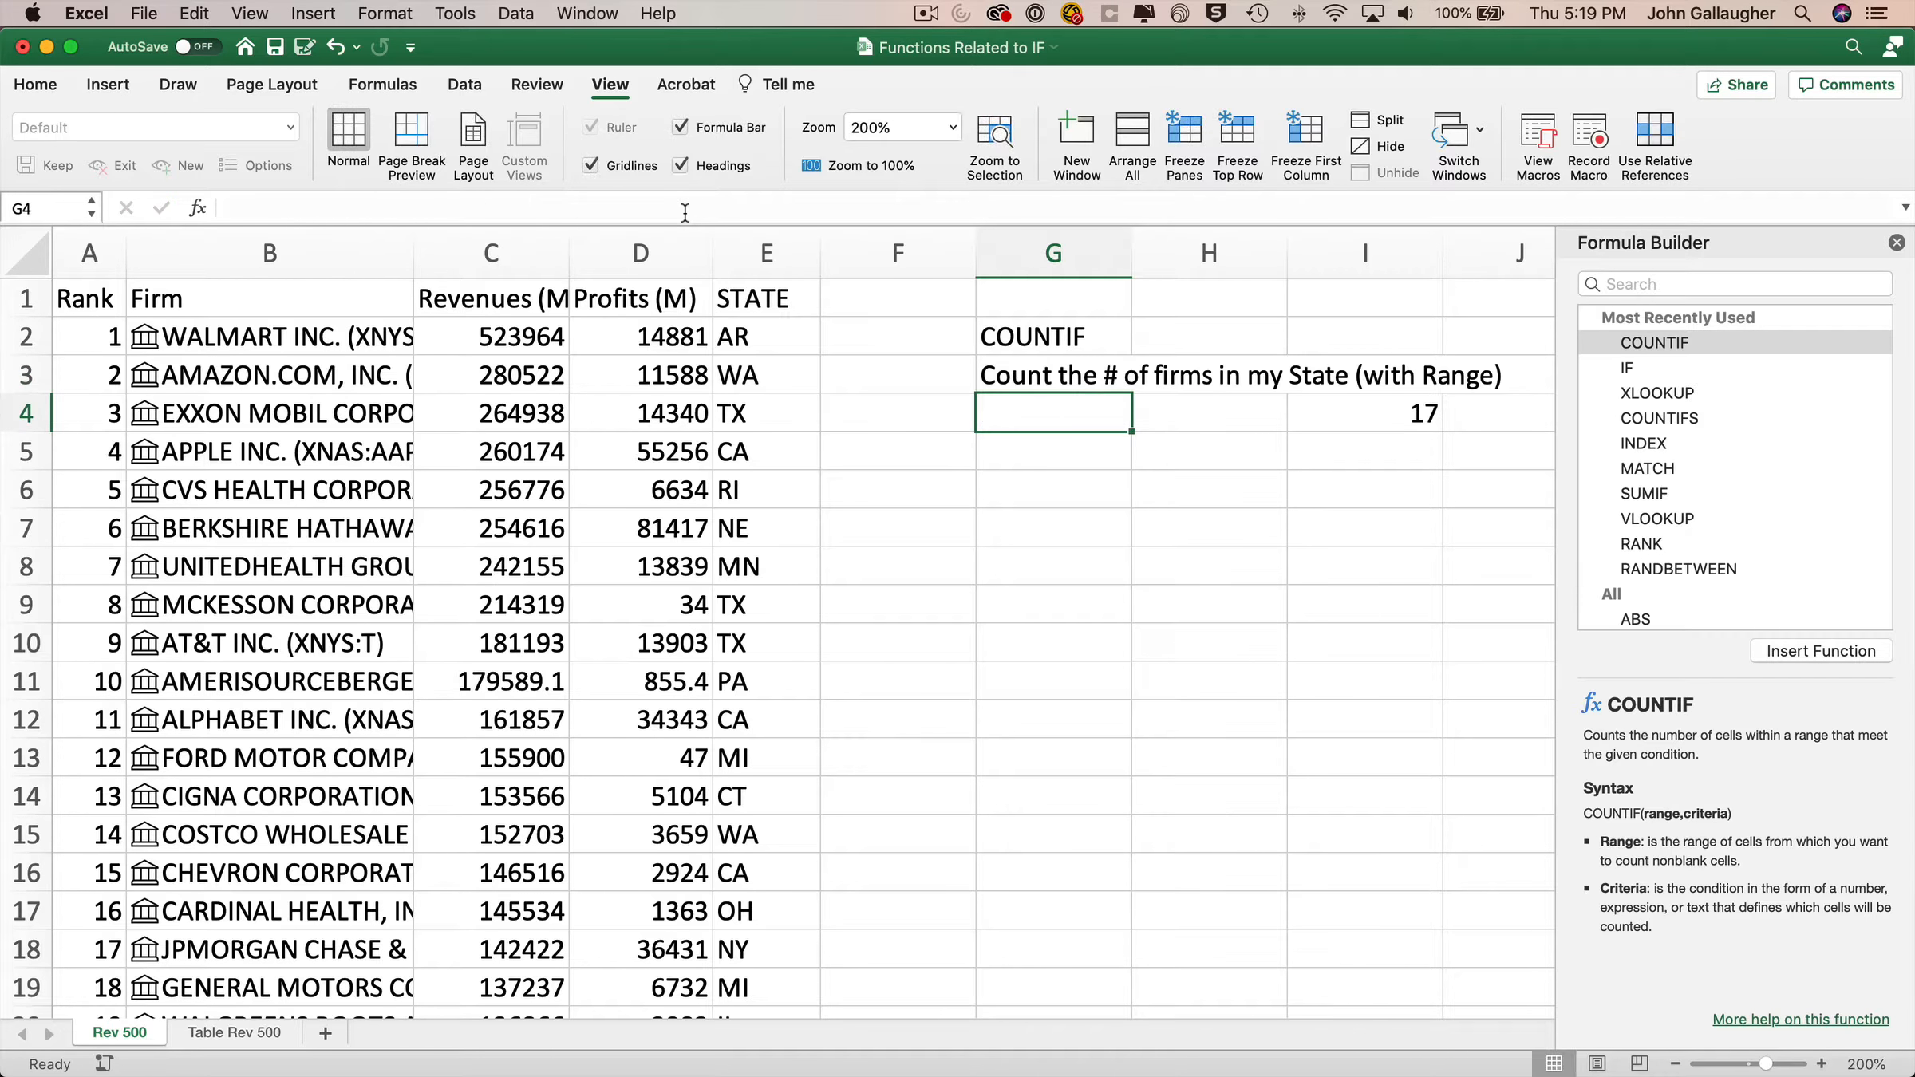
left_click(1896, 242)
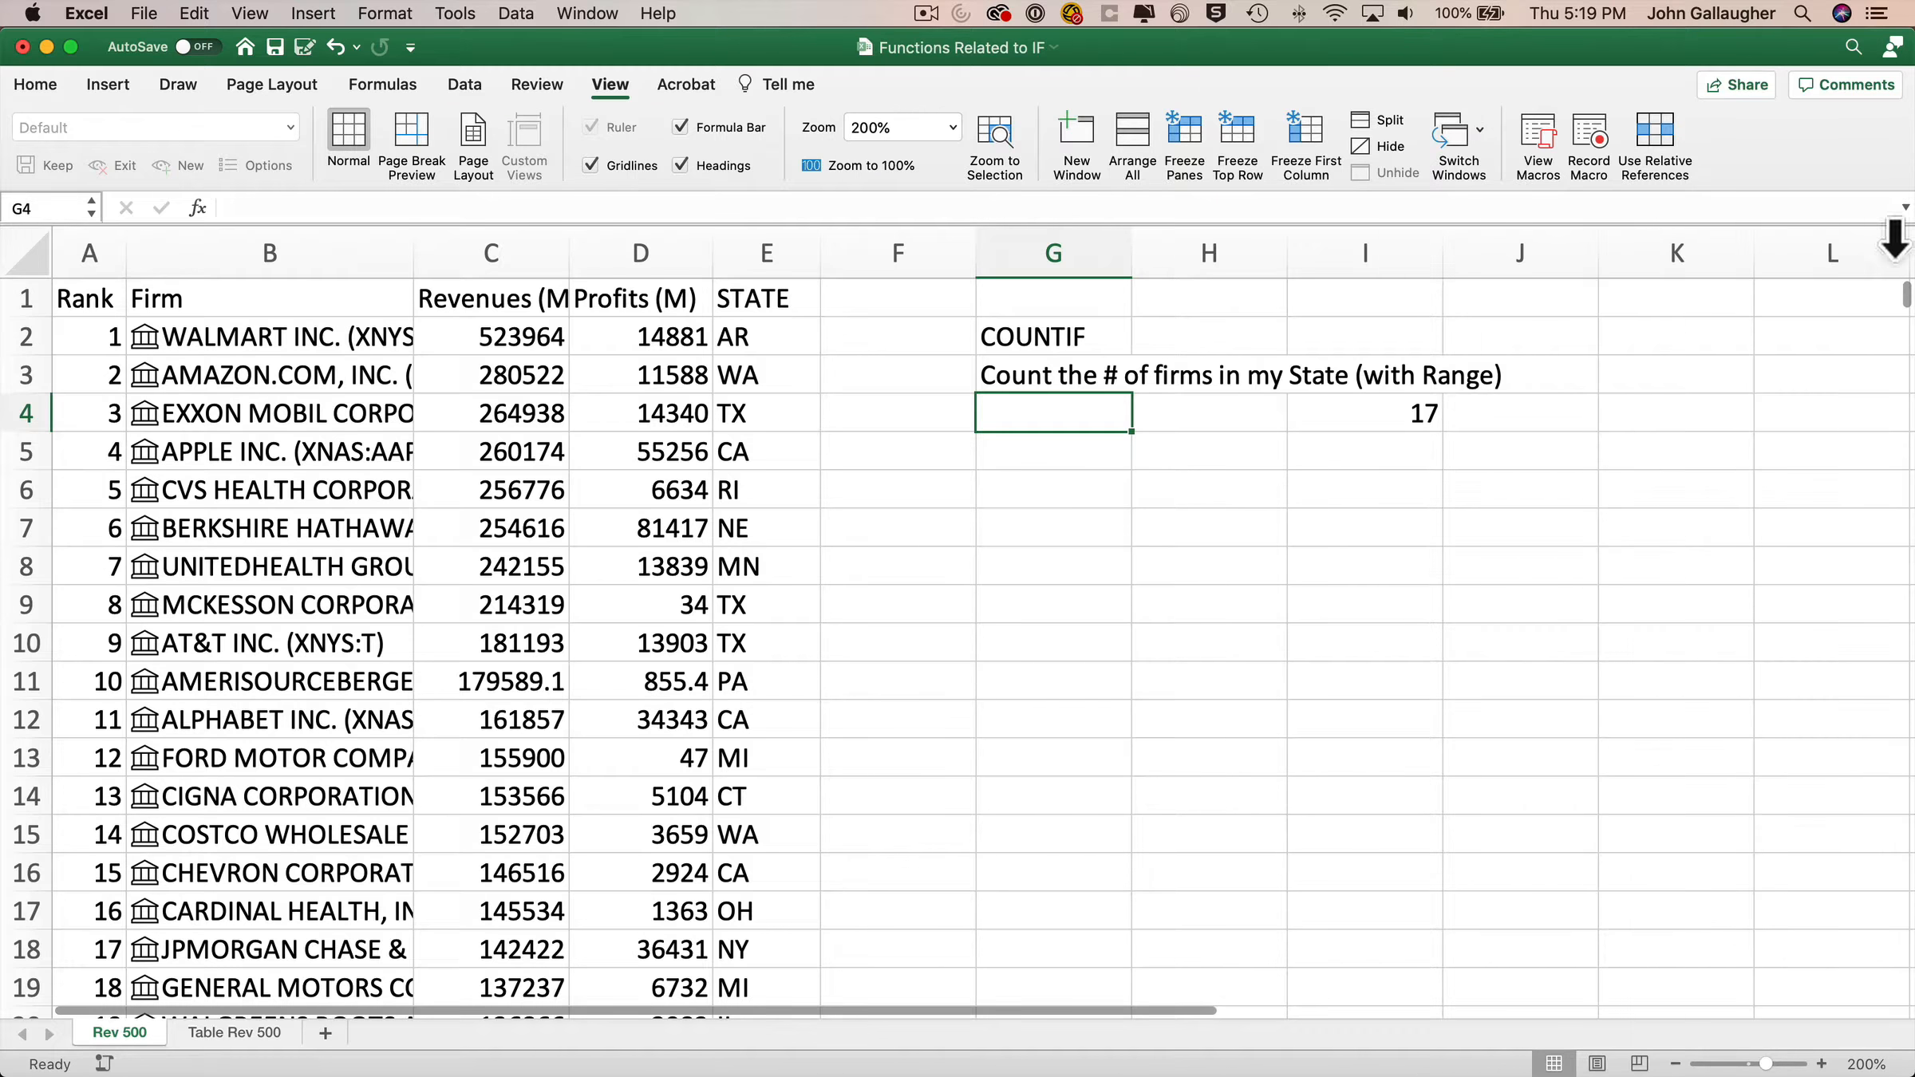
Step: Display the text of the COUNTIF formula from I4 in cell J4 using FORMULATEXT(I4)
left_click(1540, 411)
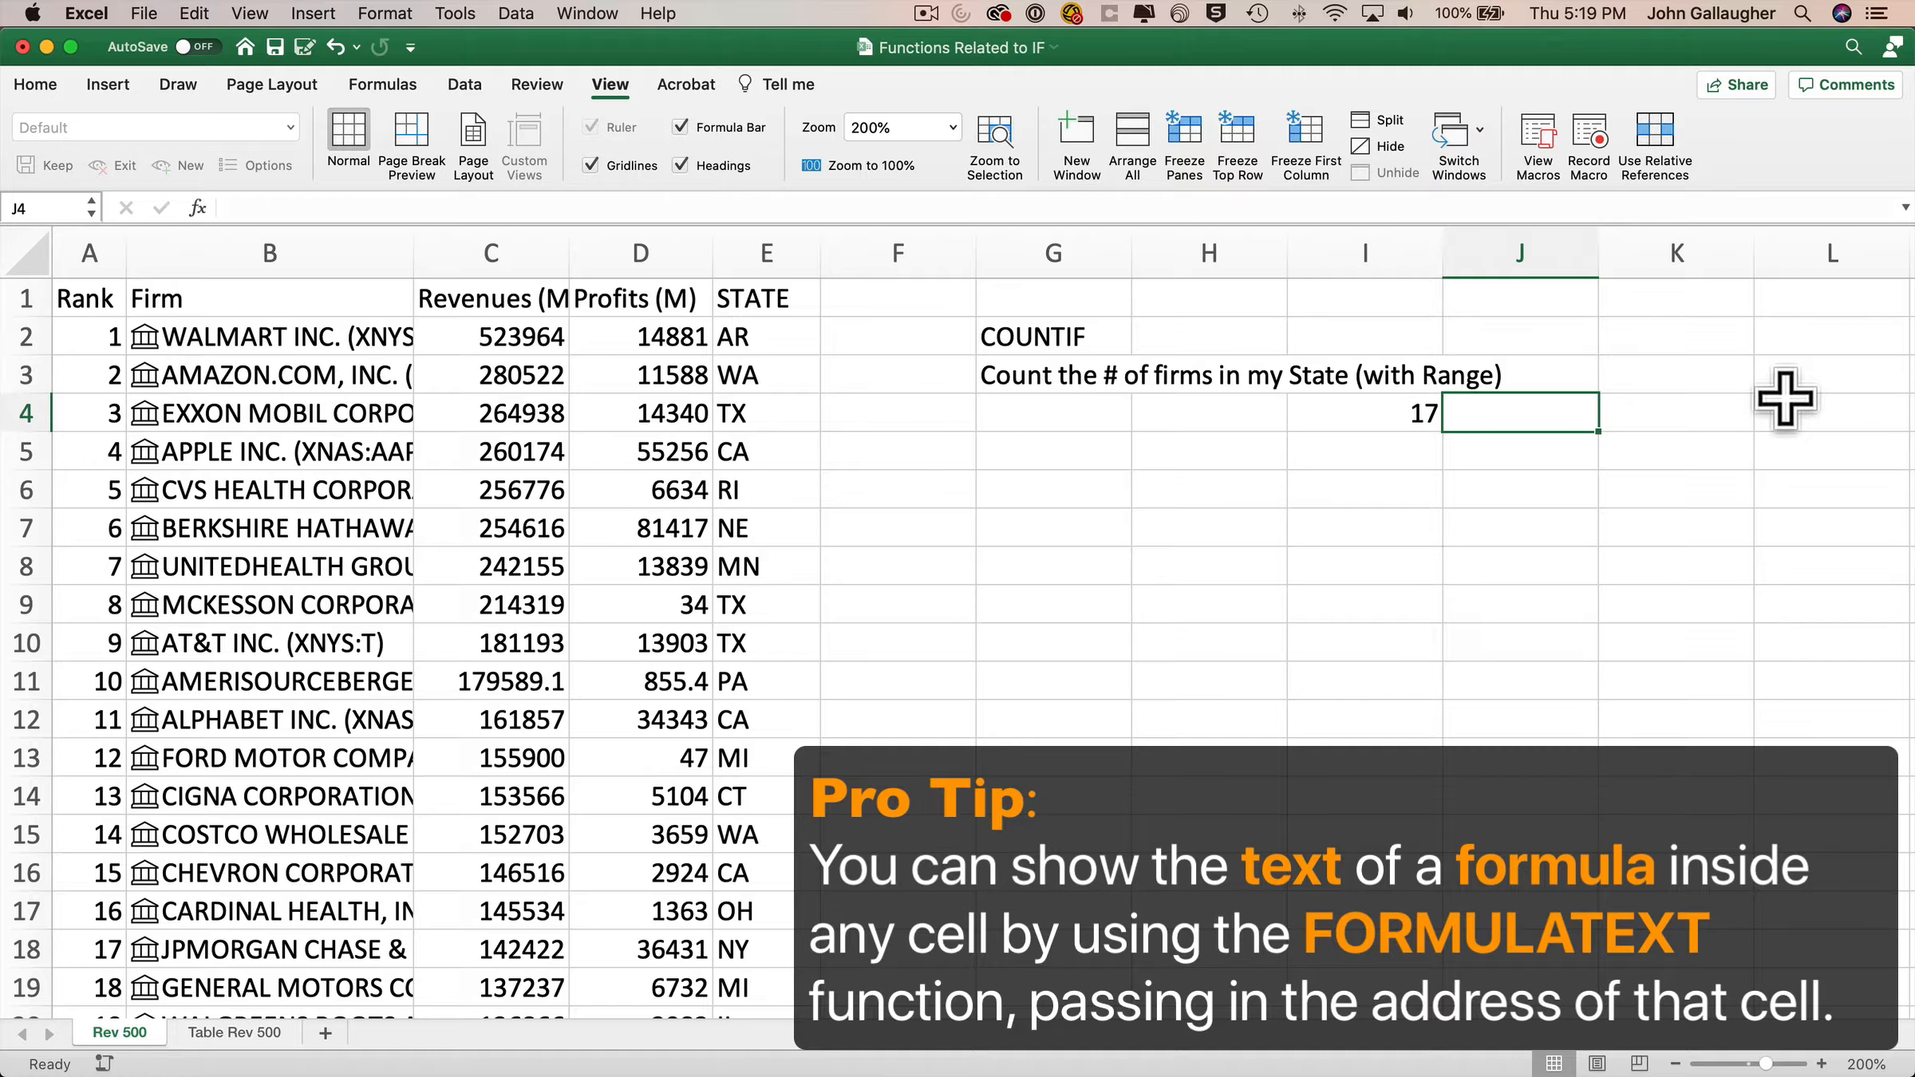
type("=FORMU")
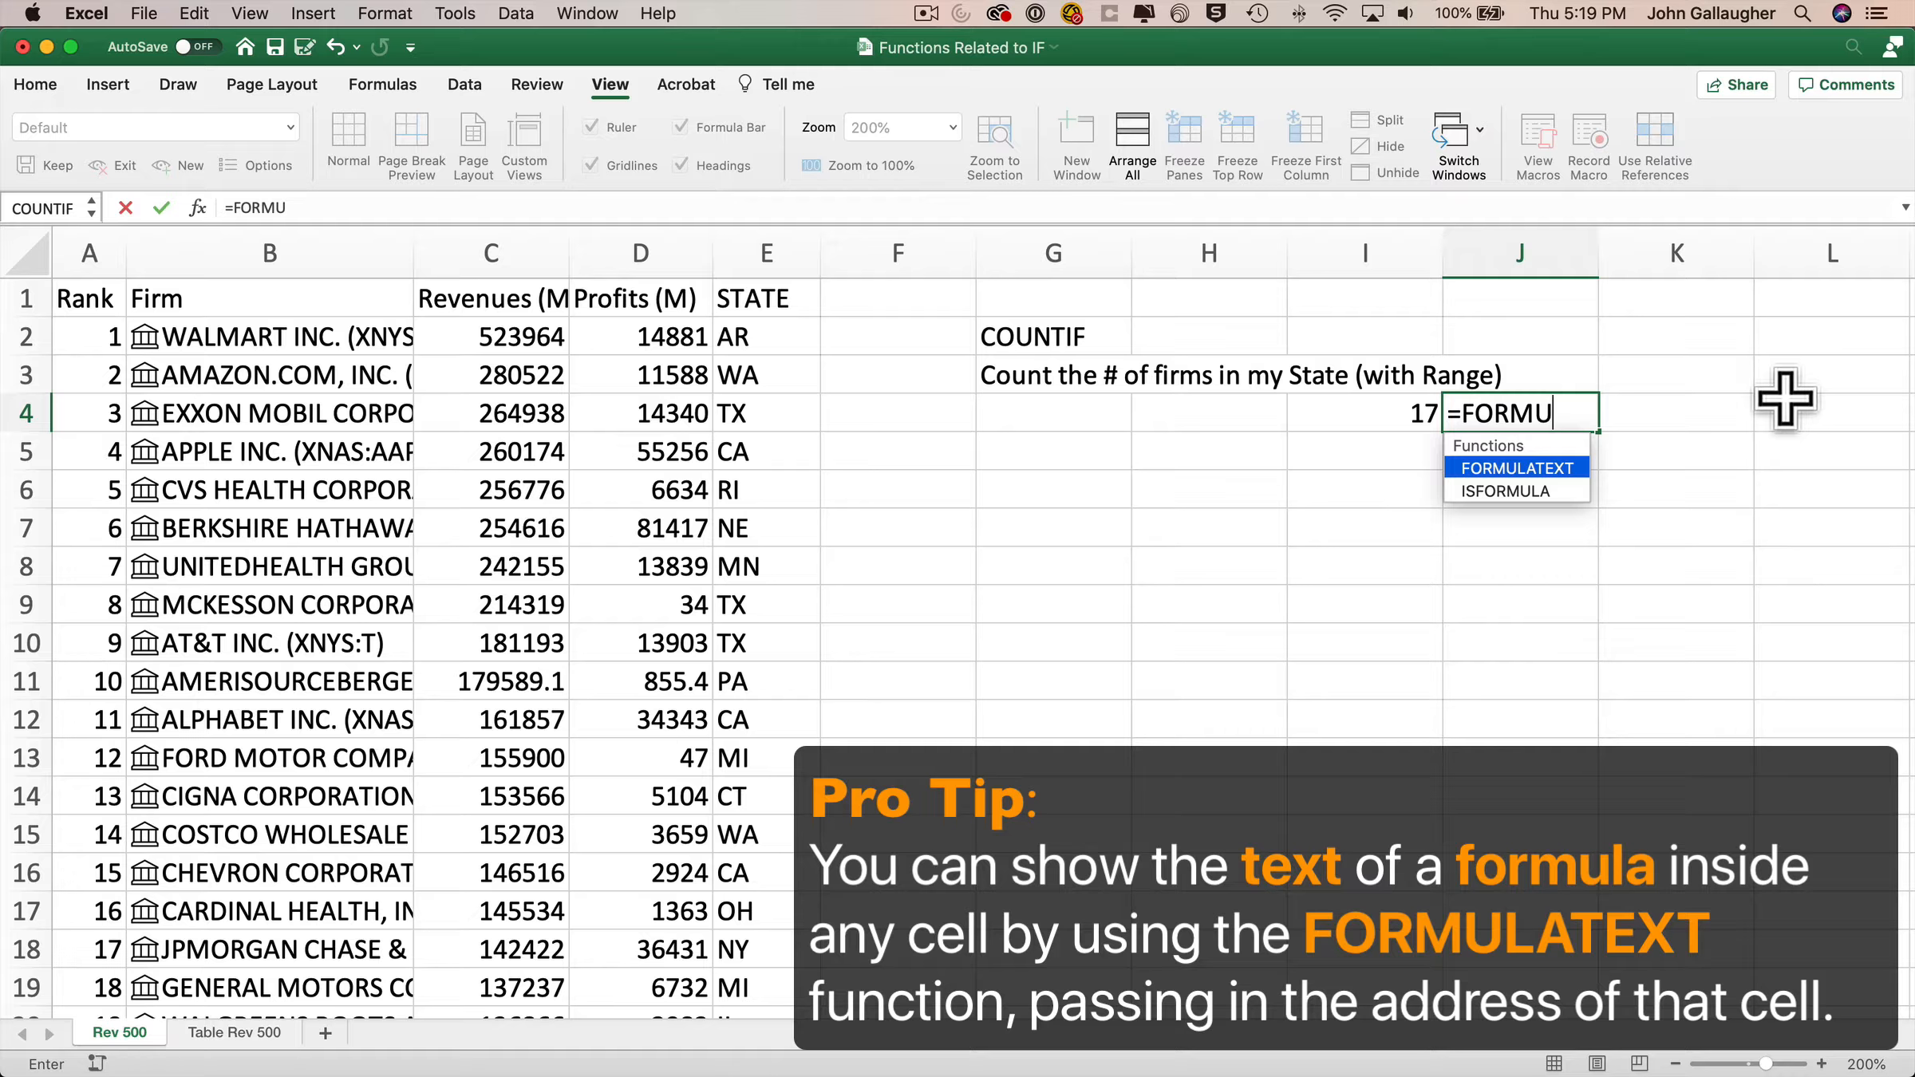
key("Tab")
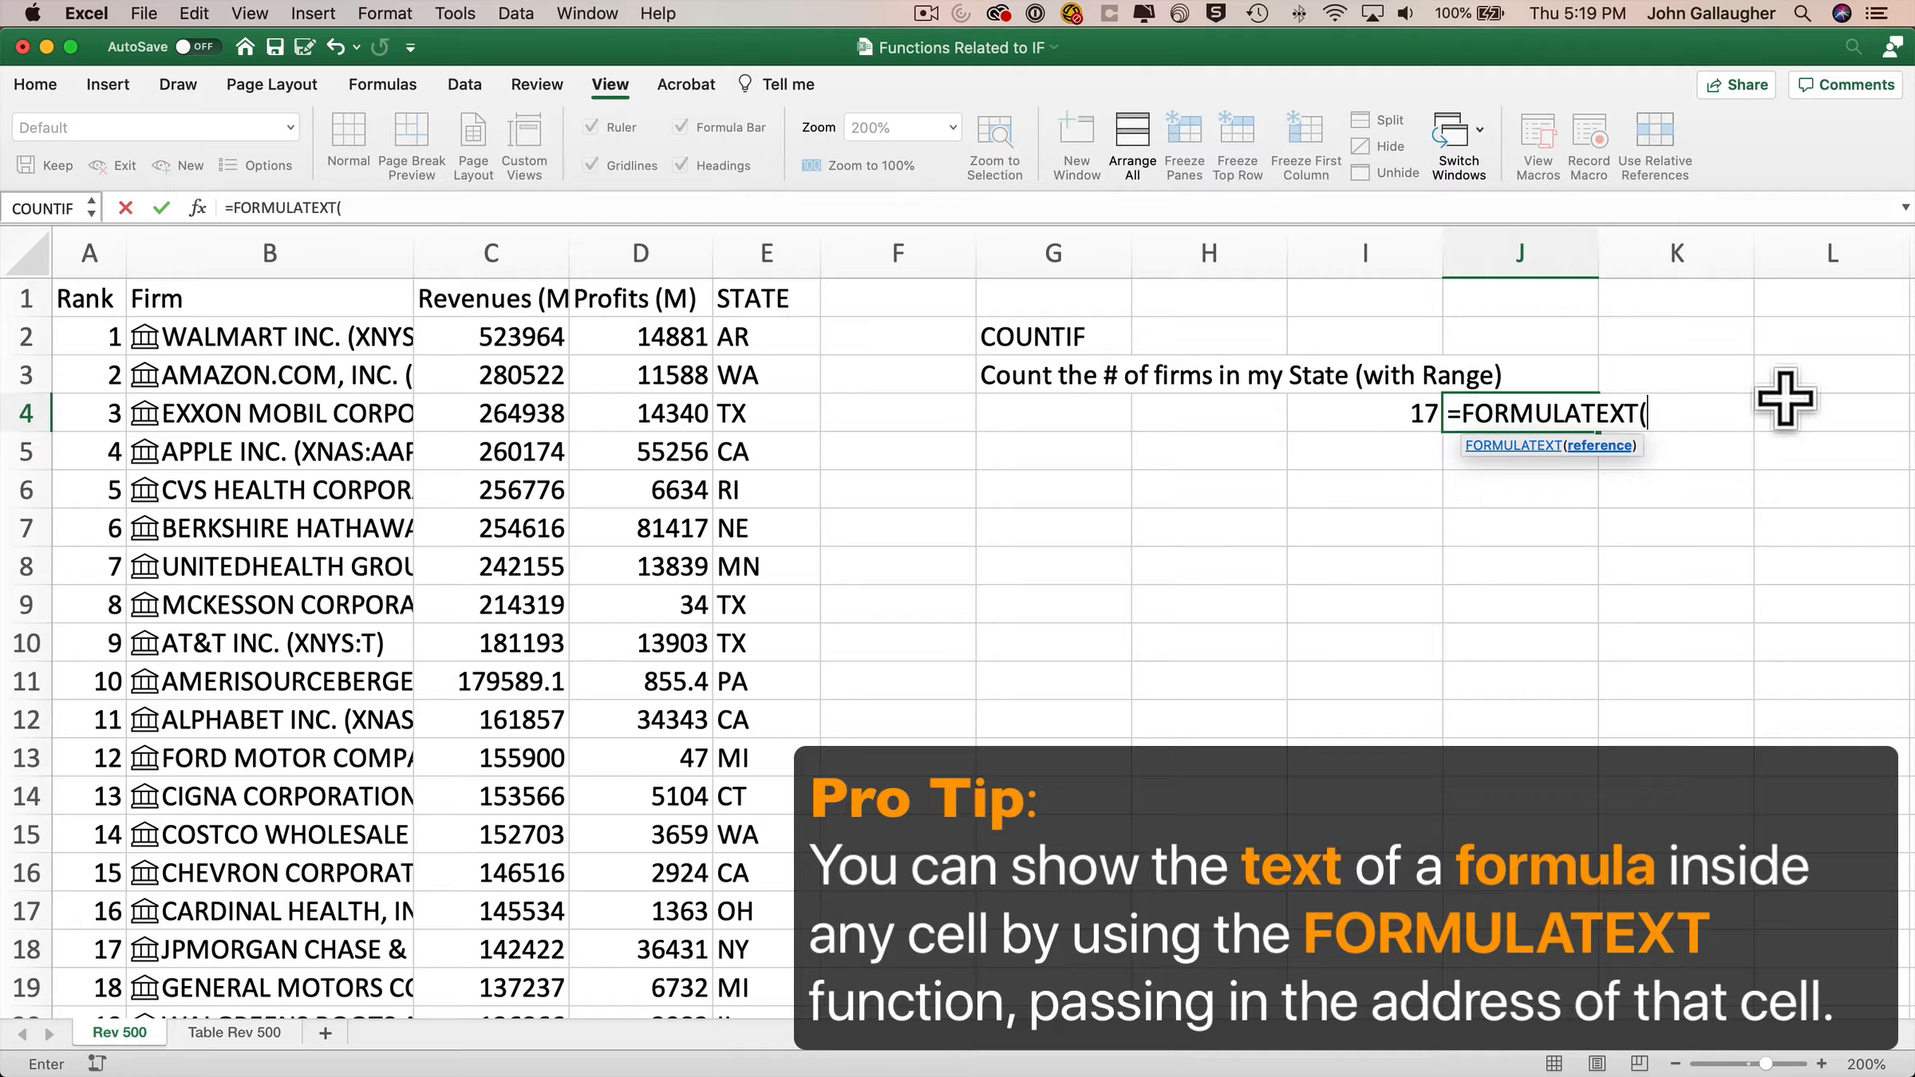
left_click(1424, 410)
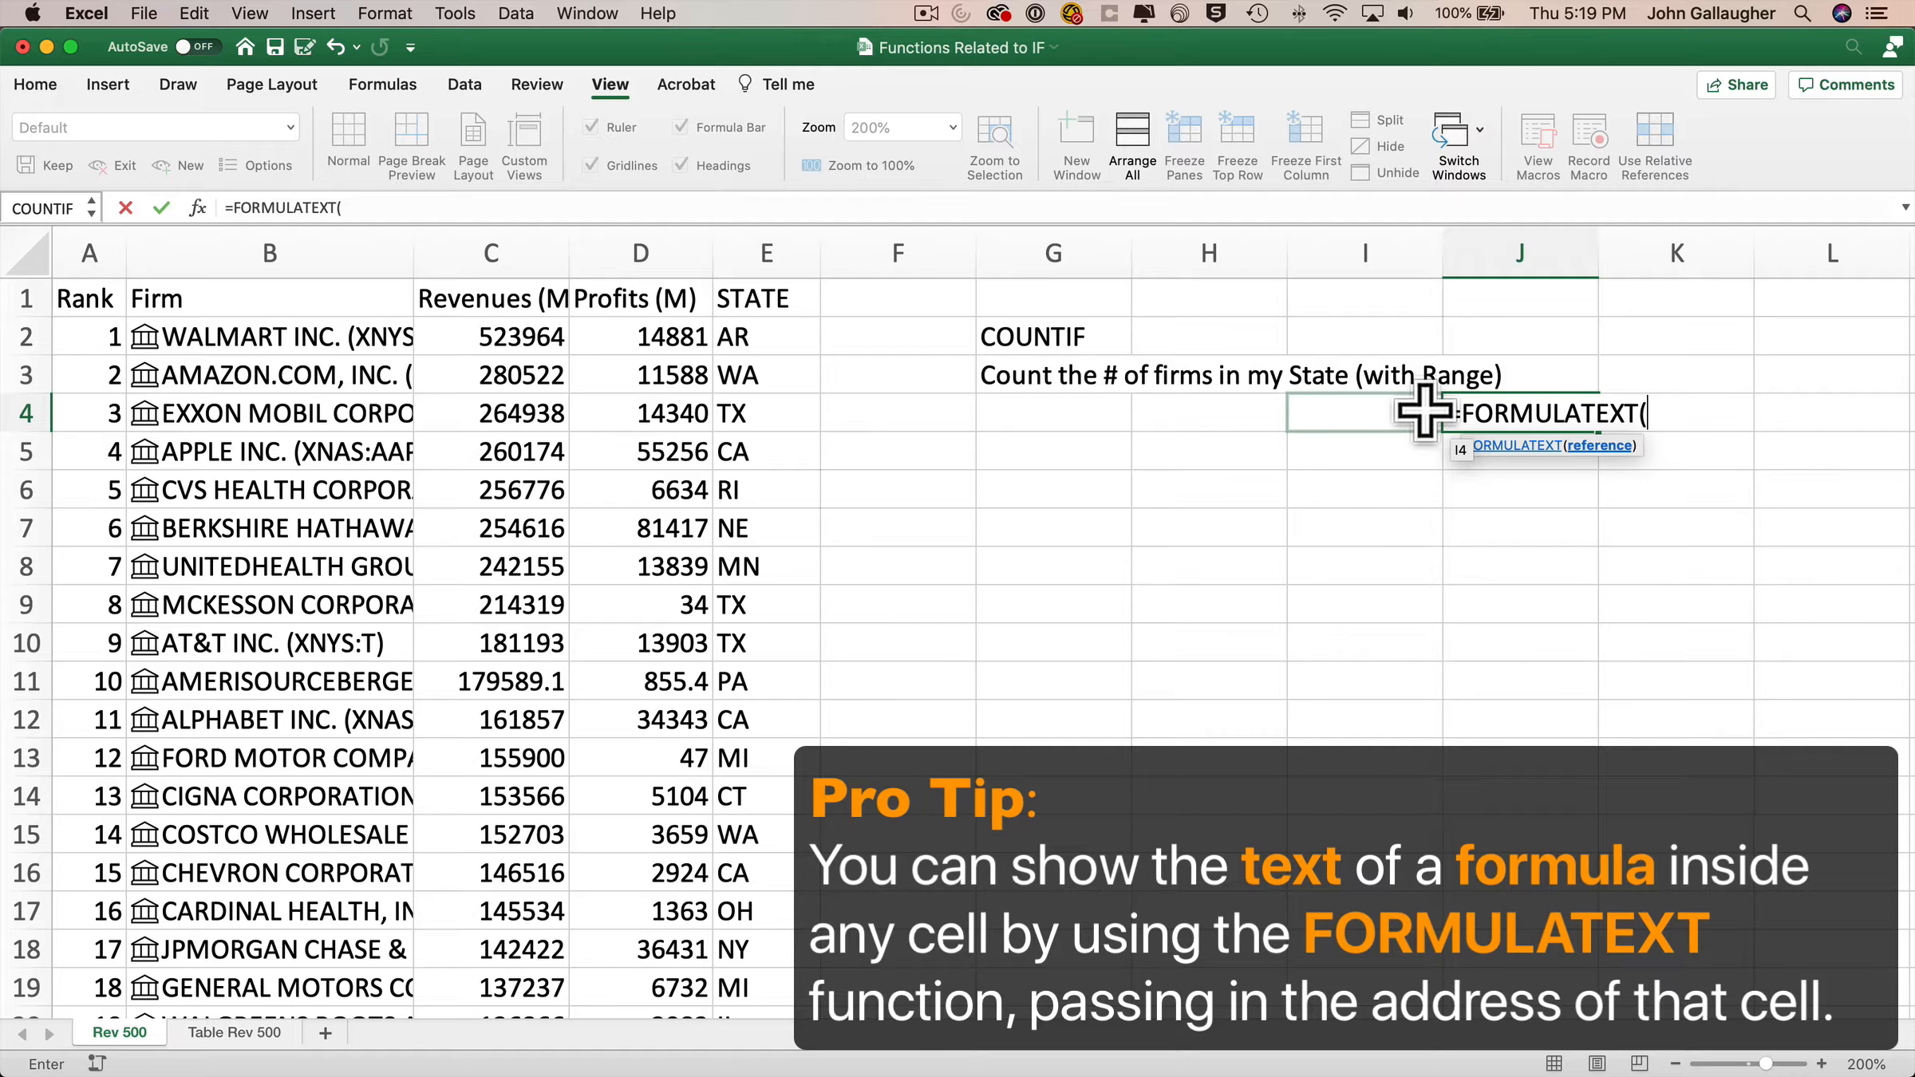
left_click(1424, 411)
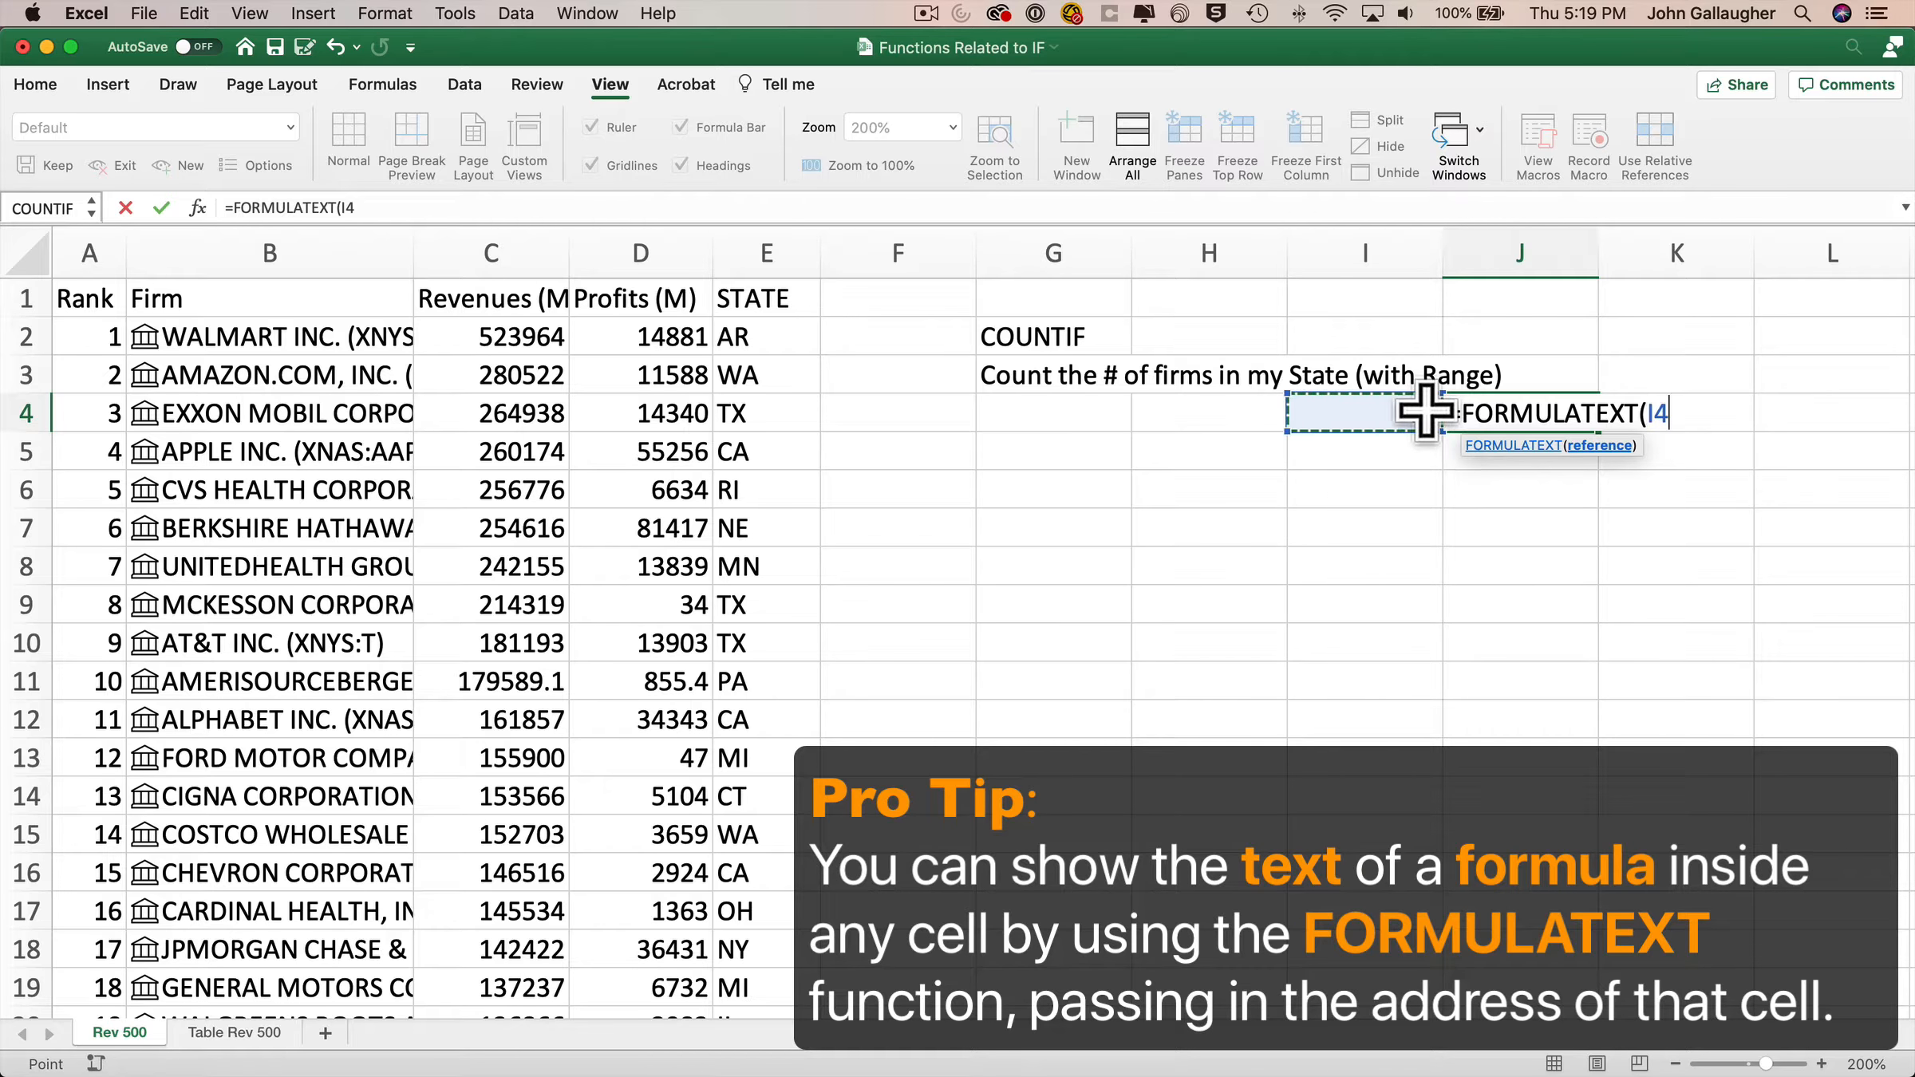
key("Return")
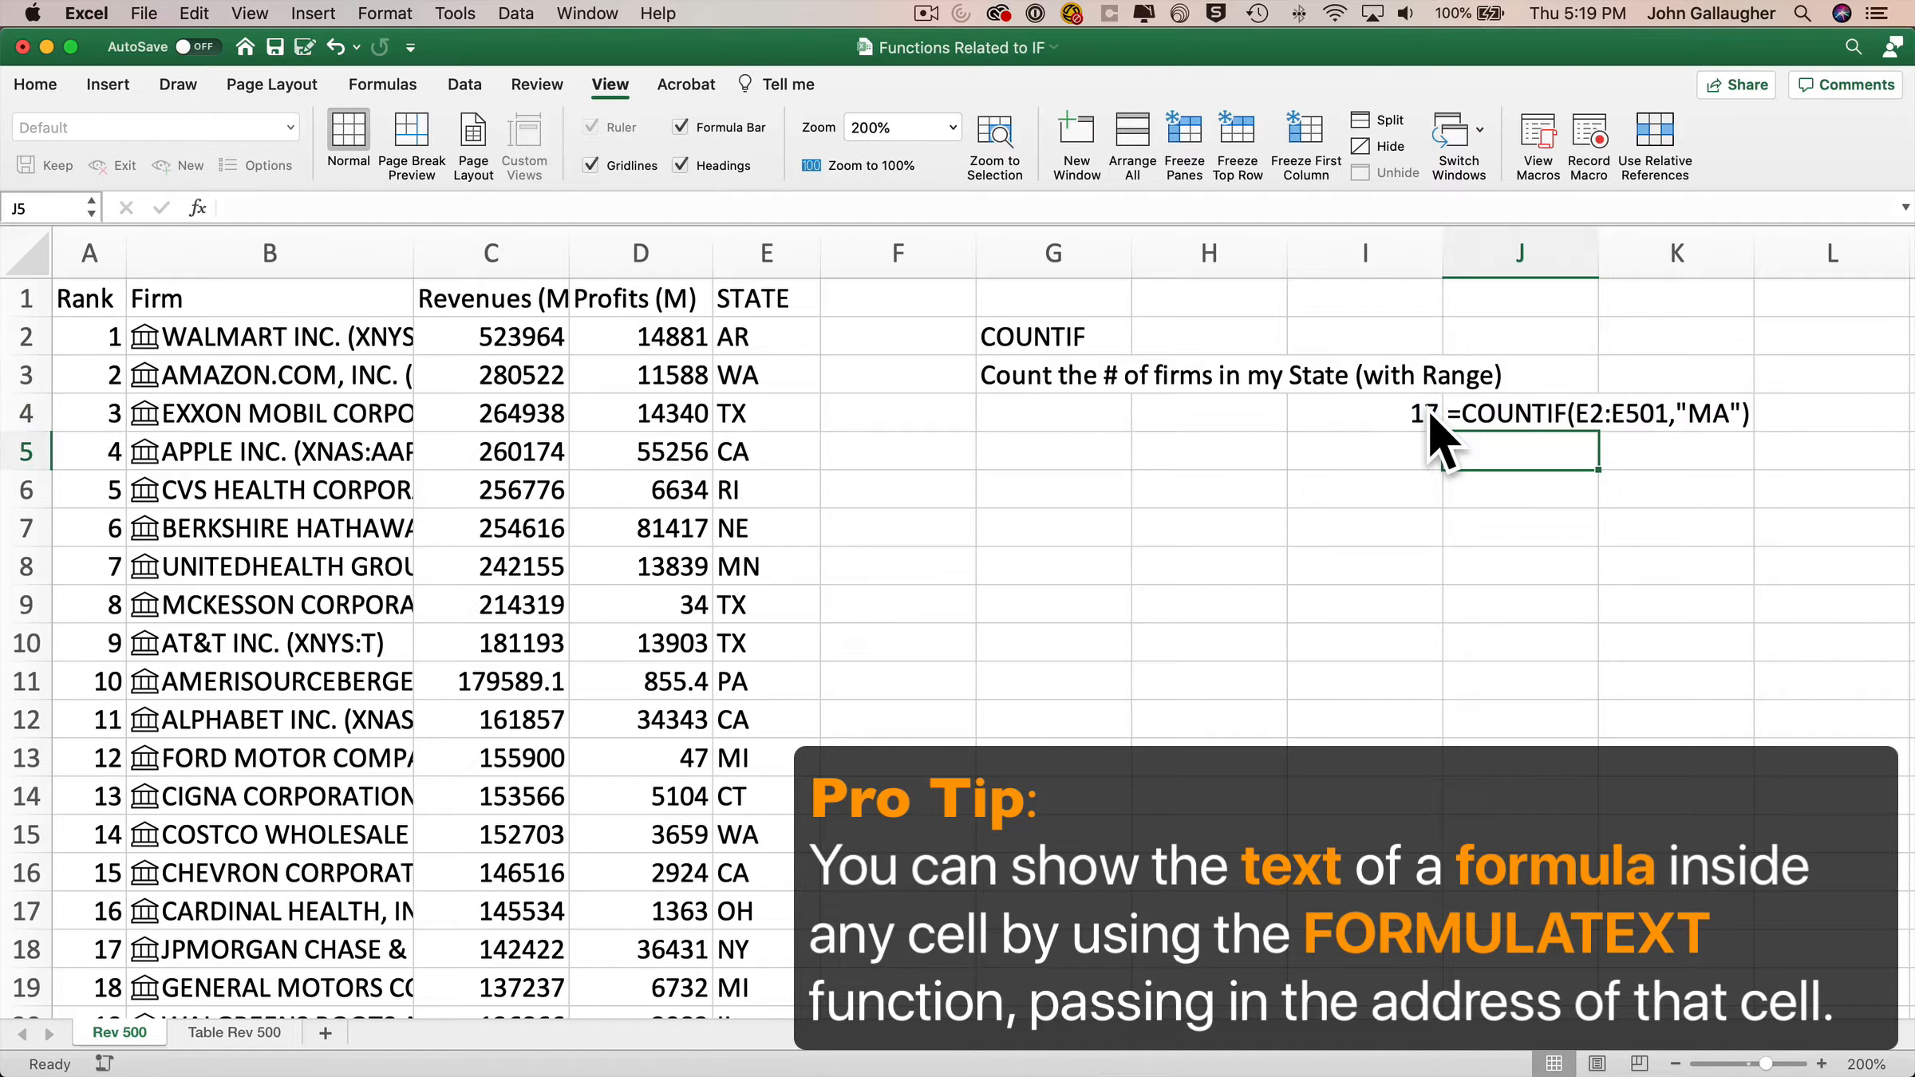
left_click(1488, 415)
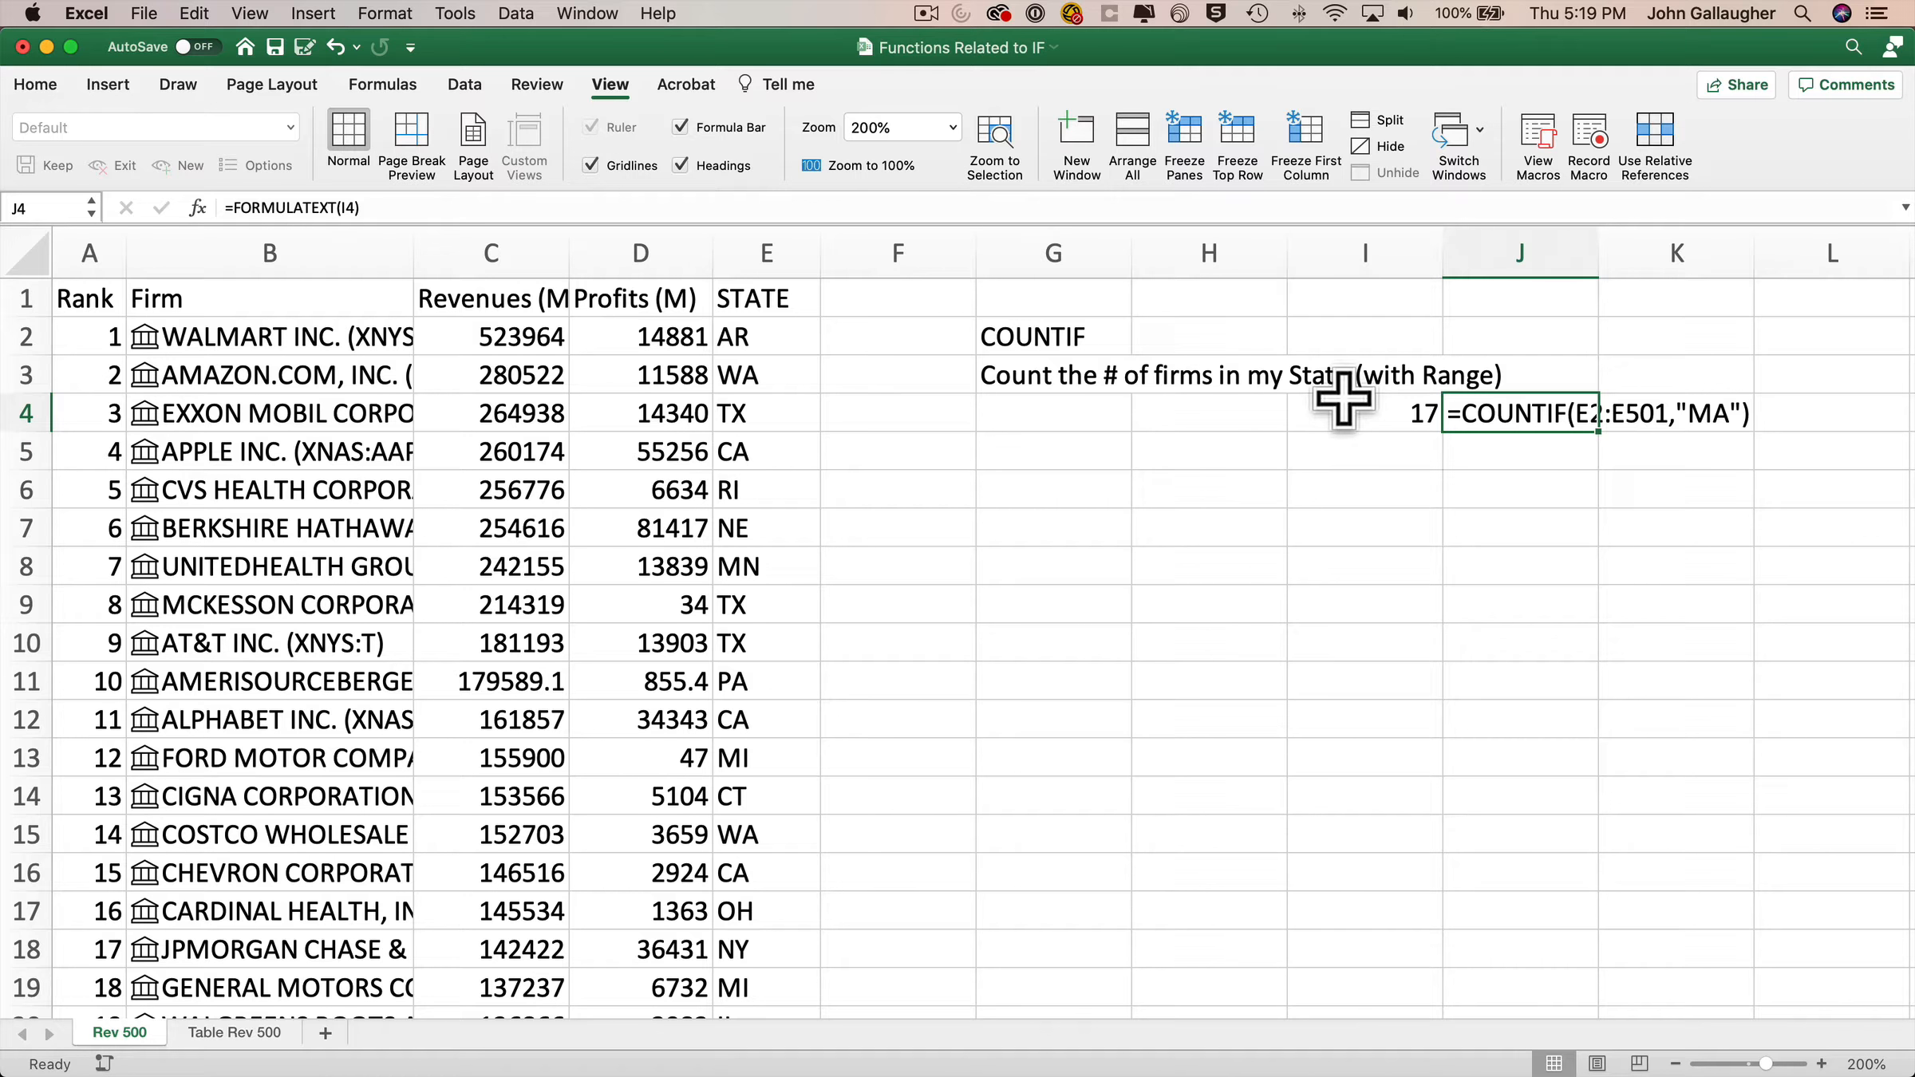
left_click(1368, 413)
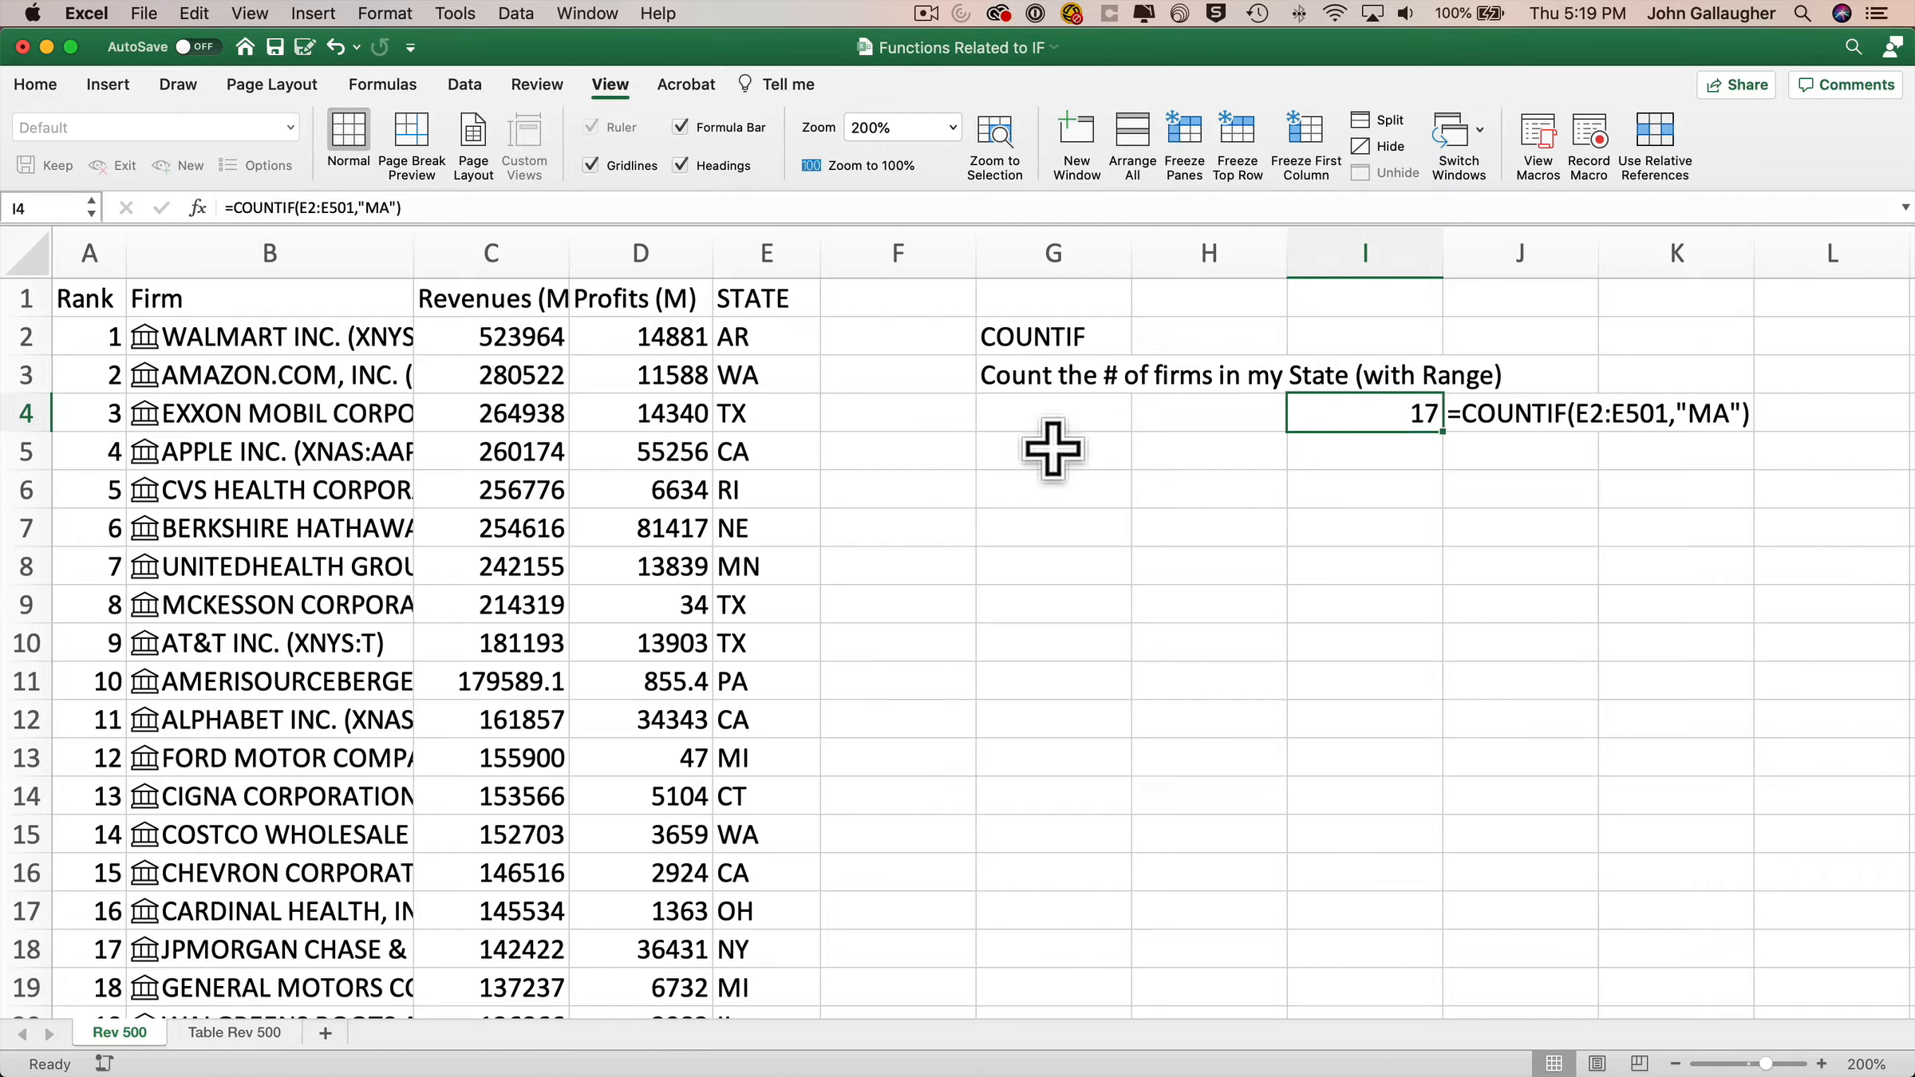
Step: Copy G3:I4 to the rows starting at G5 and change the copied label to "Count the # of firms in my State (with a Table)"
left_click_drag(1034, 382, 1373, 427)
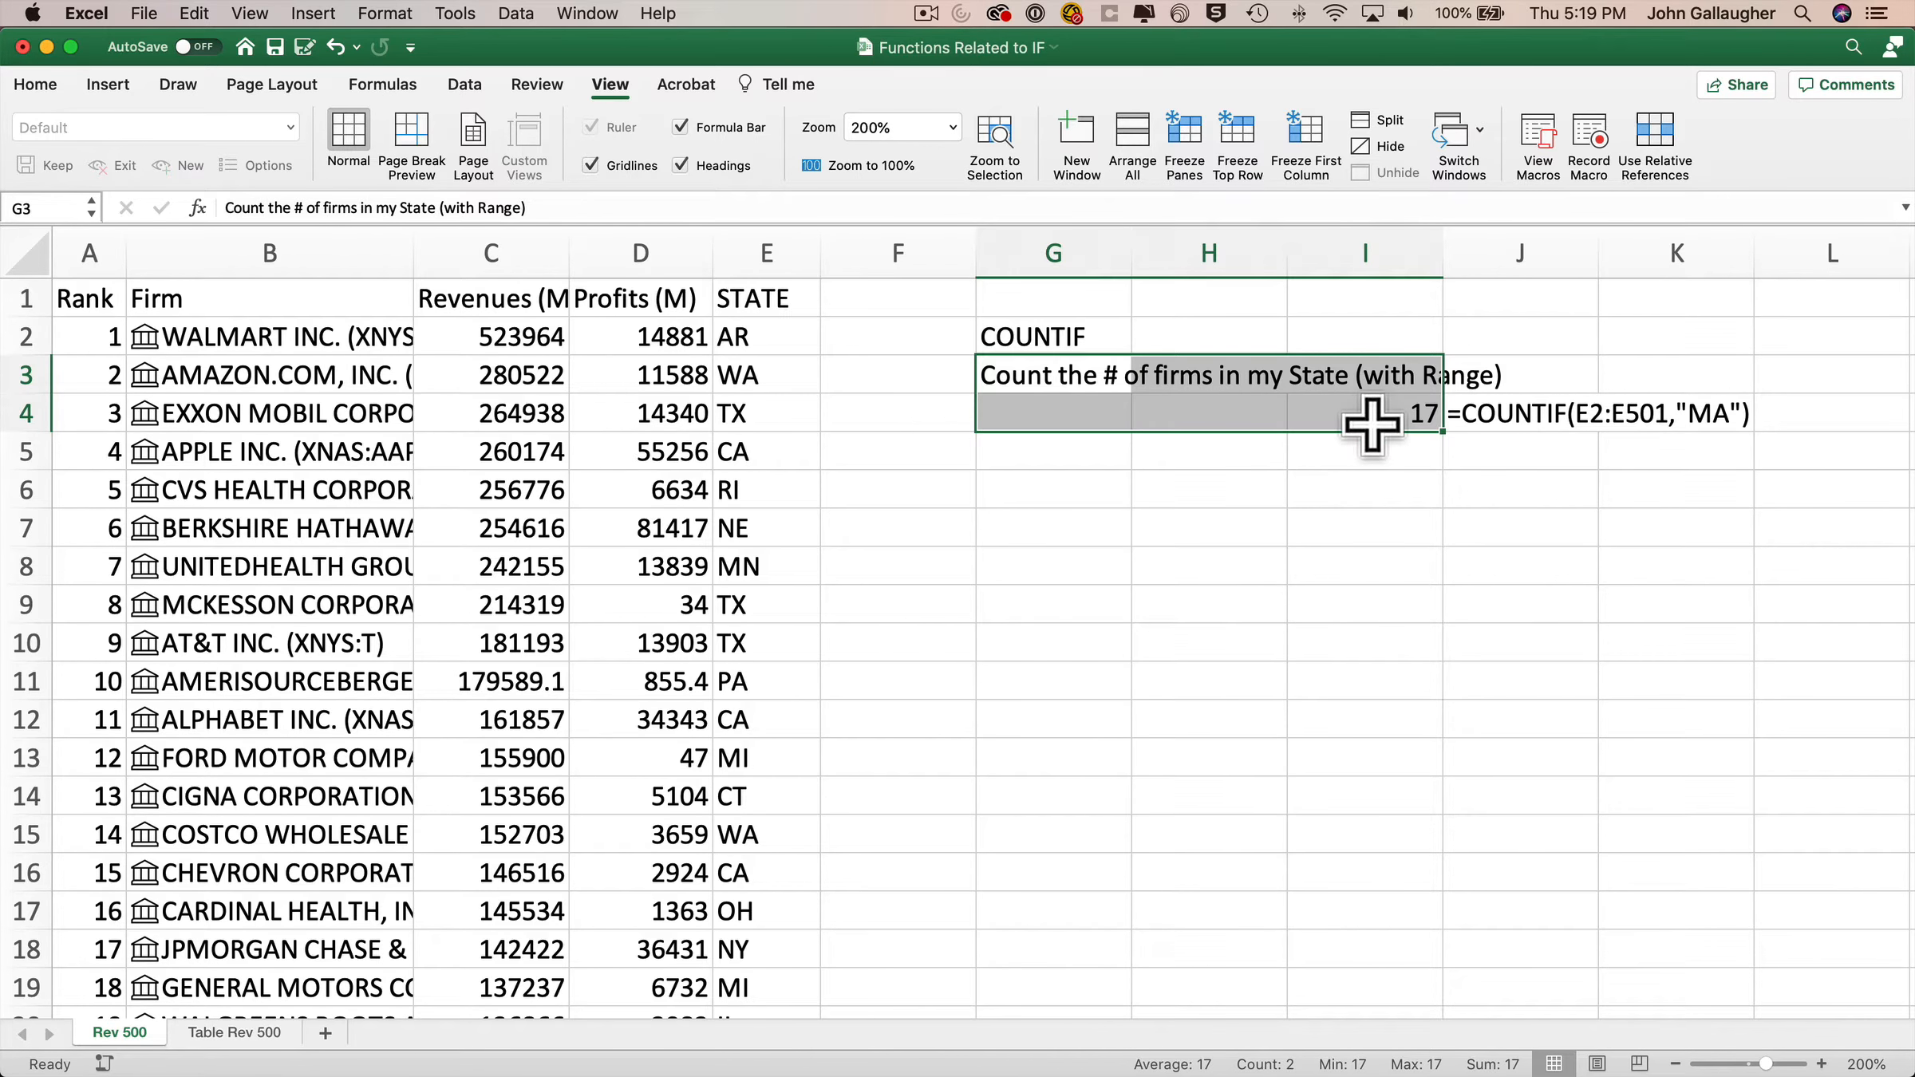
key("cmd+c")
left_click(1060, 454)
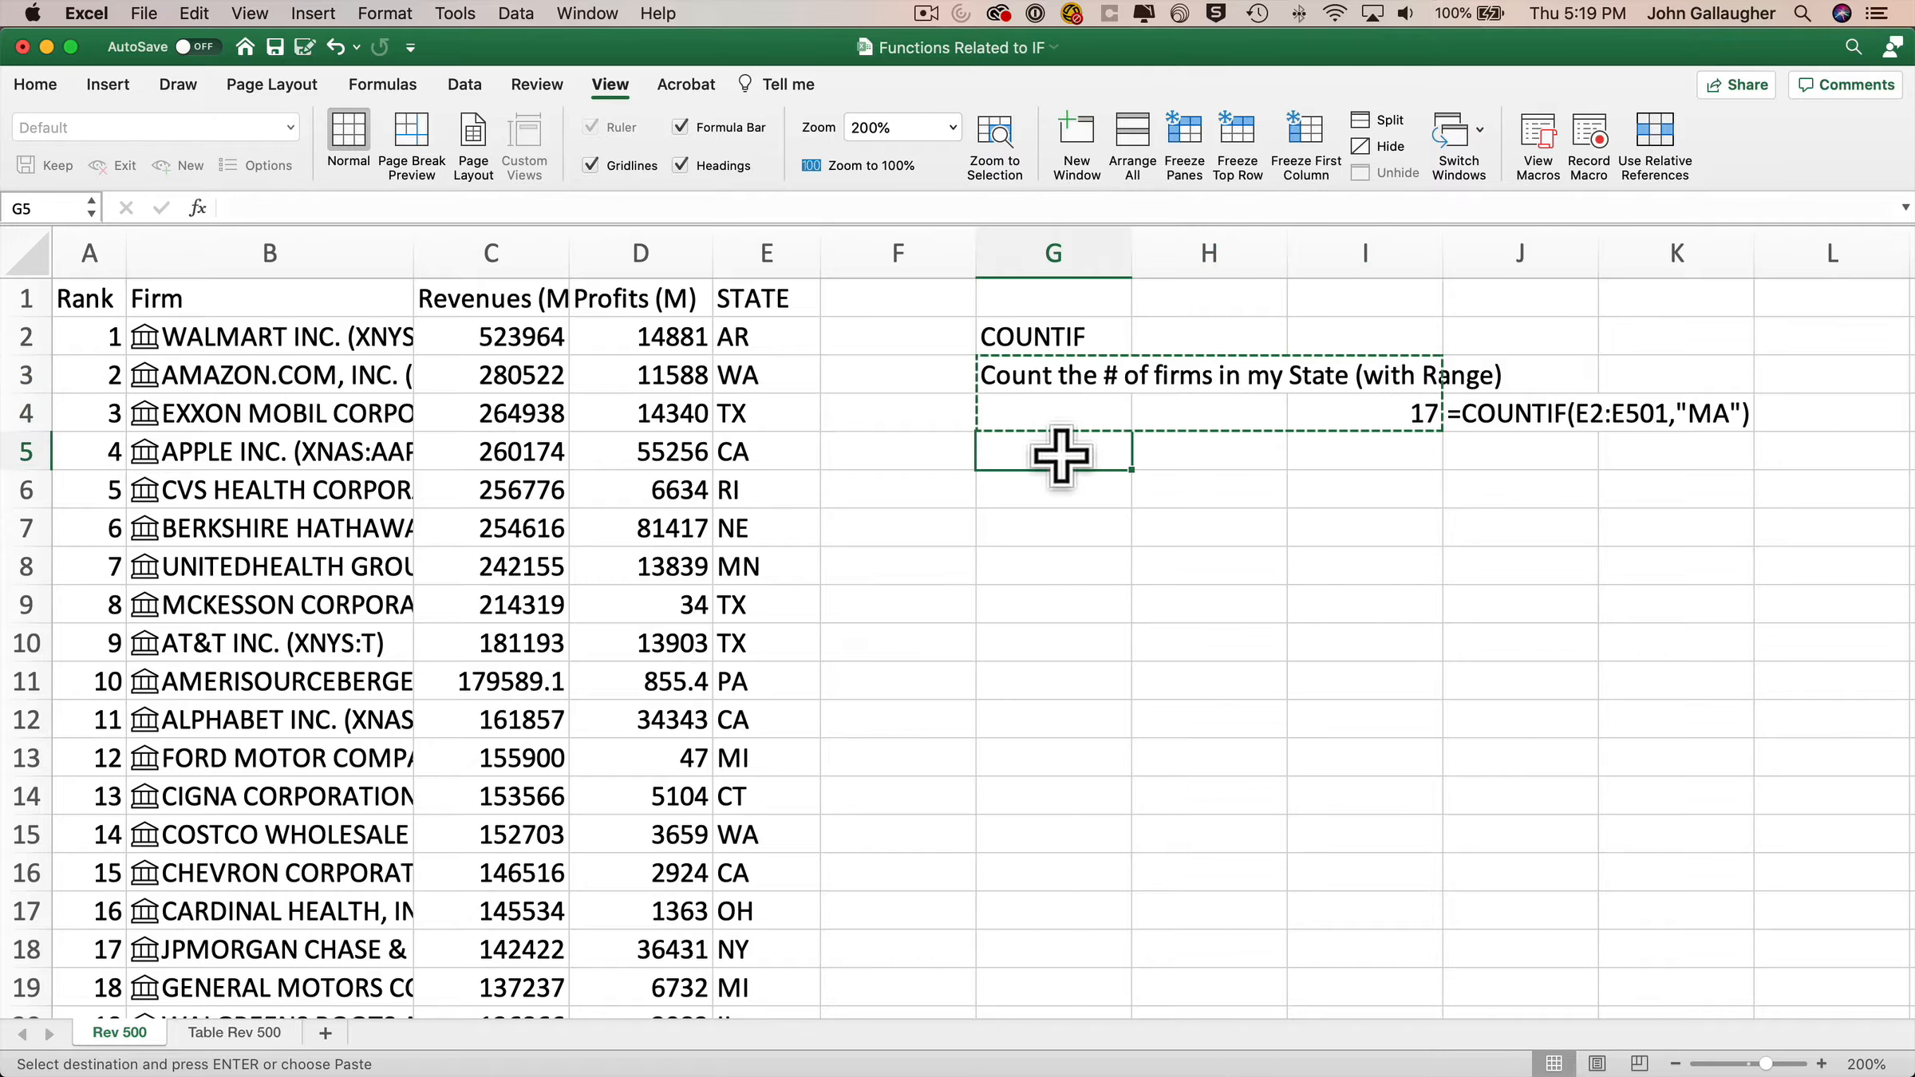
key("cmd+v")
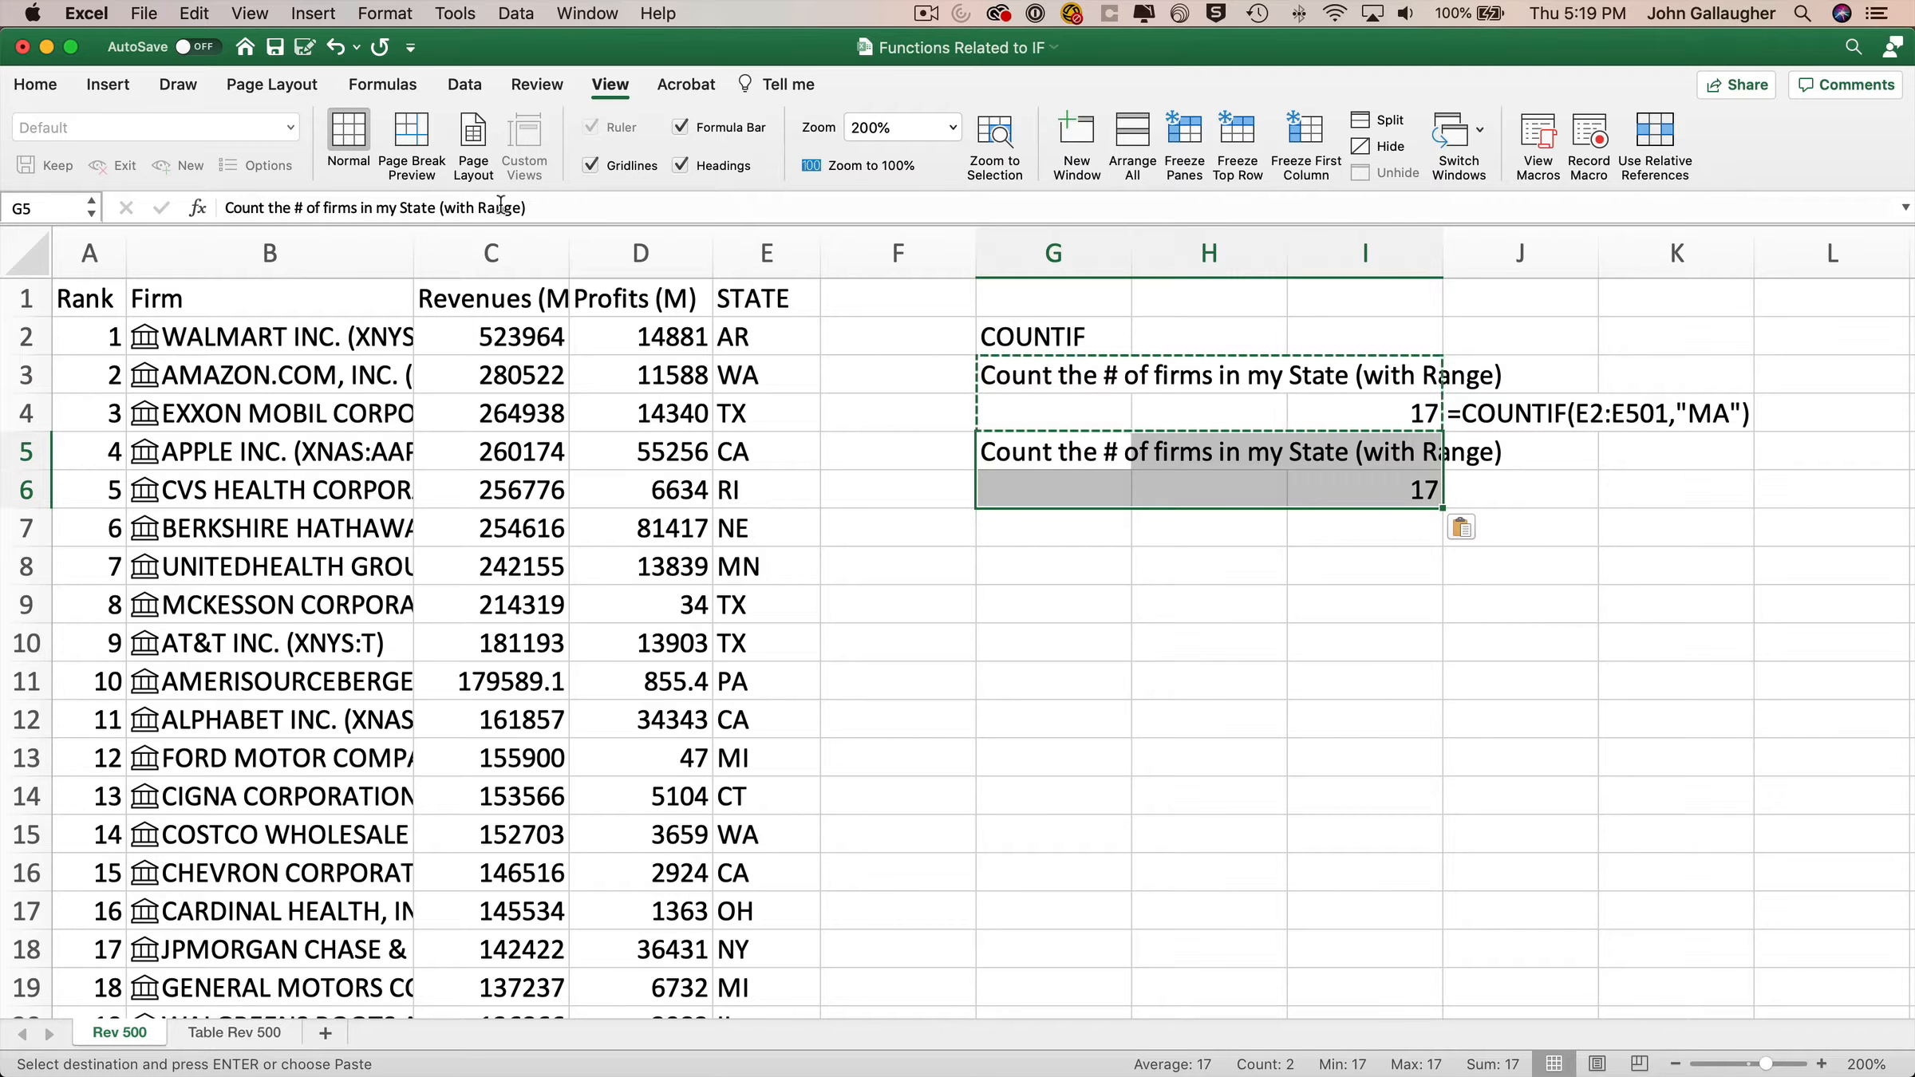
double_click(501, 207)
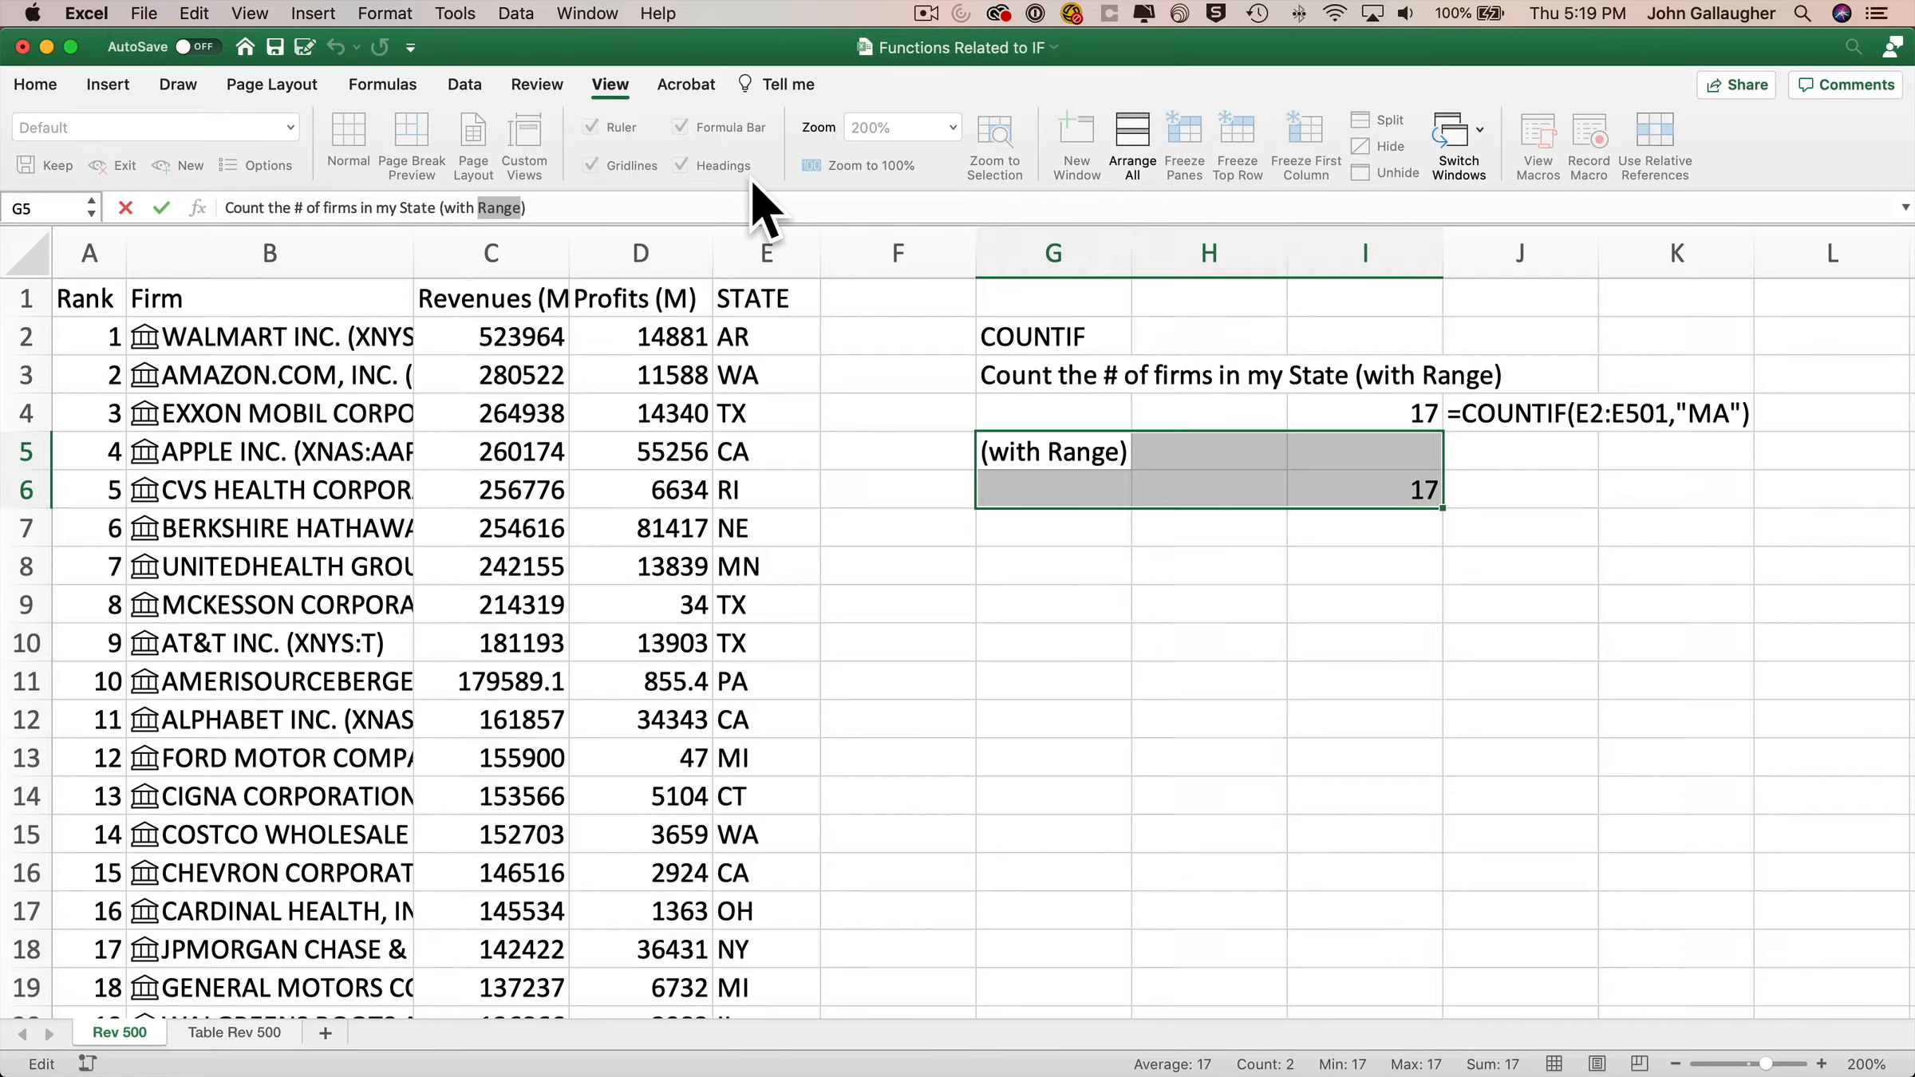
type("a Table")
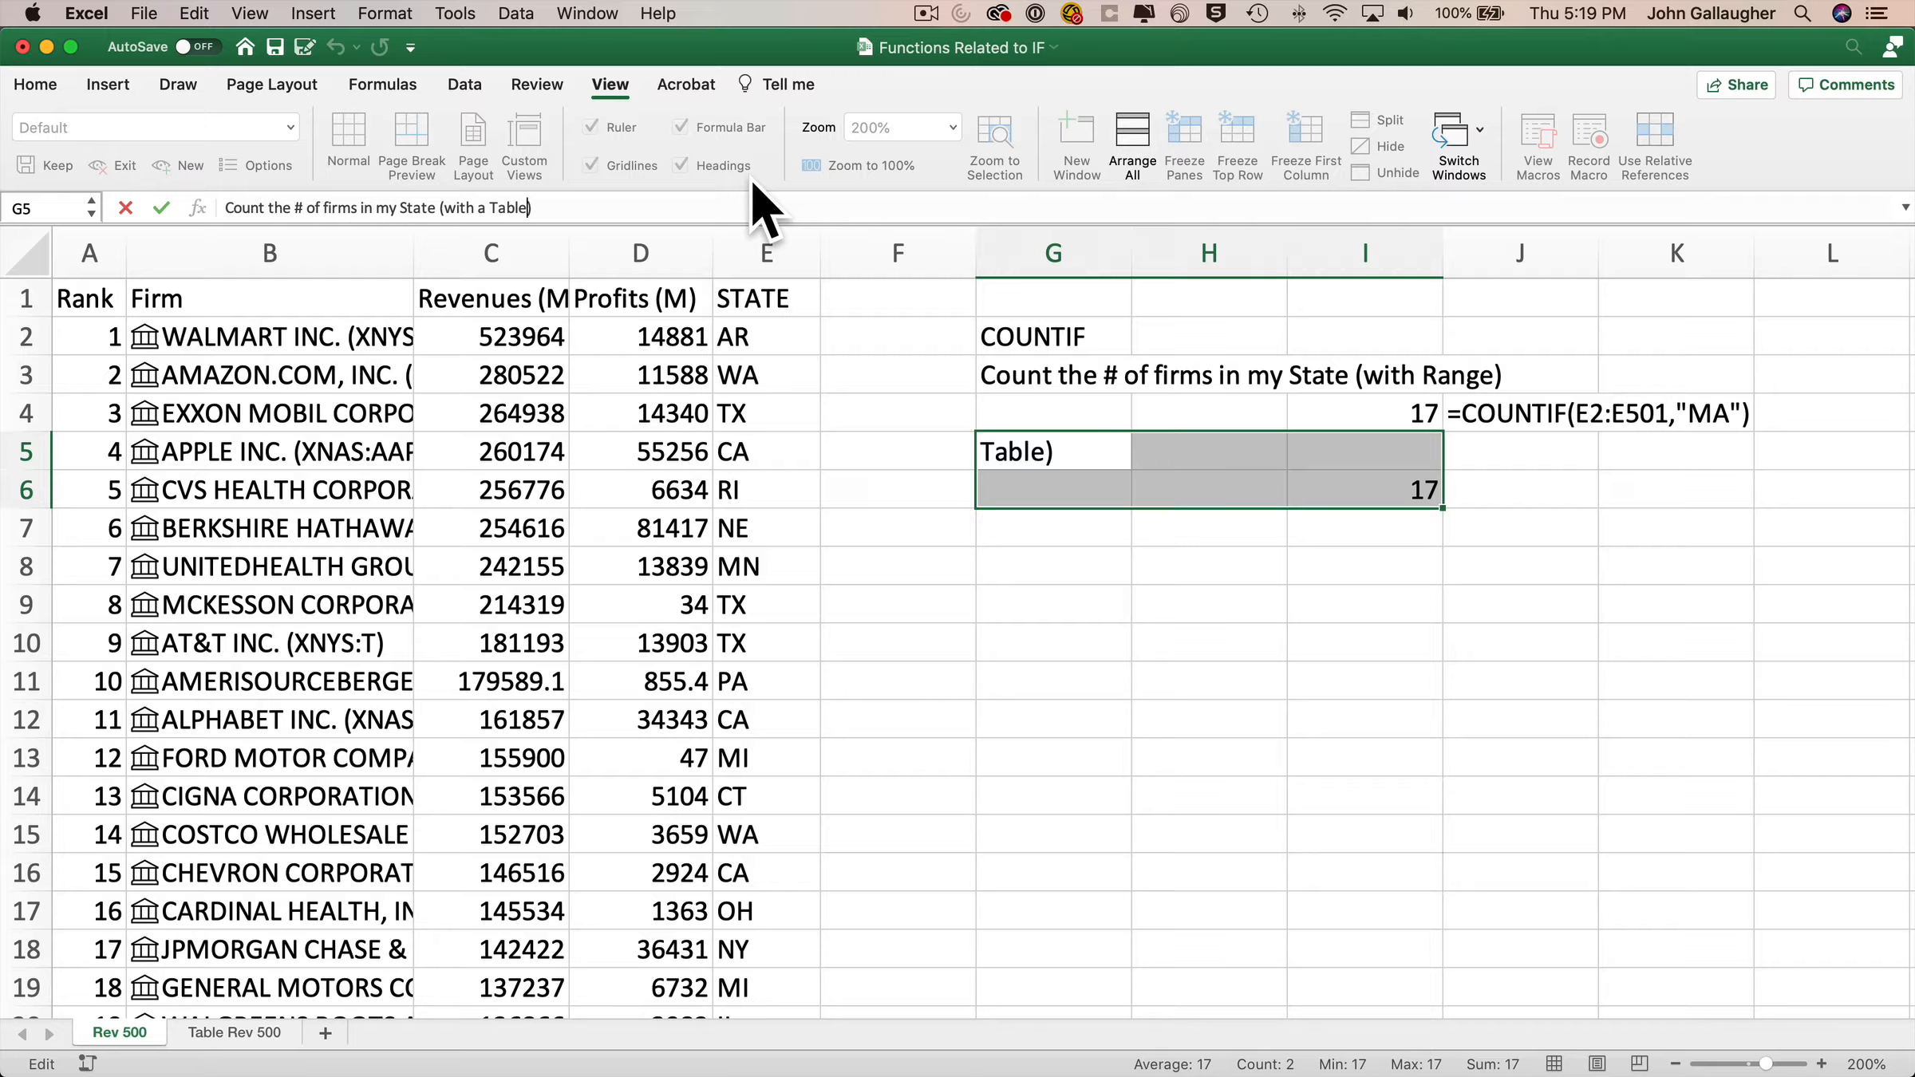
key("Tab")
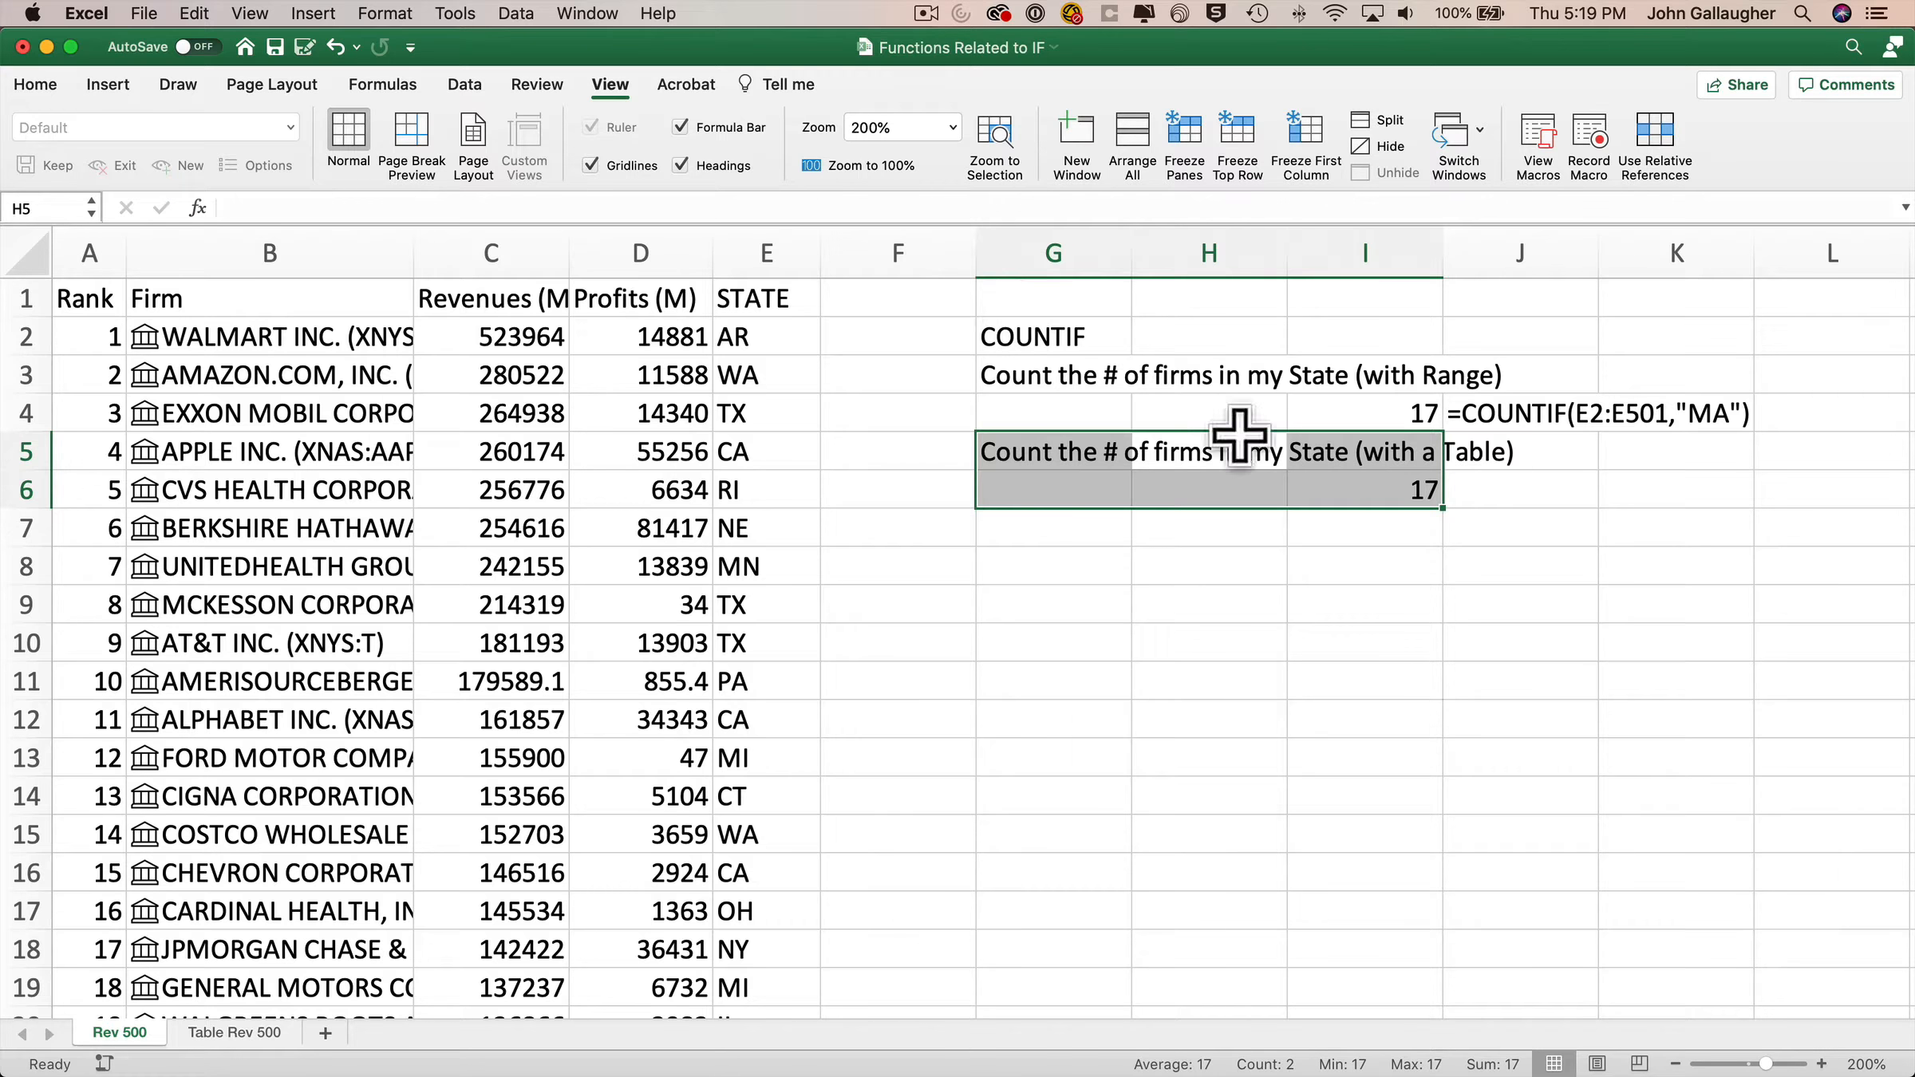
left_click(1368, 496)
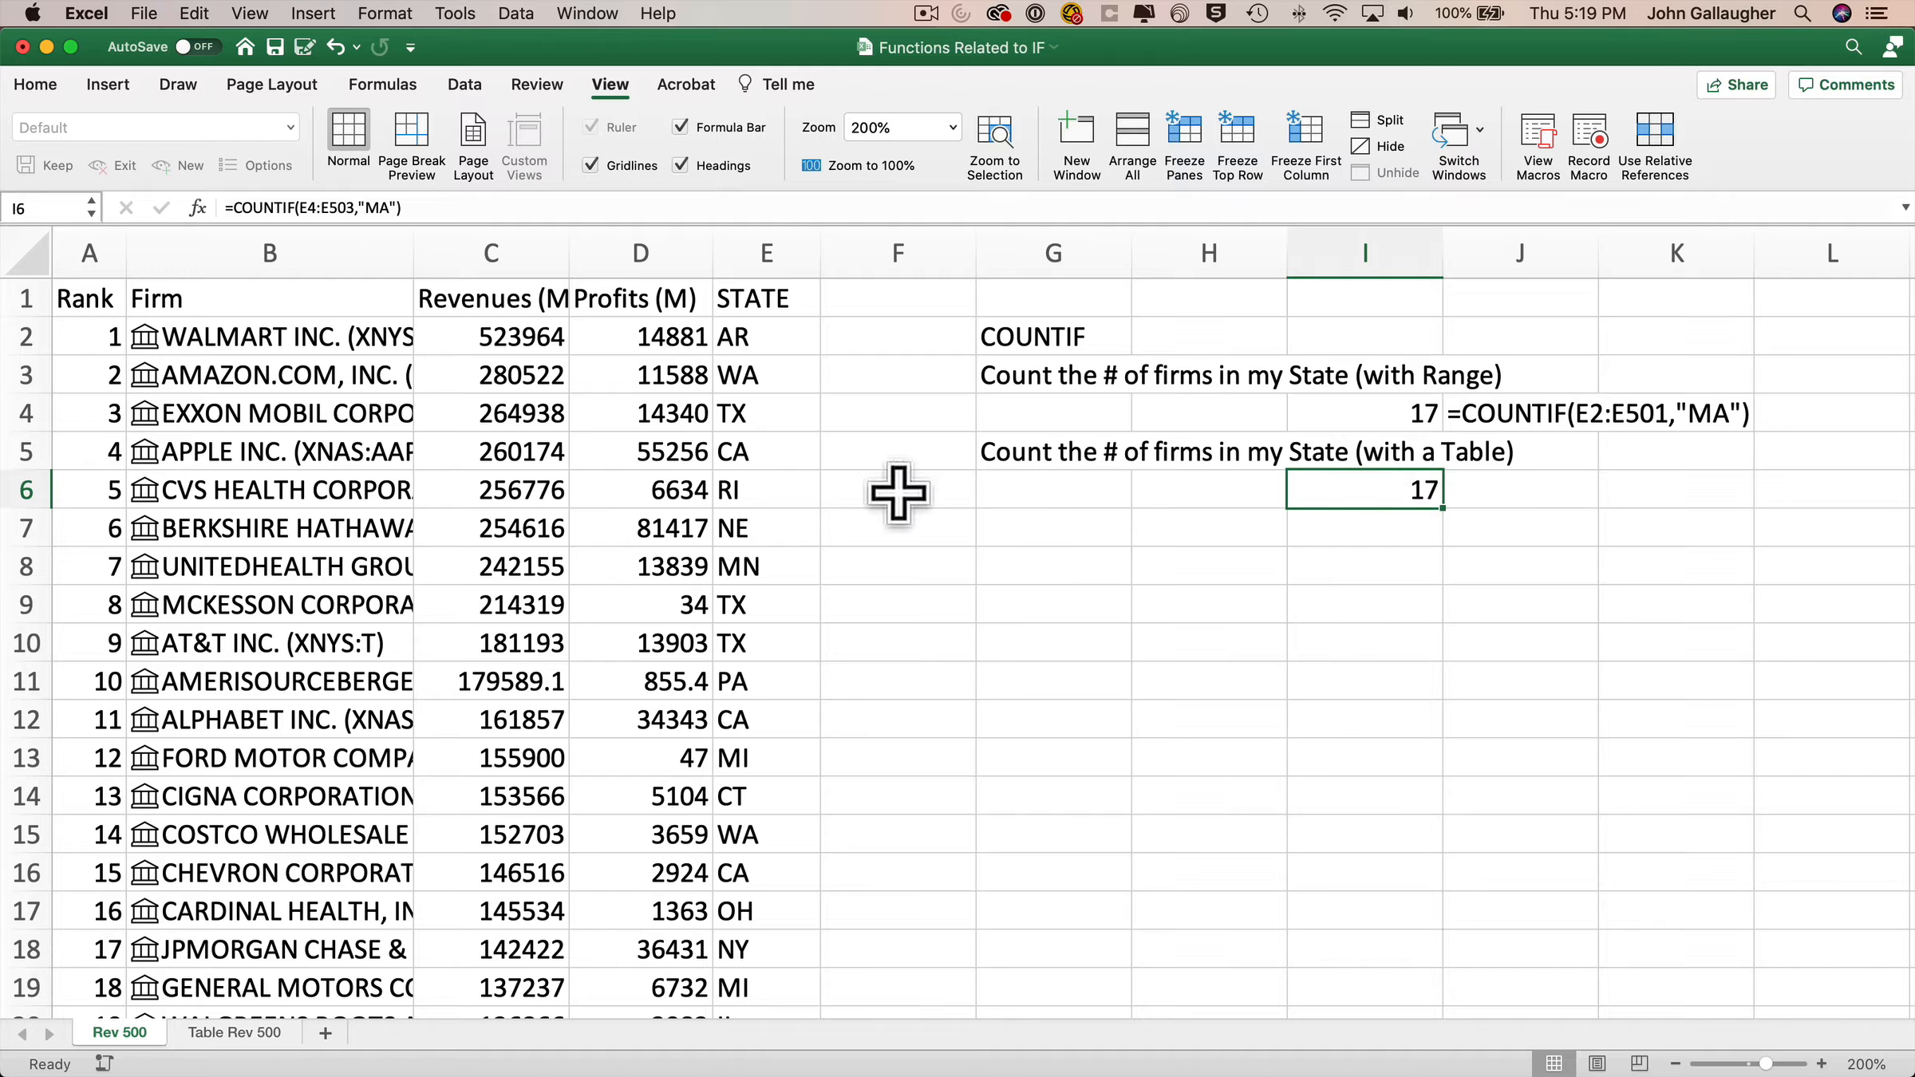
Step: Convert the firm data in A1:E501 on Rev 500 into a table with headers
left_click(532, 530)
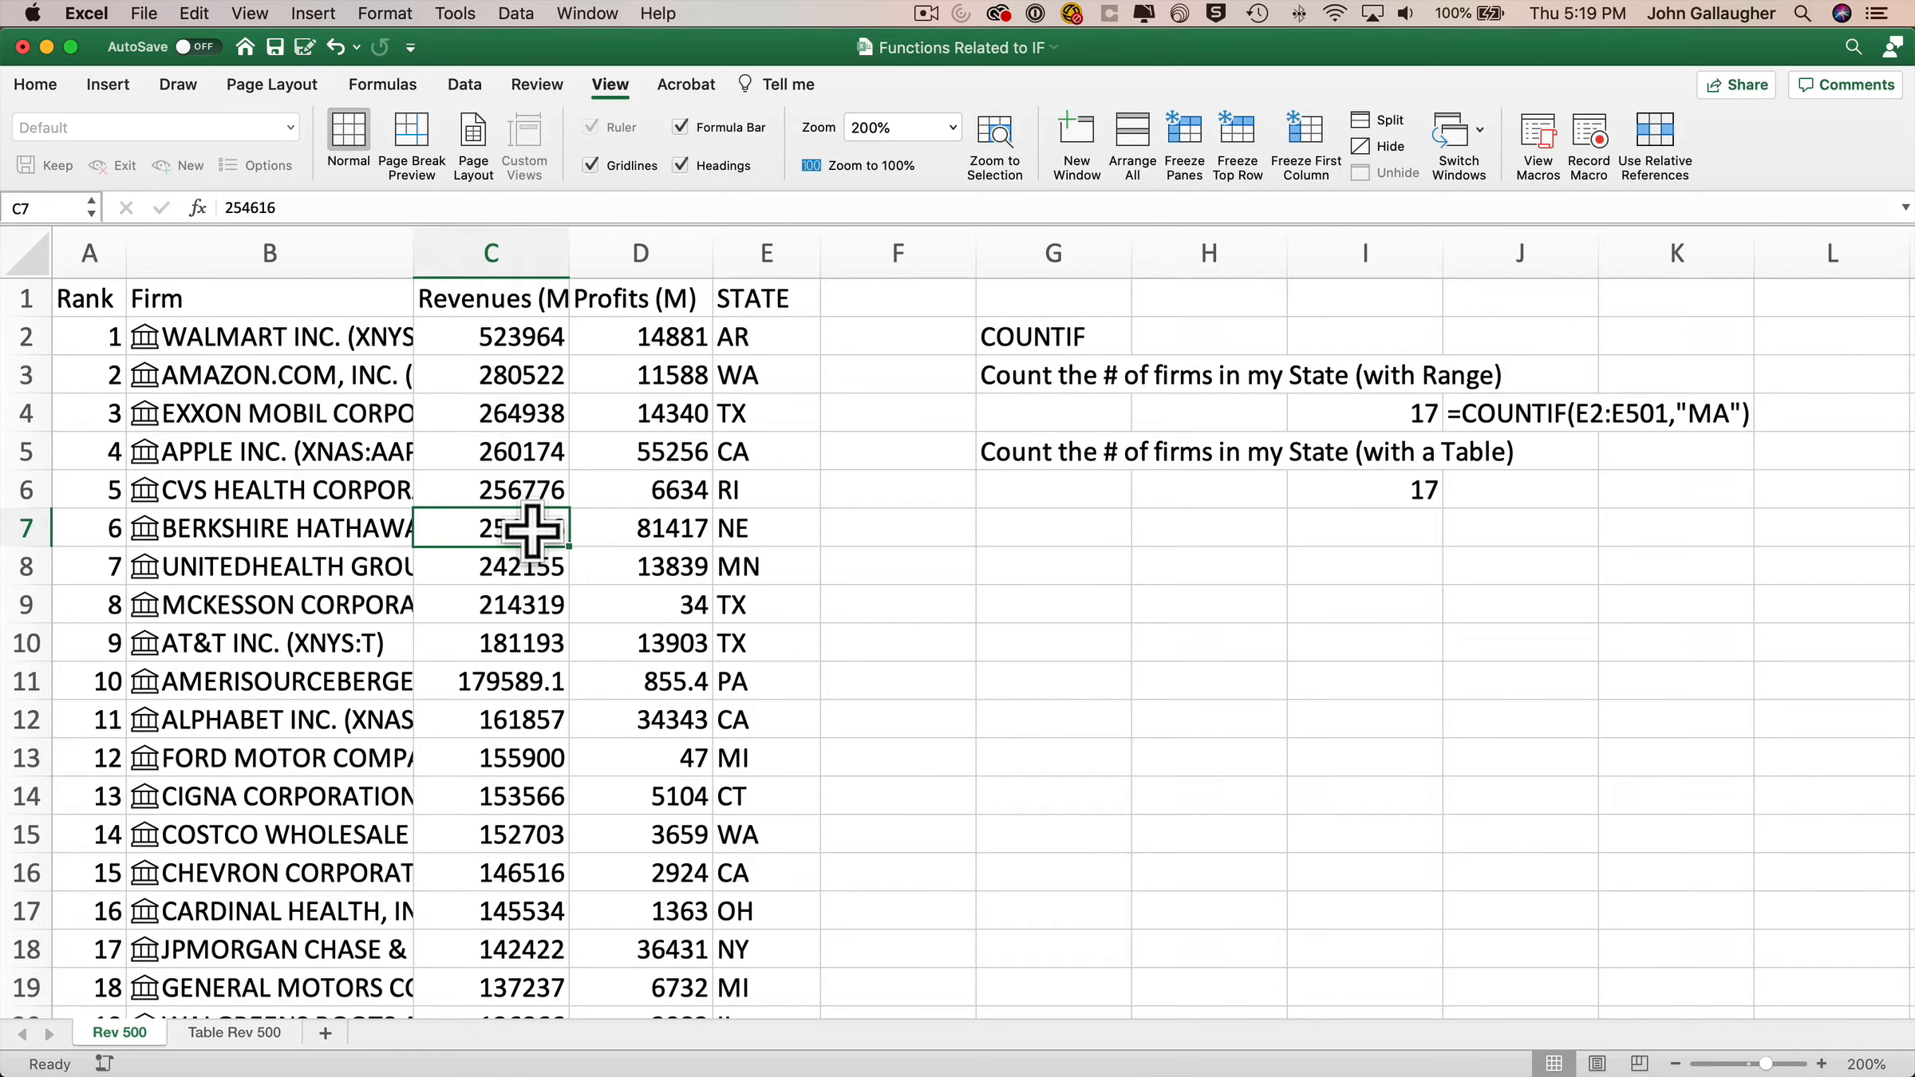
key("ctrl+t")
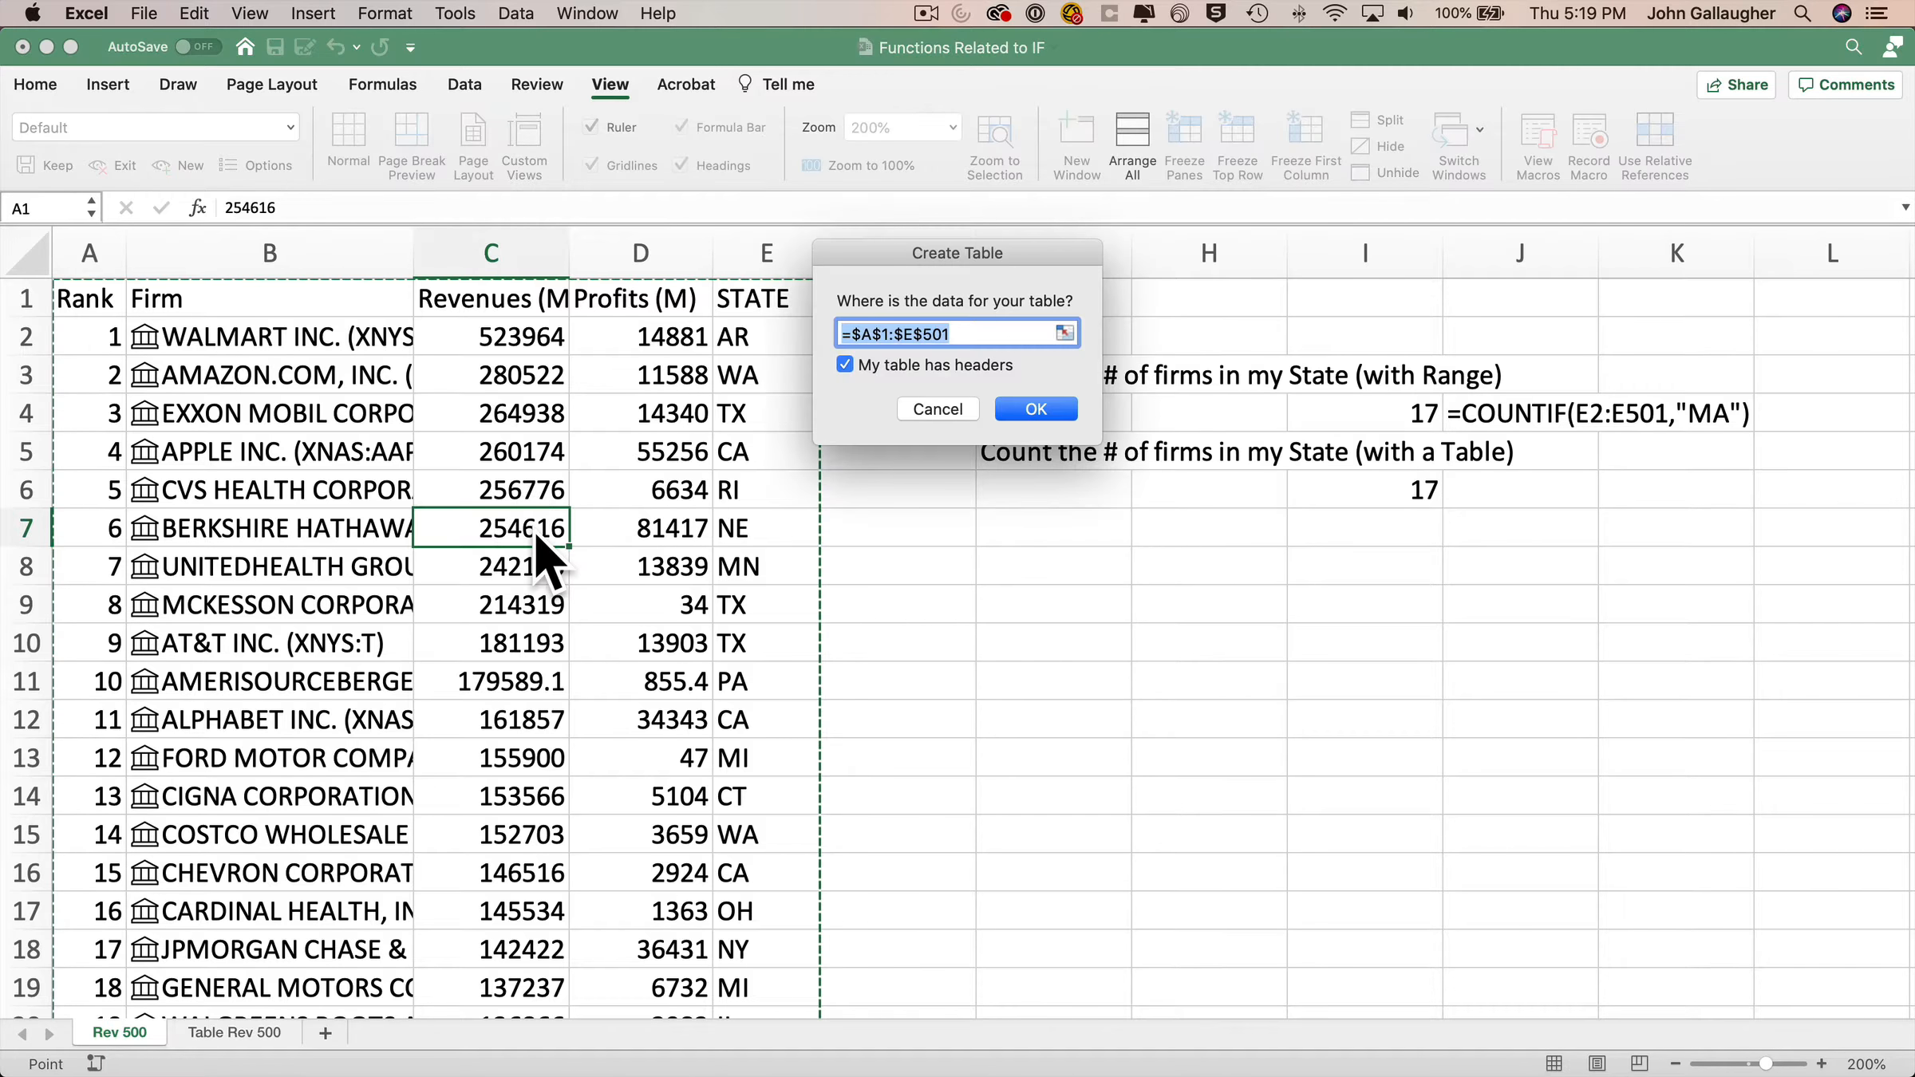
left_click(1054, 405)
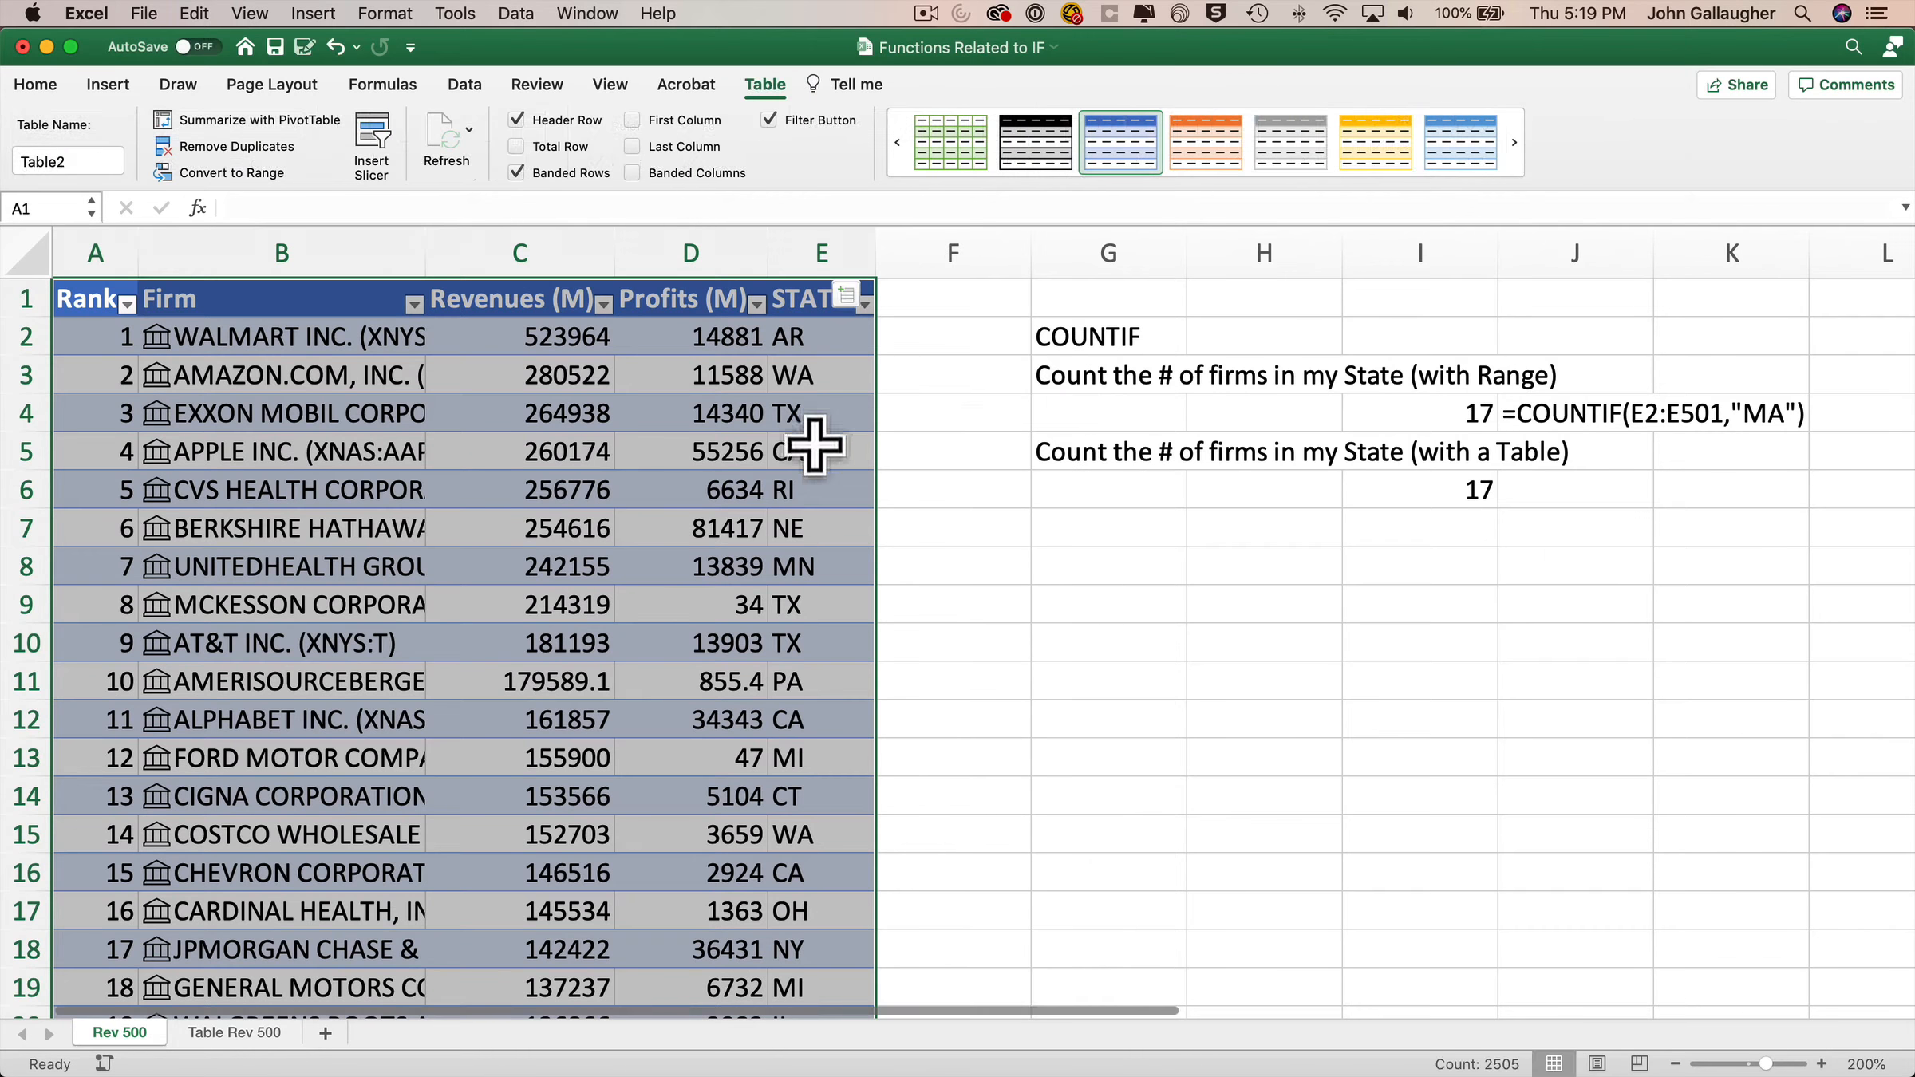
Step: Copy the FORMULATEXT formula from J4 into J6 beside the second count
left_click(1440, 482)
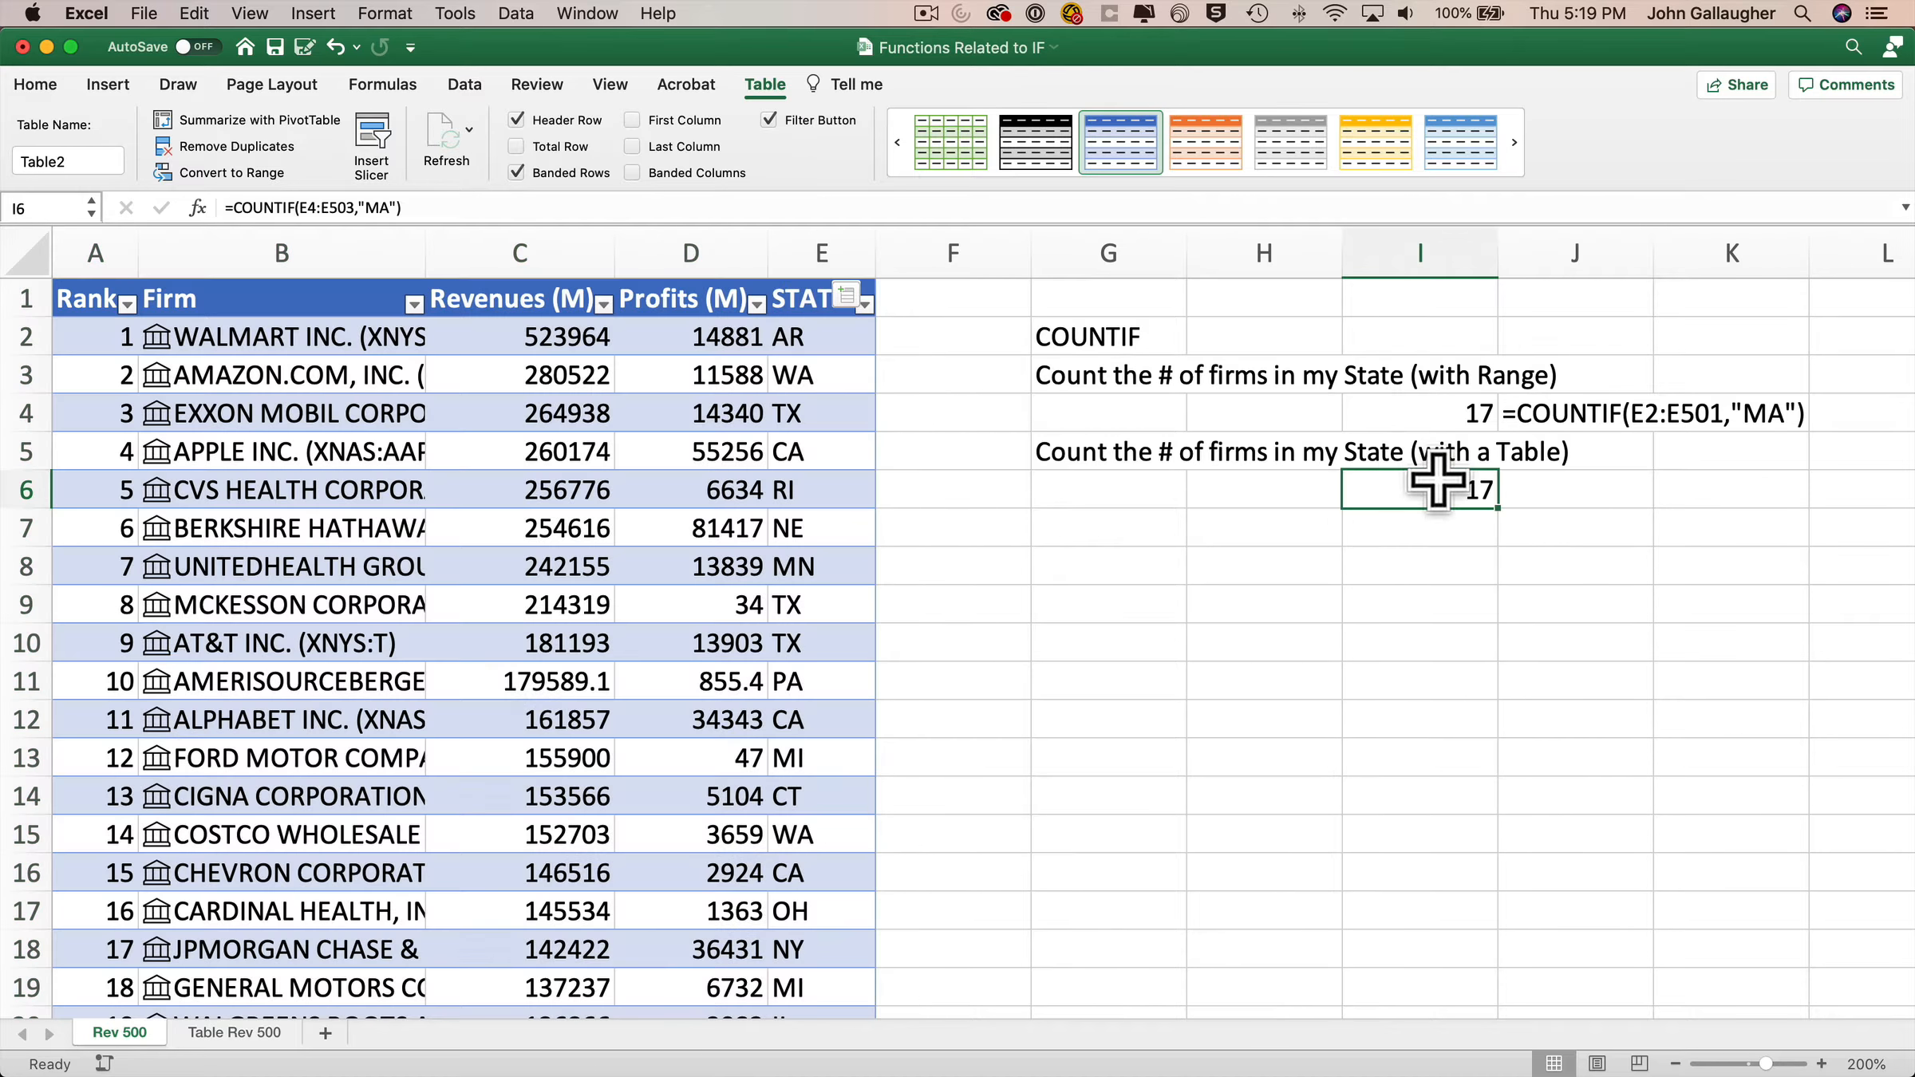
left_click(1562, 423)
key("super+c")
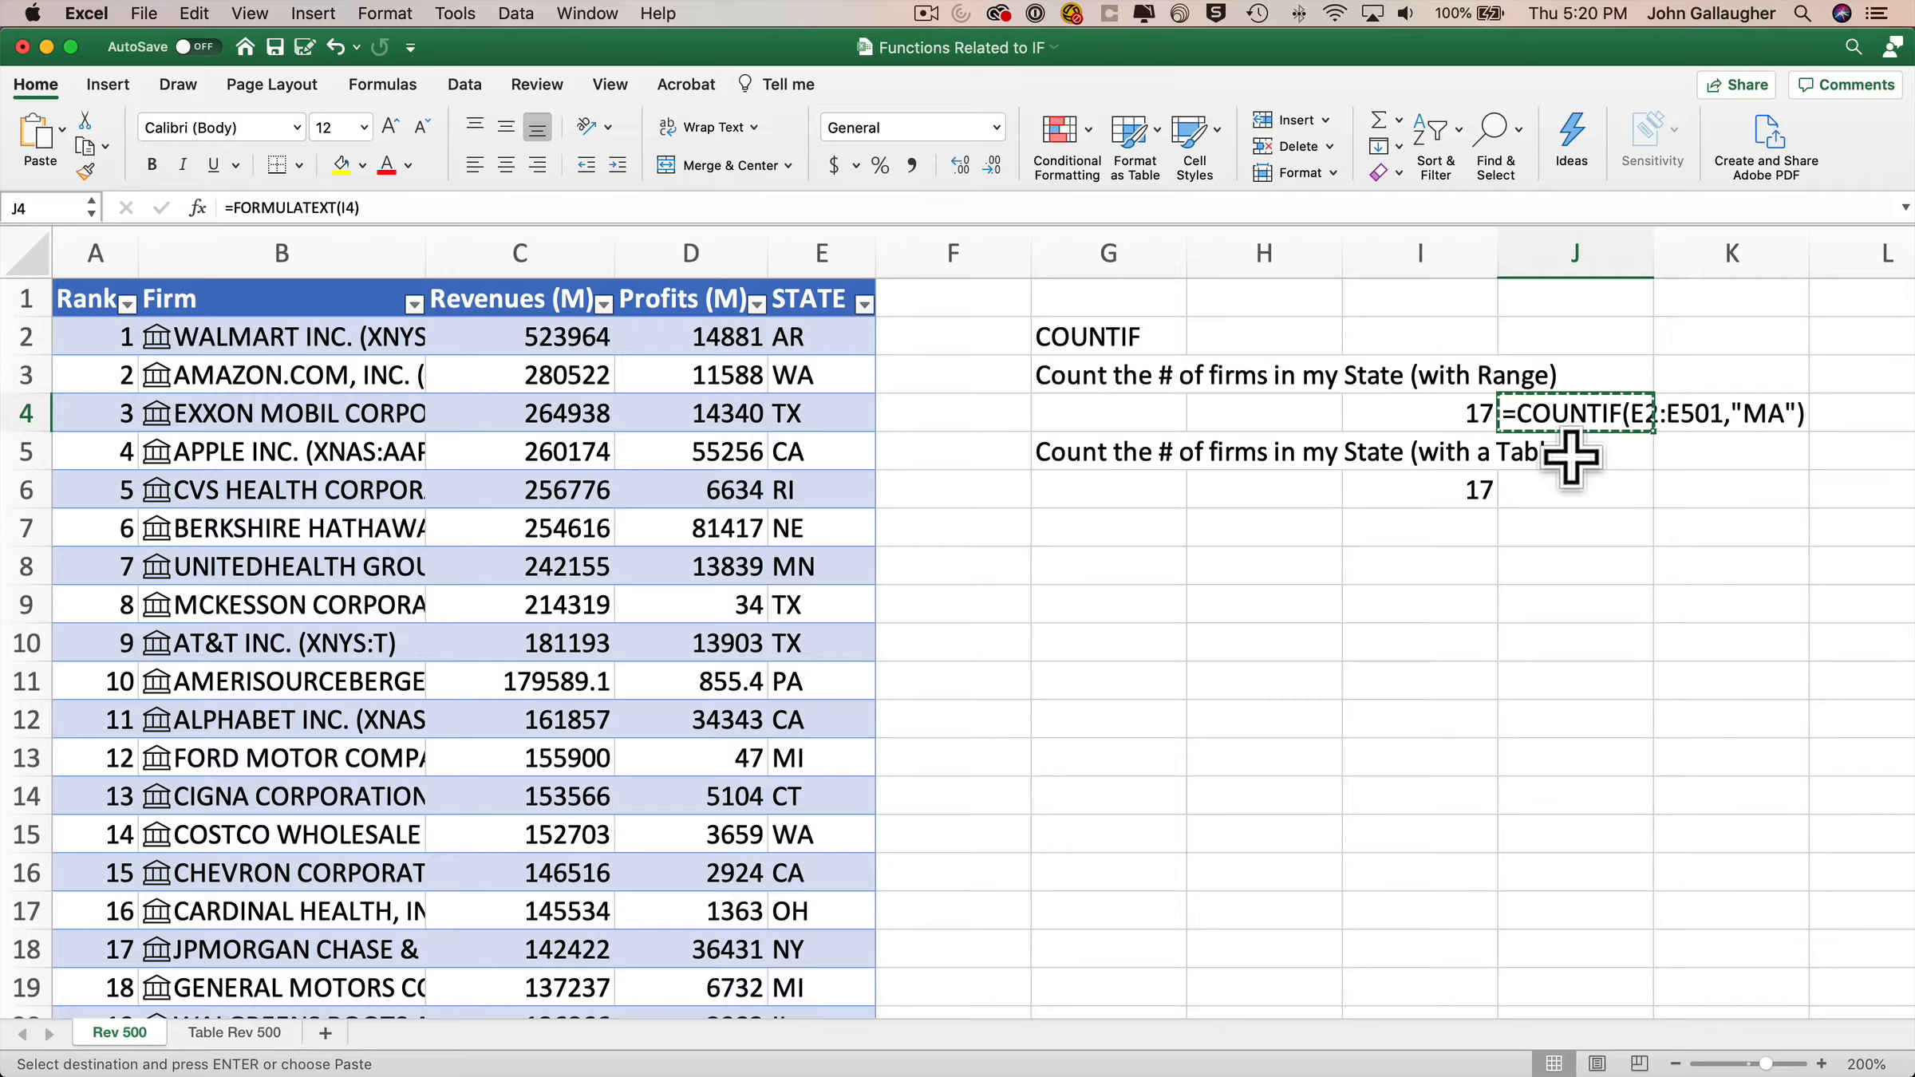
left_click(1568, 488)
key("super+v")
Step: Replace the range in I6's COUNTIF with the table column Table2[STATE] using the Formula Builder, and close the builder
left_click(1452, 491)
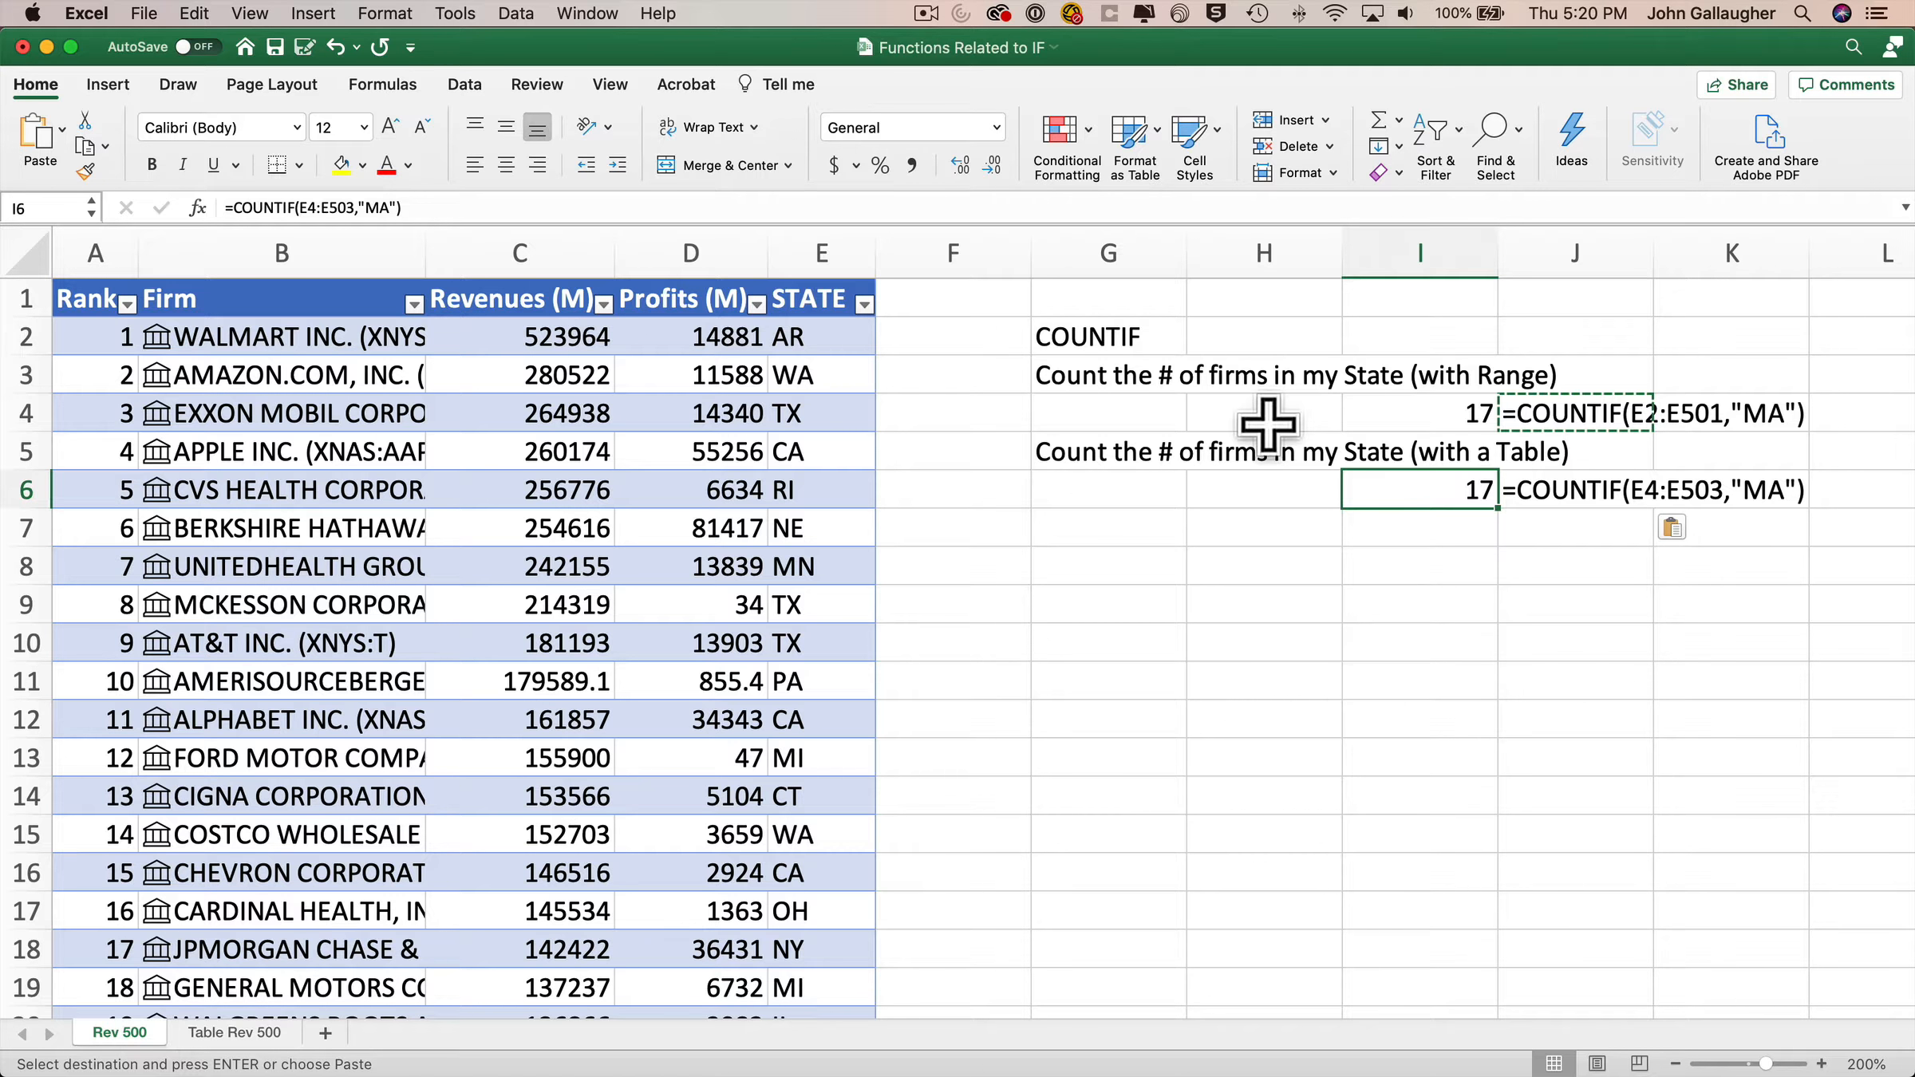
left_click(354, 208)
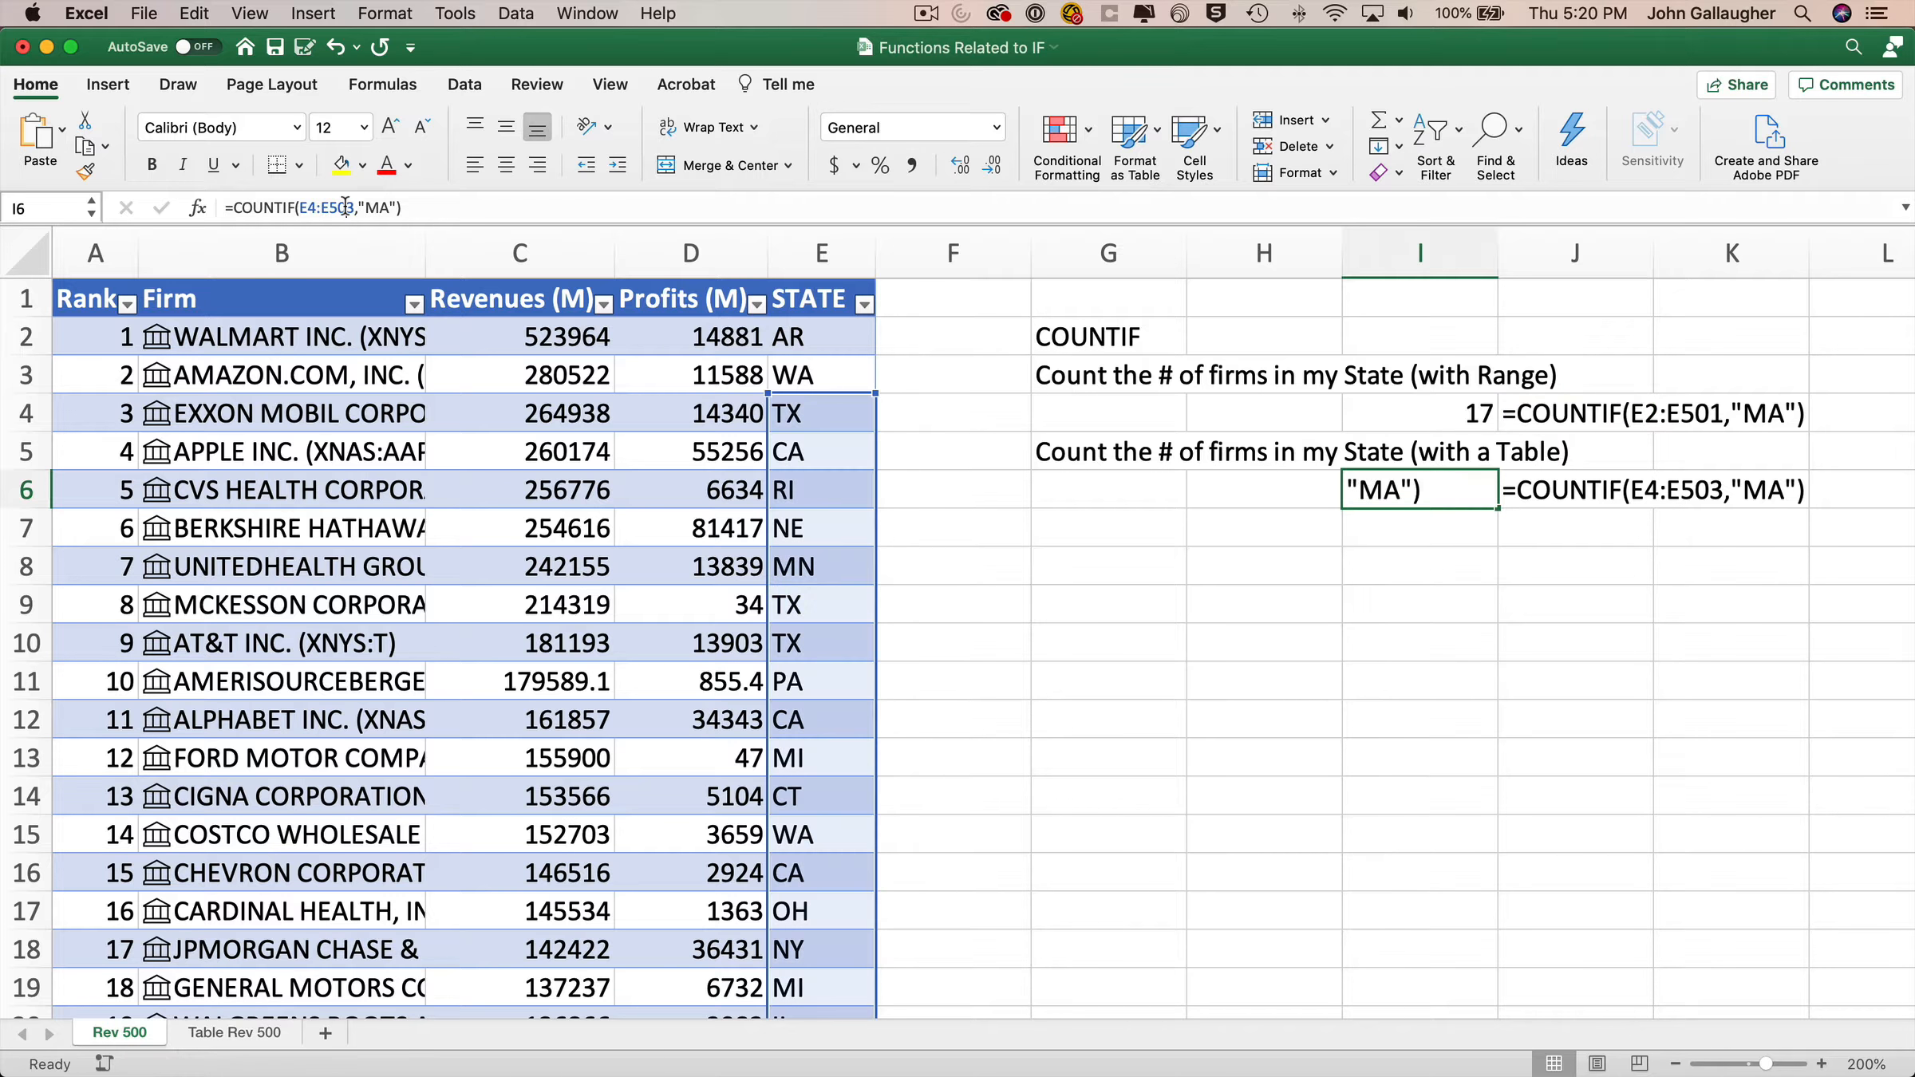
left_click_drag(354, 207, 301, 207)
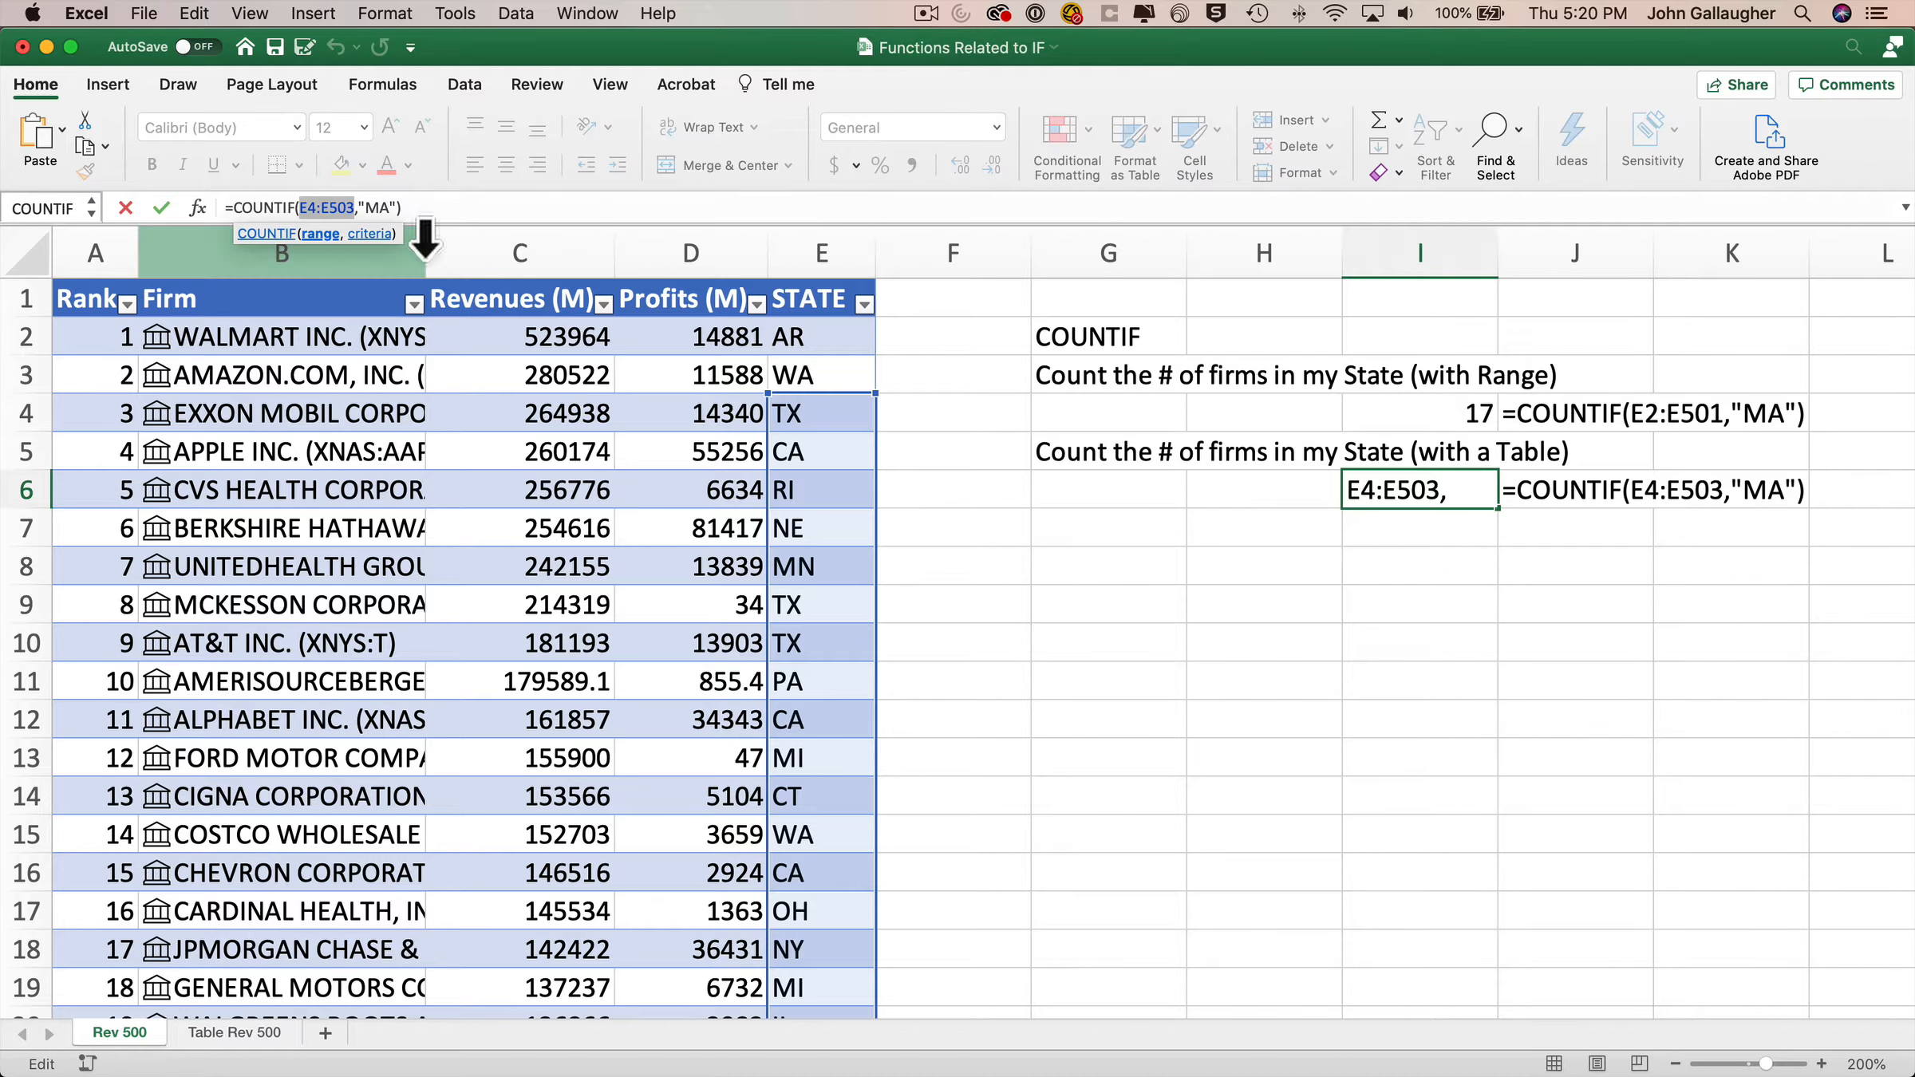
left_click(198, 209)
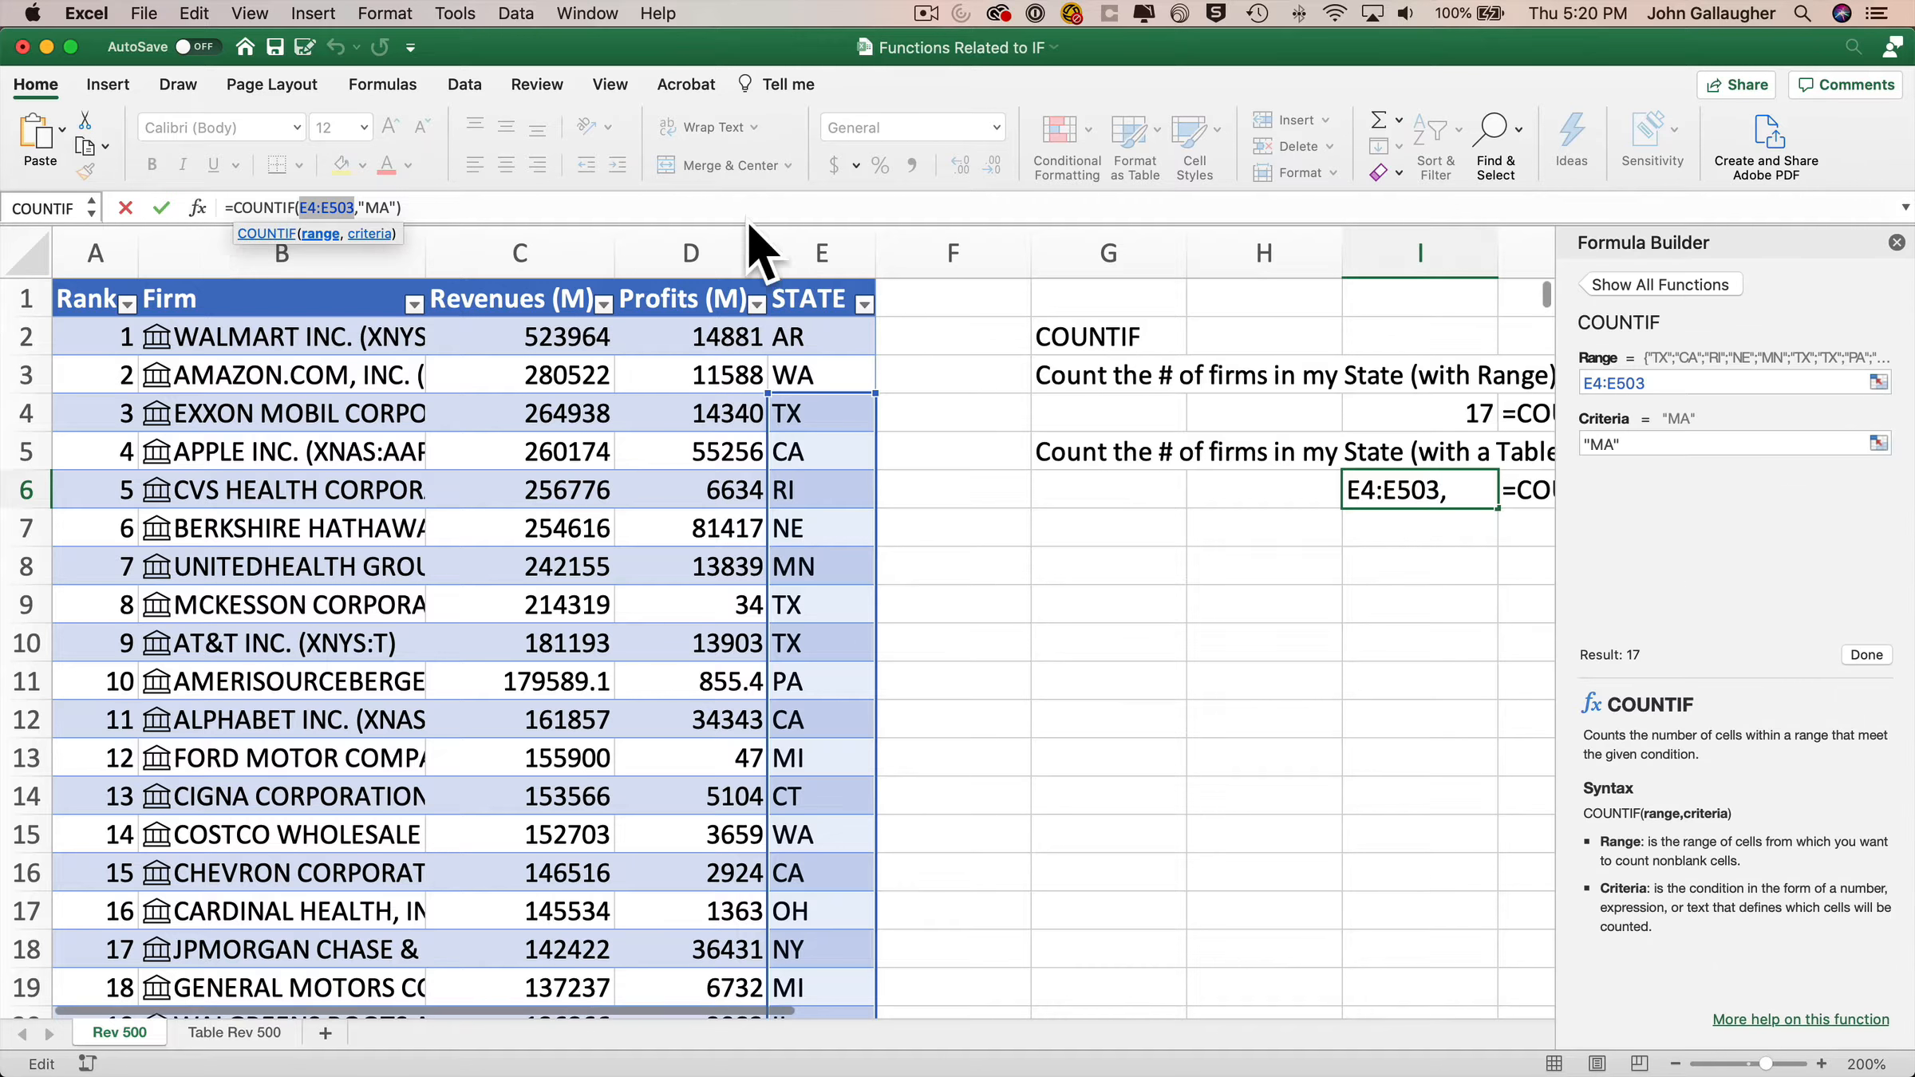
double_click(1702, 383)
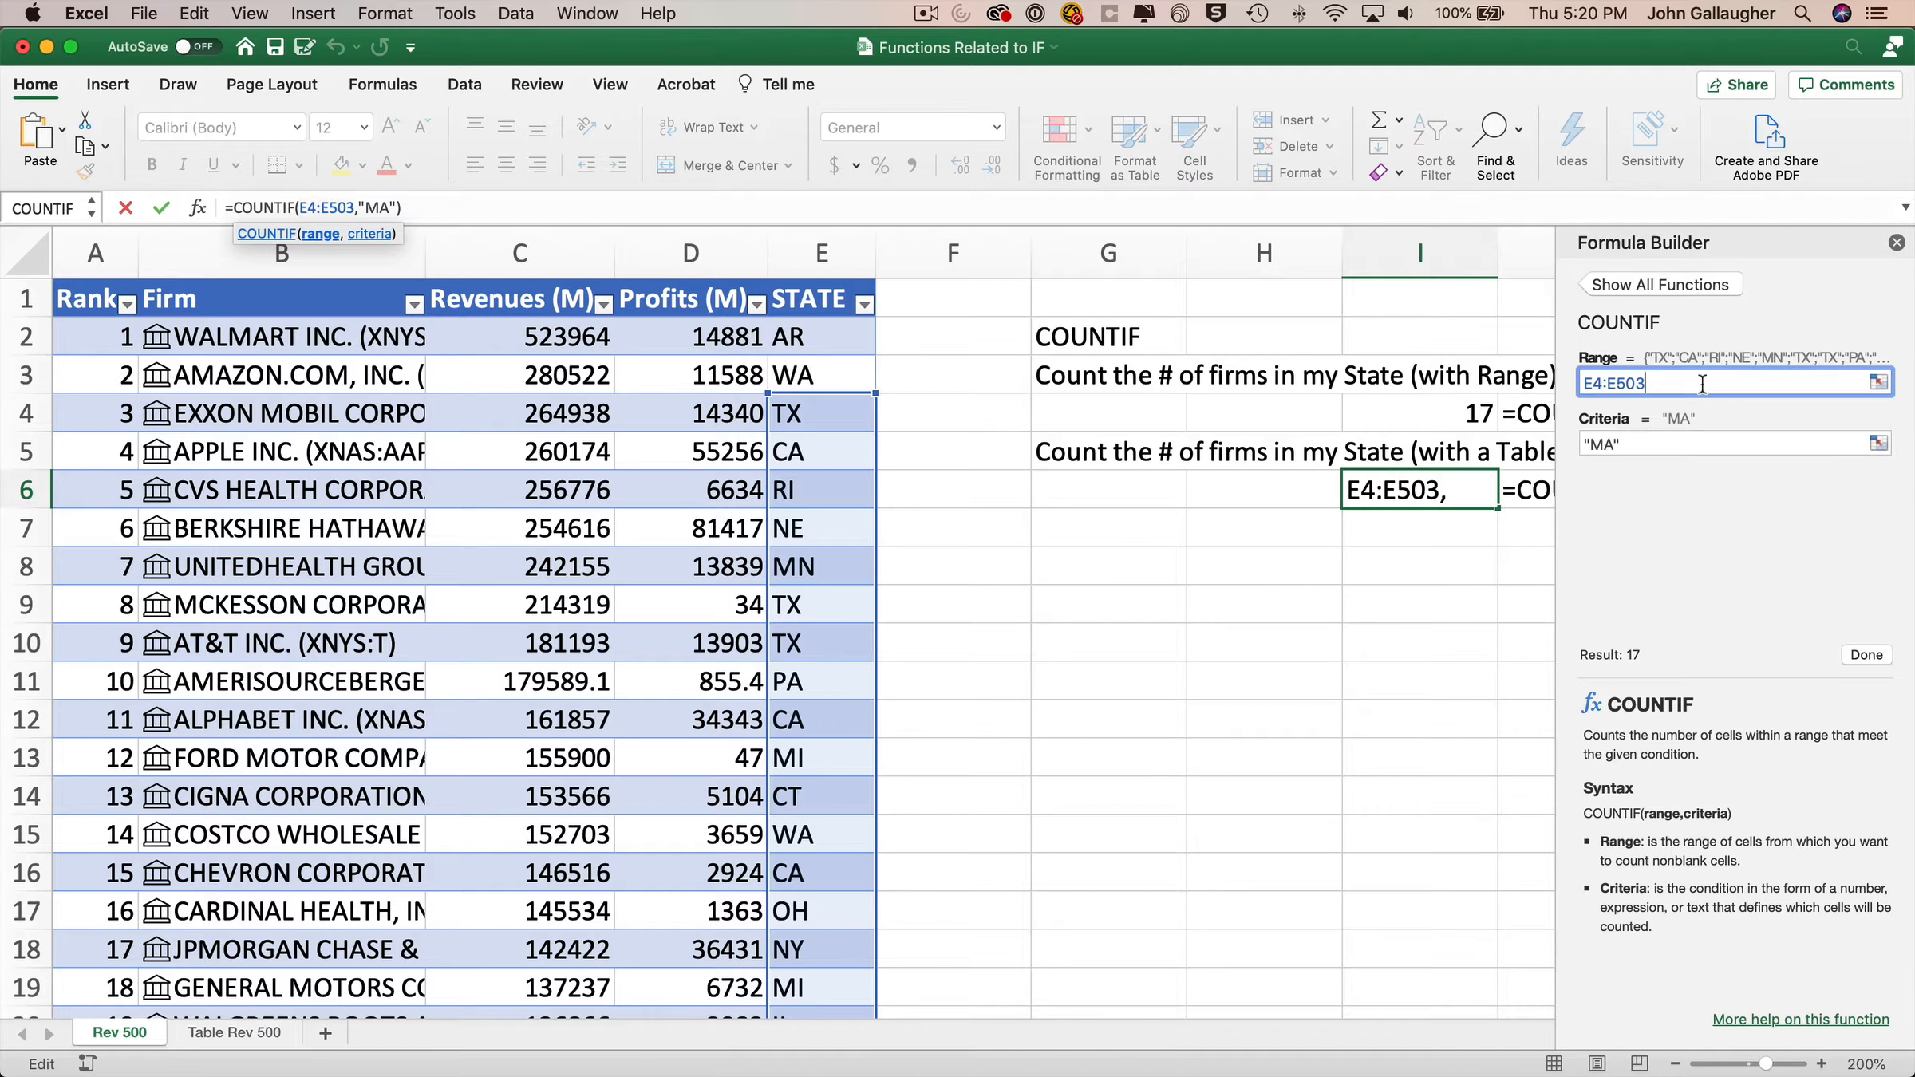
key("BackSpace")
key("BackSpace")
key("BackSpace")
key("BackSpace")
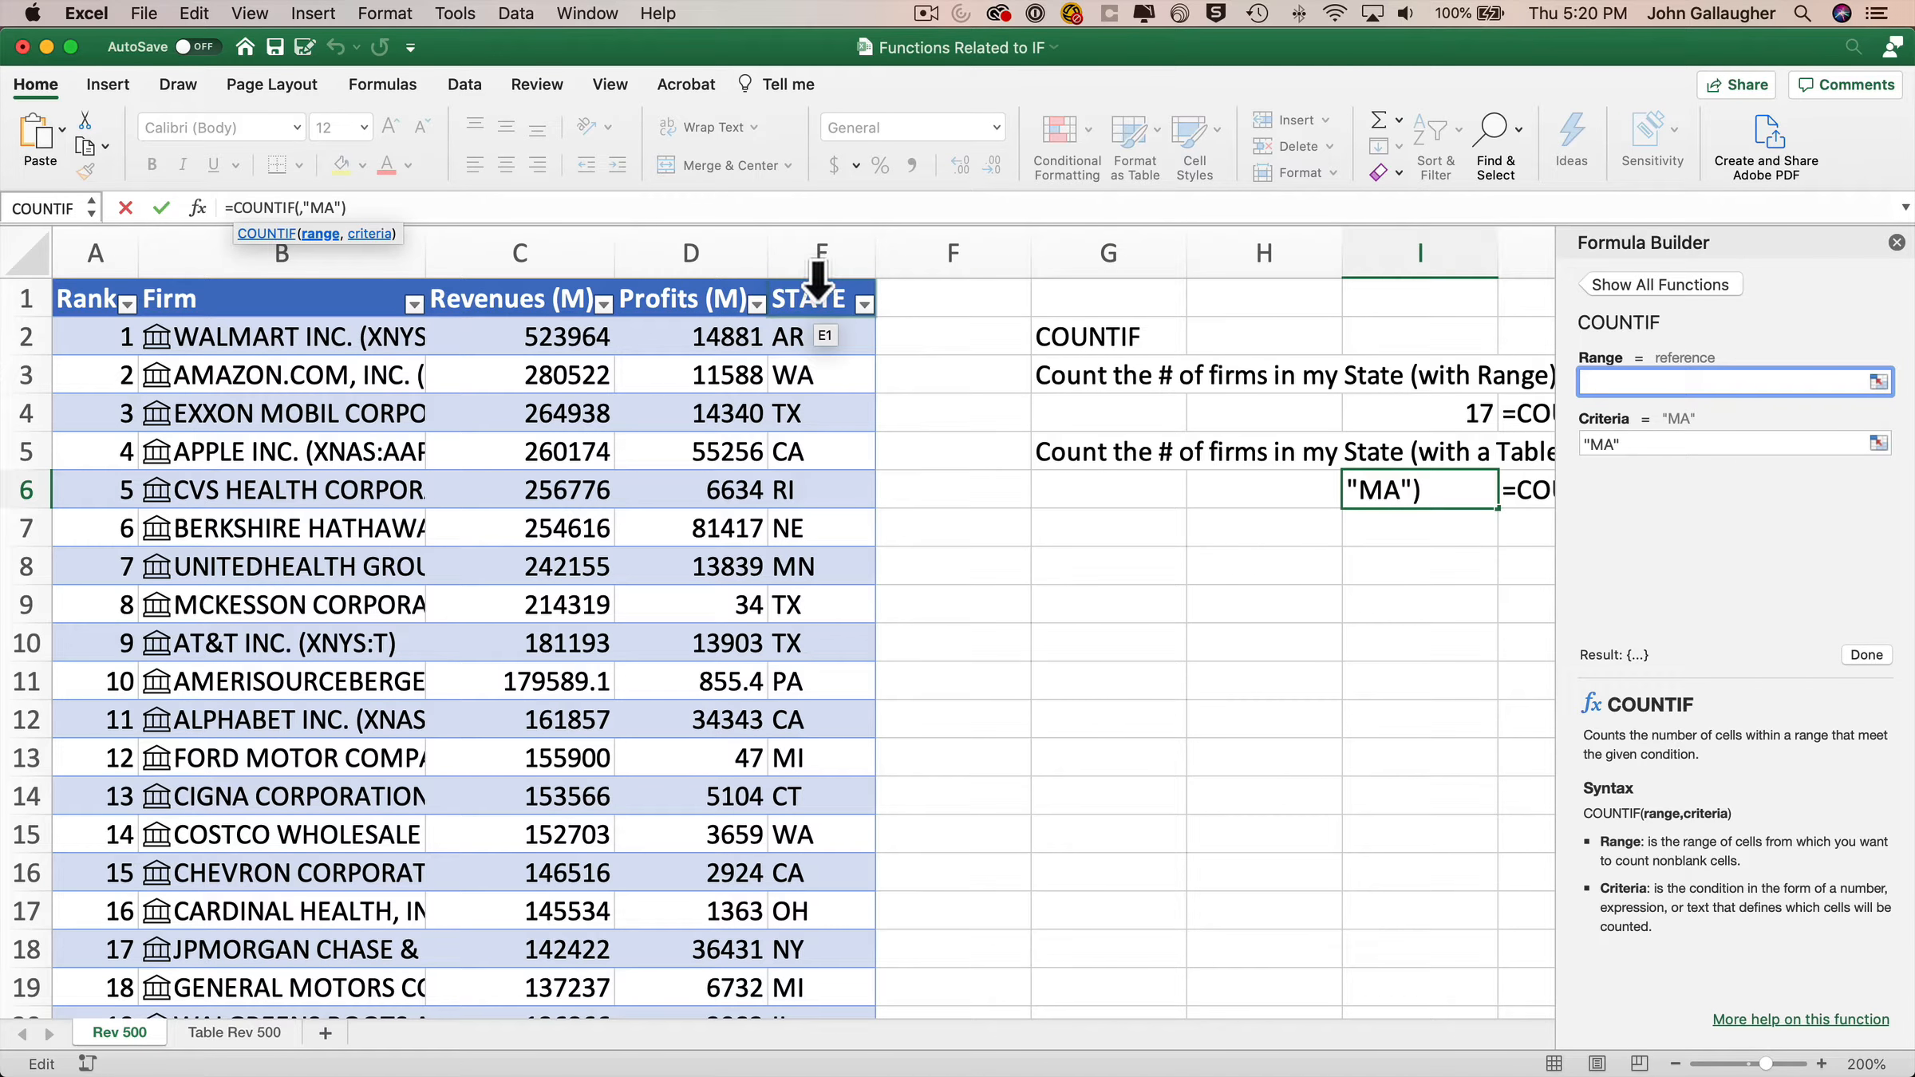
left_click(818, 281)
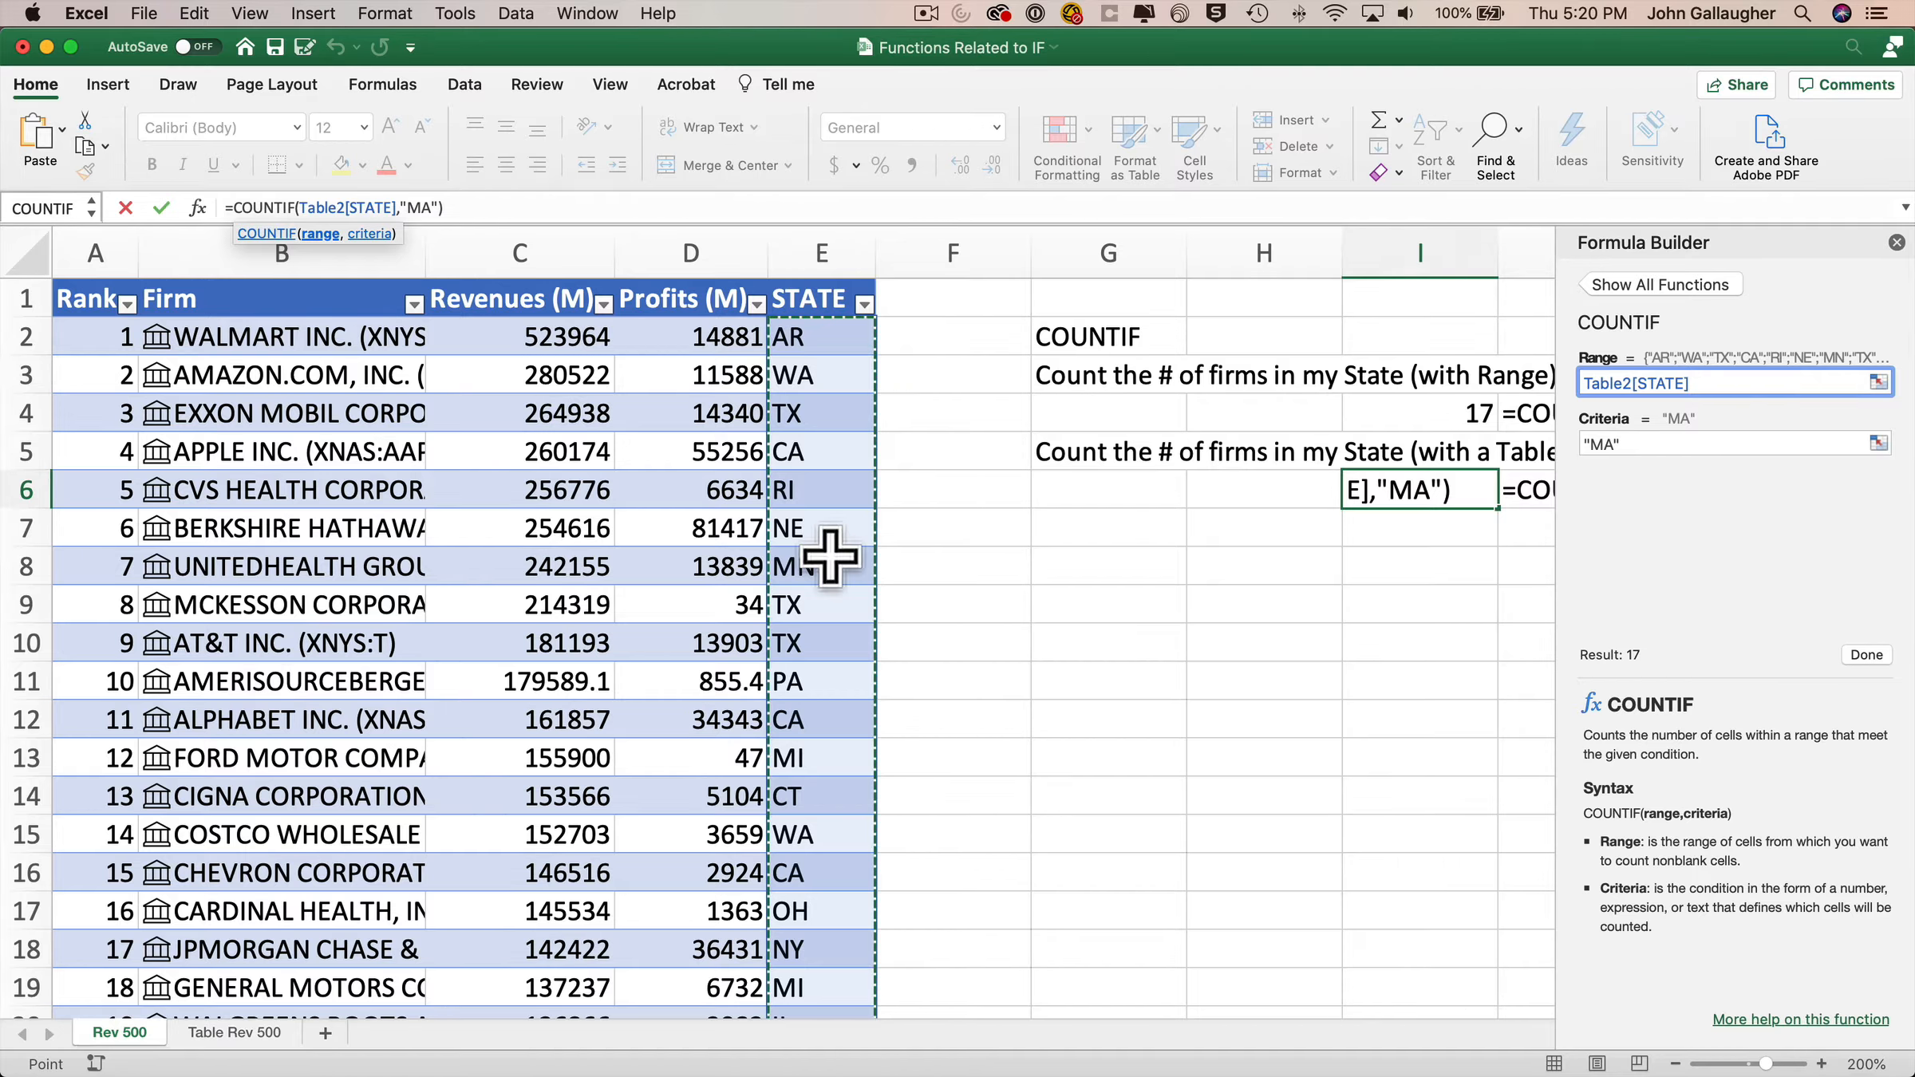
left_click(1867, 655)
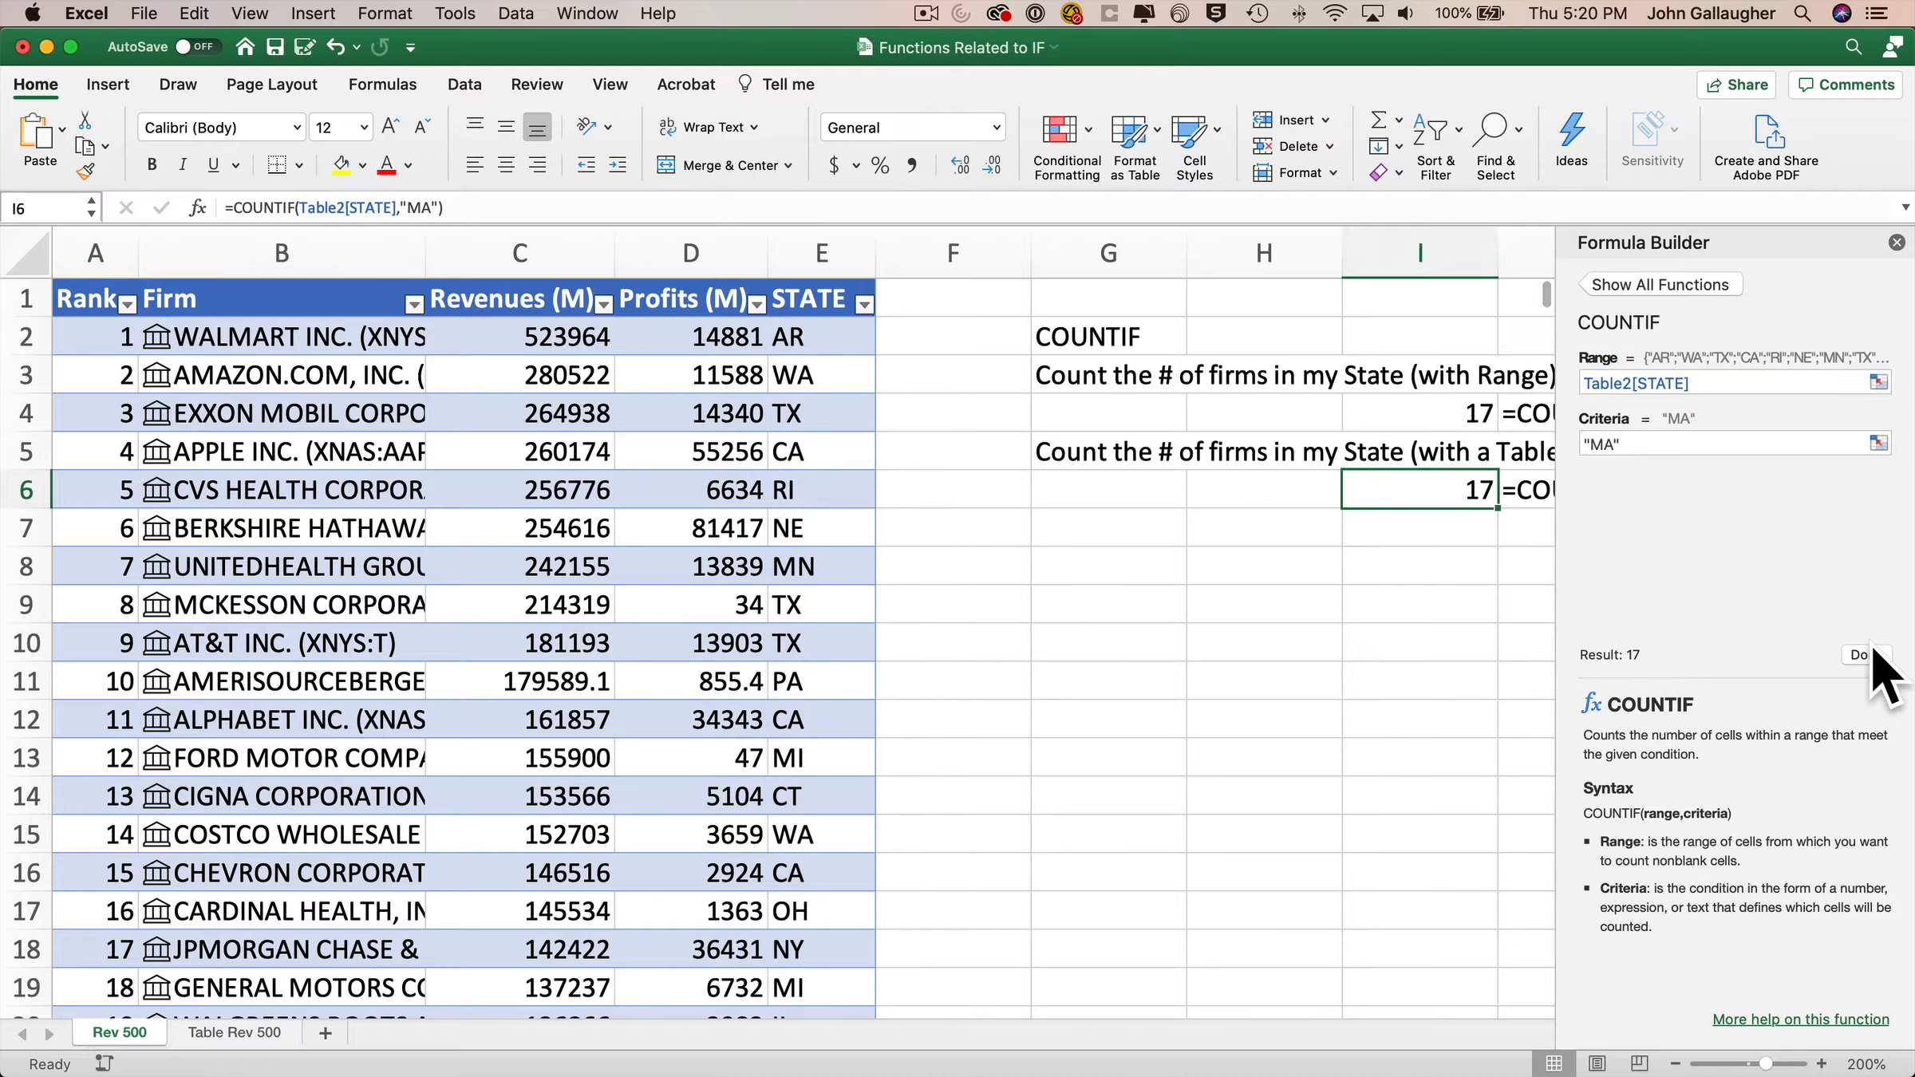
left_click(1897, 243)
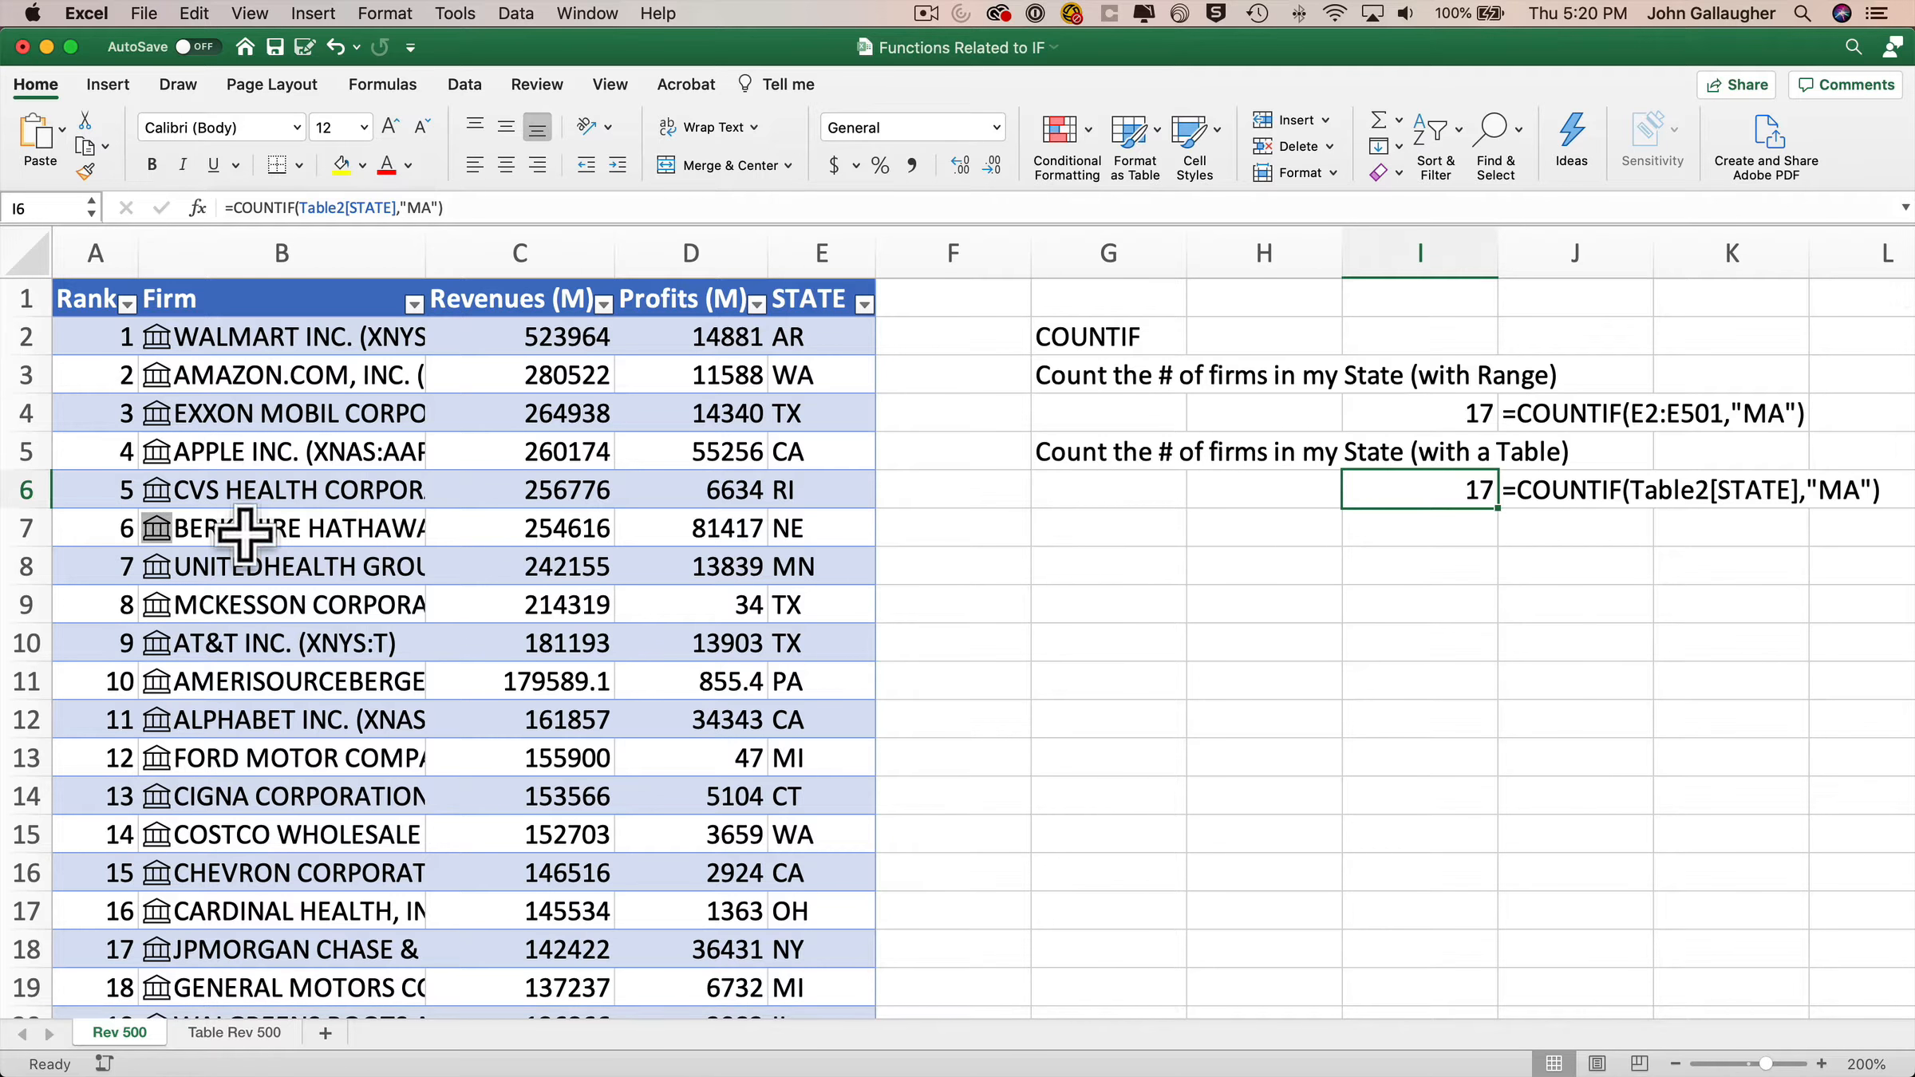
Step: Freeze the panes at cell C8 on the Rev 500 sheet
left_click(515, 562)
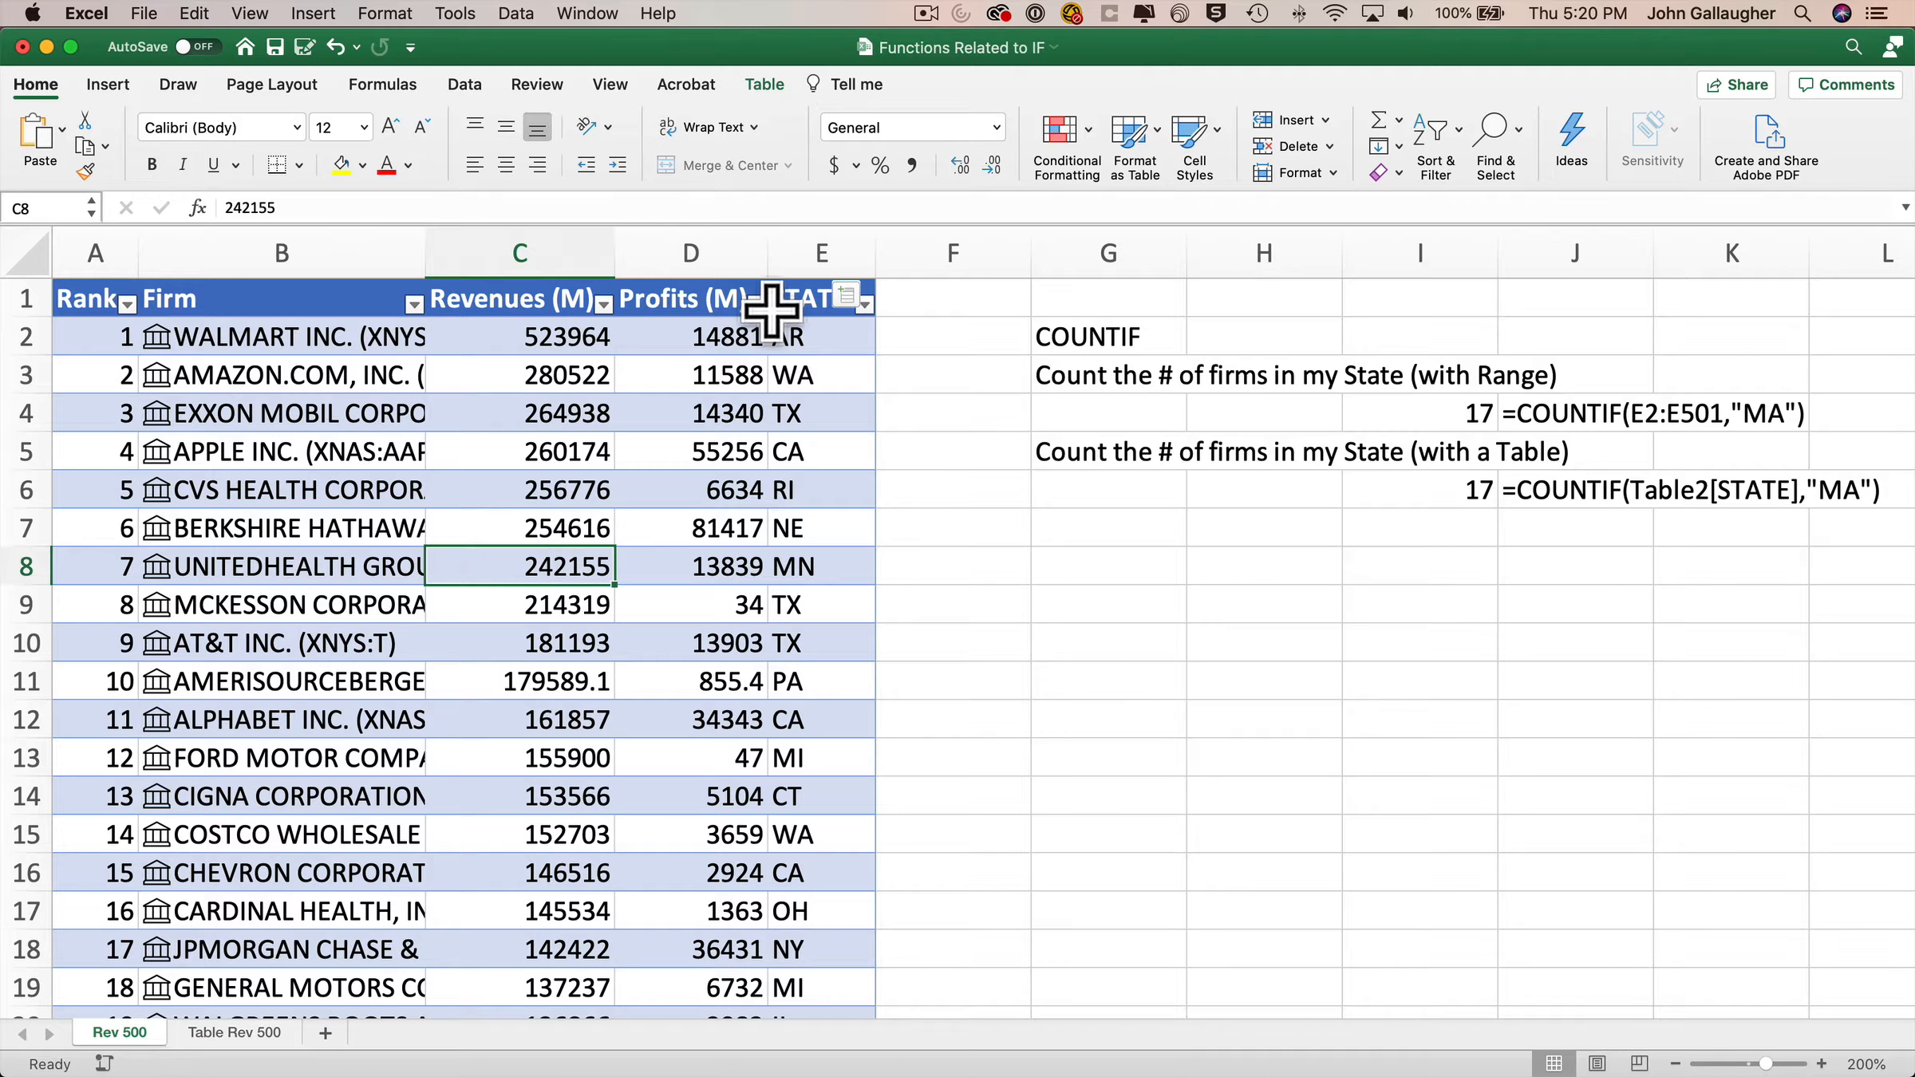
left_click(610, 84)
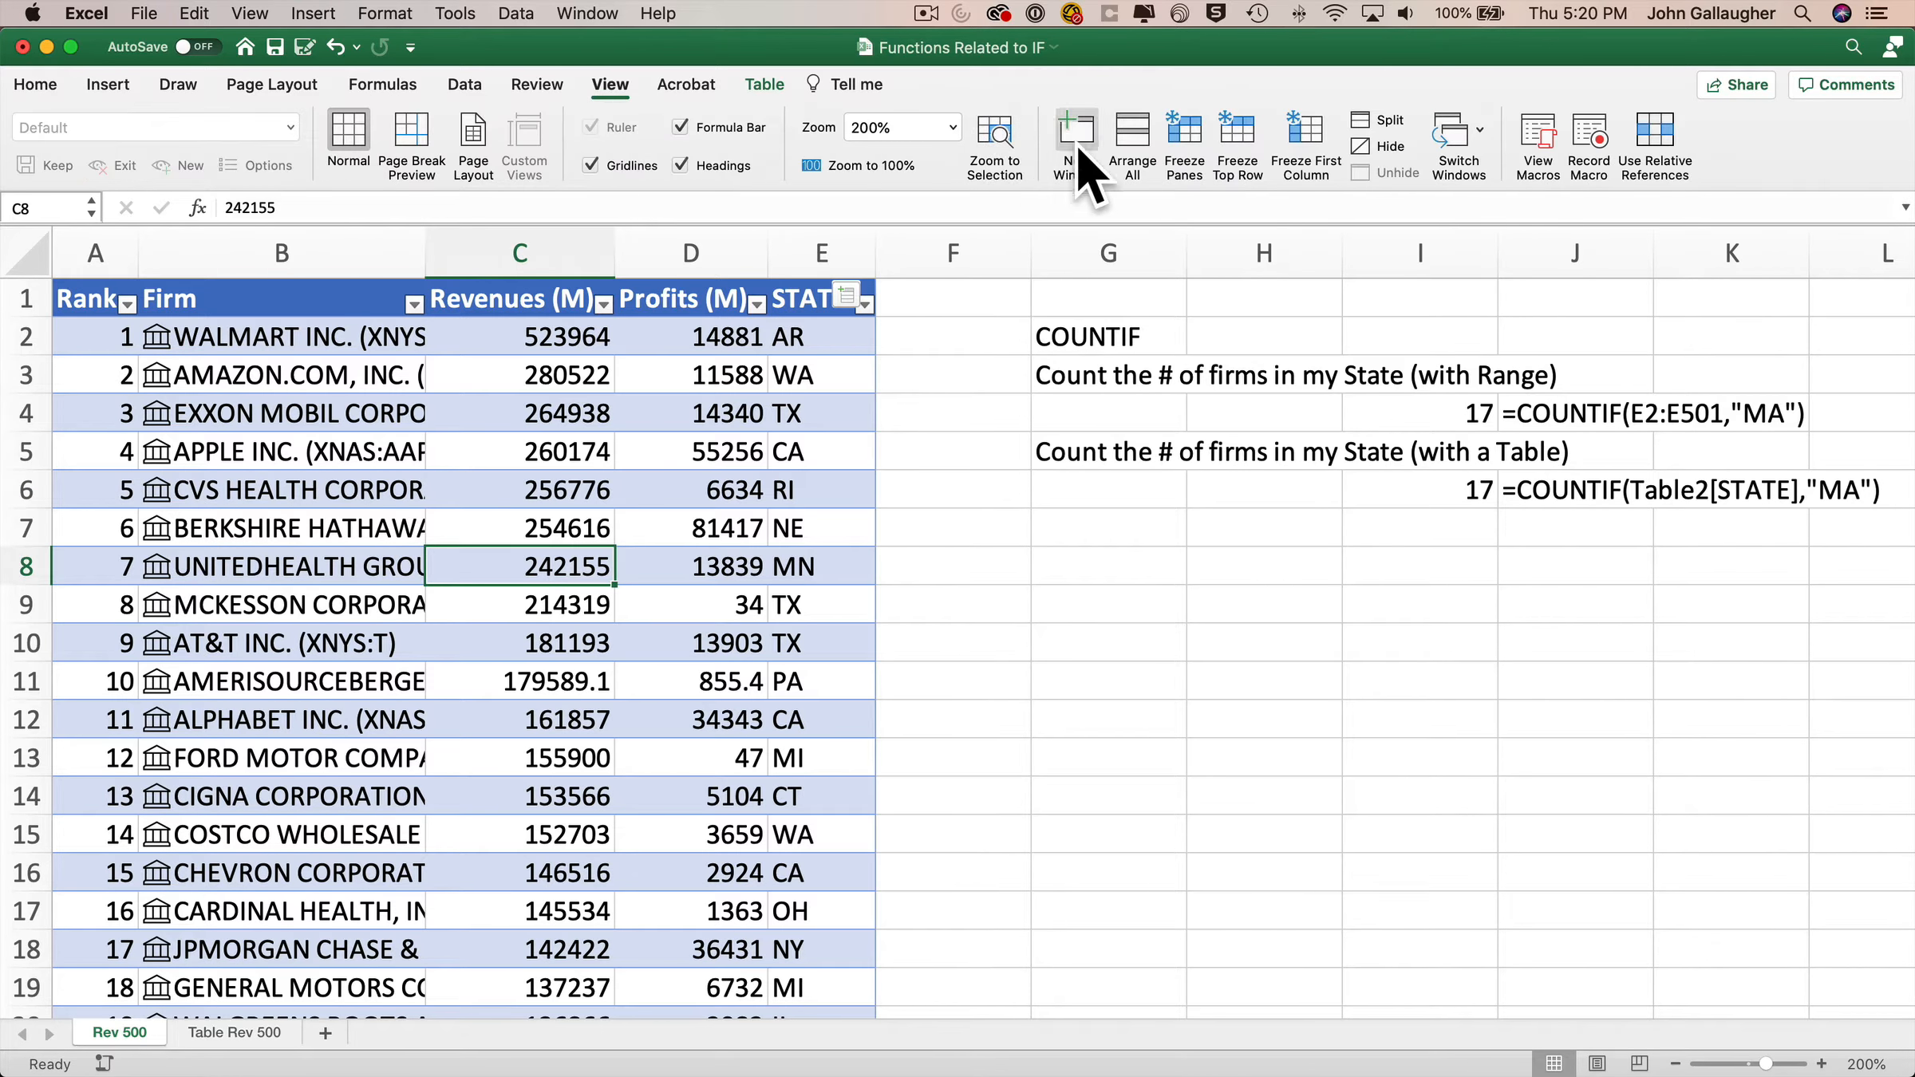
left_click(1188, 134)
Step: Add a test record in row 502 below the table with firm Gallaugher Enterprises and state MA
key("super+Down")
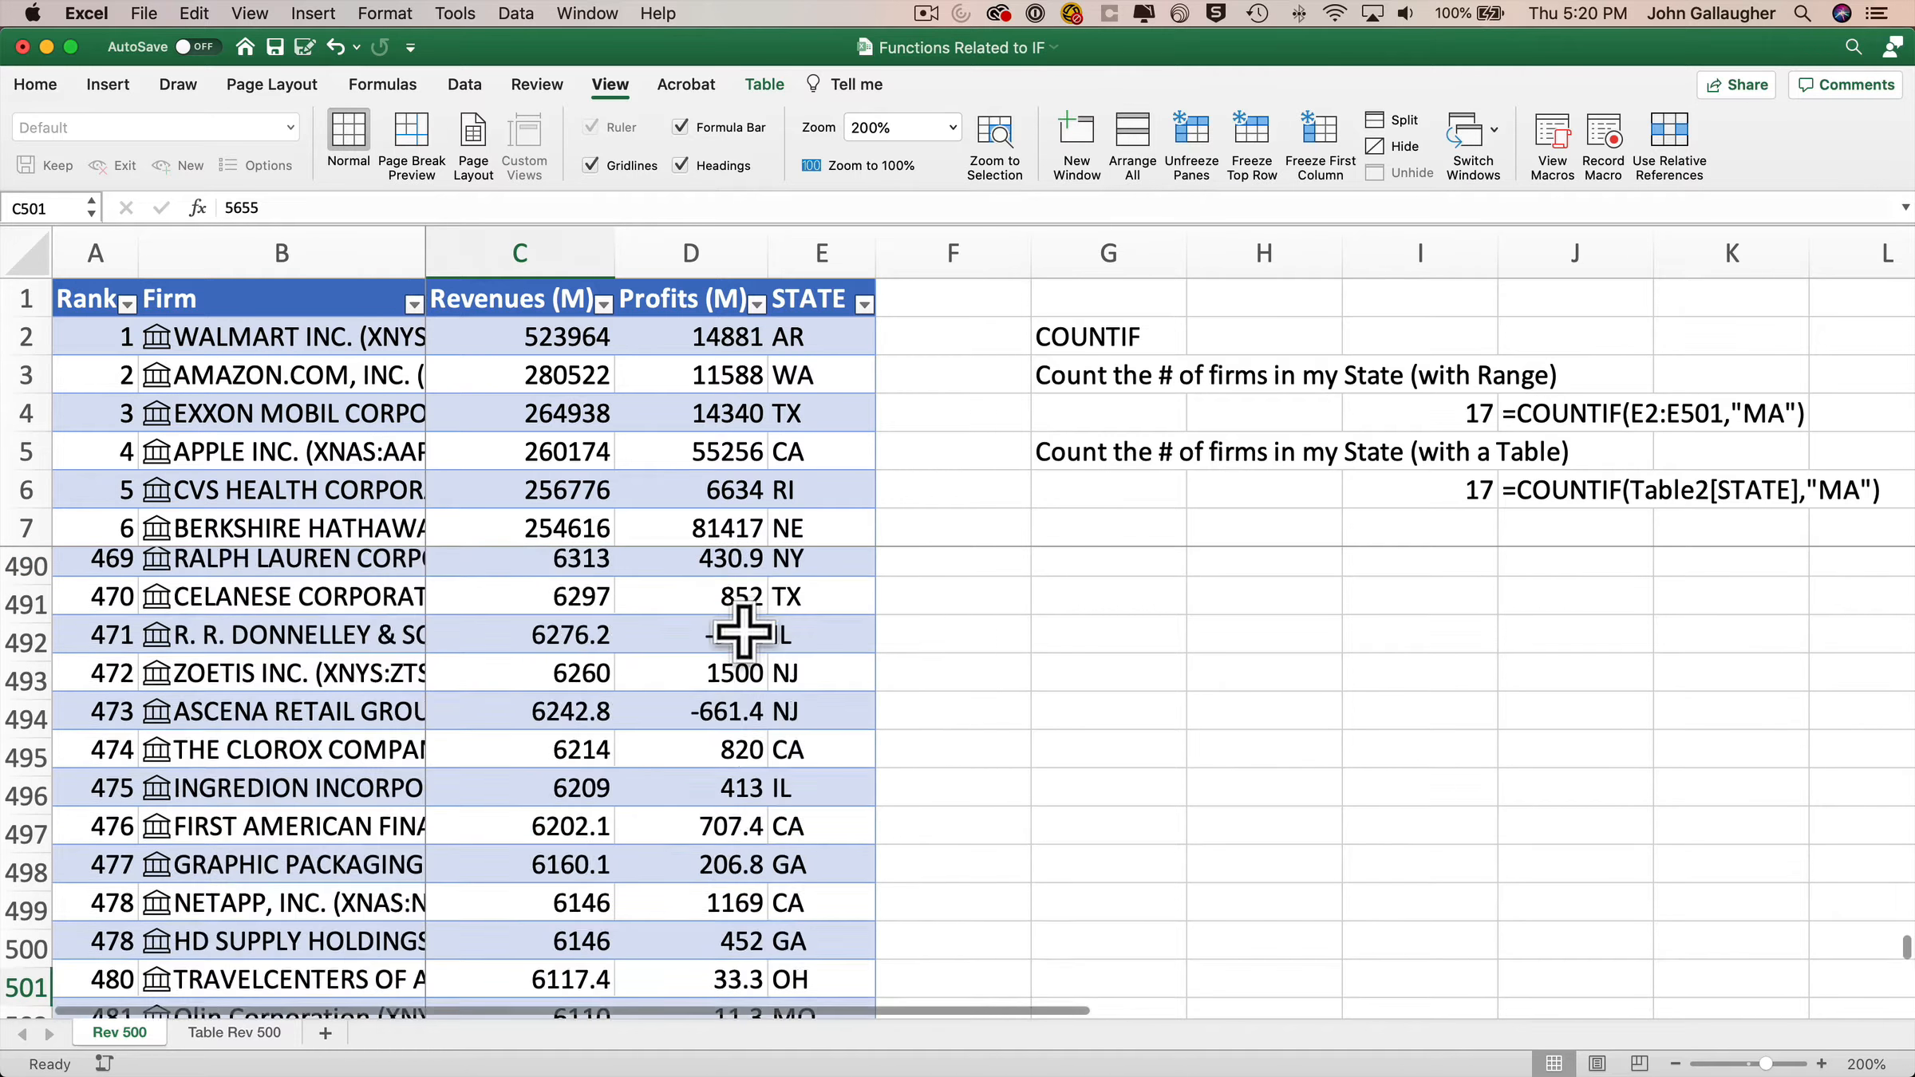
scroll(687, 726, "down", 3)
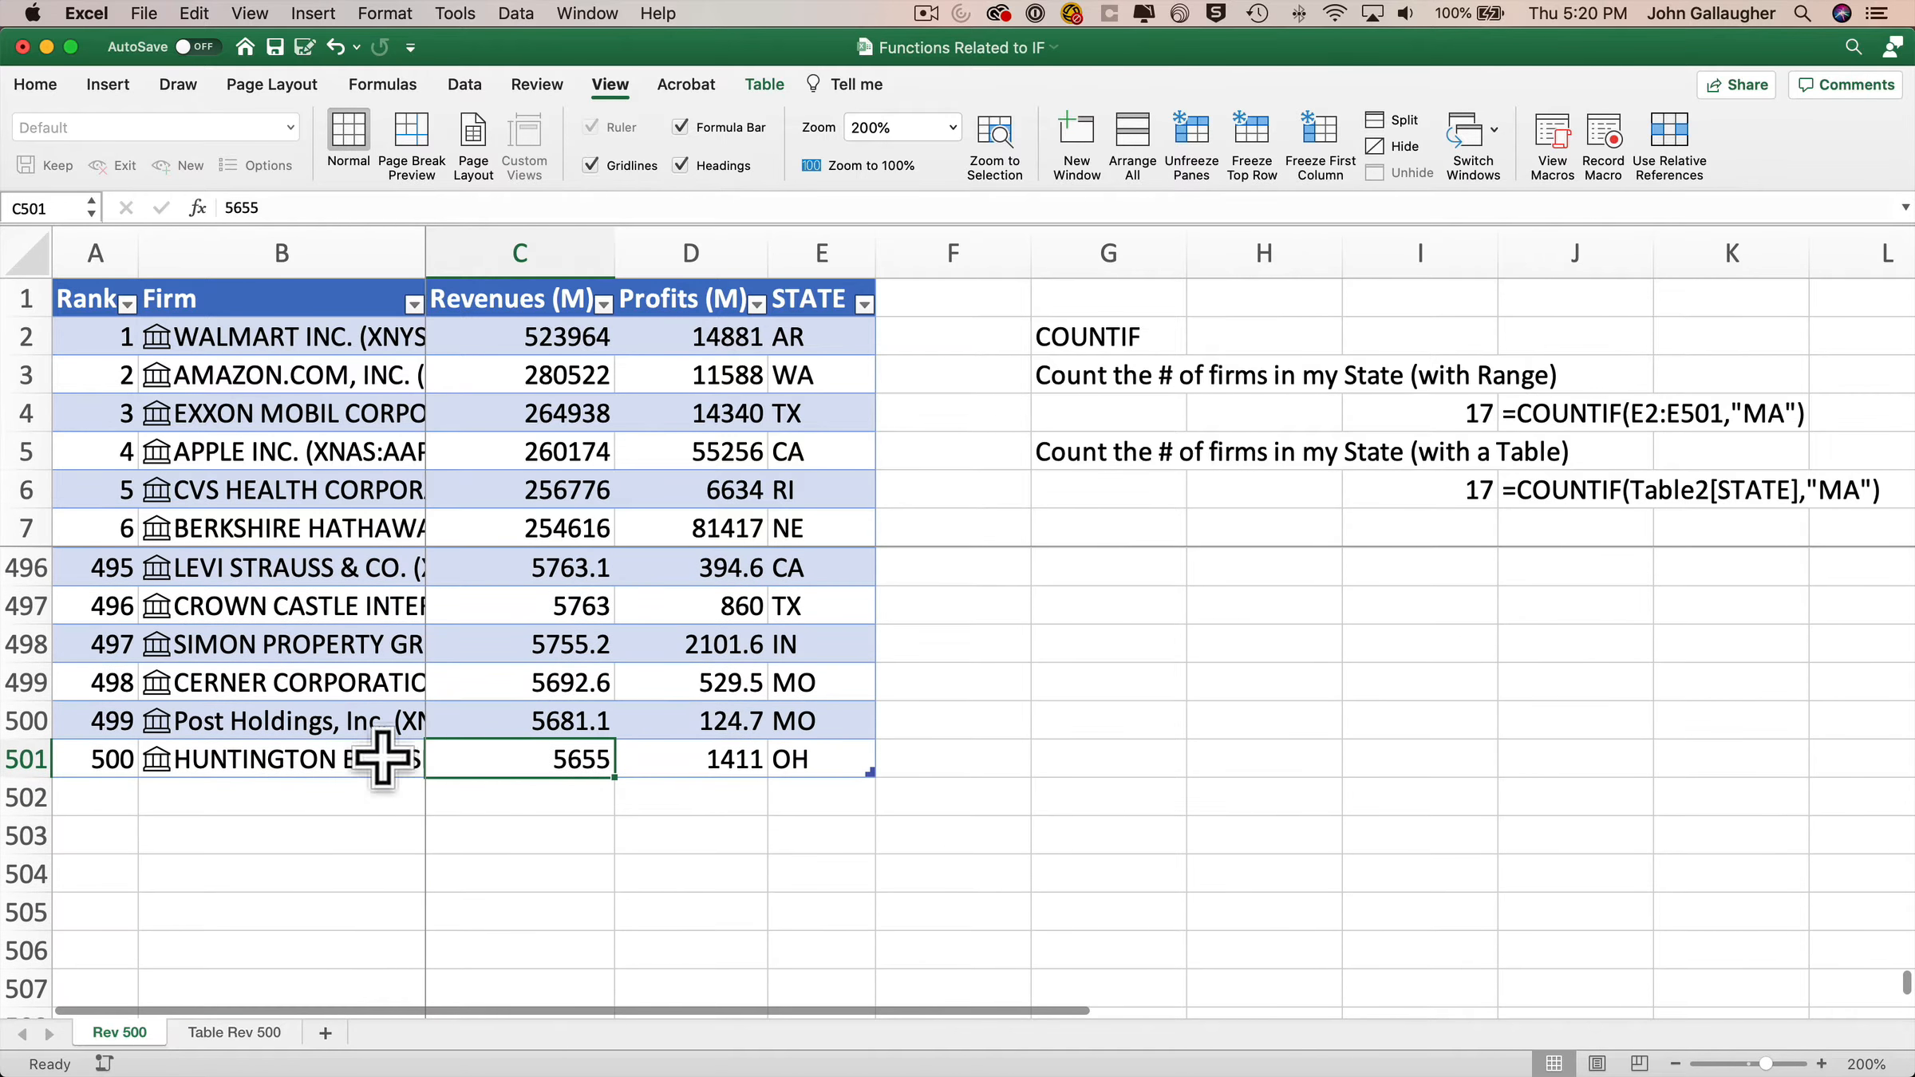
left_click(410, 794)
type("Gallaugher Enterpri")
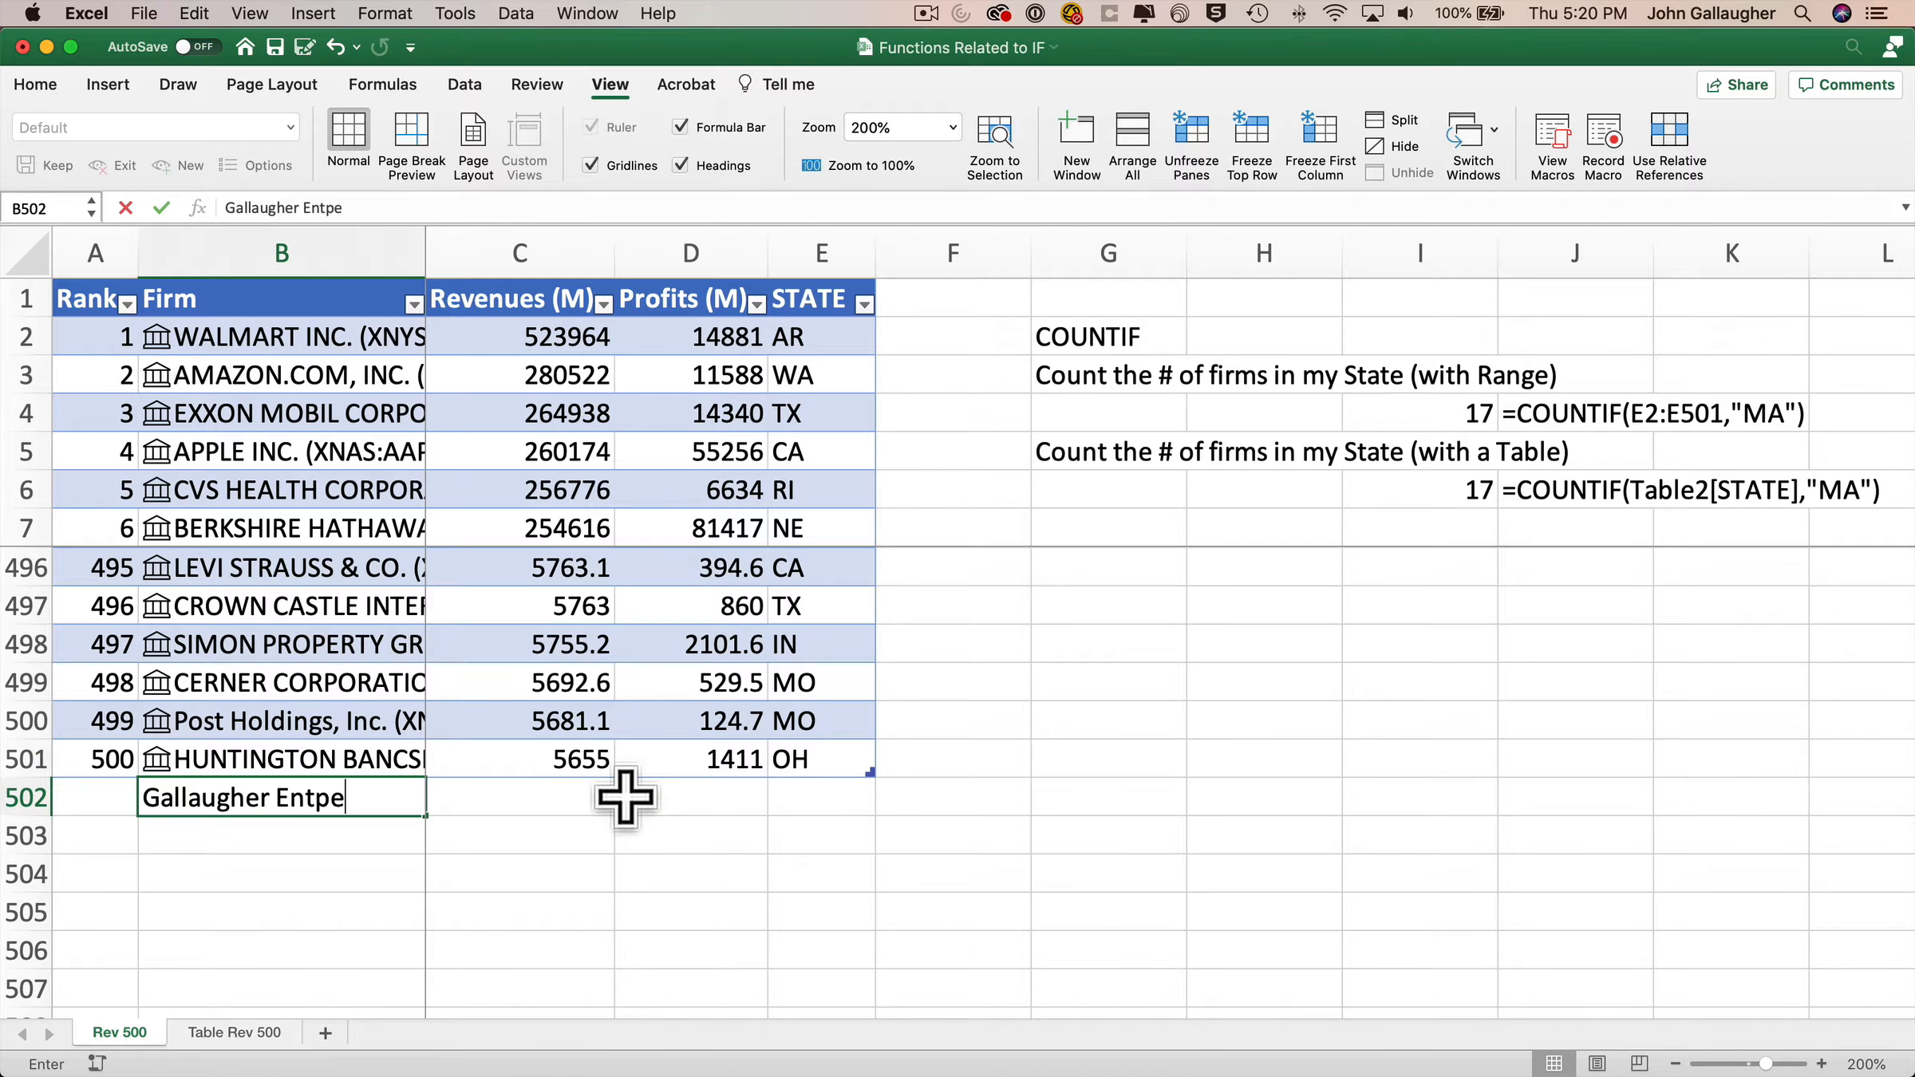
type("ses")
key("Tab")
key("Tab")
key("Tab")
type("MA")
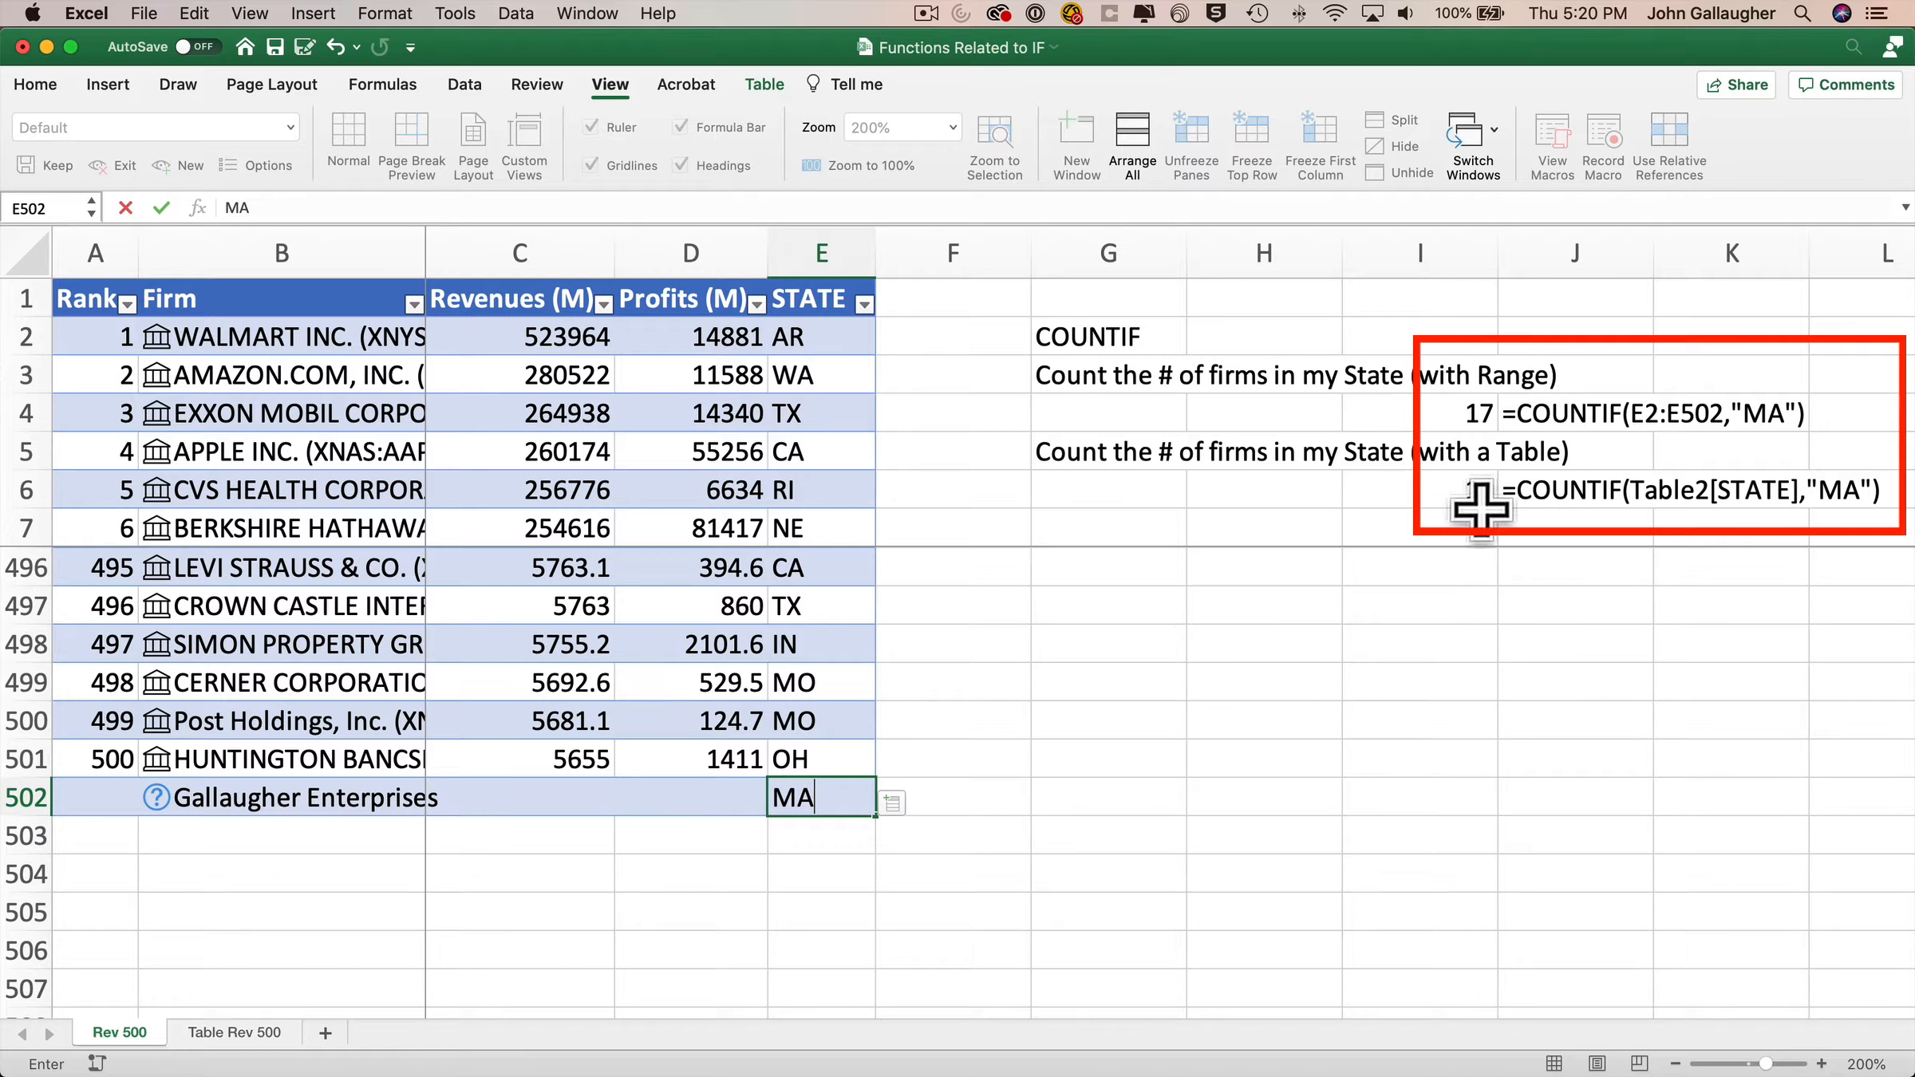
key("Tab")
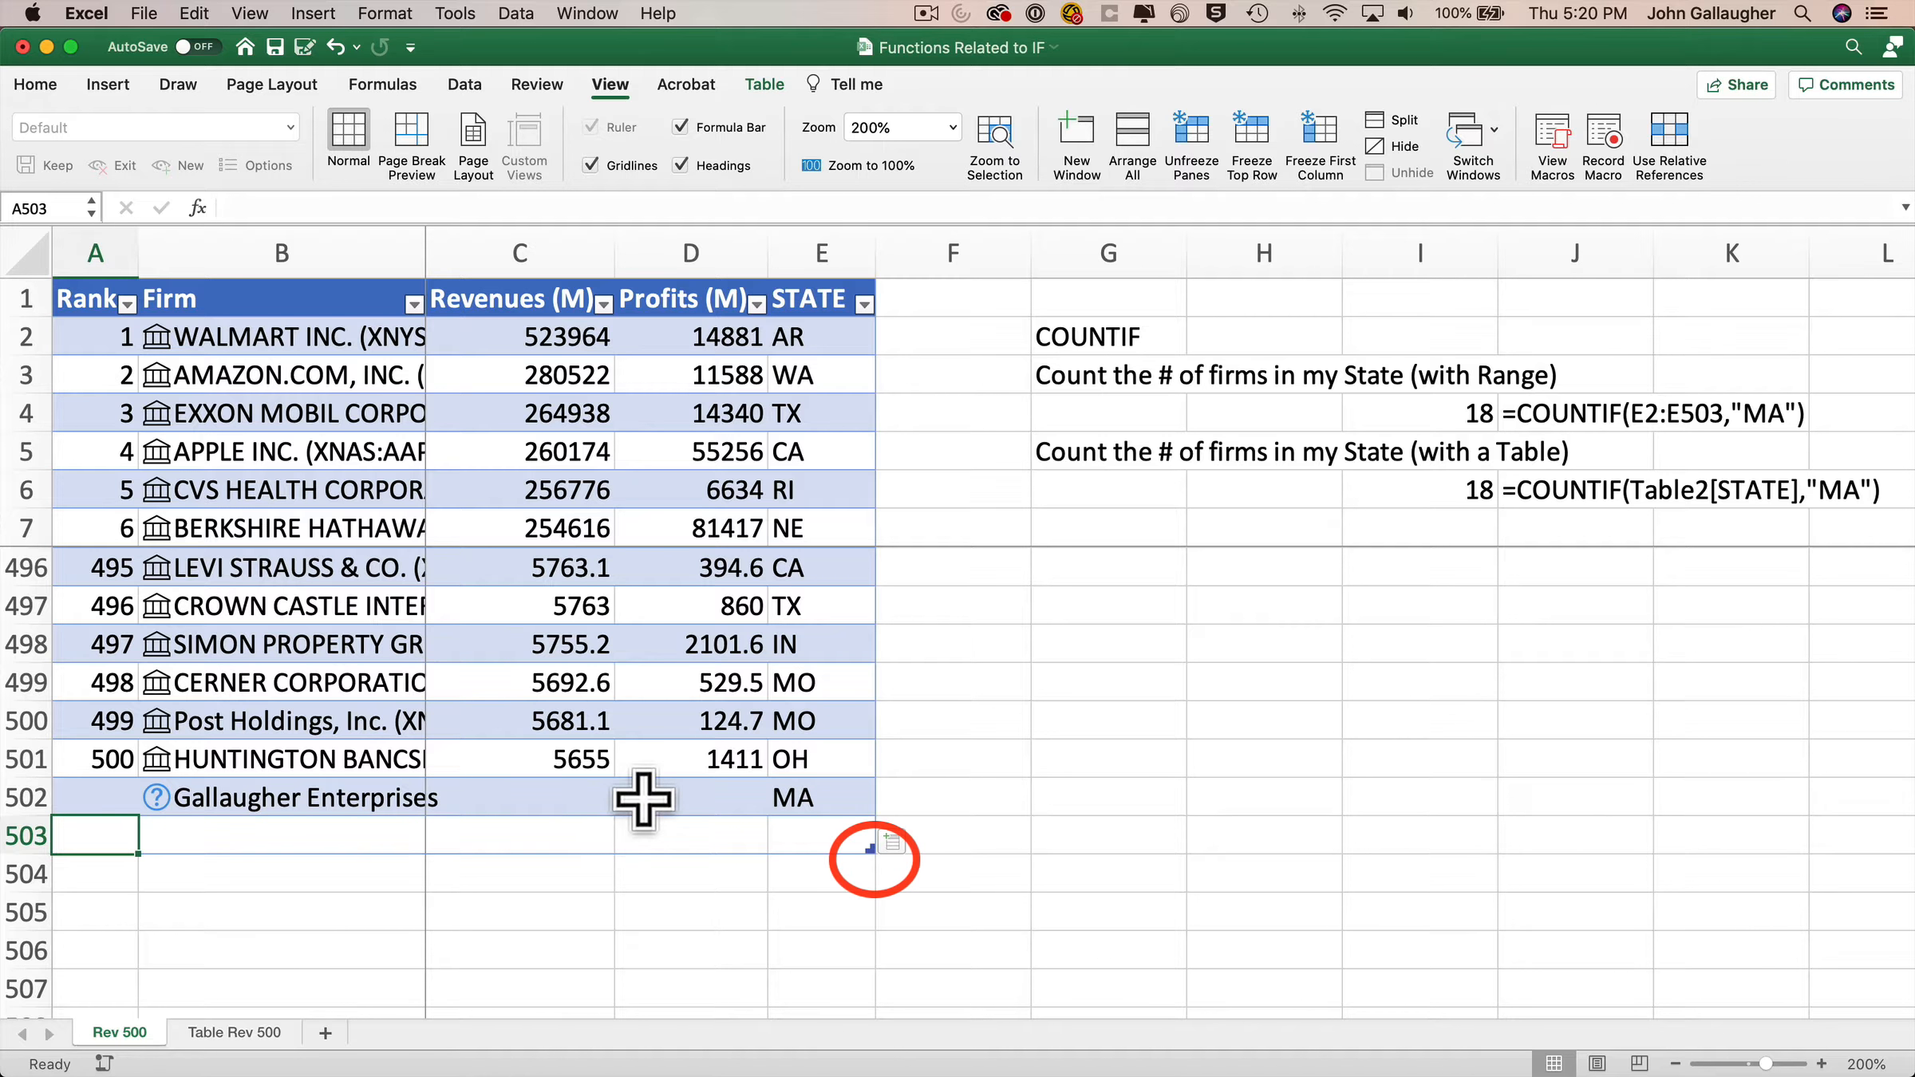
Step: Undo the extra blank table row, clear the test record's state in E502, and delete row 502
key("super+z")
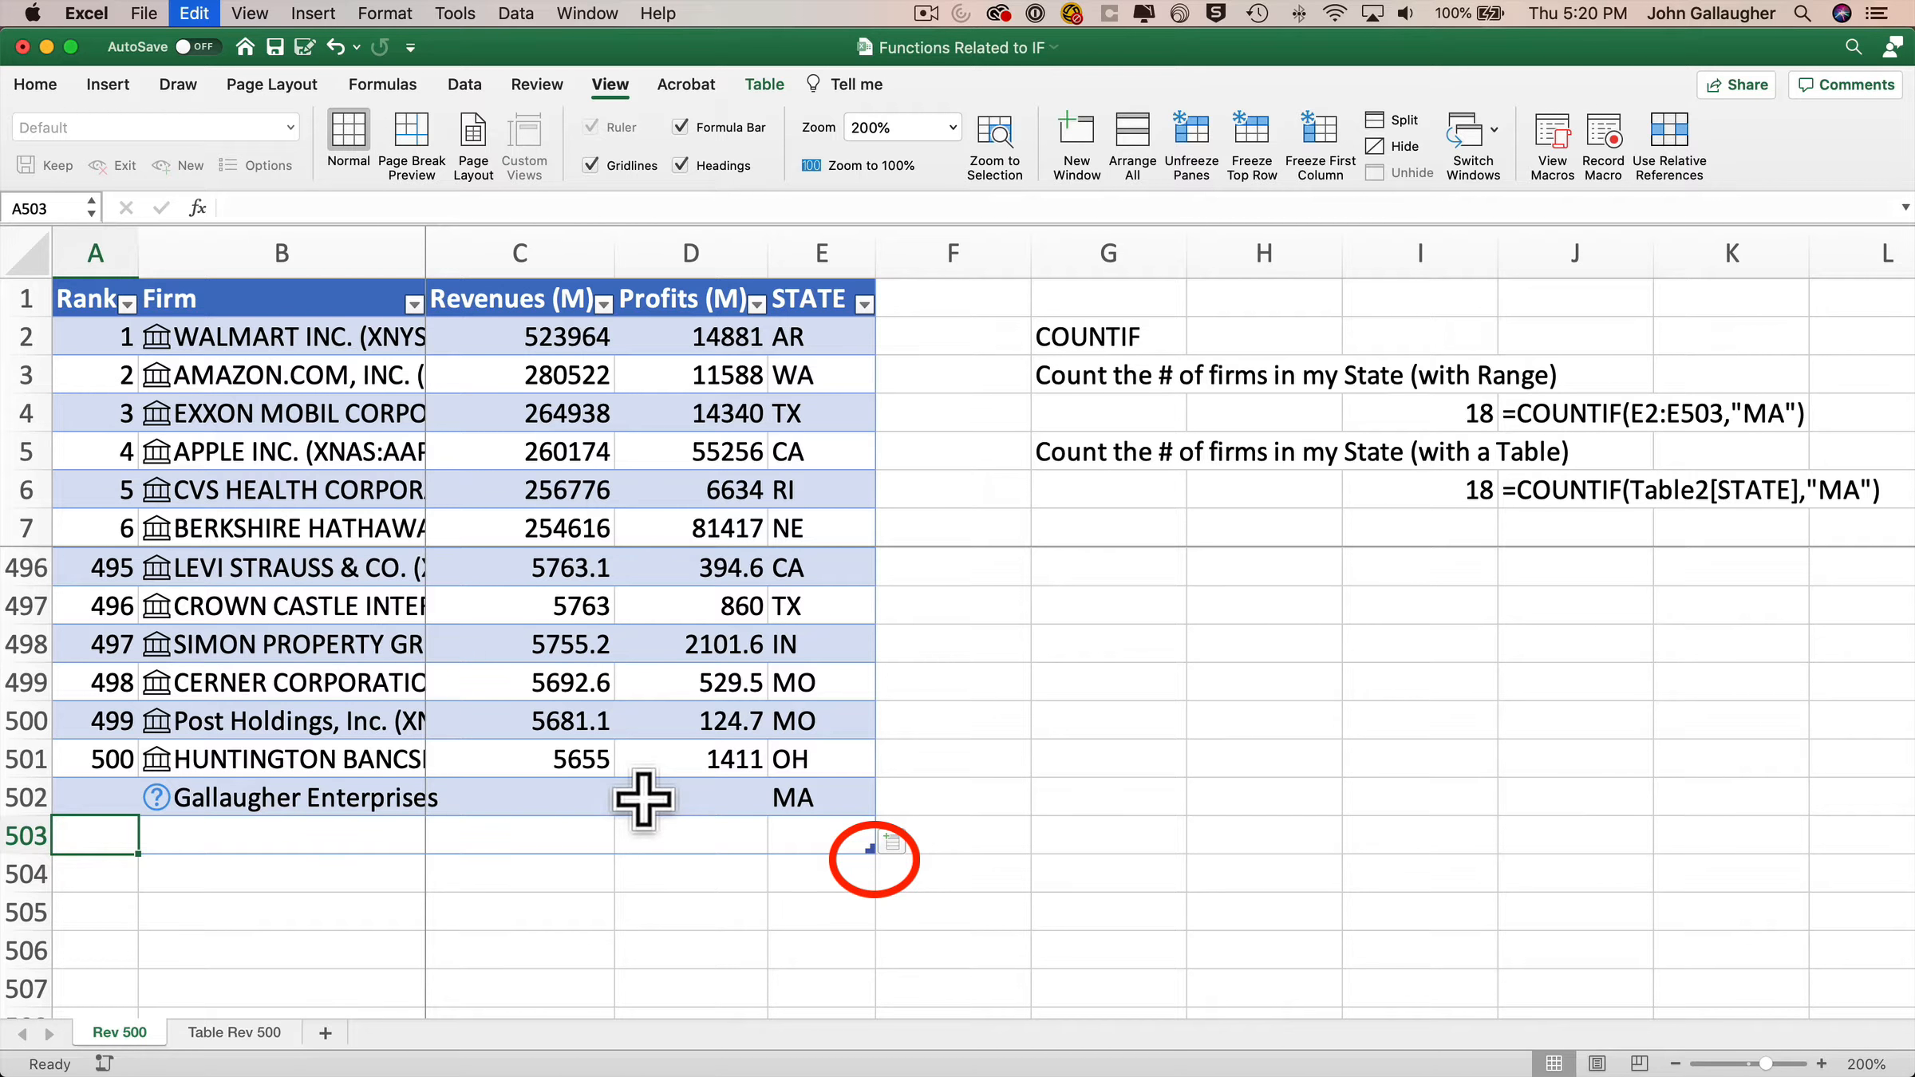
key("super+z")
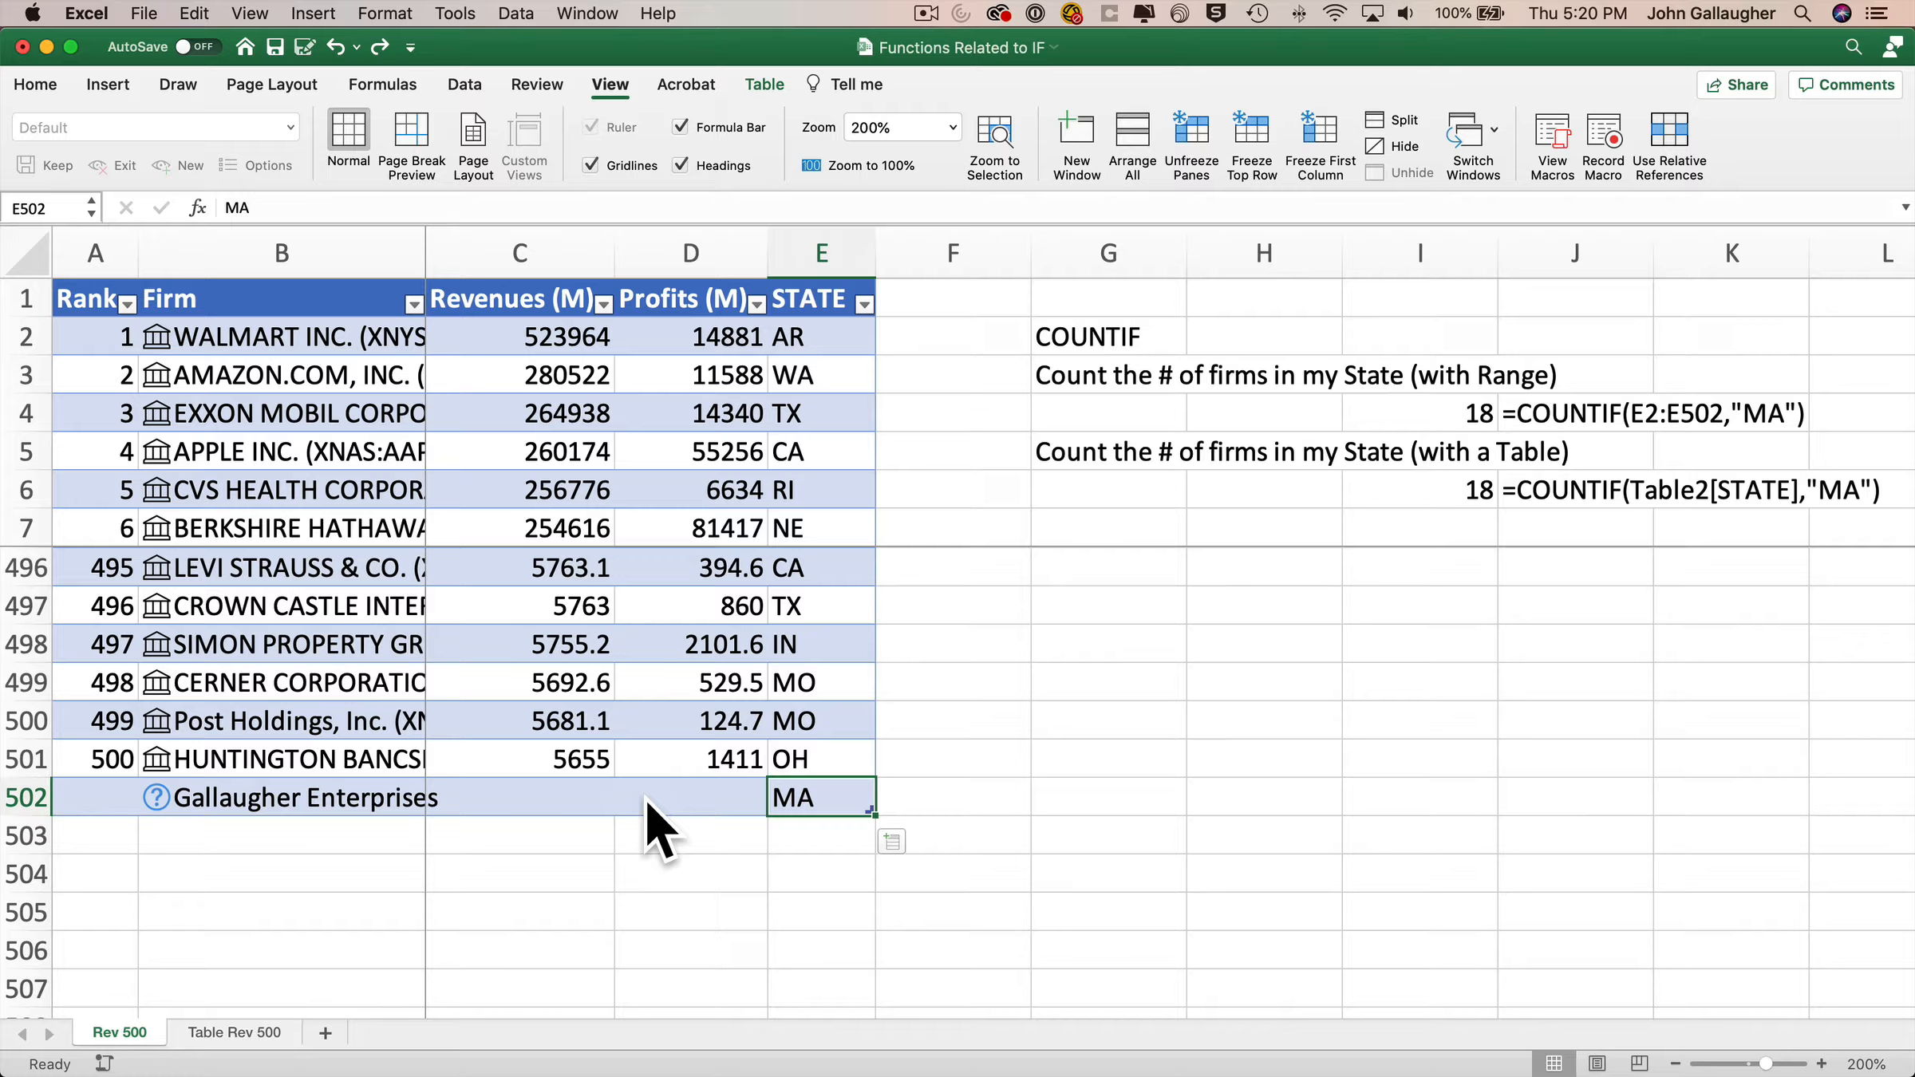
key("Delete")
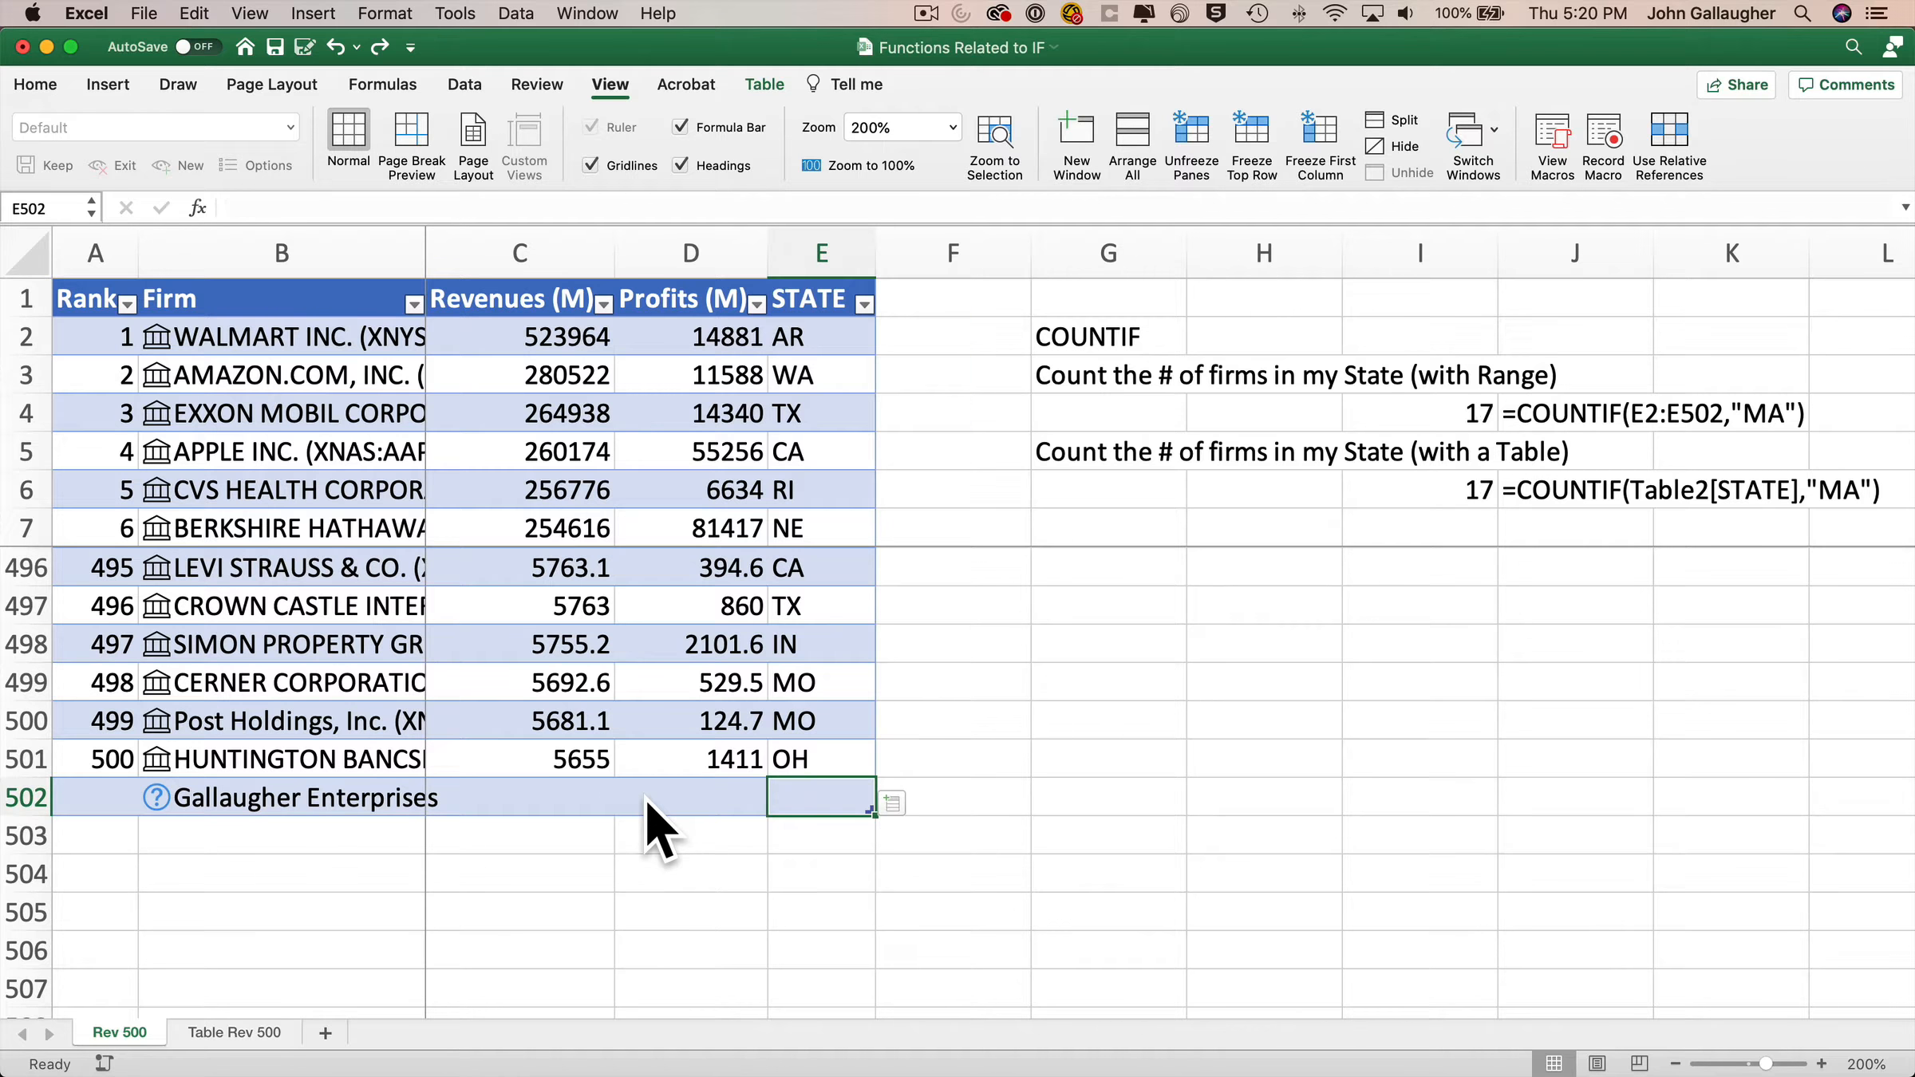
right_click(56, 794)
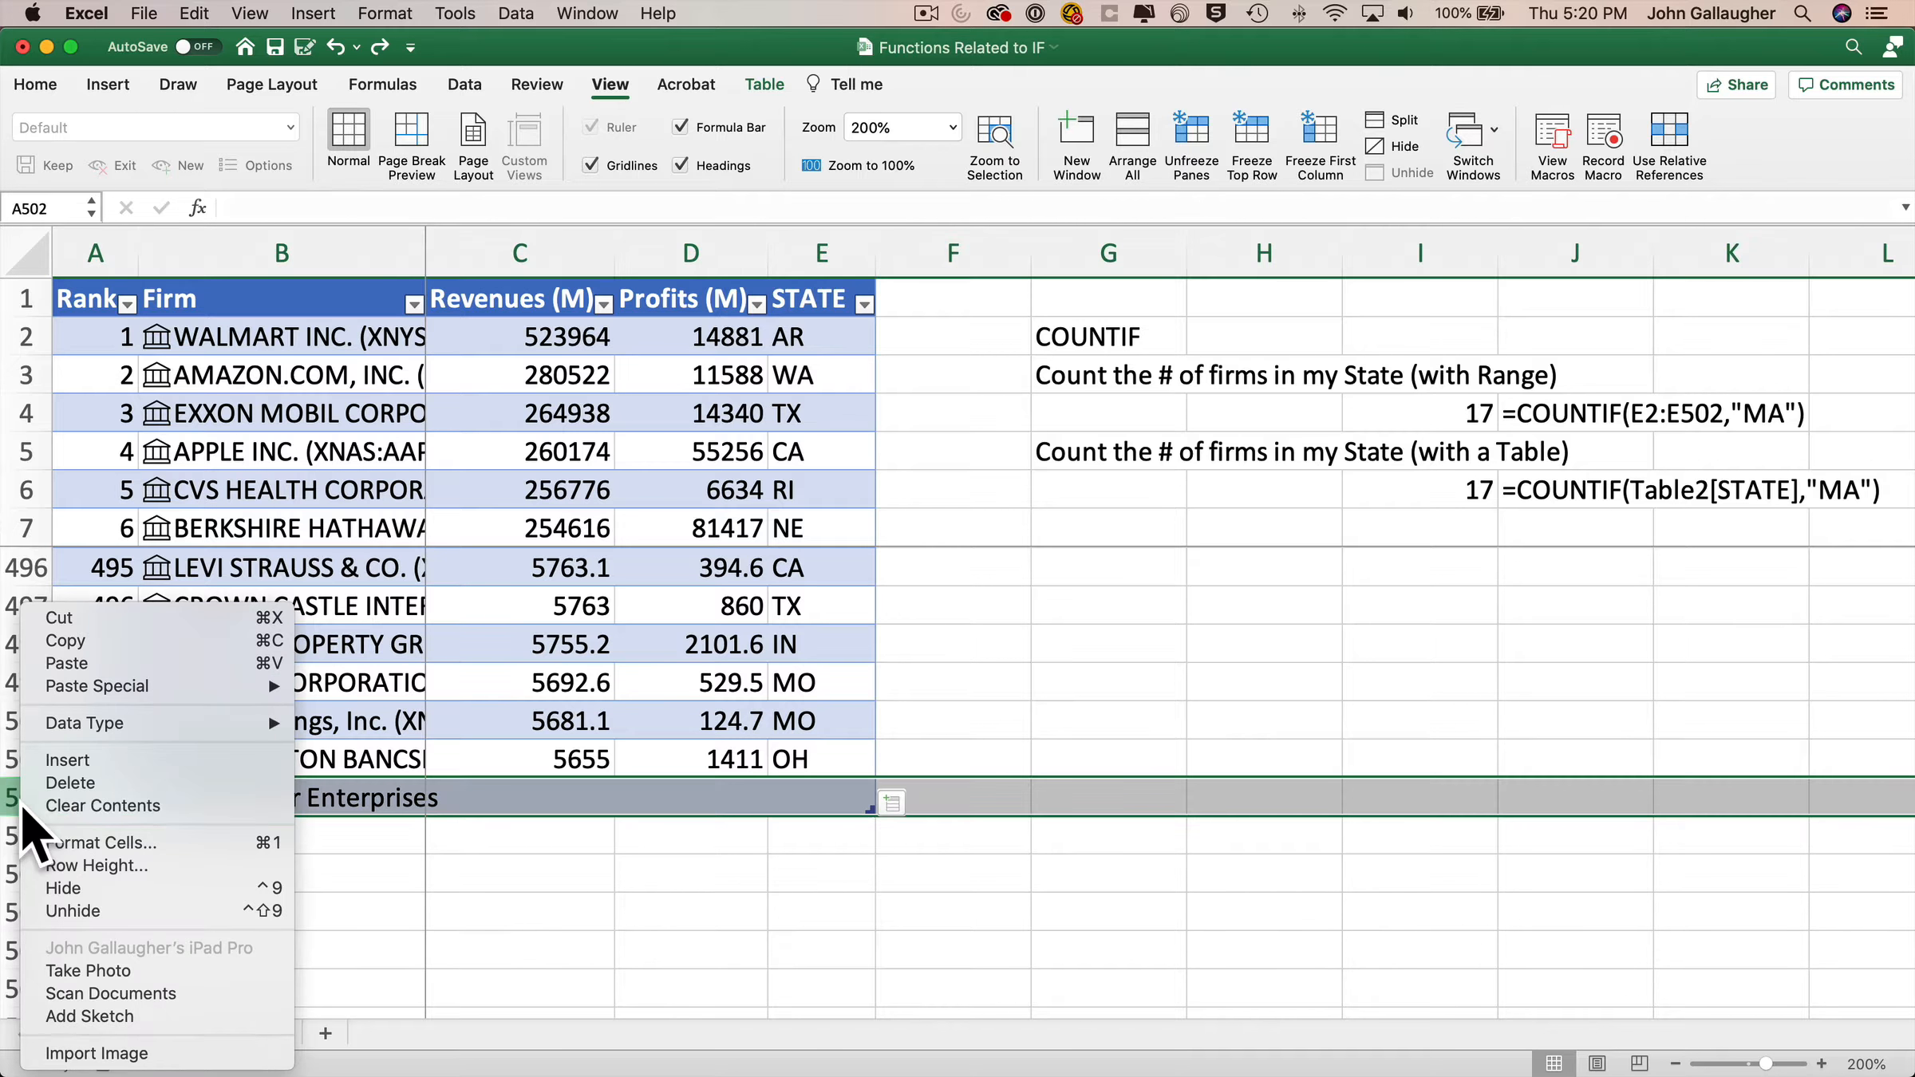
left_click(71, 783)
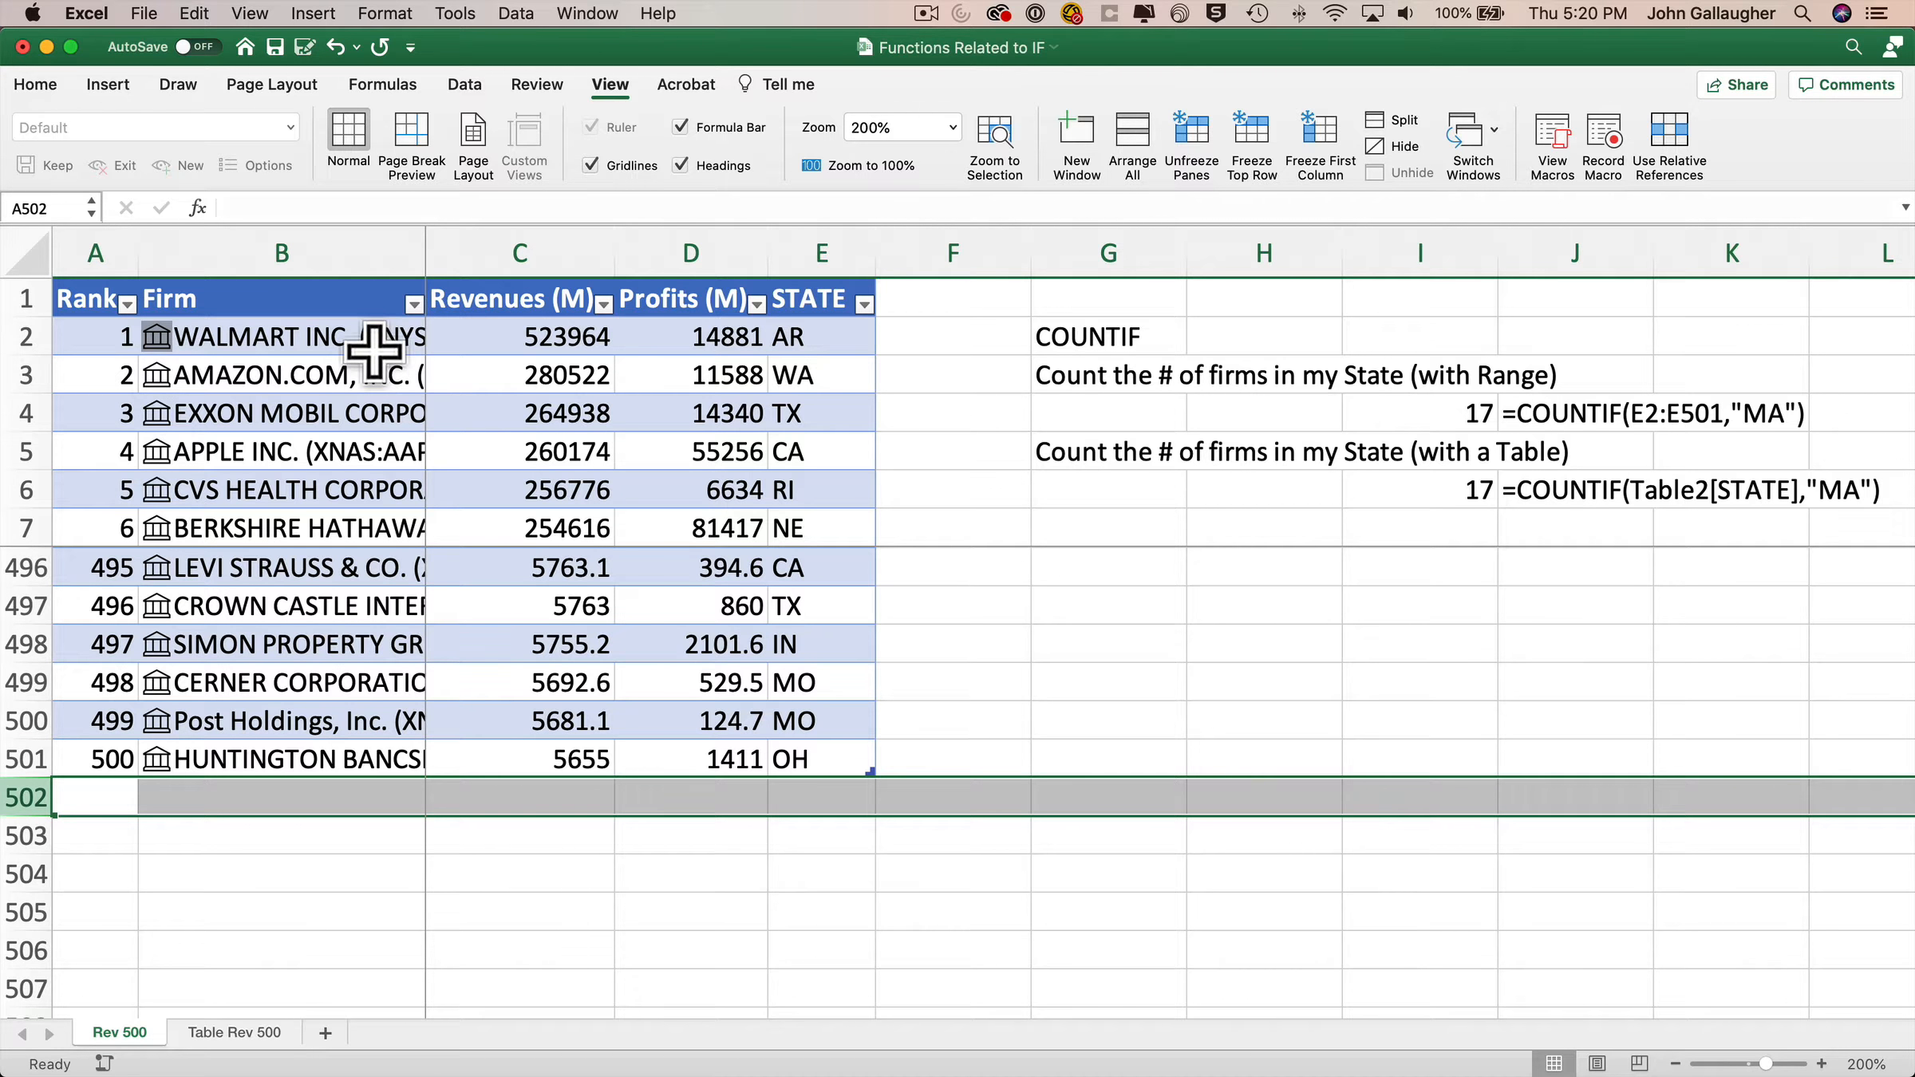
Step: Unfreeze the current panes and freeze them again at cell C2 on the Rev 500 sheet
left_click(517, 341)
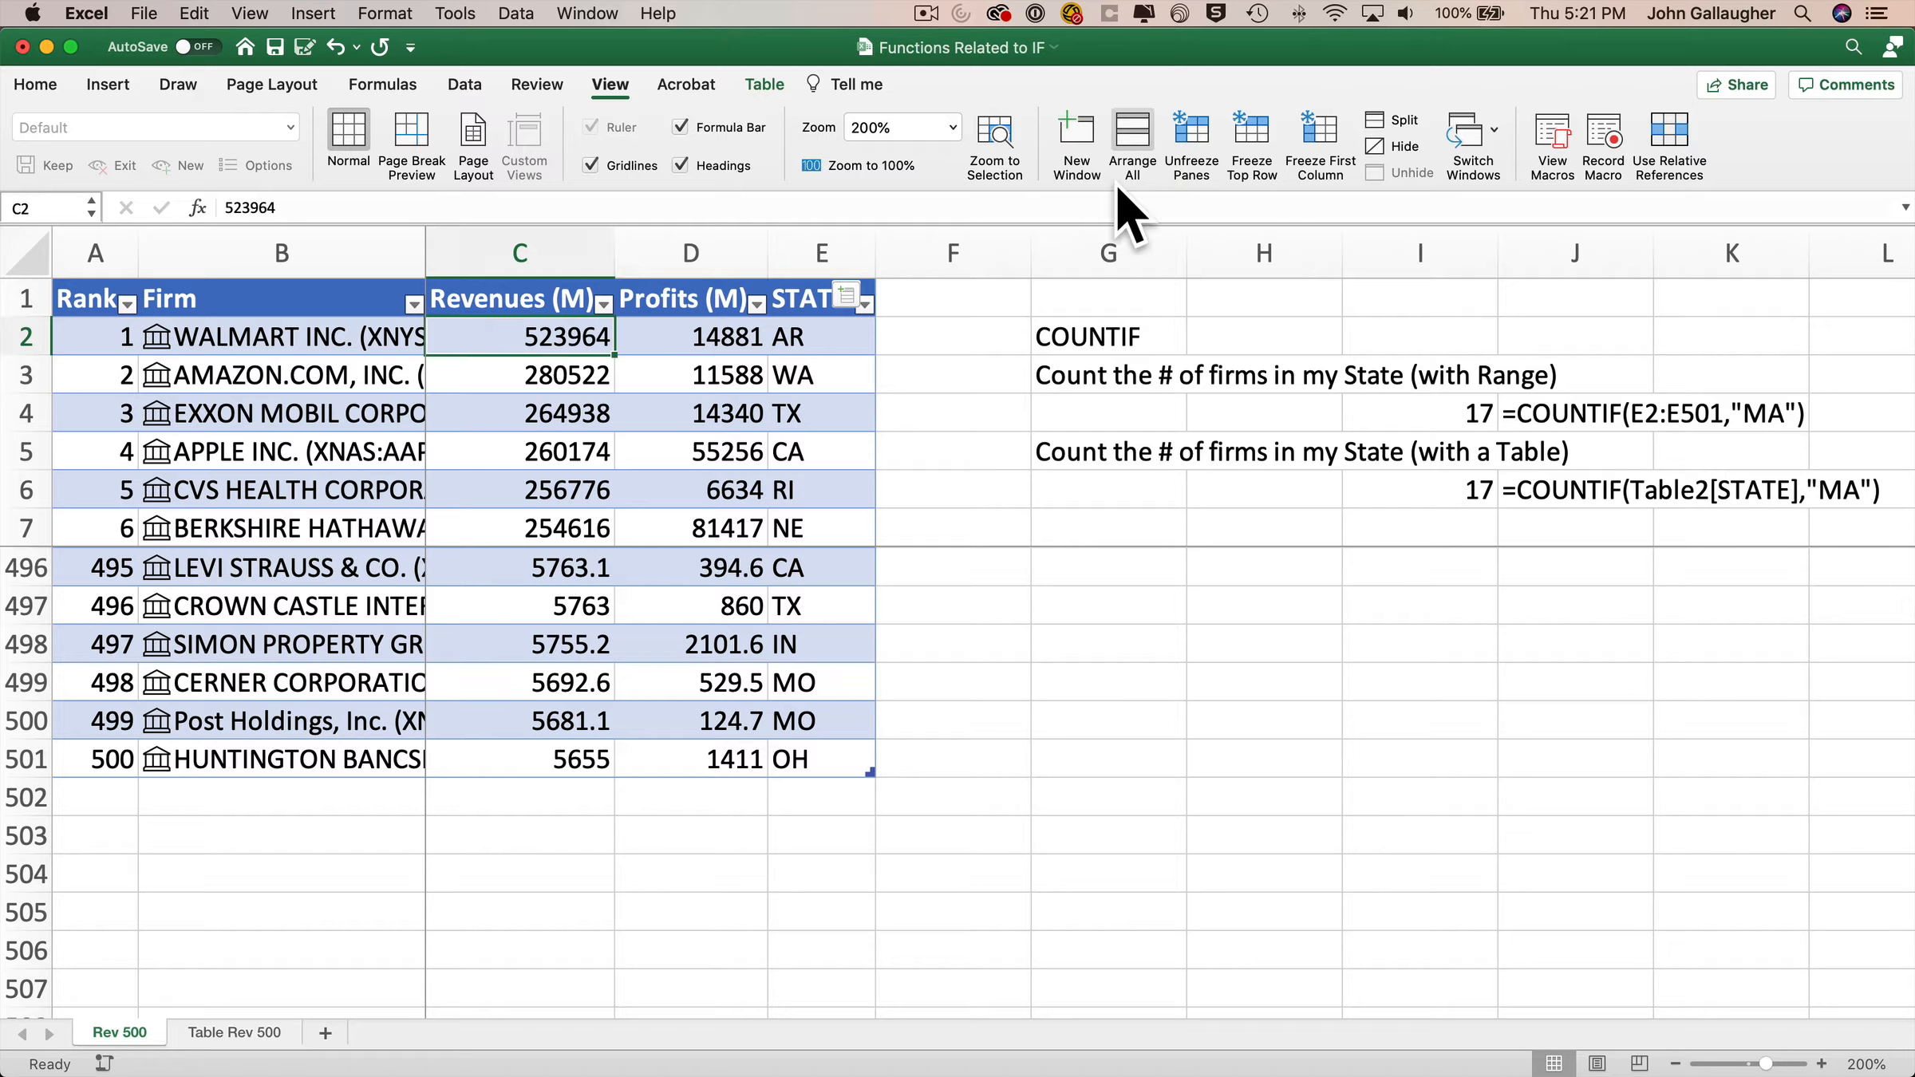
left_click(1193, 135)
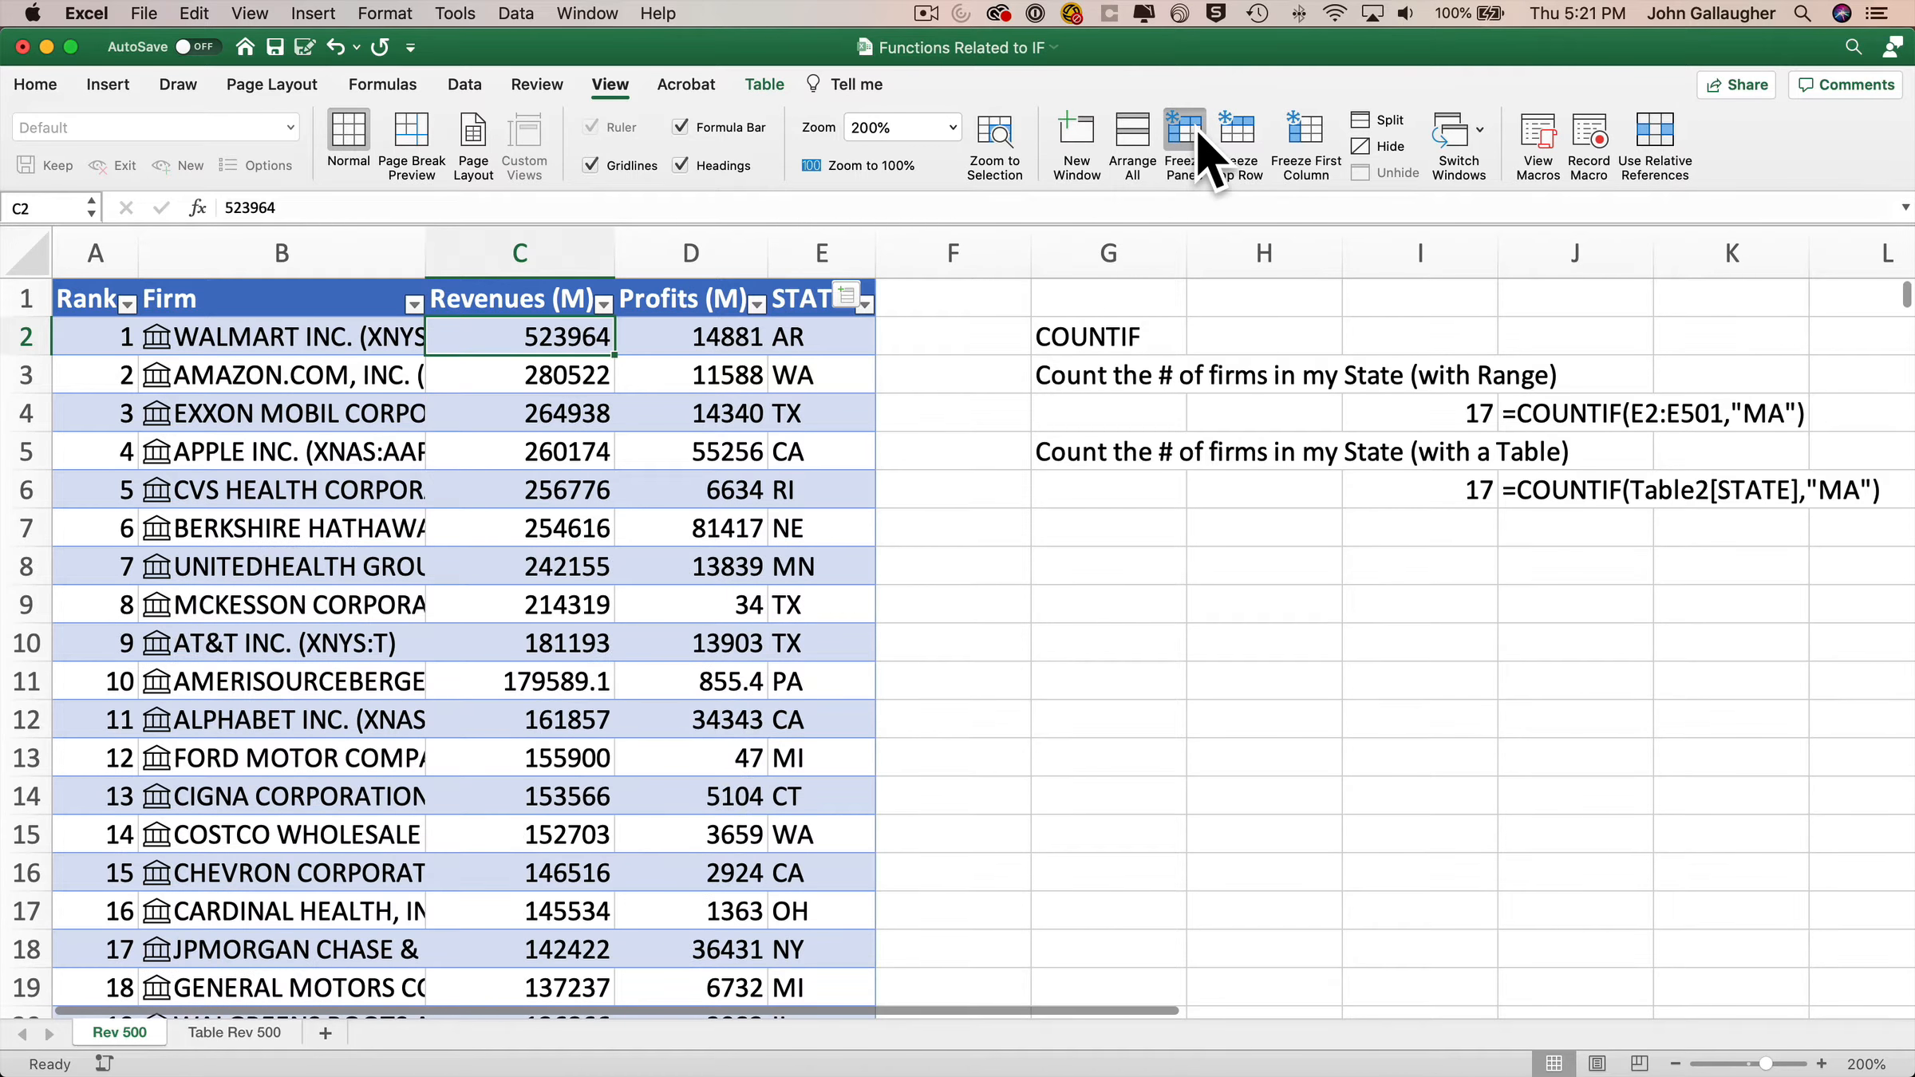
scroll(812, 525, "down", 3)
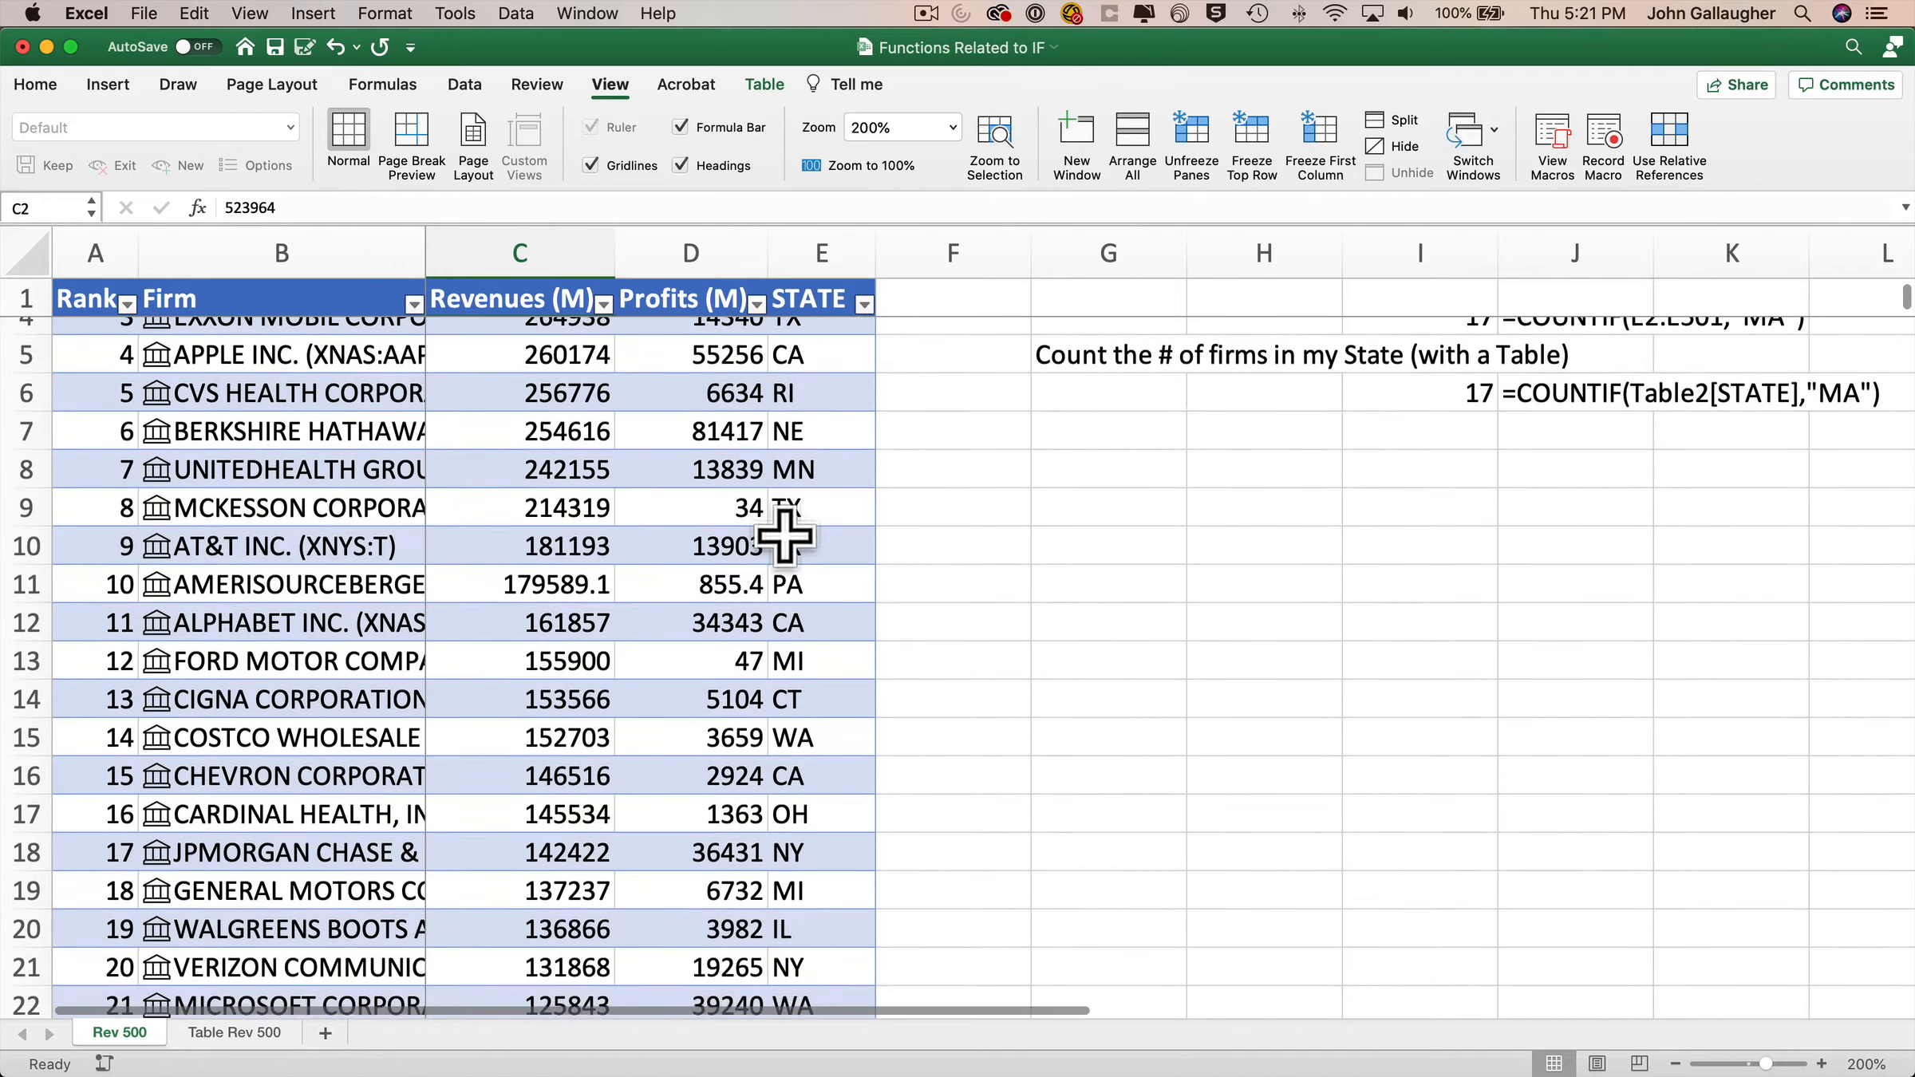
scroll(812, 526, "up", 3)
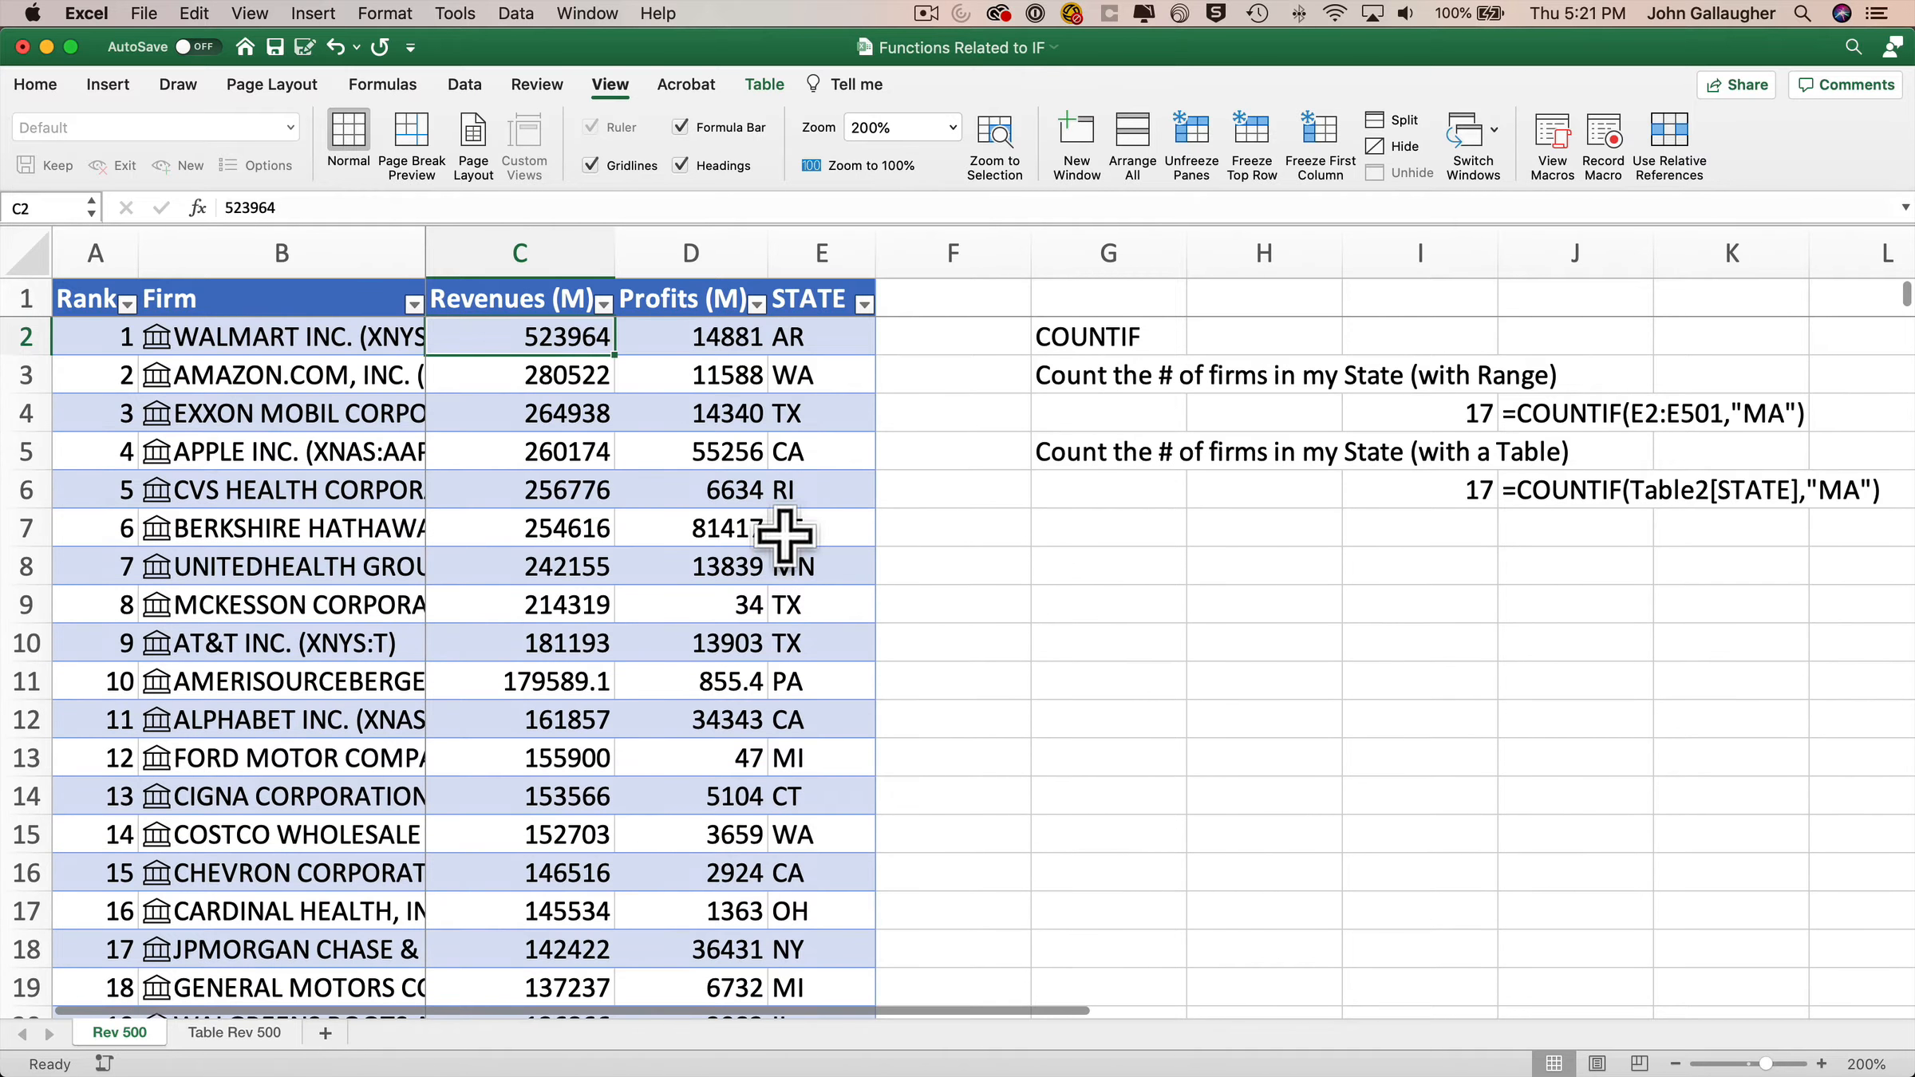
Step: Enter the heading "Enter State to get firm count" in G7, the label "Enter State:" in G8, and RI in H8
left_click(1105, 562)
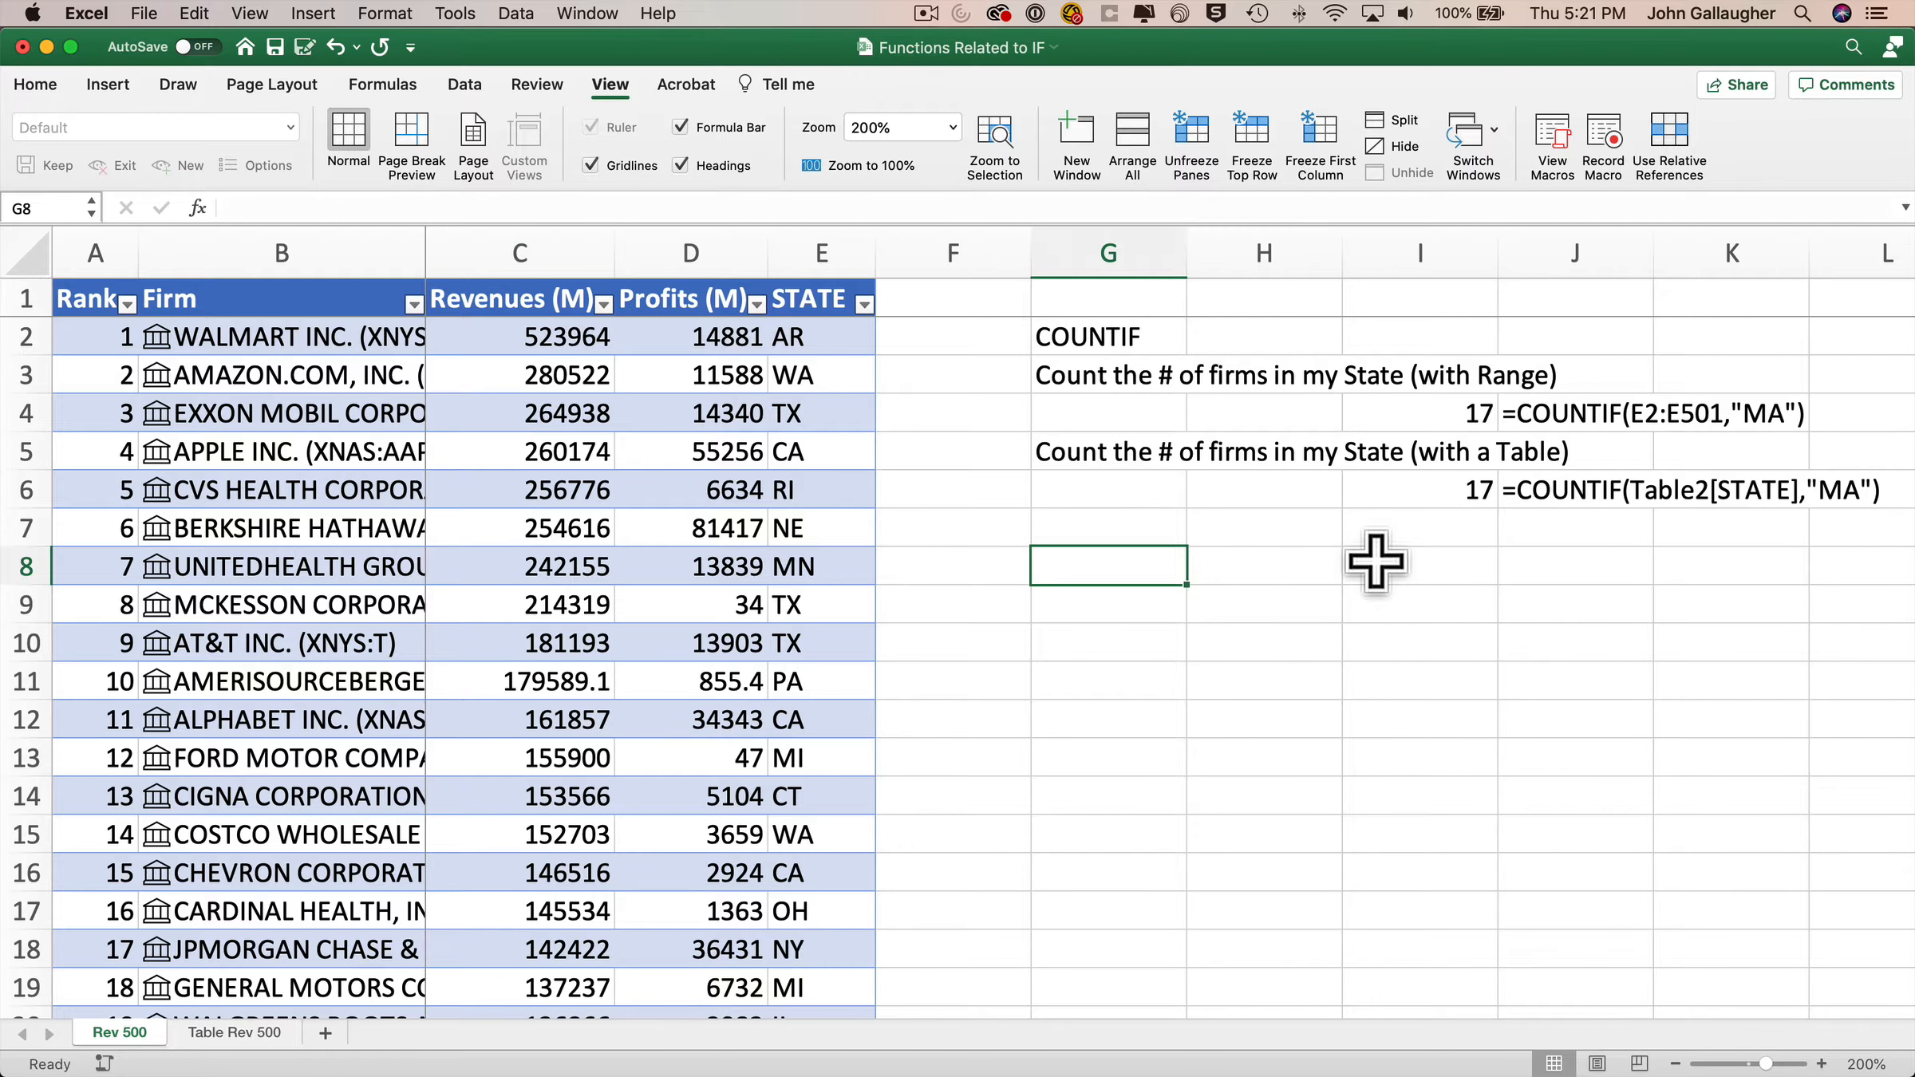
left_click(1112, 525)
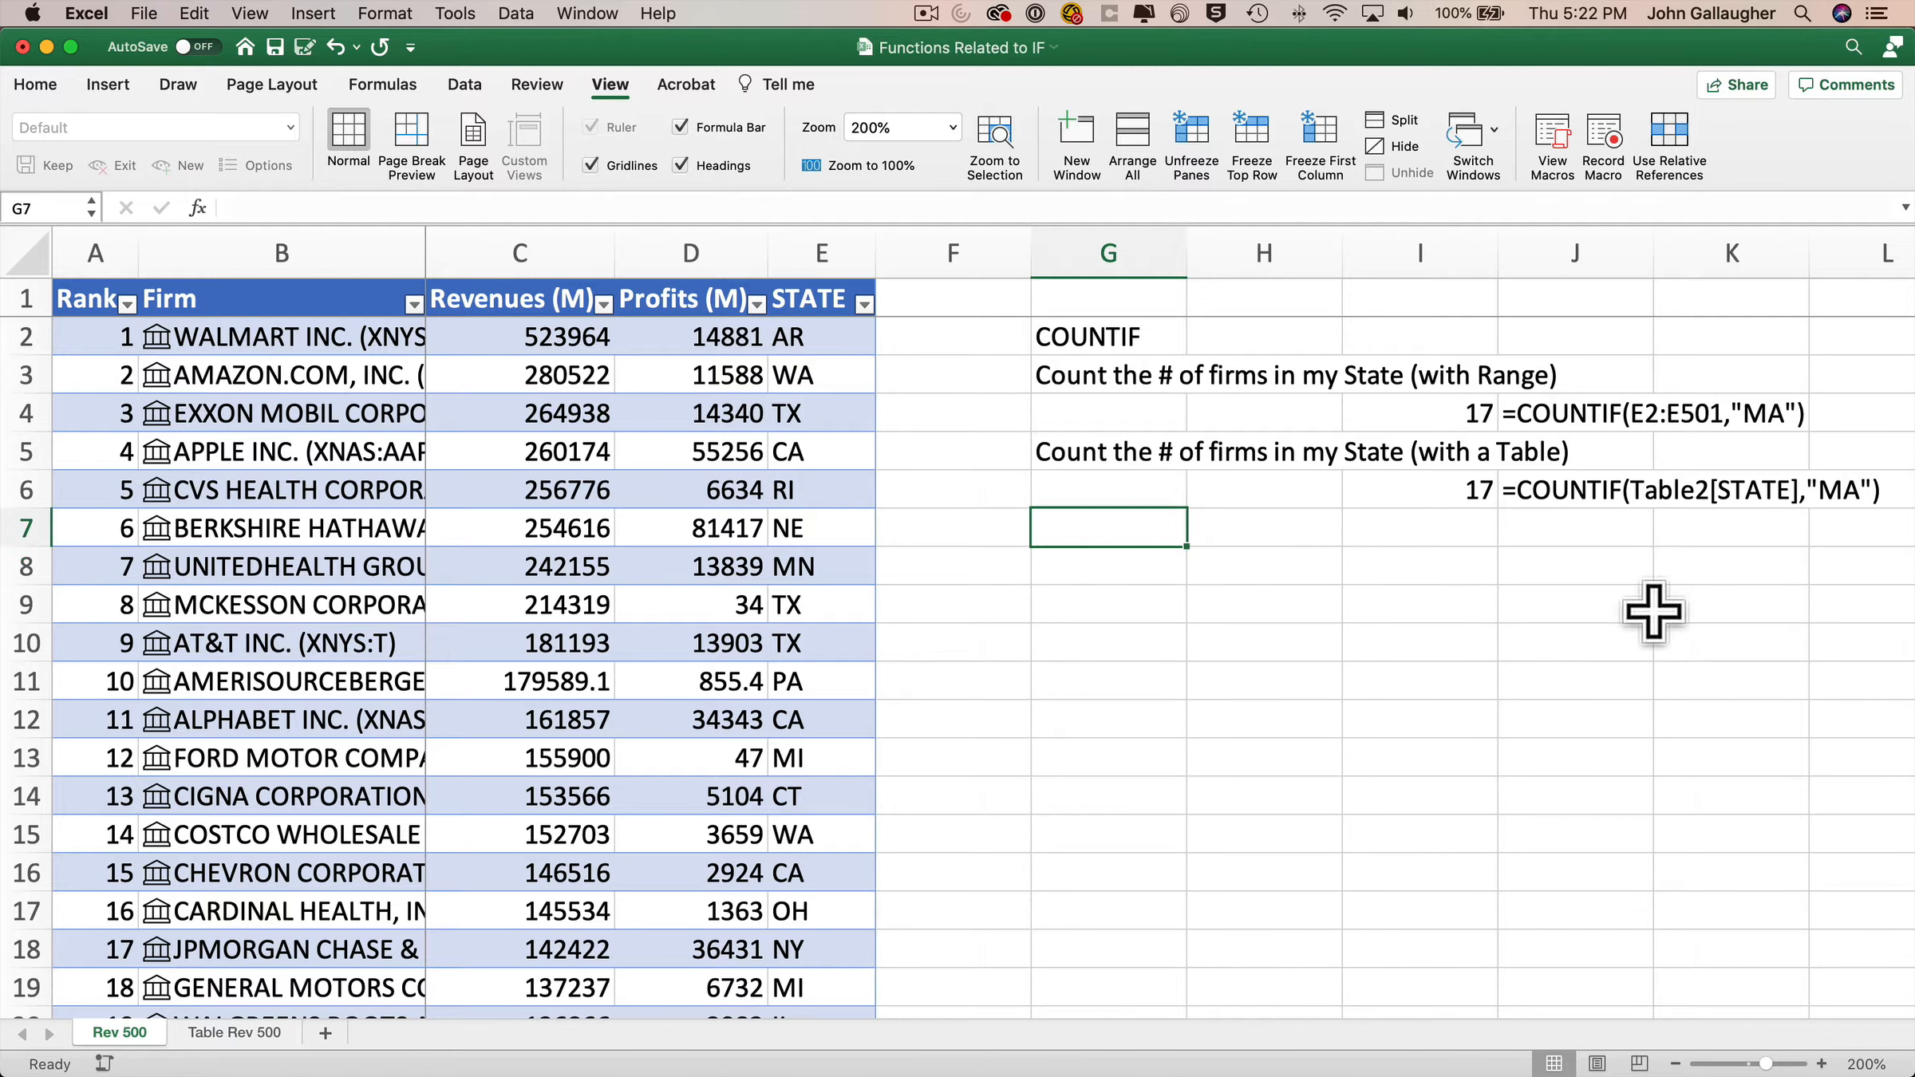
type("Enter State to get firm count")
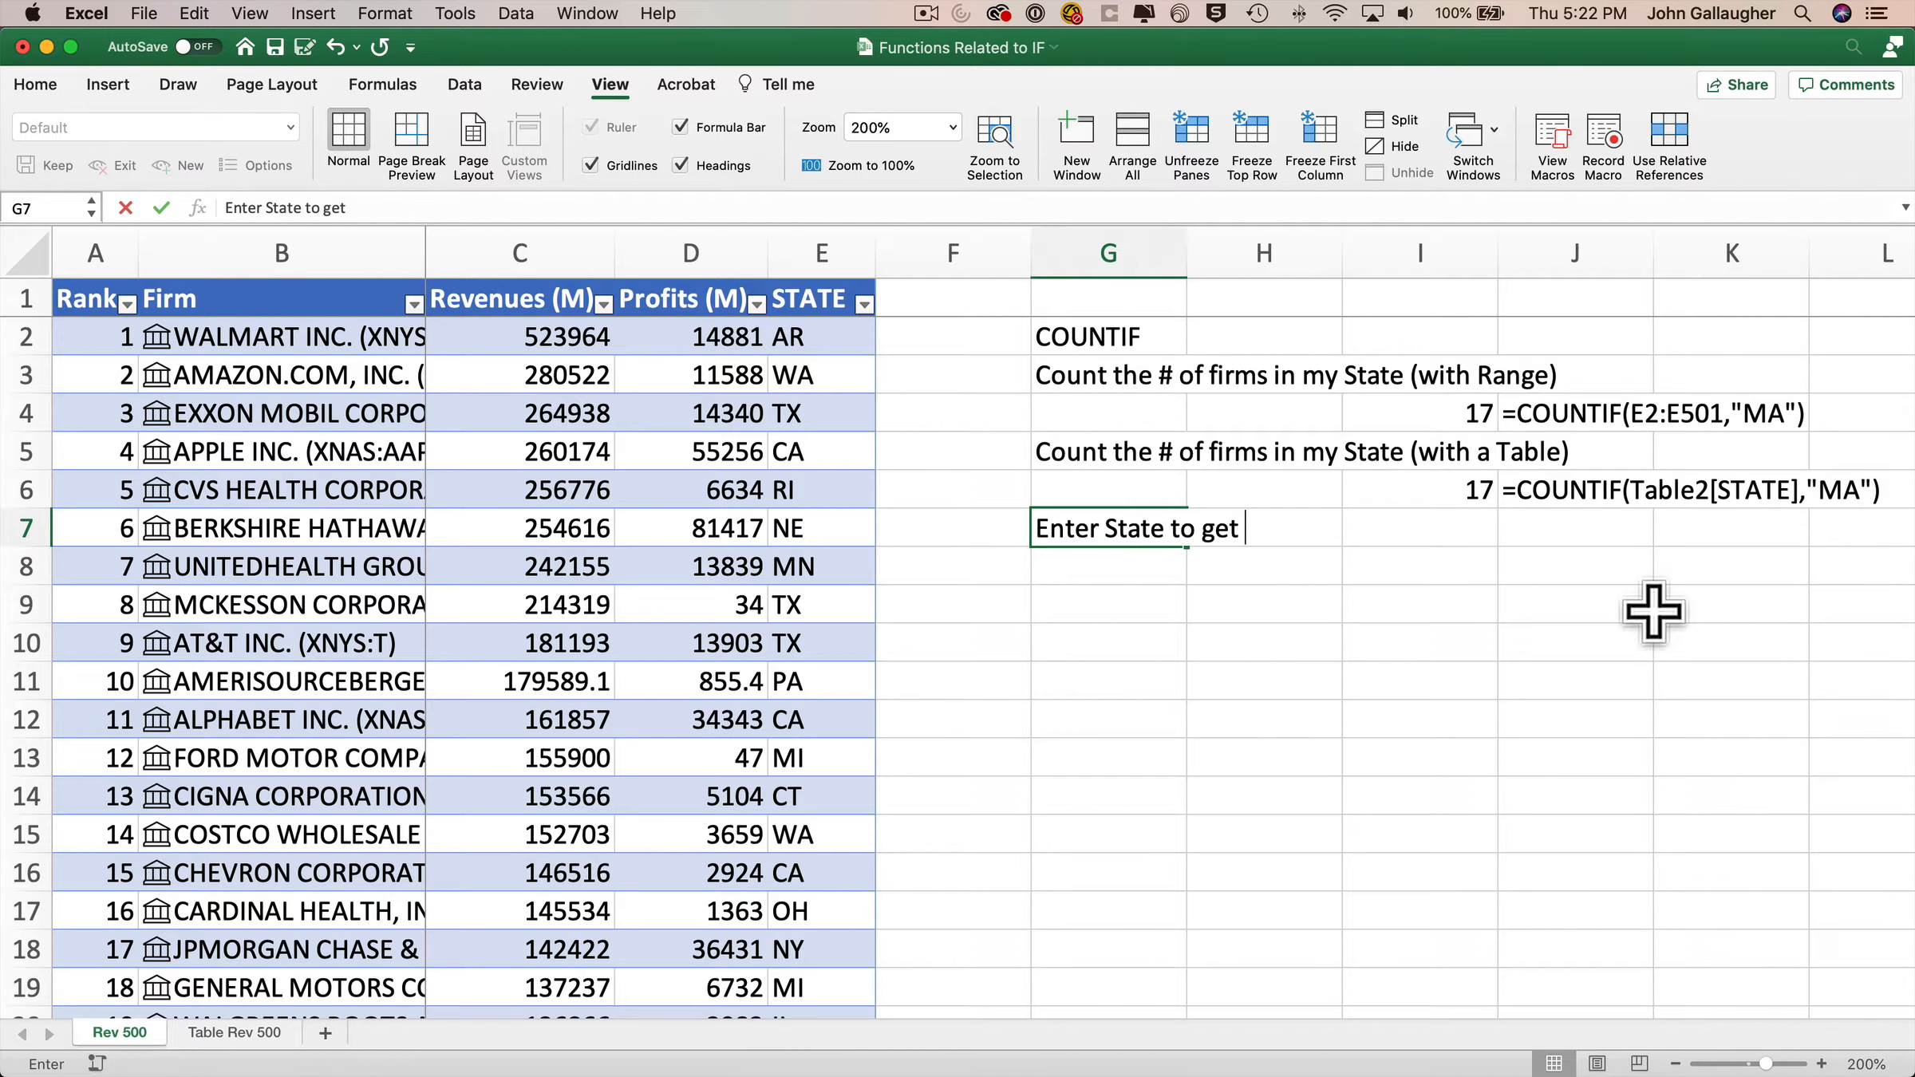
key("Return")
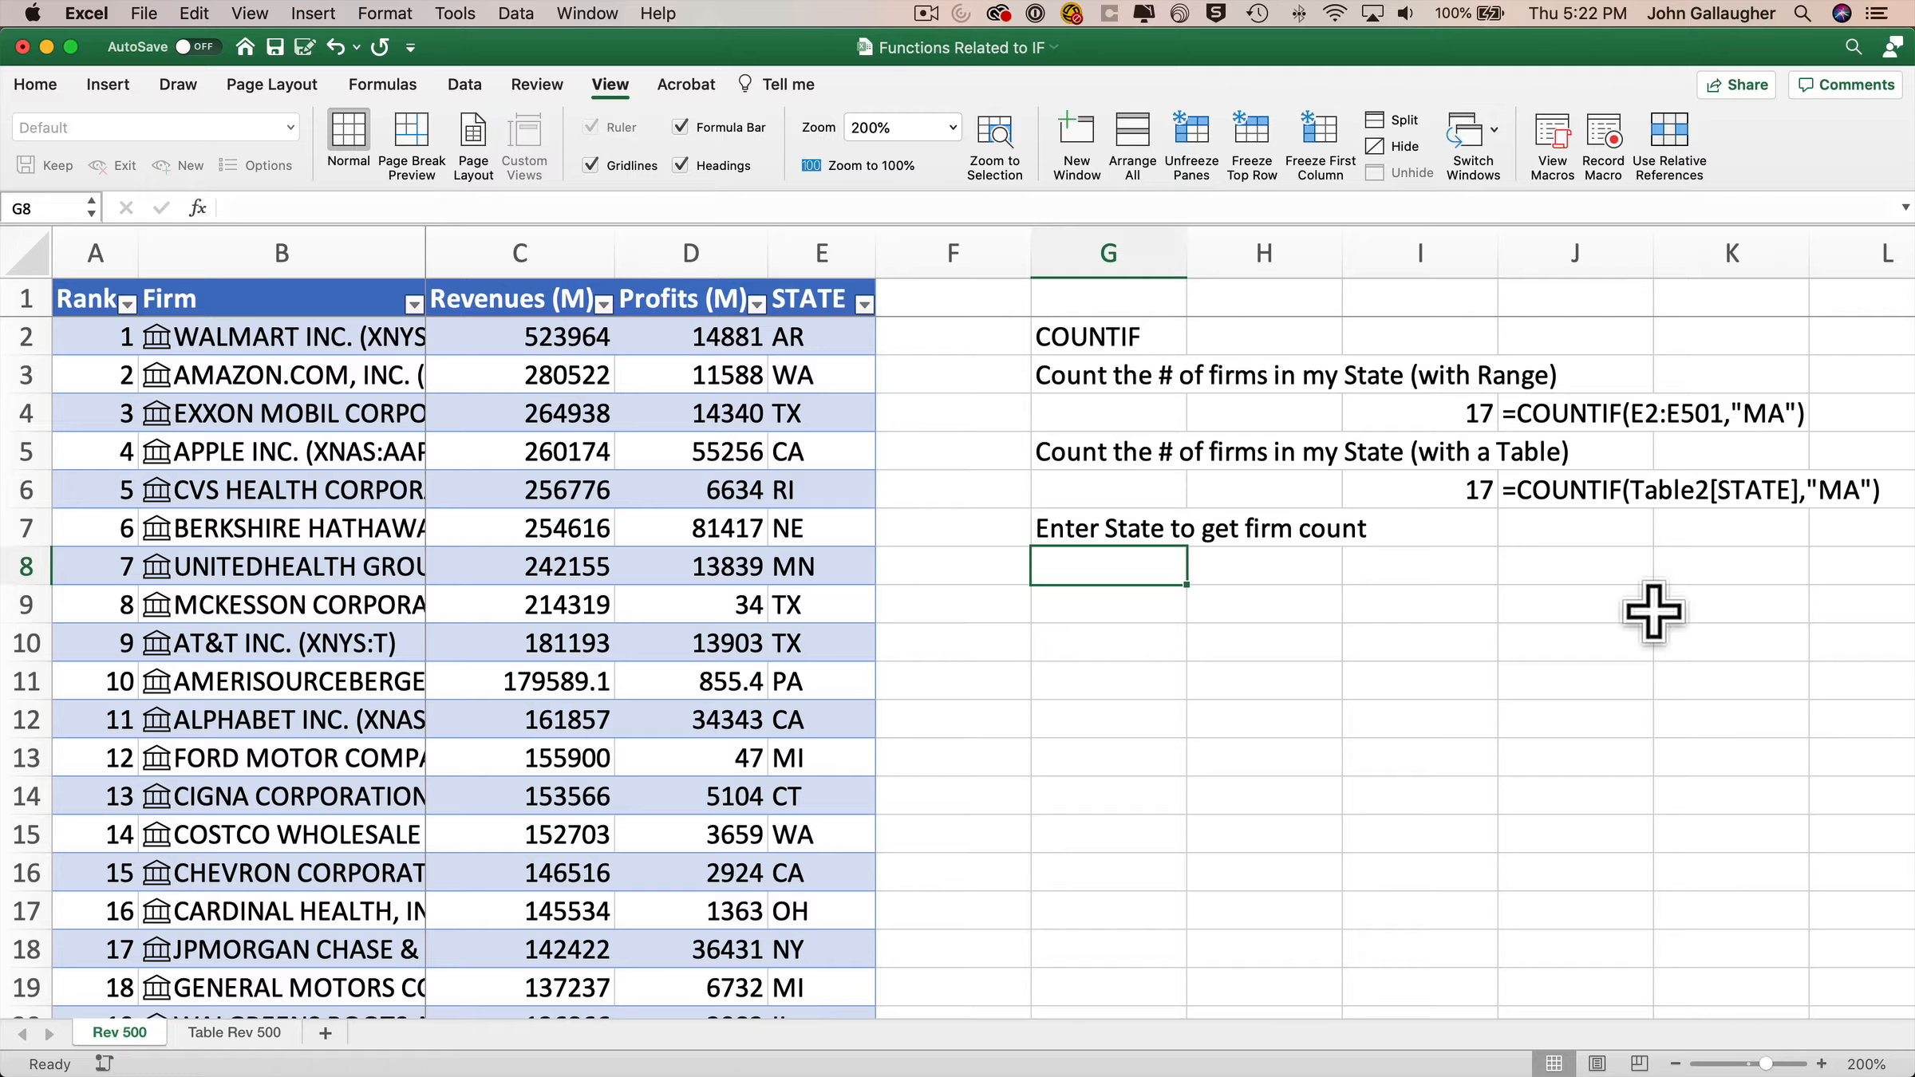
type("Enter State:")
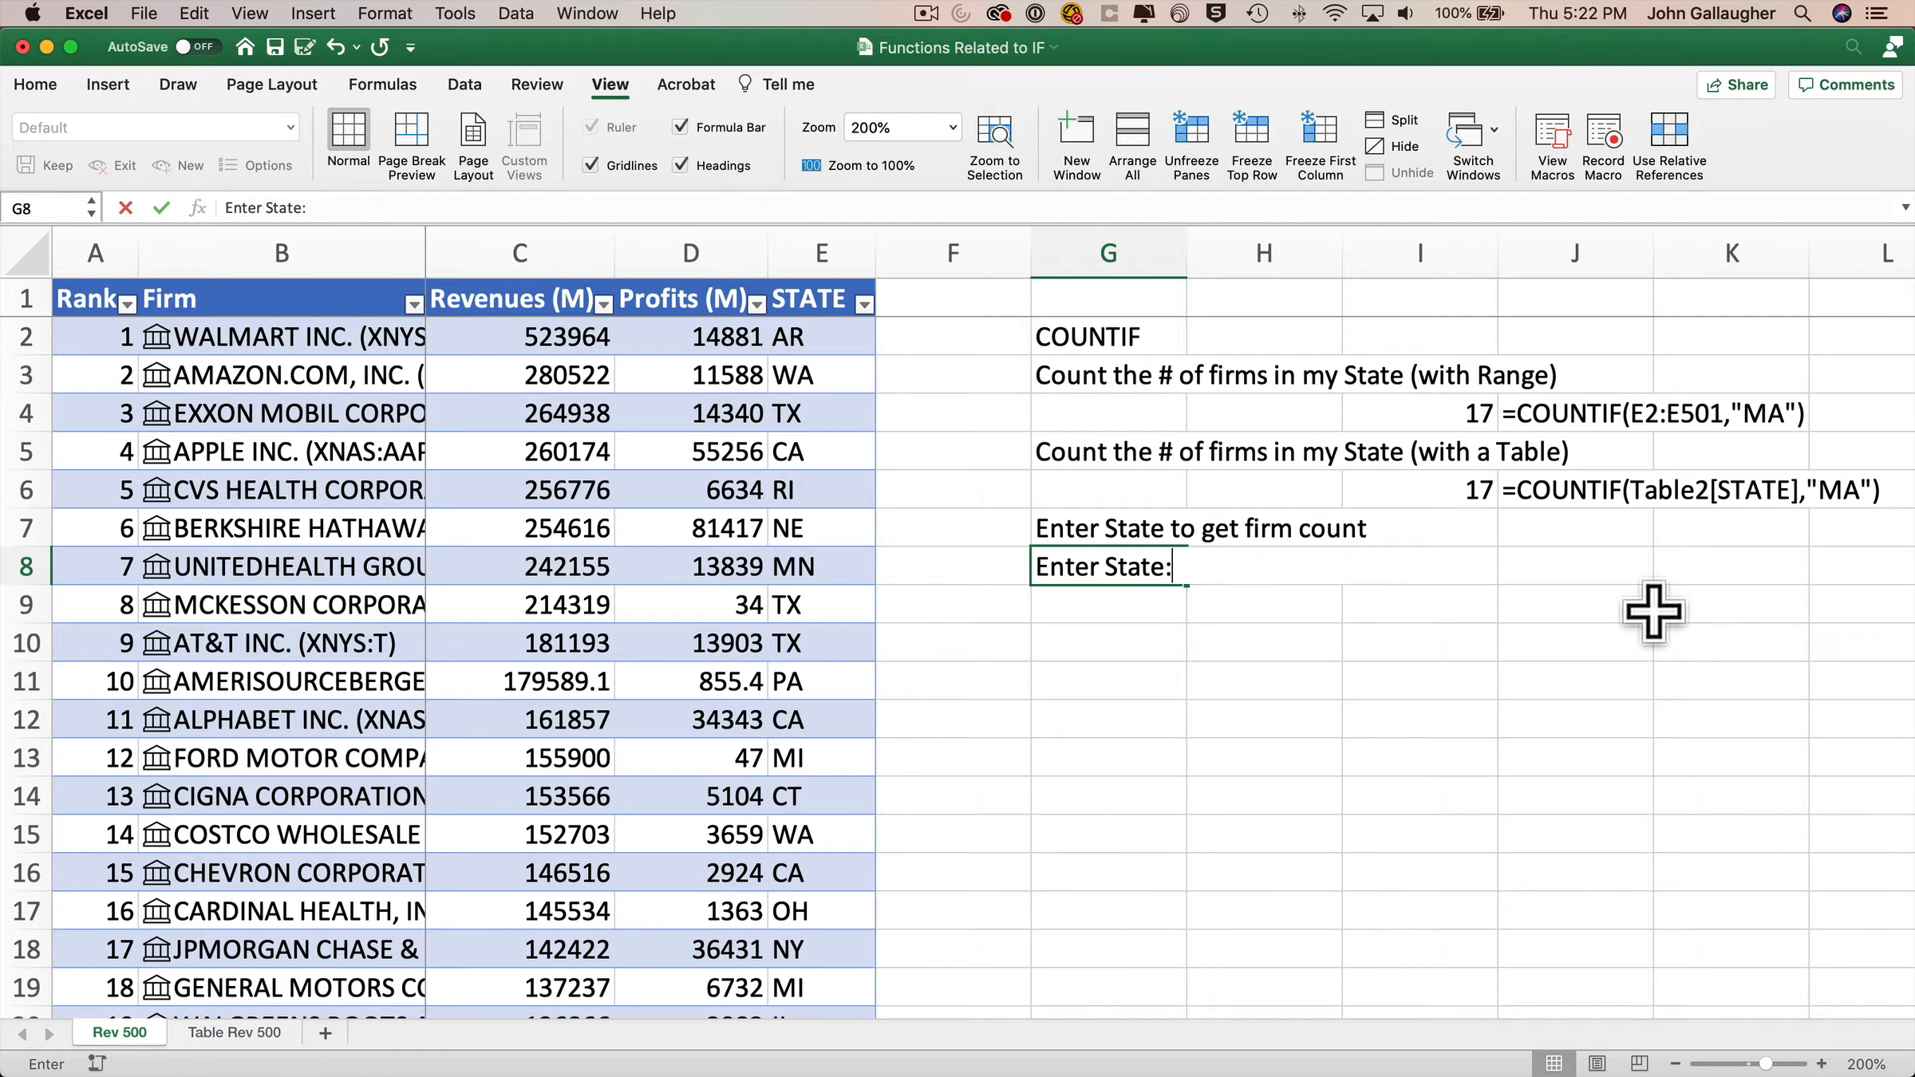
key("Tab")
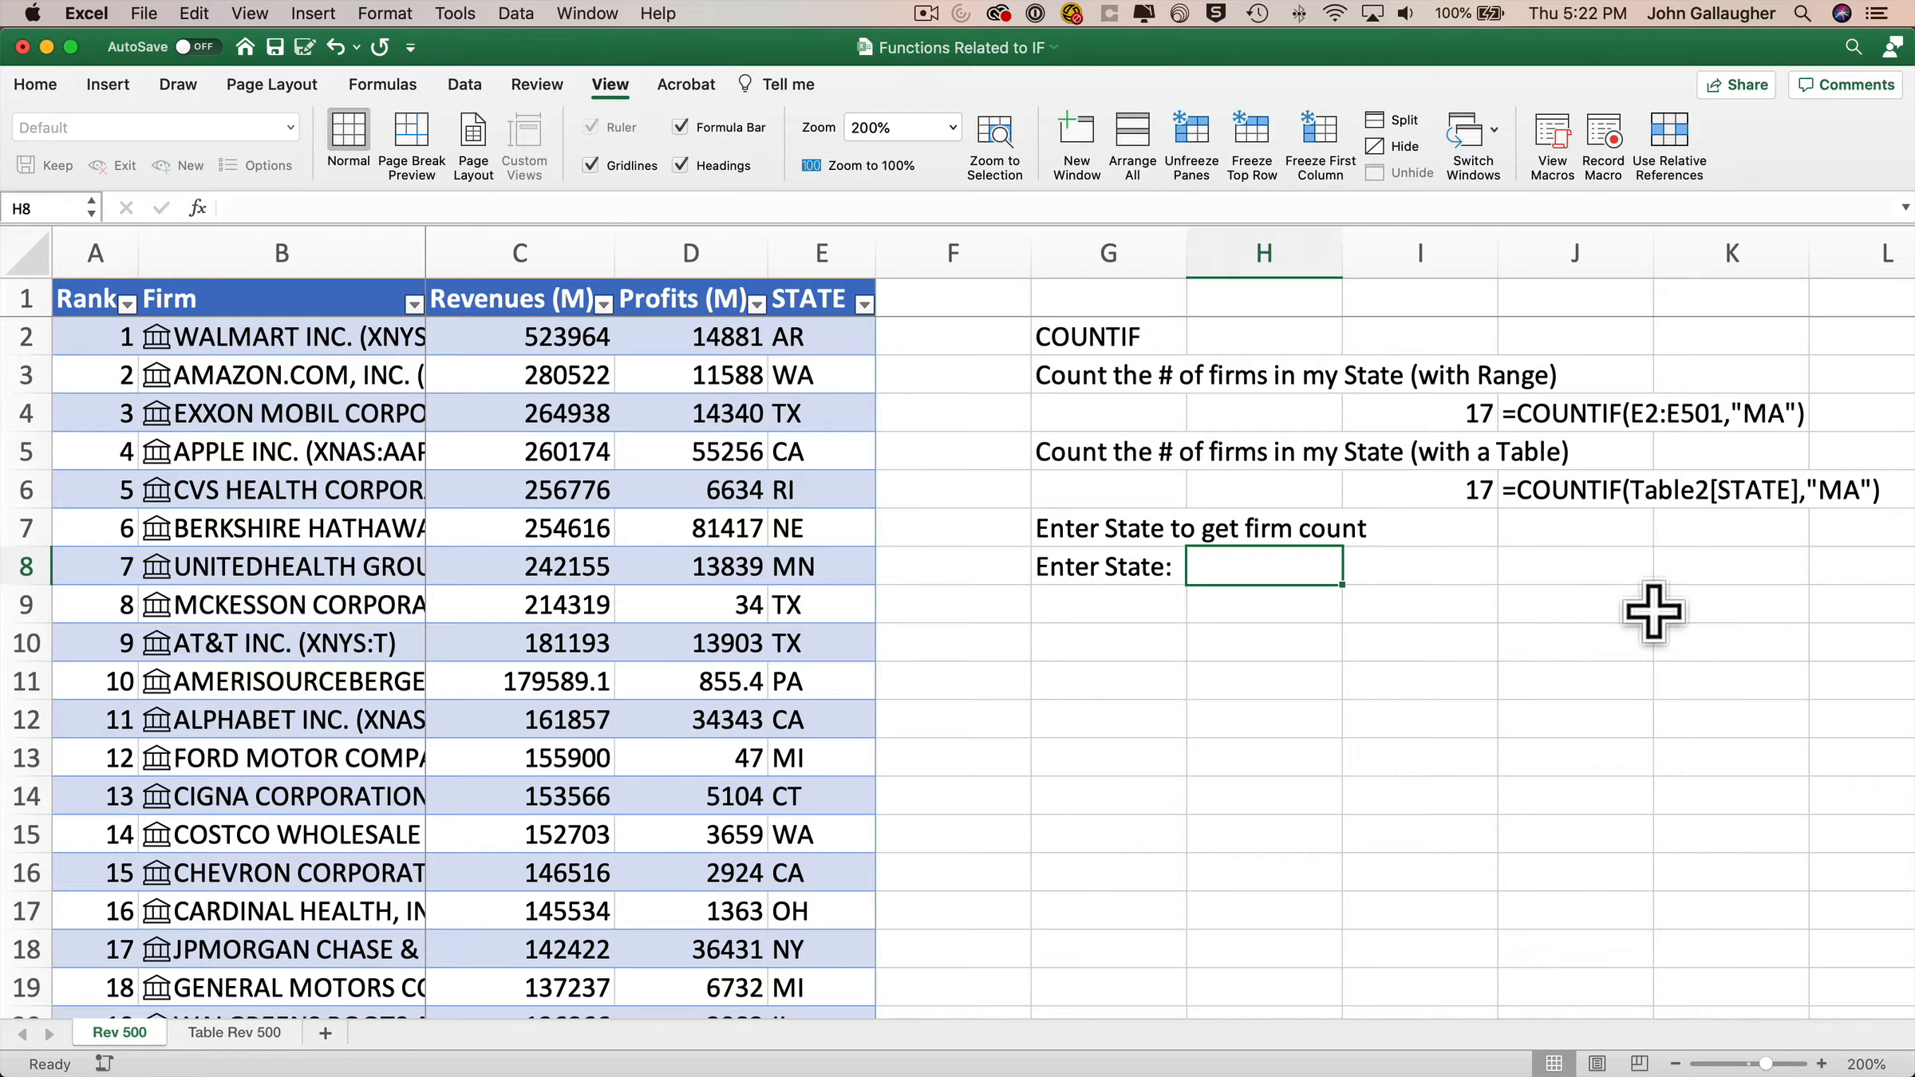
type("RI")
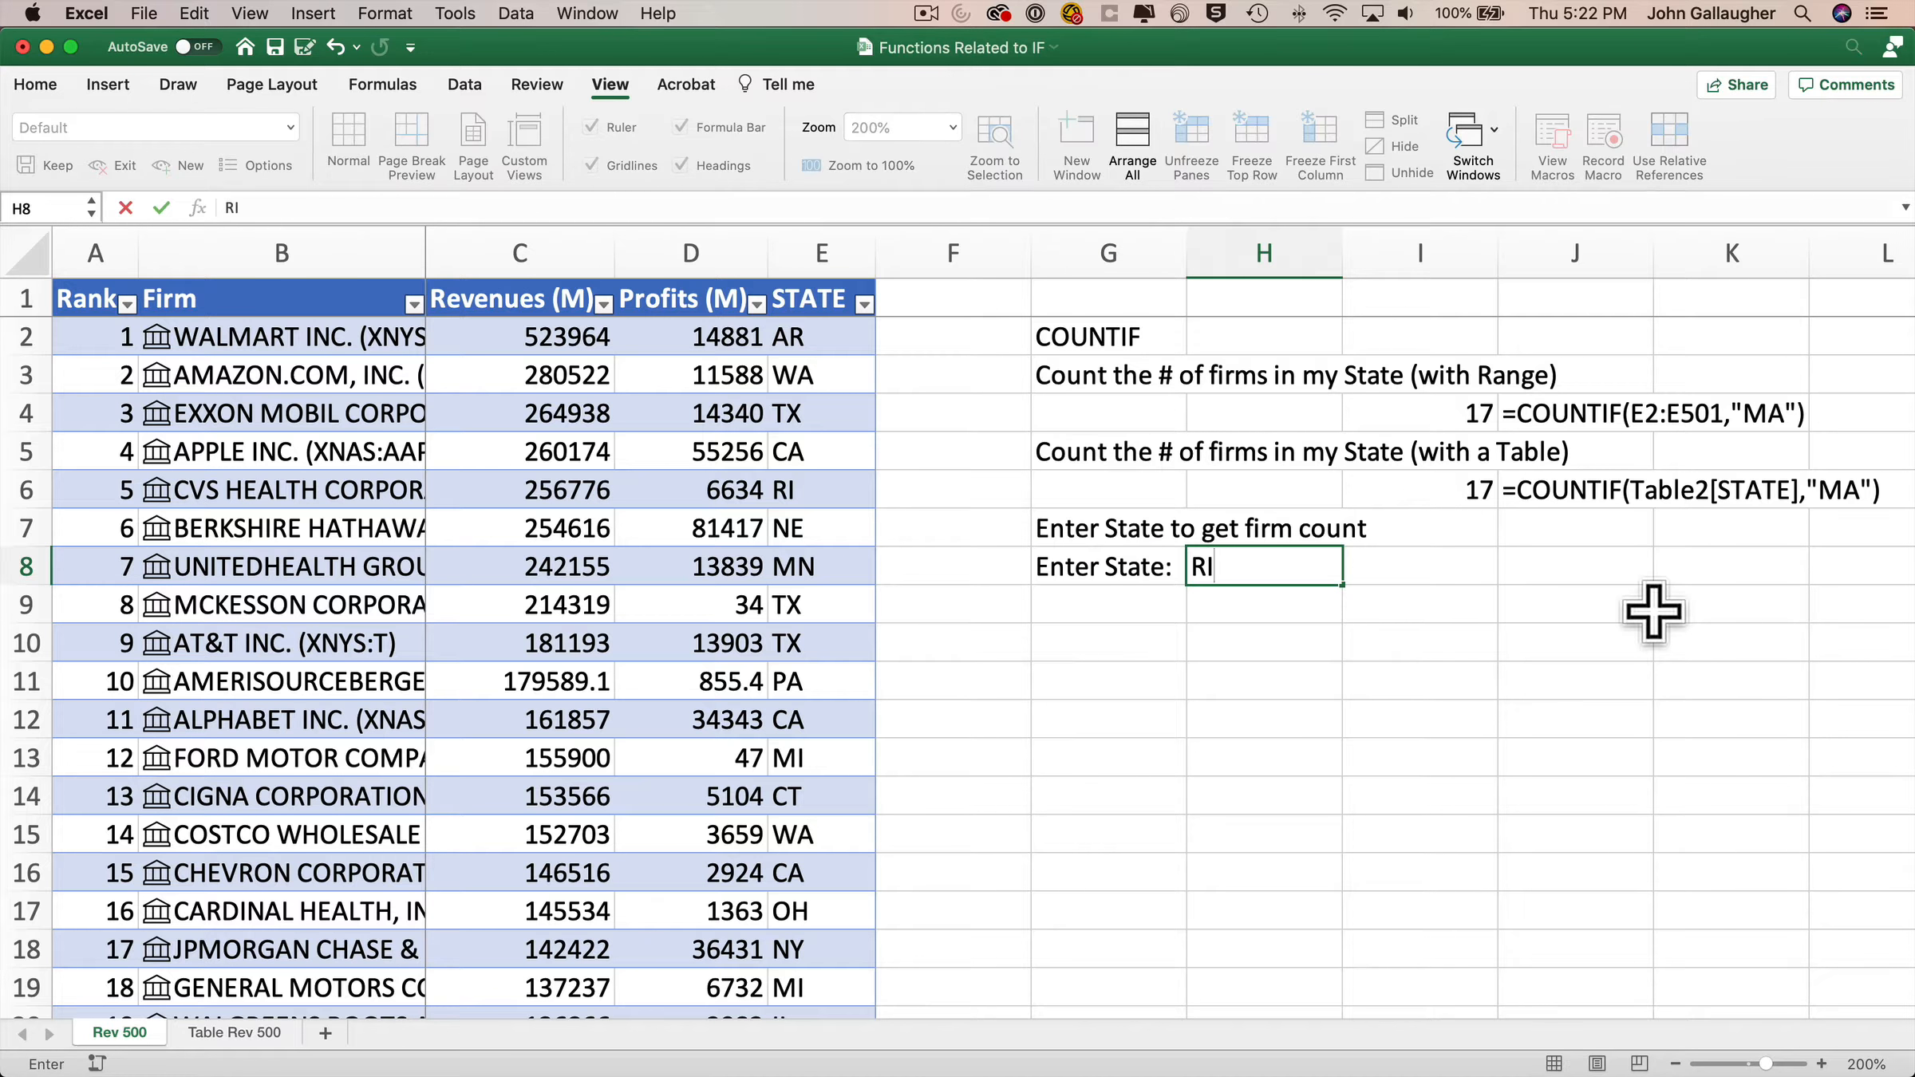
key("Tab")
Step: Build =COUNTIF(Table2[STATE],H8) in I8 using the Formula Builder, and close the builder
type("=COUNTIF(")
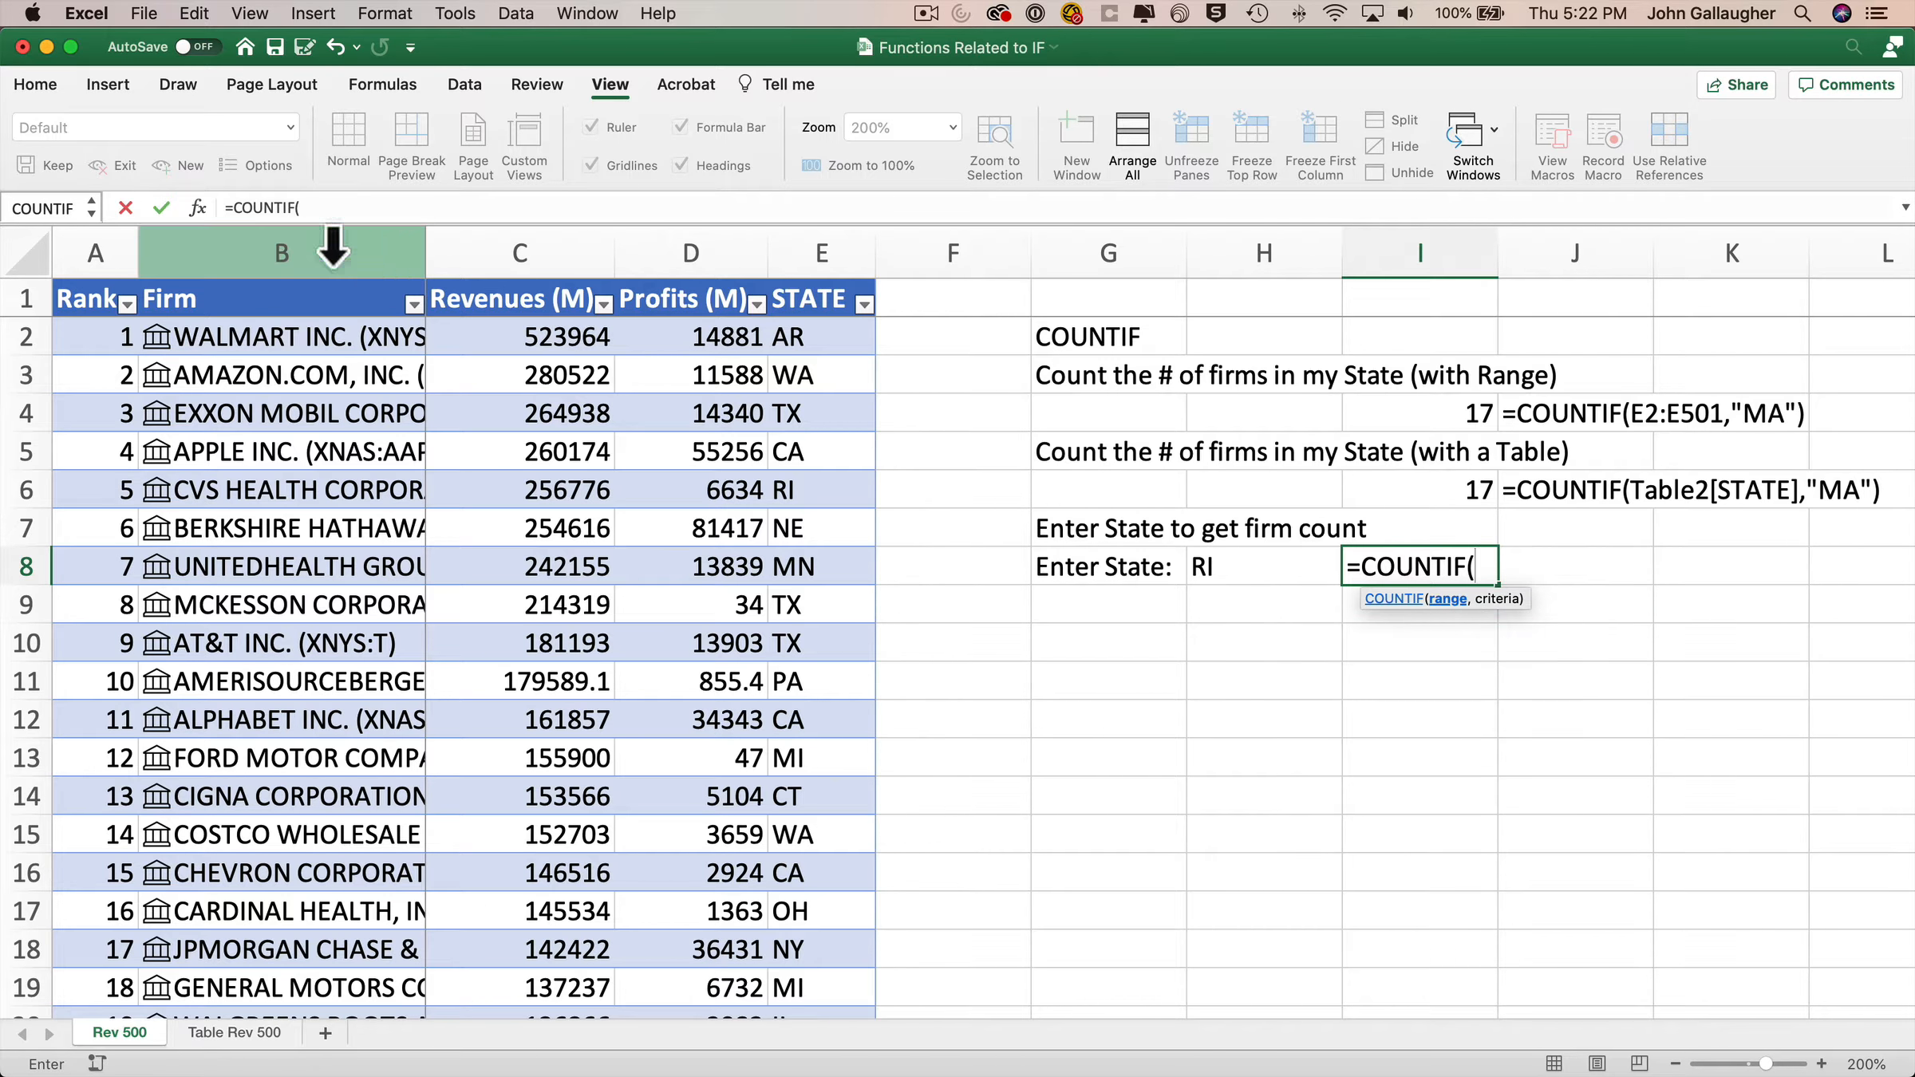
left_click(197, 207)
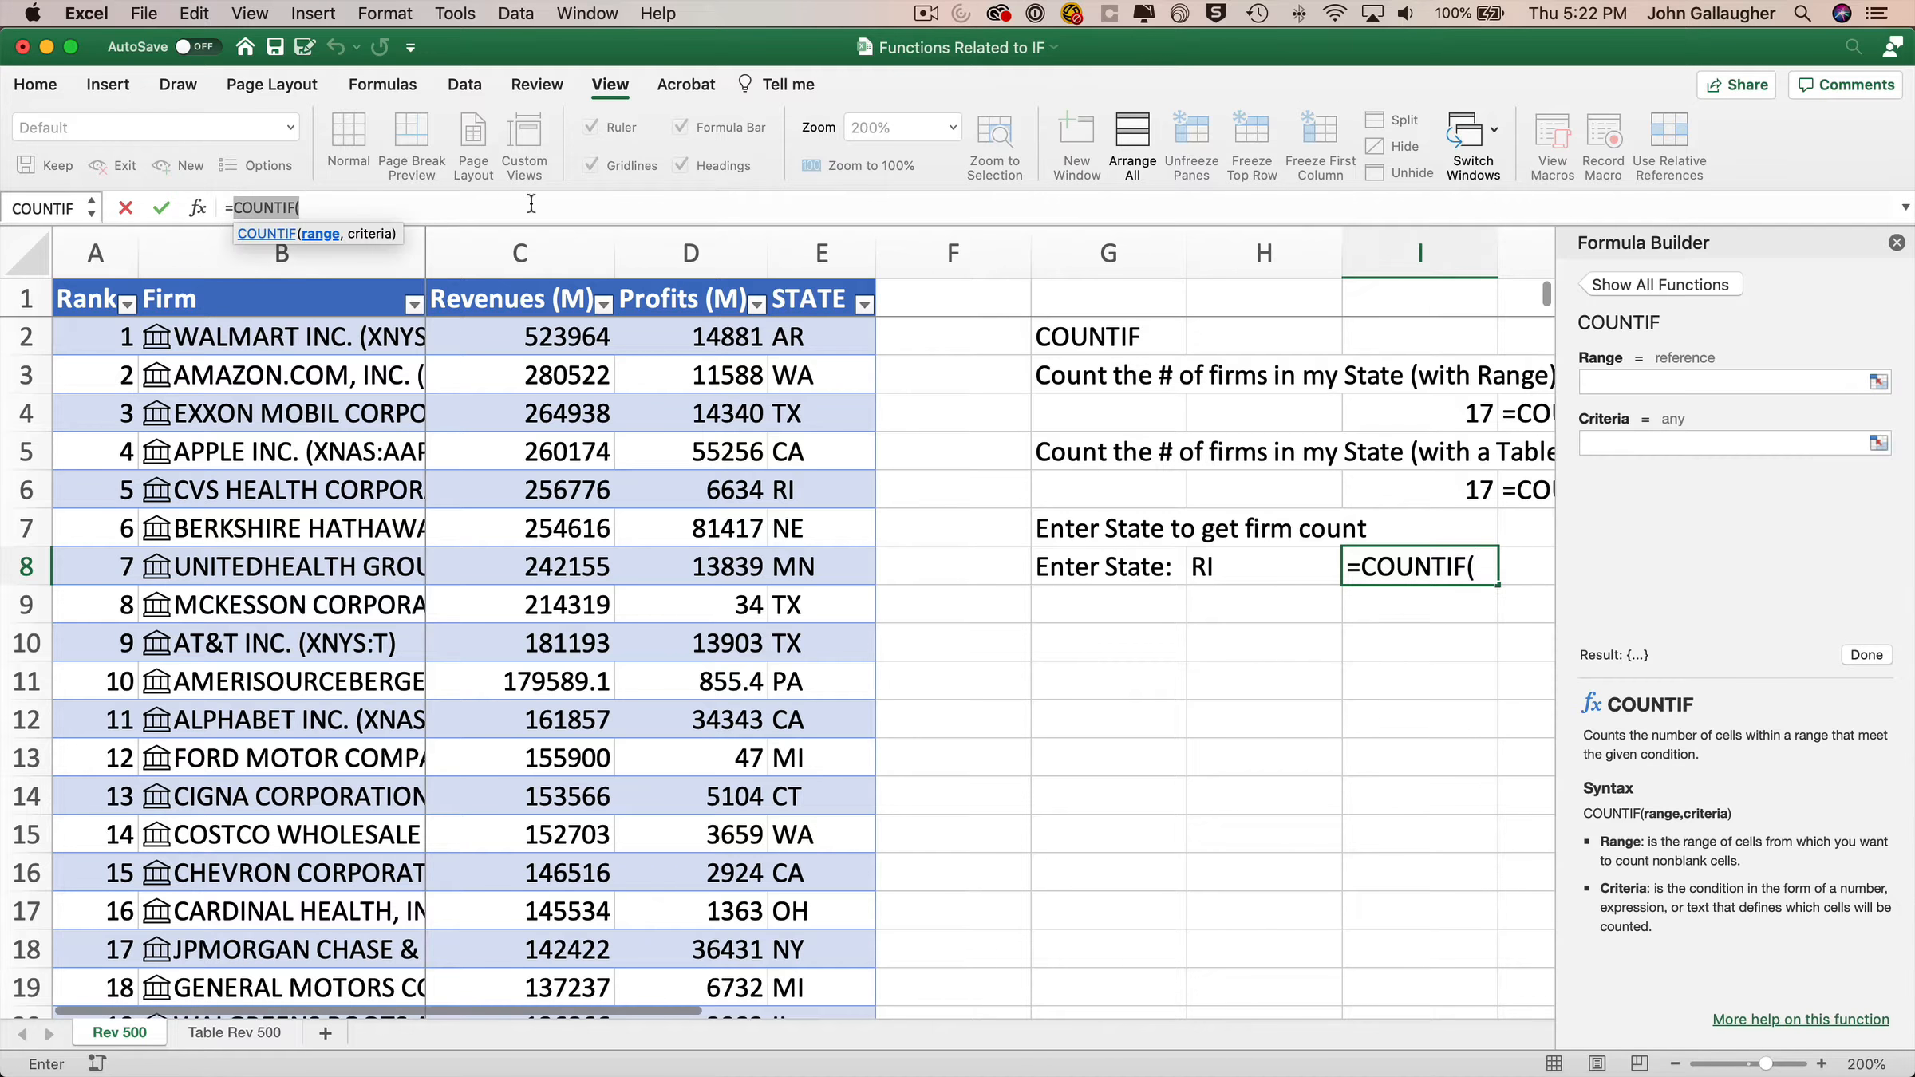
left_click(1619, 381)
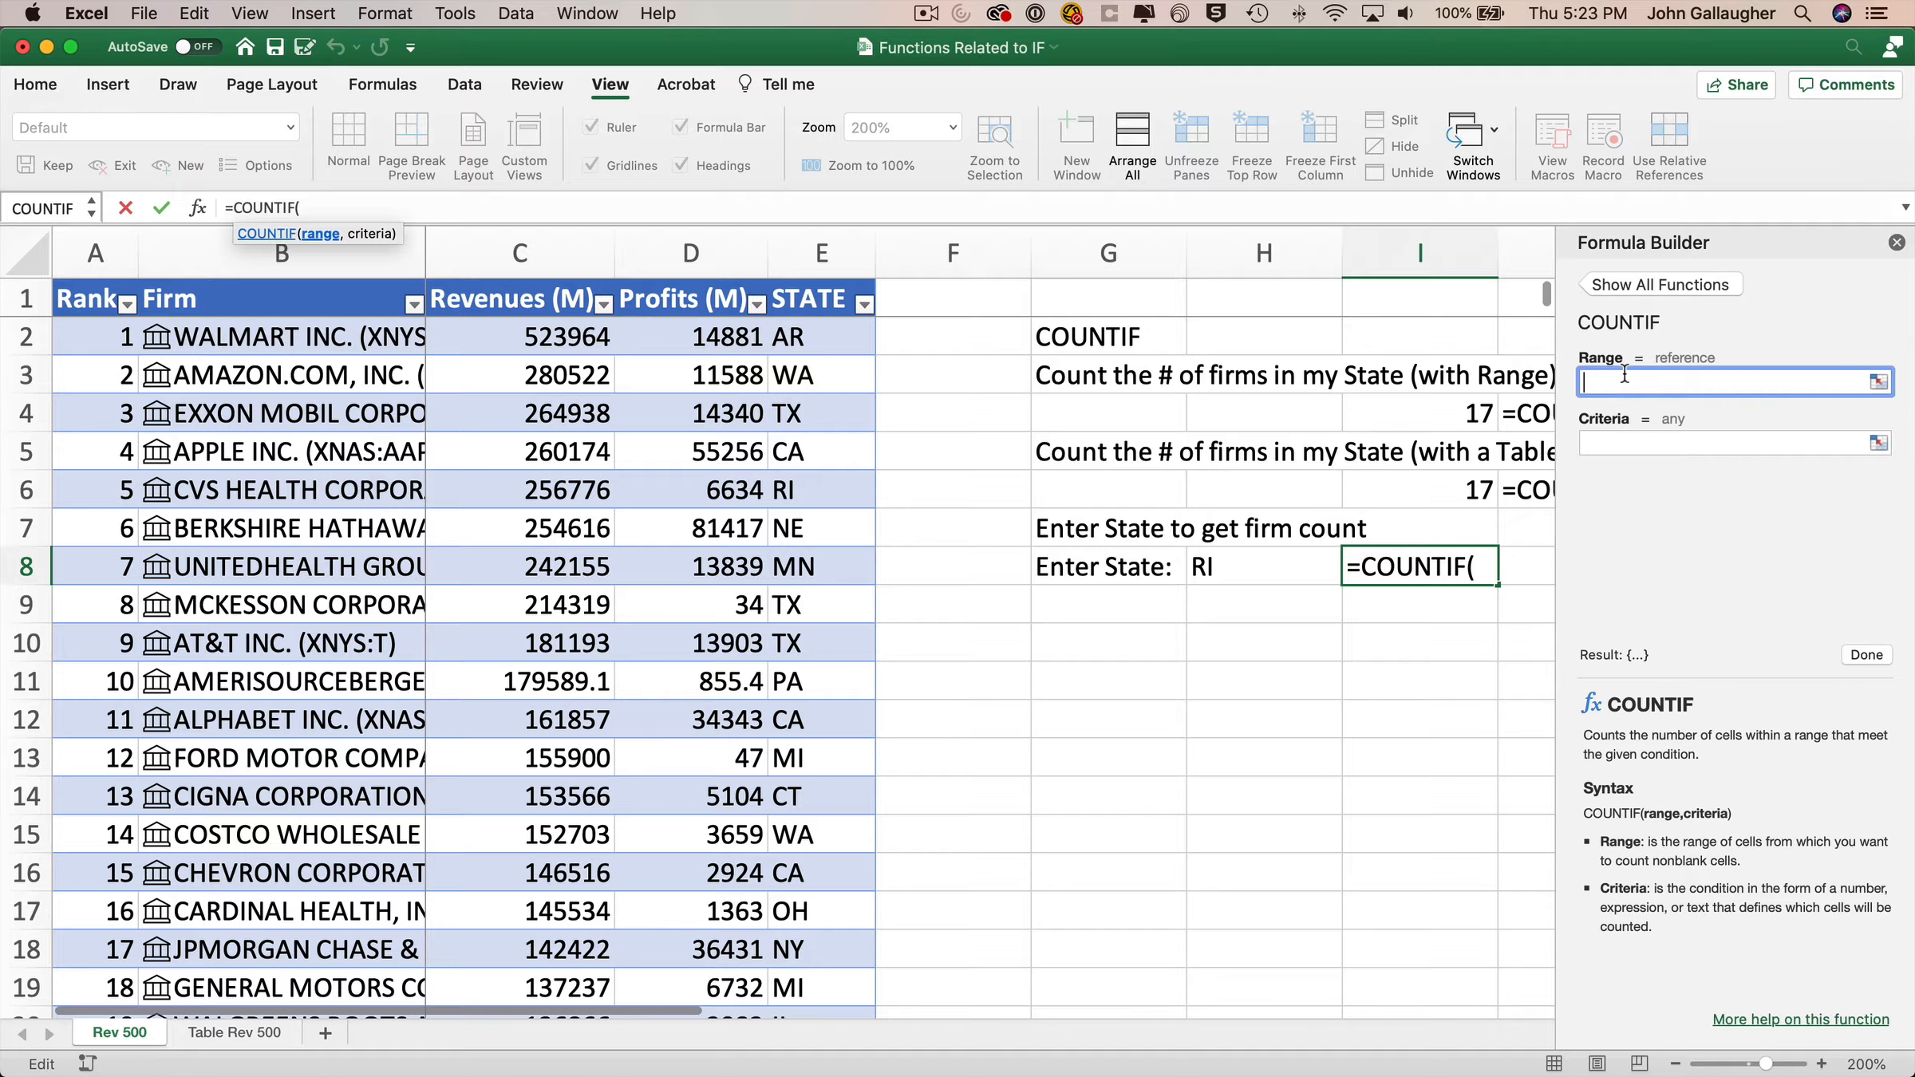
left_click(828, 280)
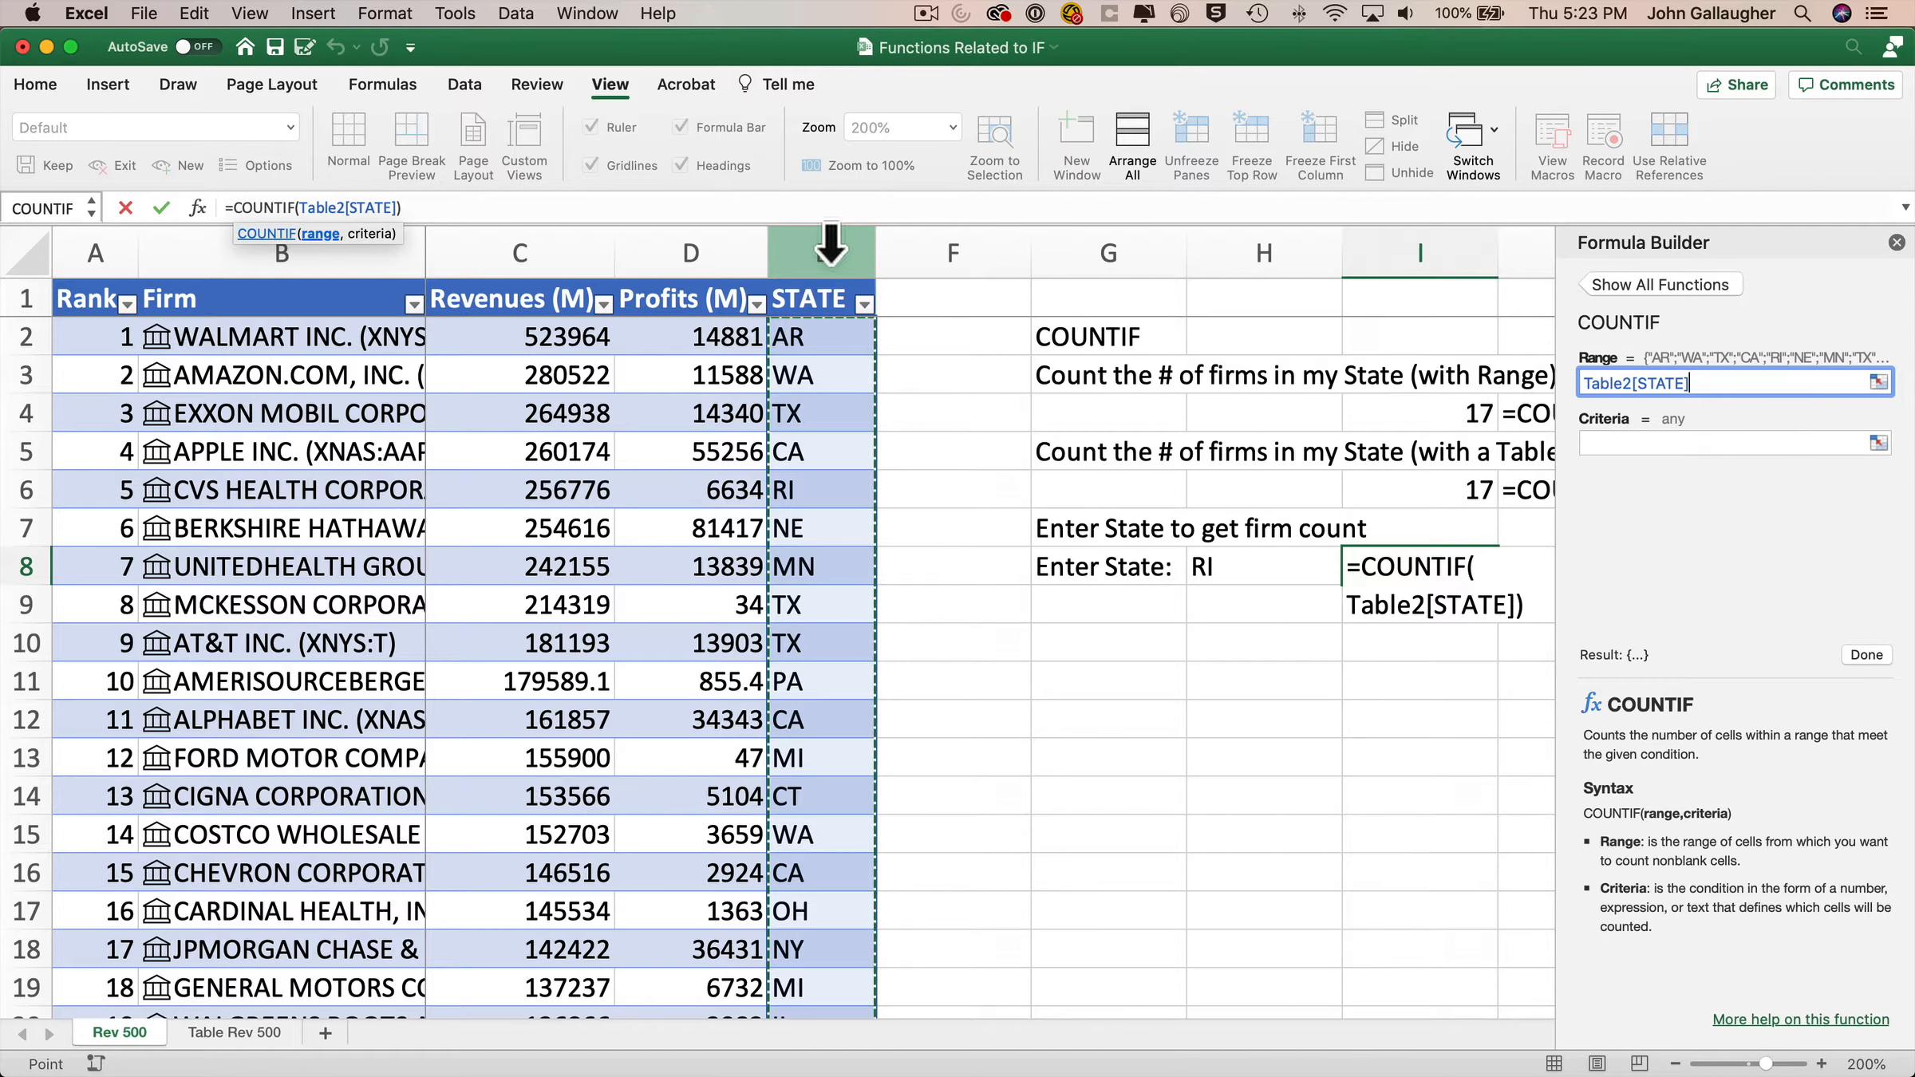
left_click(830, 254)
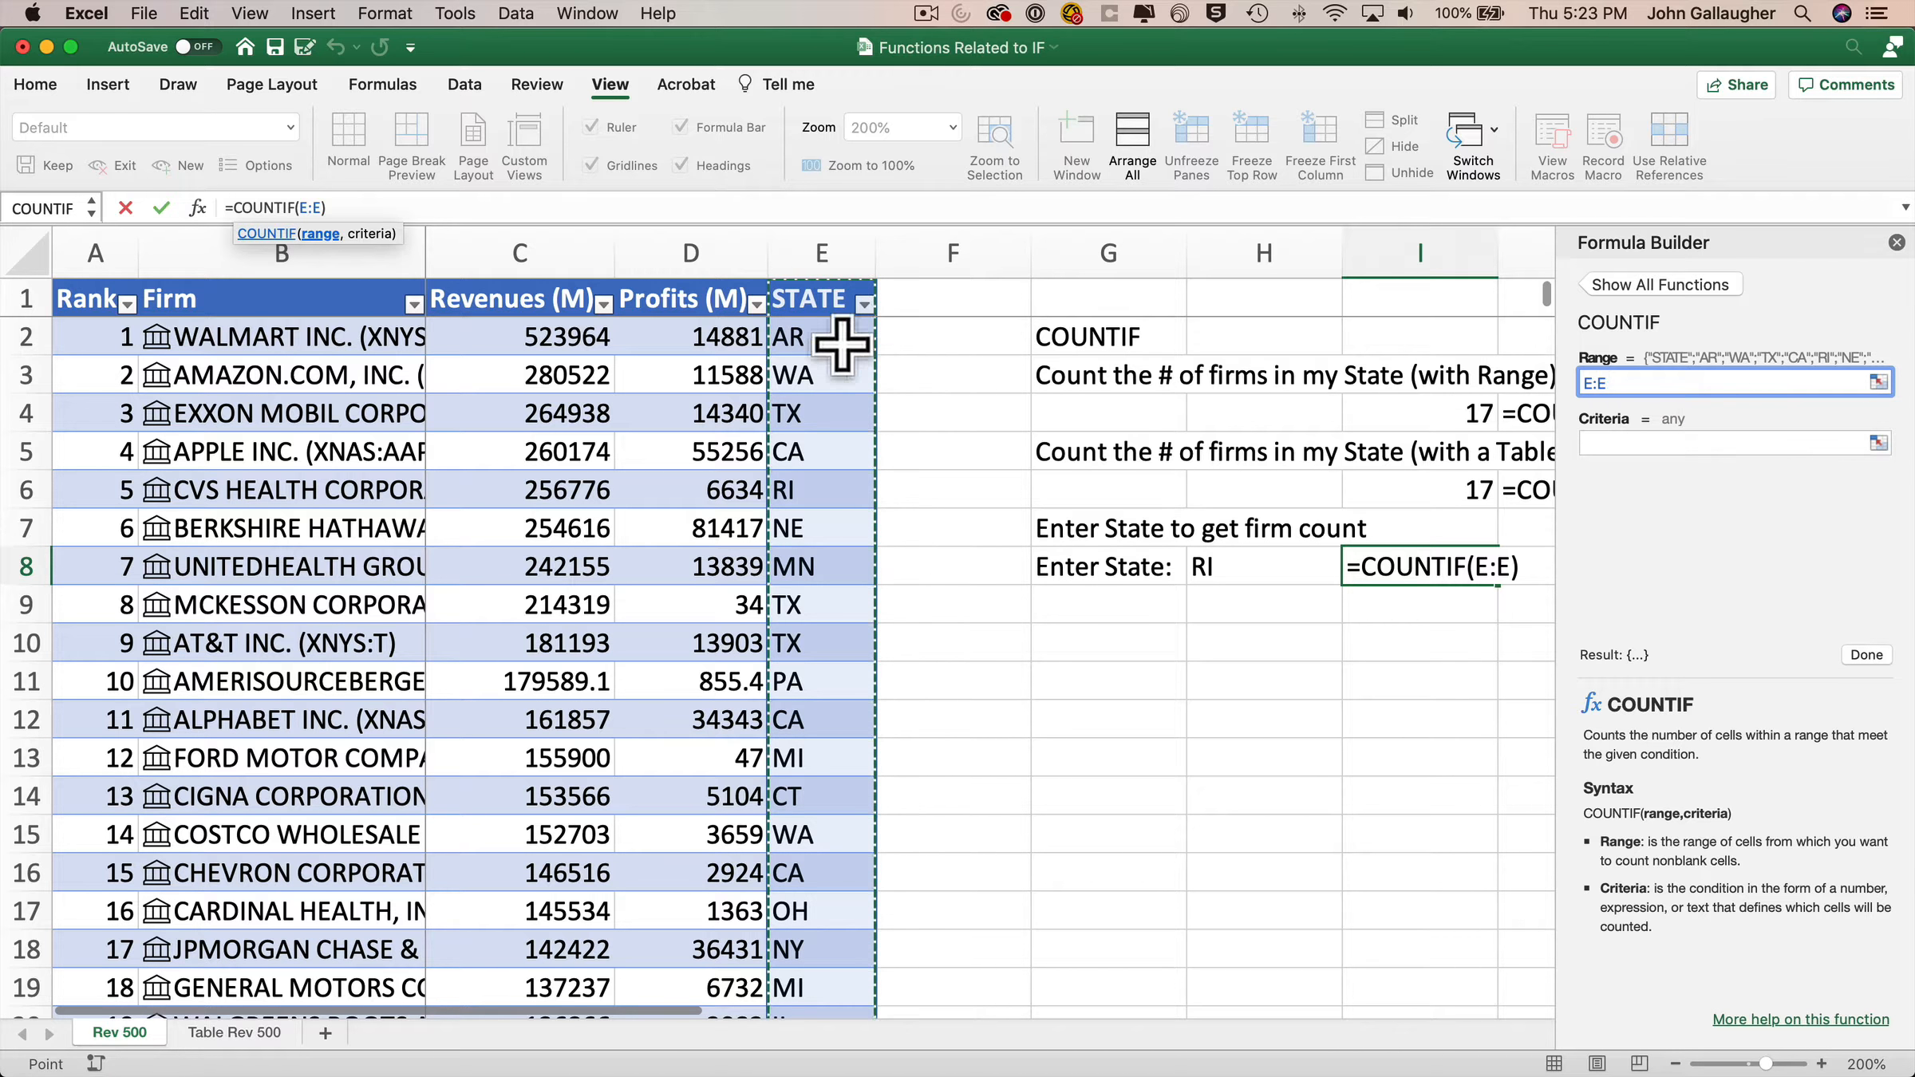
left_click(813, 281)
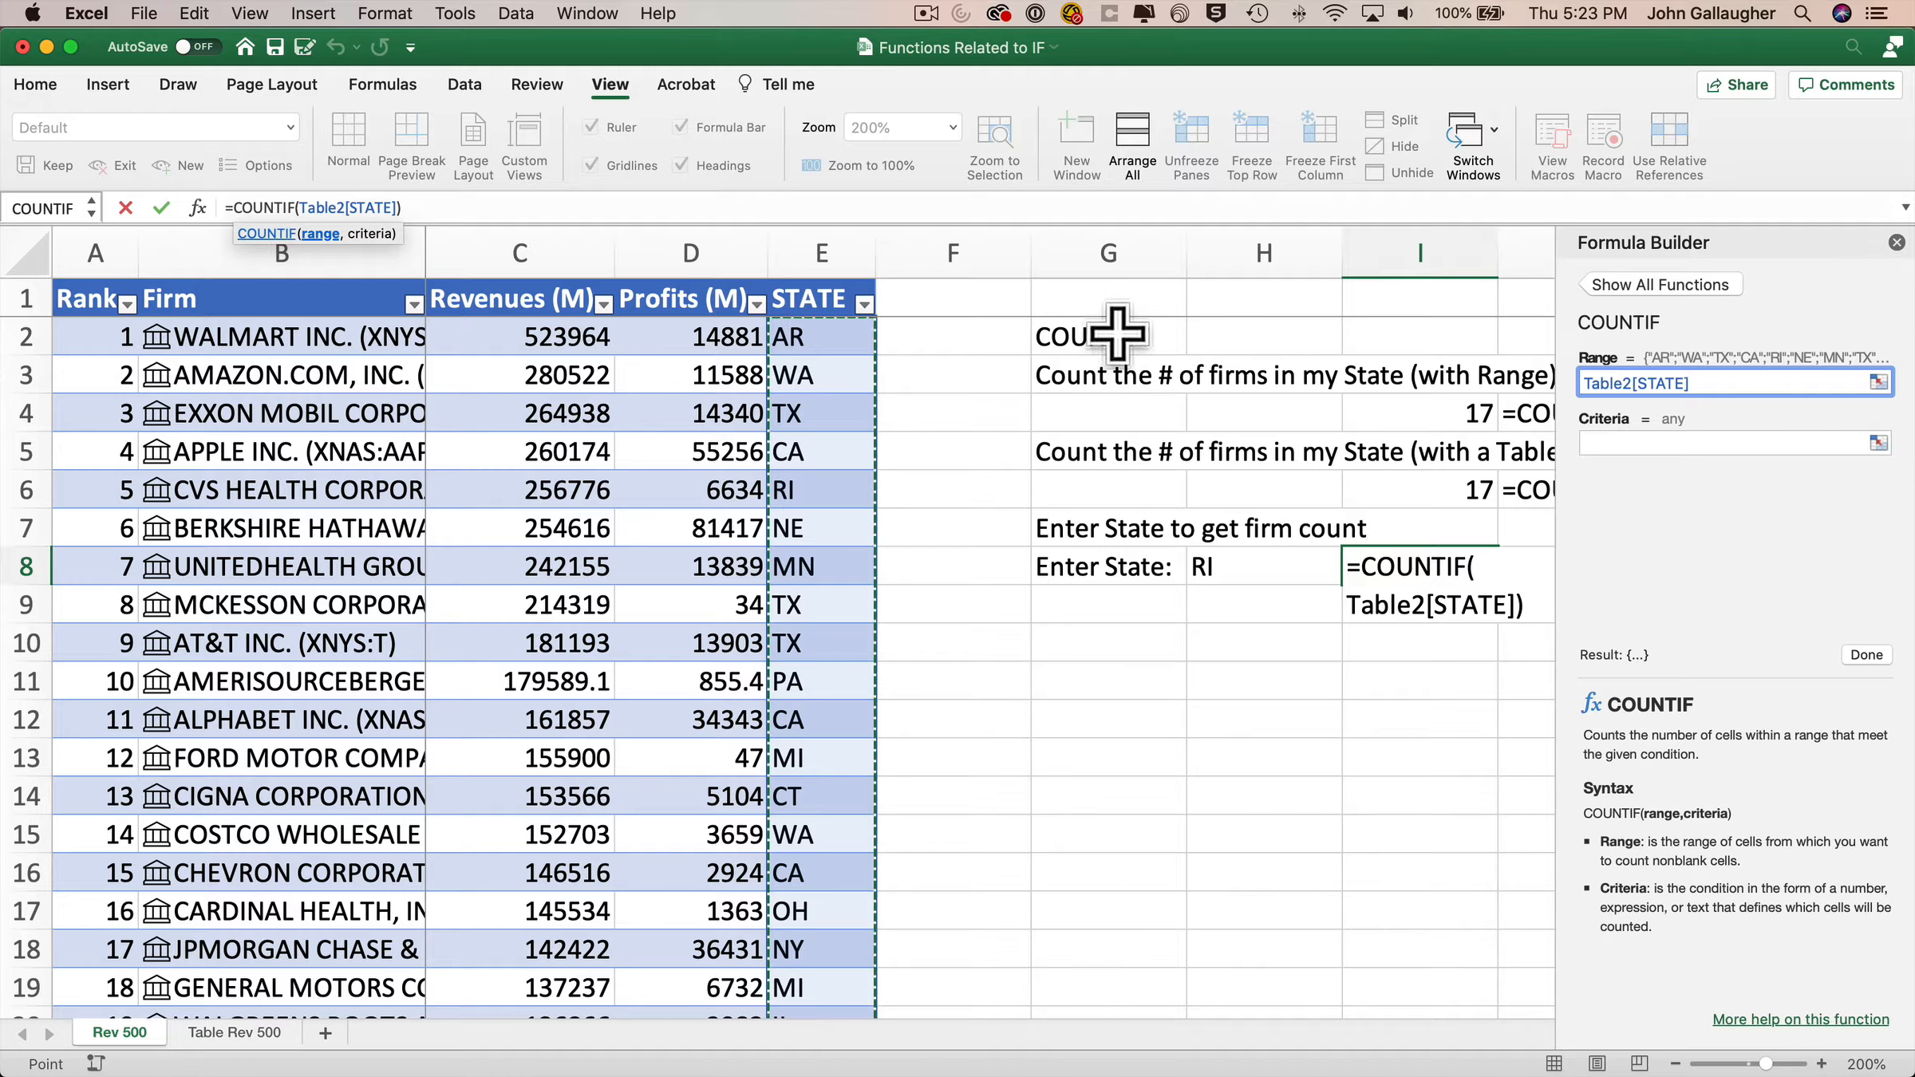
left_click(1634, 444)
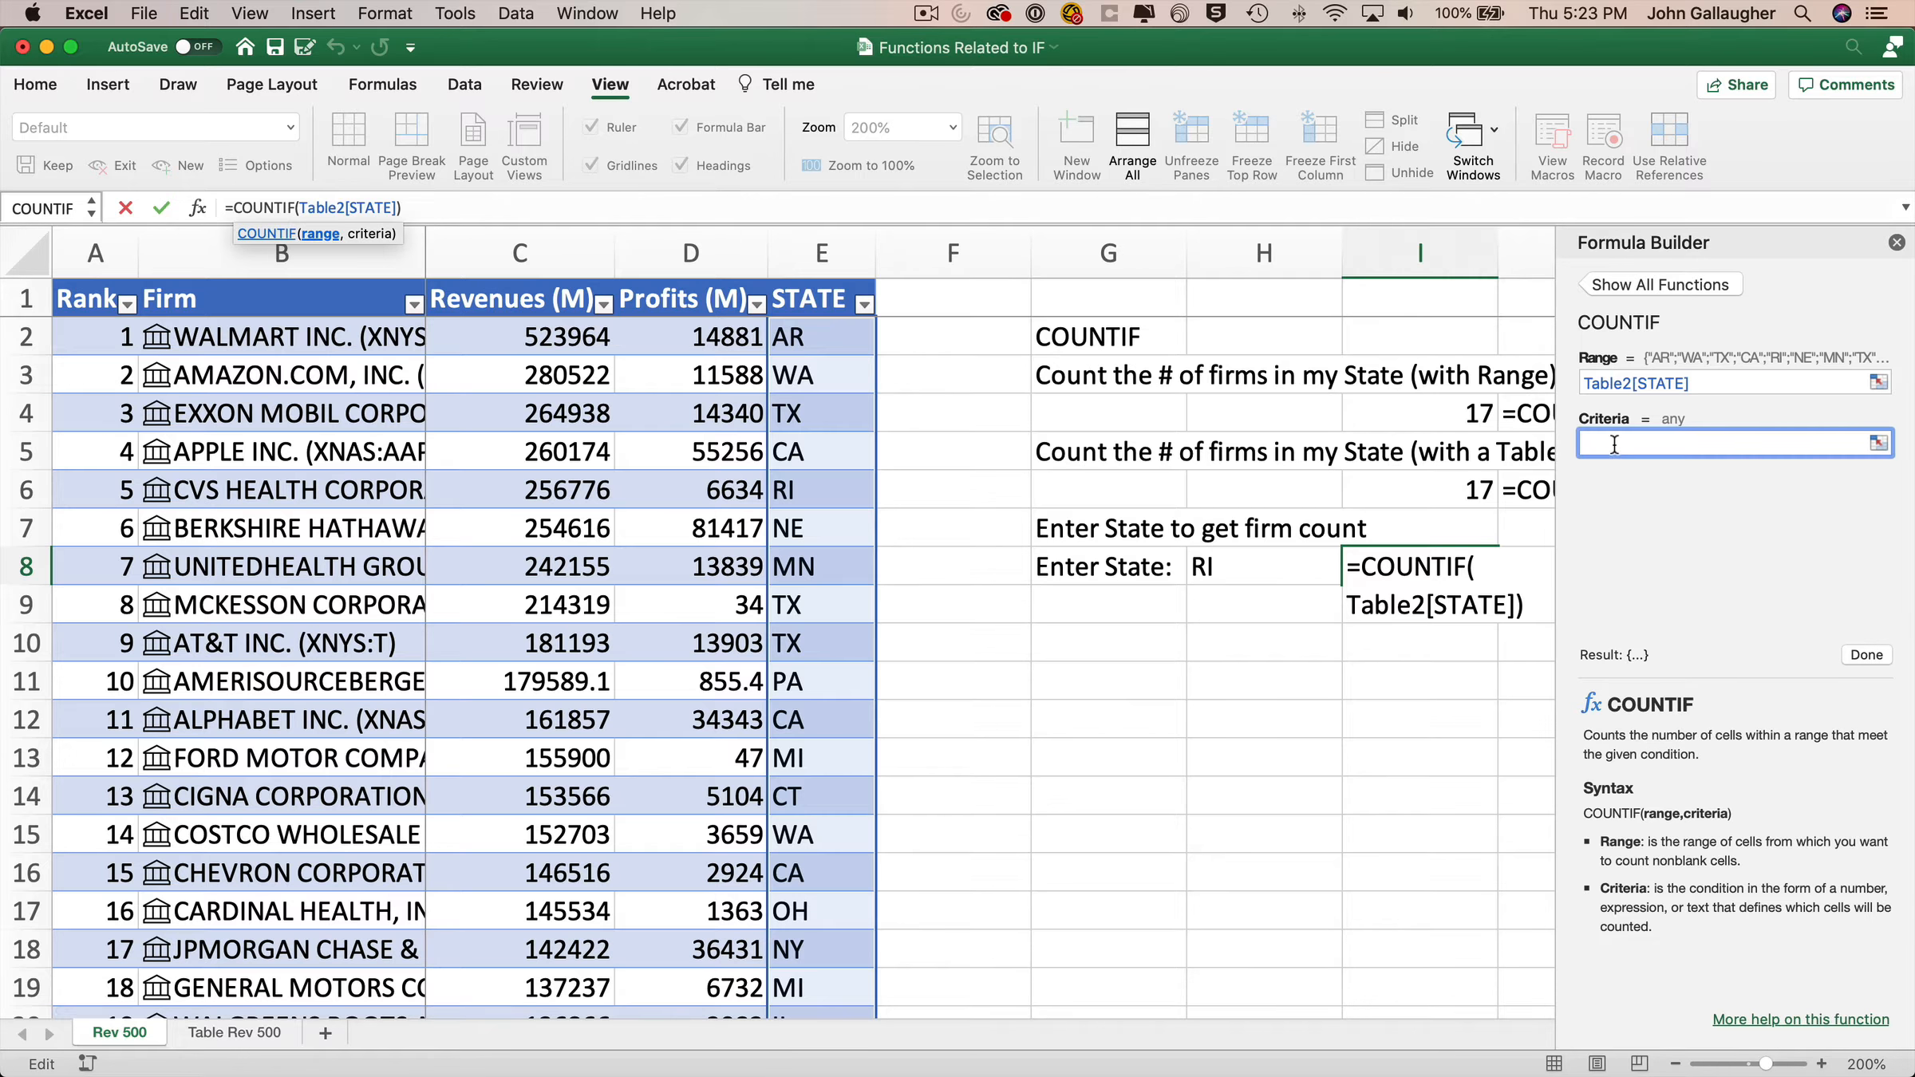
left_click(1248, 569)
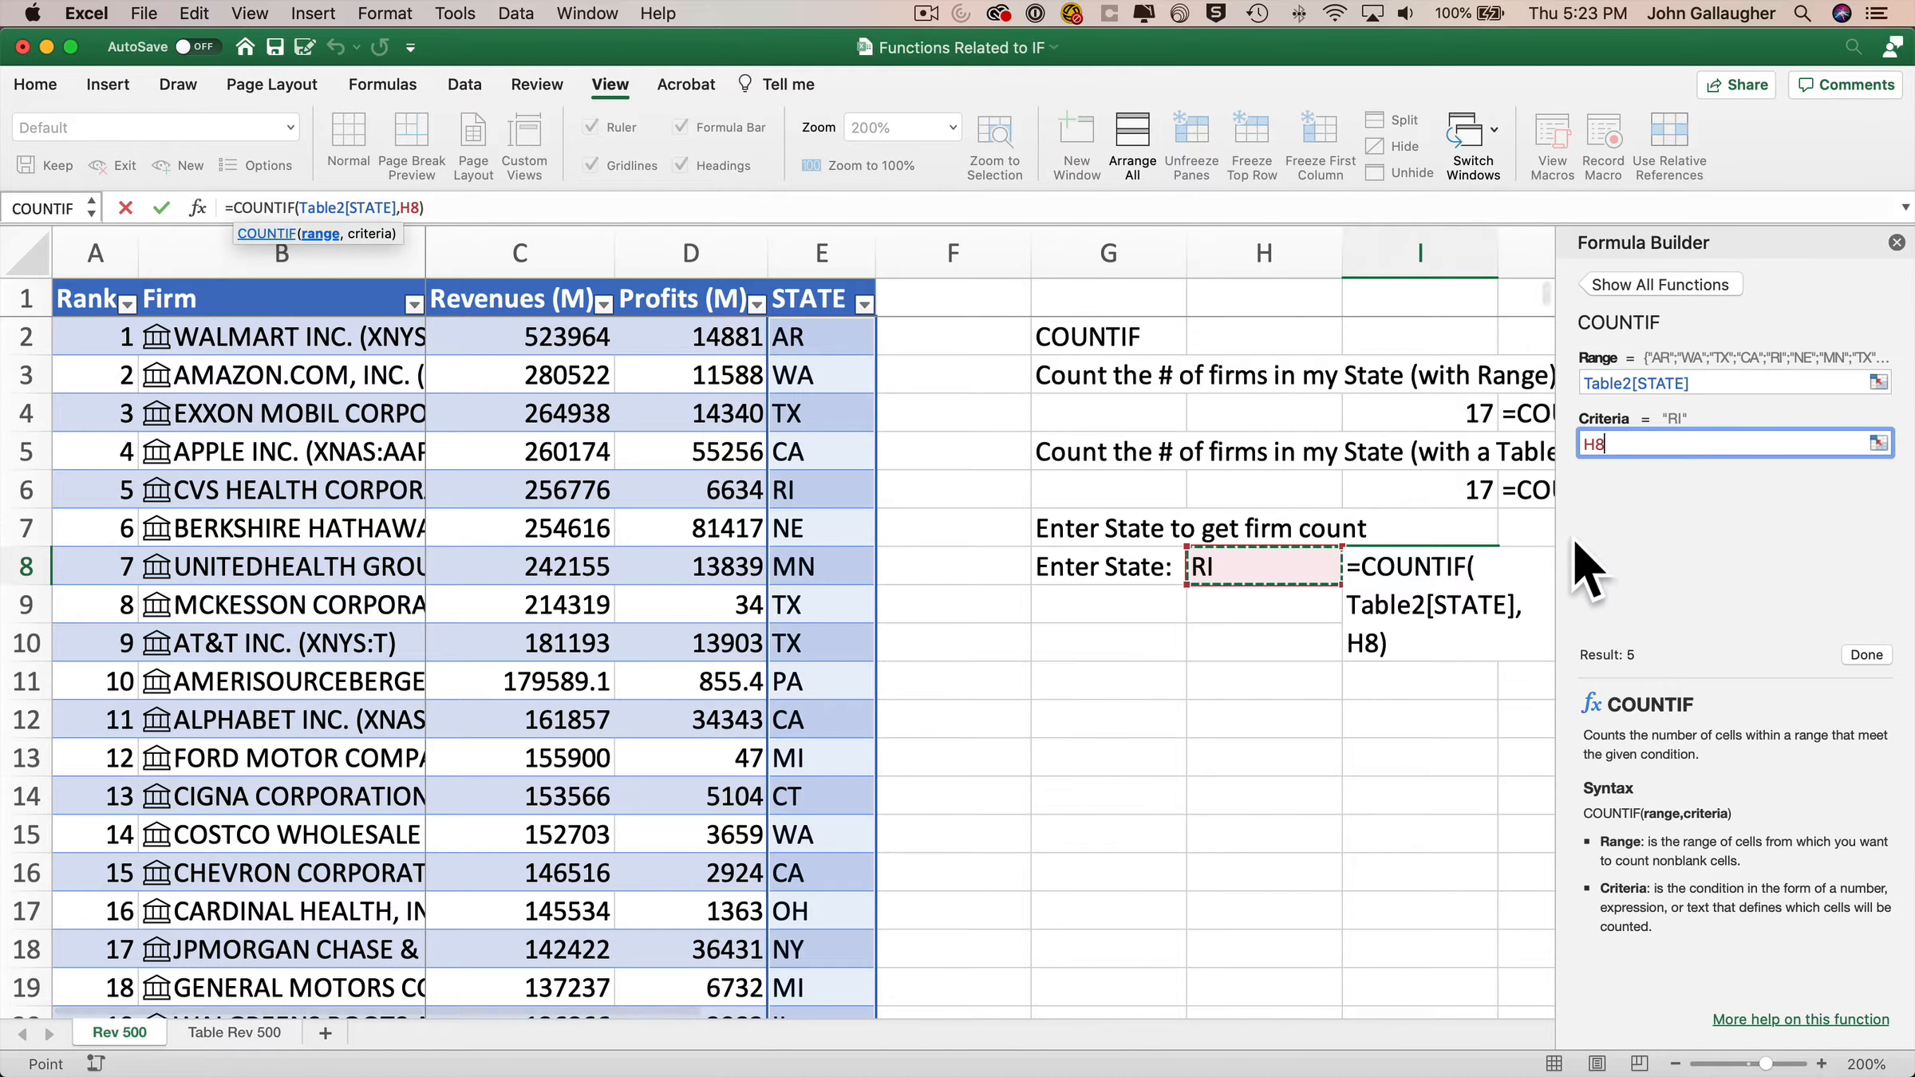
left_click(1867, 654)
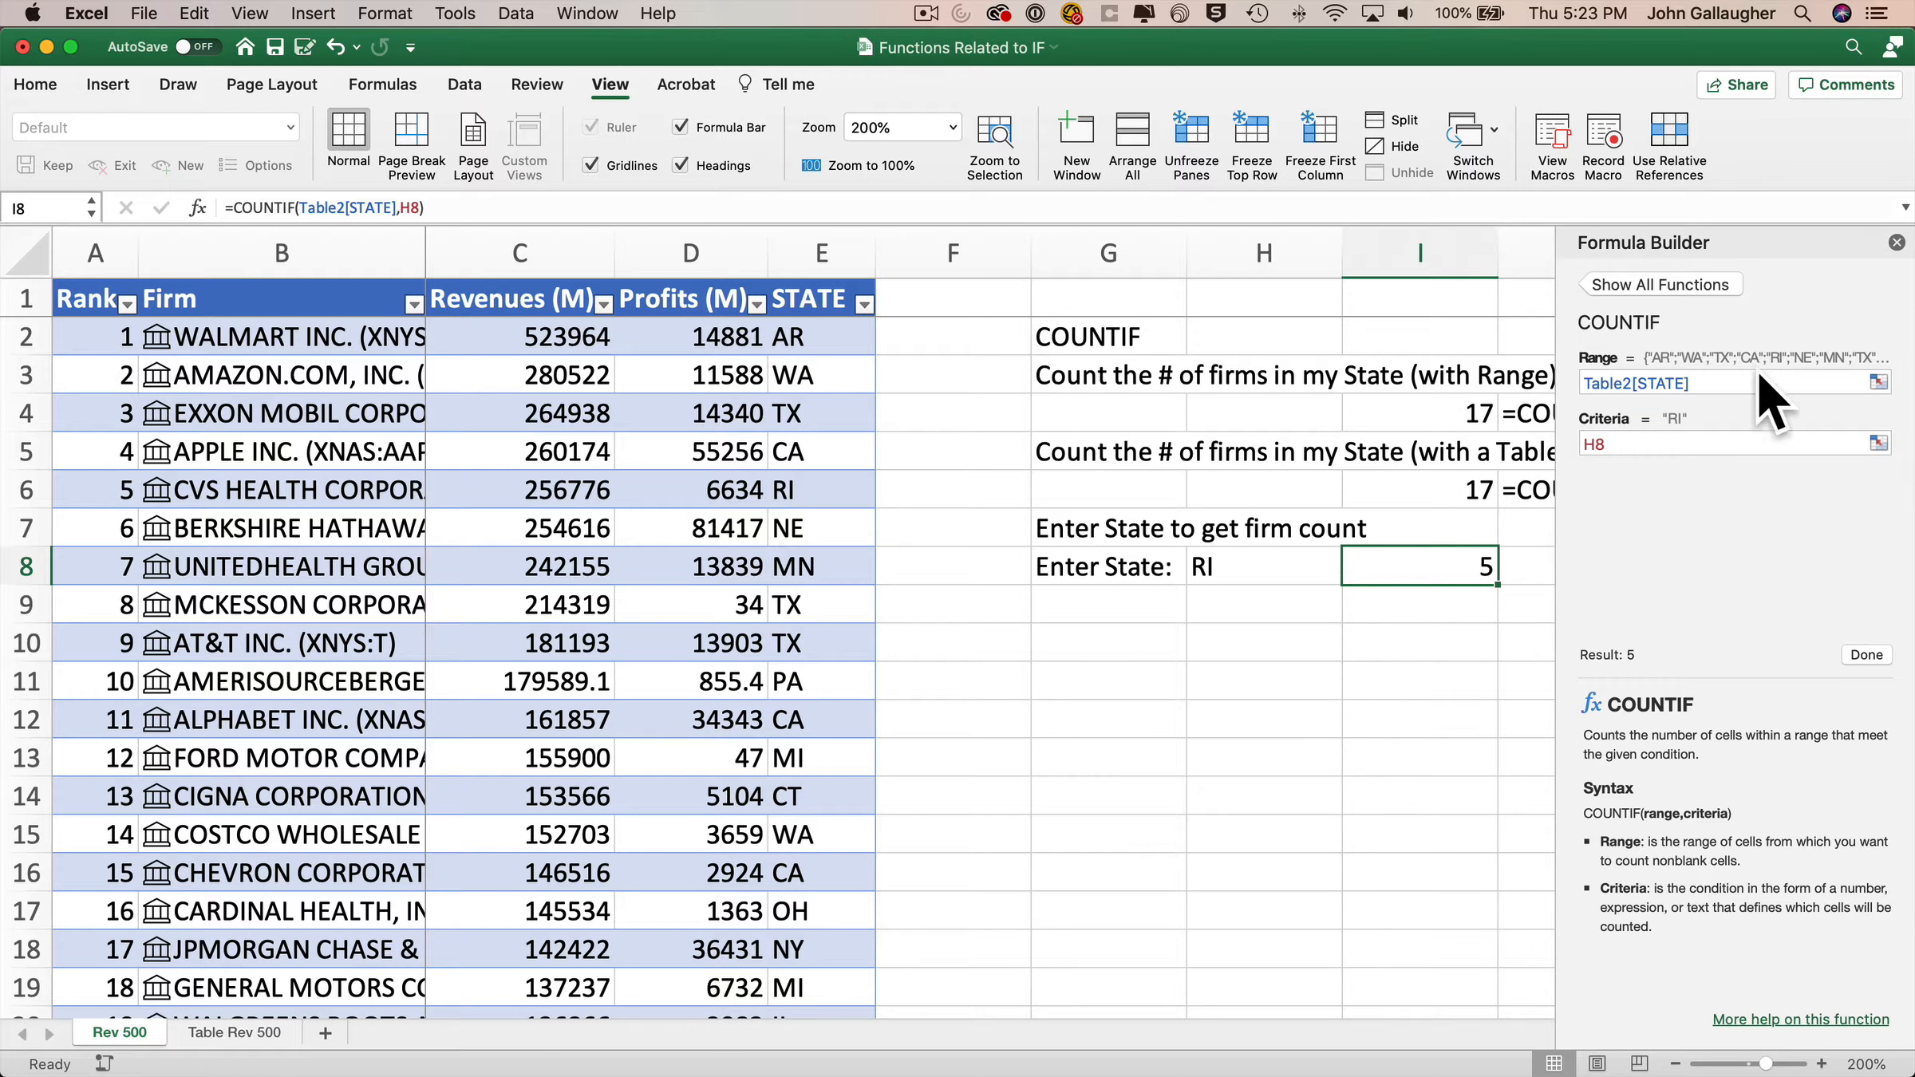
left_click(1895, 241)
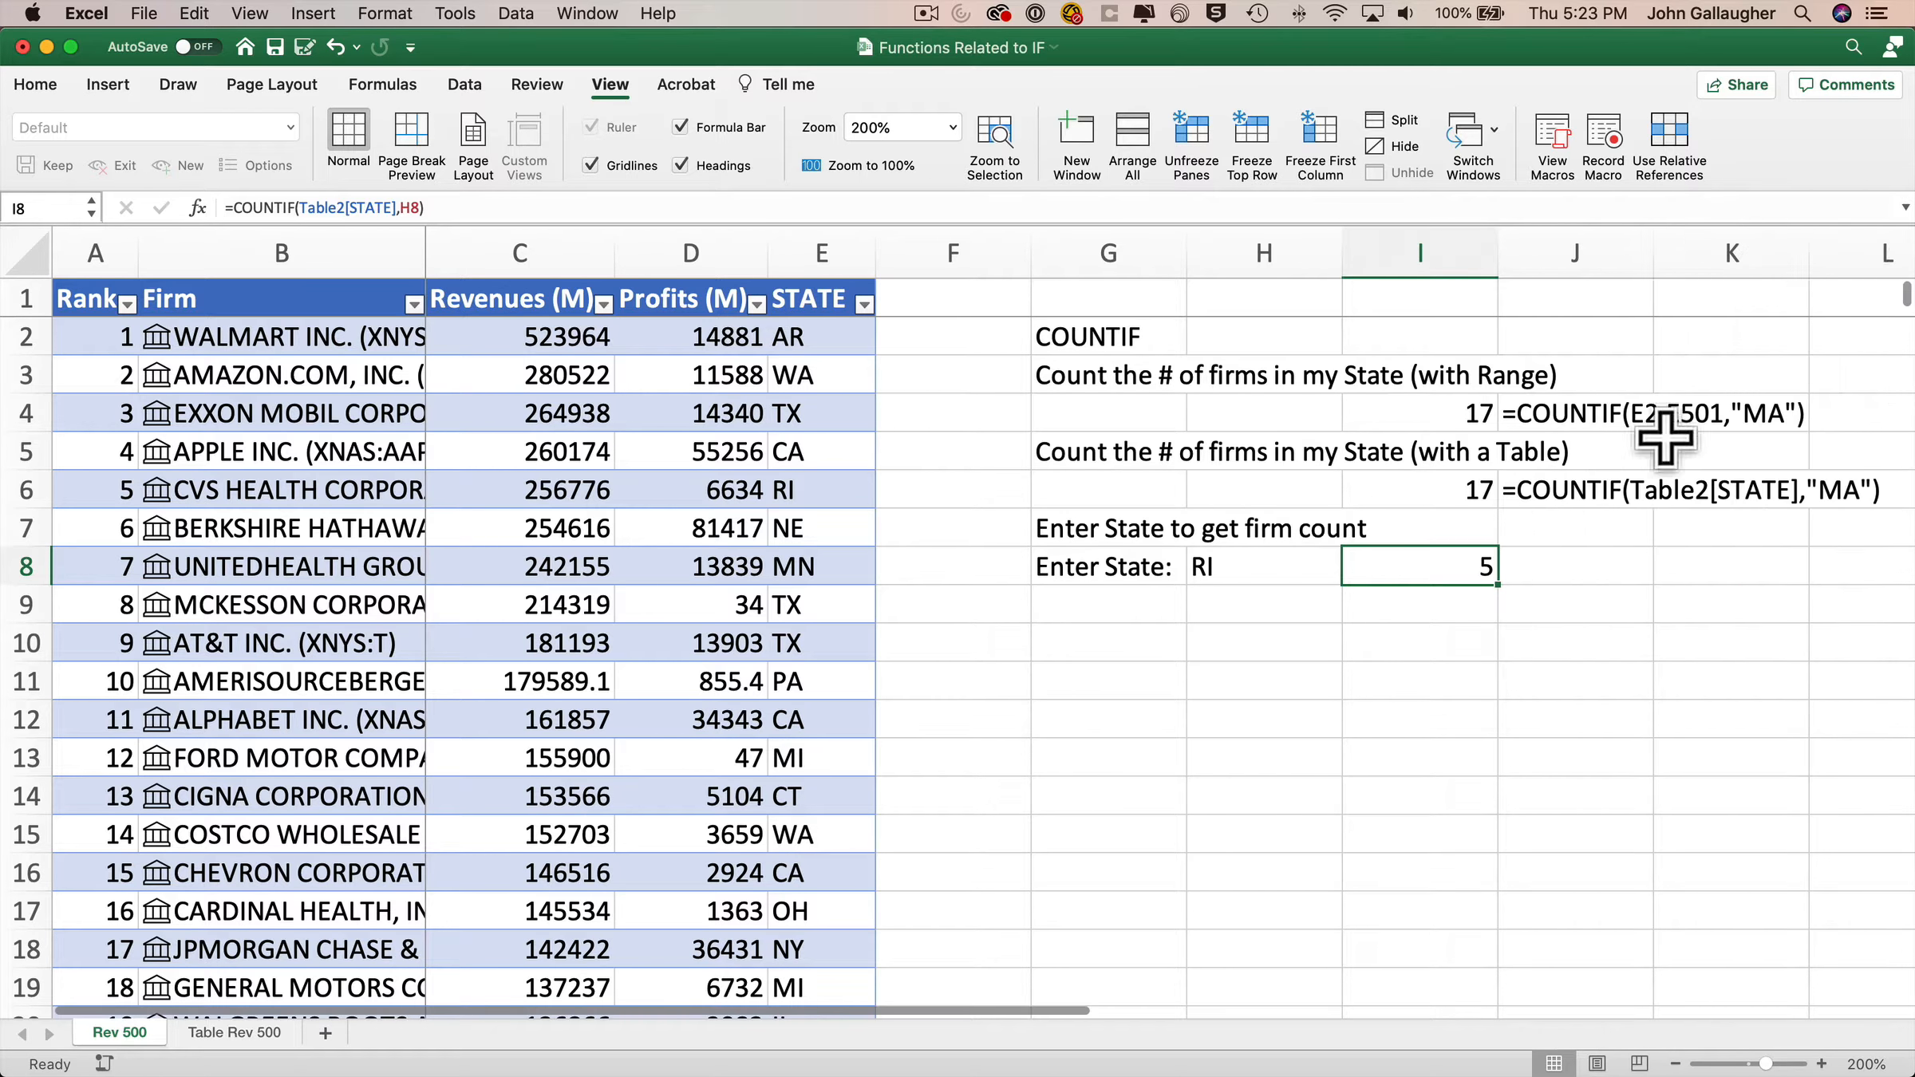
Step: Change the state in input cell H8 to CA
left_click(1239, 582)
type("CA")
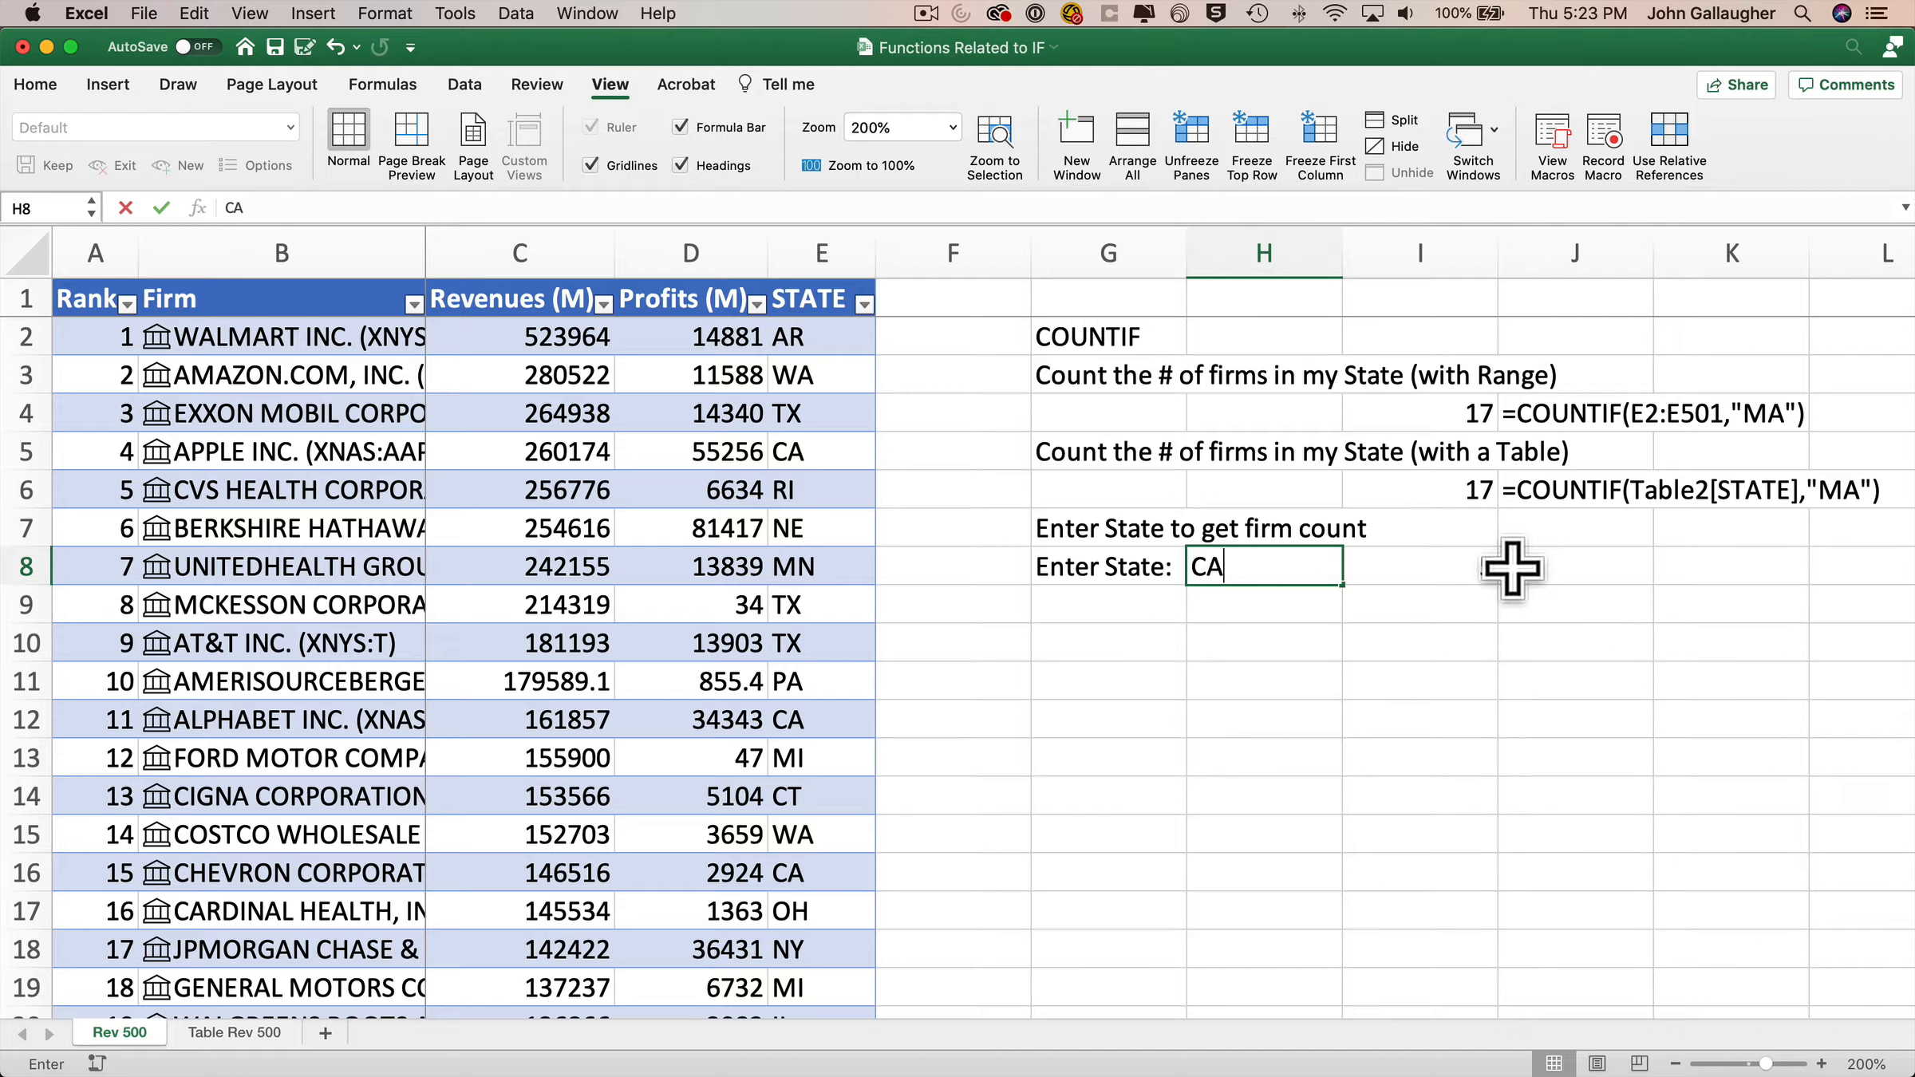
key("Tab")
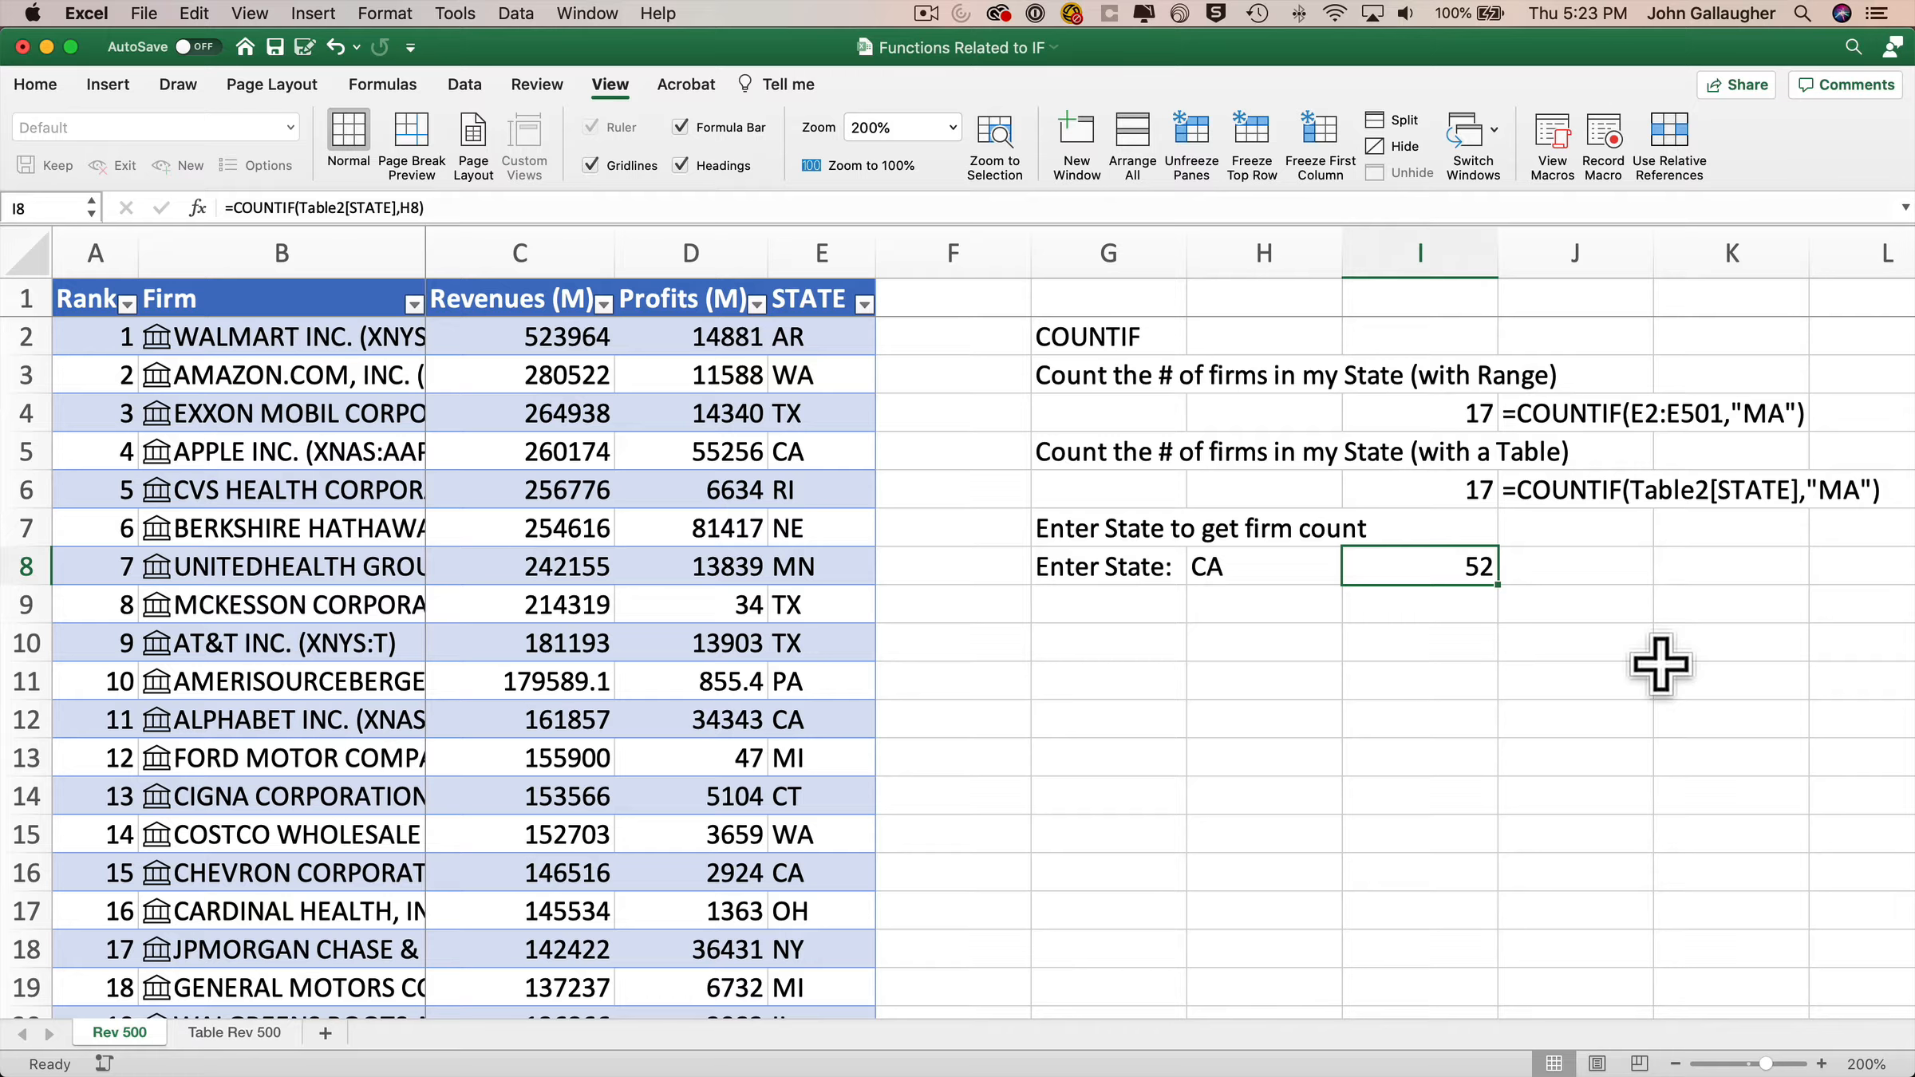
Step: Filter the STATE column on the Table Rev 500 sheet to CA and check the Total row's count
left_click(263, 1033)
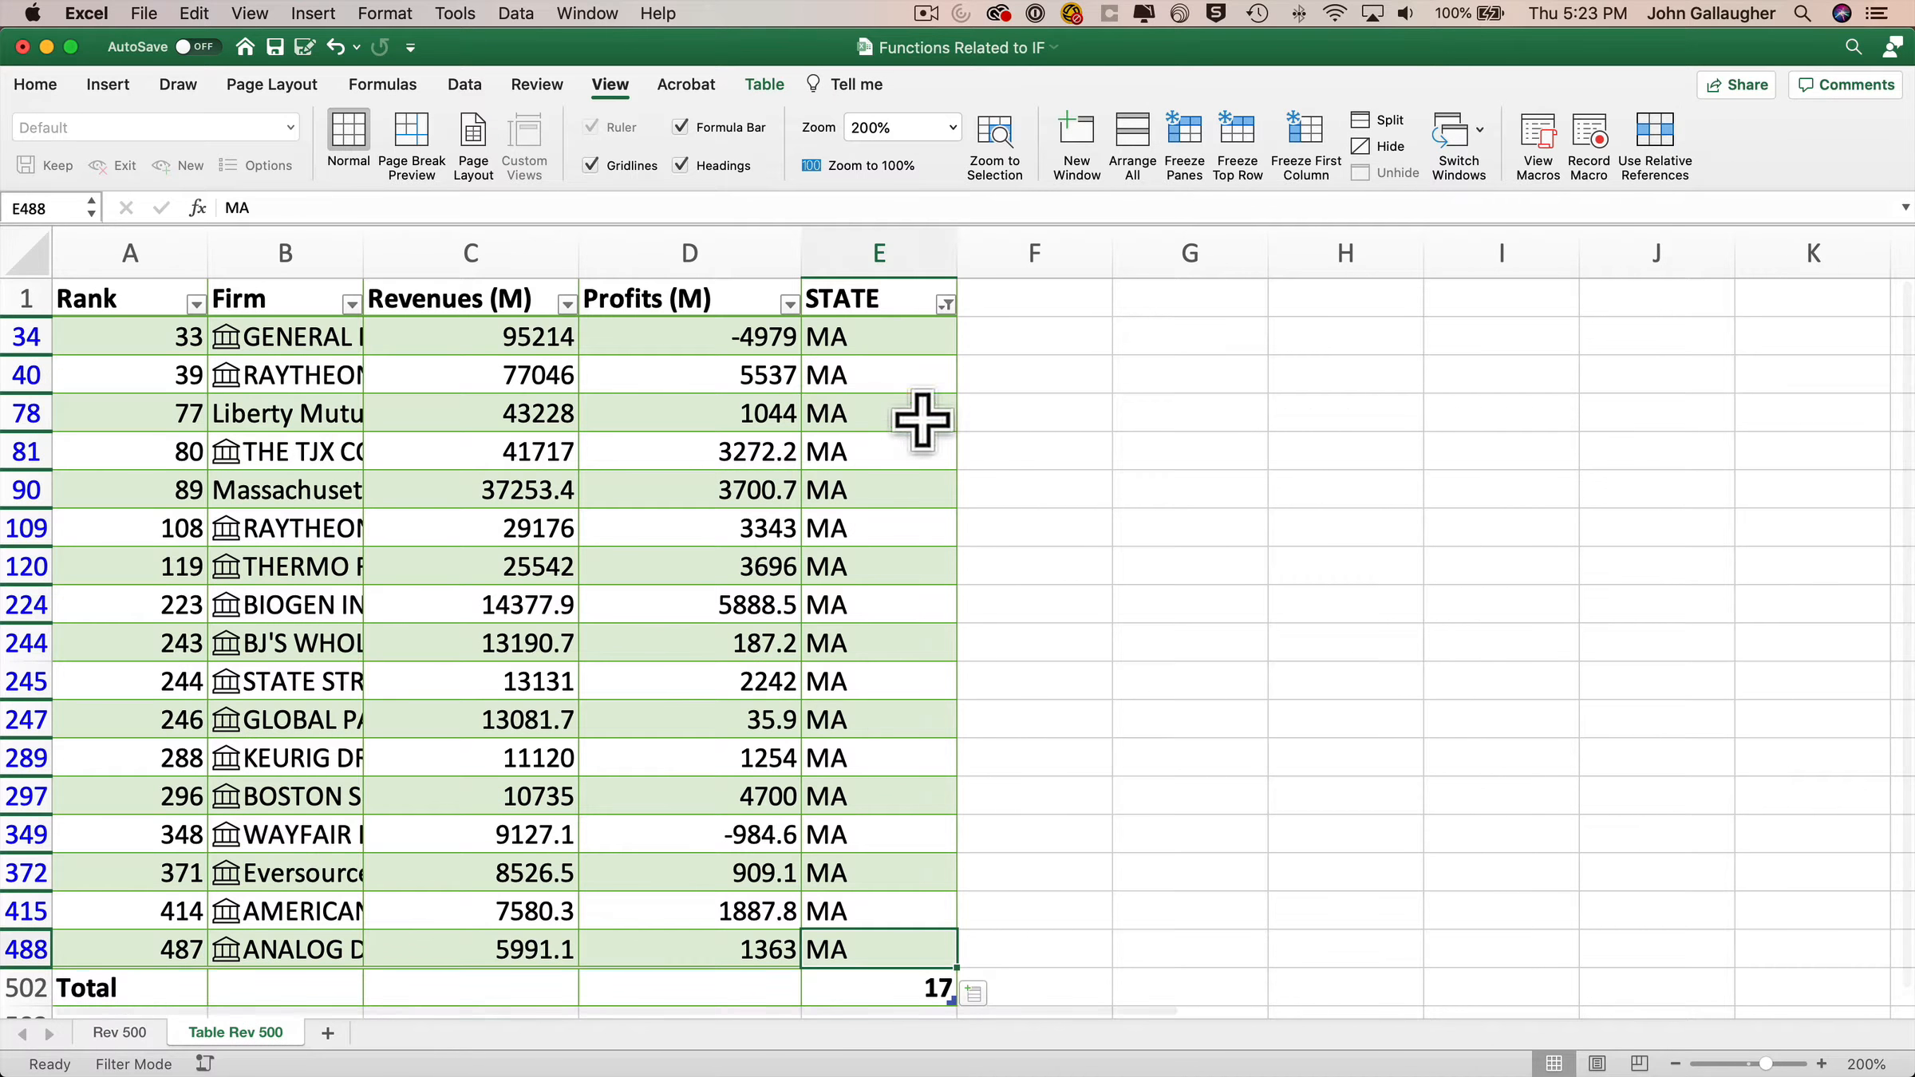
left_click(946, 304)
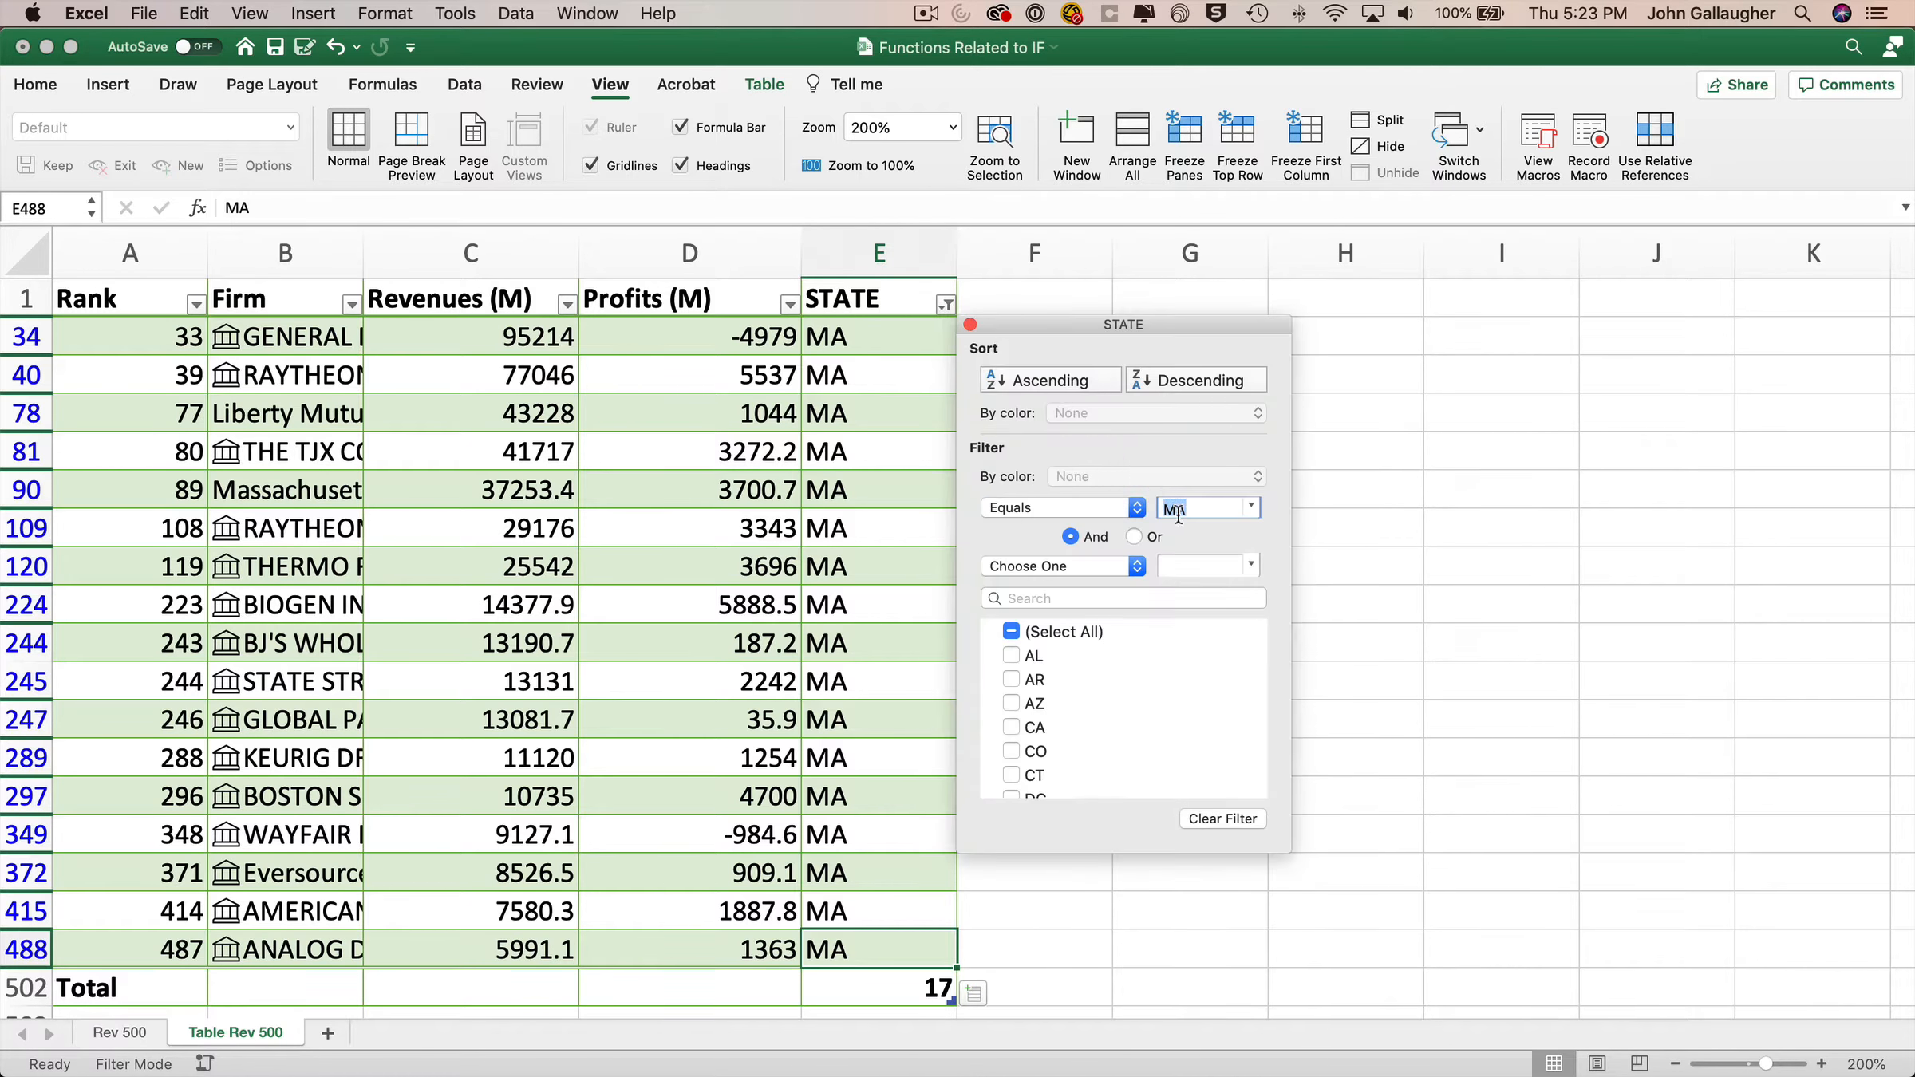
type("CA")
key("Tab")
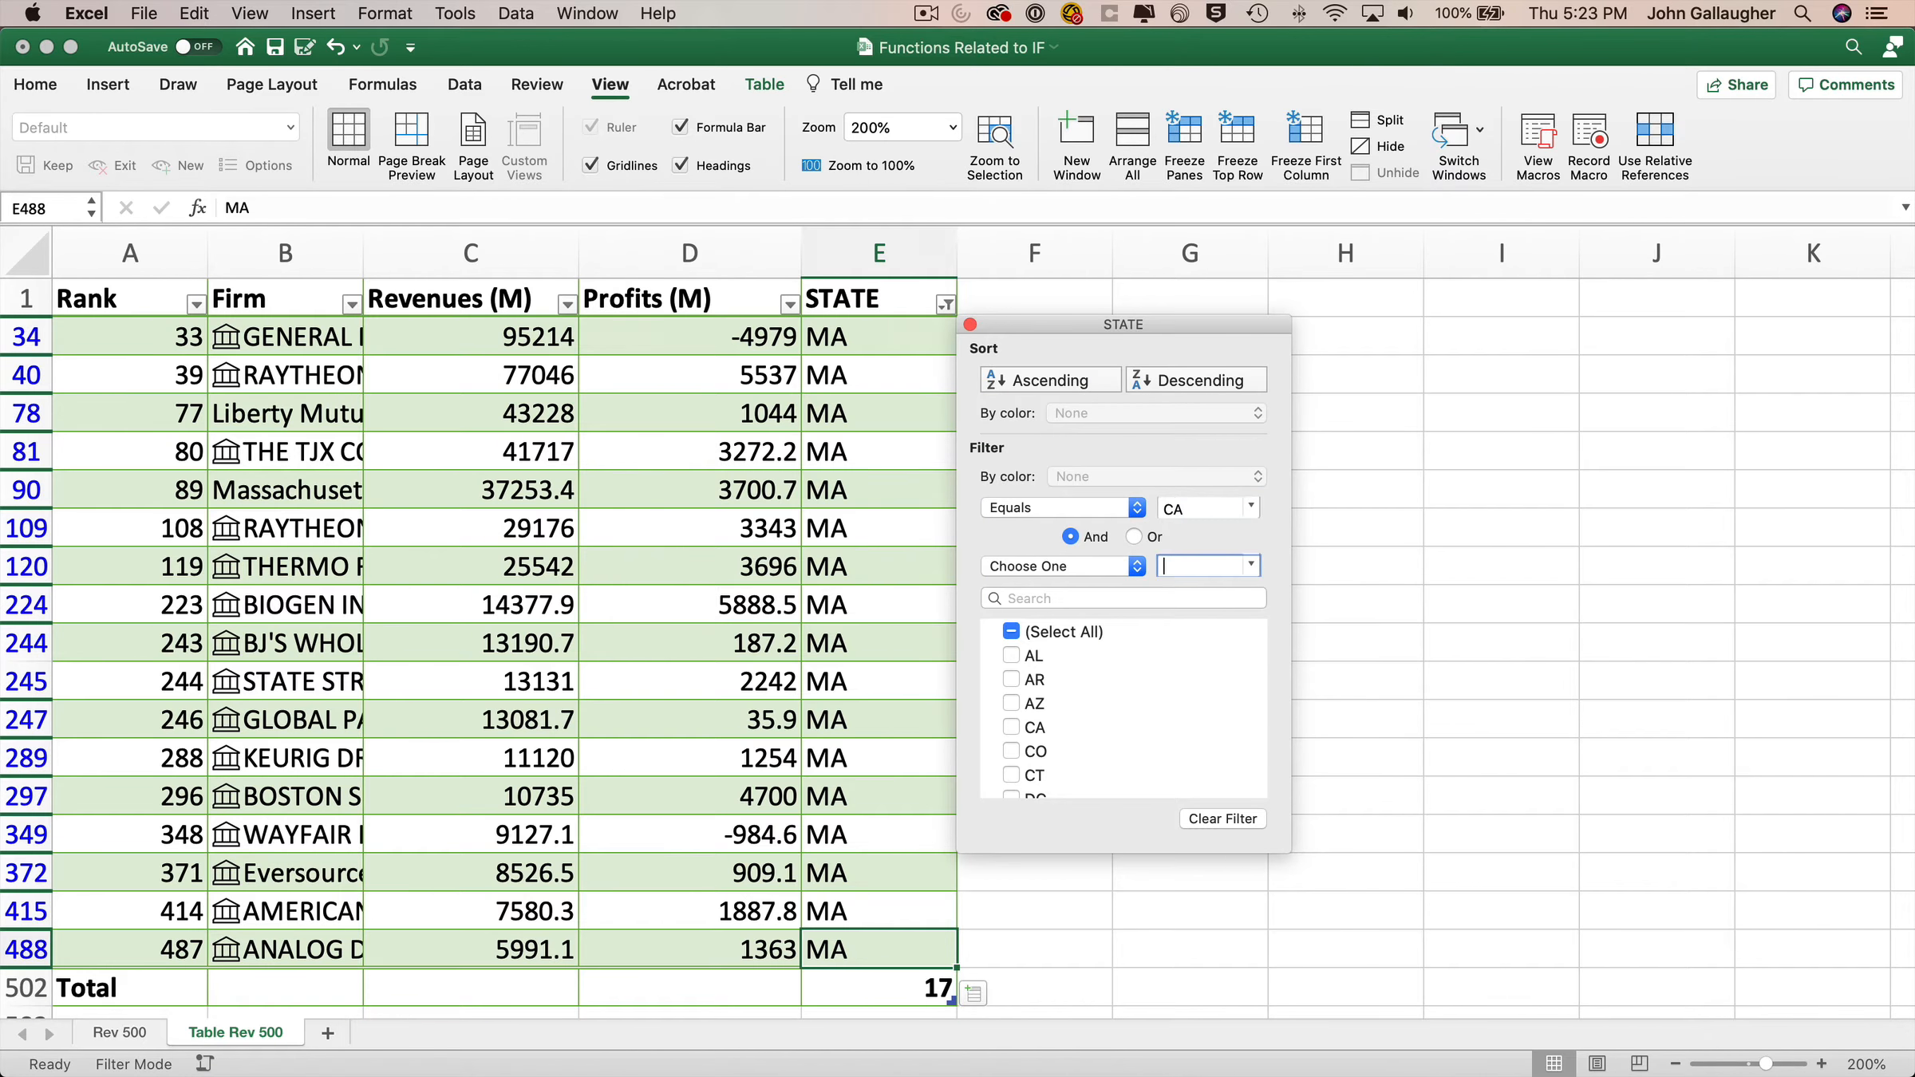
scroll(876, 825, "down", 10)
scroll(882, 828, "up", 4)
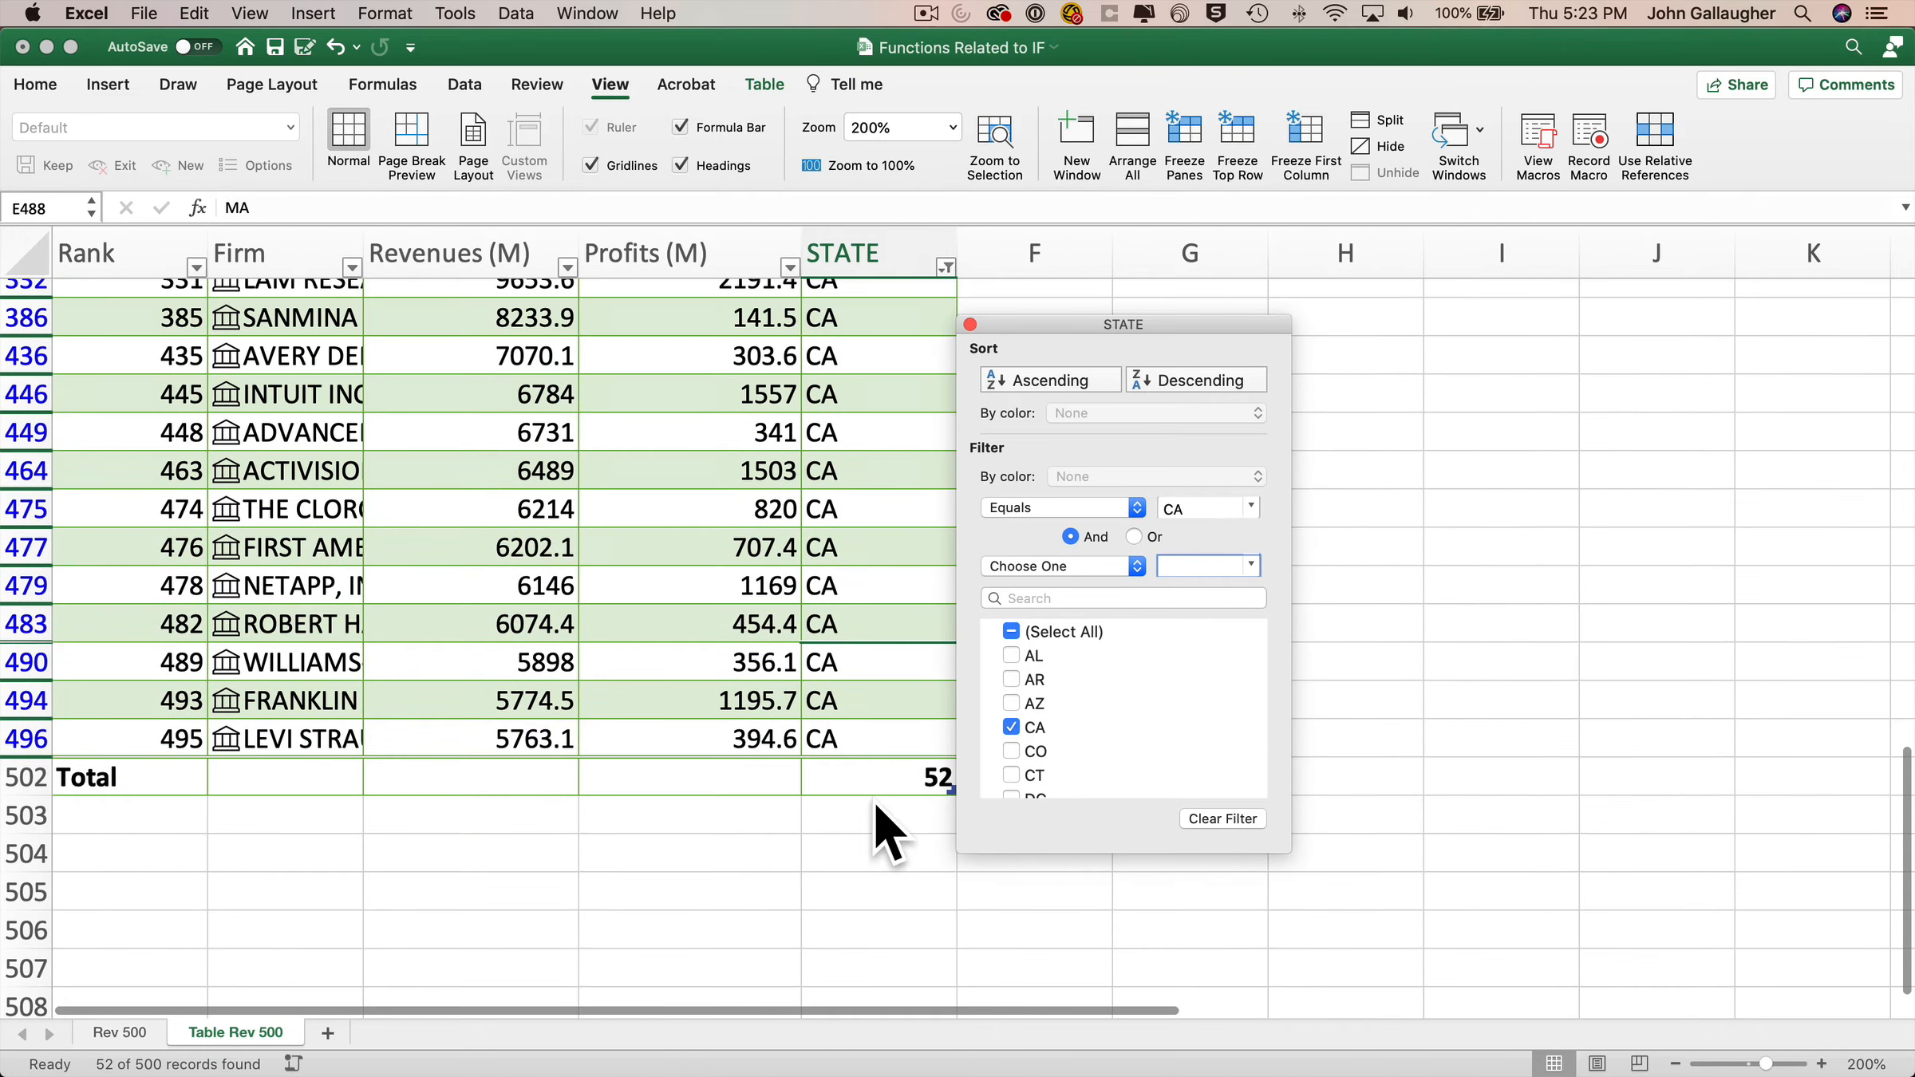
Step: Filter the STATE column to RI instead, check the Total row's count, and close the filter window
double_click(1187, 510)
type("RI")
key("Tab")
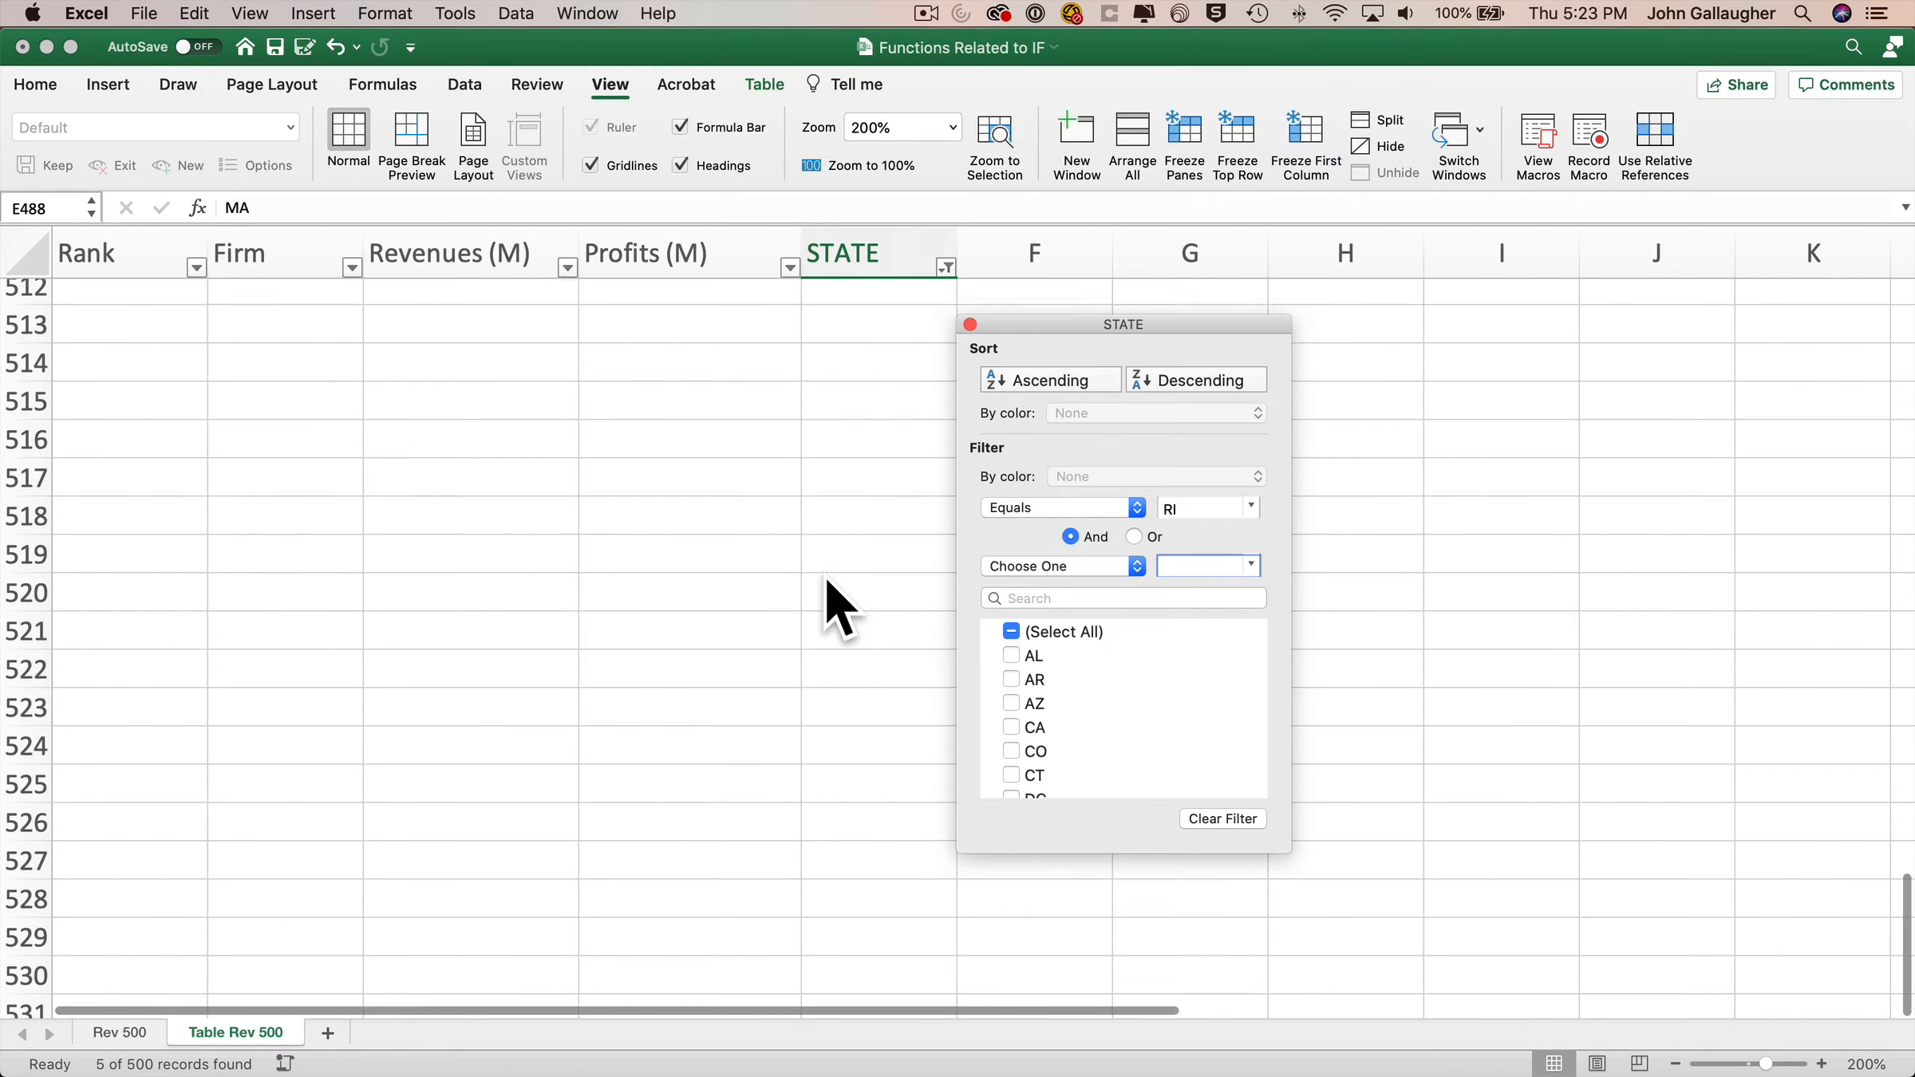
scroll(830, 574, "up", 5)
left_click(968, 325)
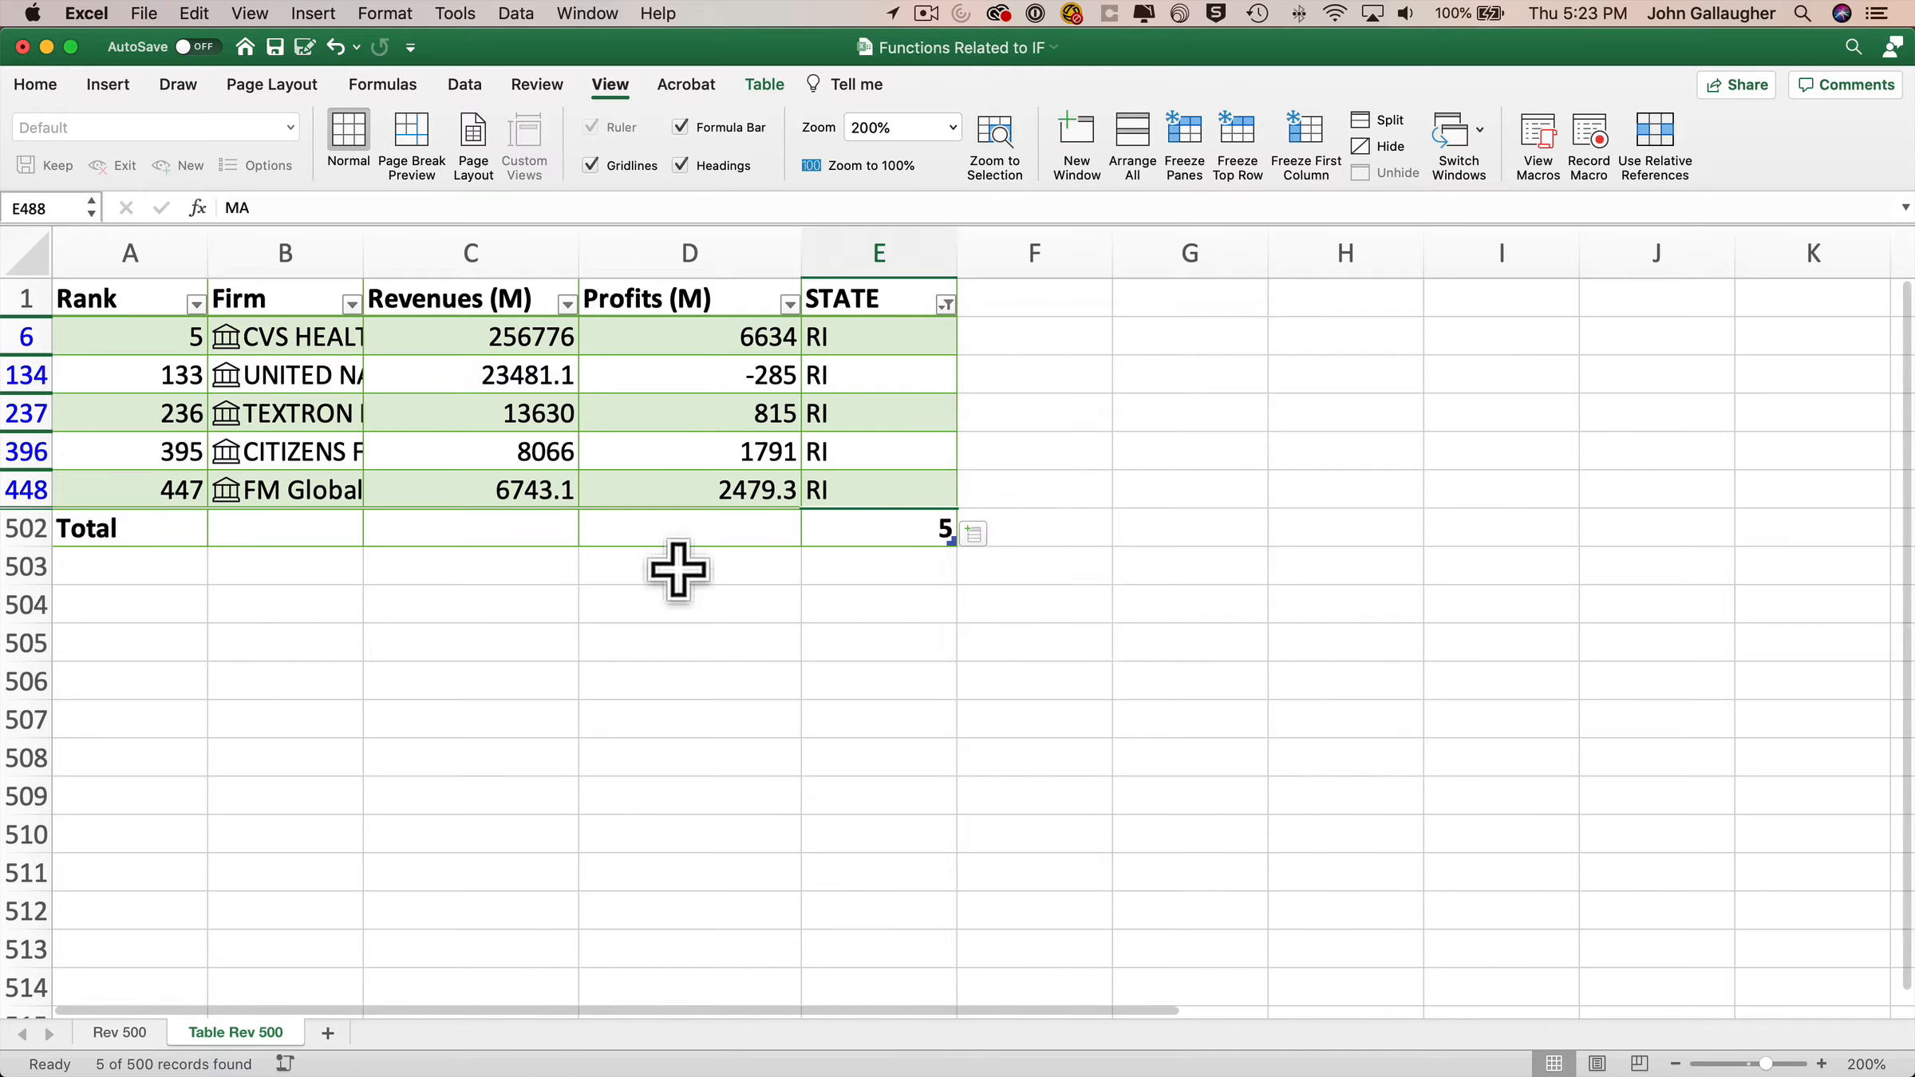
Step: Copy the formula-text cell J6 on the Rev 500 sheet to J8 to display the formula in I8
left_click(127, 1034)
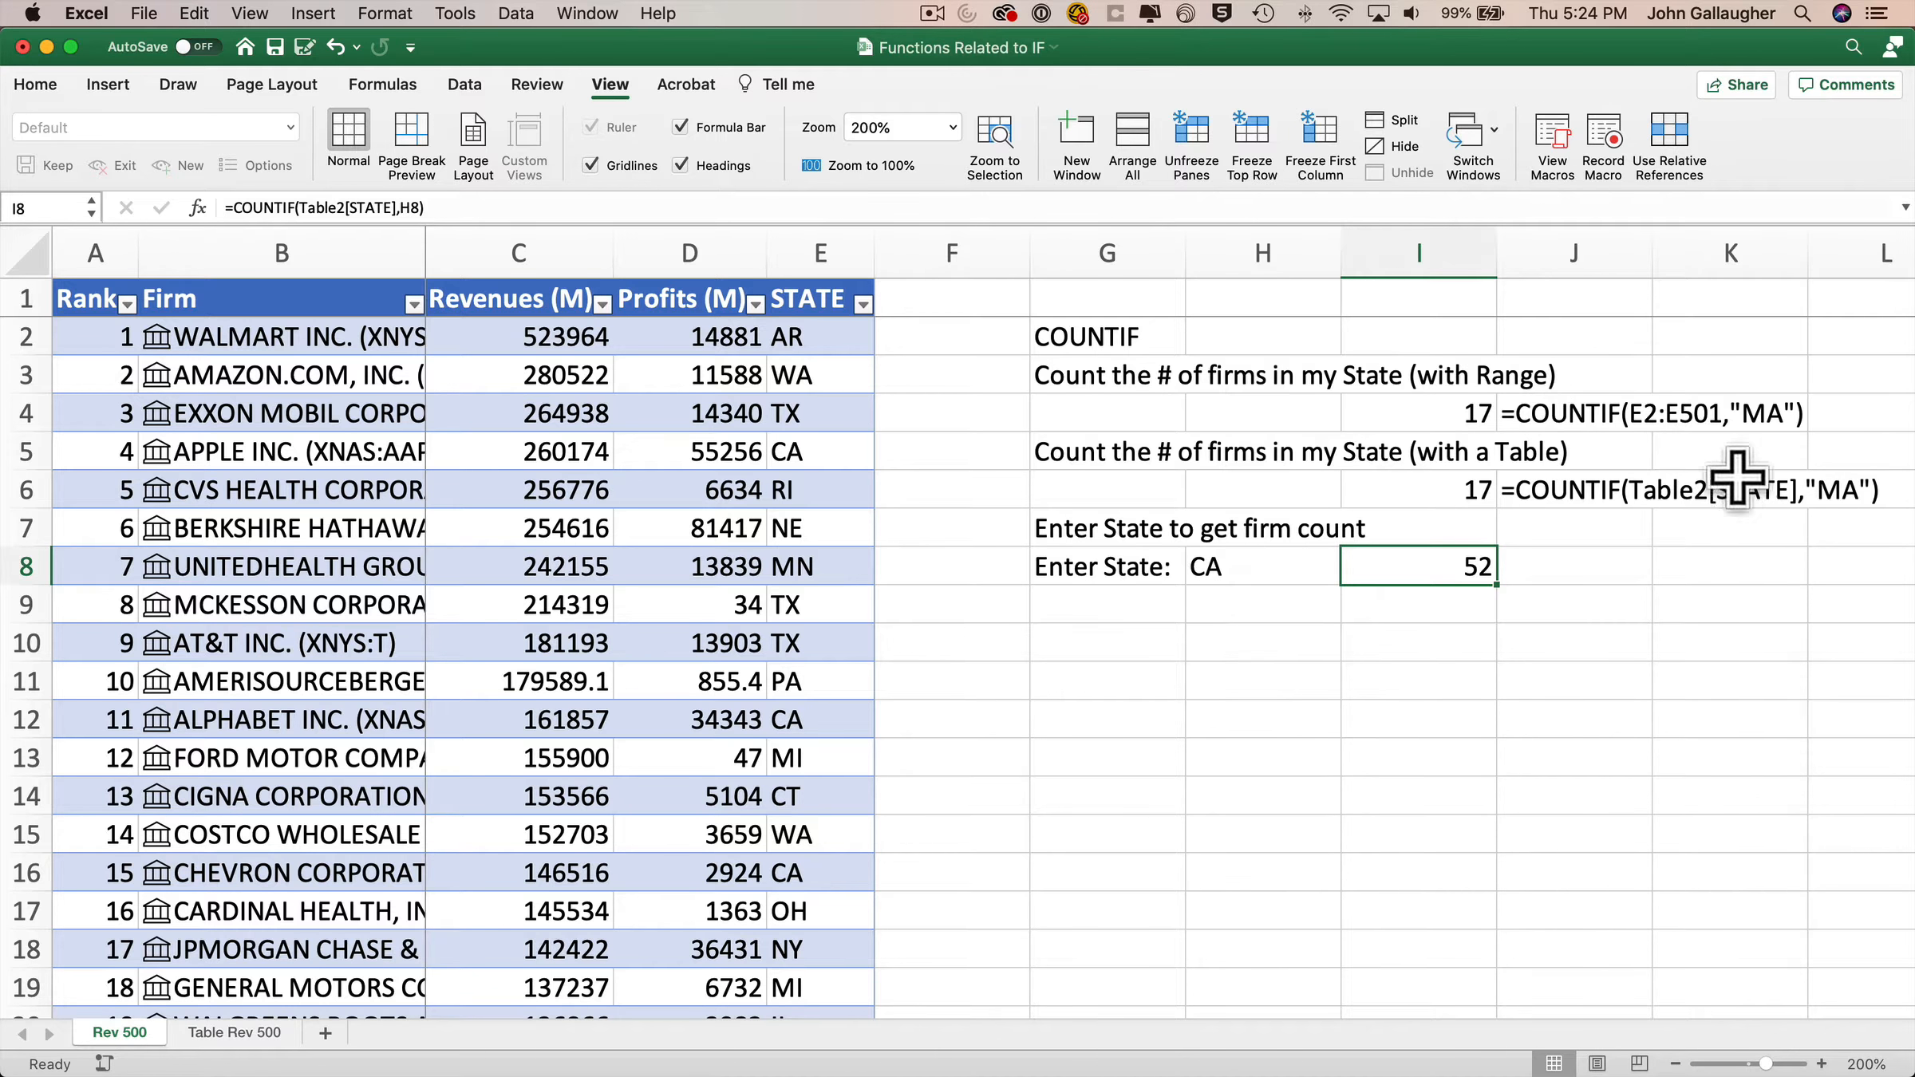
left_click(1568, 491)
key("super+c")
left_click(1560, 565)
key("super+v")
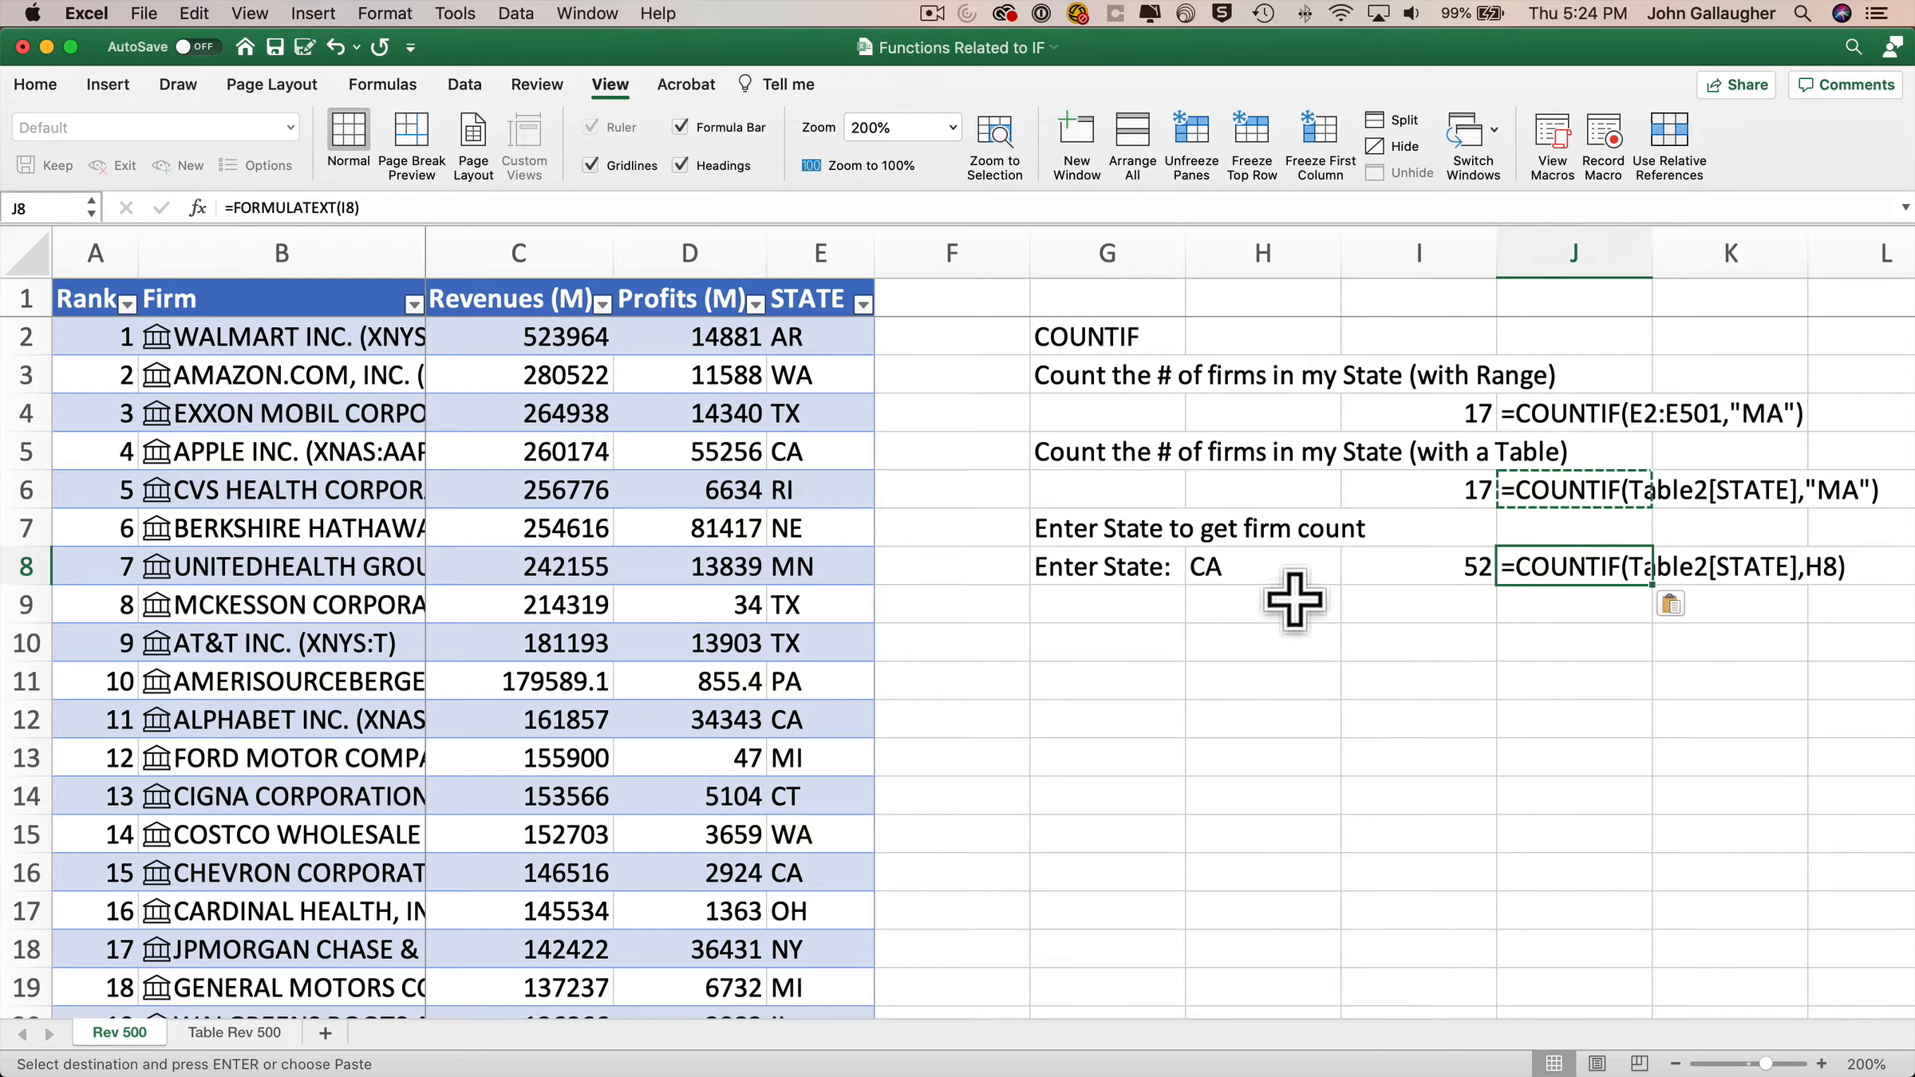
Step: Enter the heading "Count the # of firms with Profits that meet the critiera below" in G9
left_click(1117, 611)
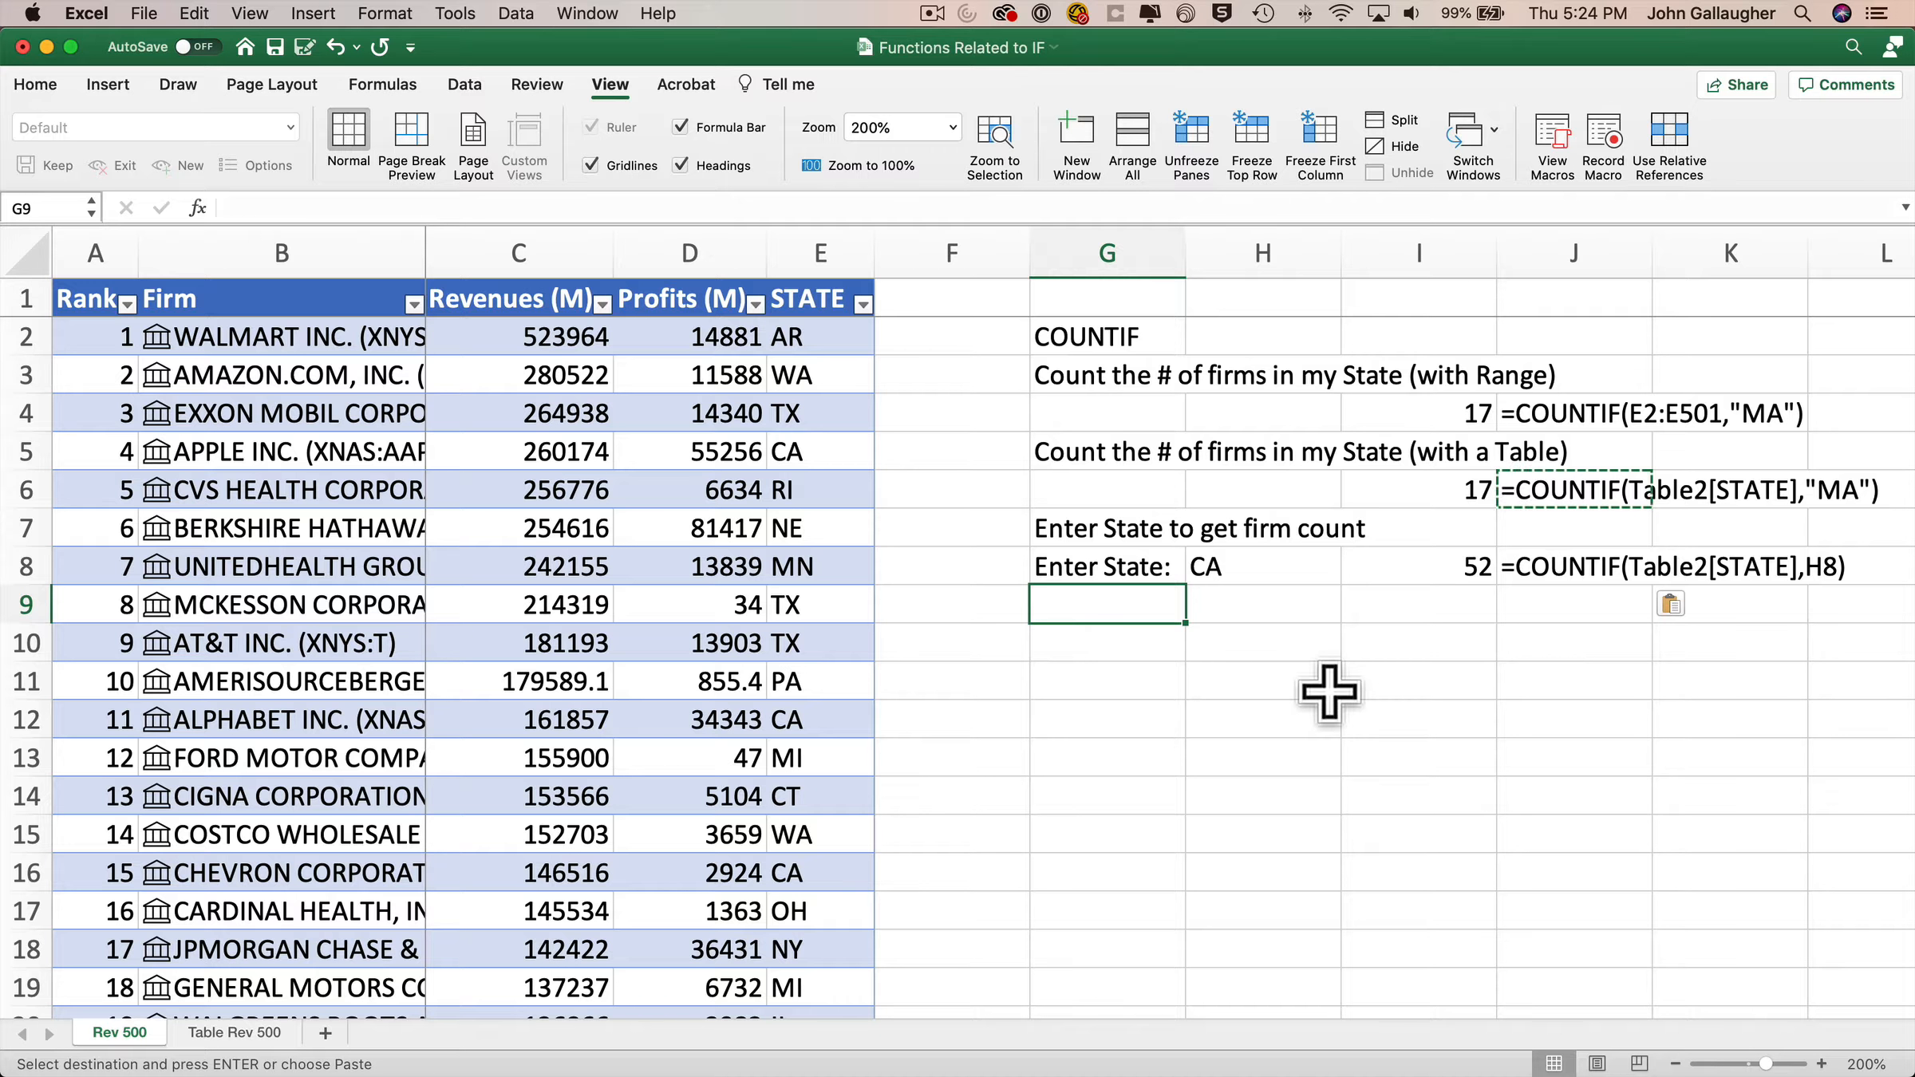
type("Count the # of firms with")
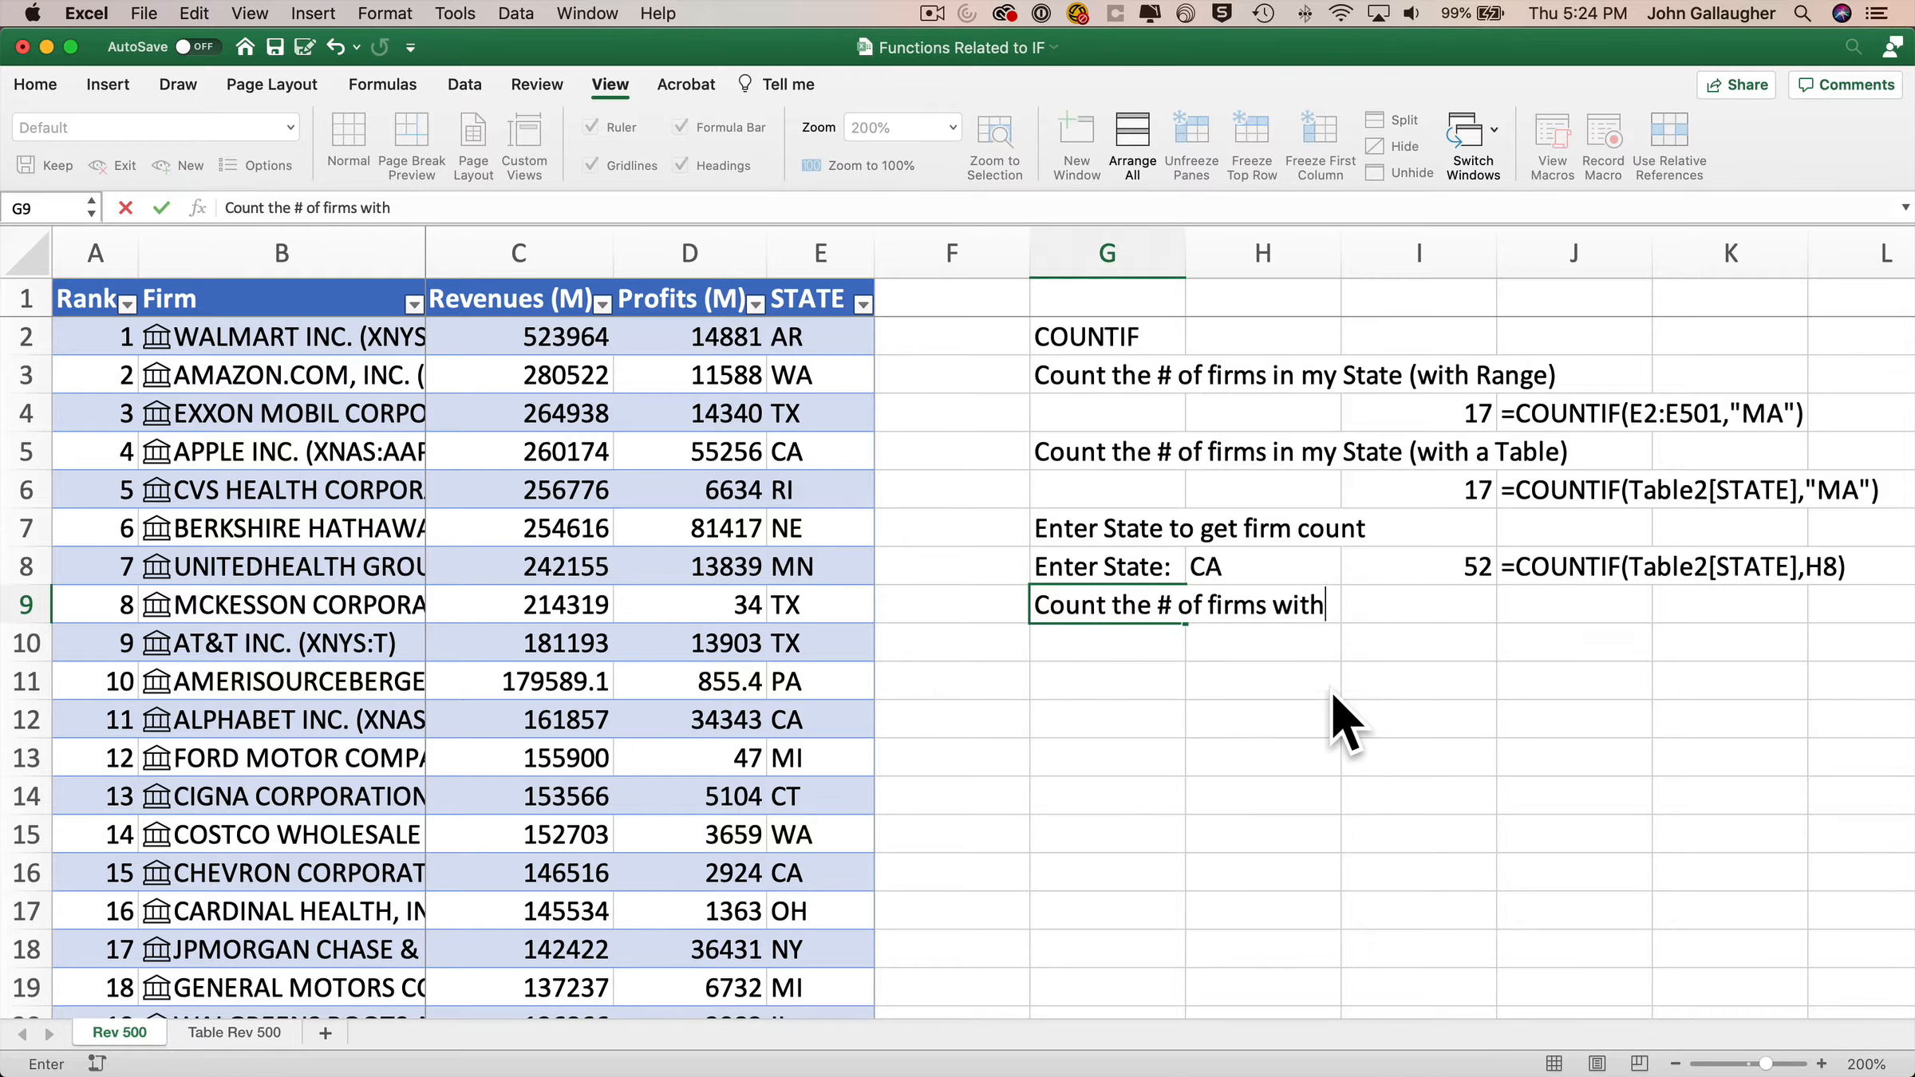
type(" Profits that meet the critiera")
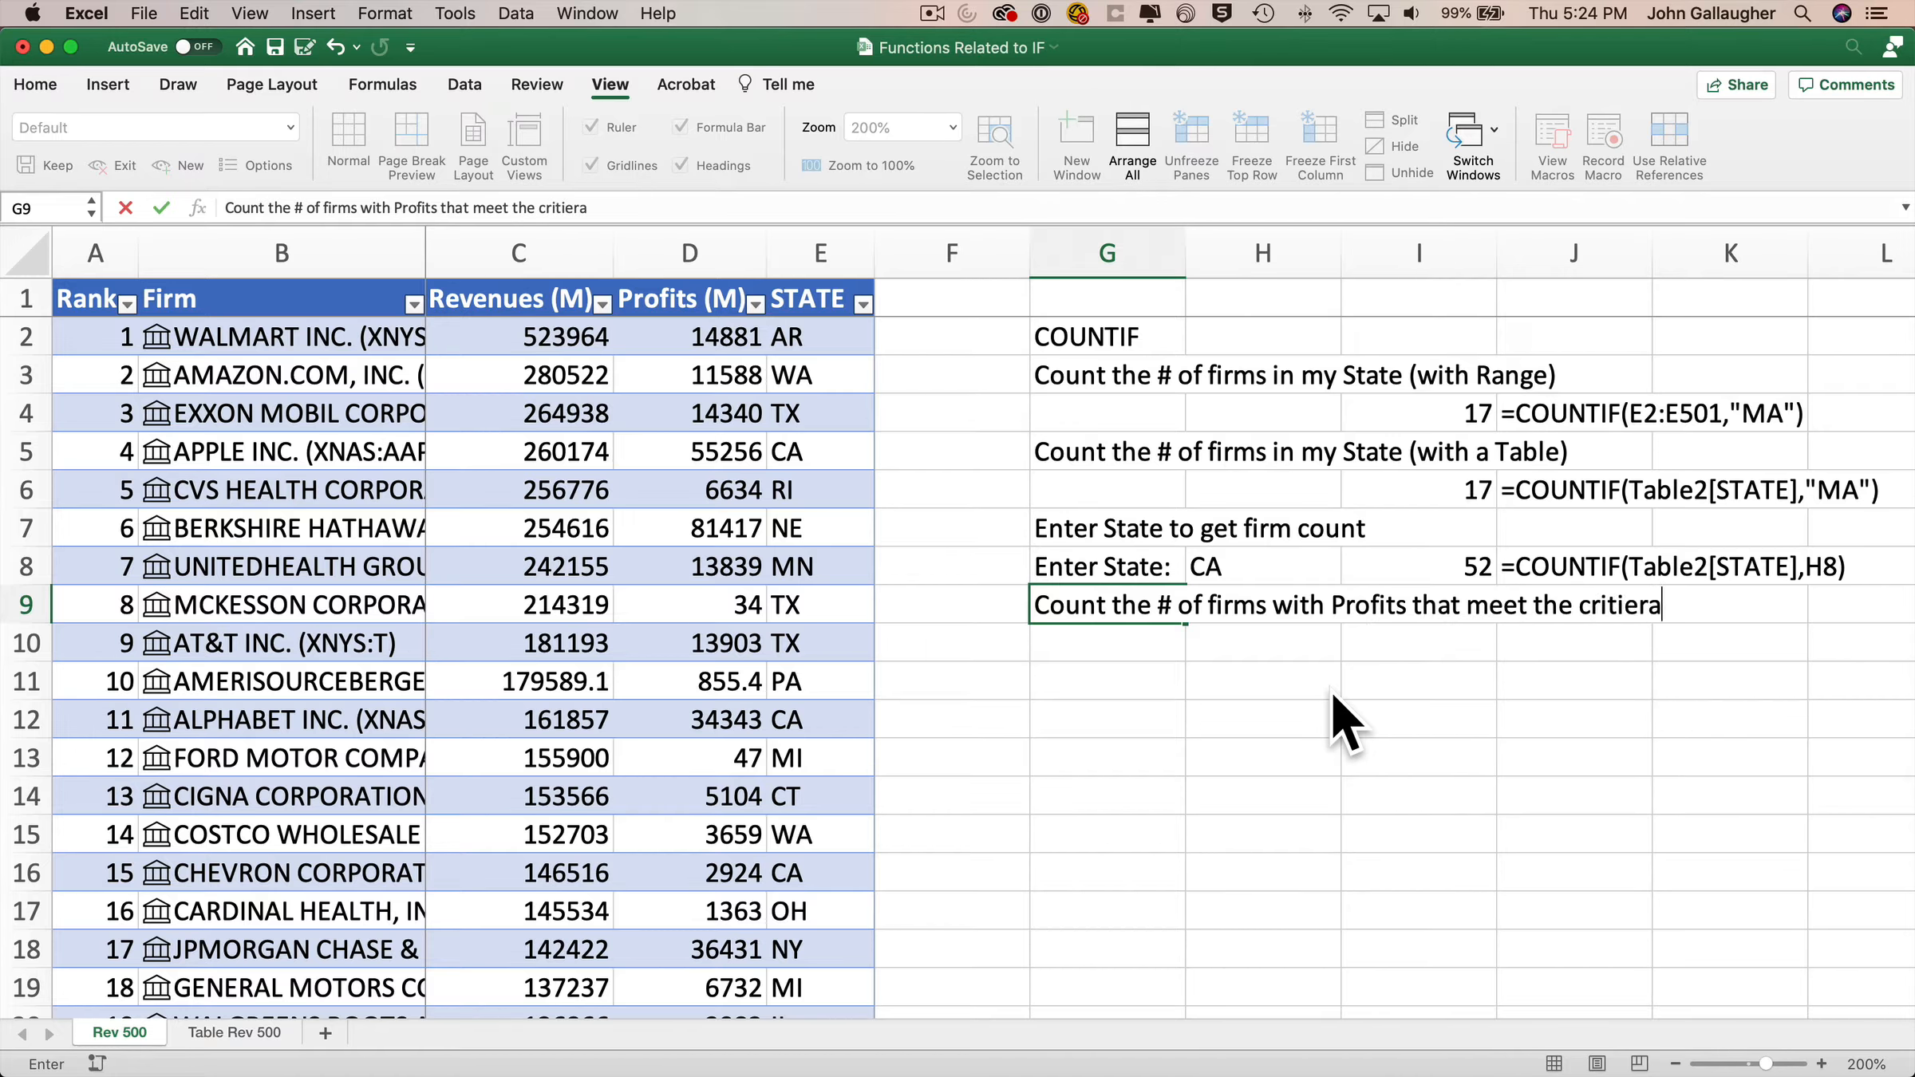
type(" below")
key("Return")
Step: Enter the label "Criteria" in G10 and the condition >20,000 in H10
type("Cri")
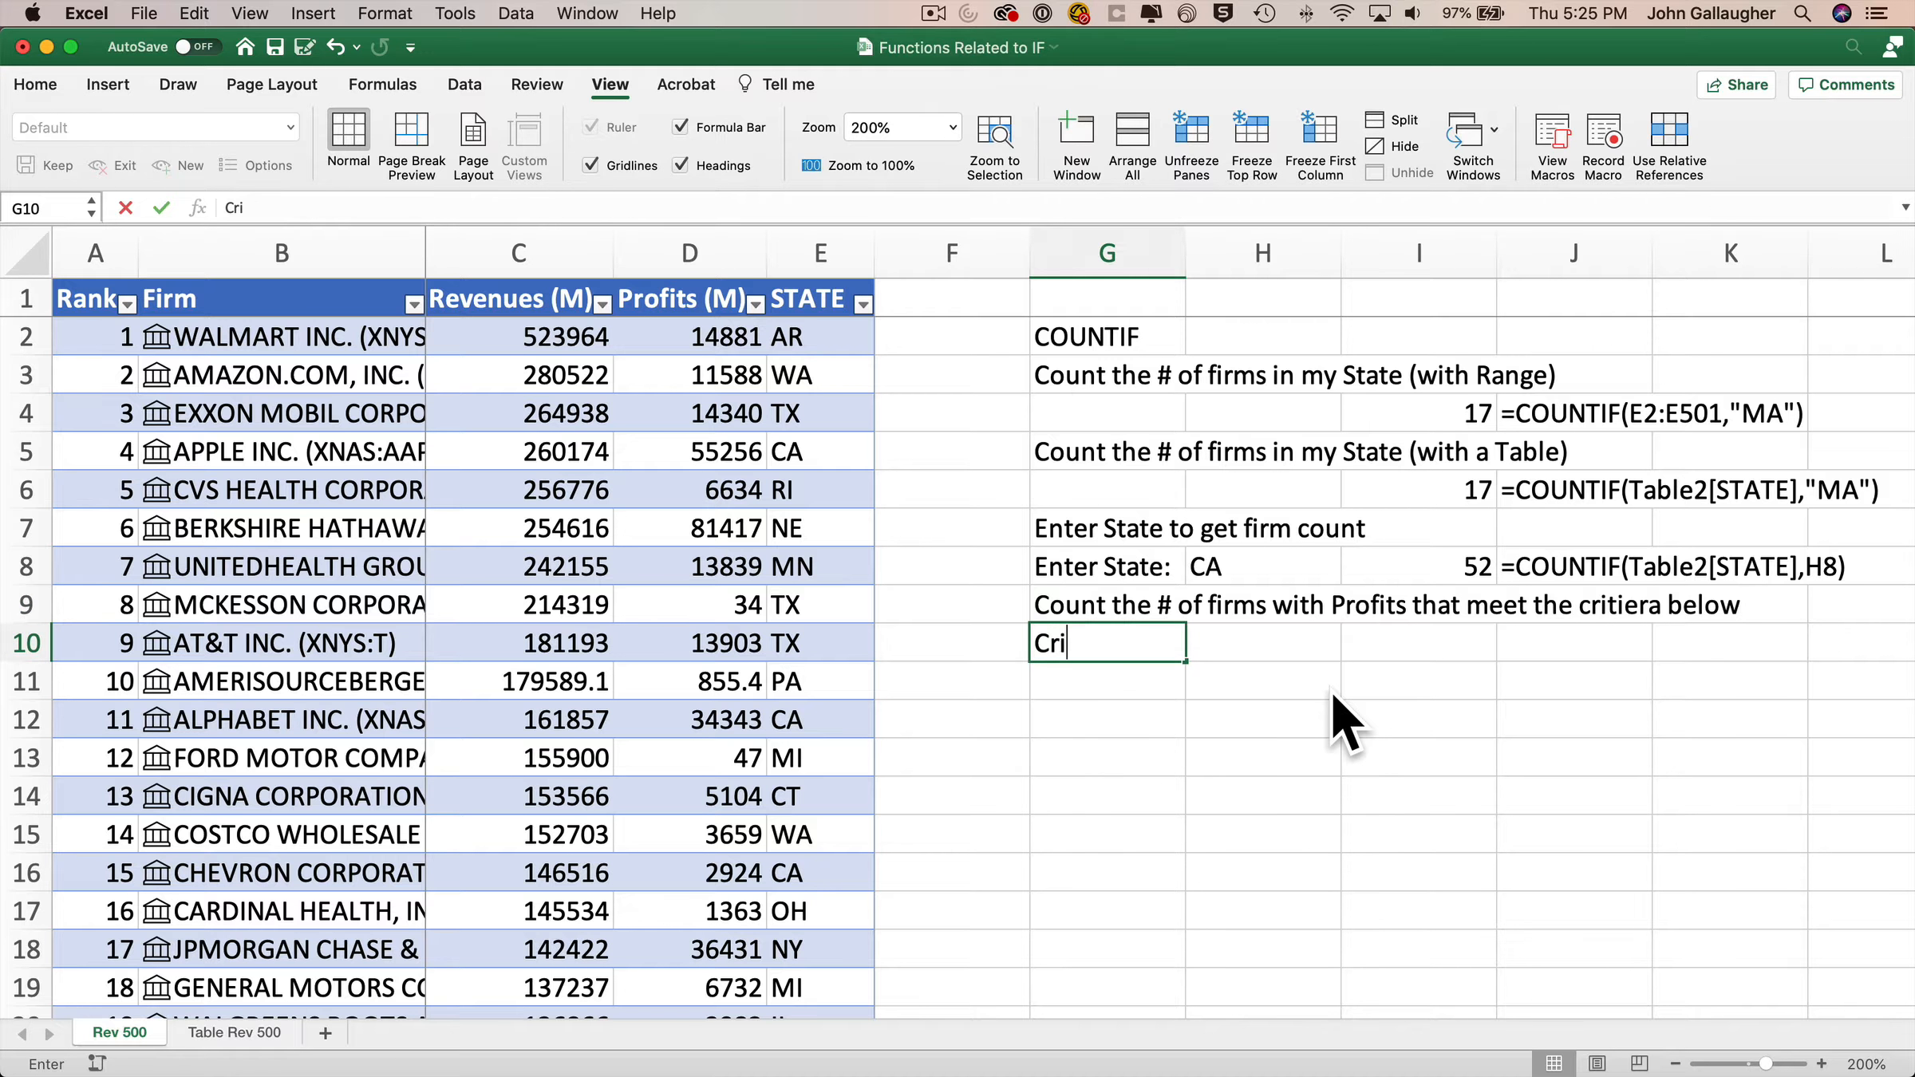
type("teria")
key("Tab")
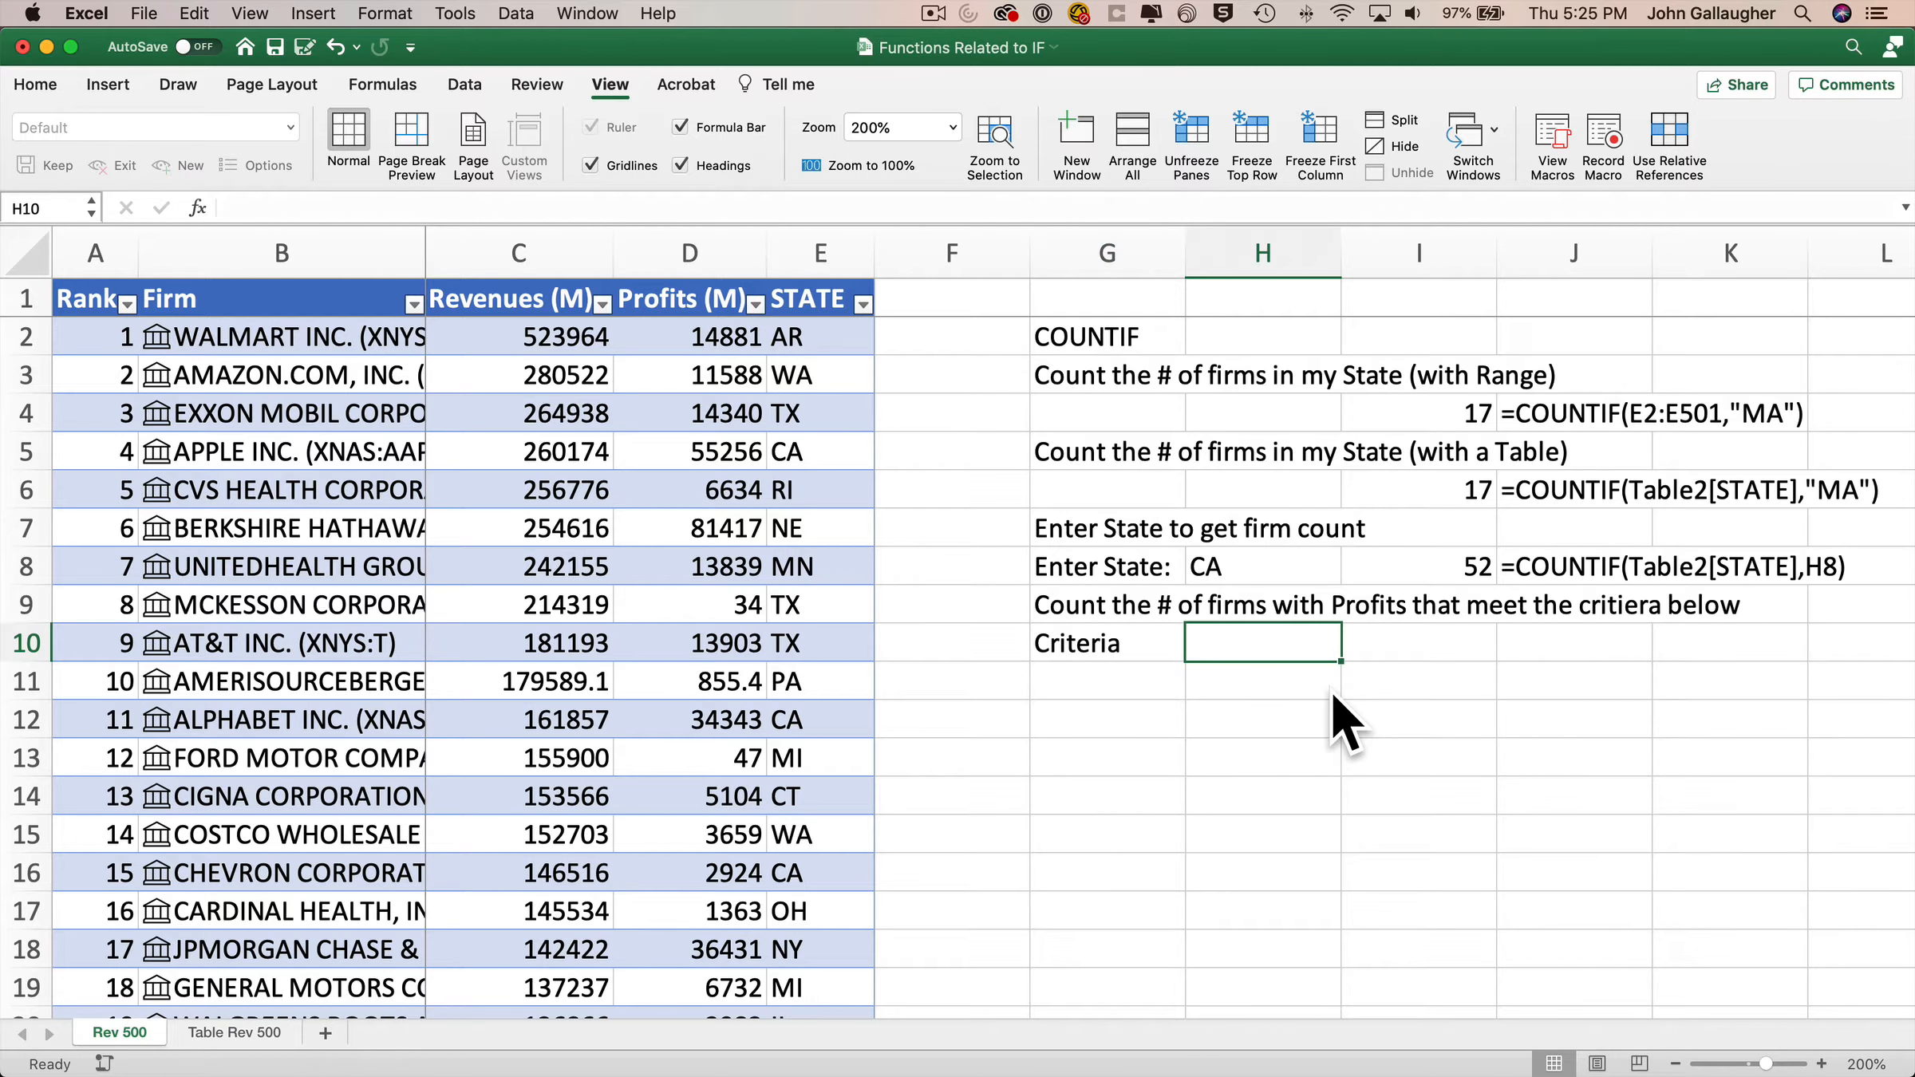
type(">20,000")
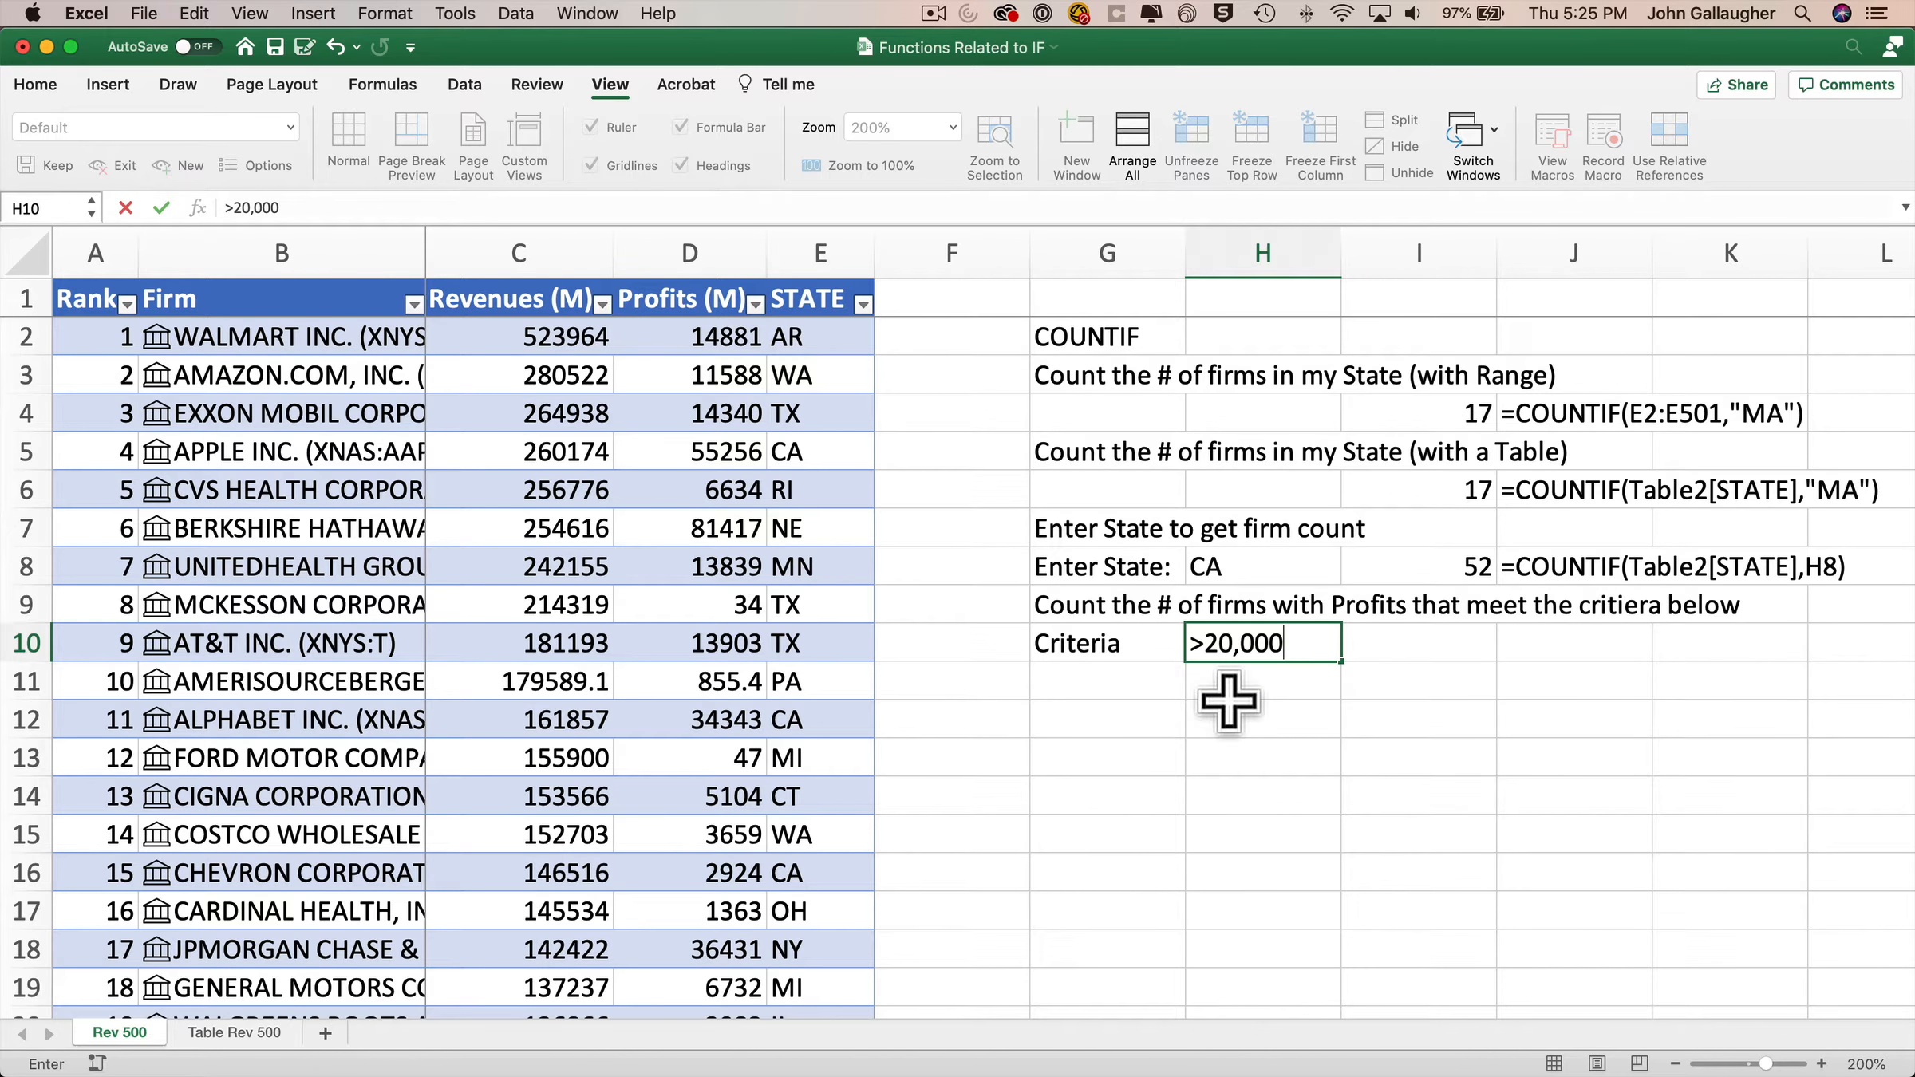
key("Tab")
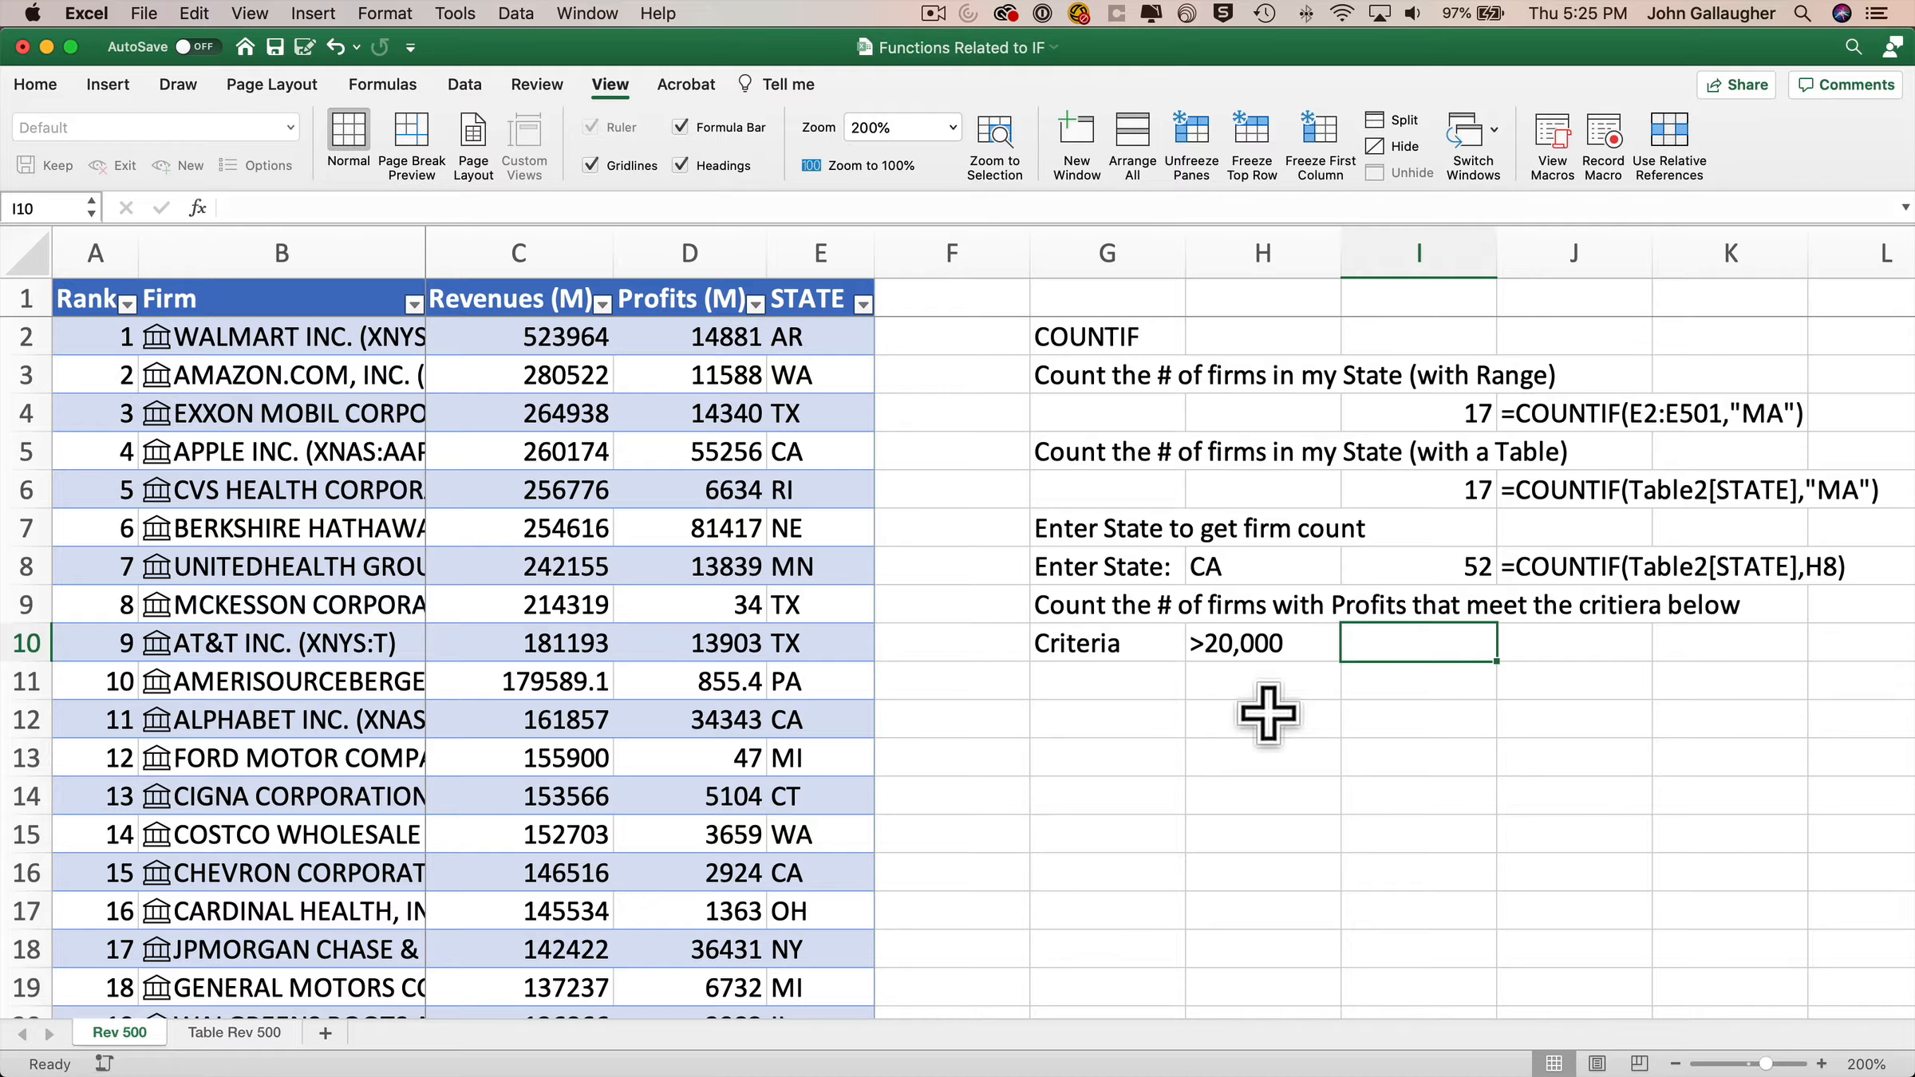
Step: Build =COUNTIF(Table2[Profits (M)],H10) in I10 using the Formula Builder, and close the builder
type("=COUNT")
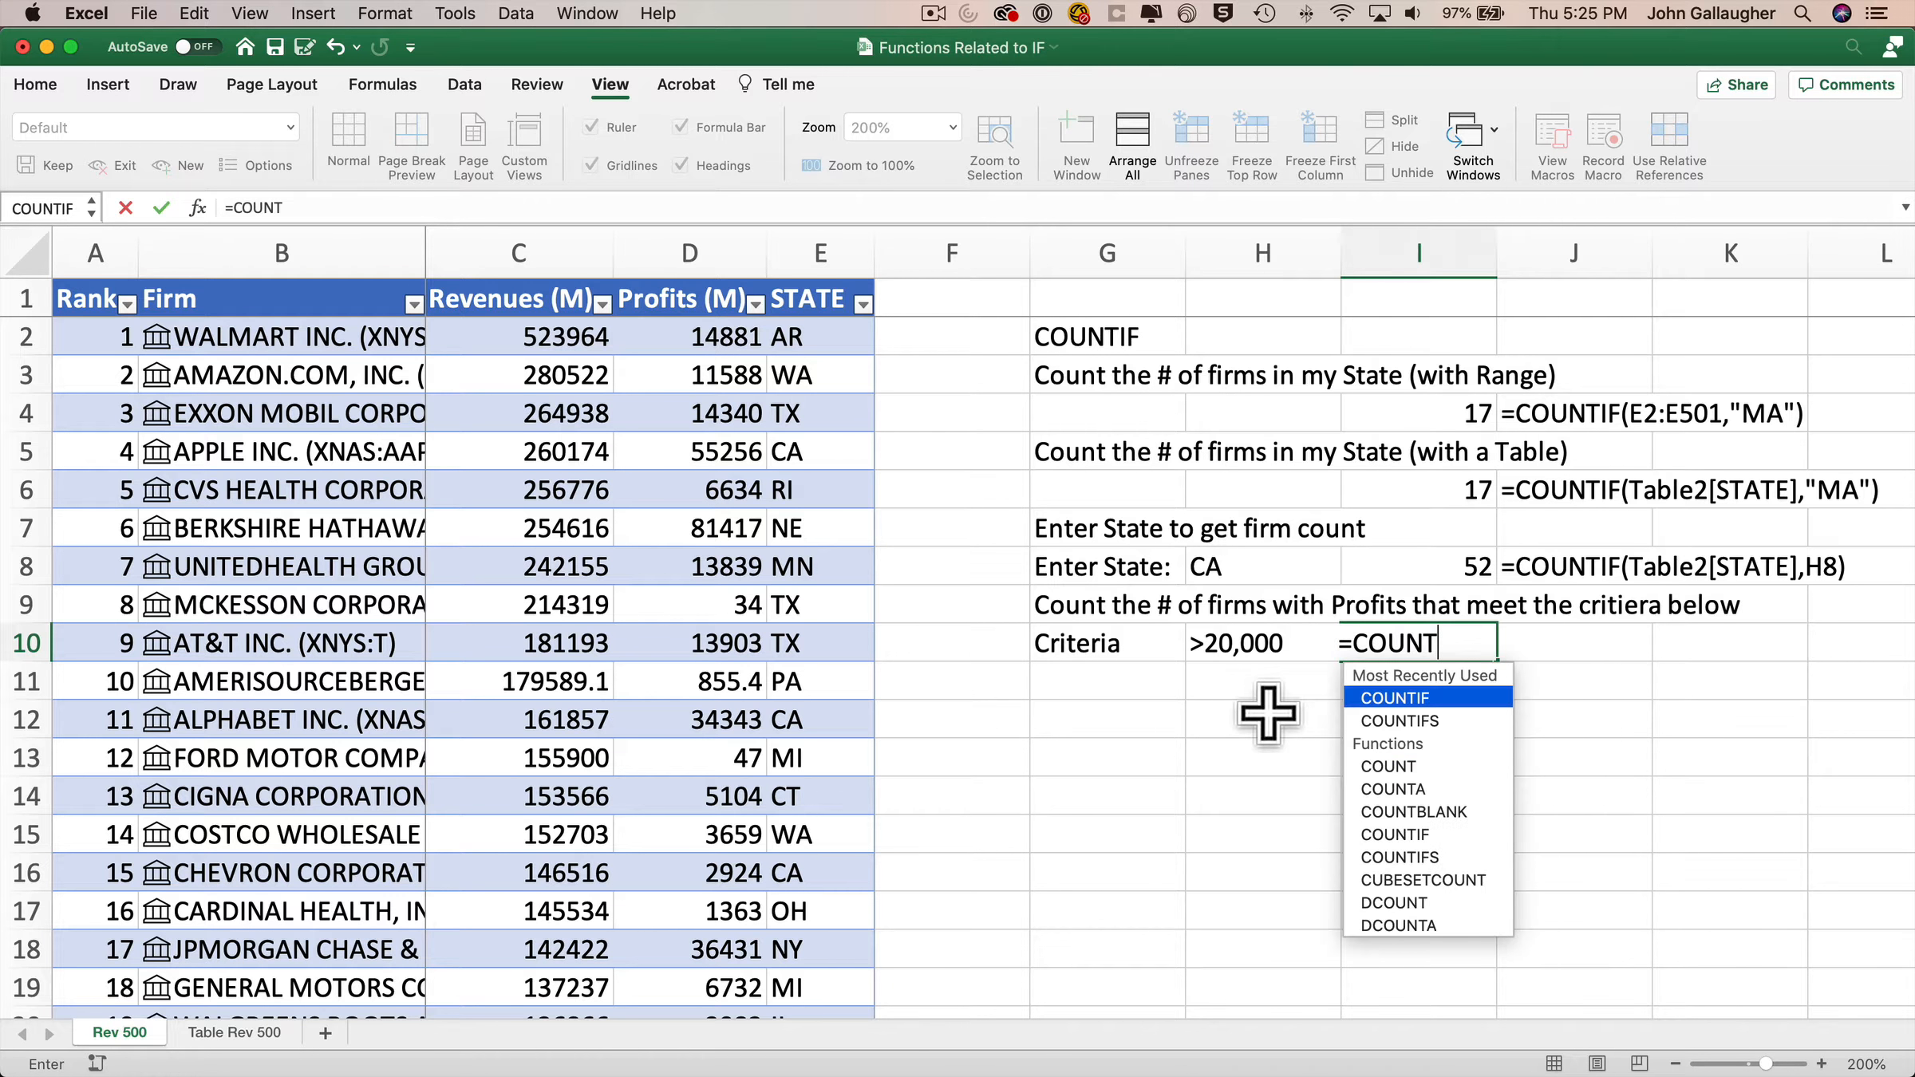
type("IF")
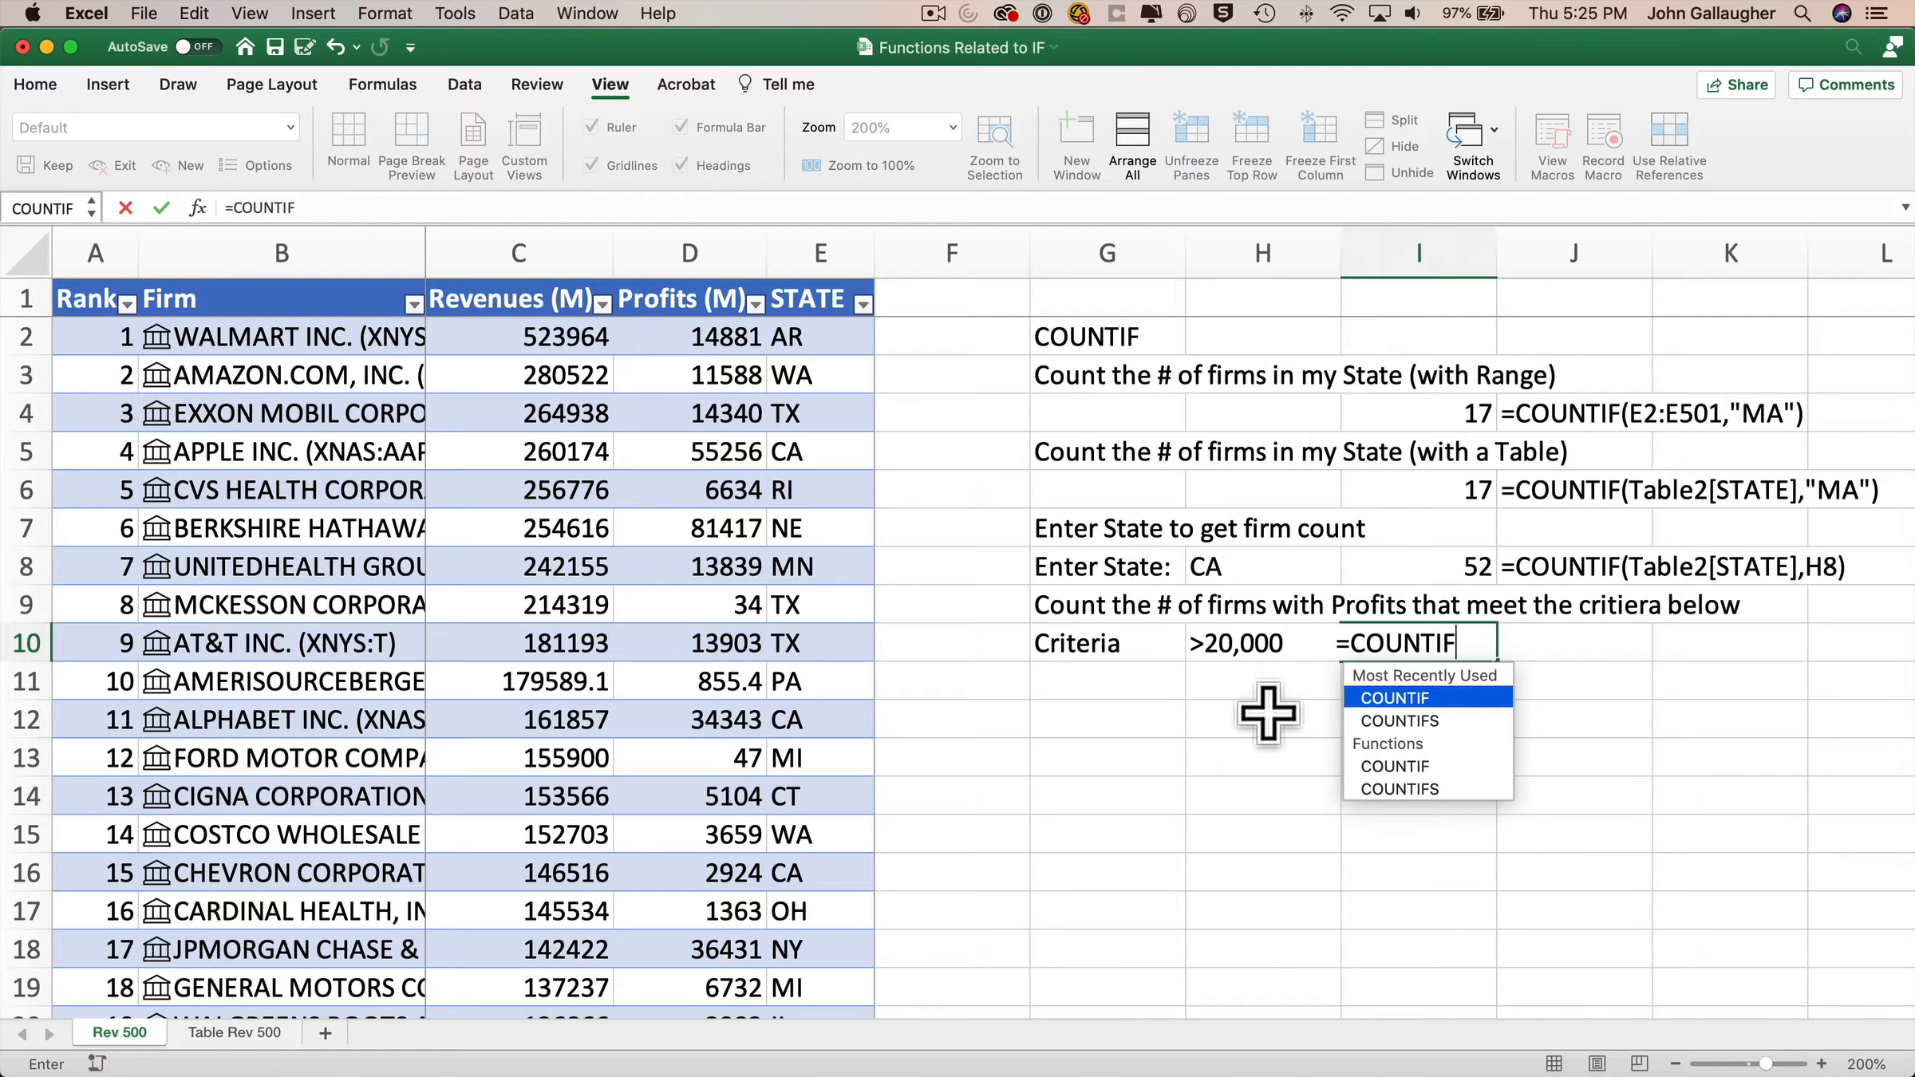
type("(")
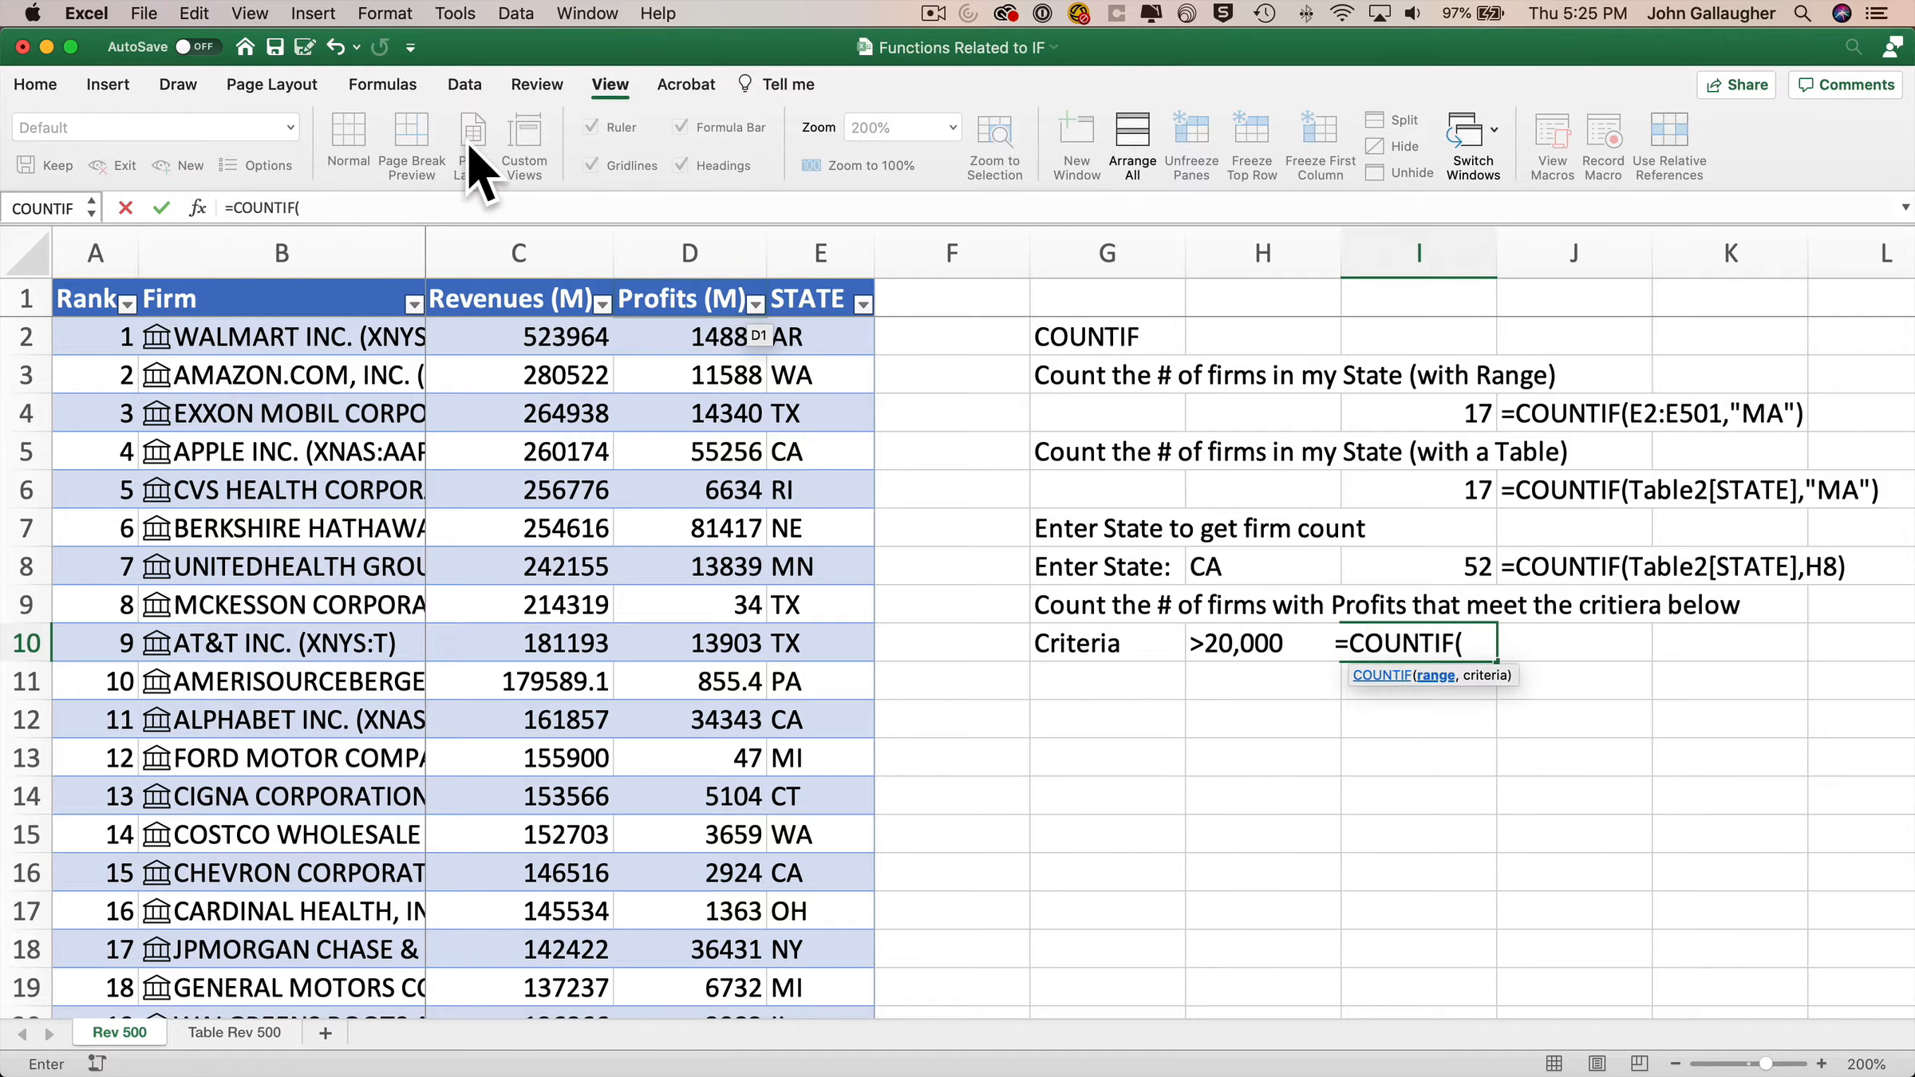
left_click(197, 208)
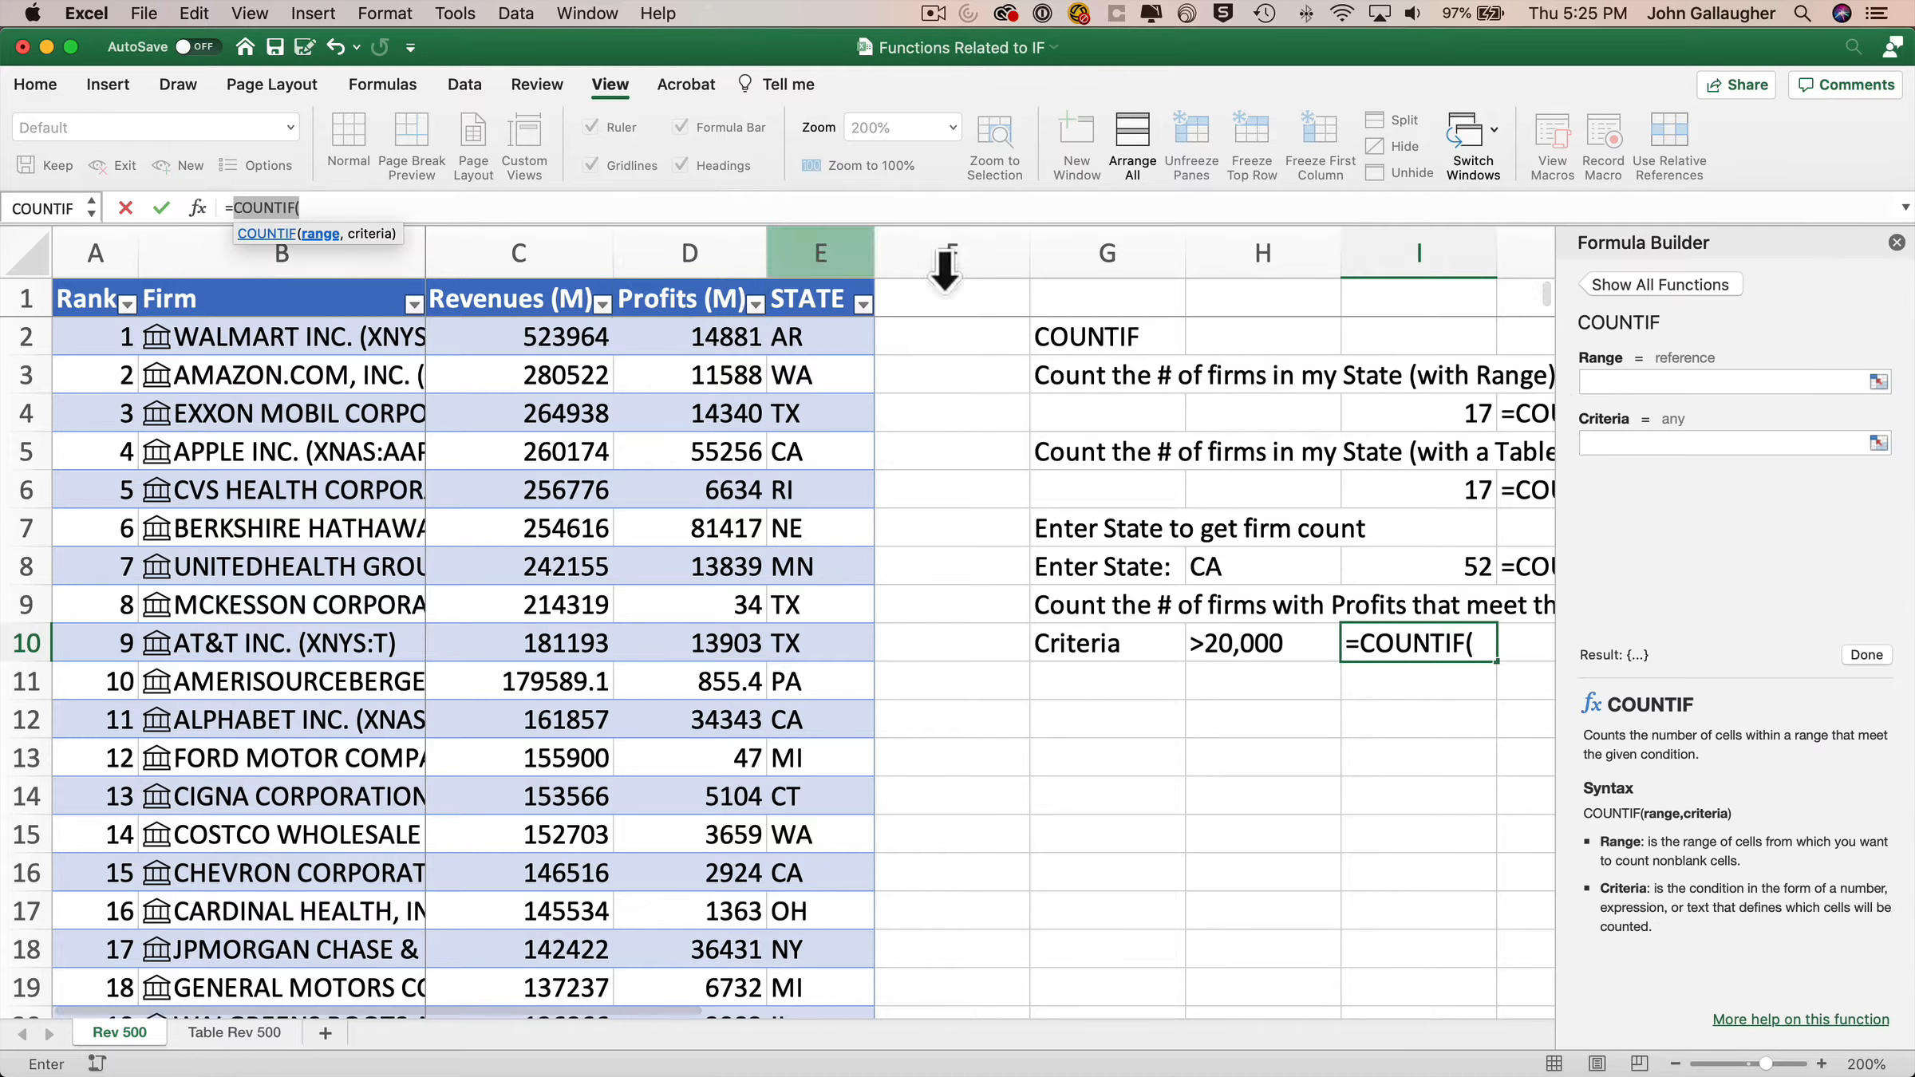
left_click(1733, 383)
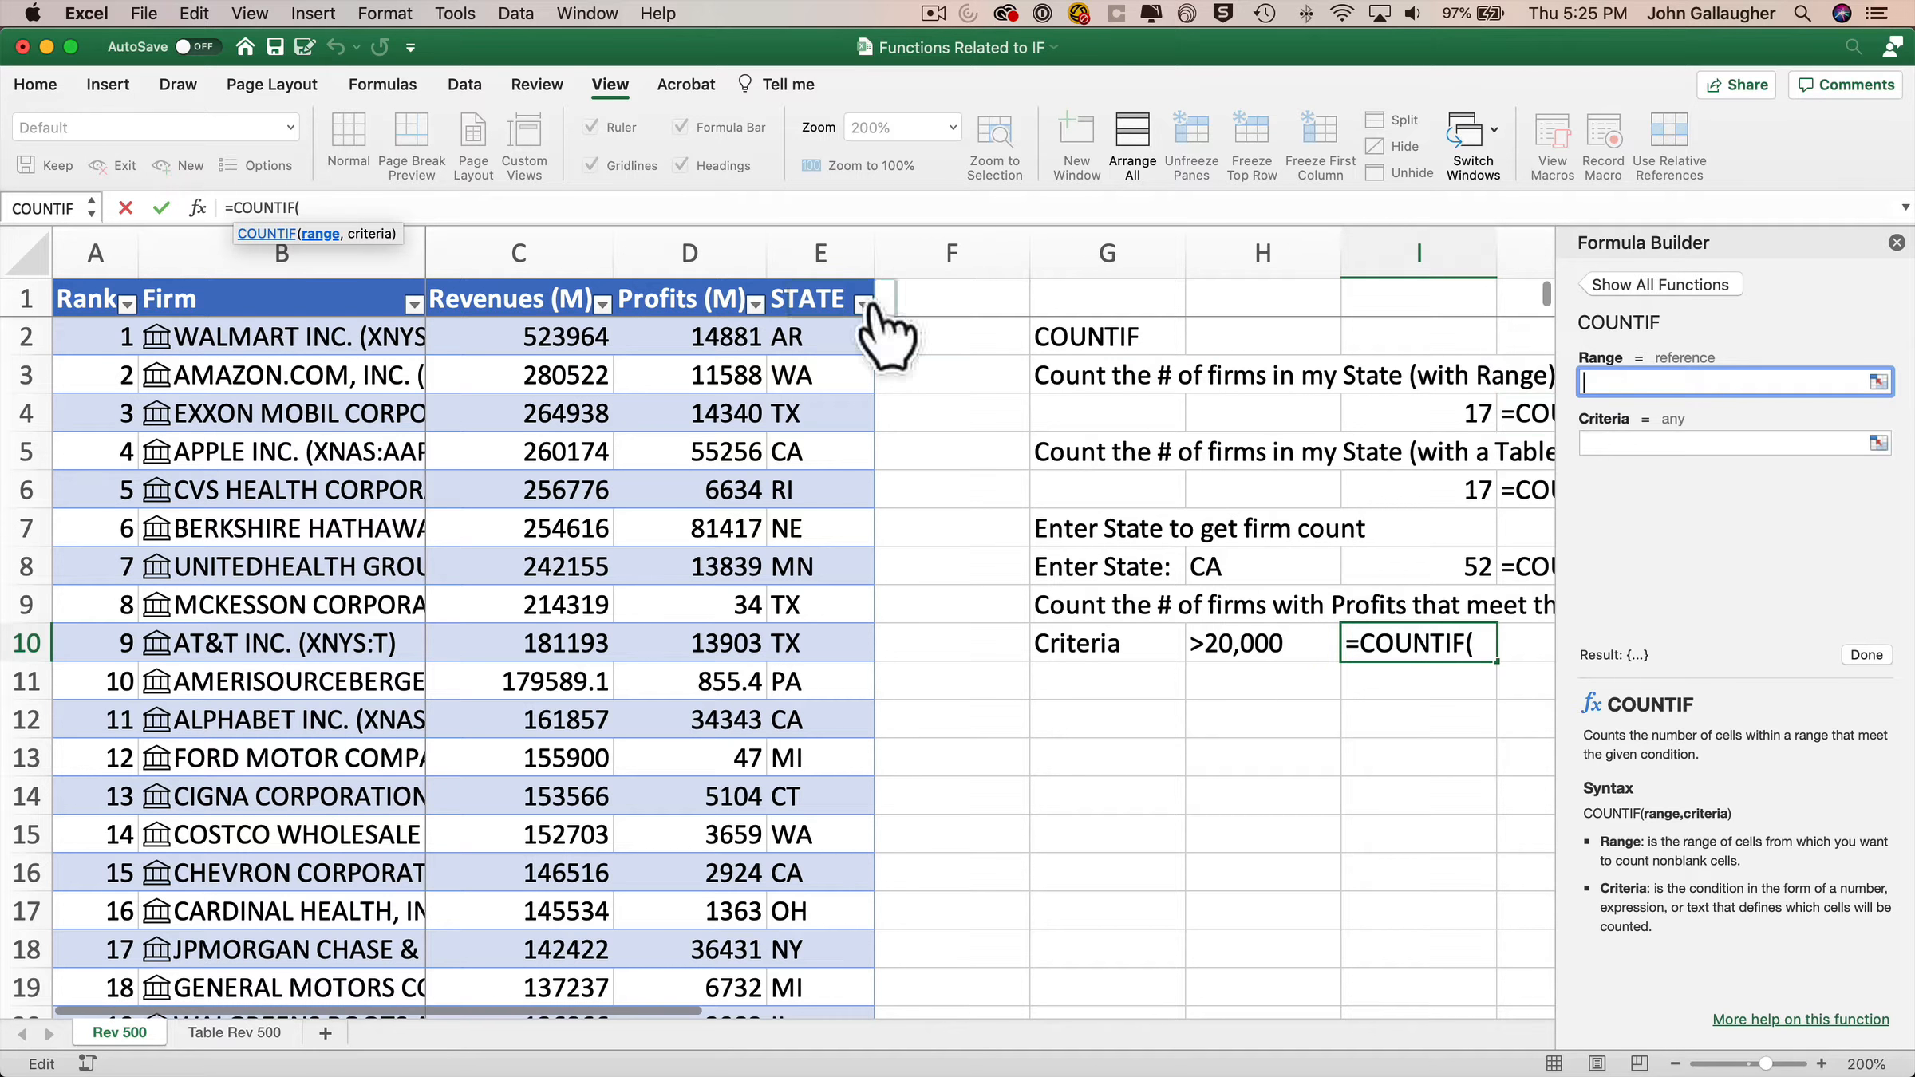
left_click(674, 279)
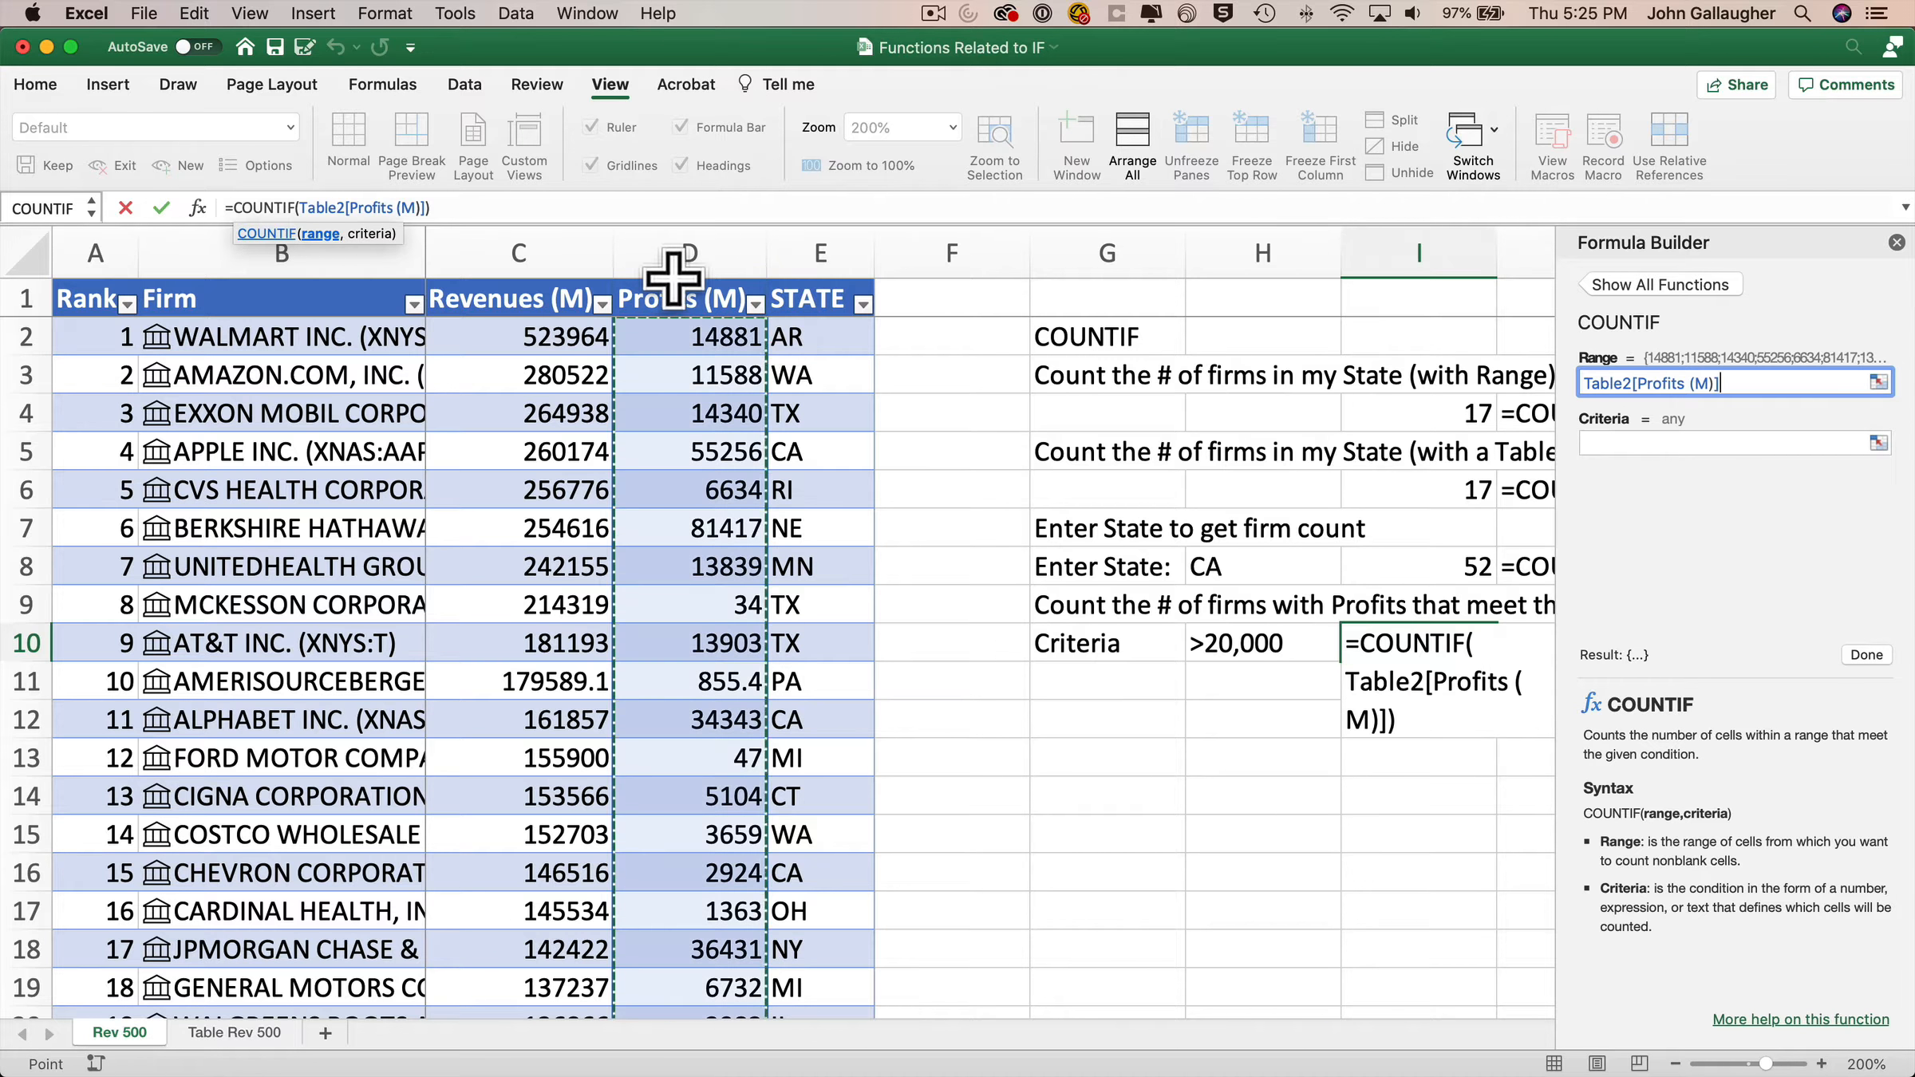
left_click(1623, 444)
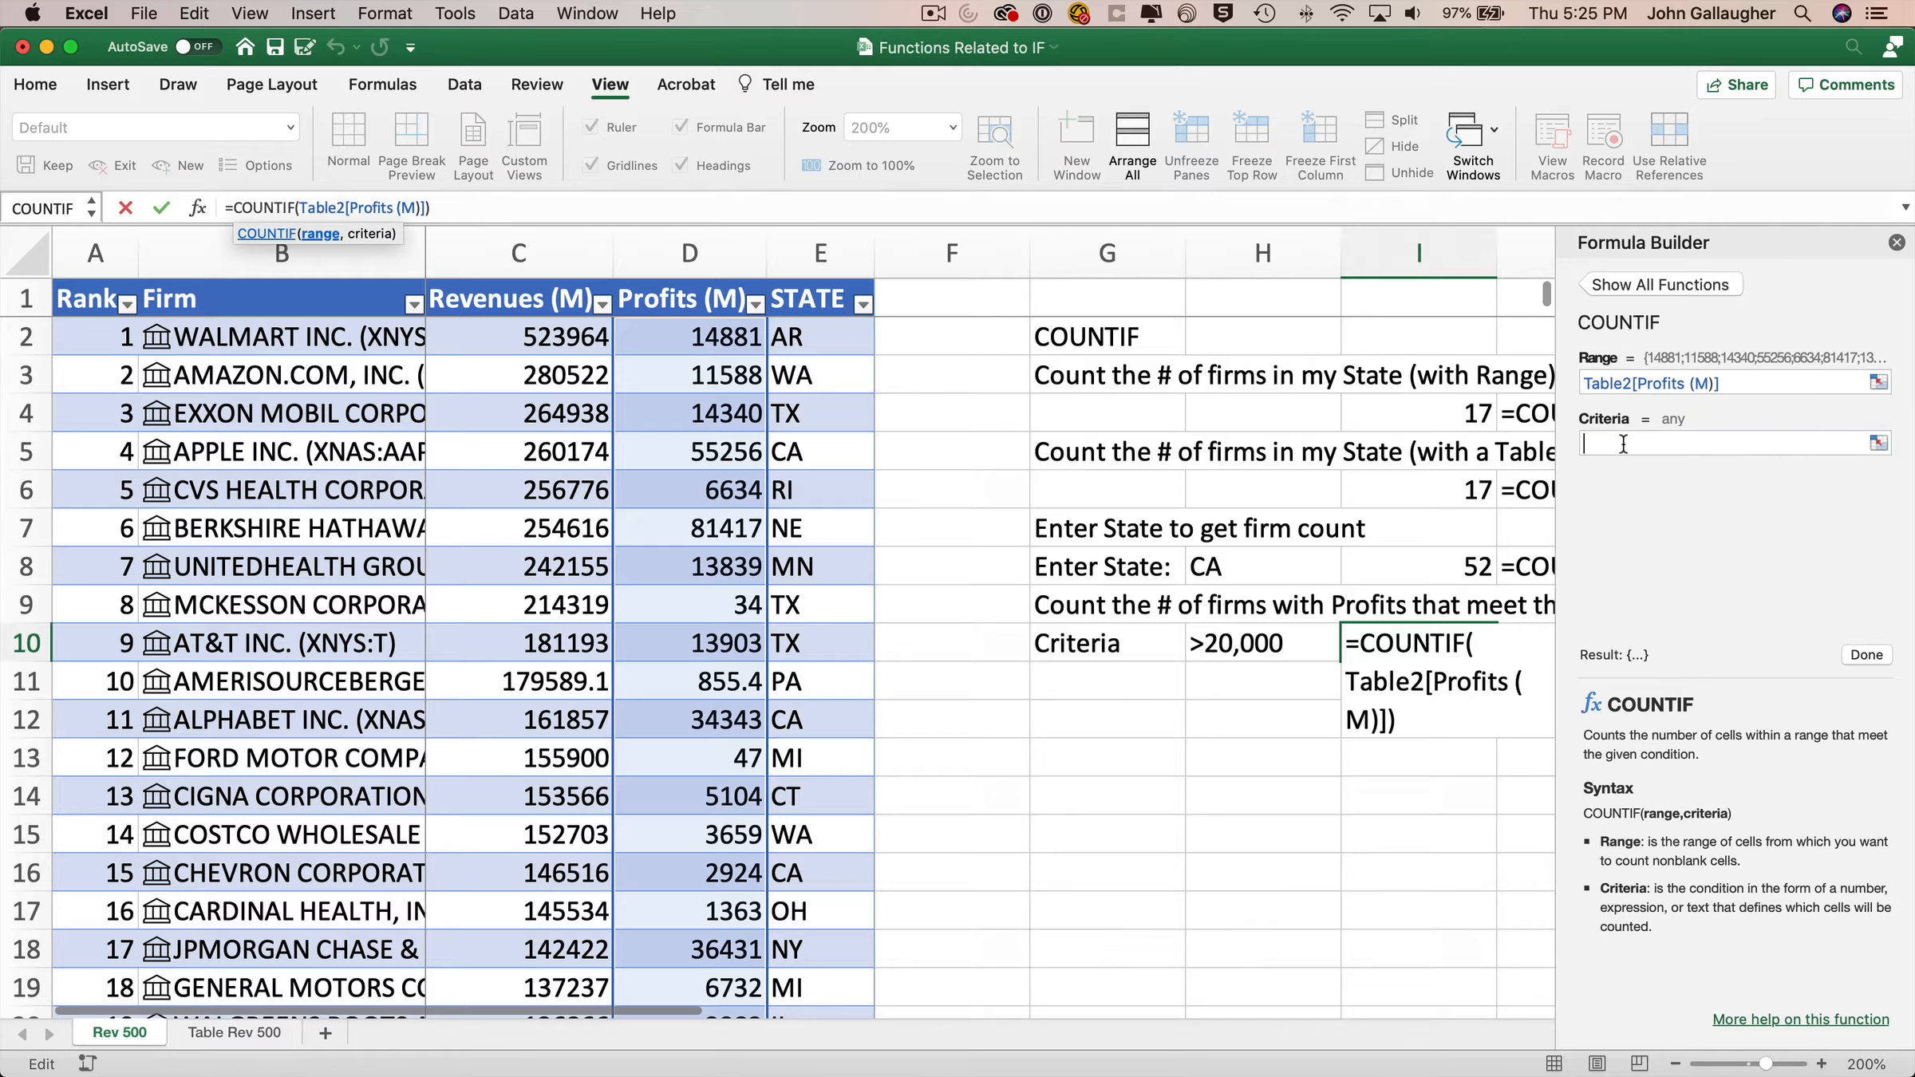
left_click(1273, 645)
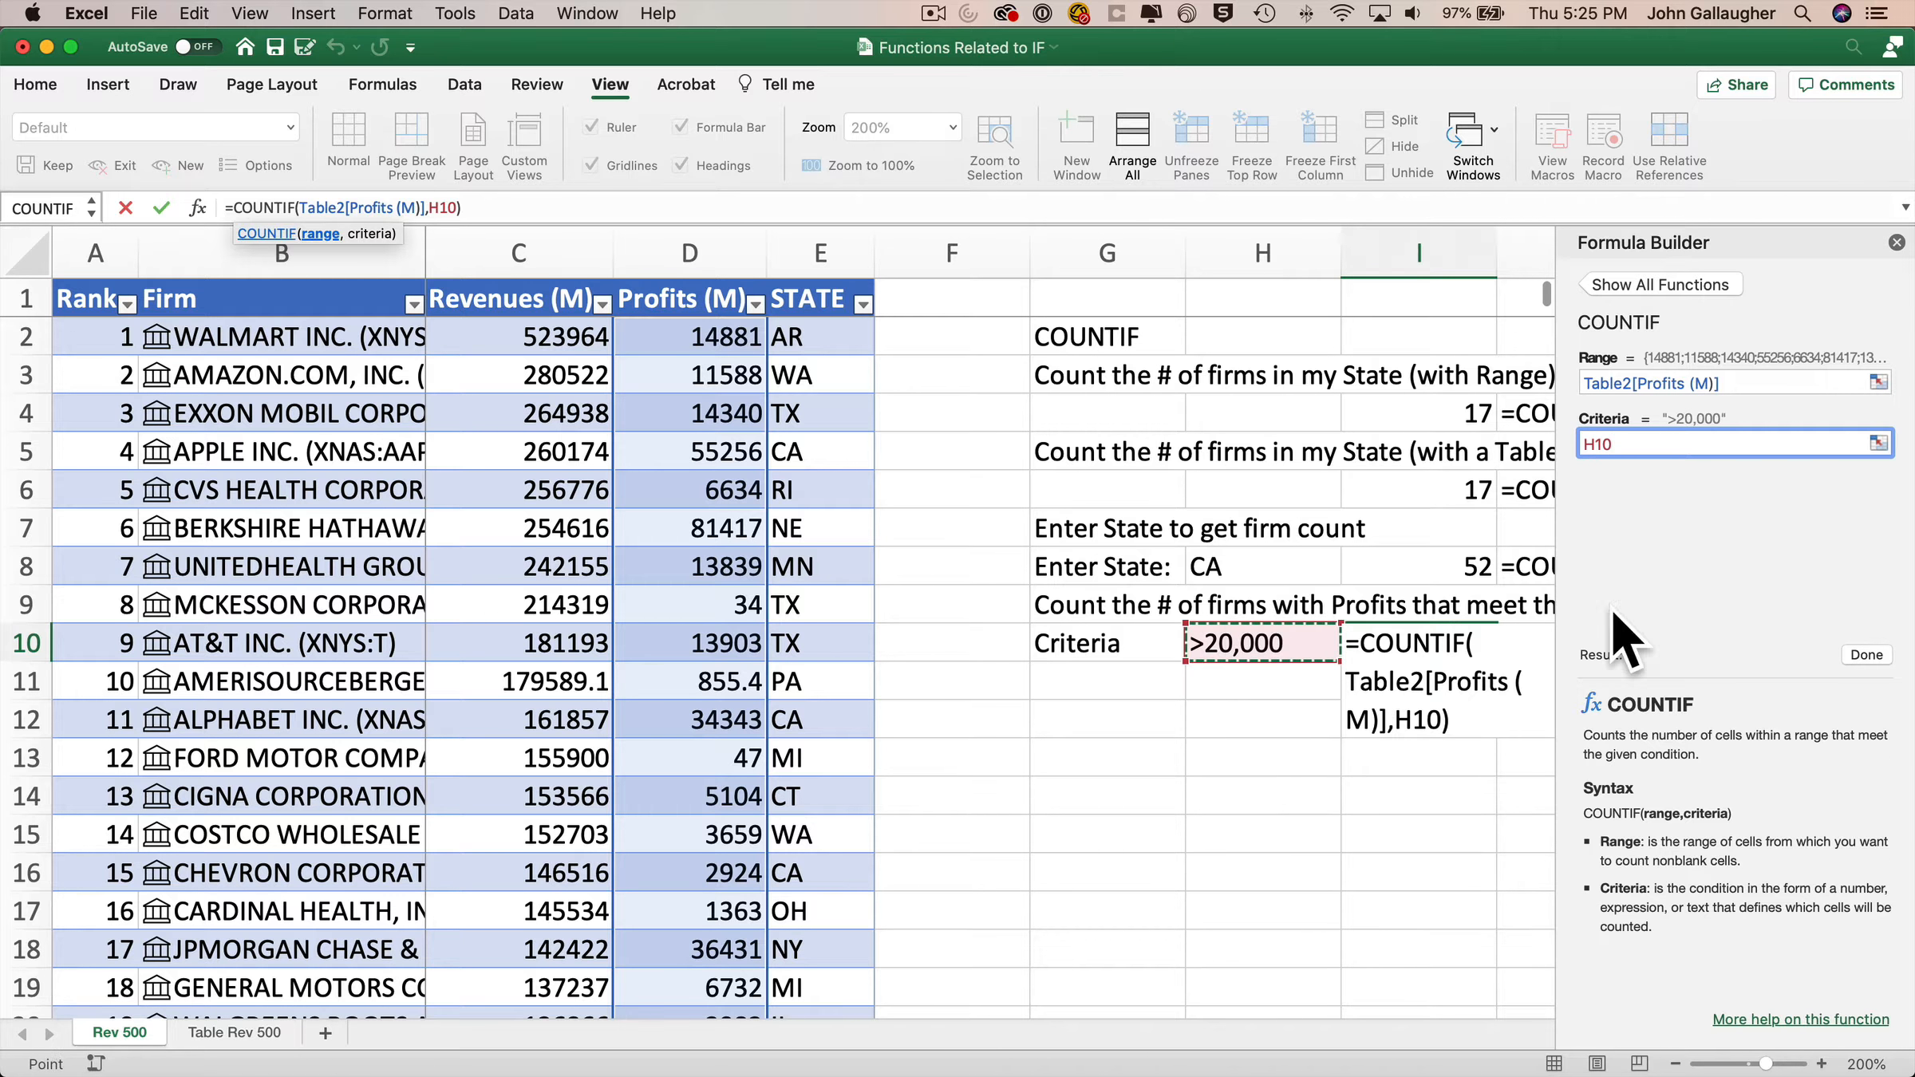
left_click(1866, 655)
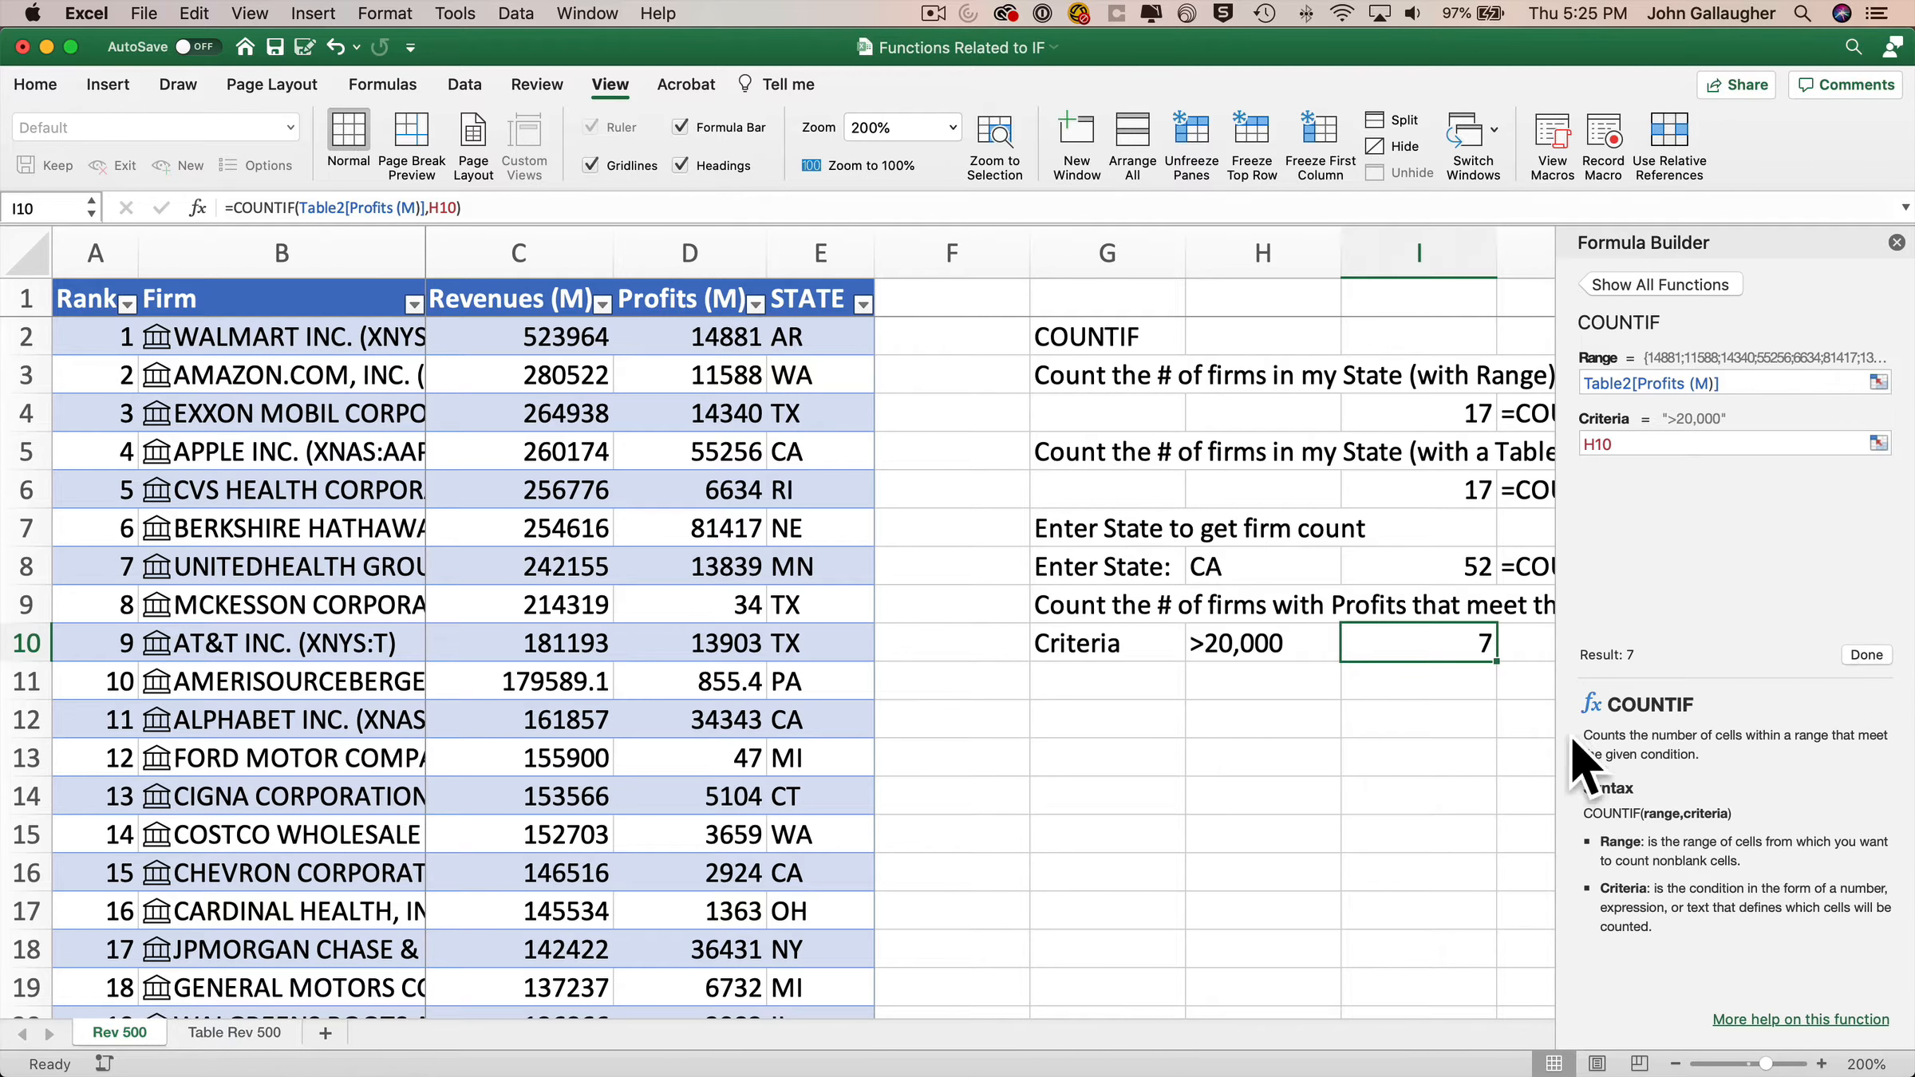
left_click(1896, 243)
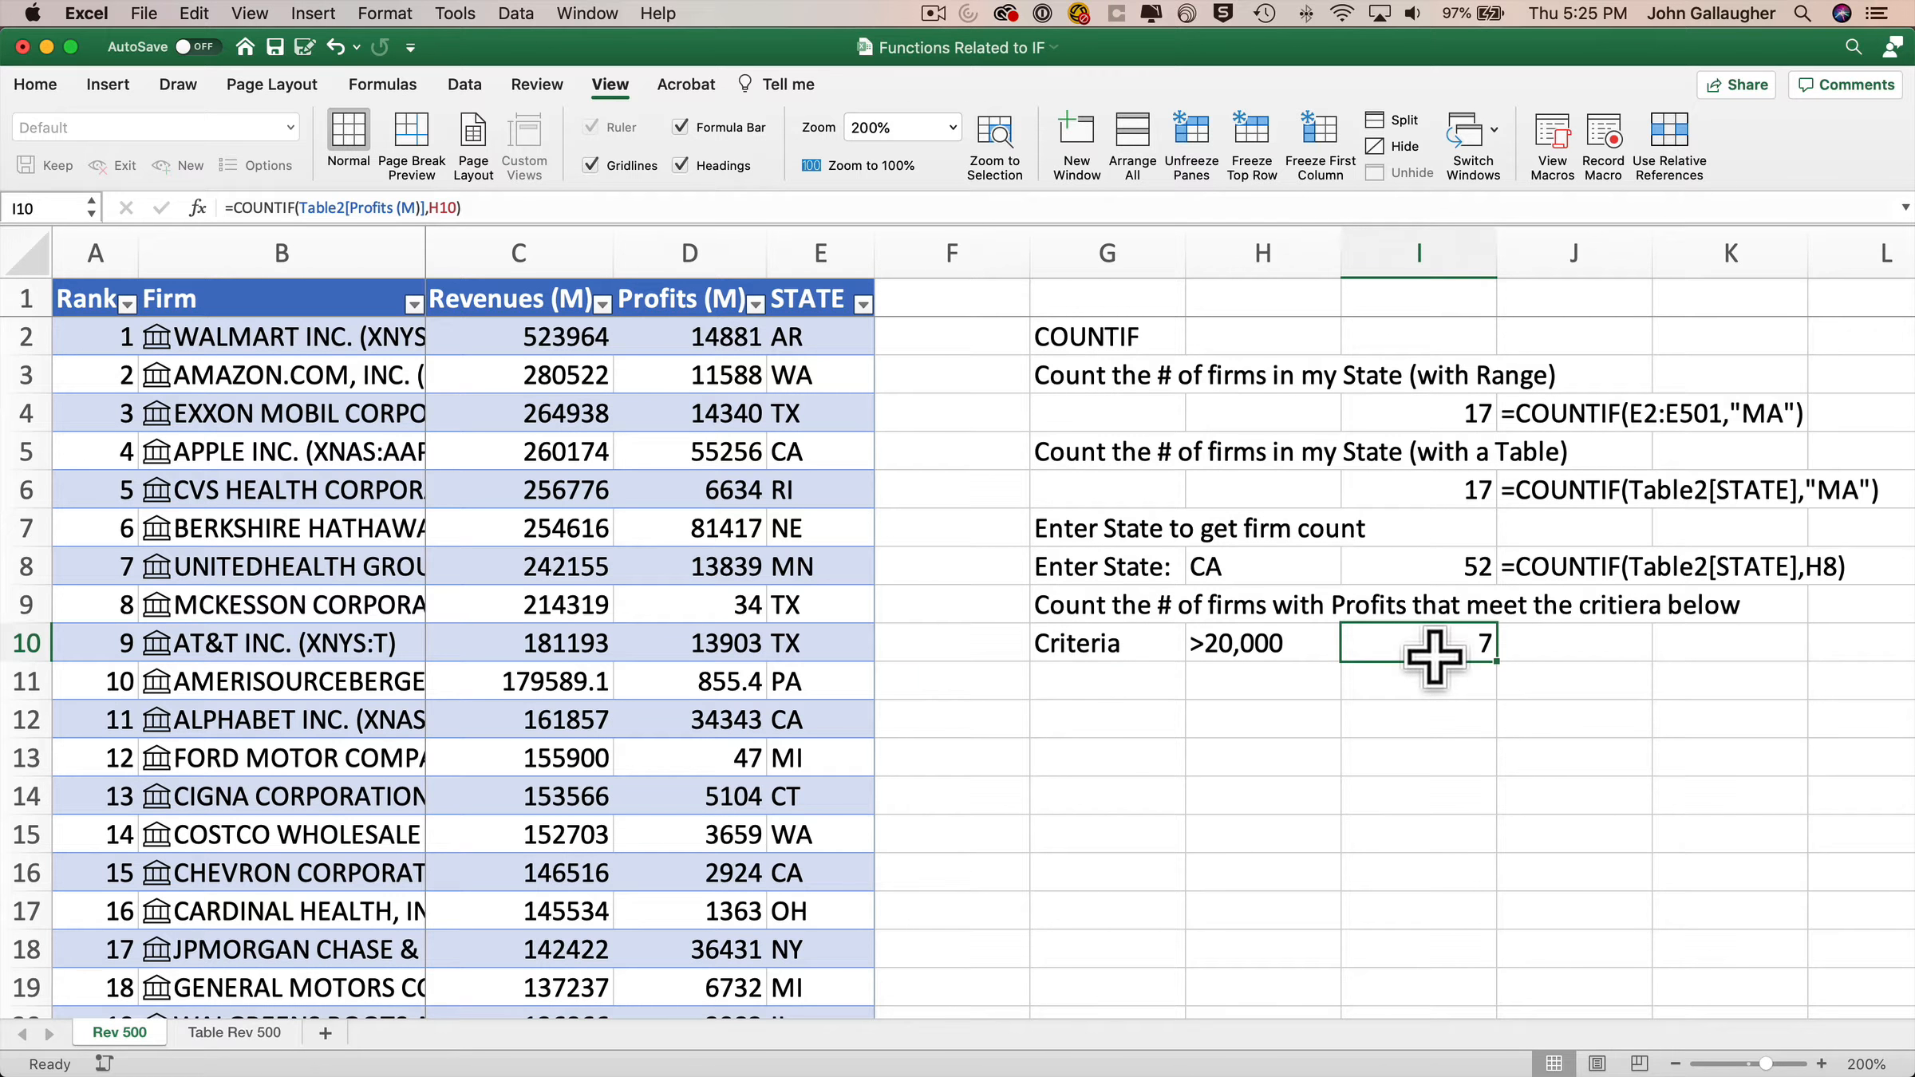
Step: Change the condition in criteria cell H10 to <=0 and select the count in I10
left_click(1300, 646)
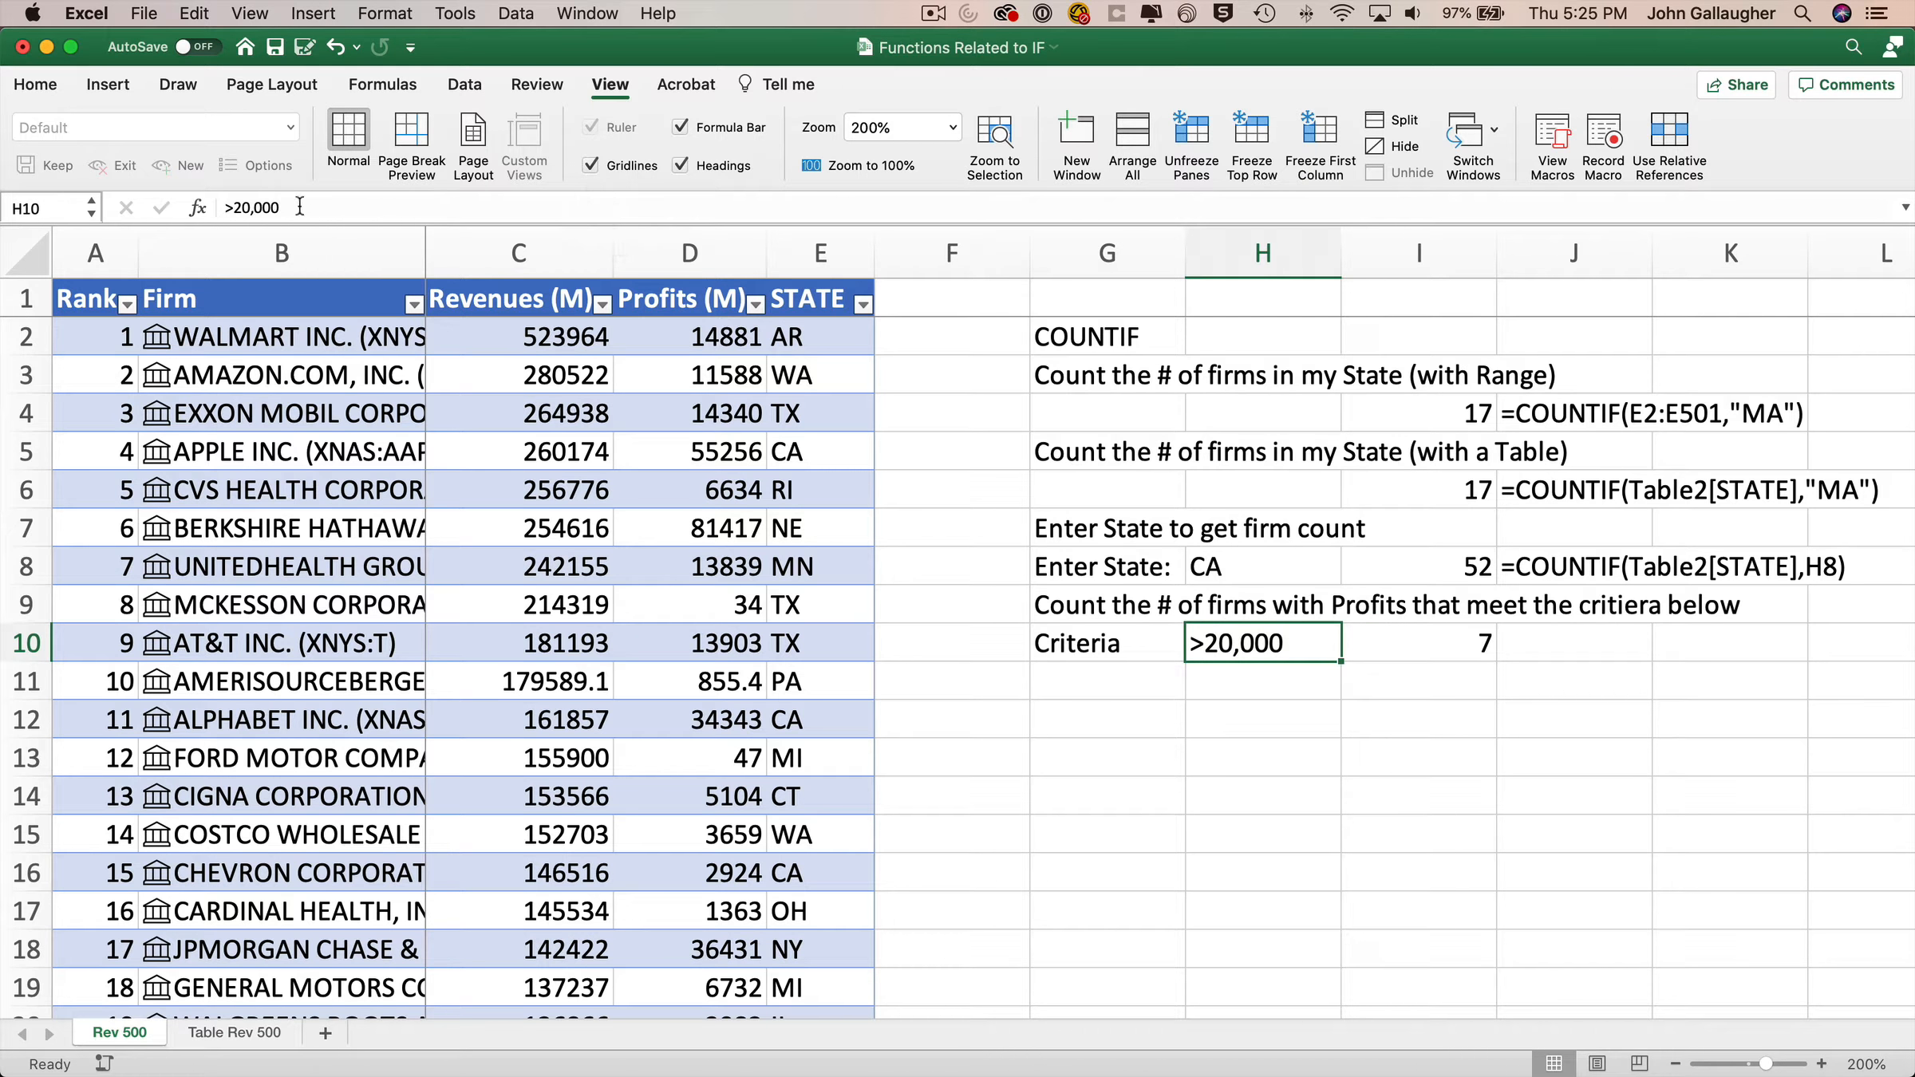
left_click_drag(302, 206, 209, 208)
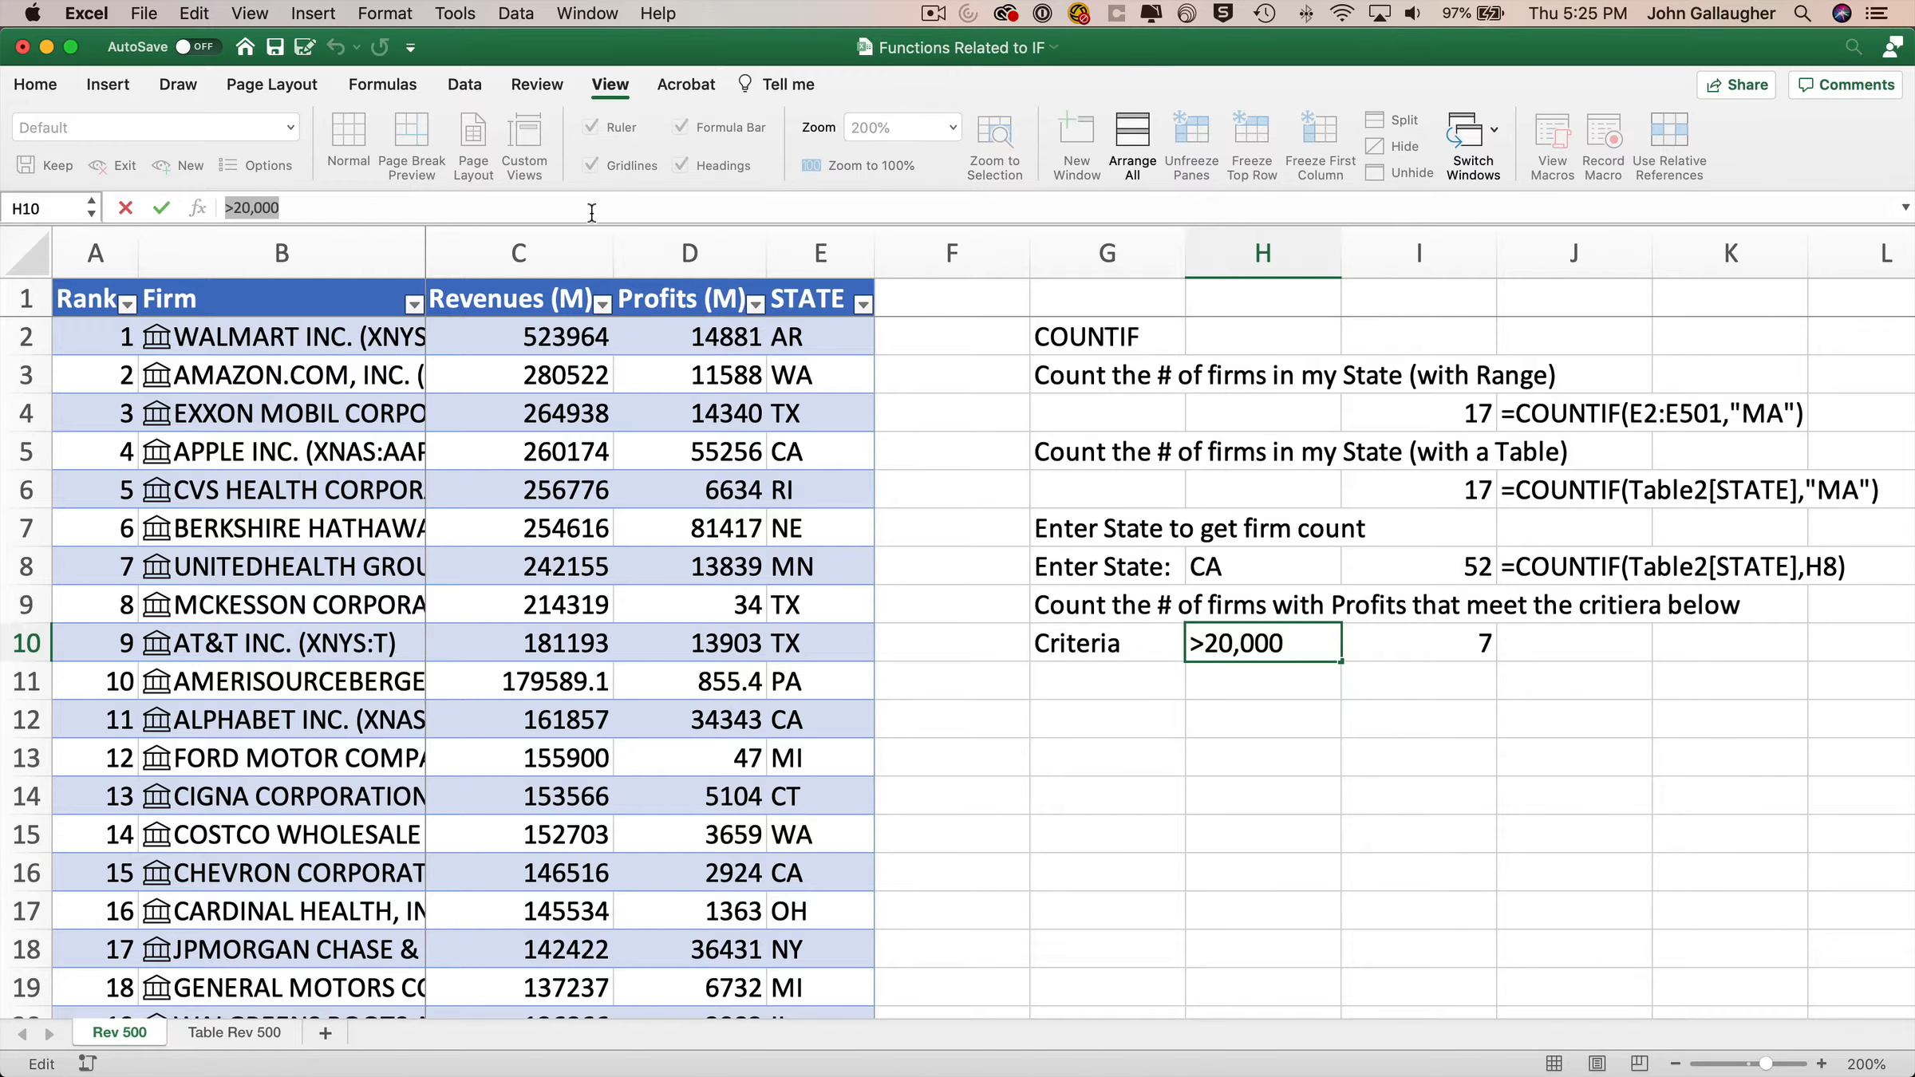
type("<=0")
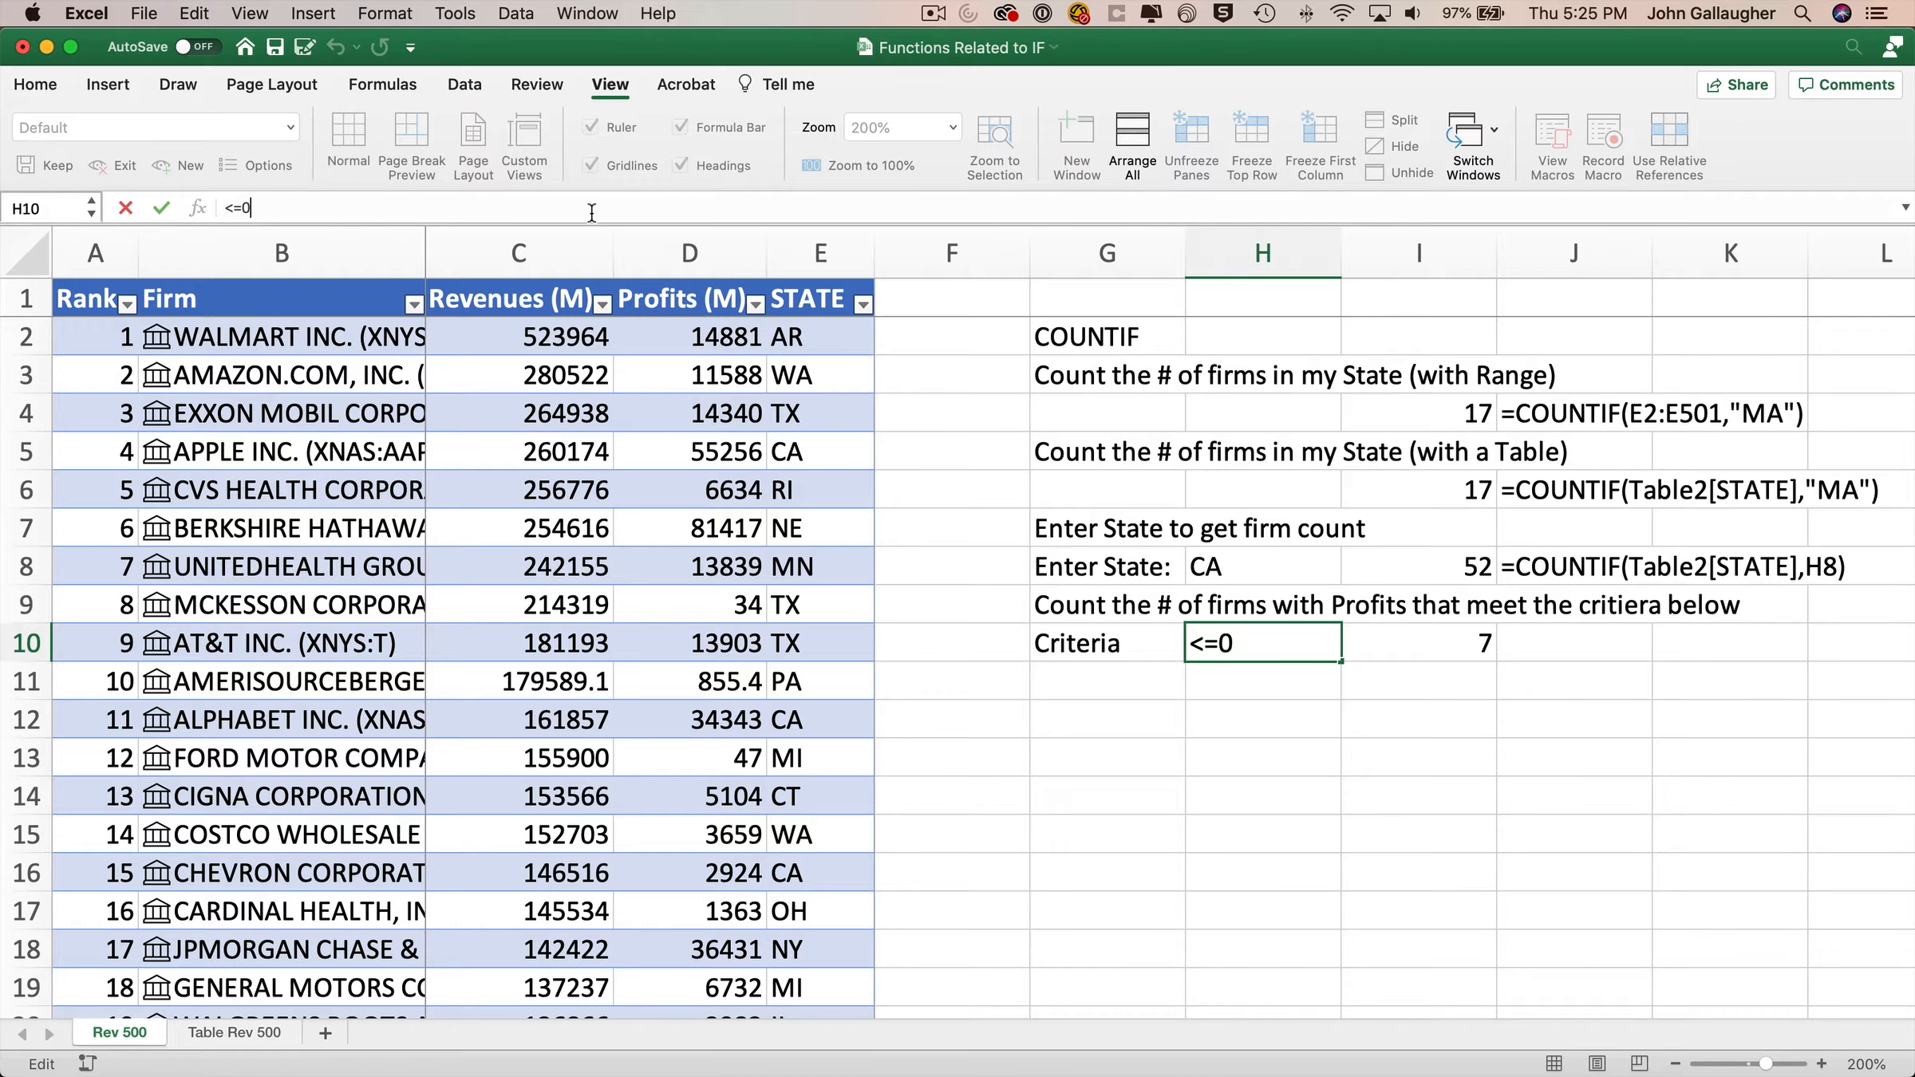
key("Return")
key("Up")
key("Right")
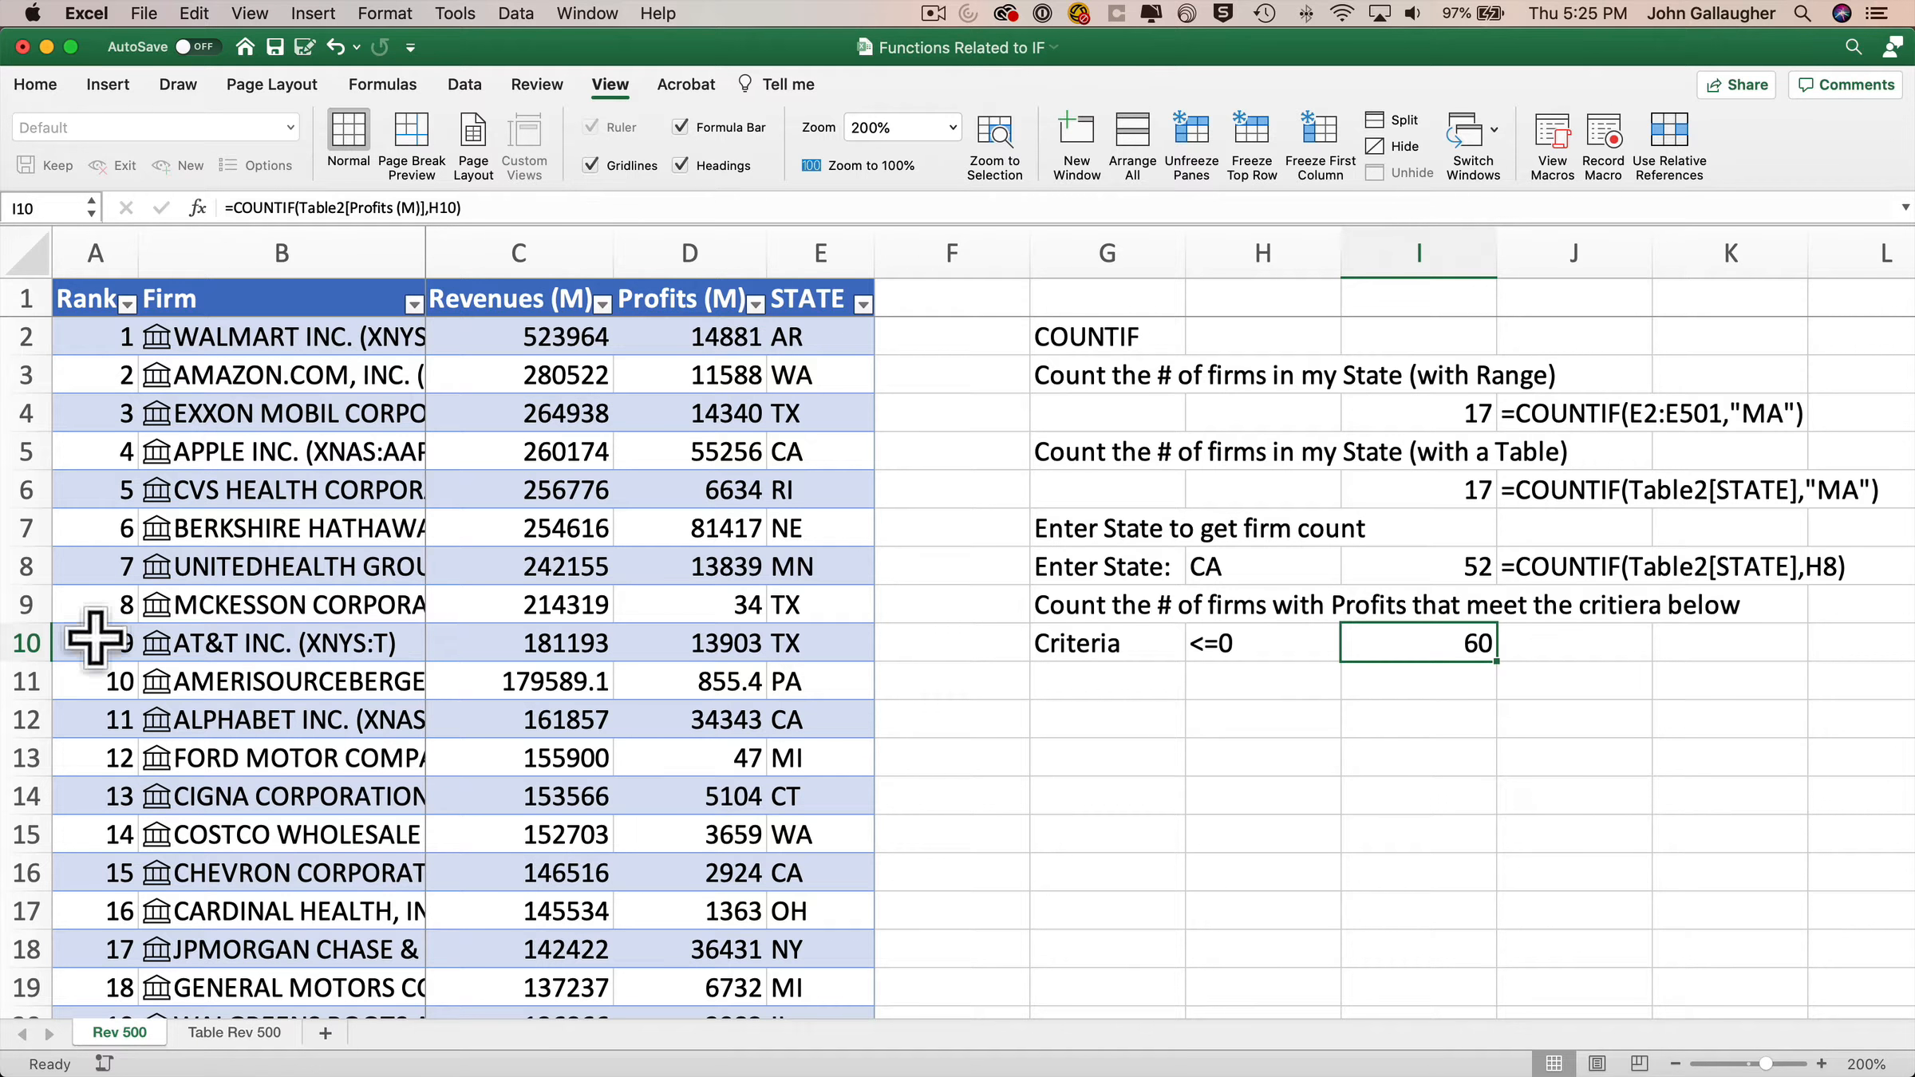
Step: Clear the STATE filter from the table on the Table Rev 500 sheet
left_click(261, 1037)
left_click(713, 379)
left_click(467, 86)
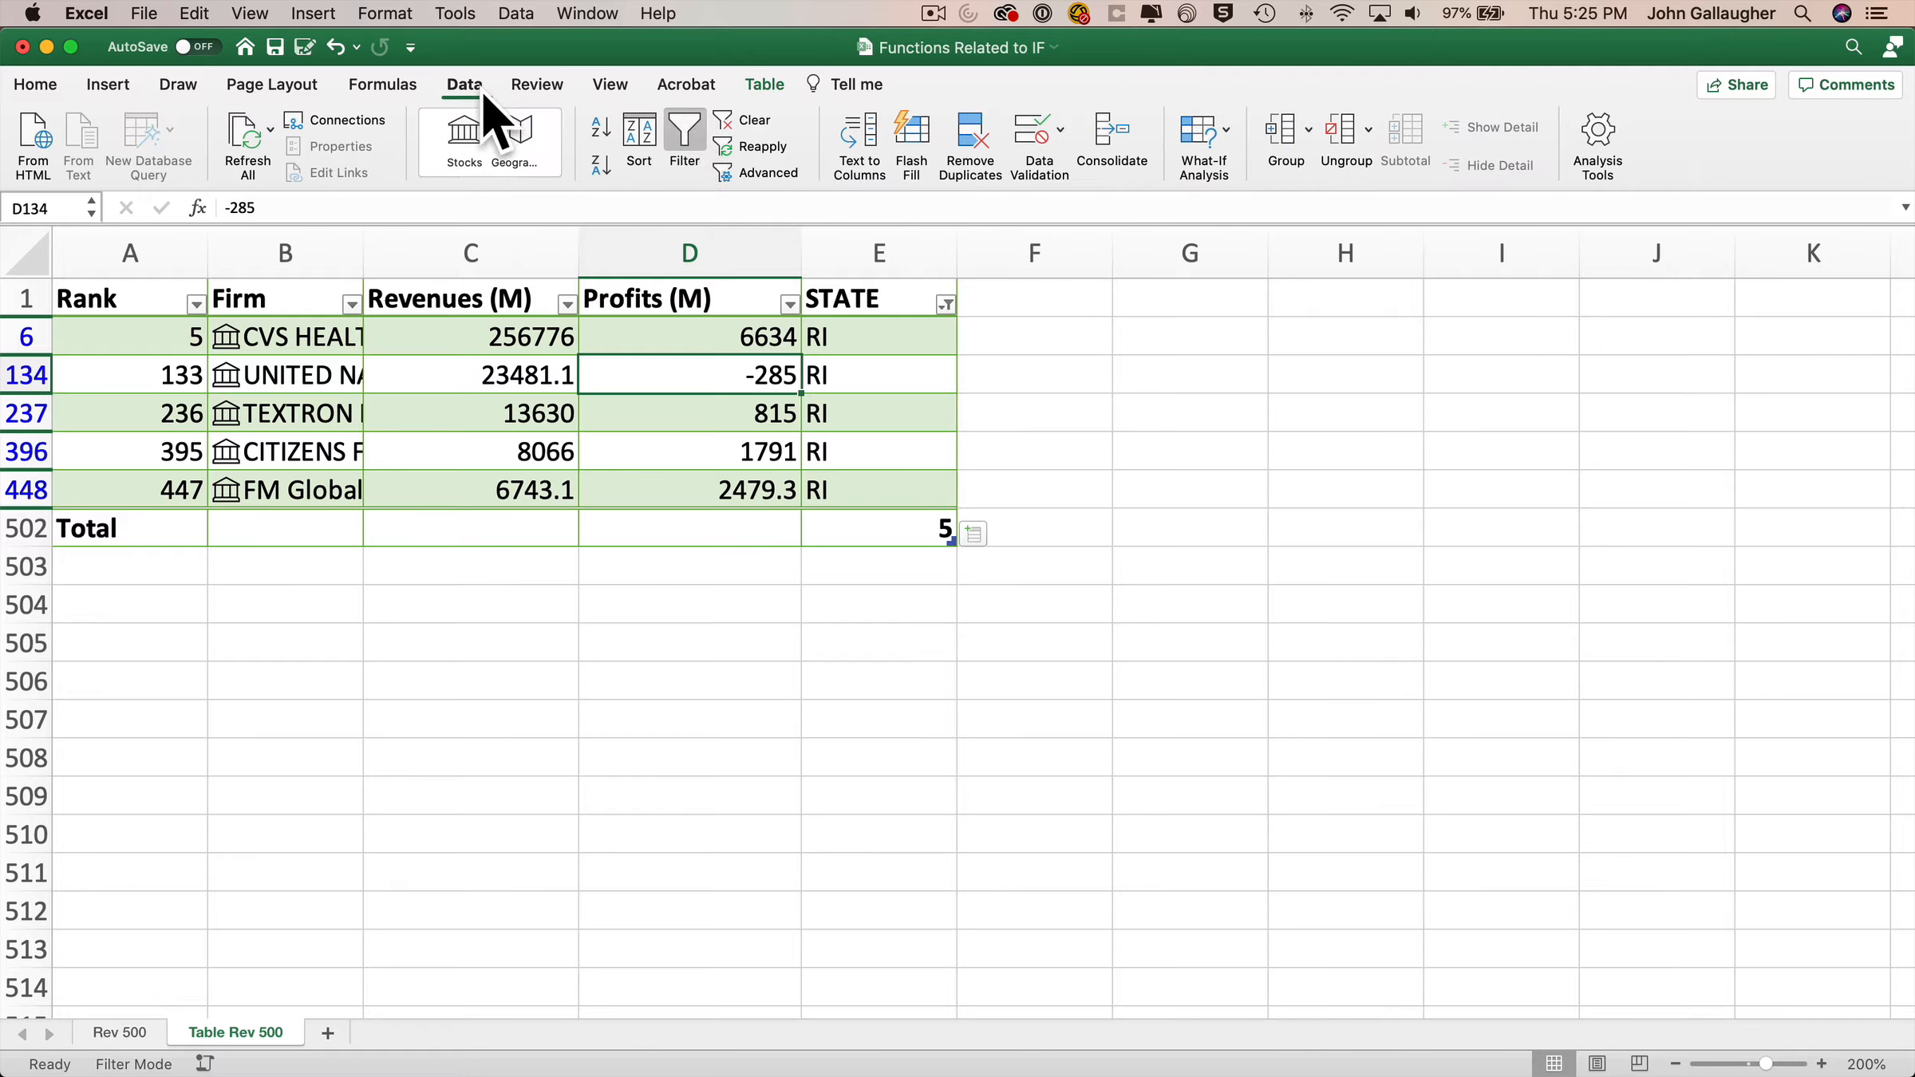
left_click(754, 122)
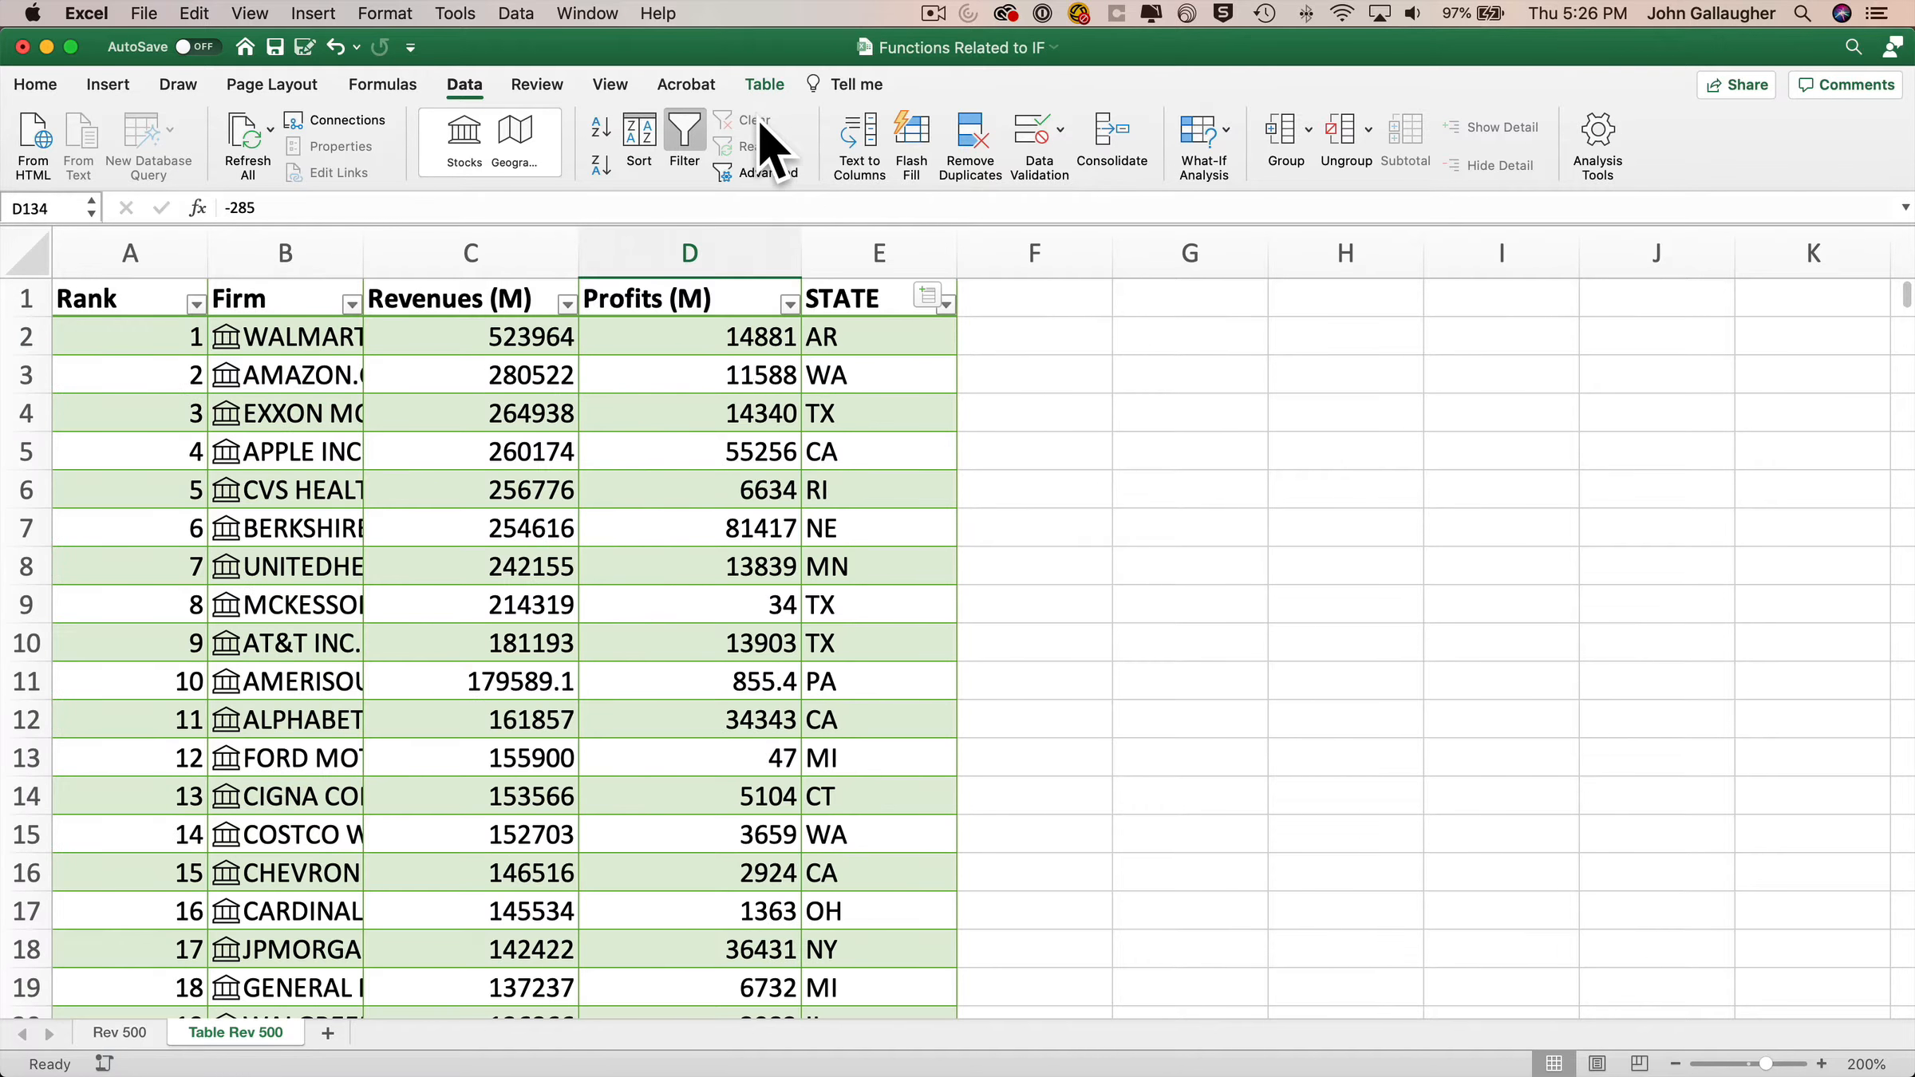
Step: Filter the Profits (M) column to values less than or equal to 0 and review the filtered rows down to the total
left_click(789, 305)
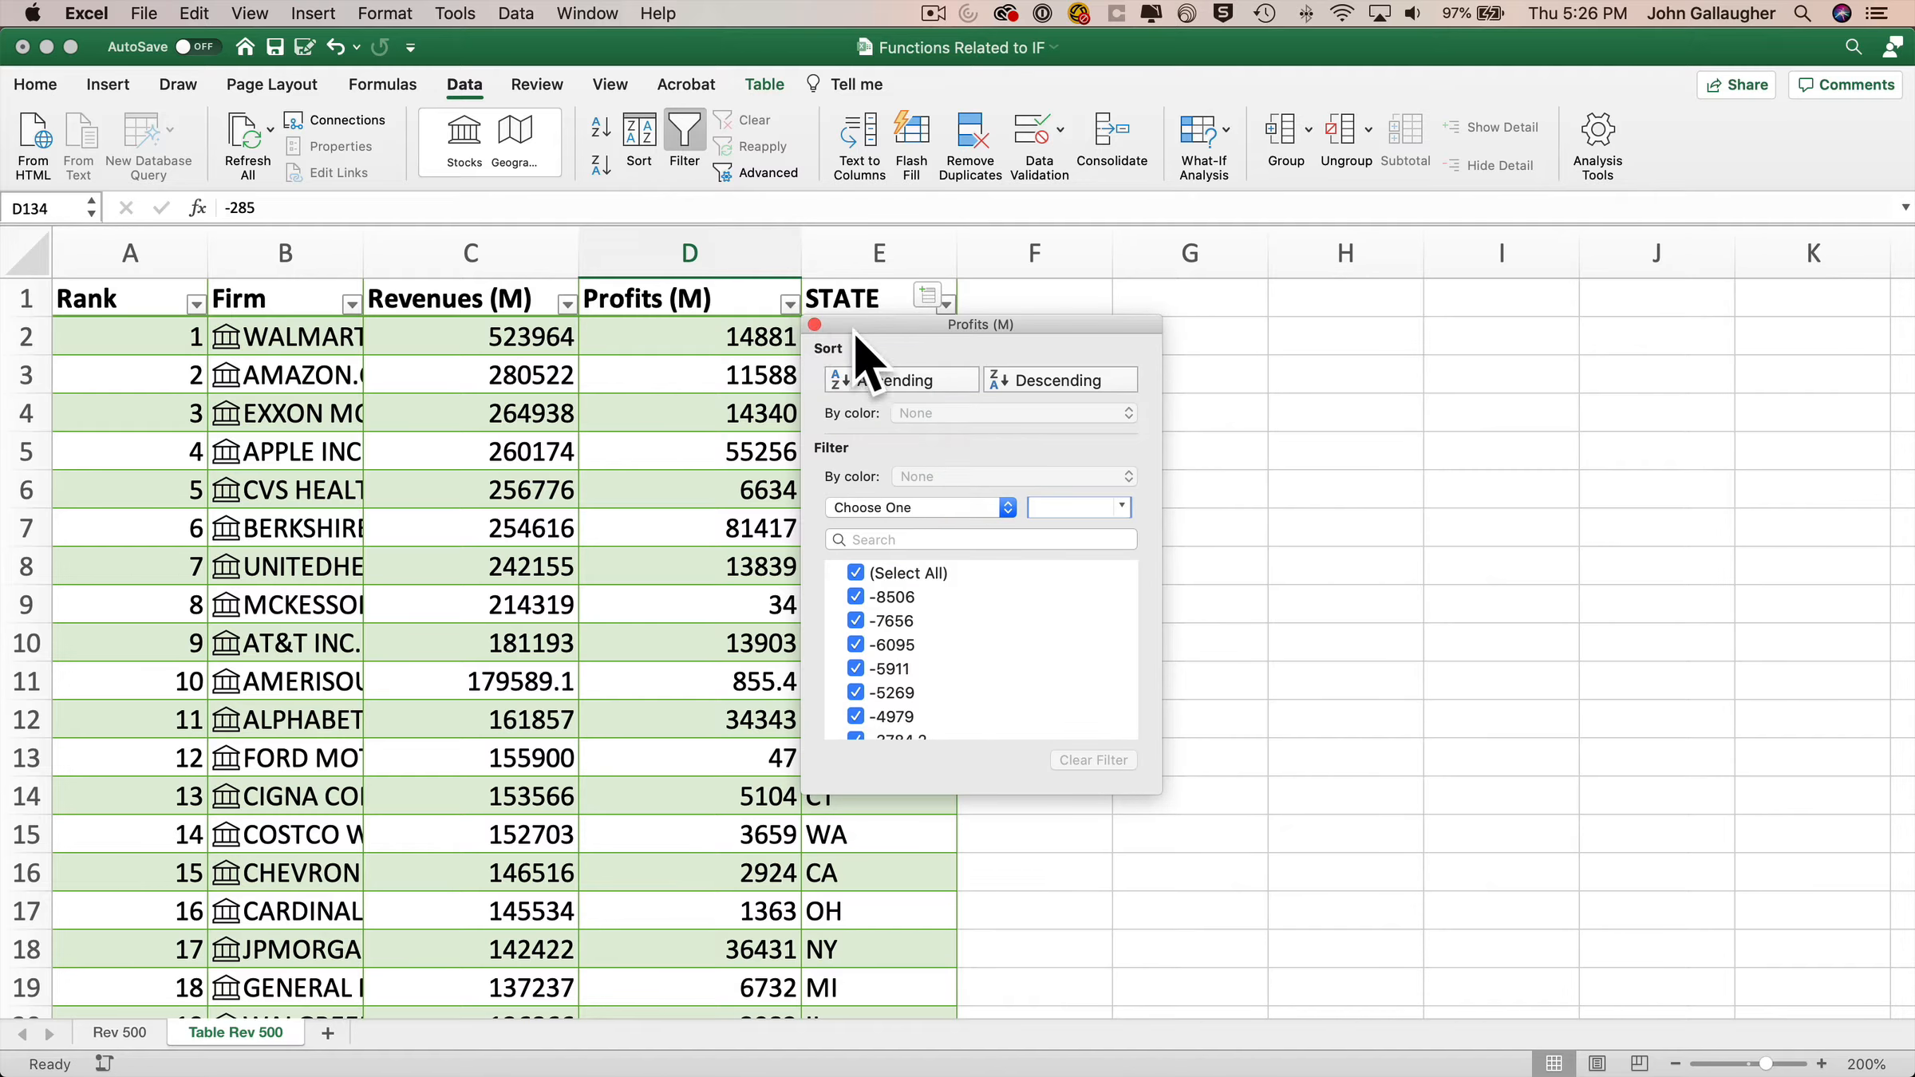
left_click(957, 508)
left_click(953, 651)
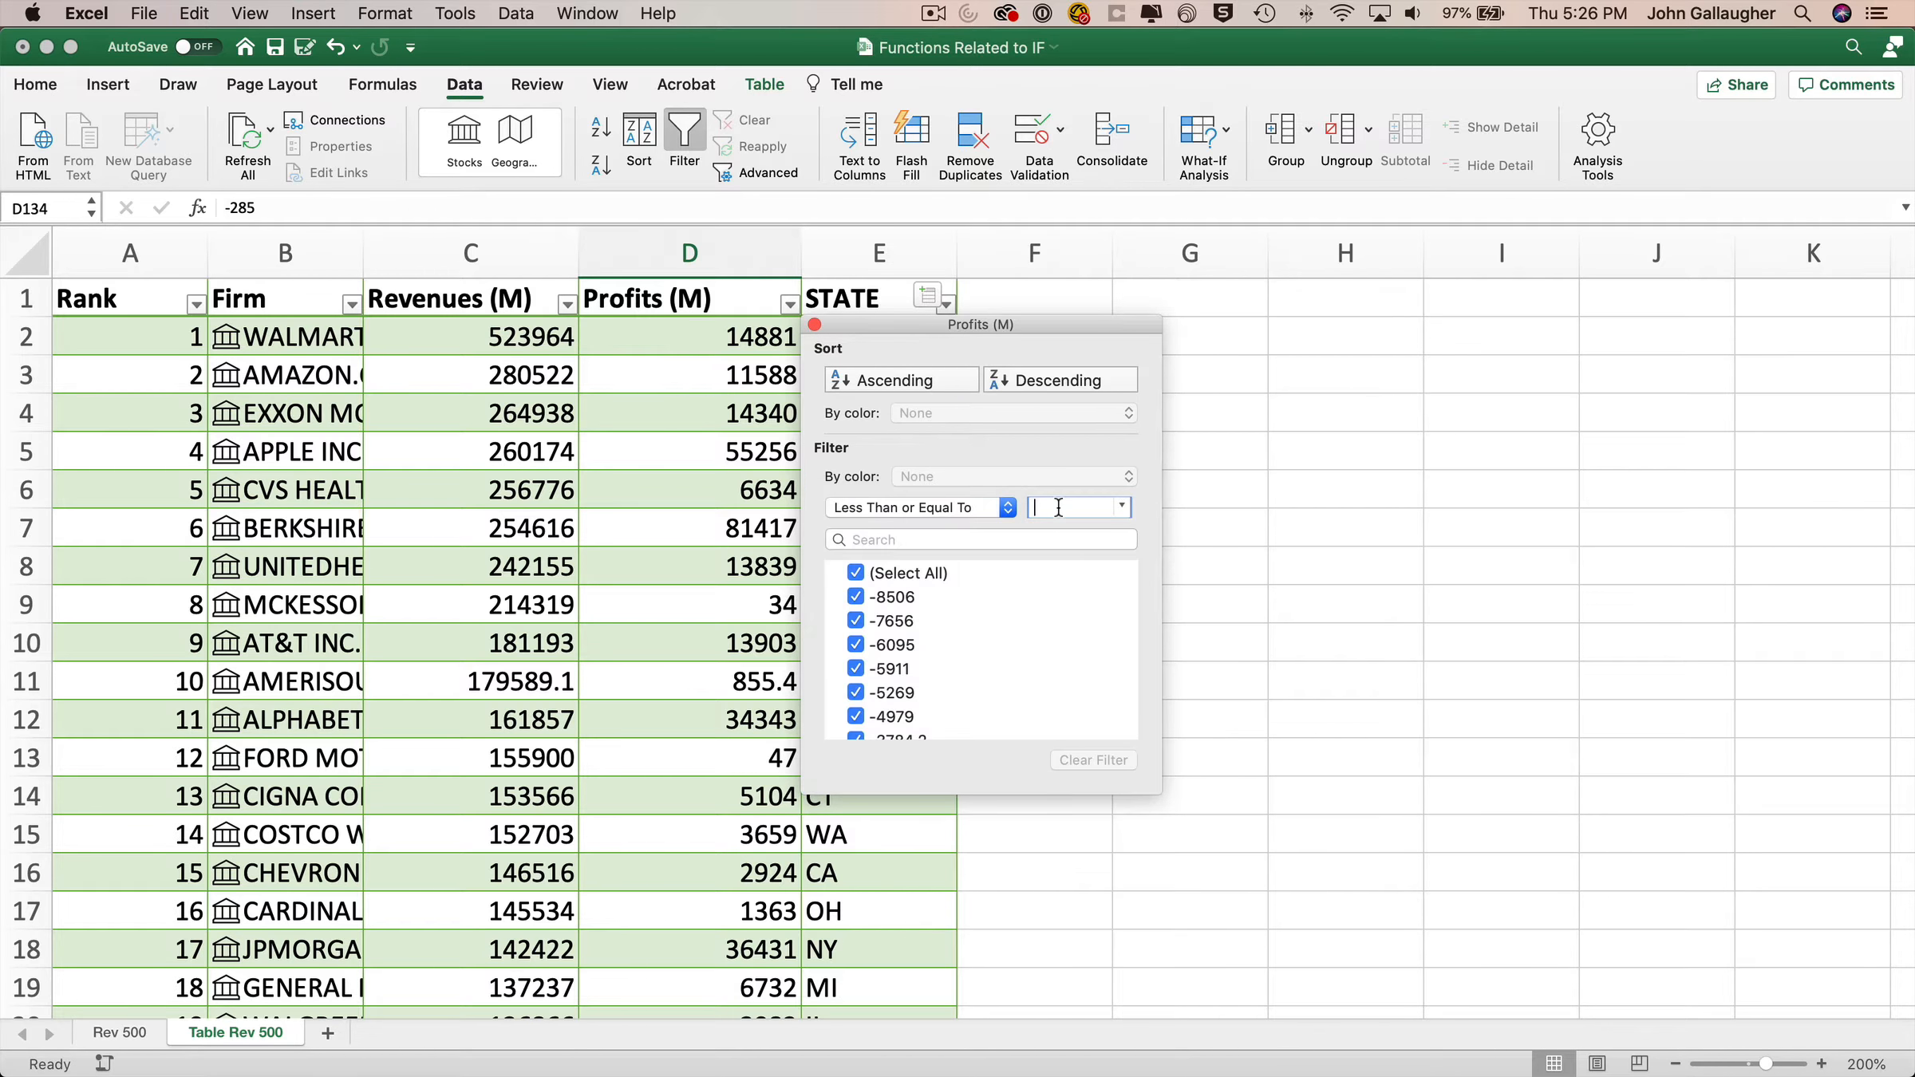
type("0")
scroll(692, 877, "down", 10)
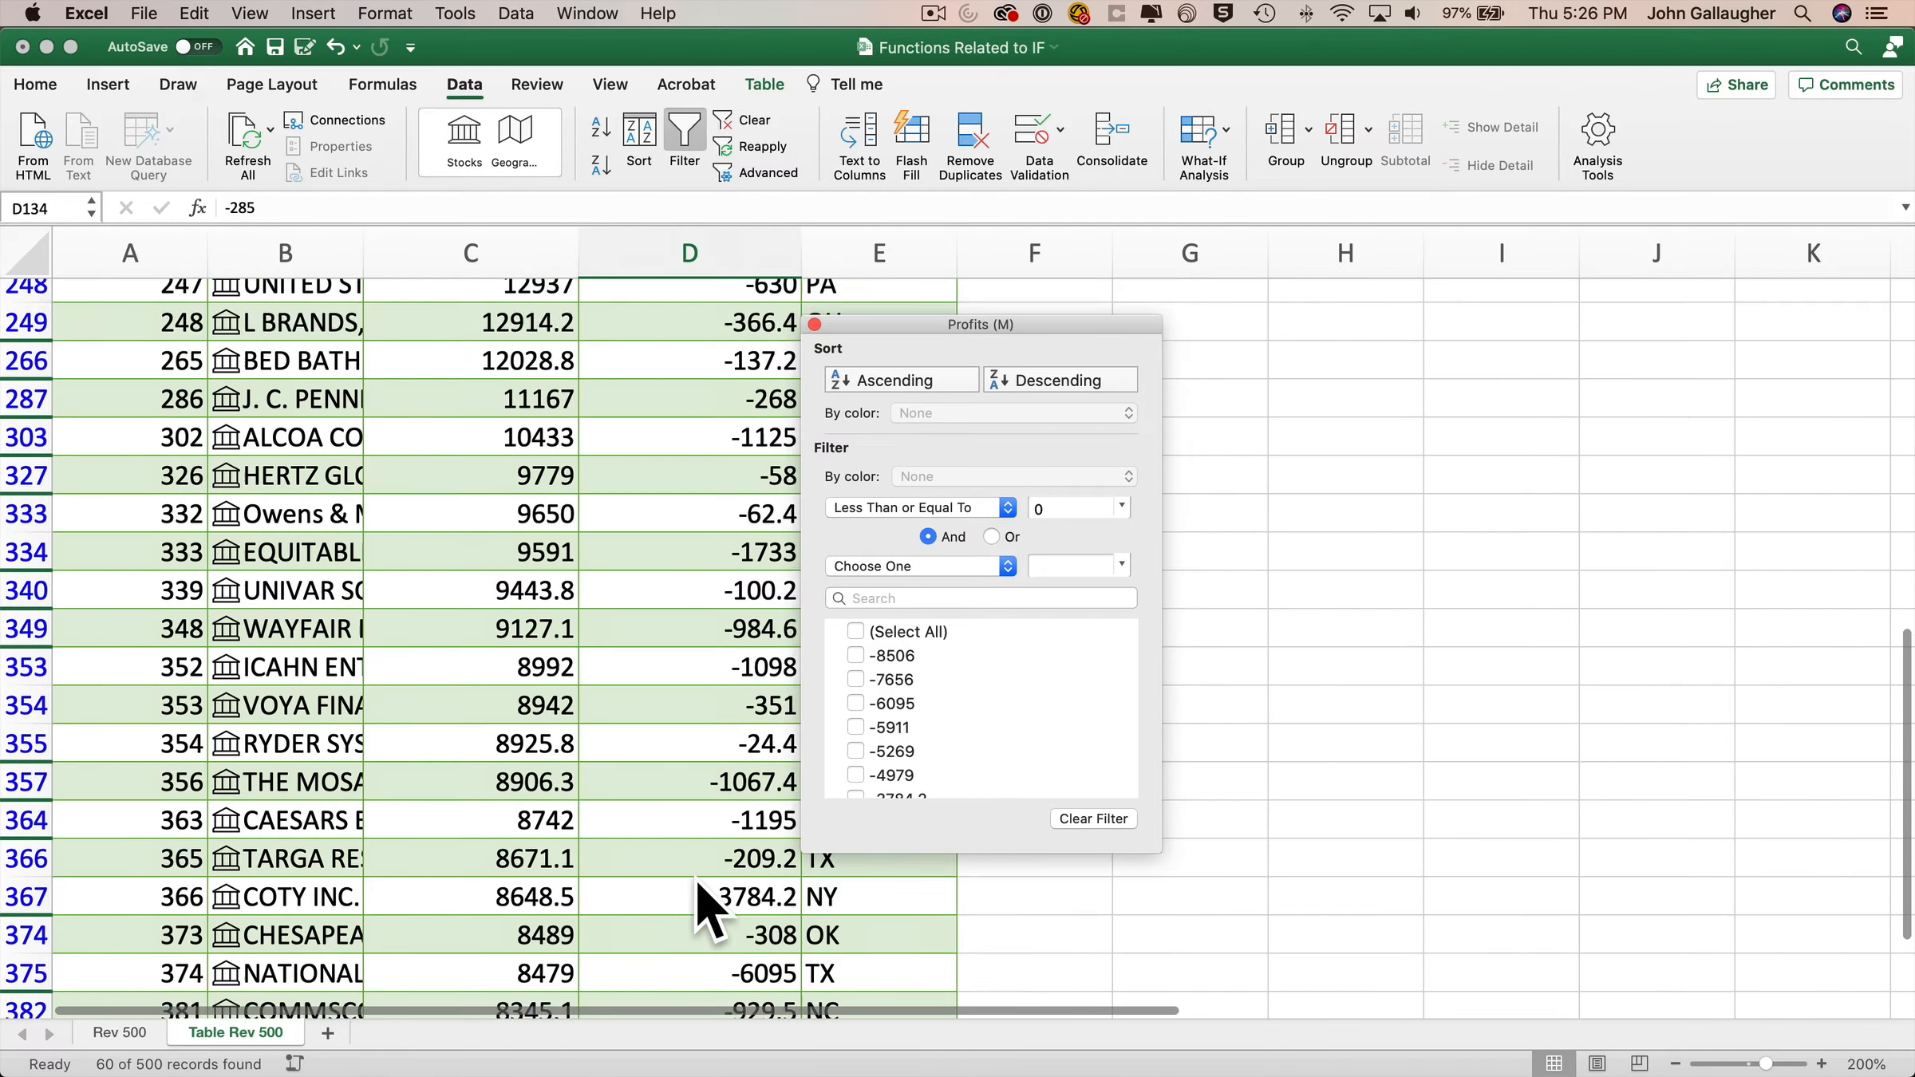
left_click(685, 868)
scroll(684, 870, "down", 3)
Step: Change the Profits (M) filter to greater than 20000 and move the filter window clear of the table's total
left_click(789, 267)
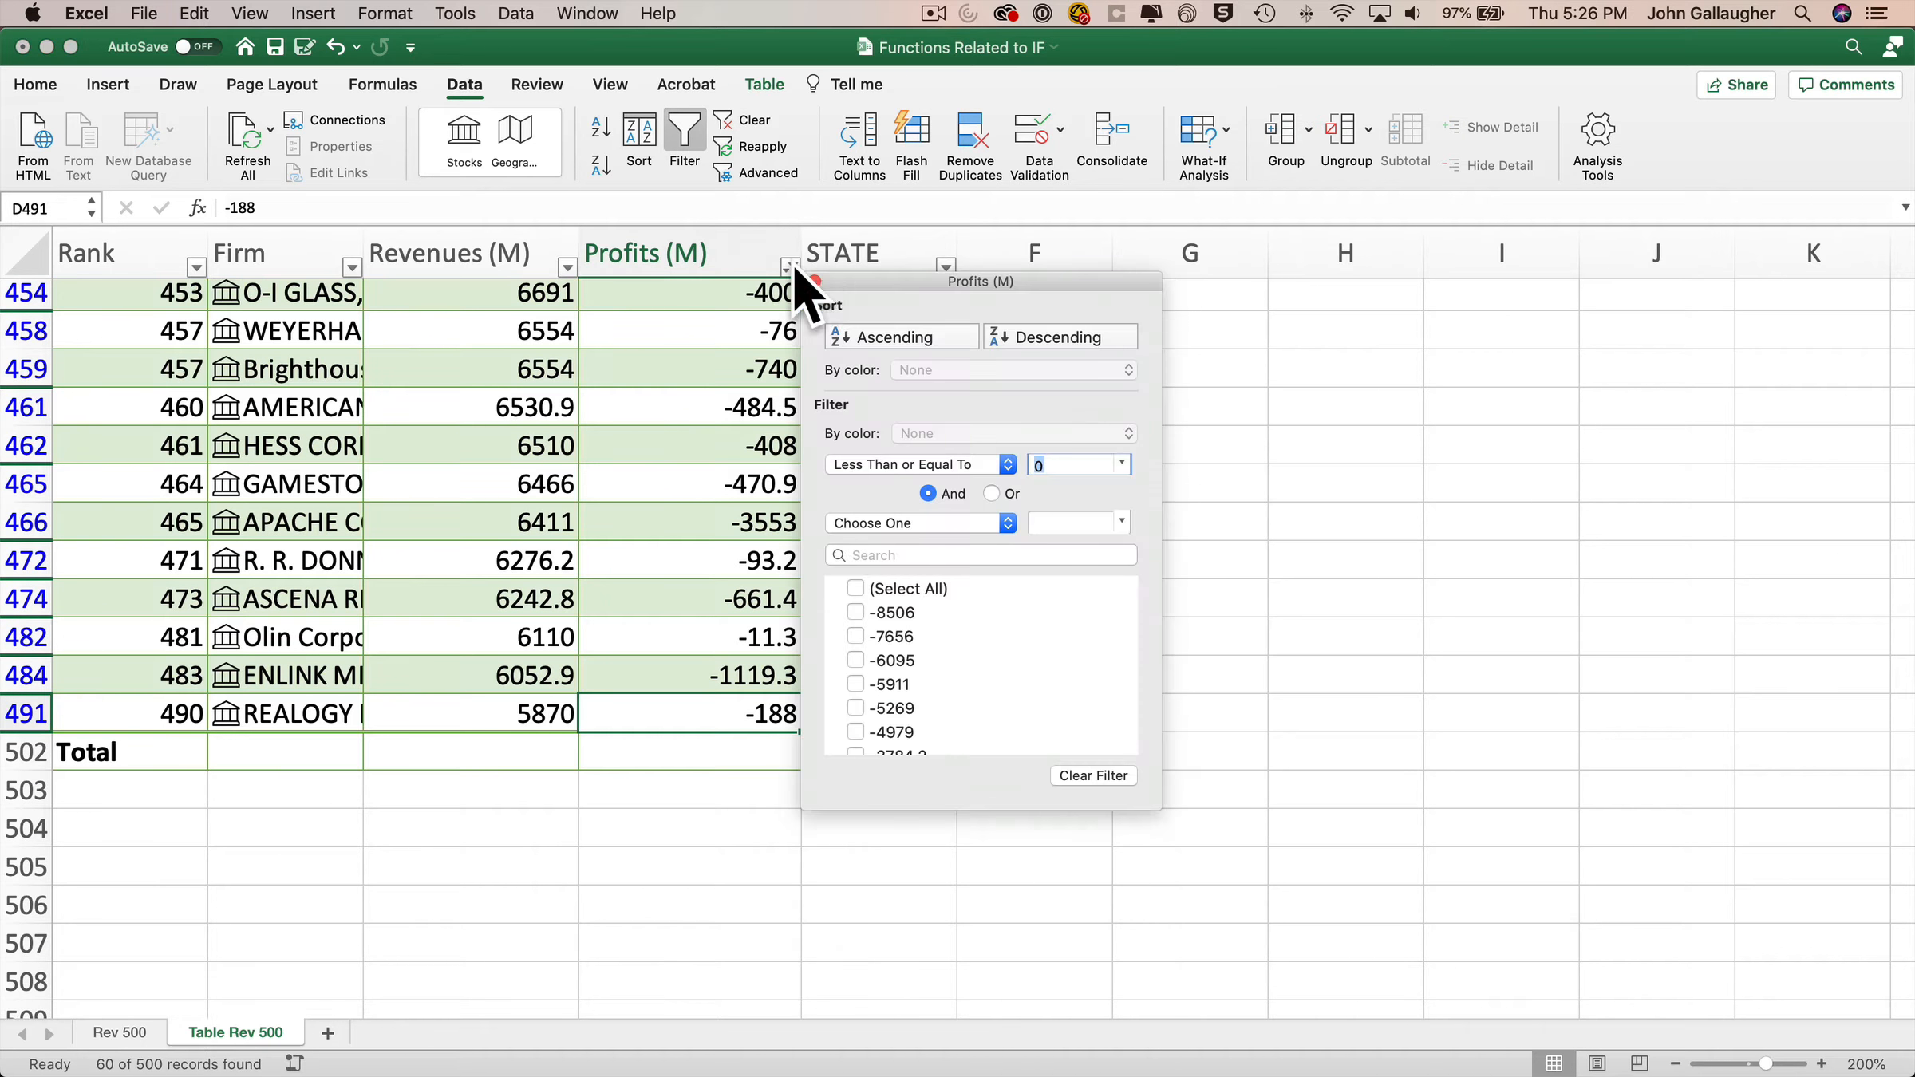
left_click(1006, 464)
left_click(989, 409)
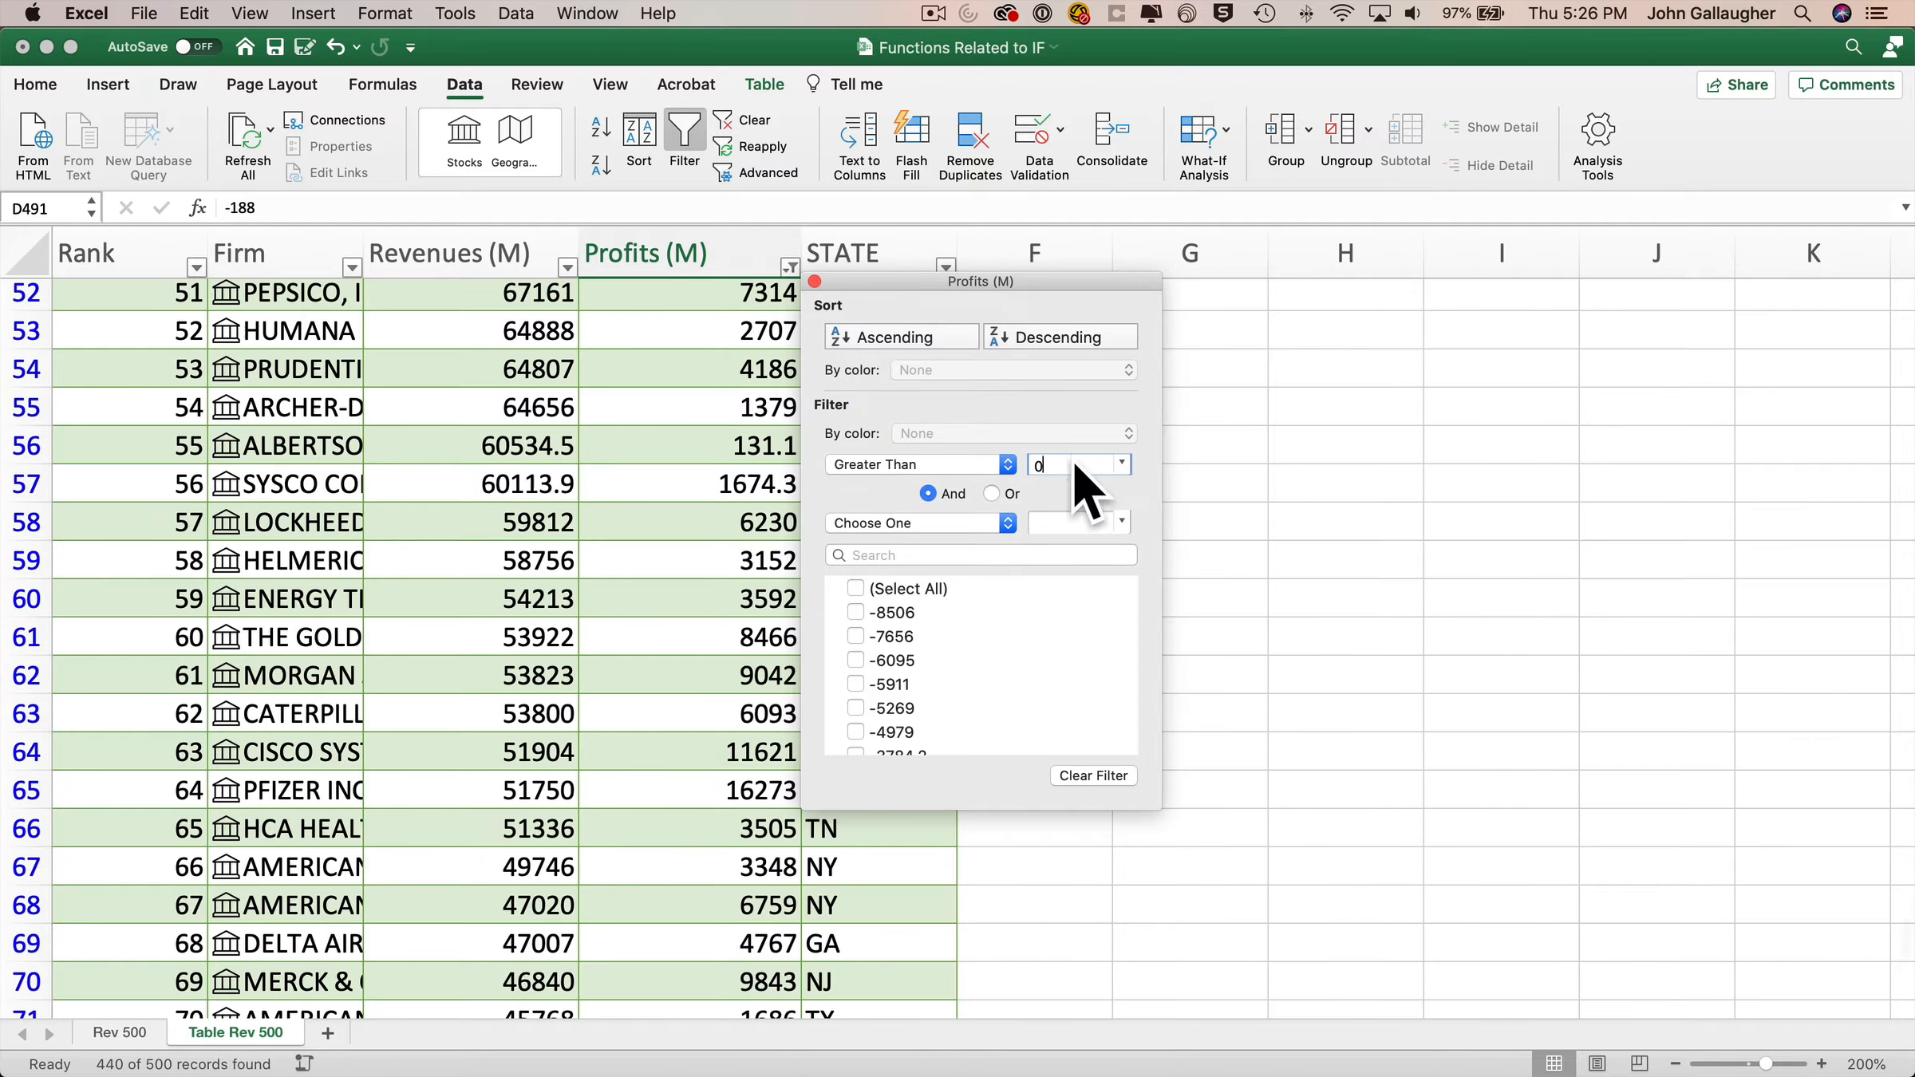
type("20000")
key("Tab")
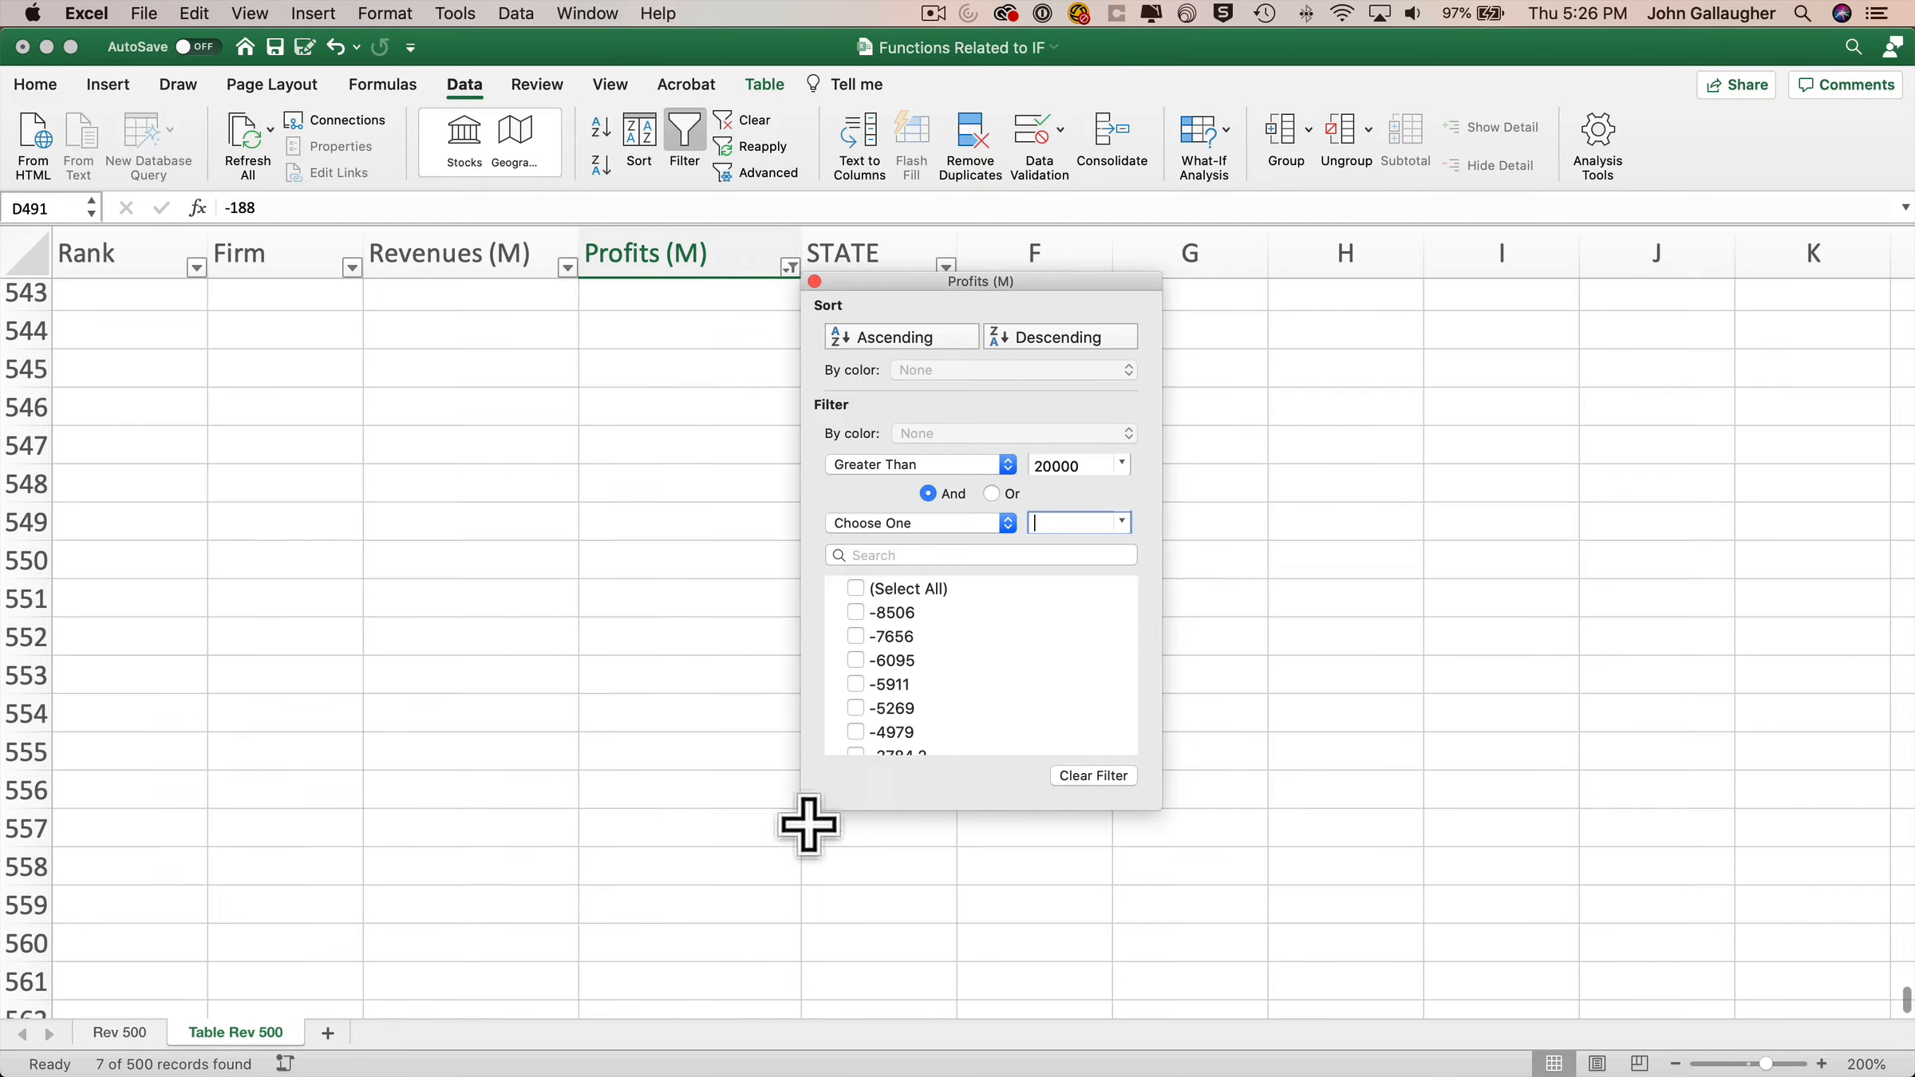
scroll(801, 794, "up", 10)
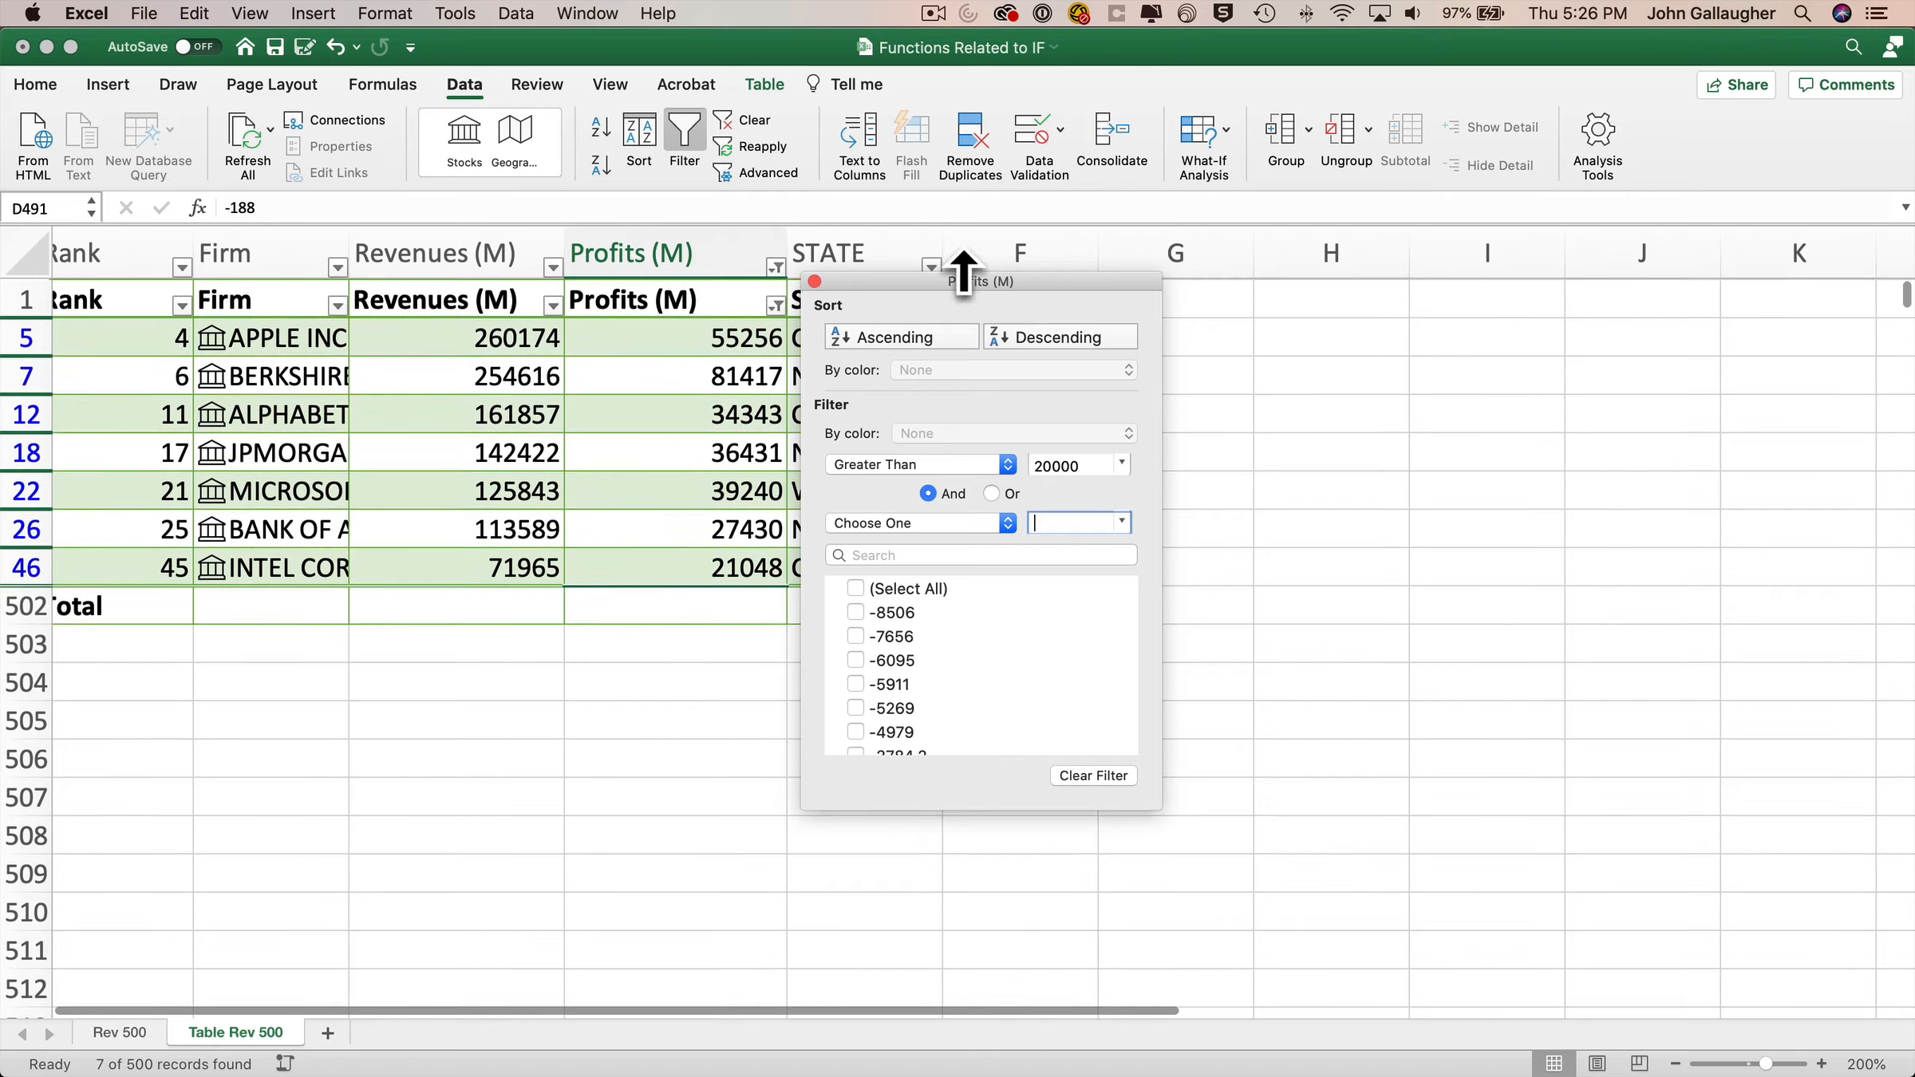
left_click_drag(960, 284, 1312, 315)
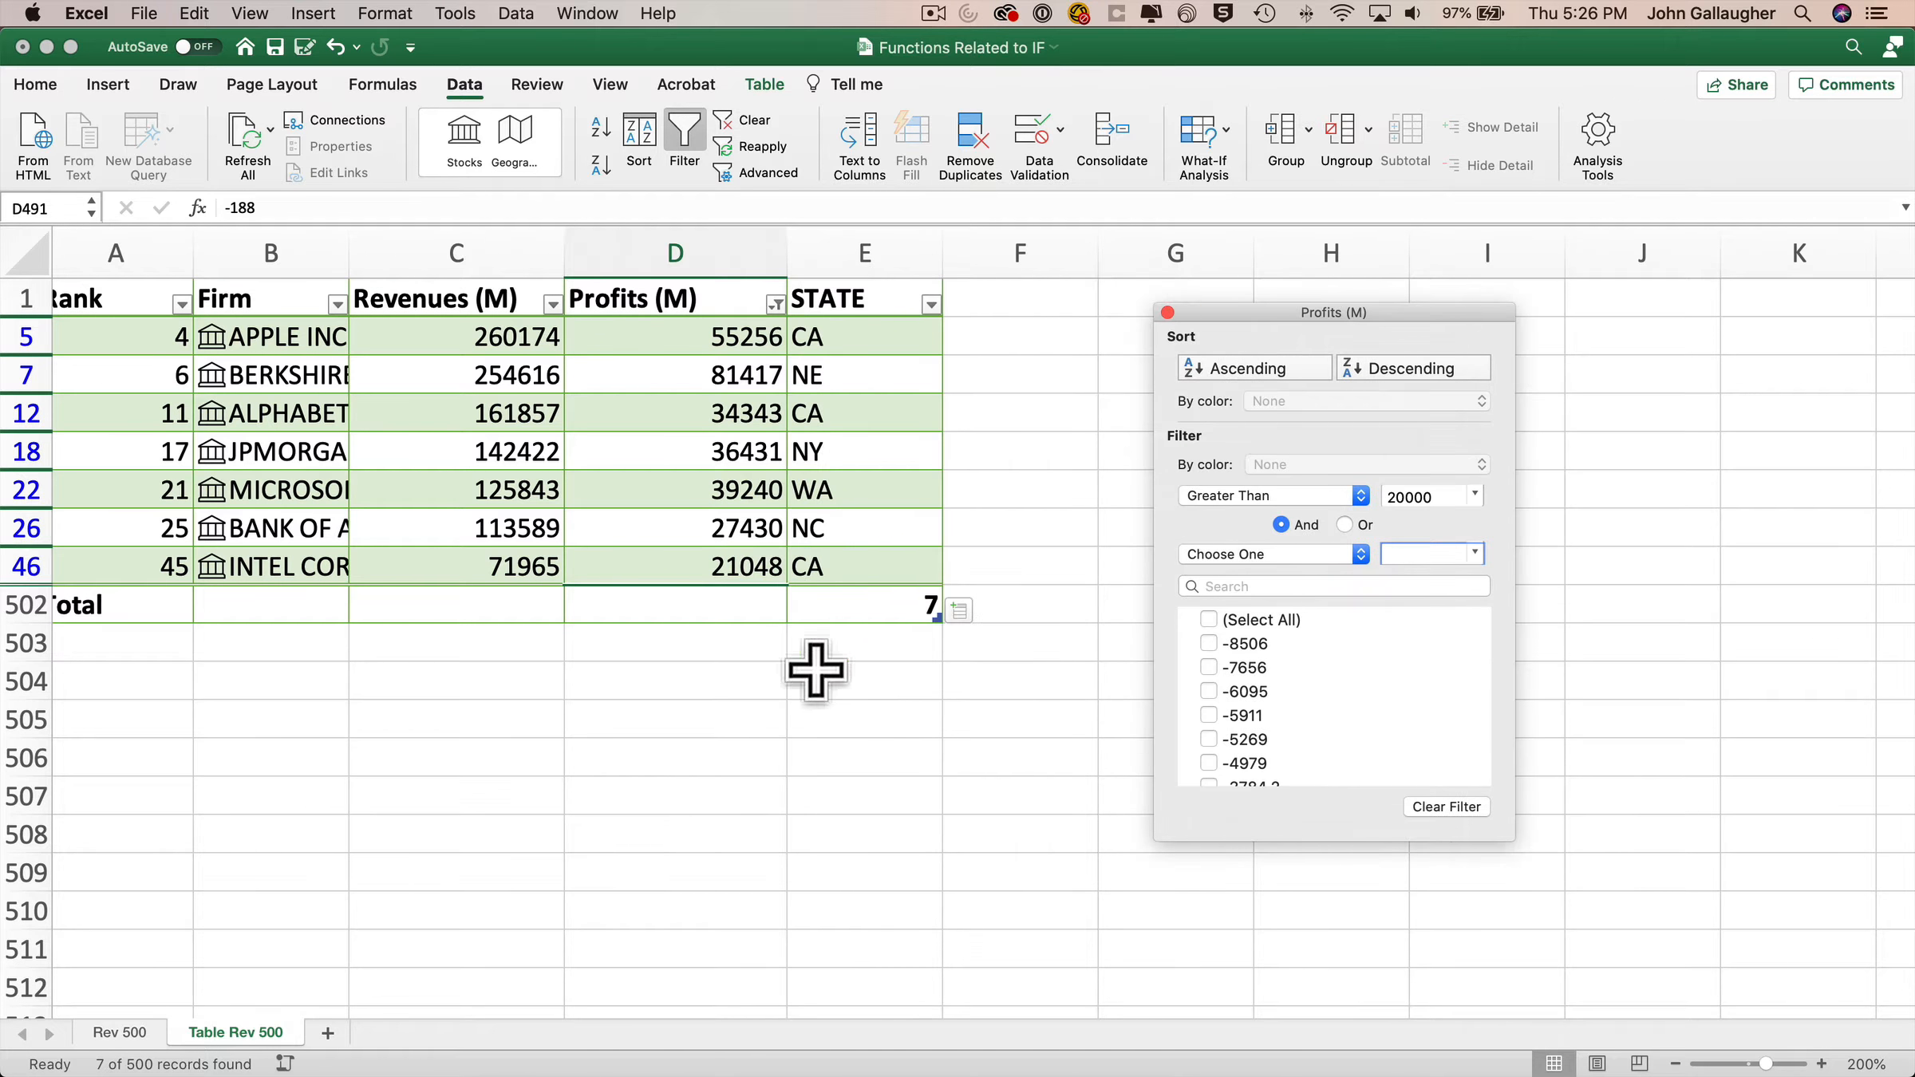
Step: Return to the Rev 500 sheet and change the condition in criteria cell H10 to >20,000
left_click(112, 1037)
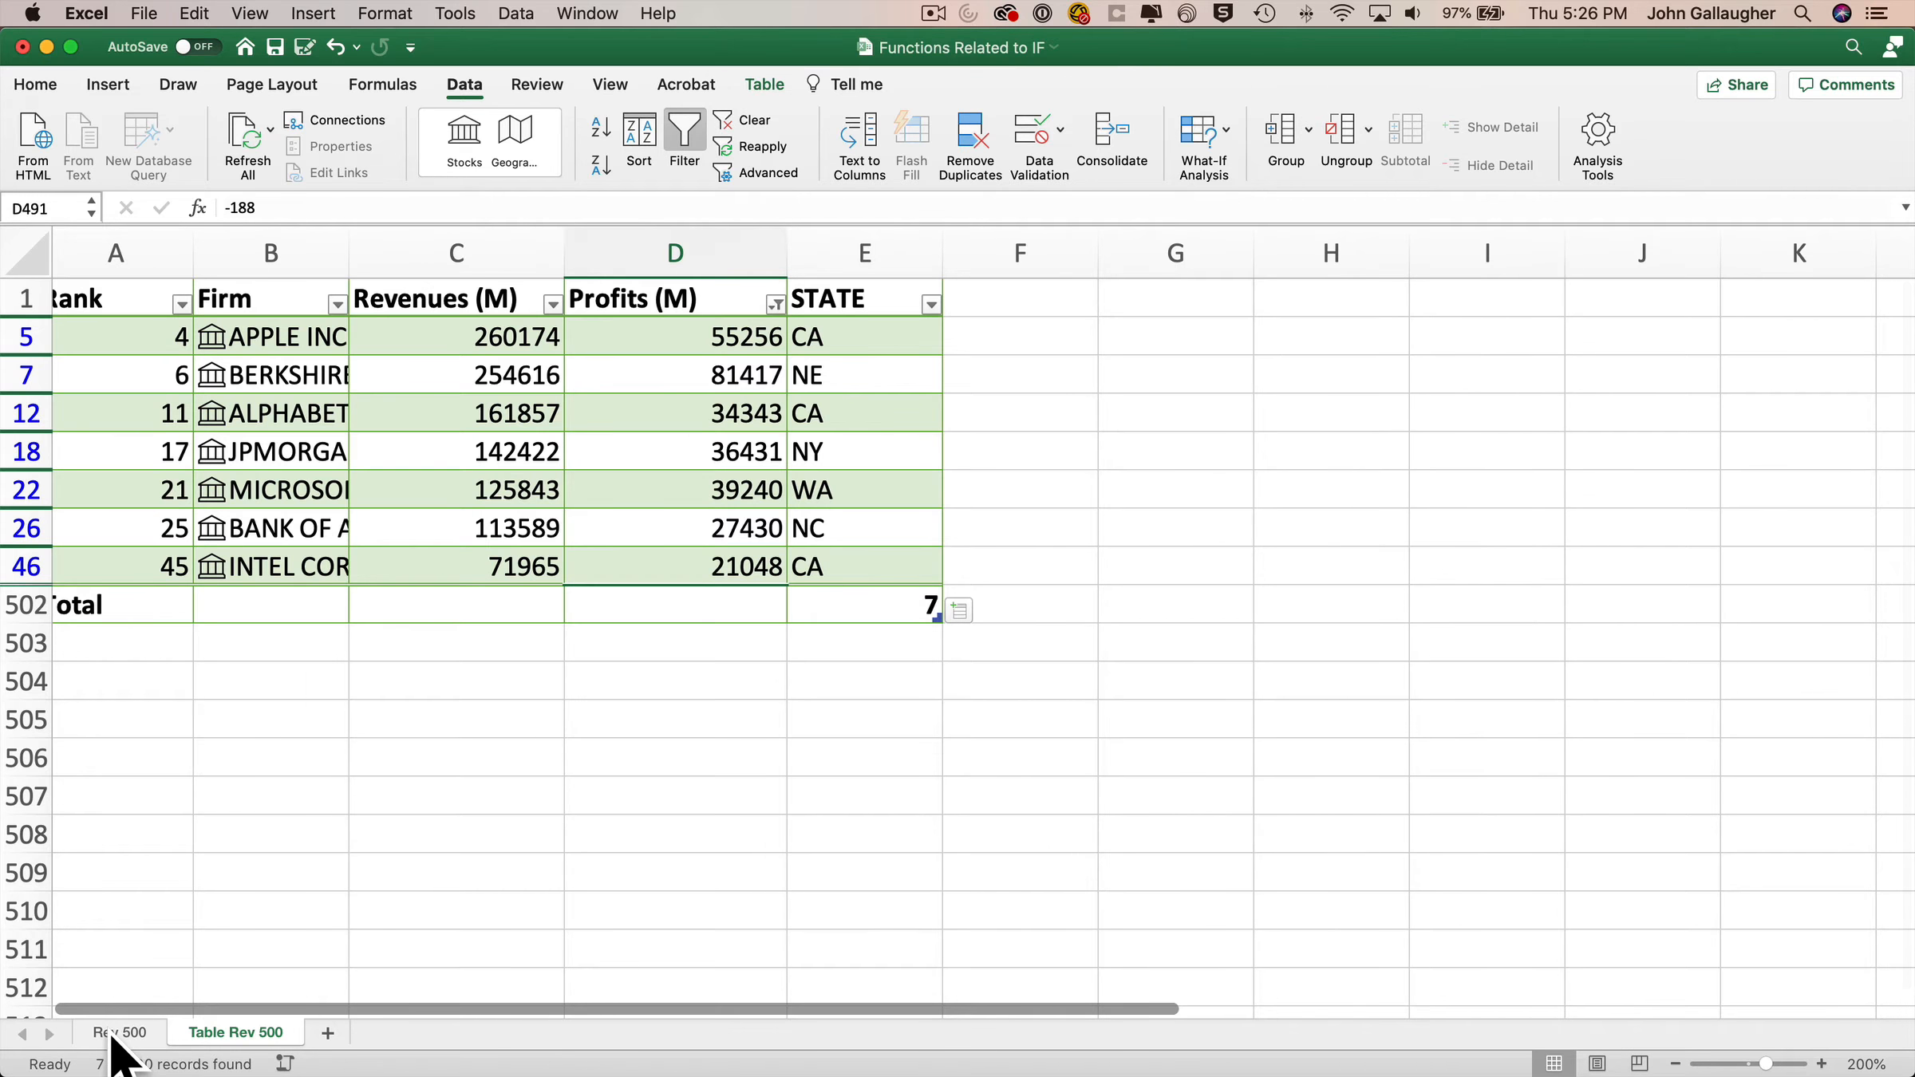
left_click(113, 1037)
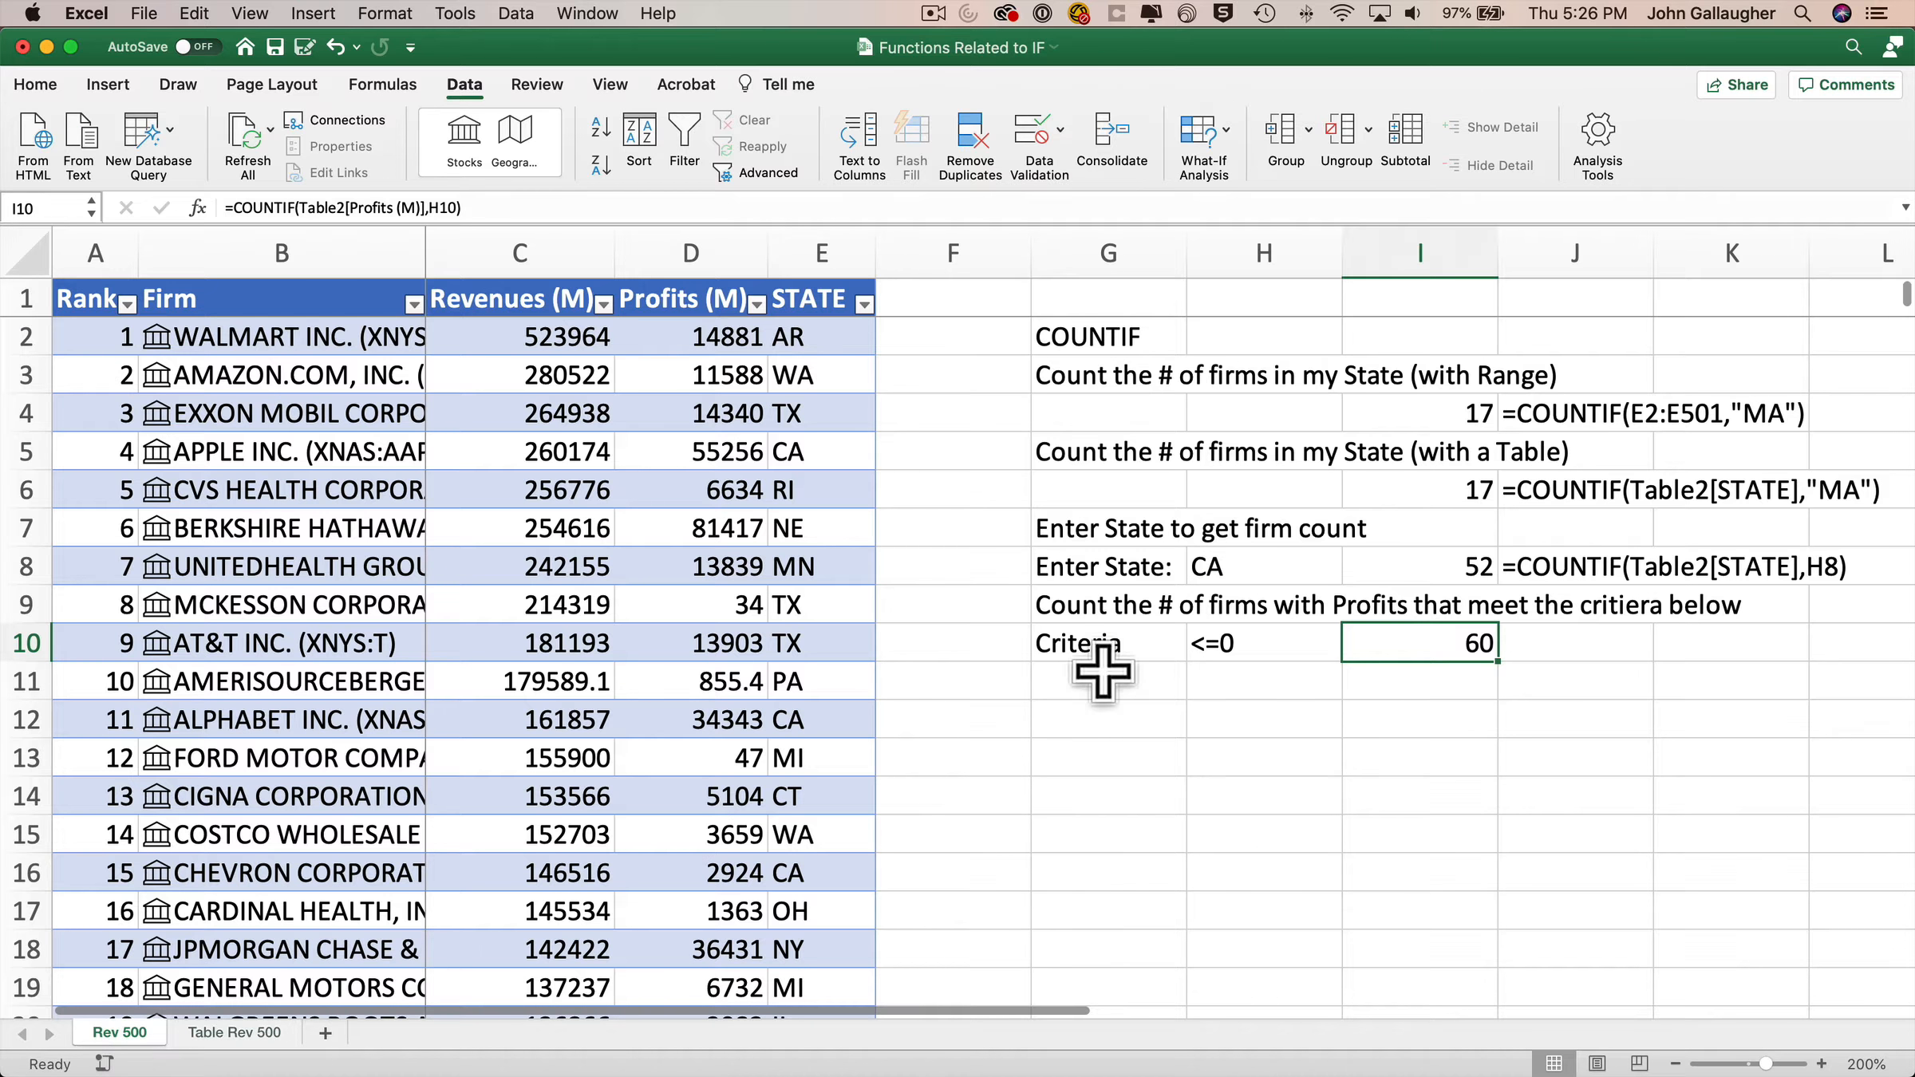
left_click(1233, 643)
type(">20,000")
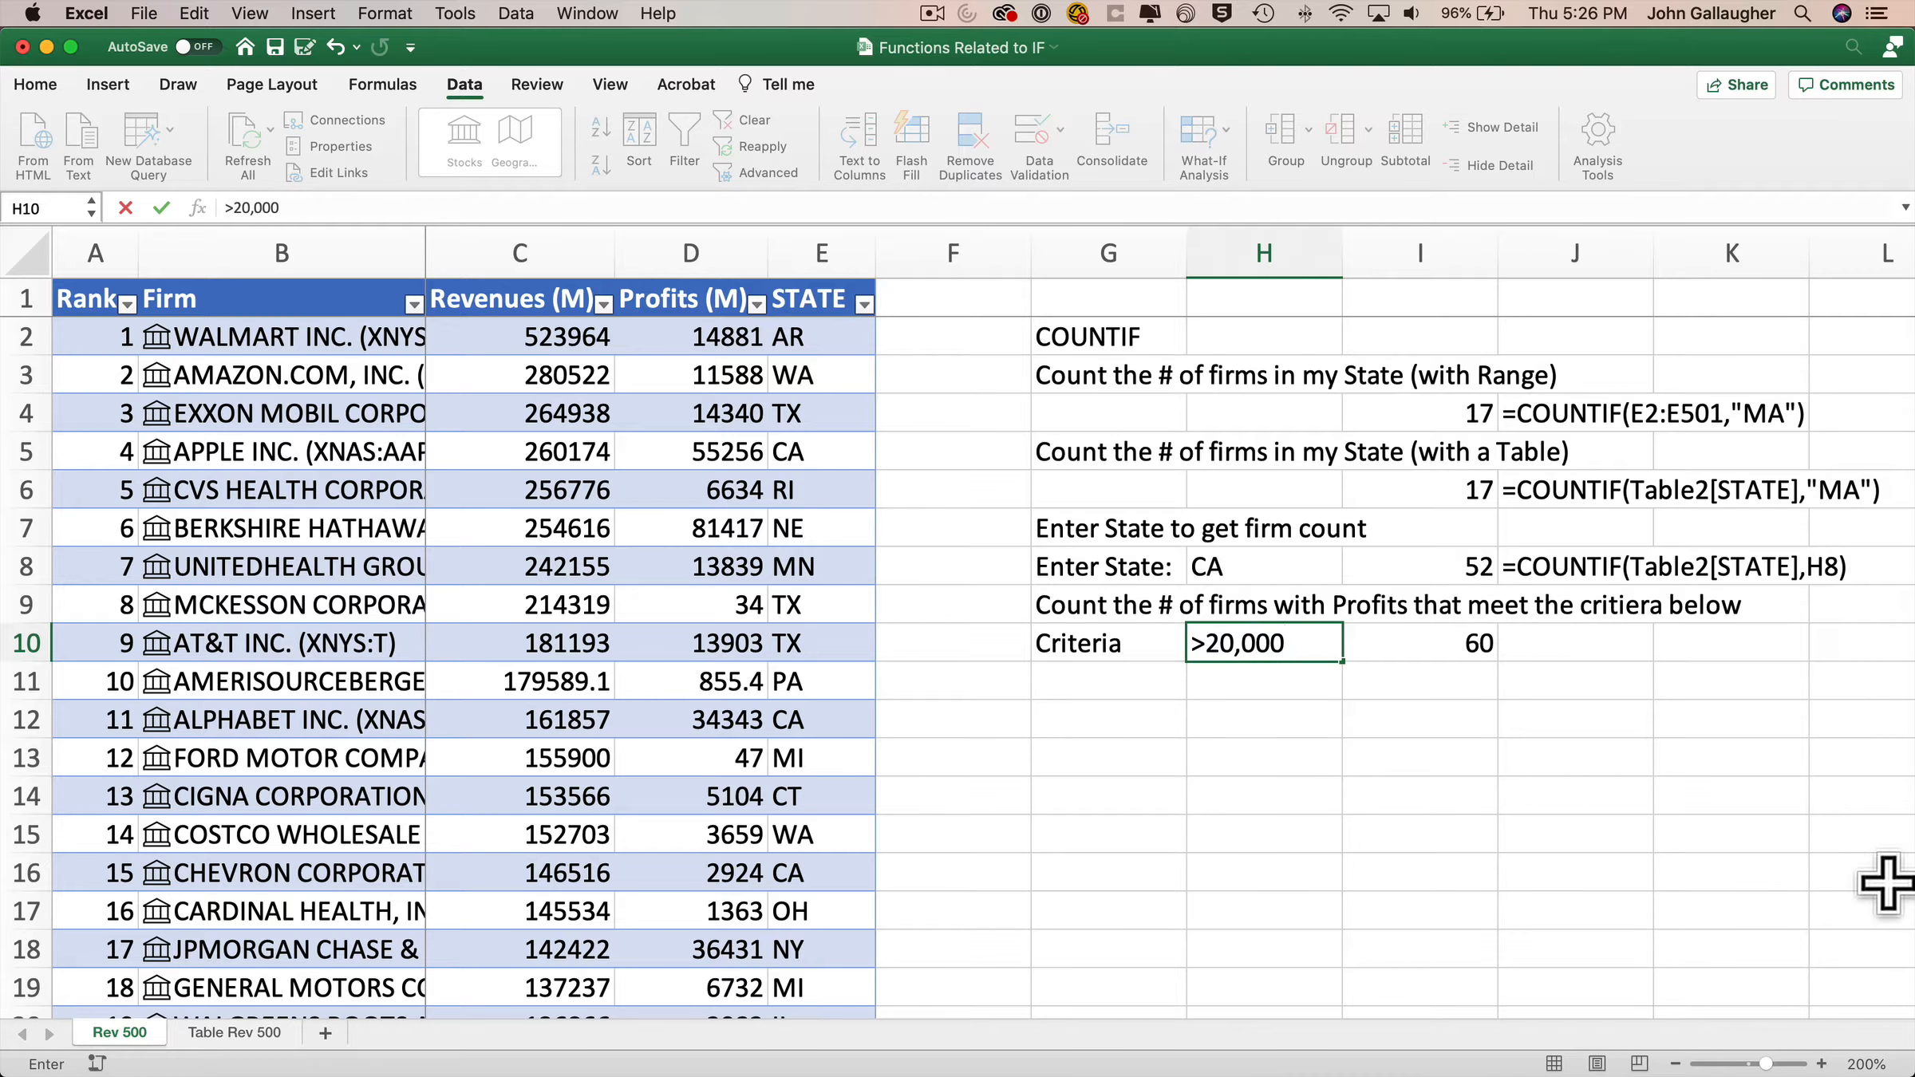
key("Tab")
Step: Copy the FORMULATEXT formula from J8 to J10 to display the formula used in I10
left_click(1565, 565)
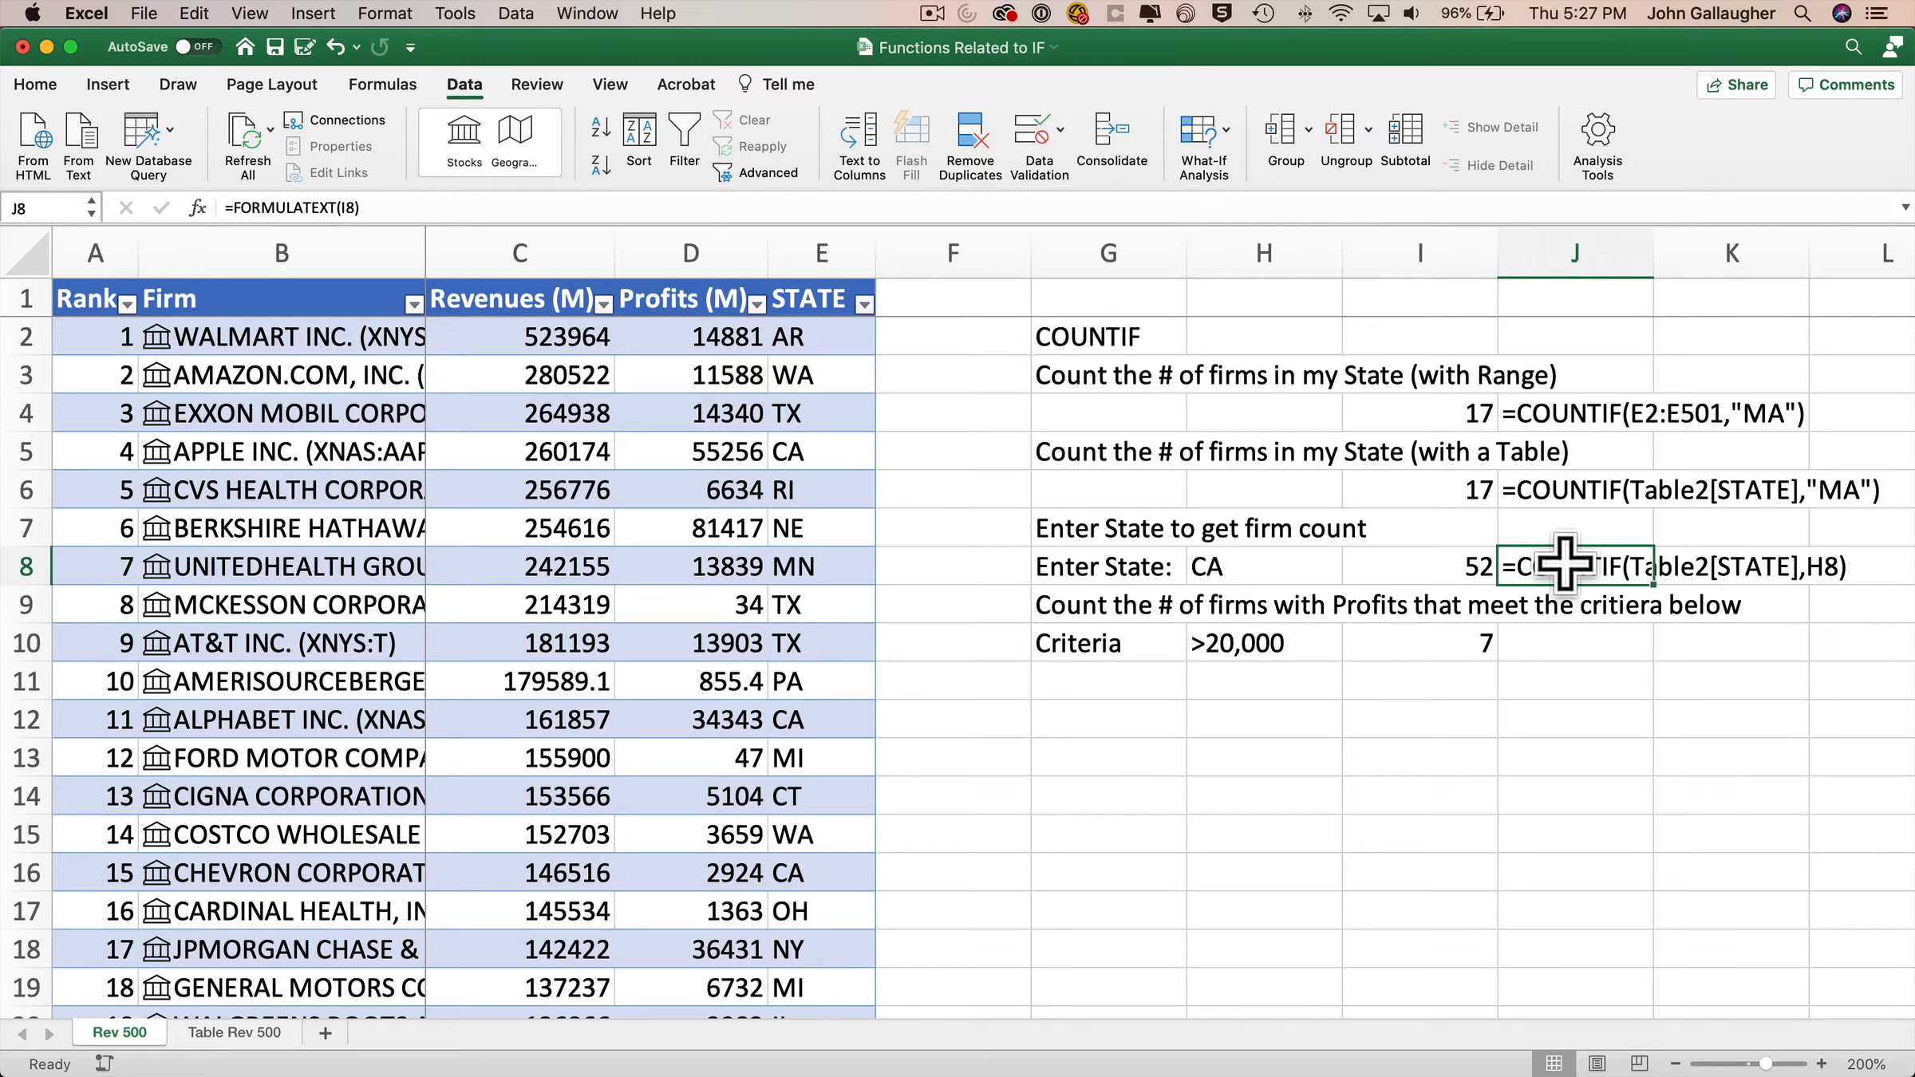
key("super+c")
left_click(1581, 638)
key("super+v")
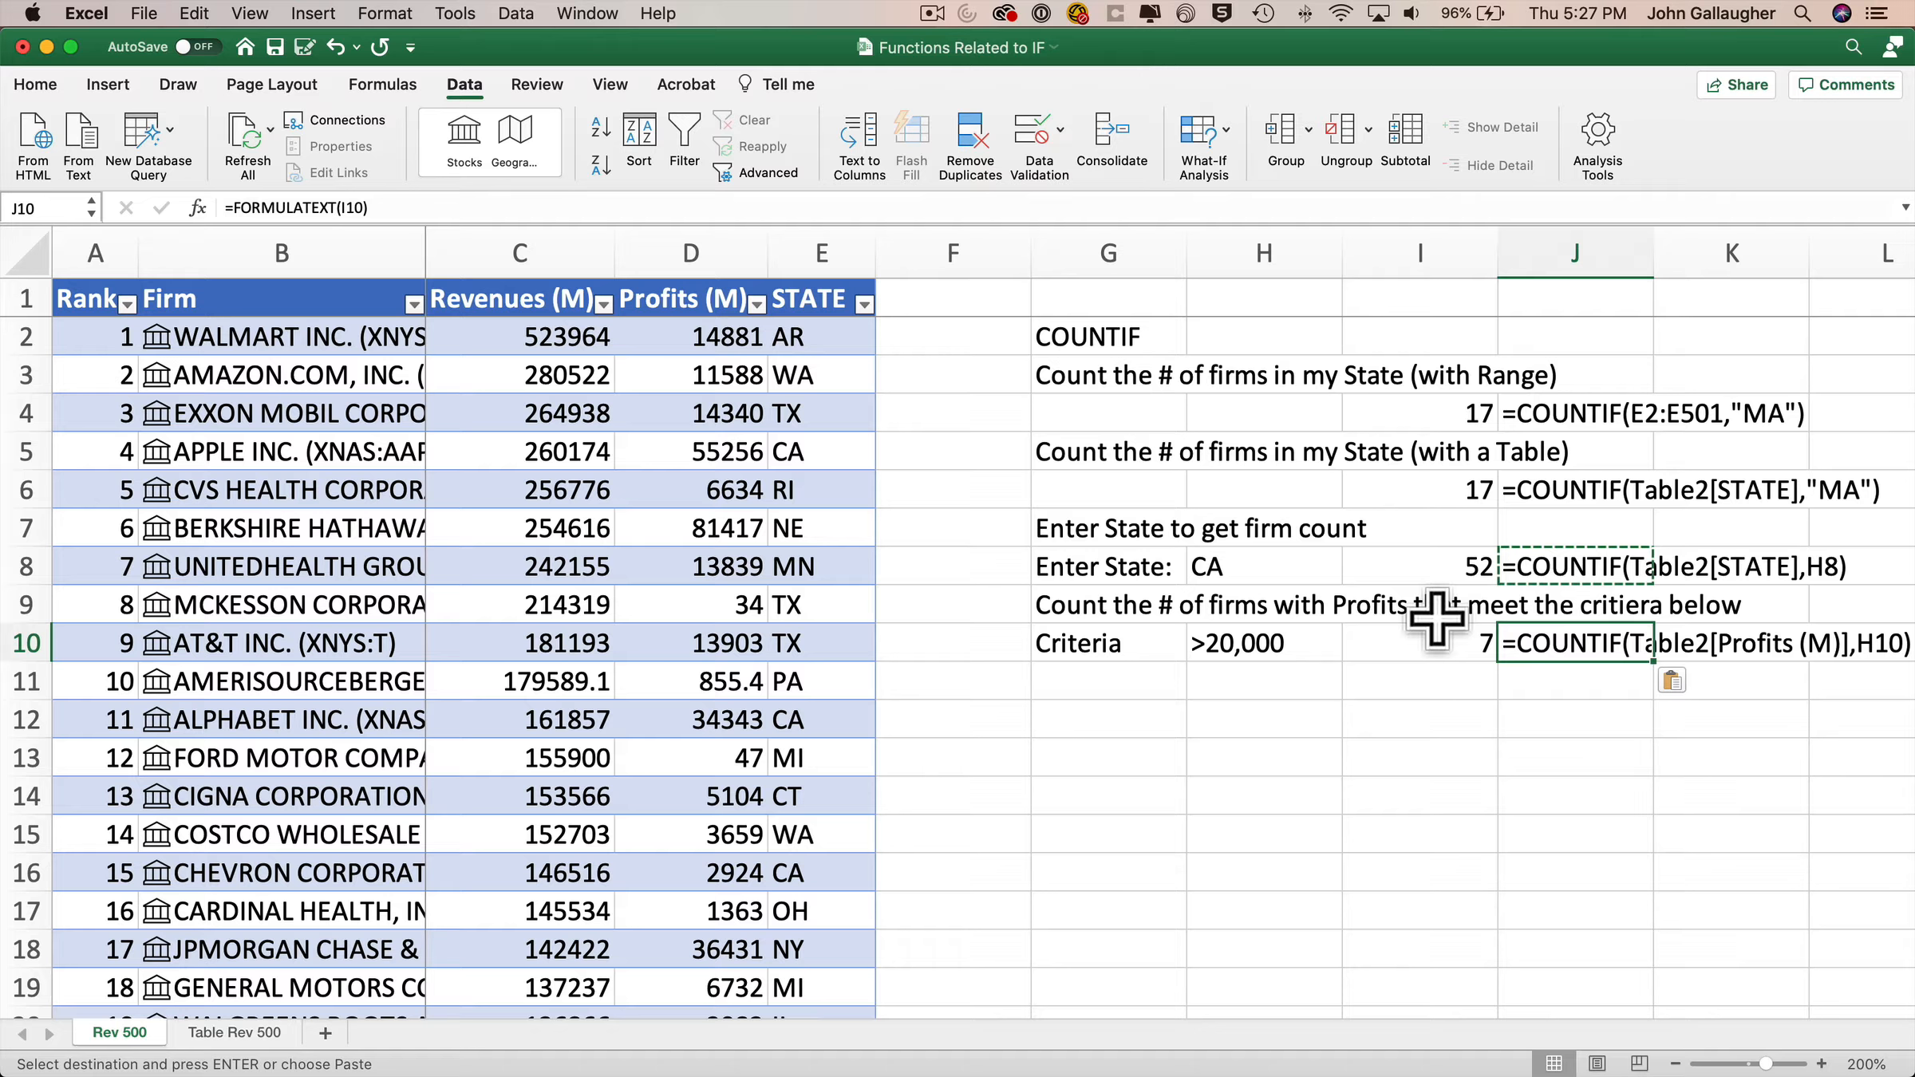
Step: Copy the label from G9 to G11 and reword it as "Count the # of firms with Profits >15,000"
left_click(1121, 611)
key("super+c")
left_click(1109, 674)
key("super+v")
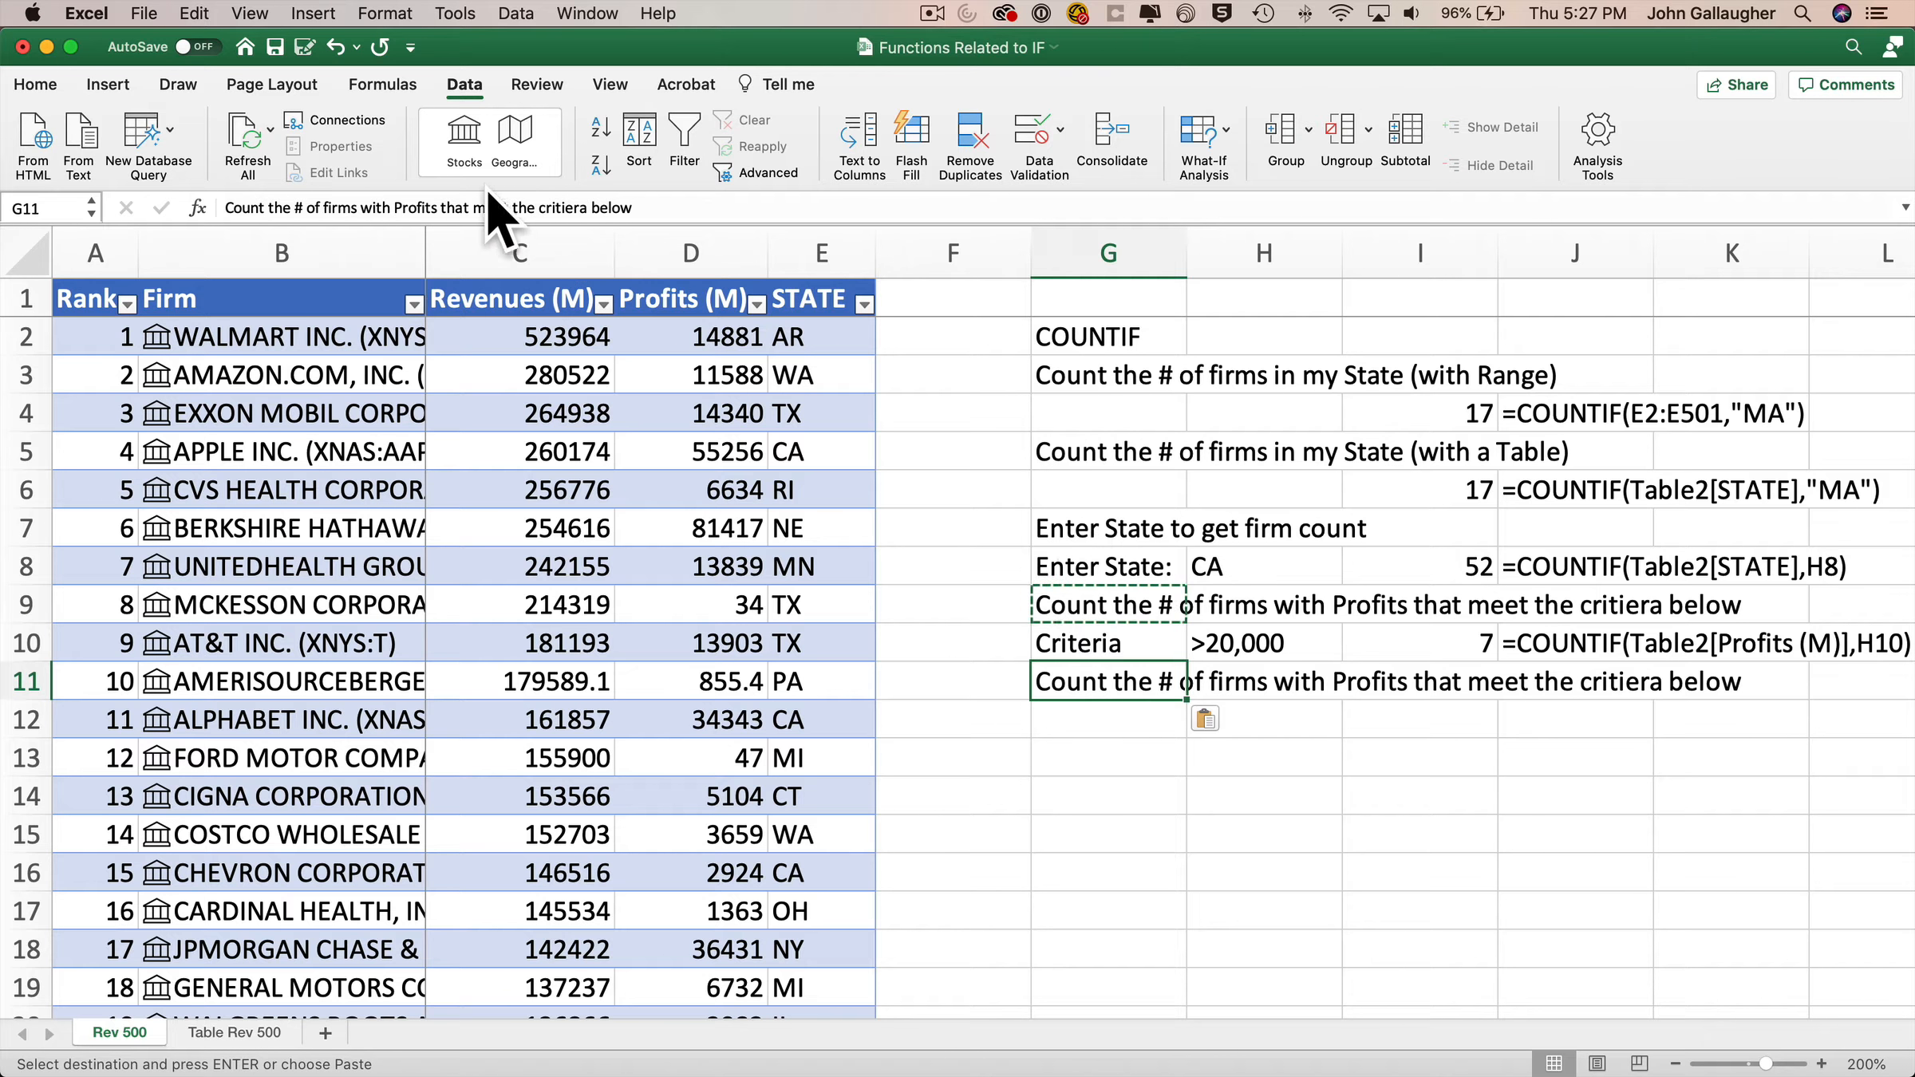
left_click_drag(440, 208, 675, 207)
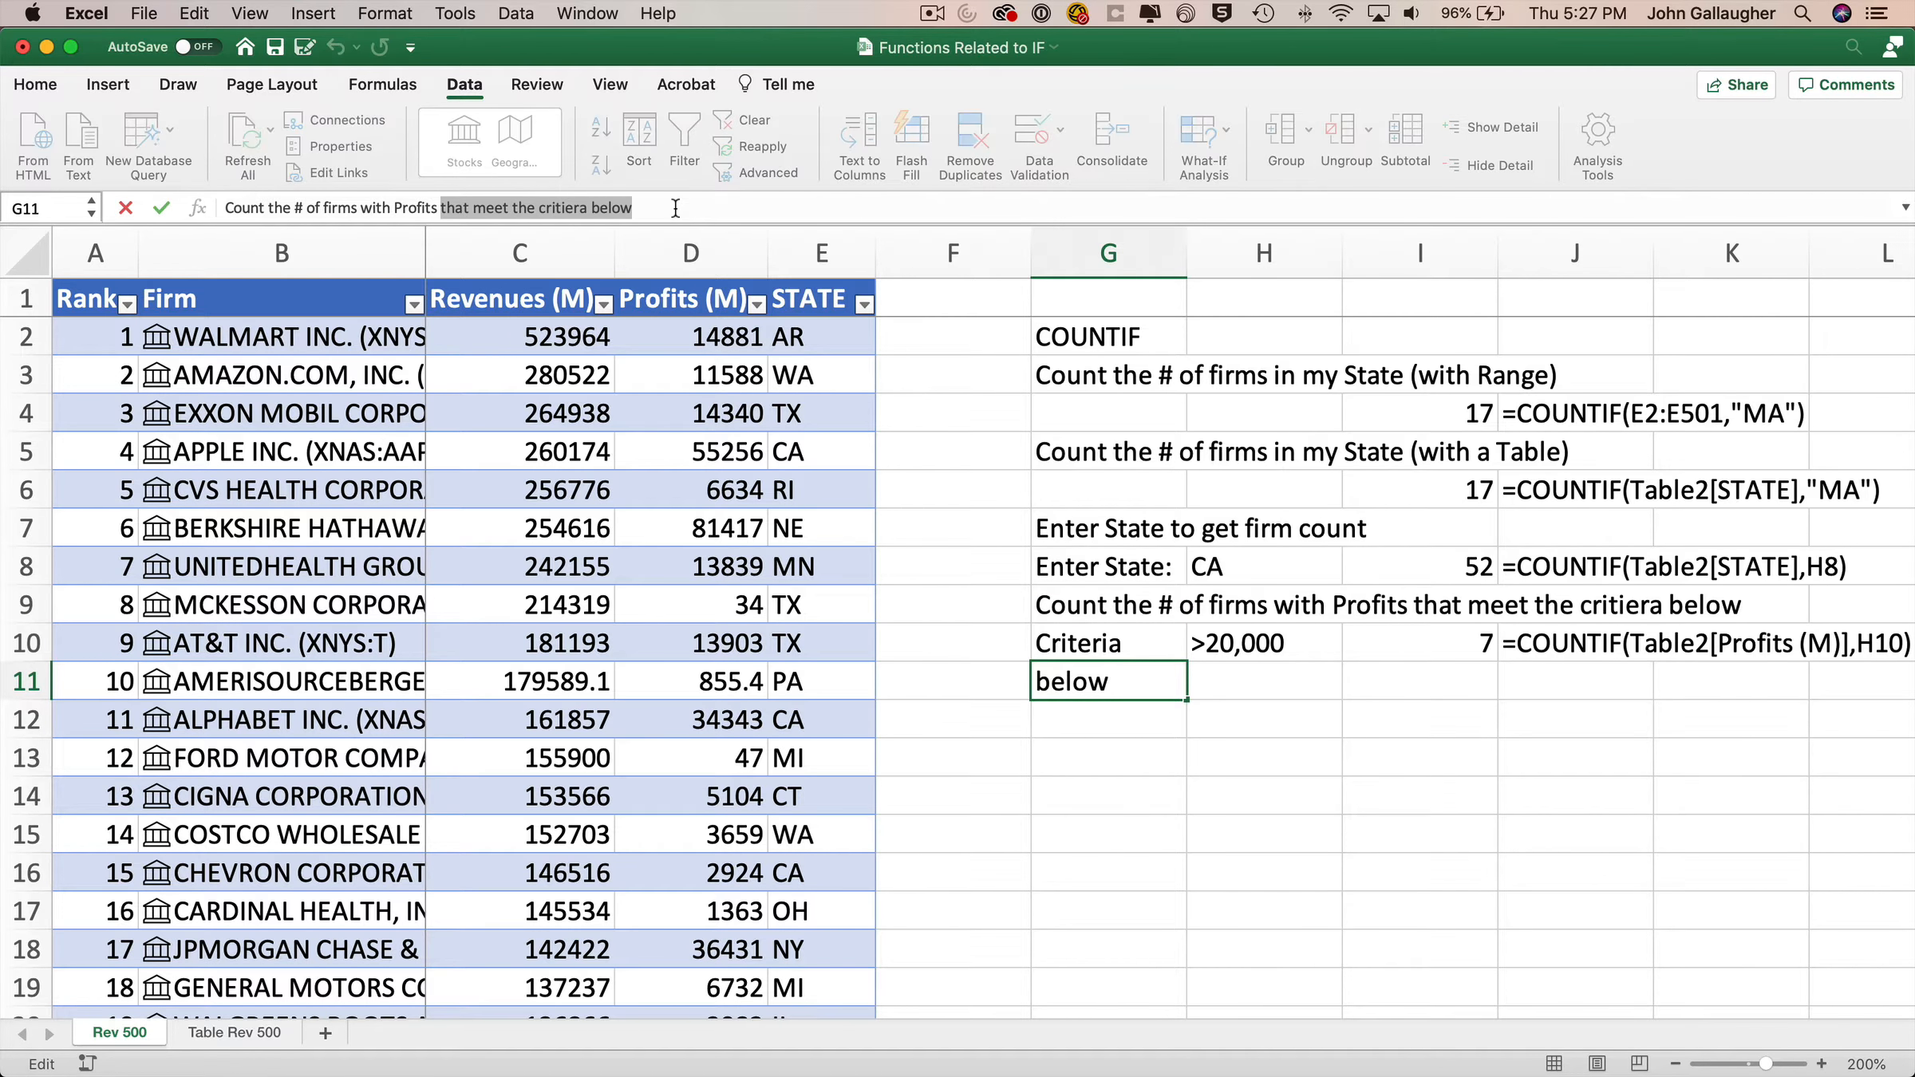
type(">")
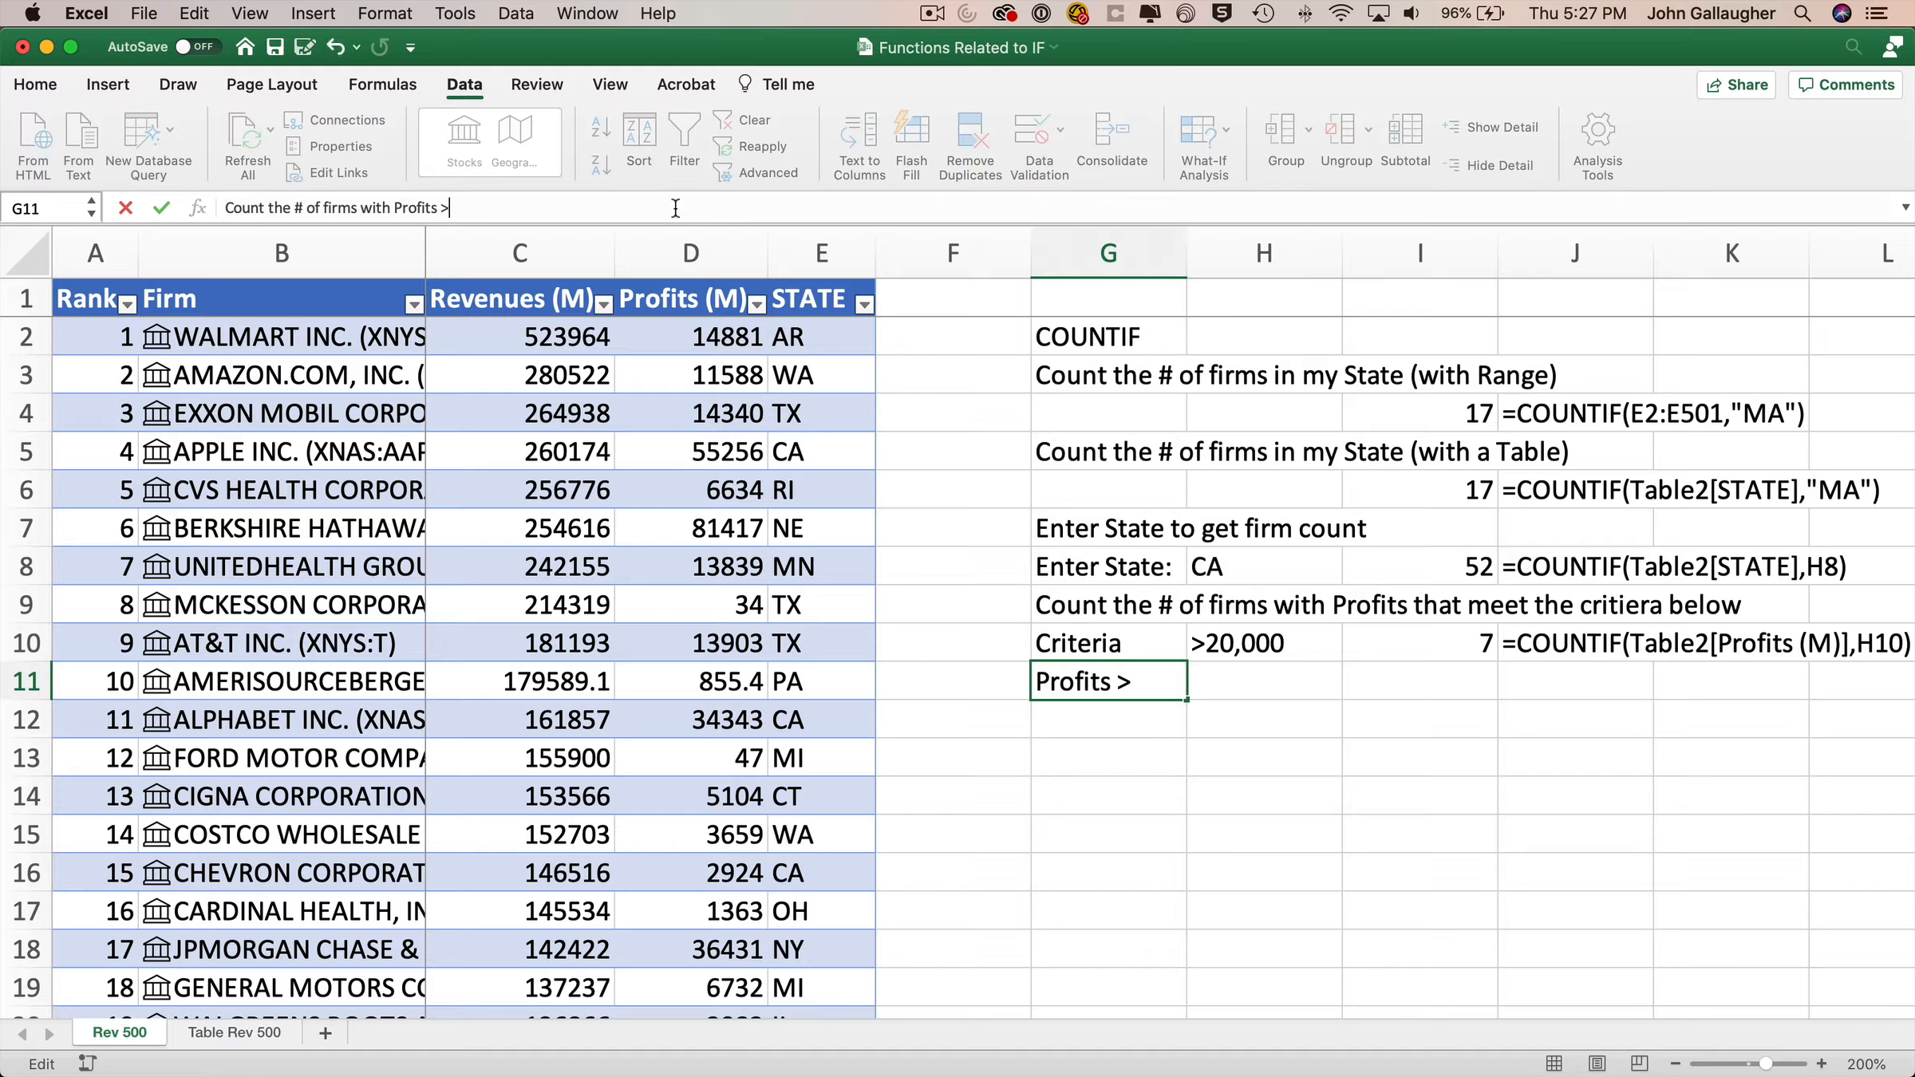
type("15,000")
key("Return")
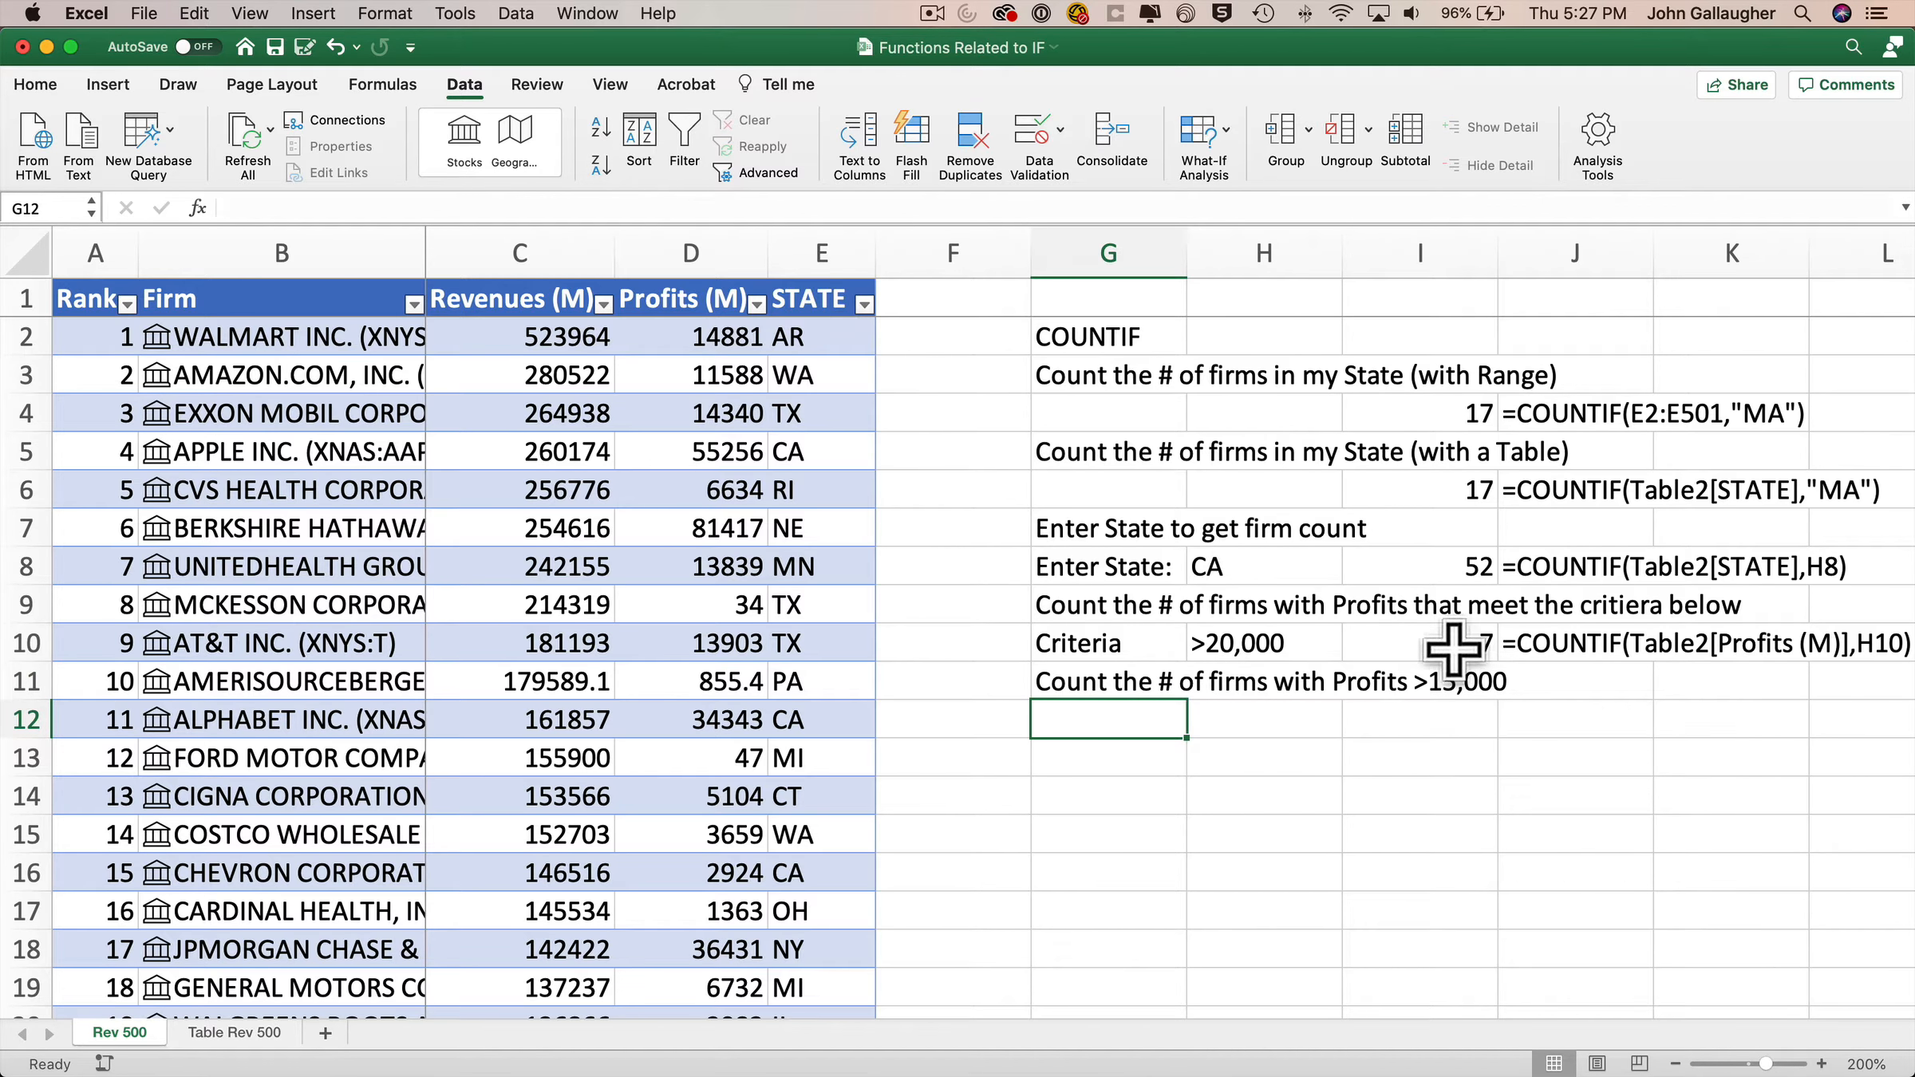
Step: Copy the COUNTIF formula and its formula text from I10:J10 to I12:J12
left_click_drag(1451, 650, 1515, 648)
key("super+c")
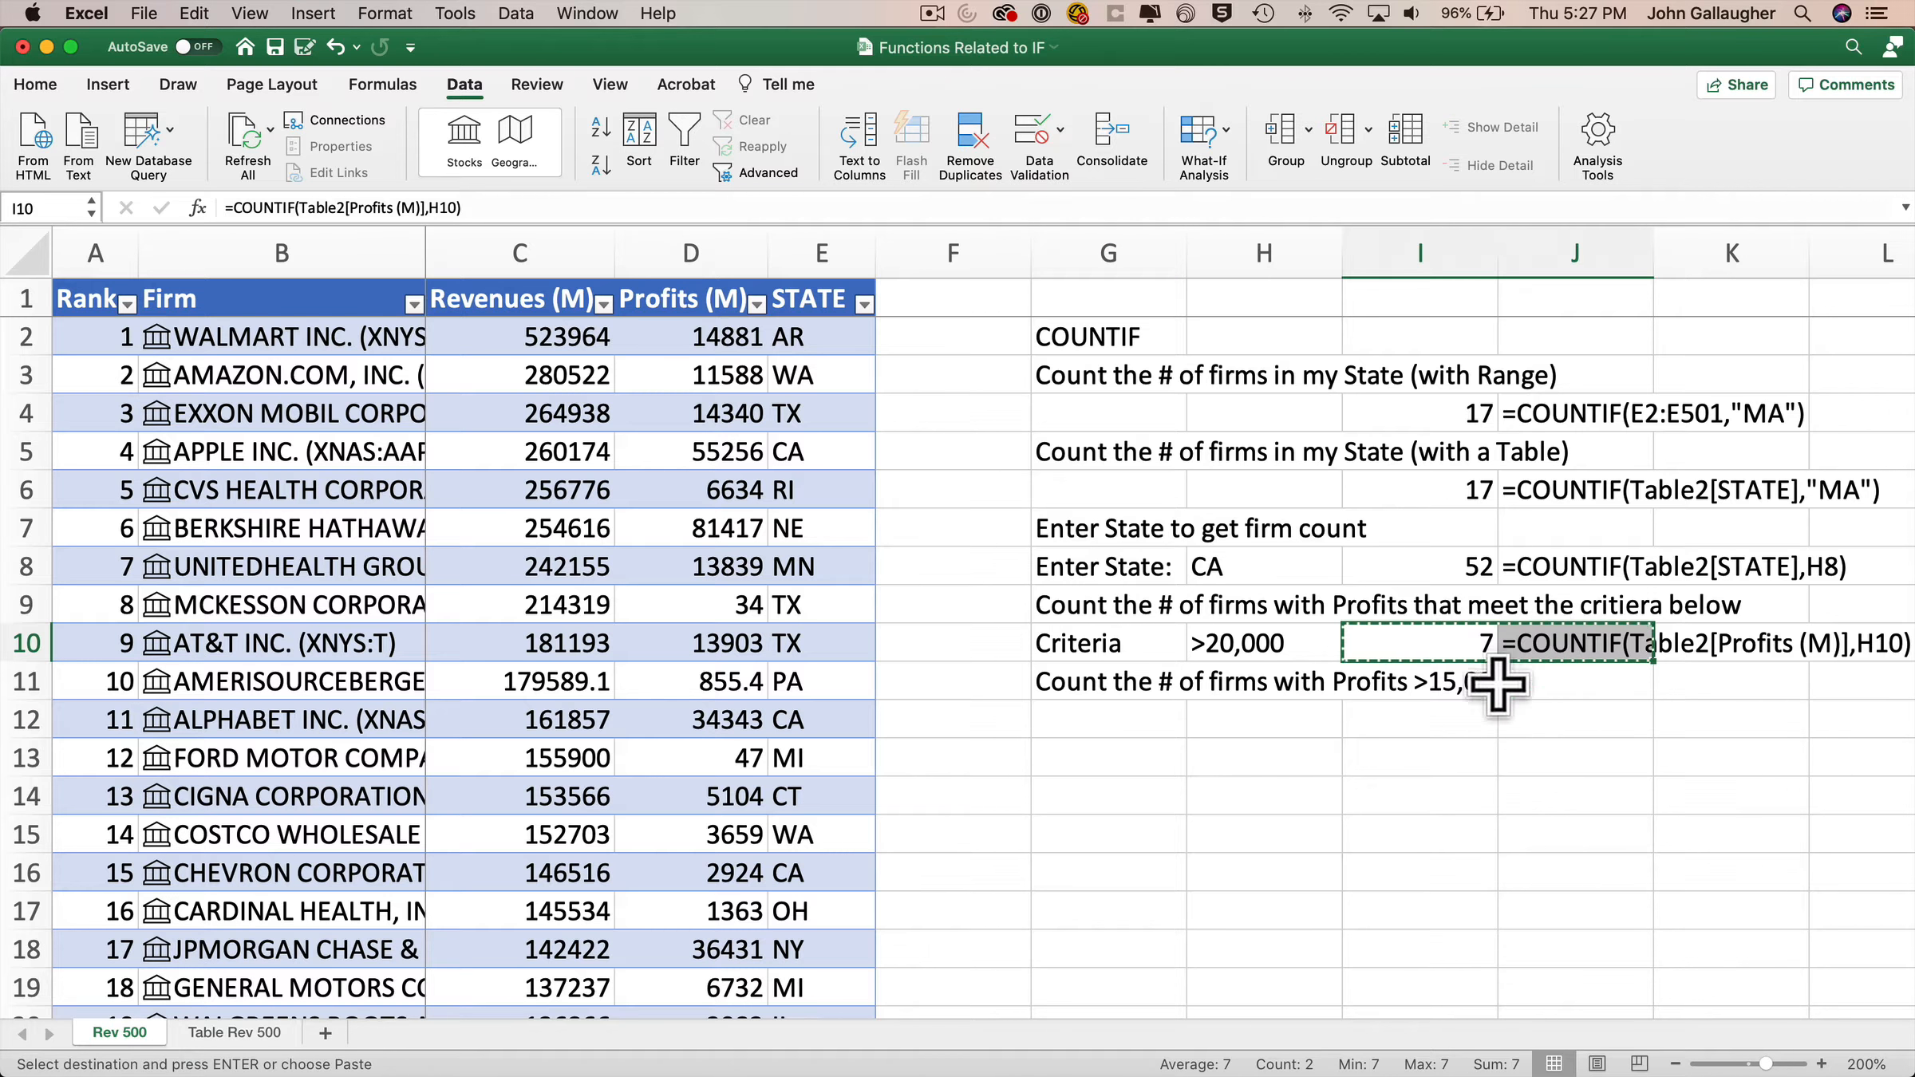
left_click(1464, 710)
key("super+v")
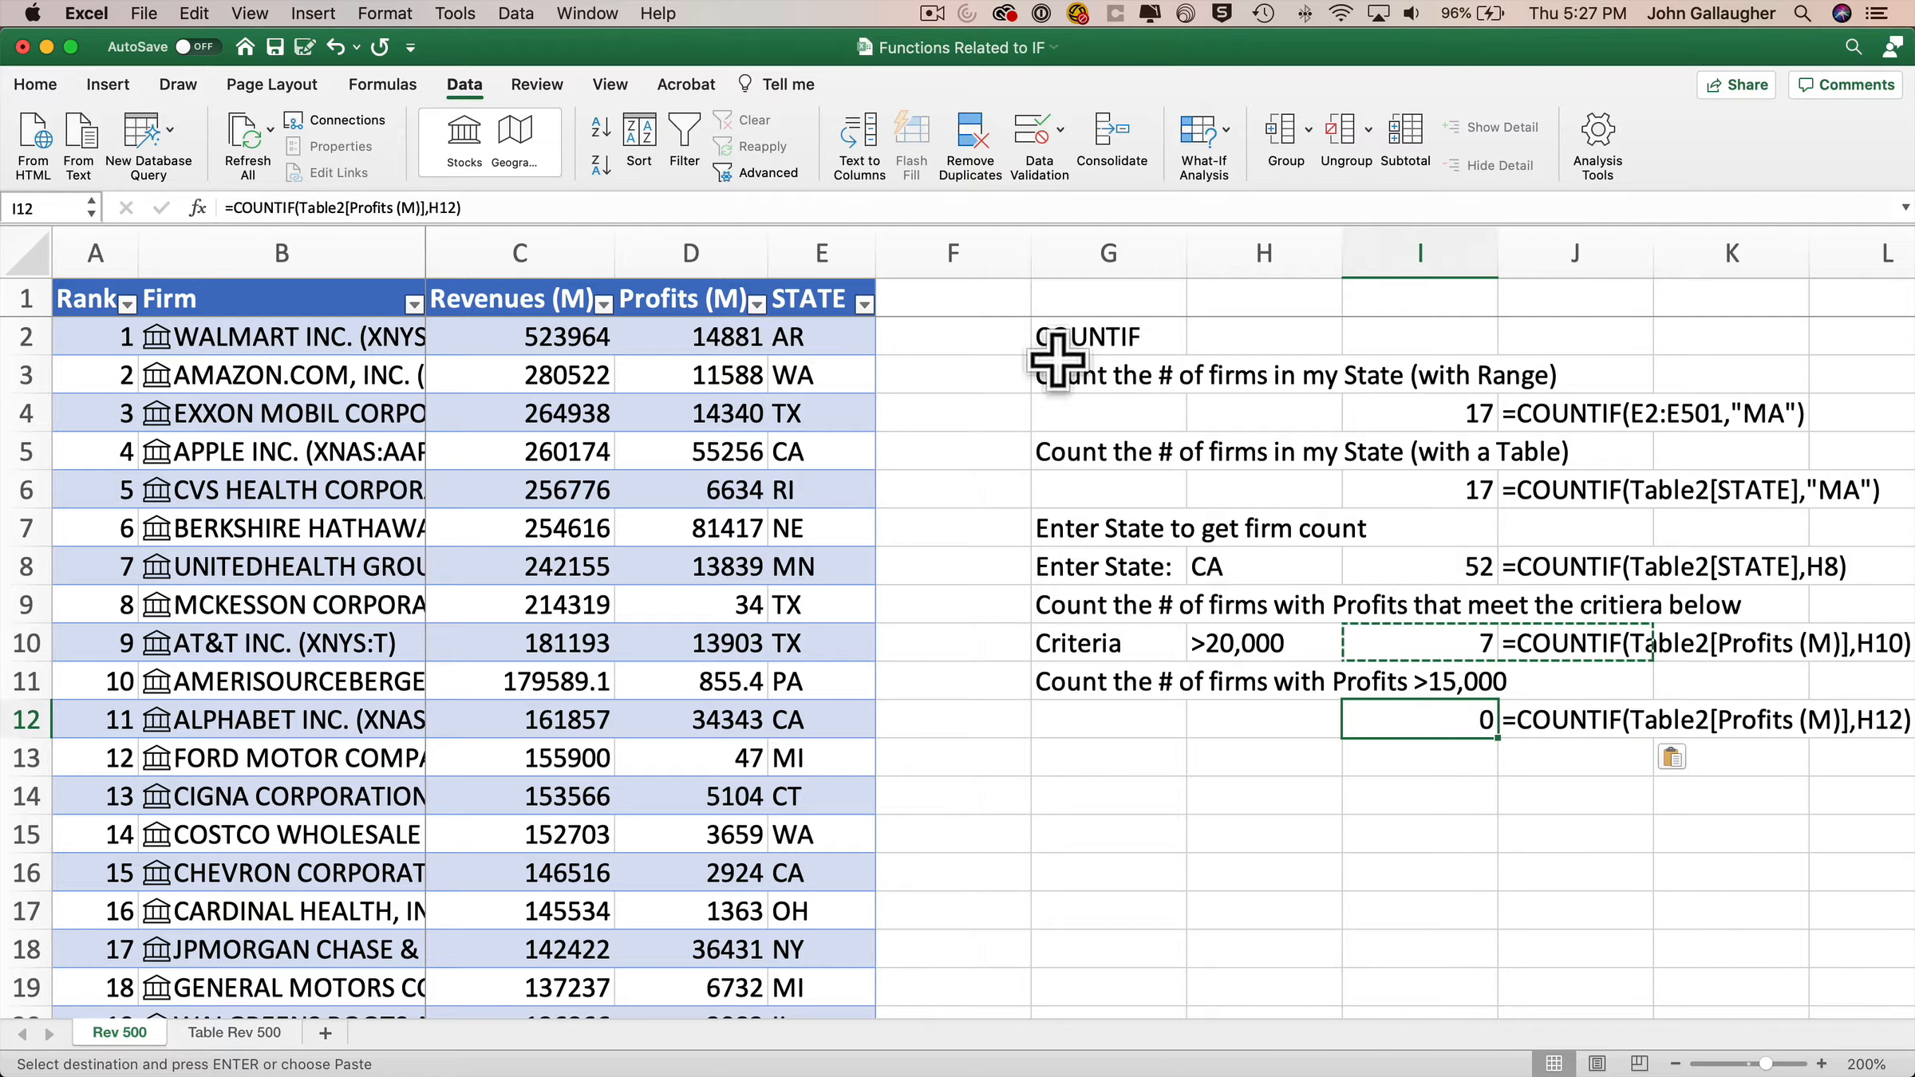
Step: Replace the criteria argument of the COUNTIF in I12 with ">=15,000" using the Formula Builder, and close the builder
left_click(200, 209)
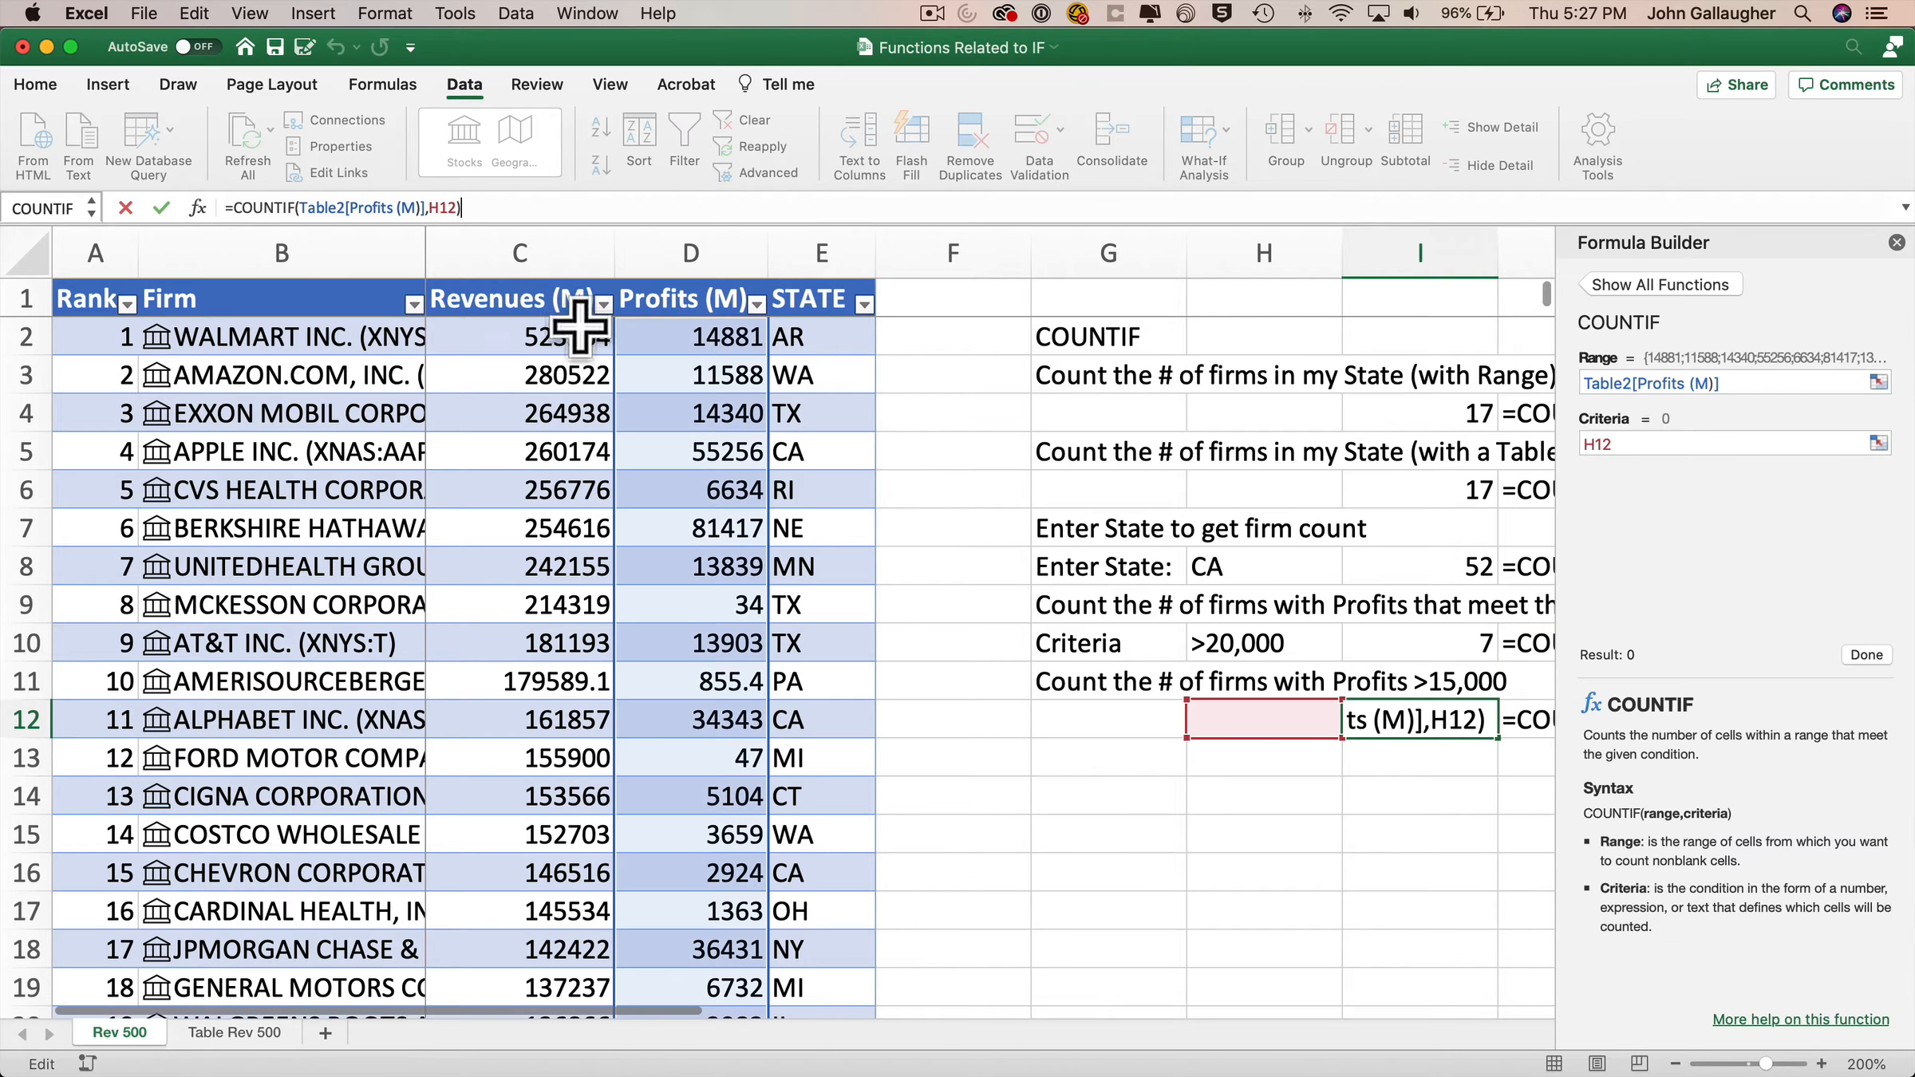
left_click(1643, 444)
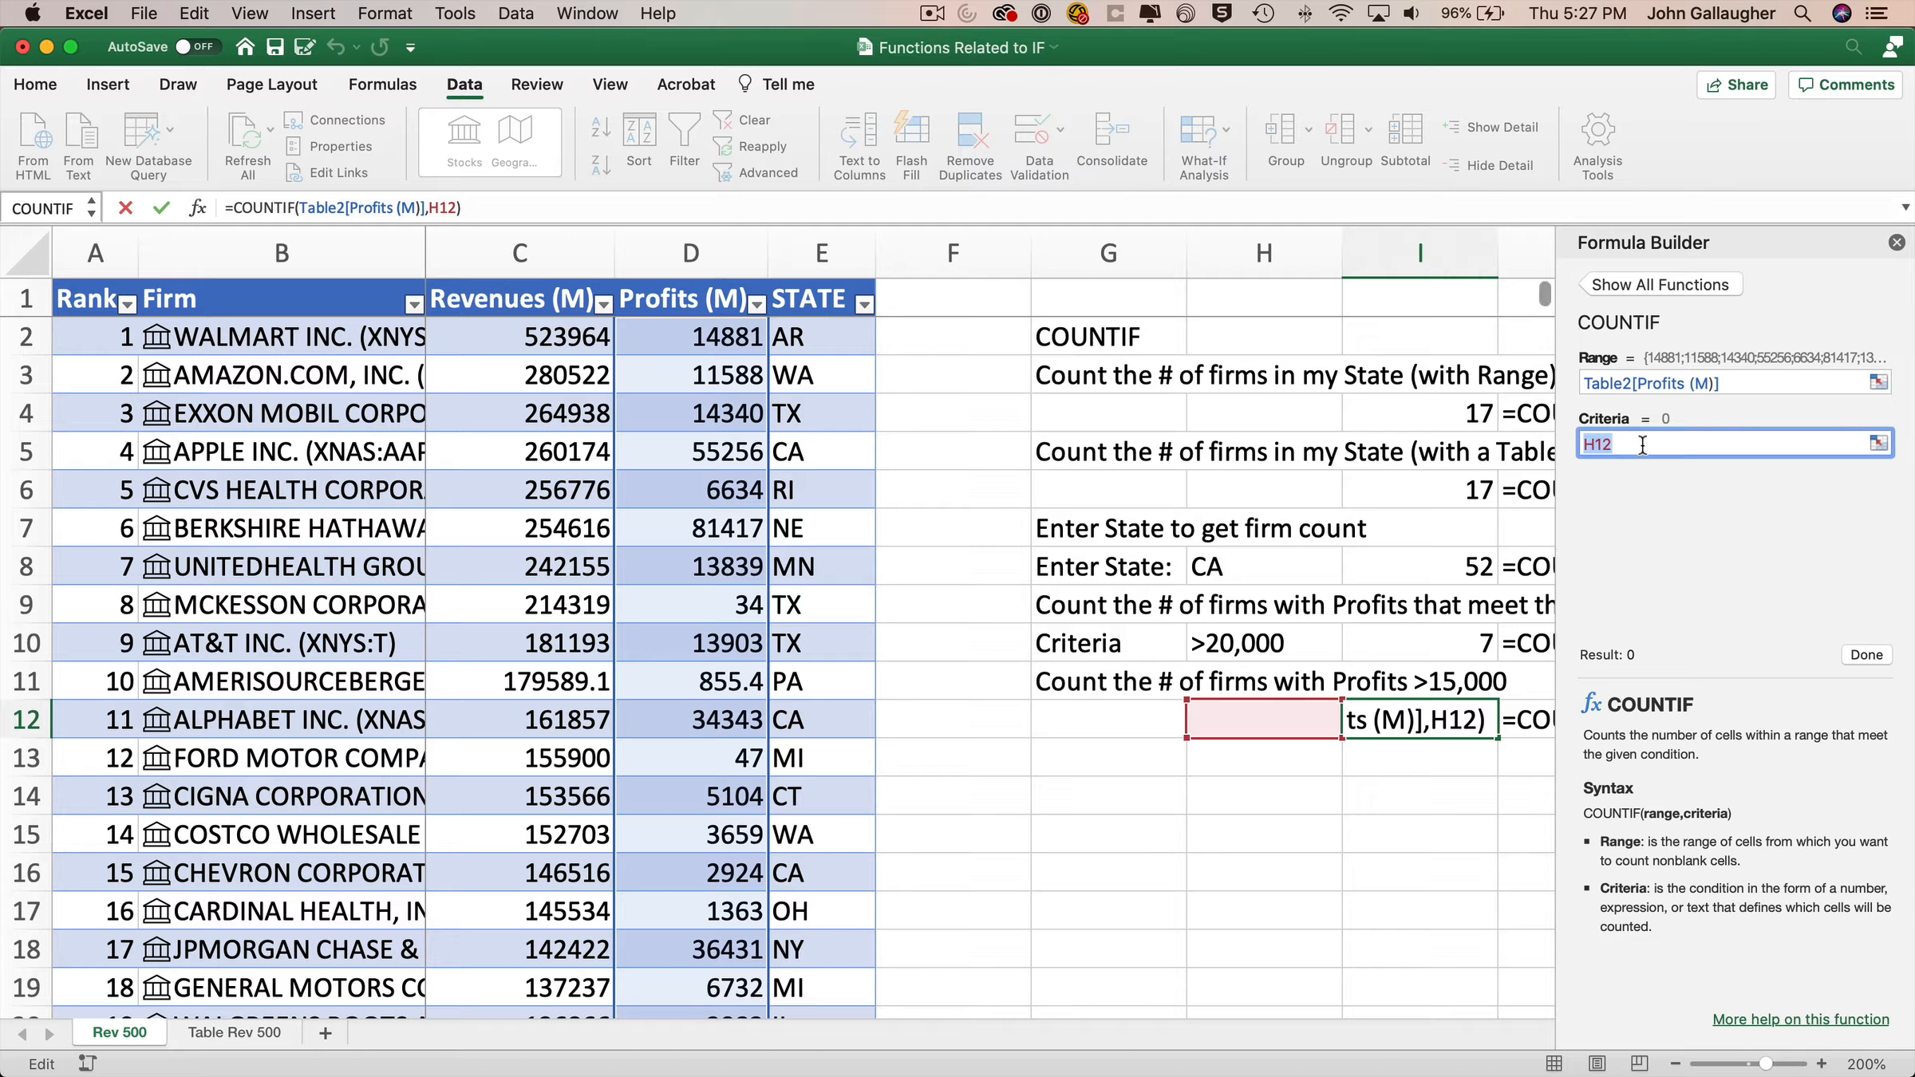
type(">")
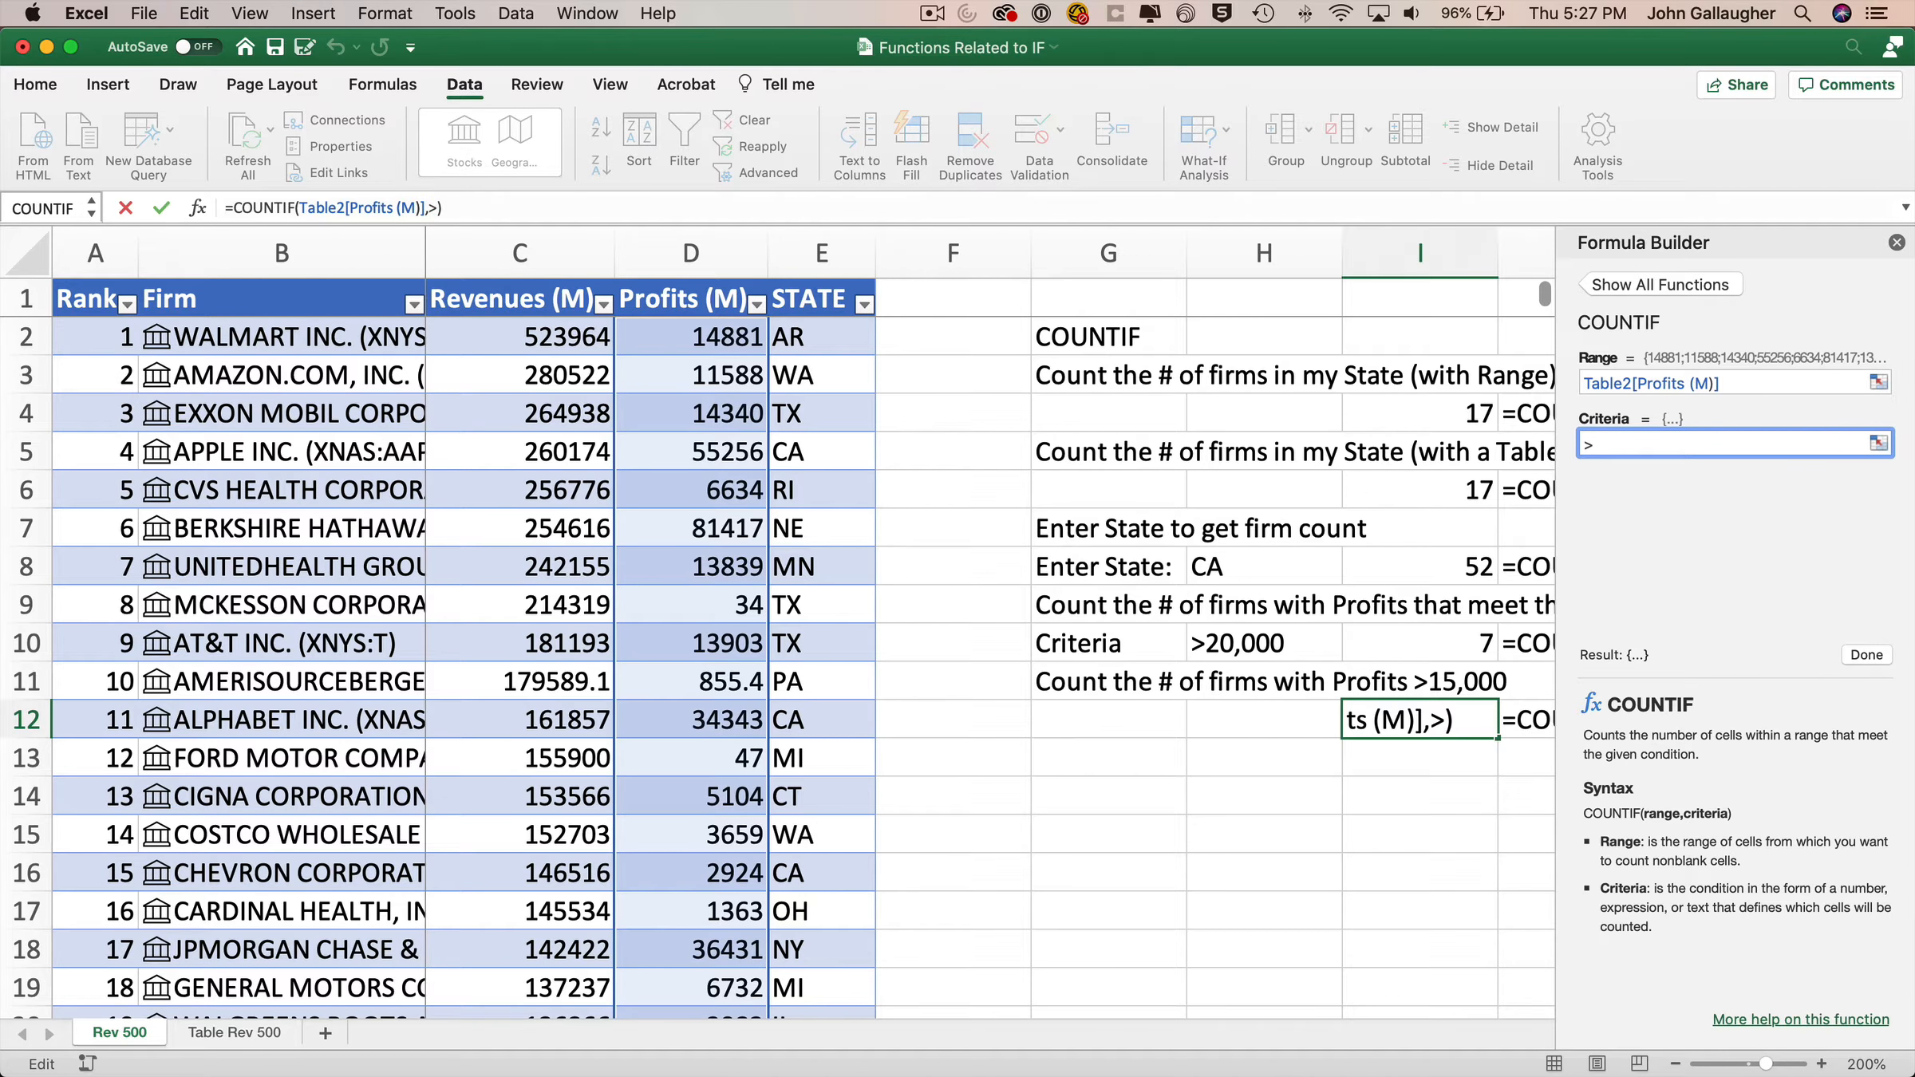
type("=15,000")
key("Tab")
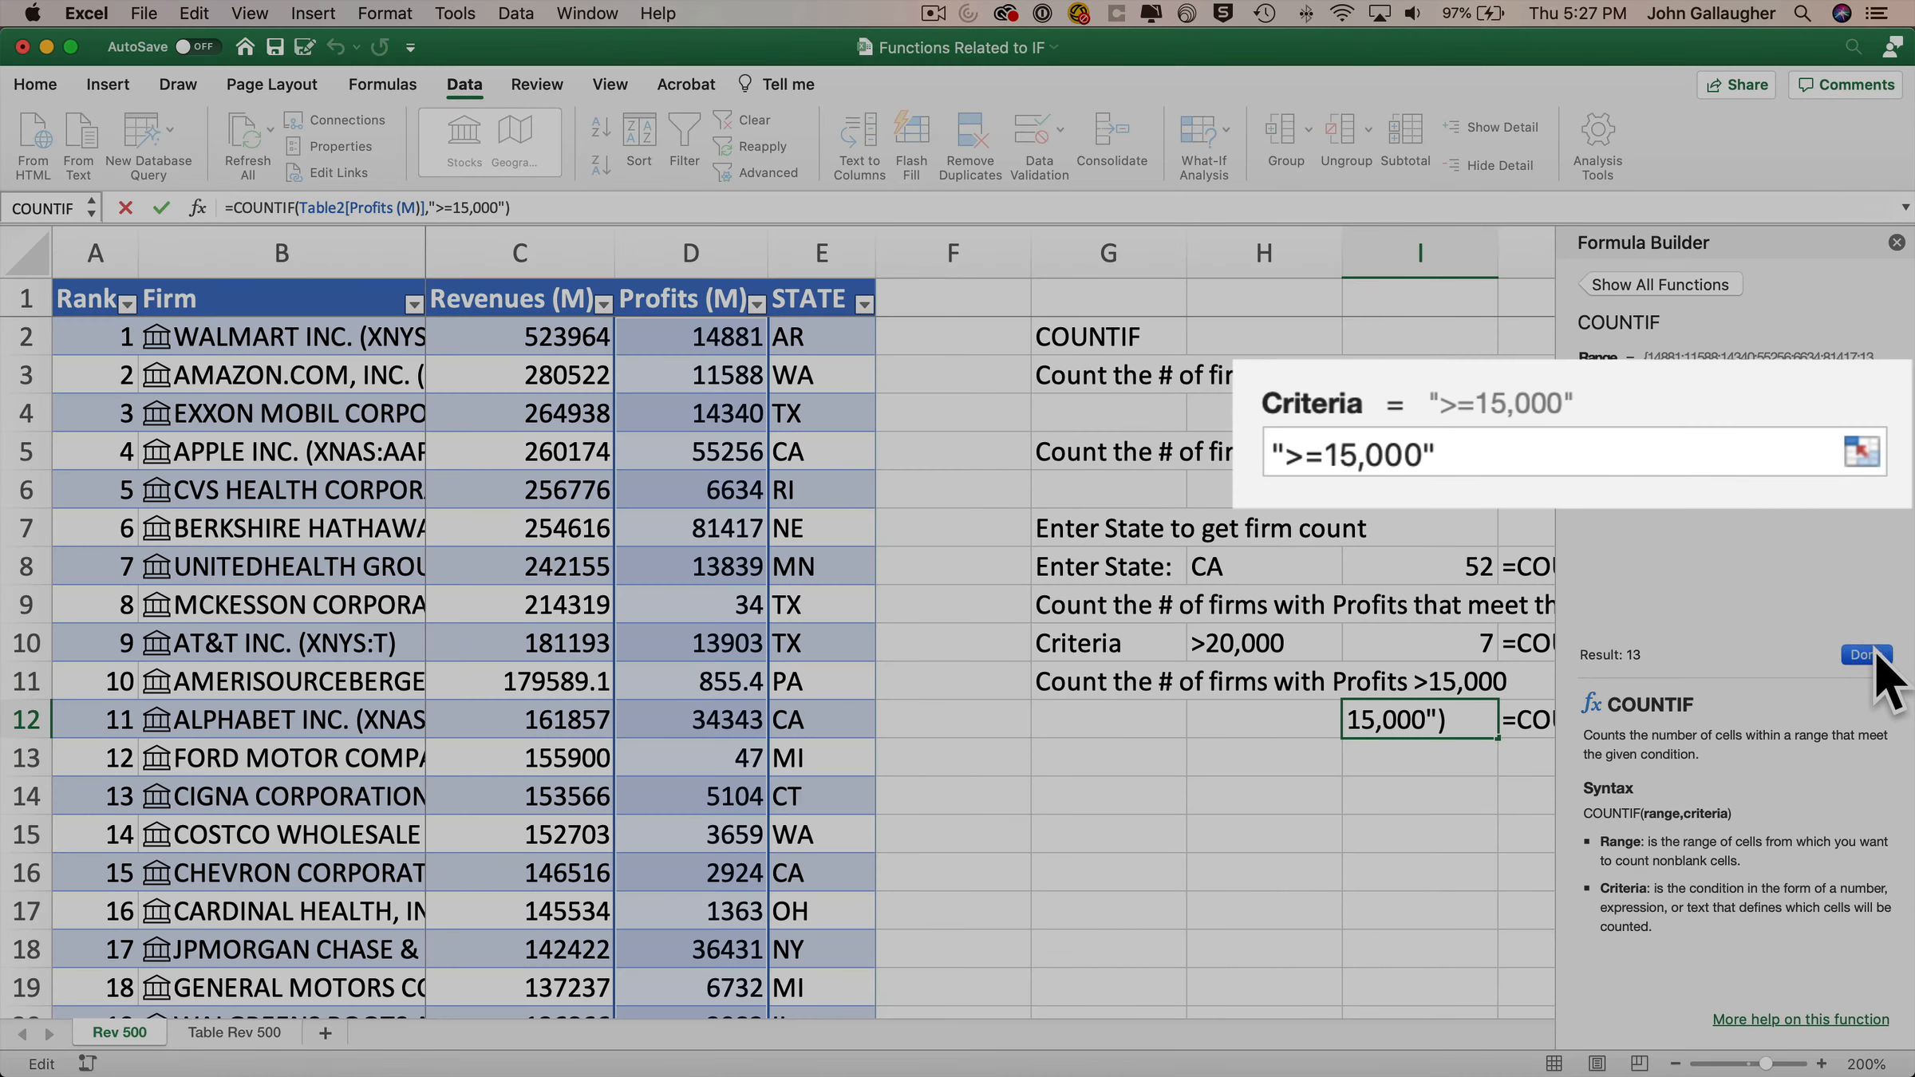
left_click(1866, 654)
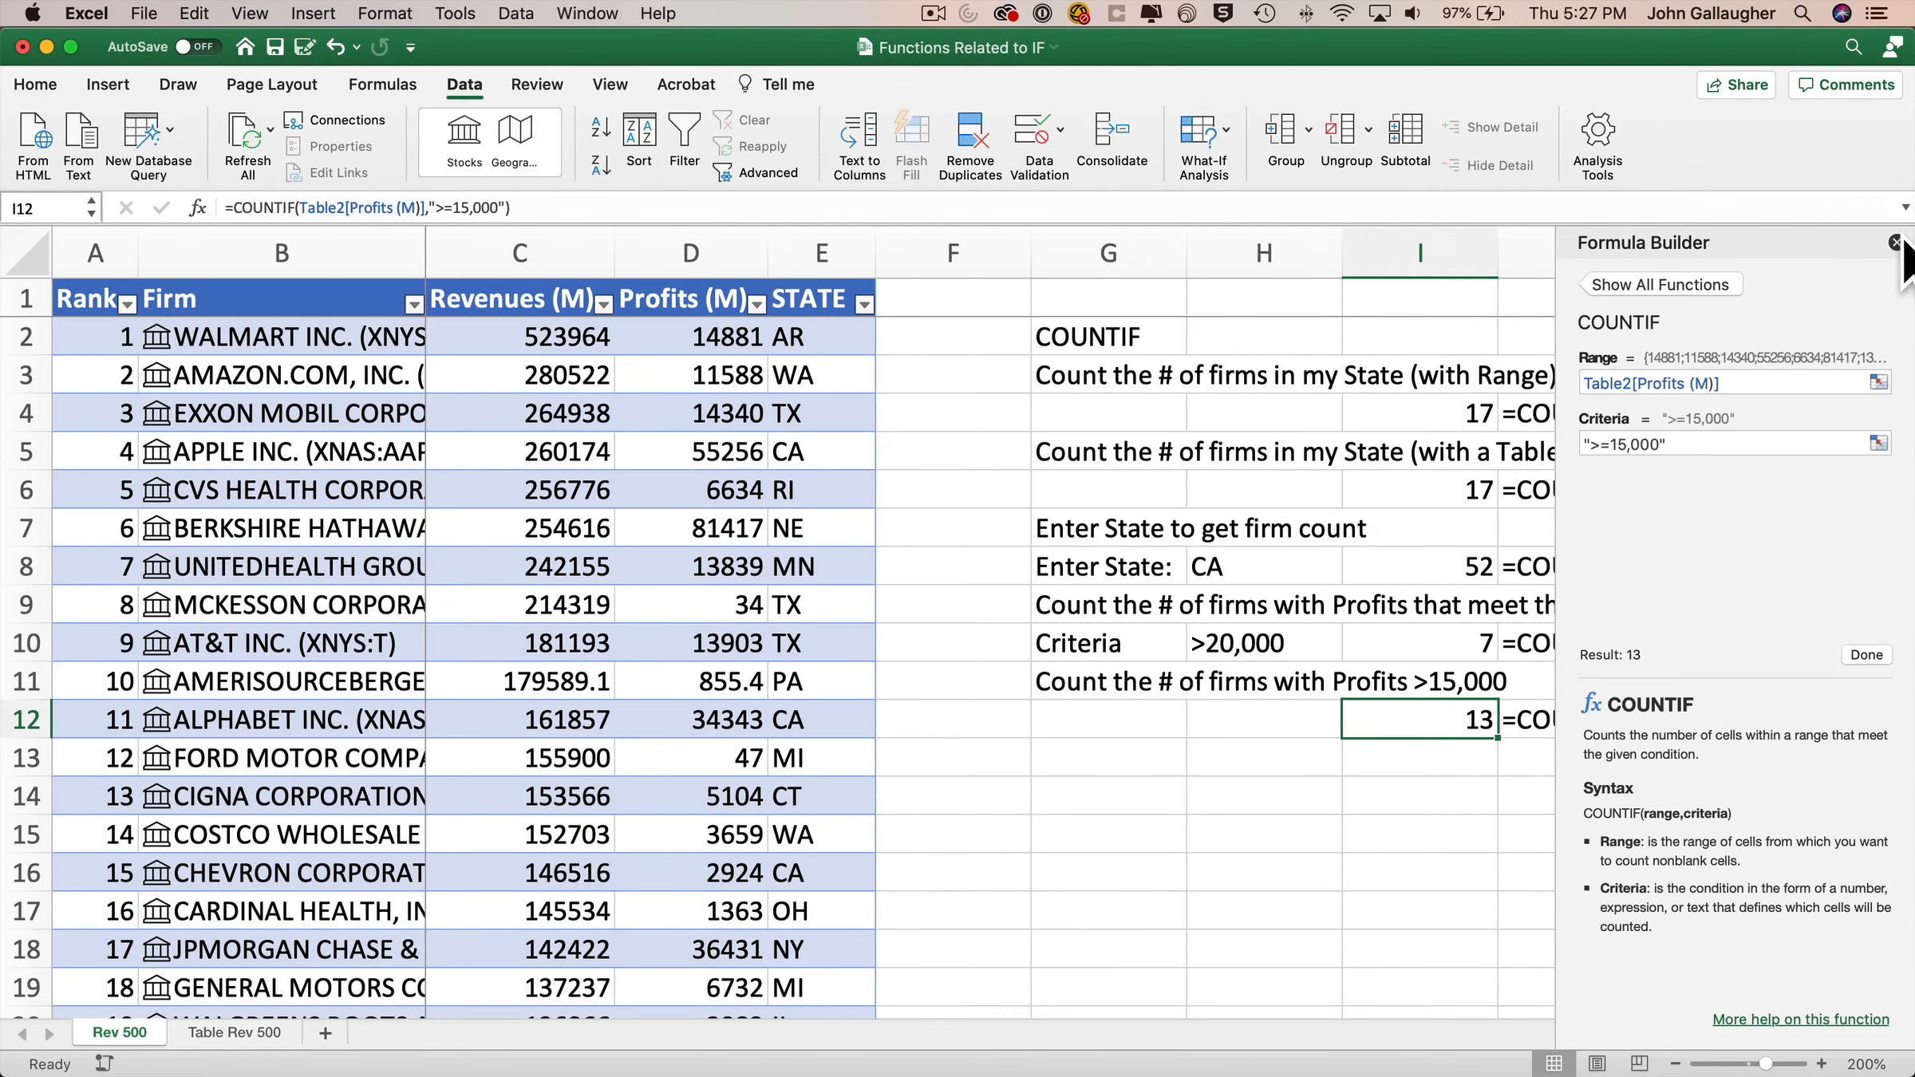
left_click(1896, 242)
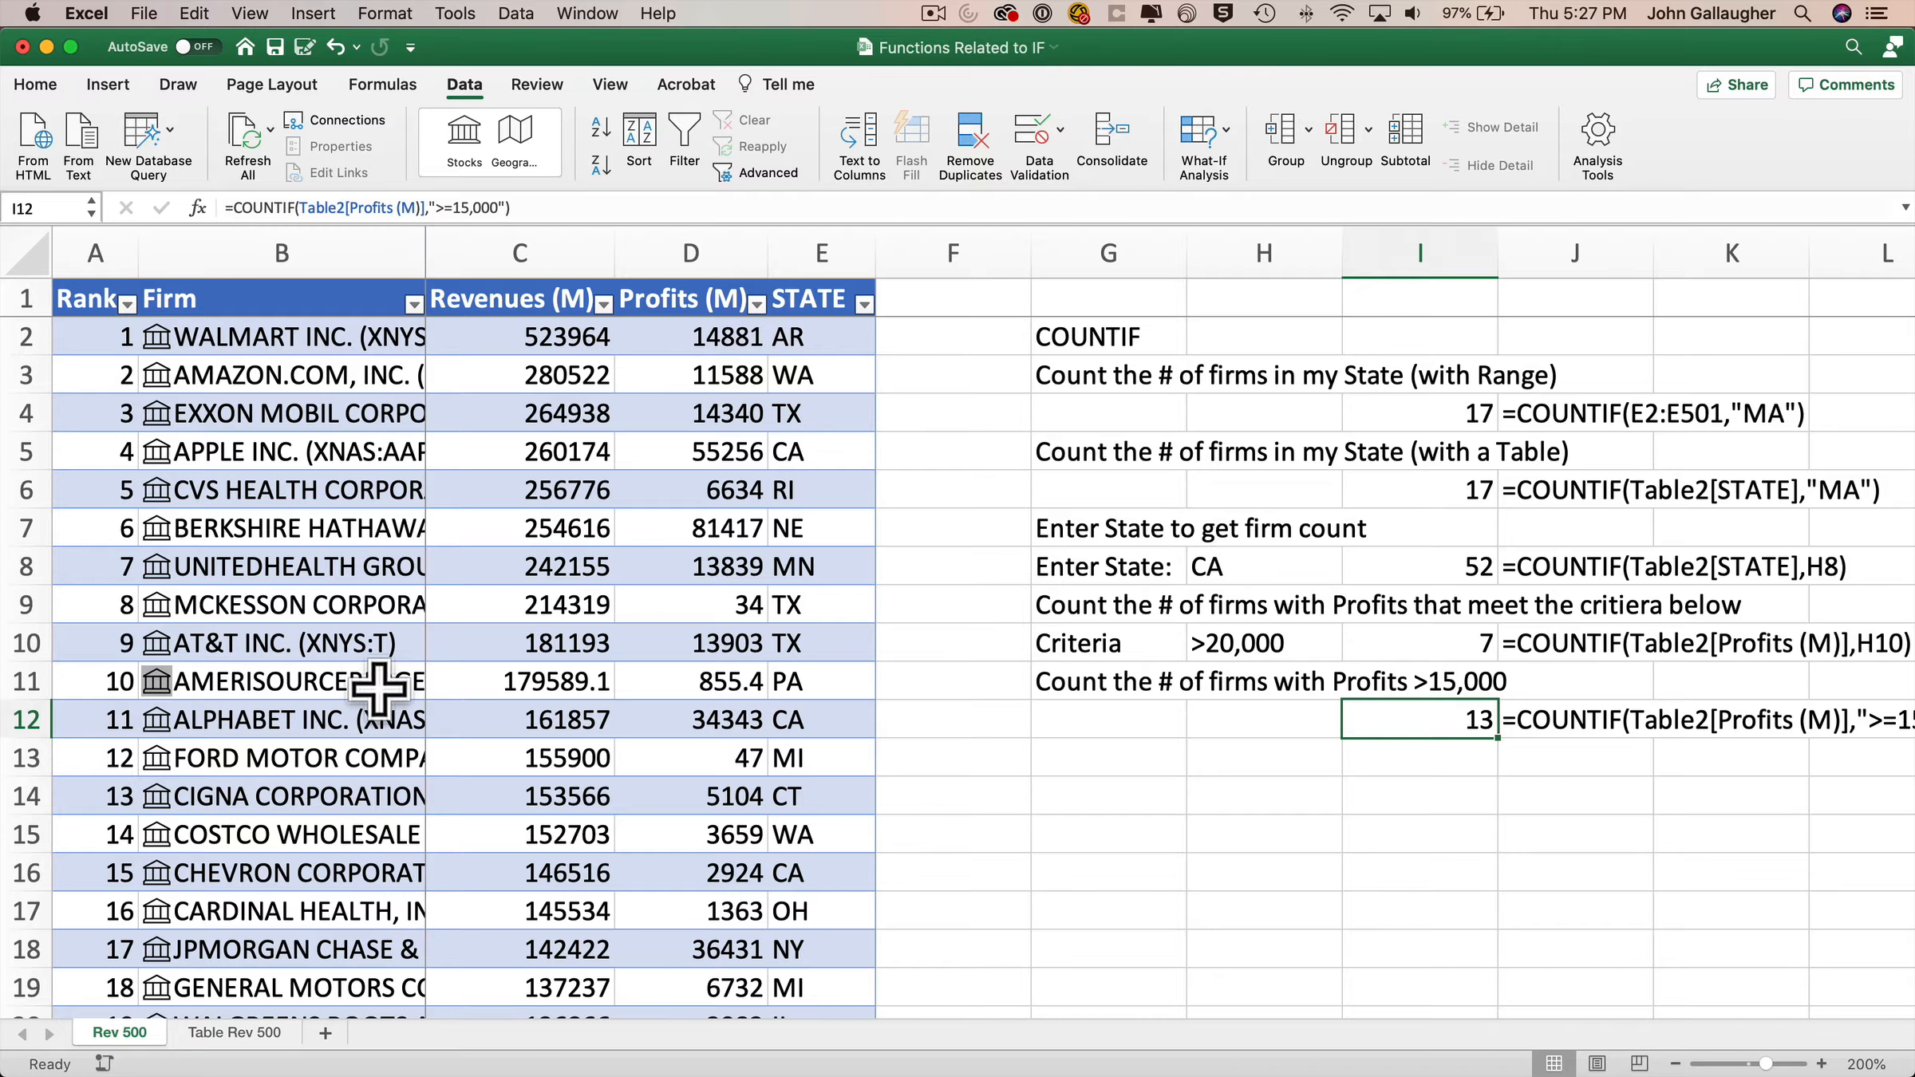
Step: On the Table Rev 500 sheet, filter Profits (M) to greater than or equal to 15000 and uncover the table's total
left_click(238, 1032)
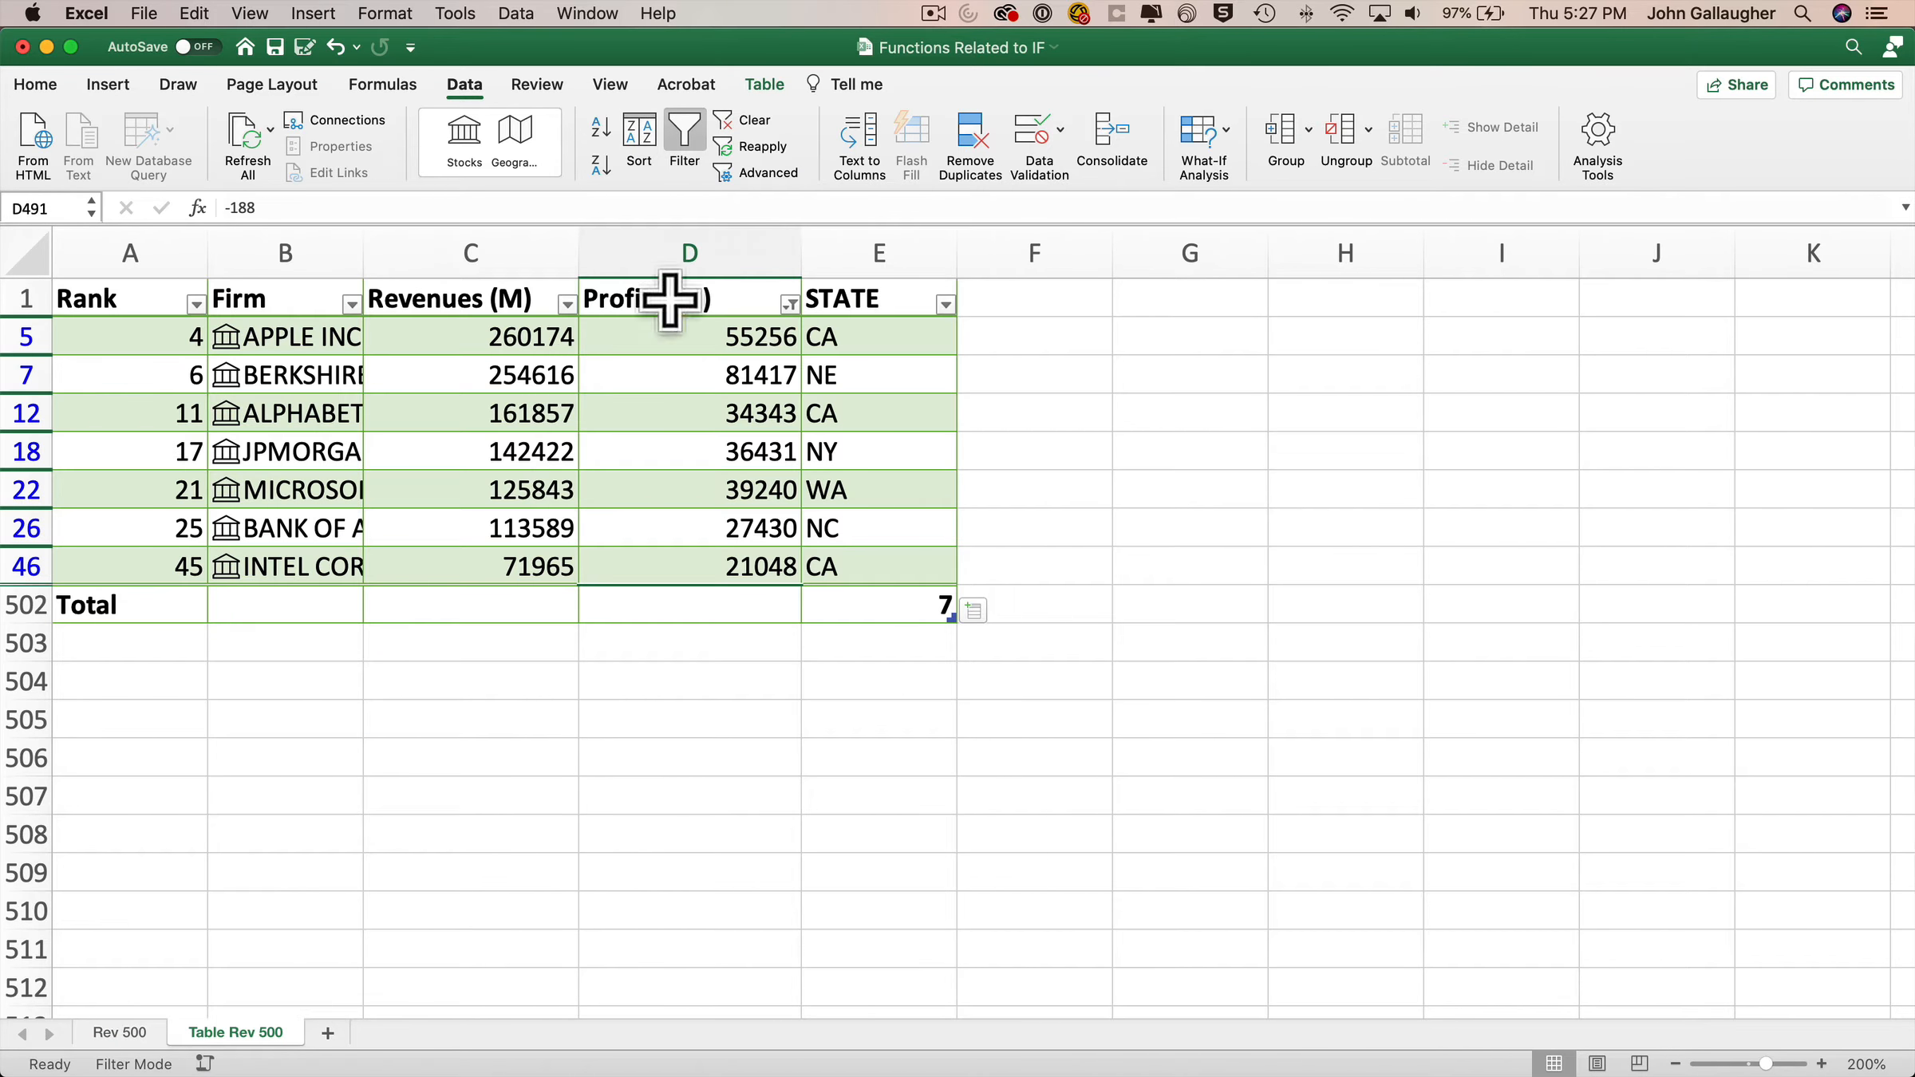
left_click(790, 304)
left_click(1007, 507)
left_click(910, 527)
type("15000")
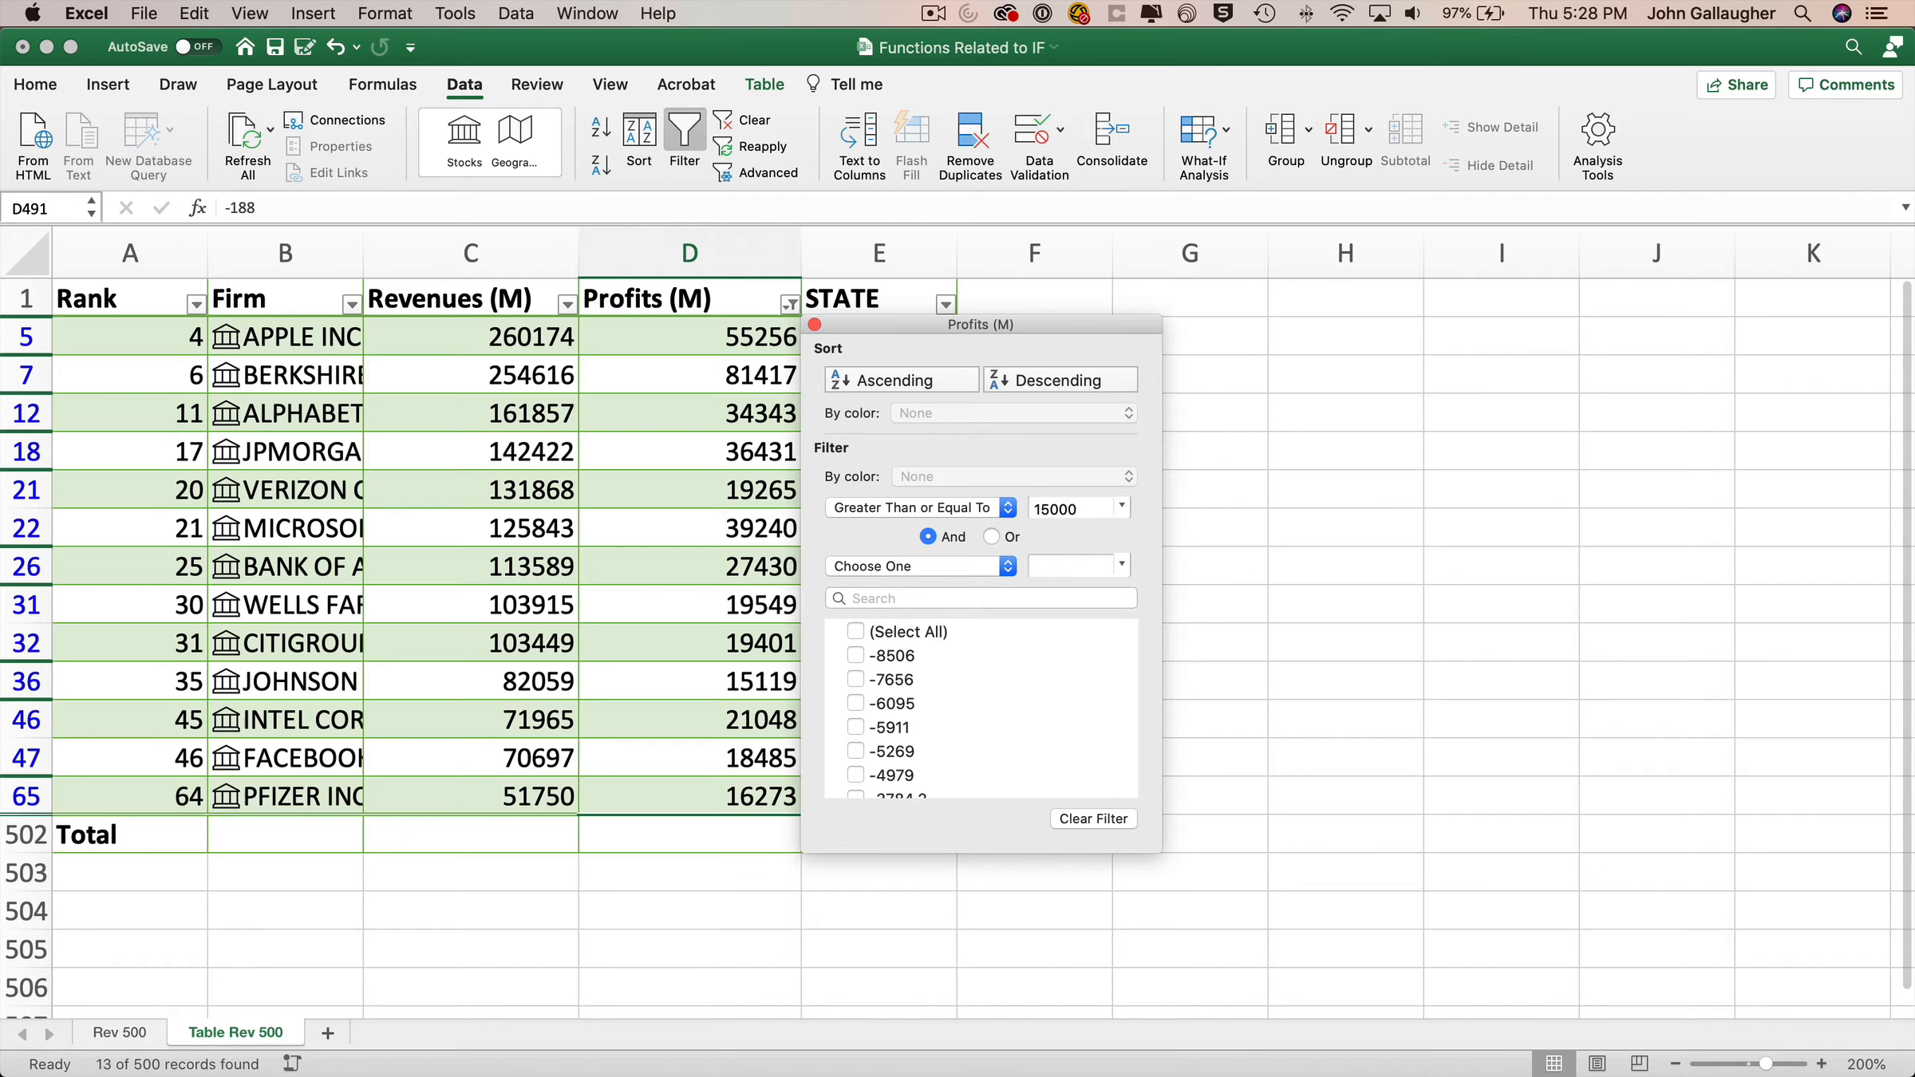
left_click_drag(1026, 334, 1355, 345)
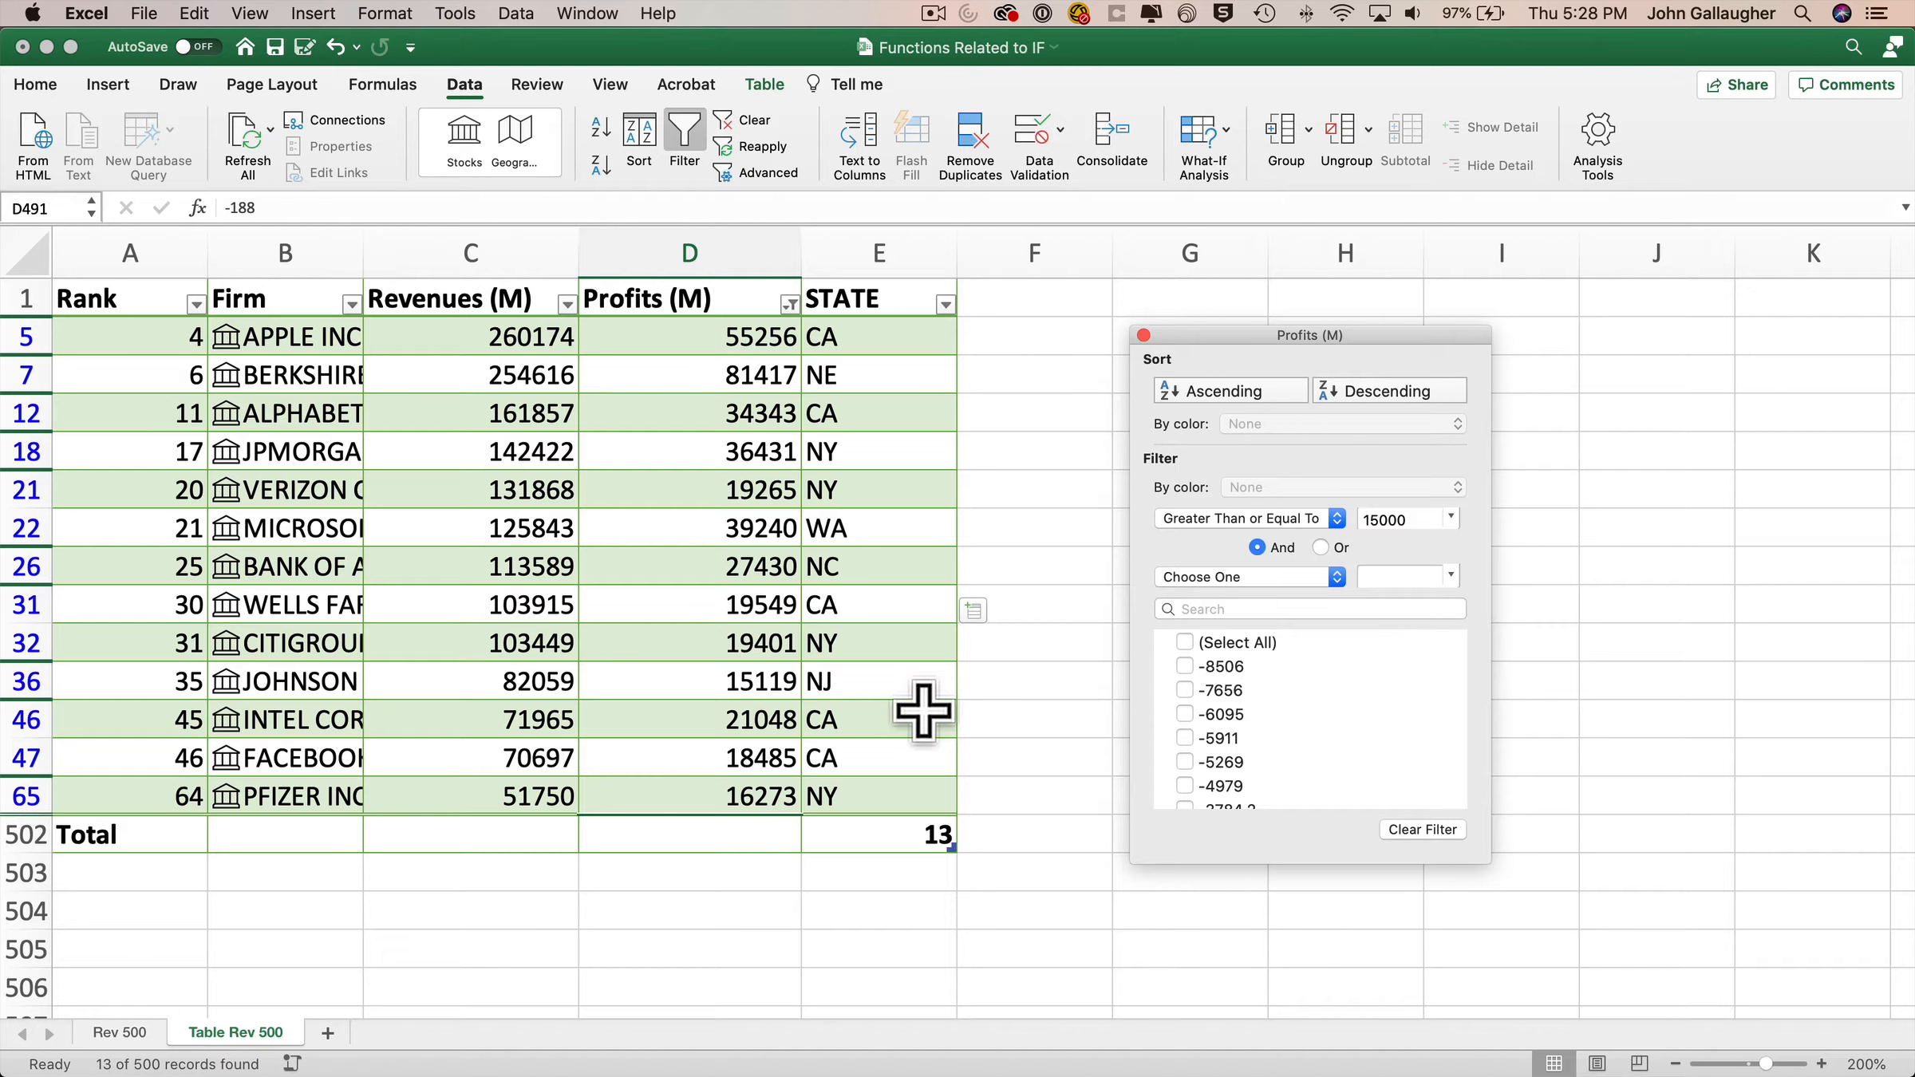
Step: Return to the Rev 500 sheet and narrow the empty column F so the full formula text in J12 fits on screen
left_click(127, 1037)
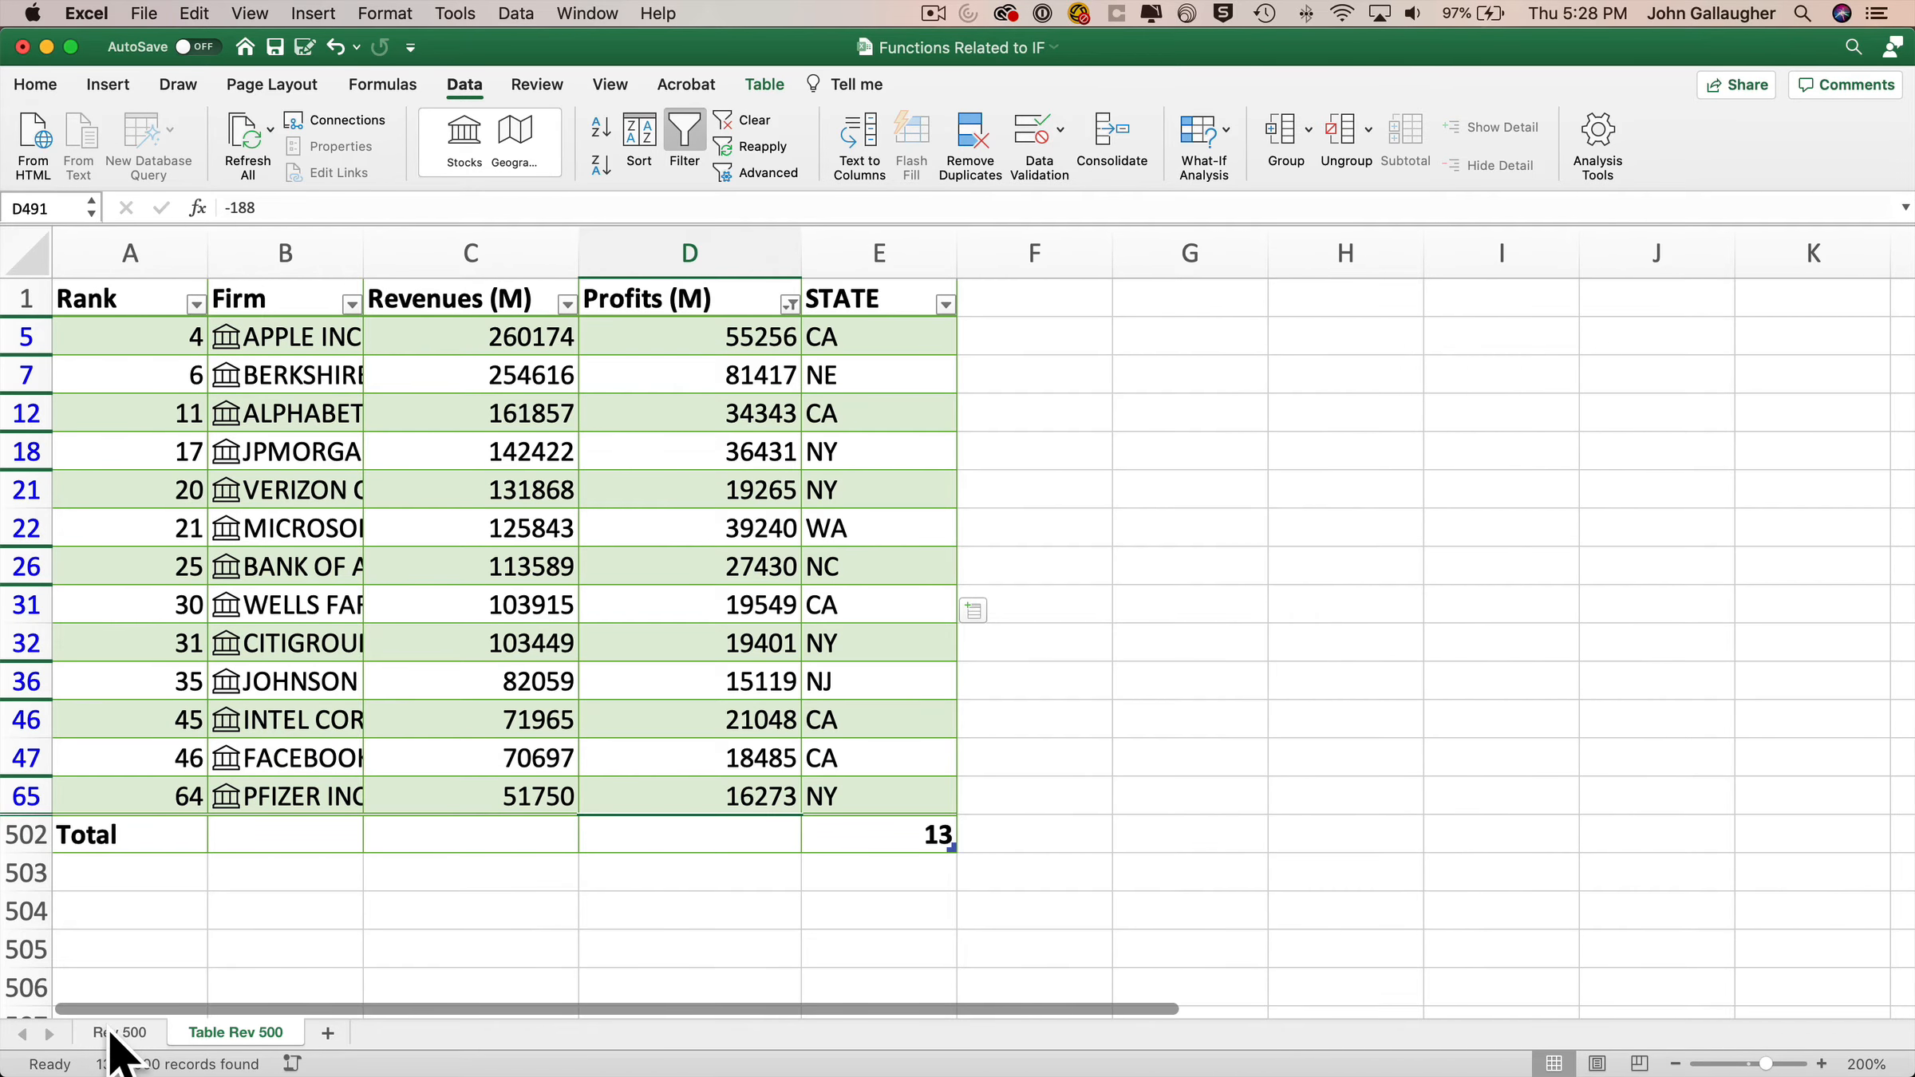
left_click(119, 1034)
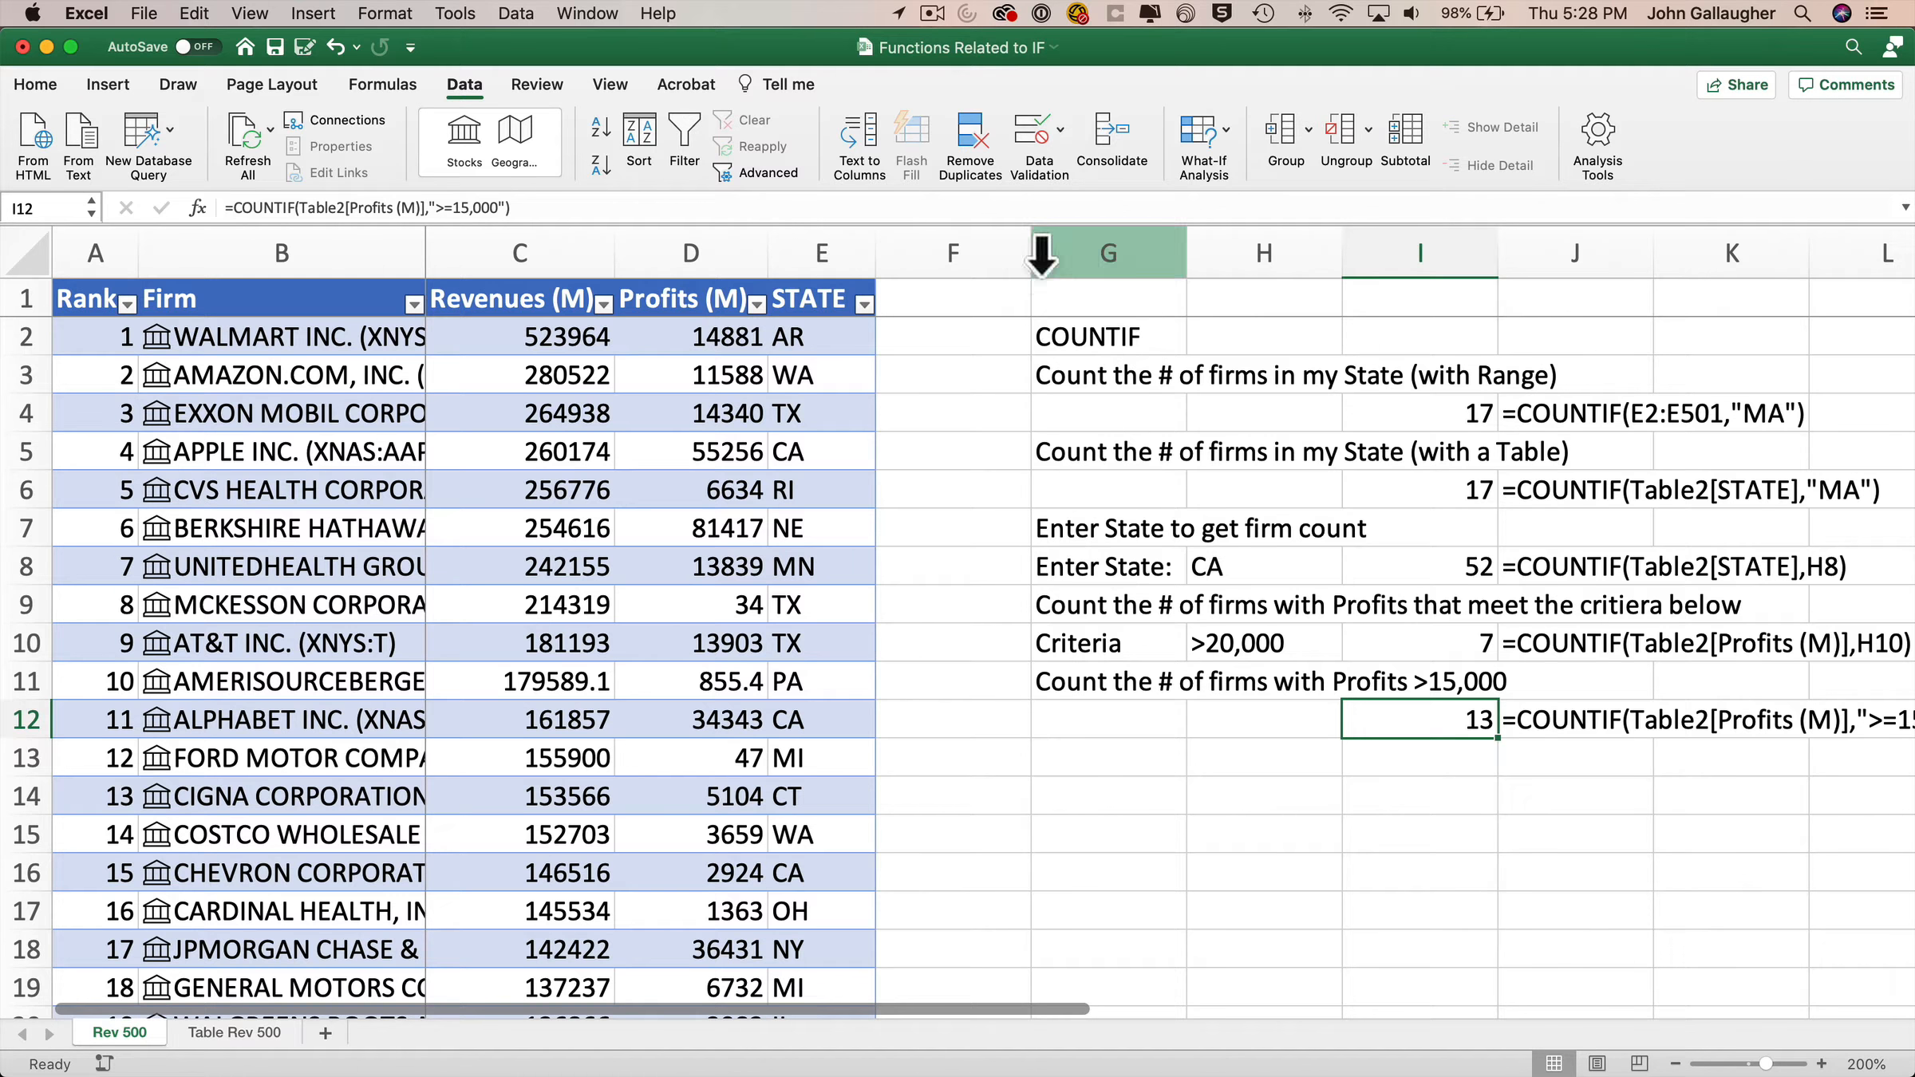
left_click_drag(1030, 254, 918, 254)
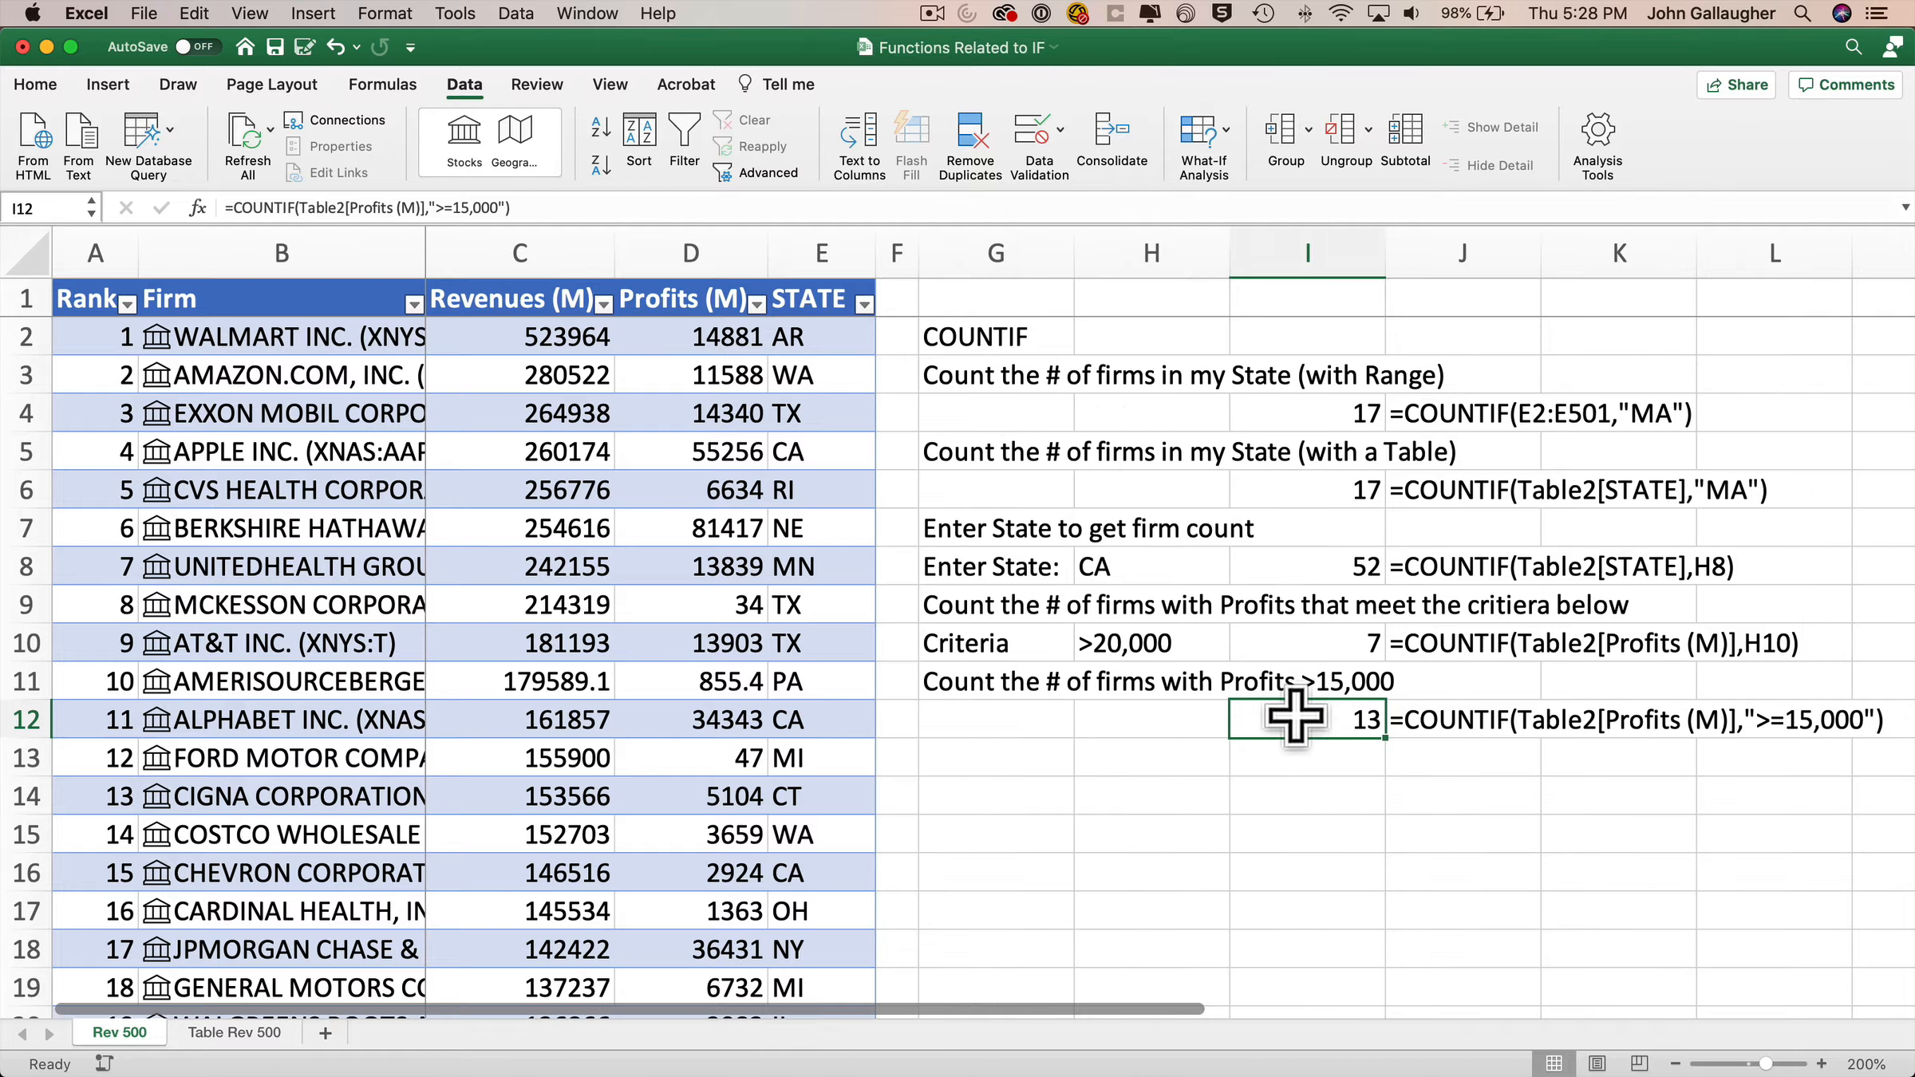
Step: Copy the label in G11 to G13 and change it to "Count the # of firms with Profits > value below"
left_click(966, 686)
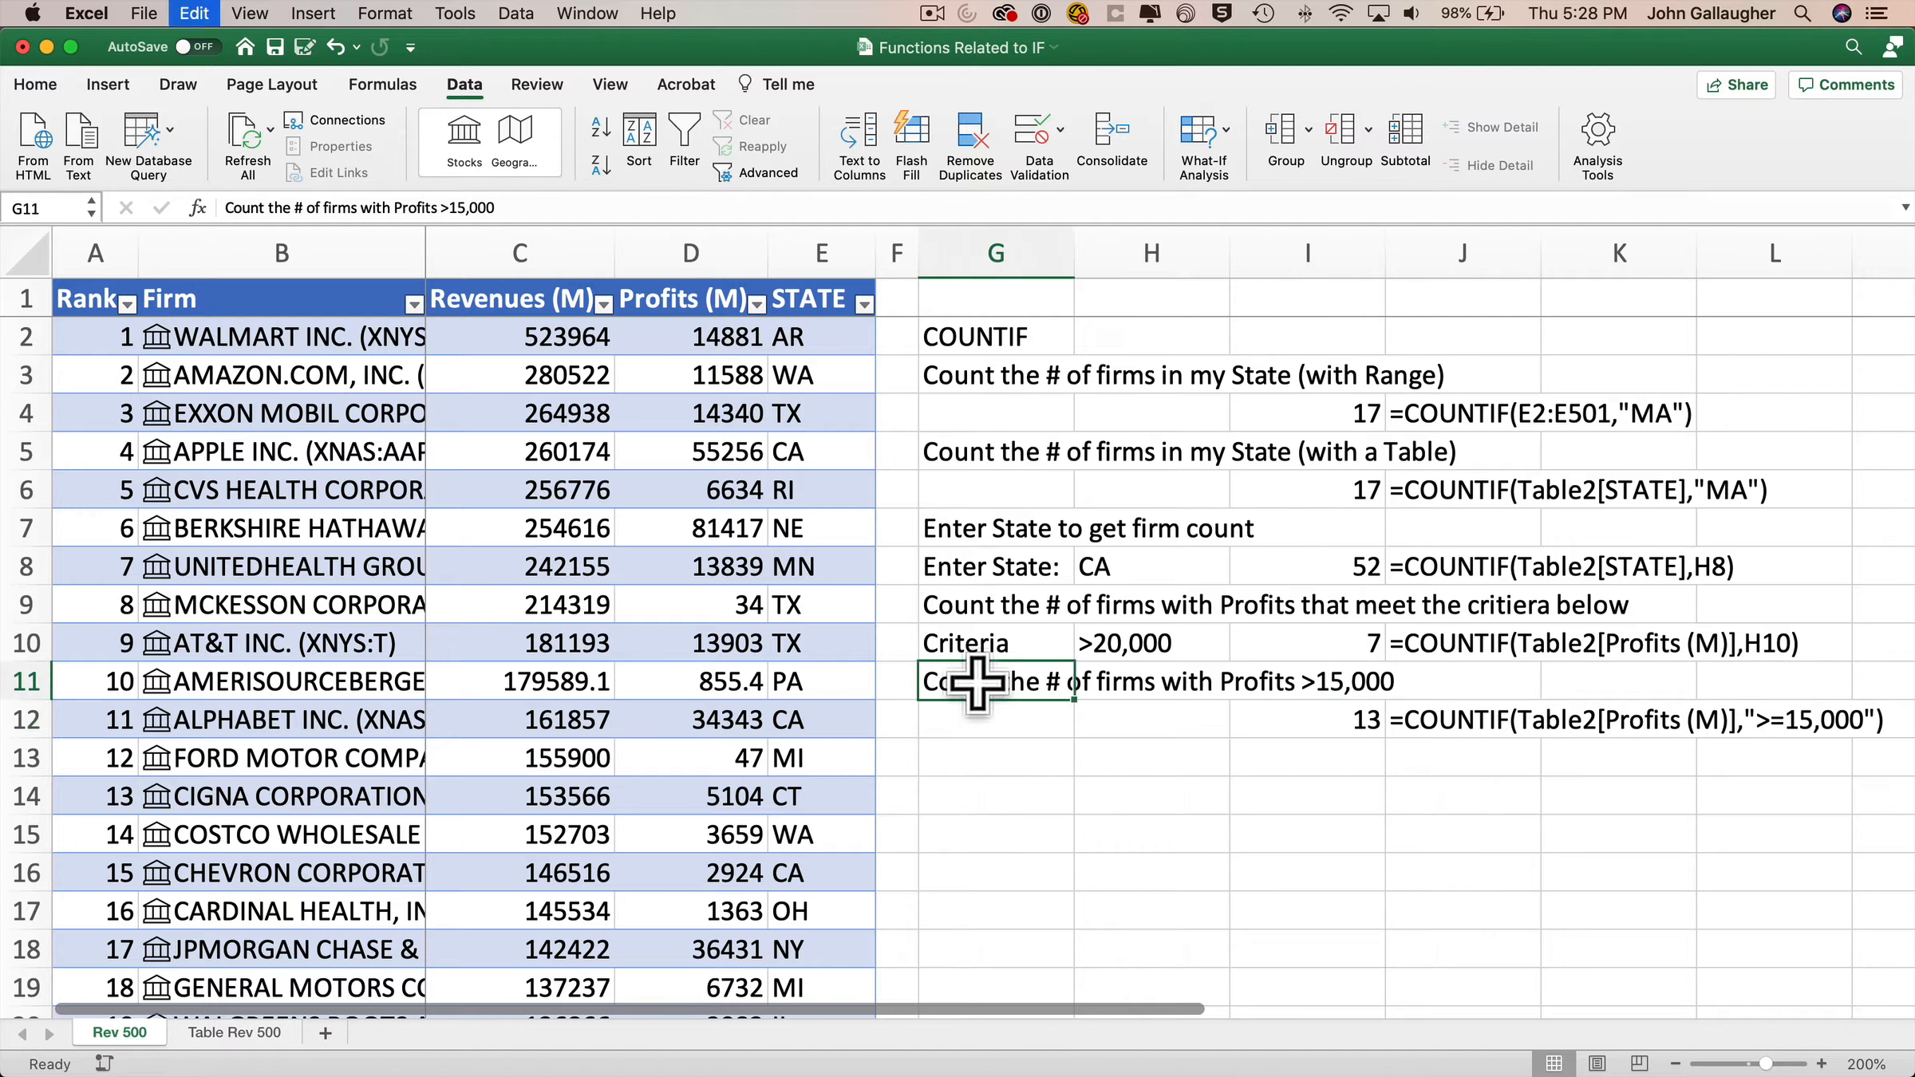
key("super+c")
left_click(981, 750)
key("super+v")
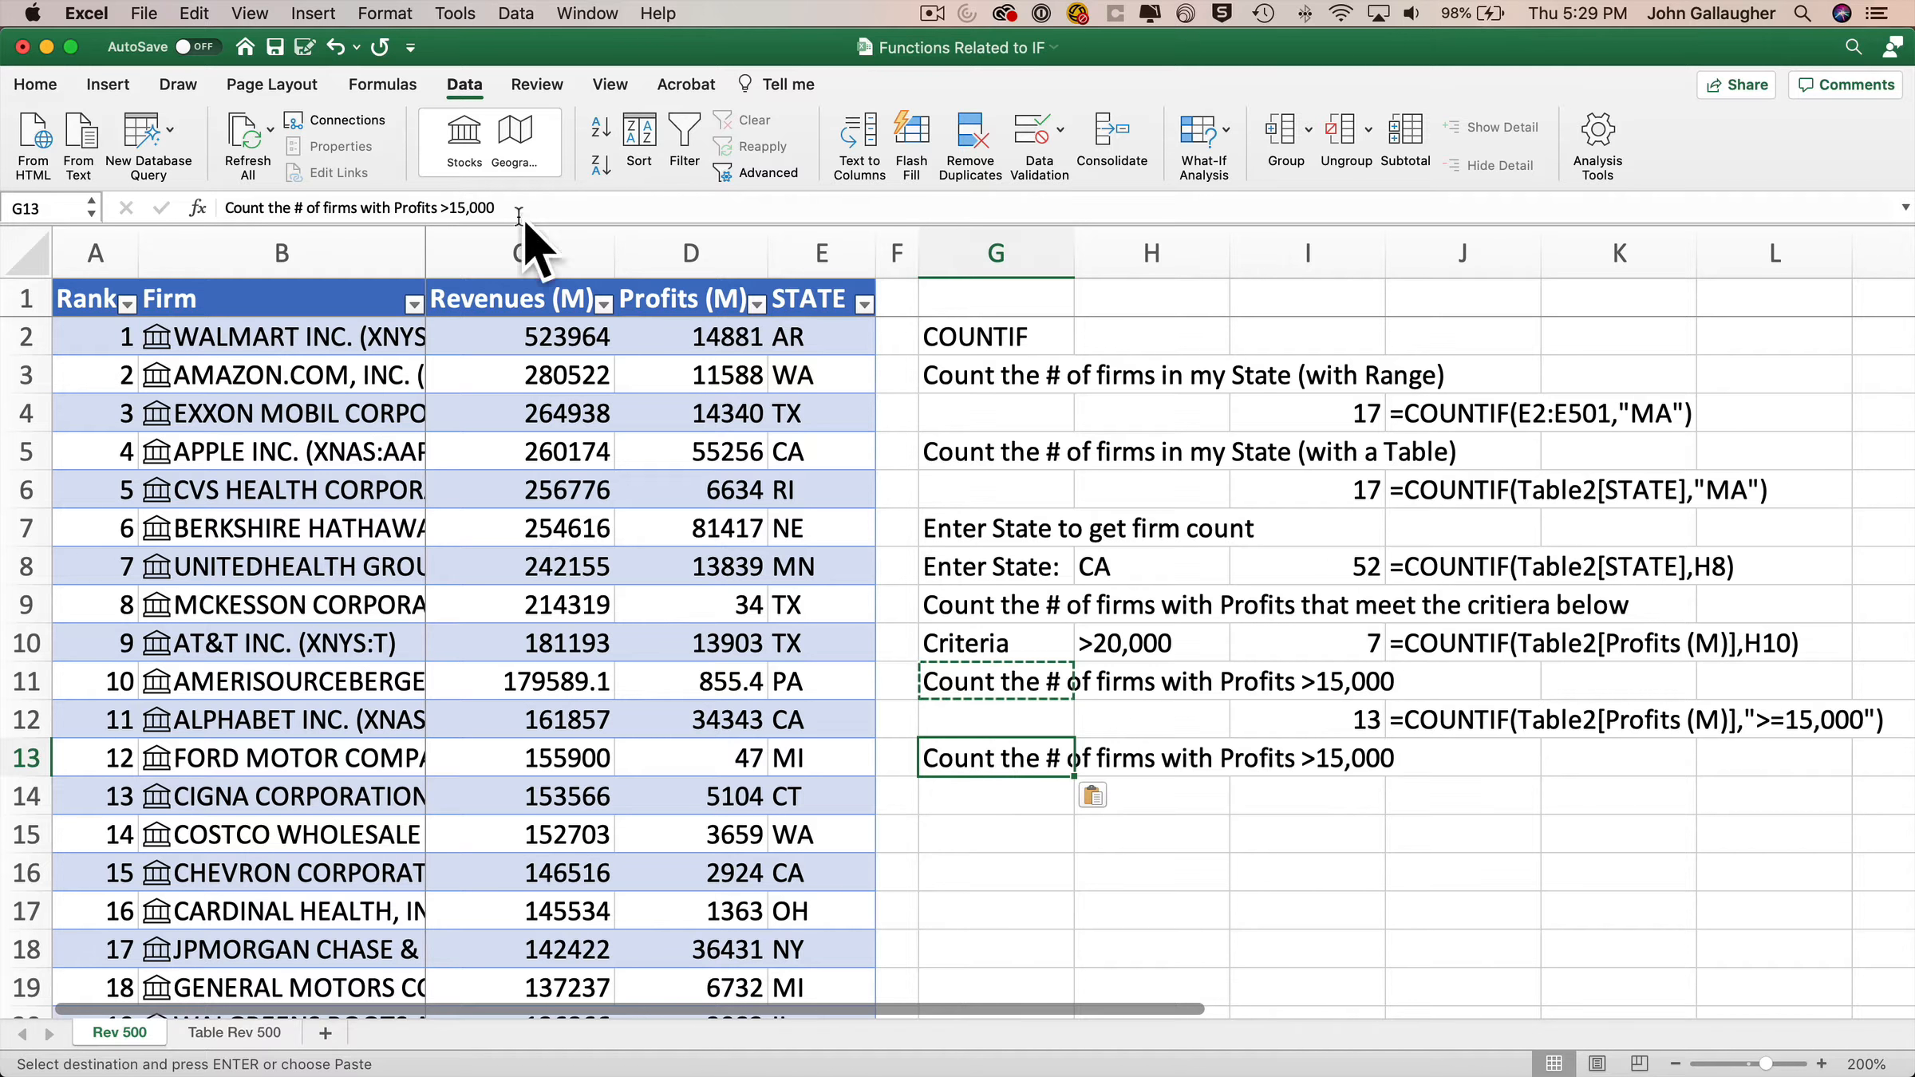
left_click(486, 210)
key("BackSpace")
key("BackSpace")
key("BackSpace")
key("BackSpace")
key("BackSpace")
key("BackSpace")
key("BackSpace")
type("> value below")
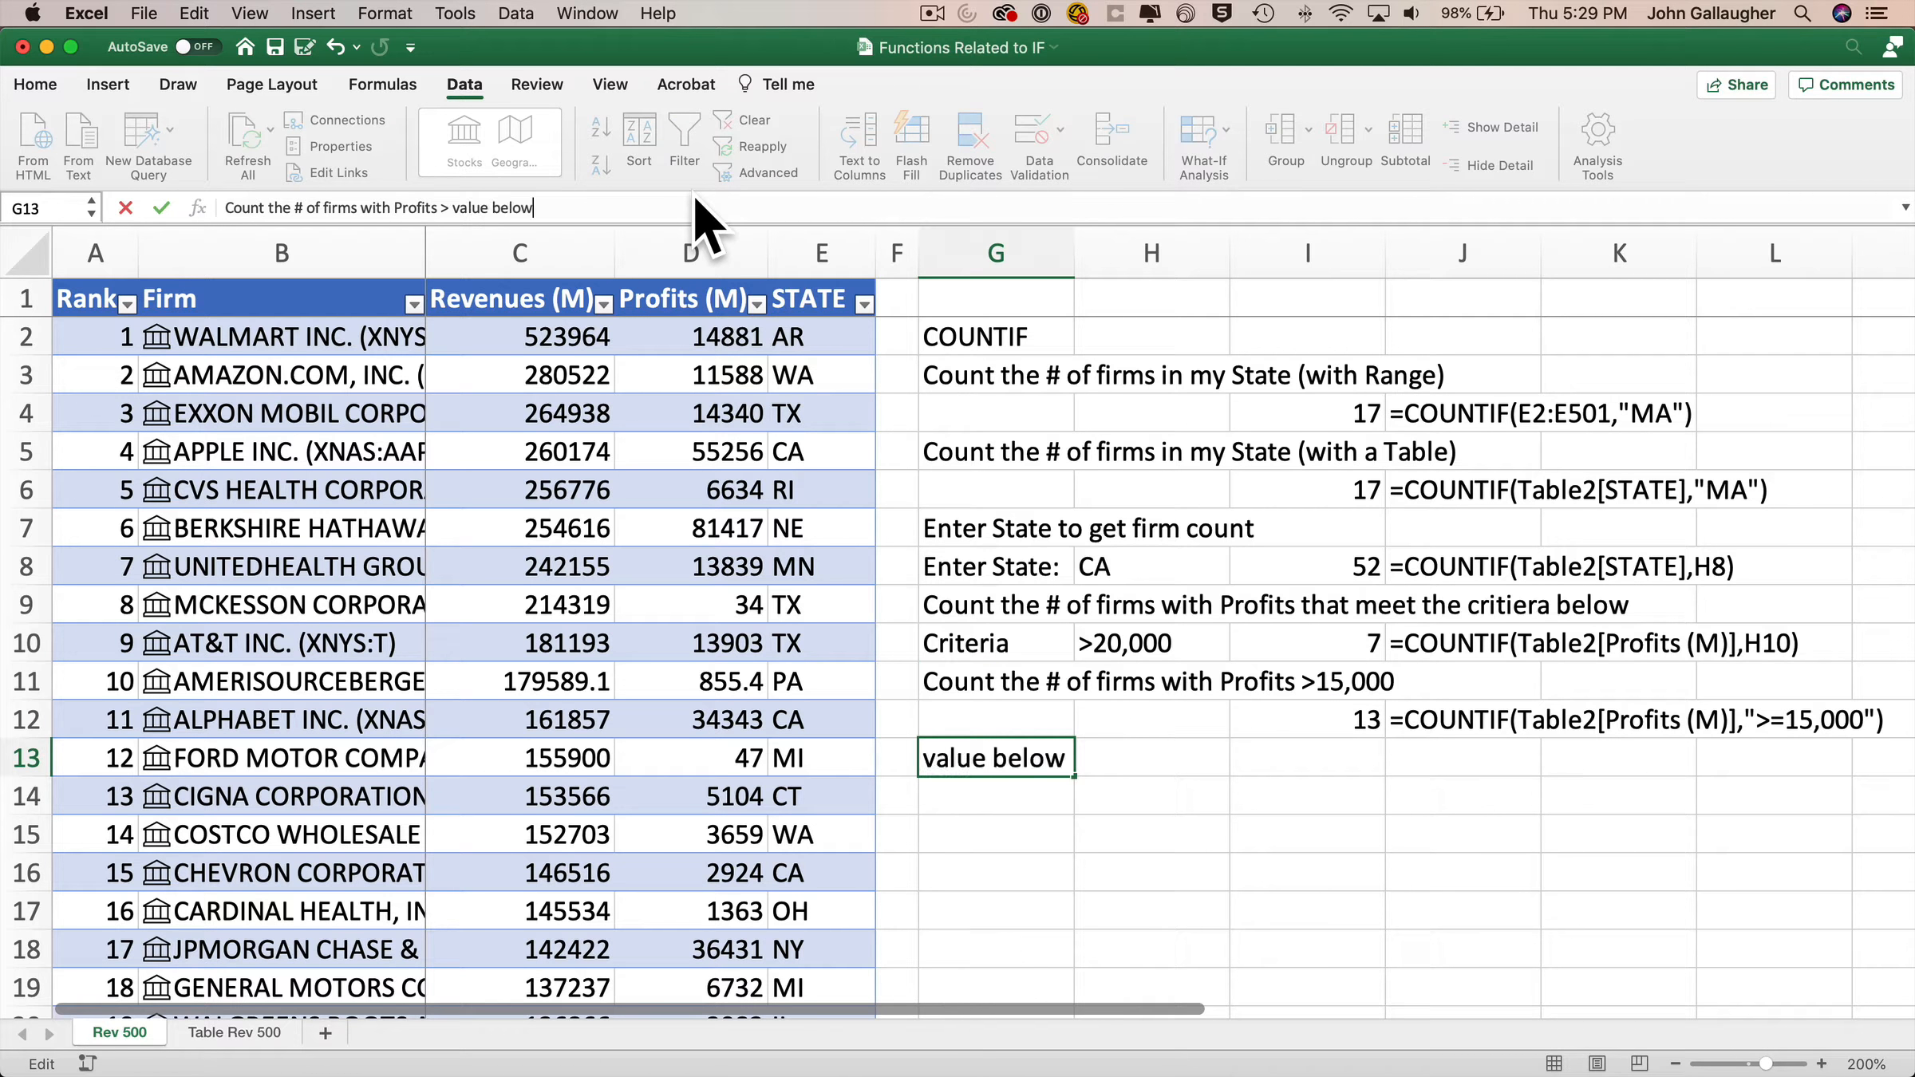
key("Return")
Step: Enter the label "Profits >:" in G14, leaving H14 empty for the input value
type("Profits >:")
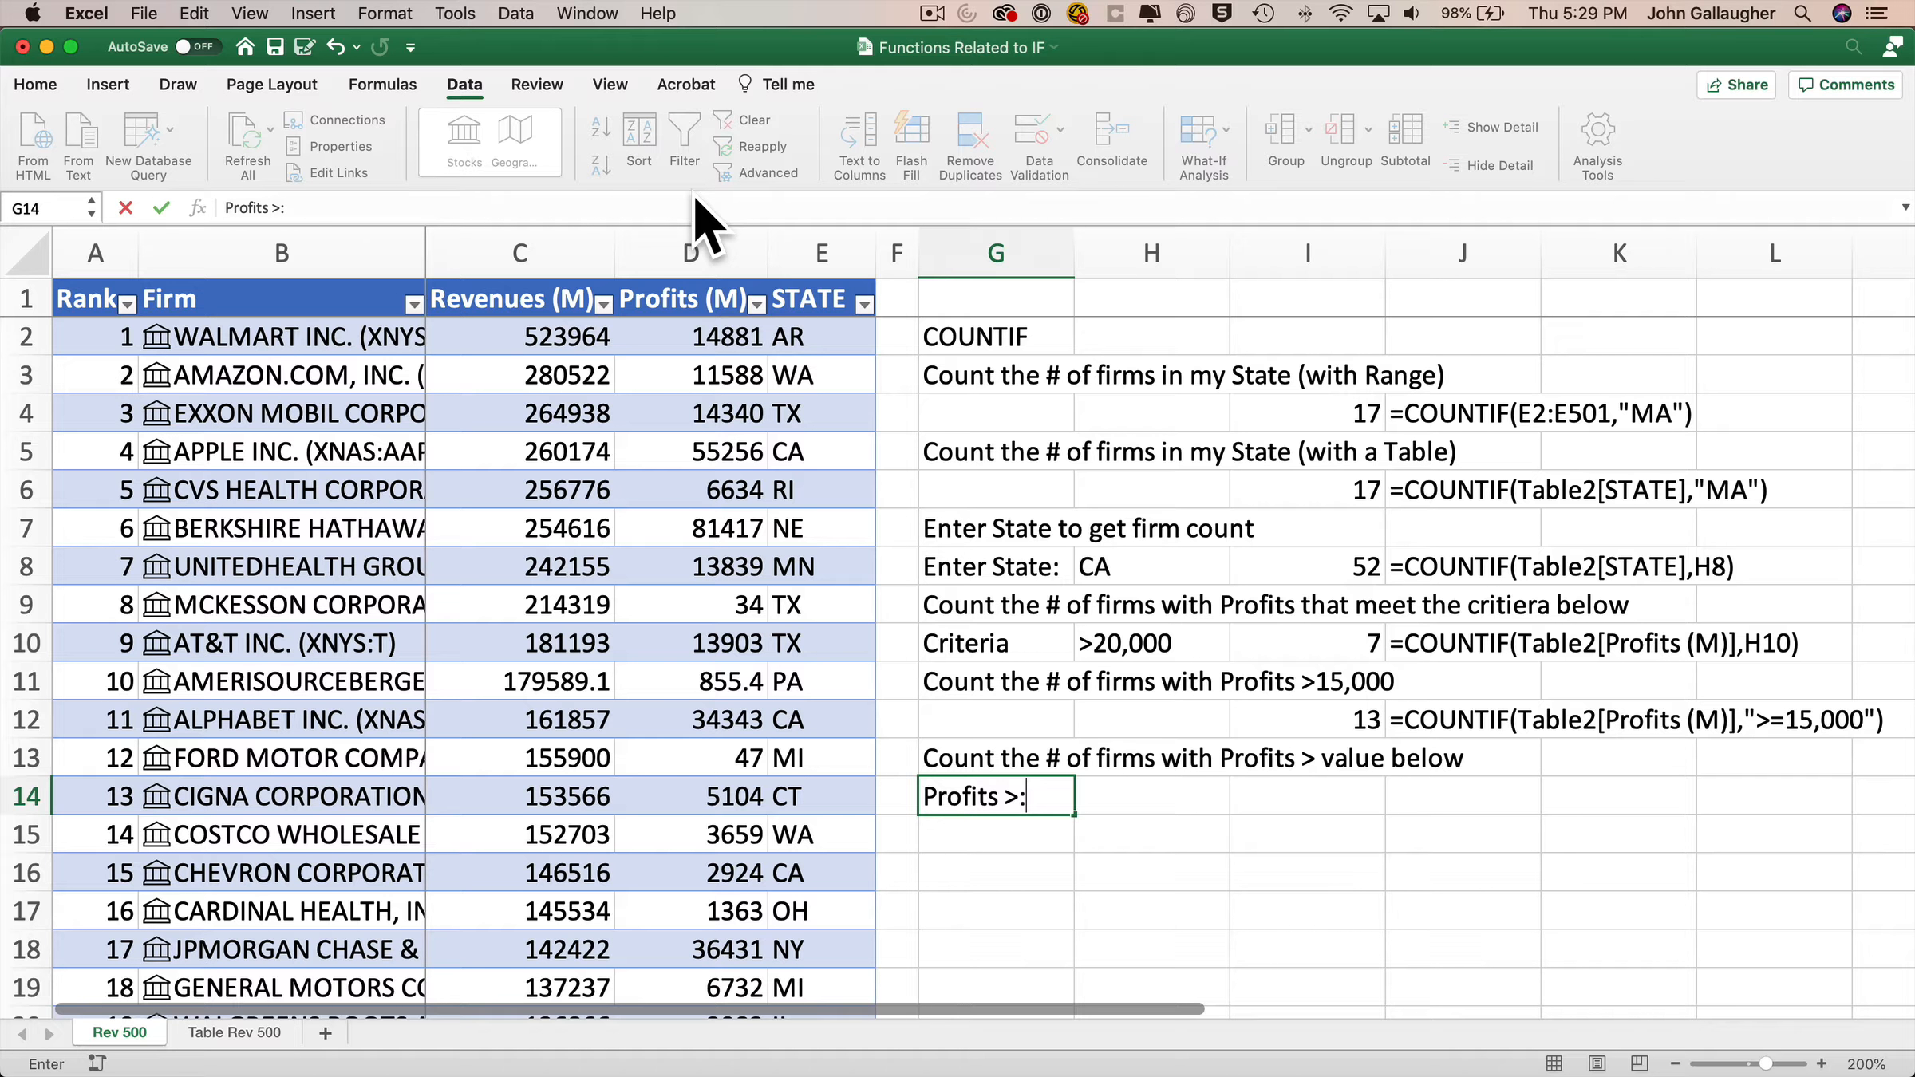
key("Tab")
key("Tab")
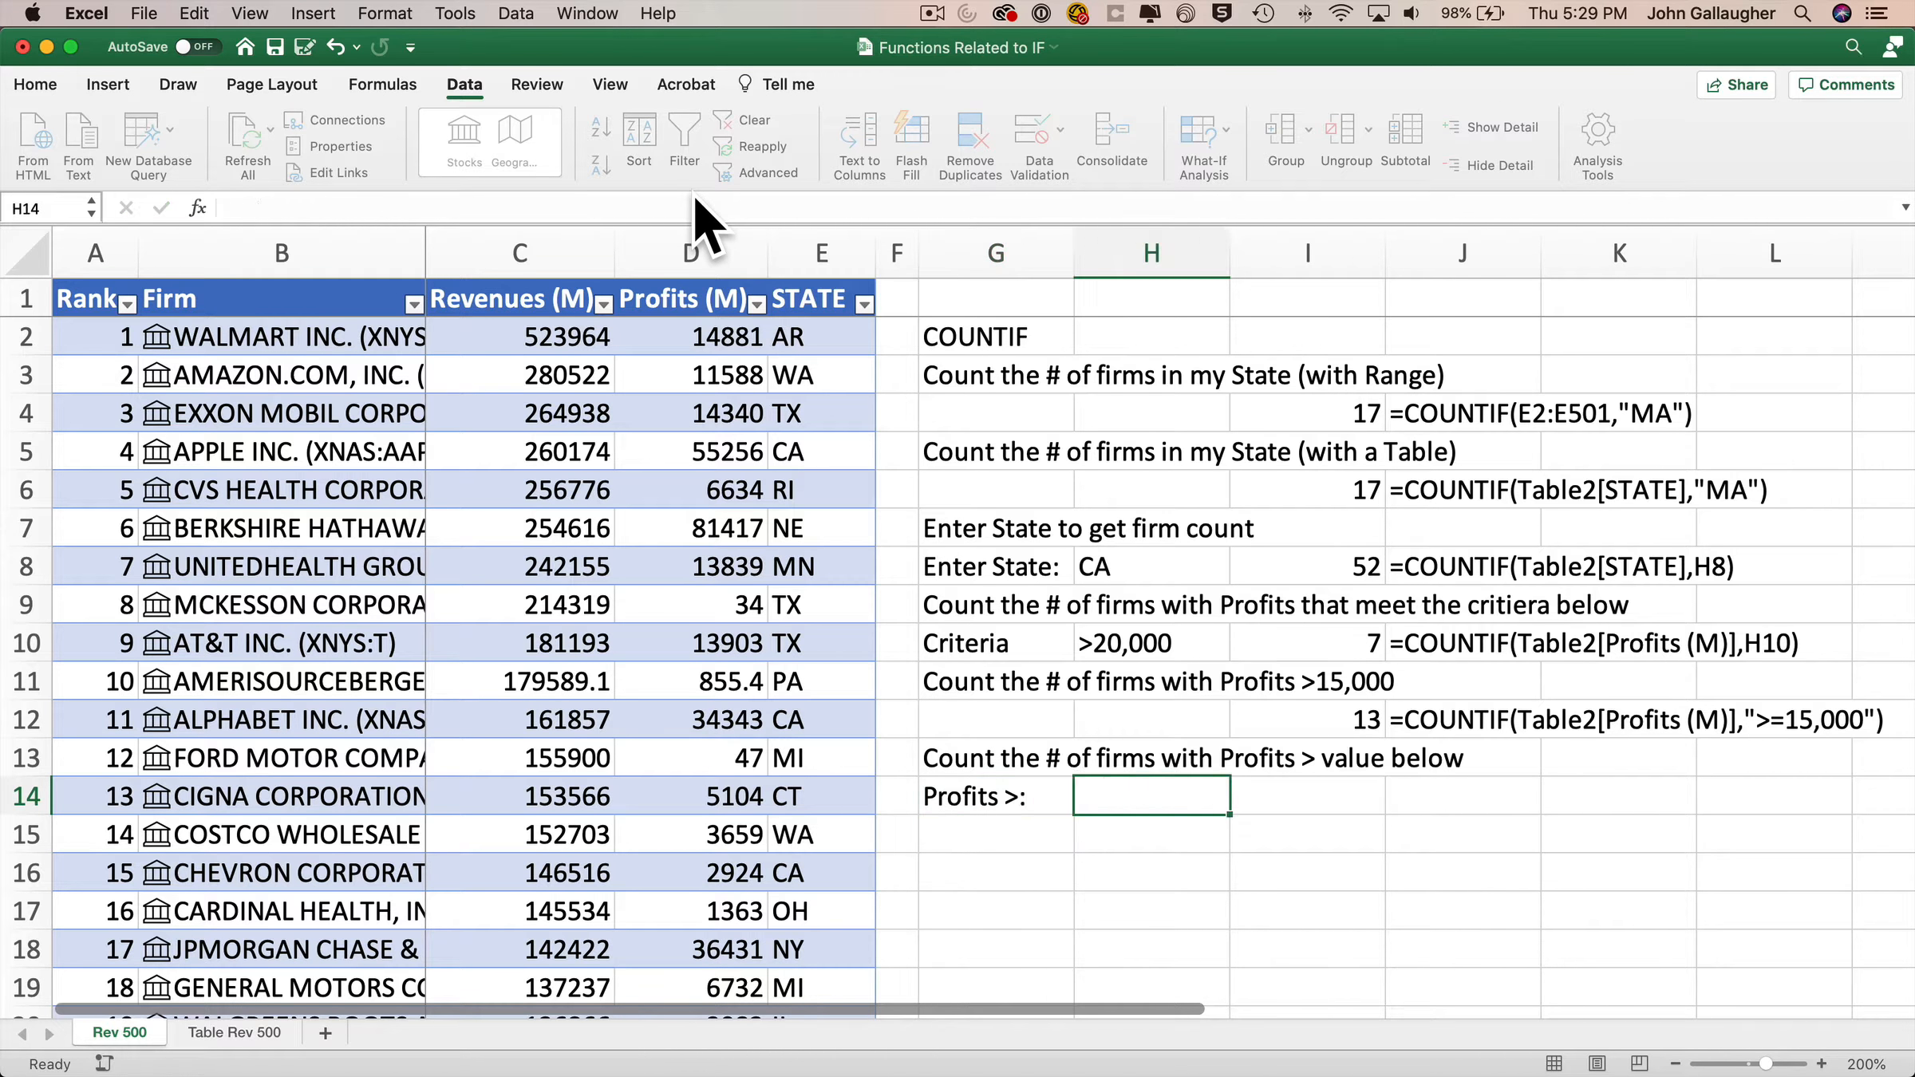
Step: Copy the COUNTIF formula and its formula text from I12:J12 to I14:J14
left_click(1348, 714)
key("cmd+c")
left_click(1344, 786)
key("super+v")
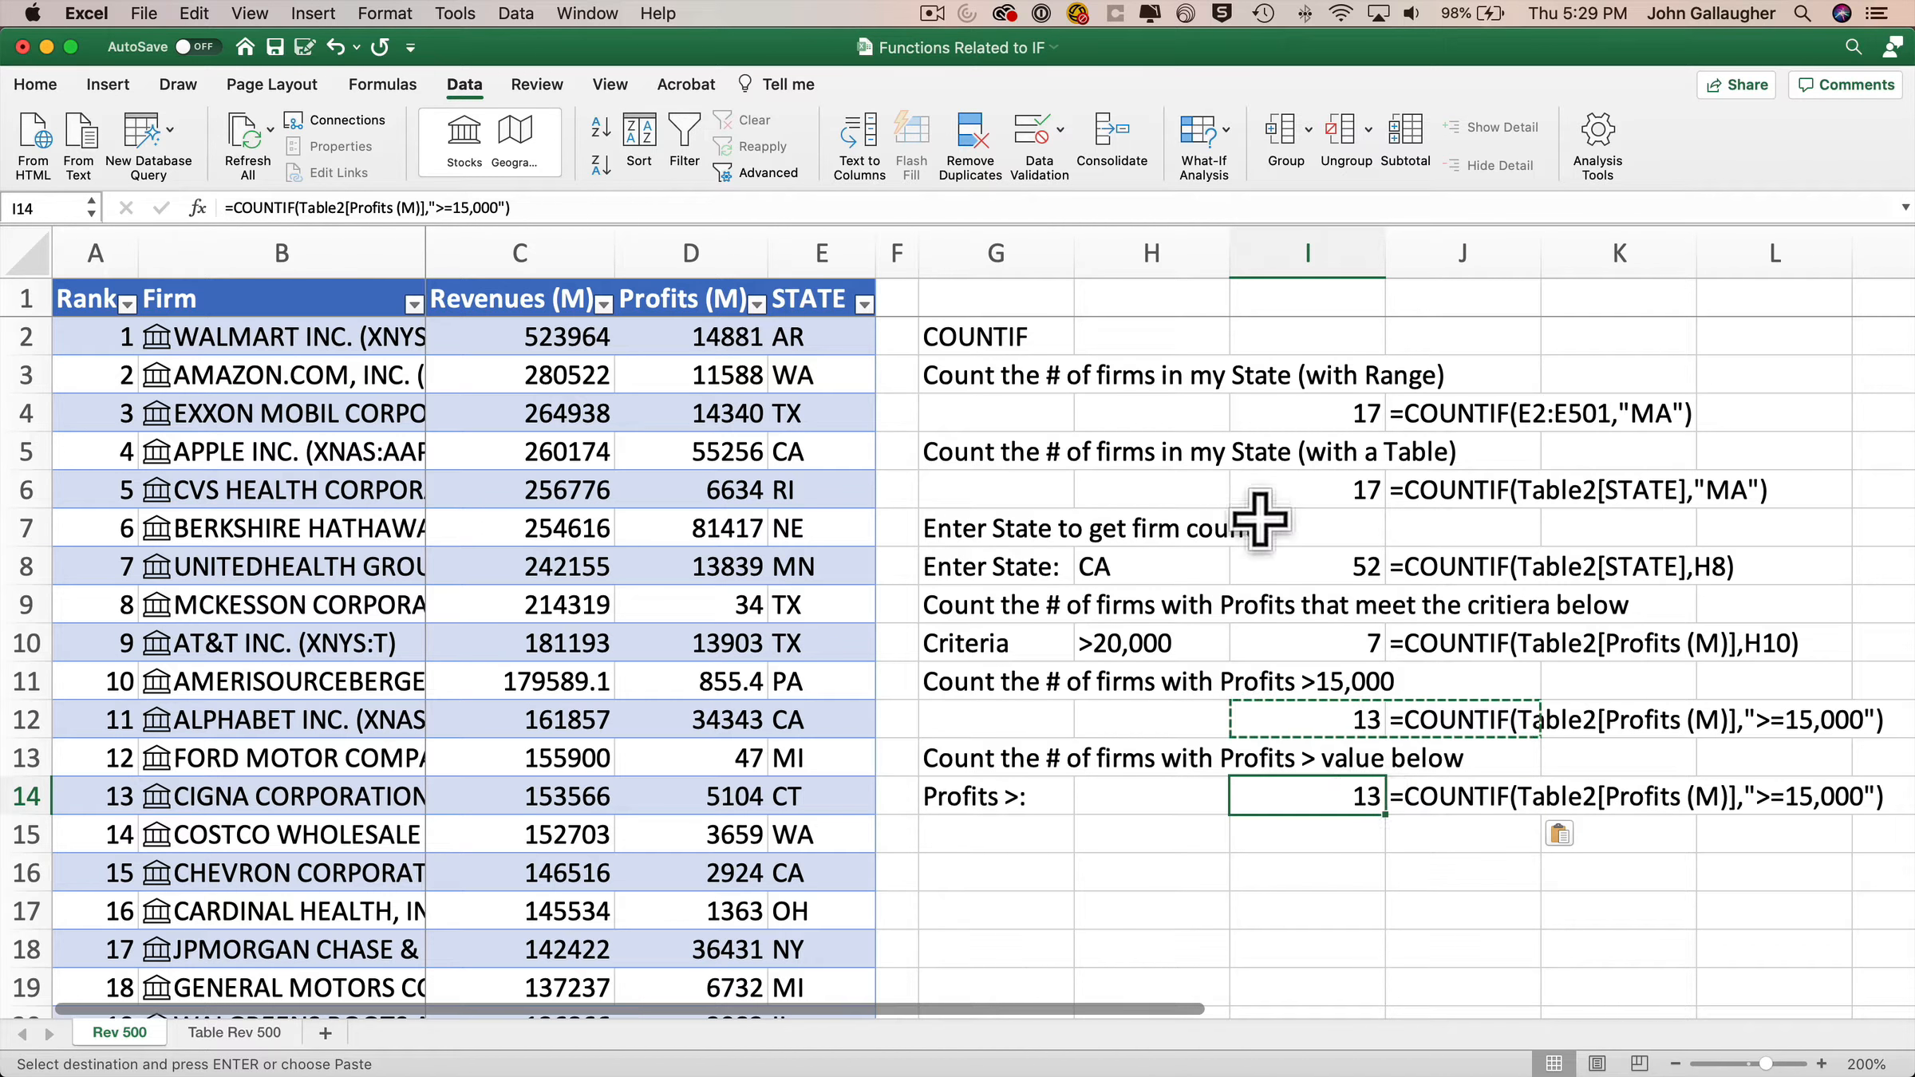
Step: Change the criteria argument of the COUNTIF in I14 to ">"+H14 using the Formula Builder
left_click(198, 207)
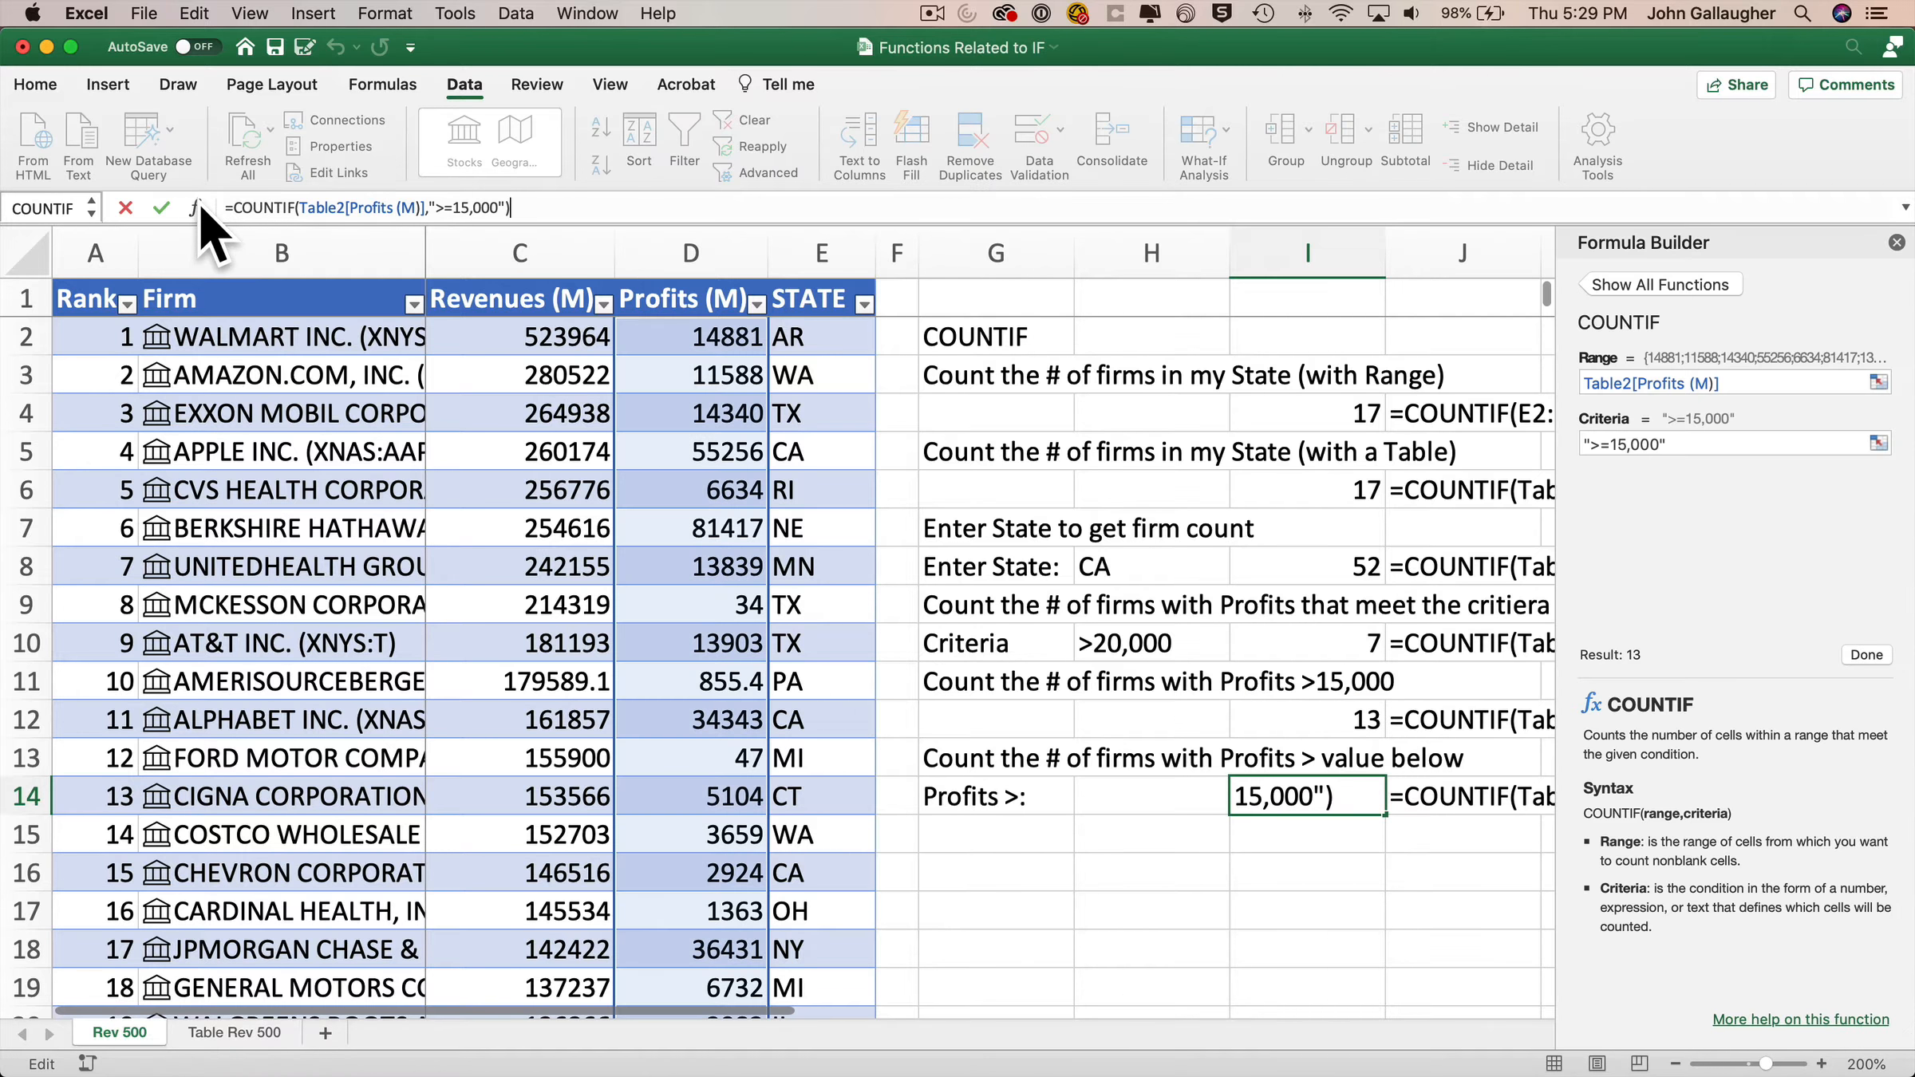
left_click_drag(1679, 445, 1599, 445)
key("BackSpace")
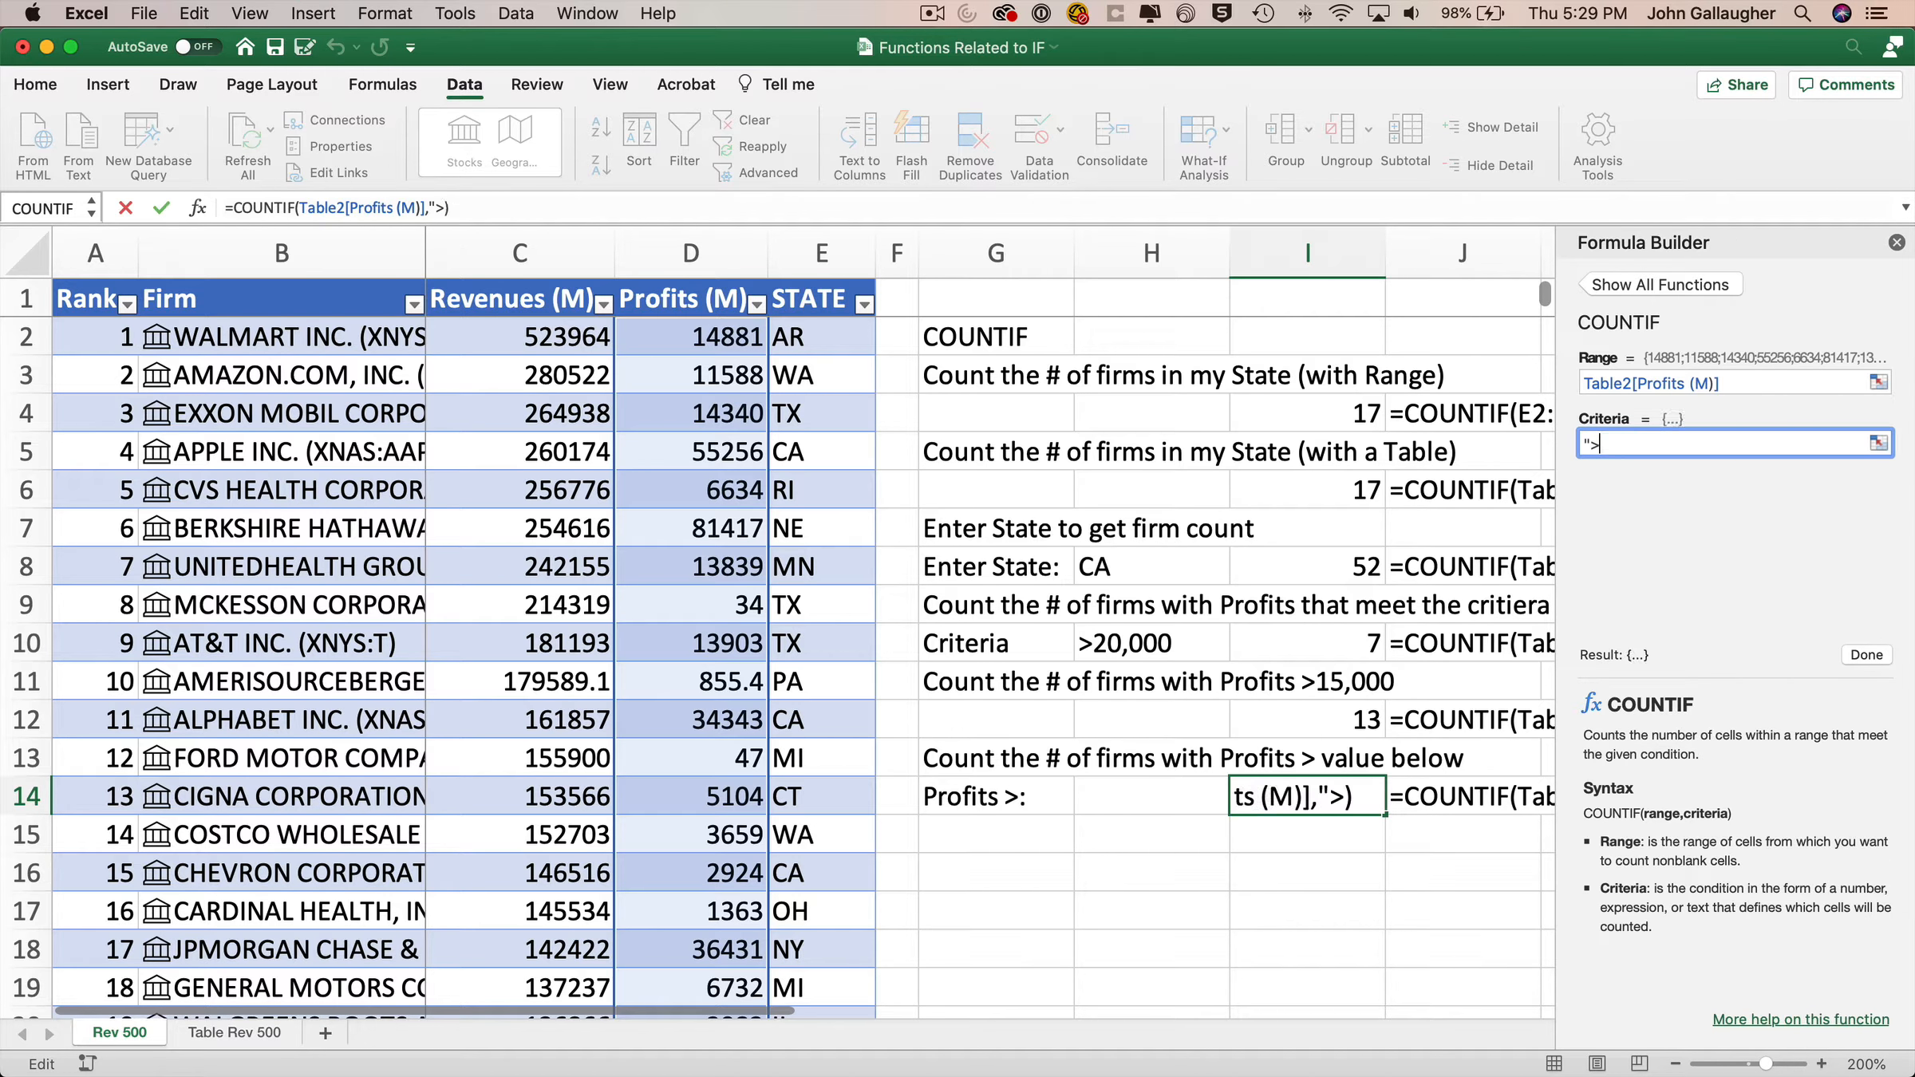
type("\"")
type("+")
left_click(1153, 798)
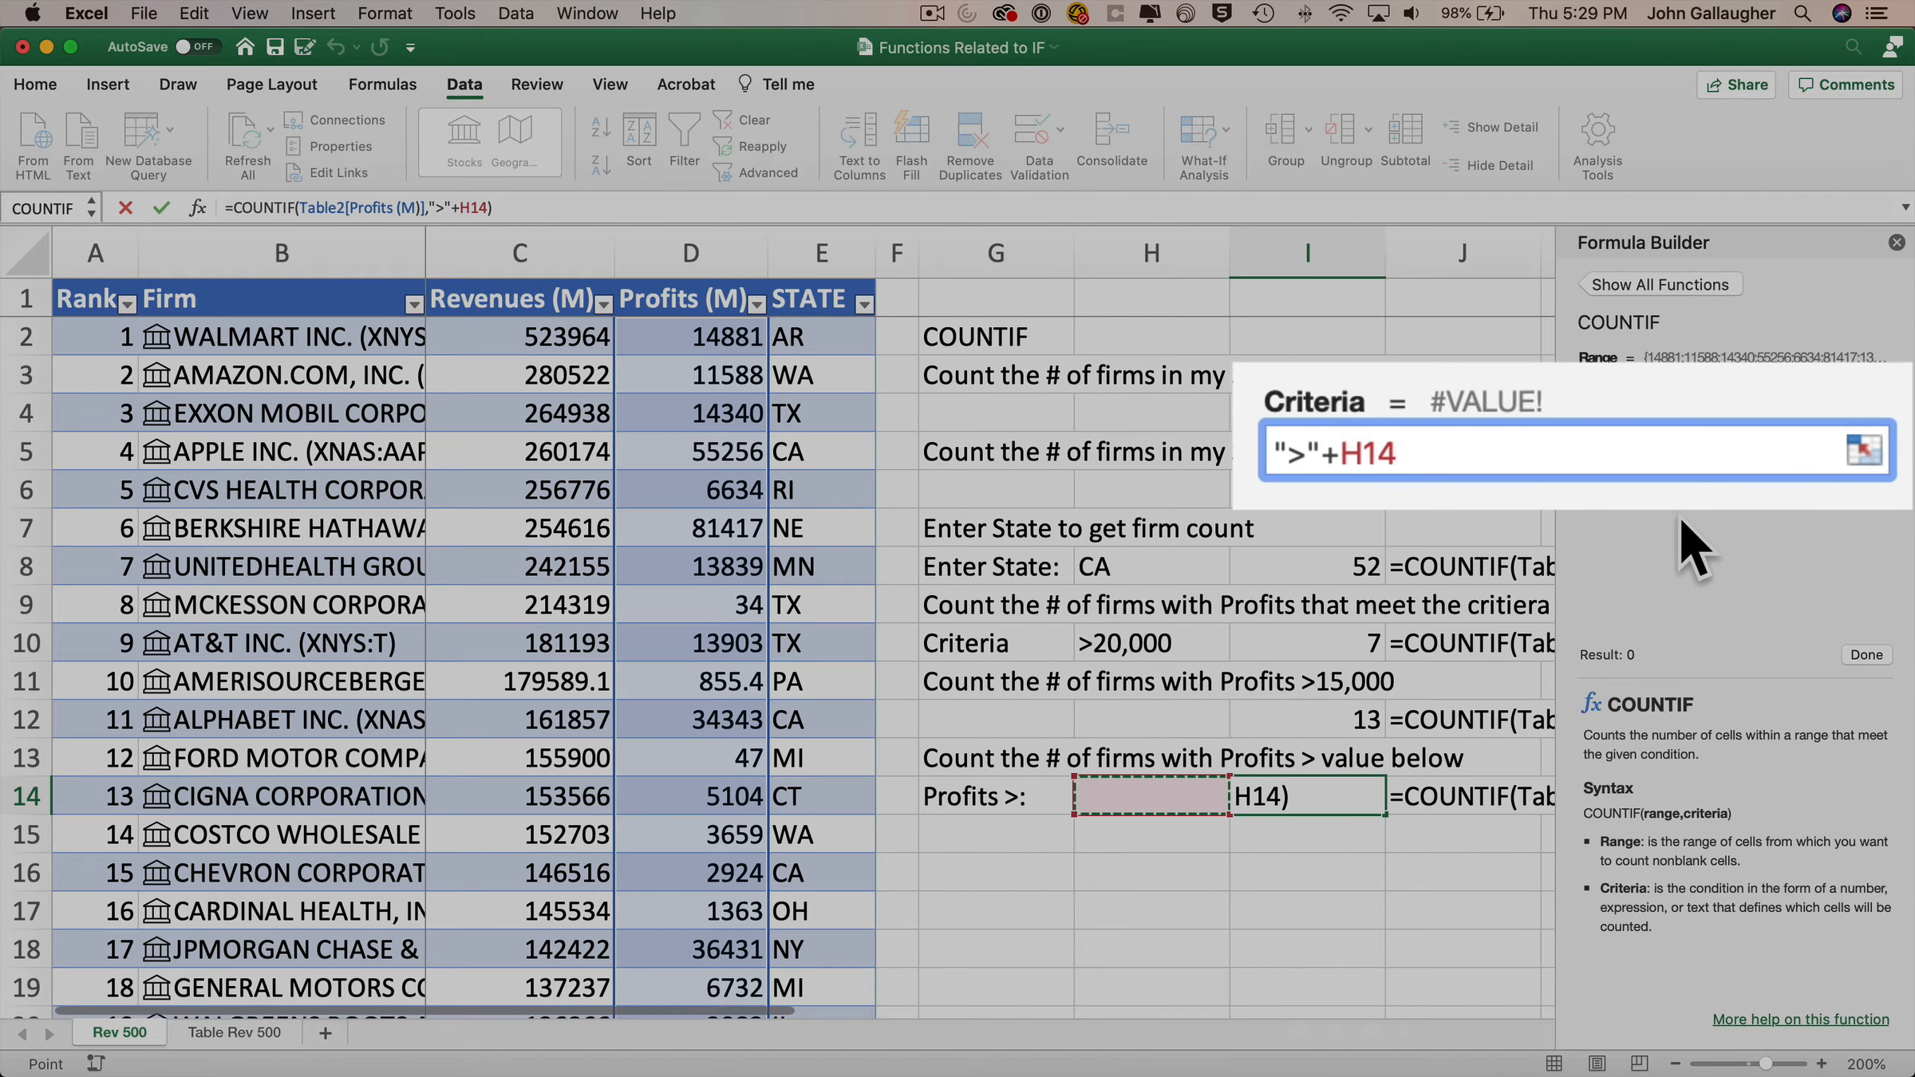
left_click(1866, 655)
Step: Enter 15,000 as the profit value in H14 and close the Formula Builder
left_click(1179, 784)
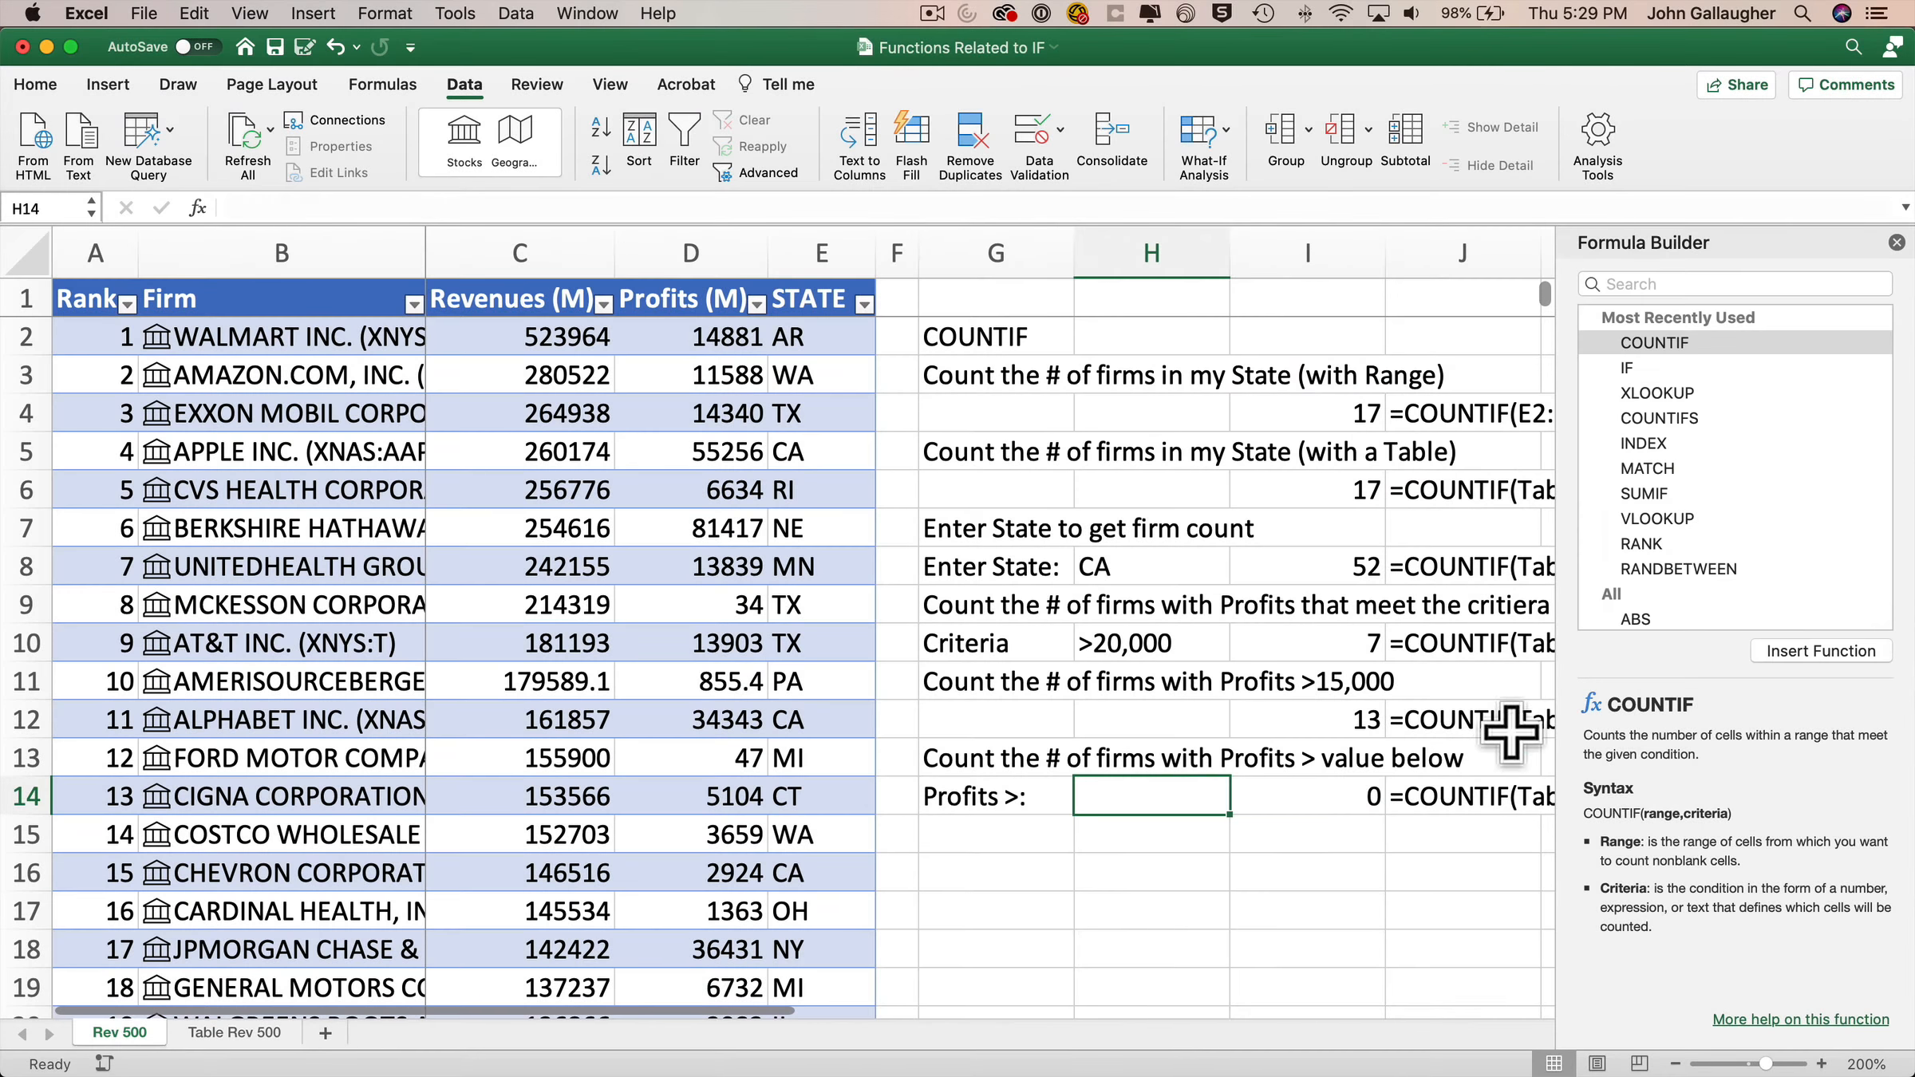
type("15,000")
key("Return")
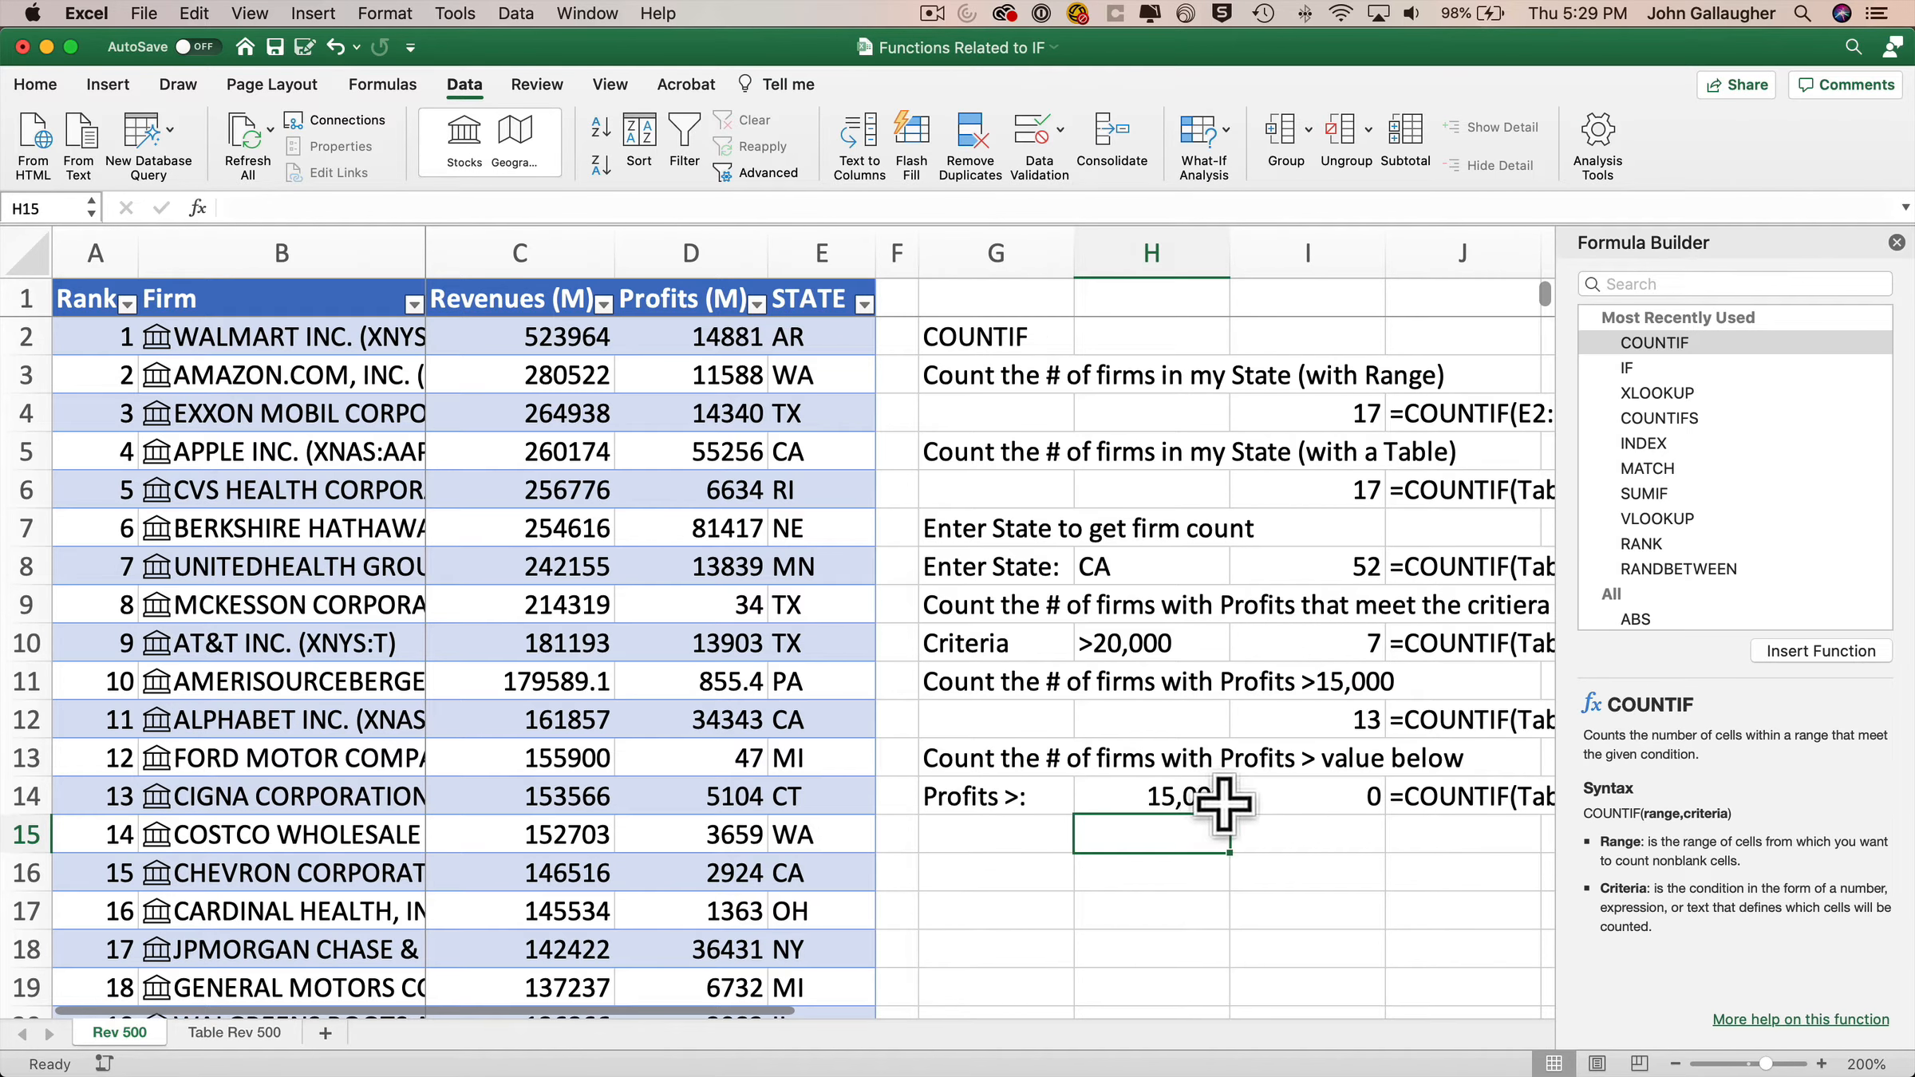
left_click(1896, 243)
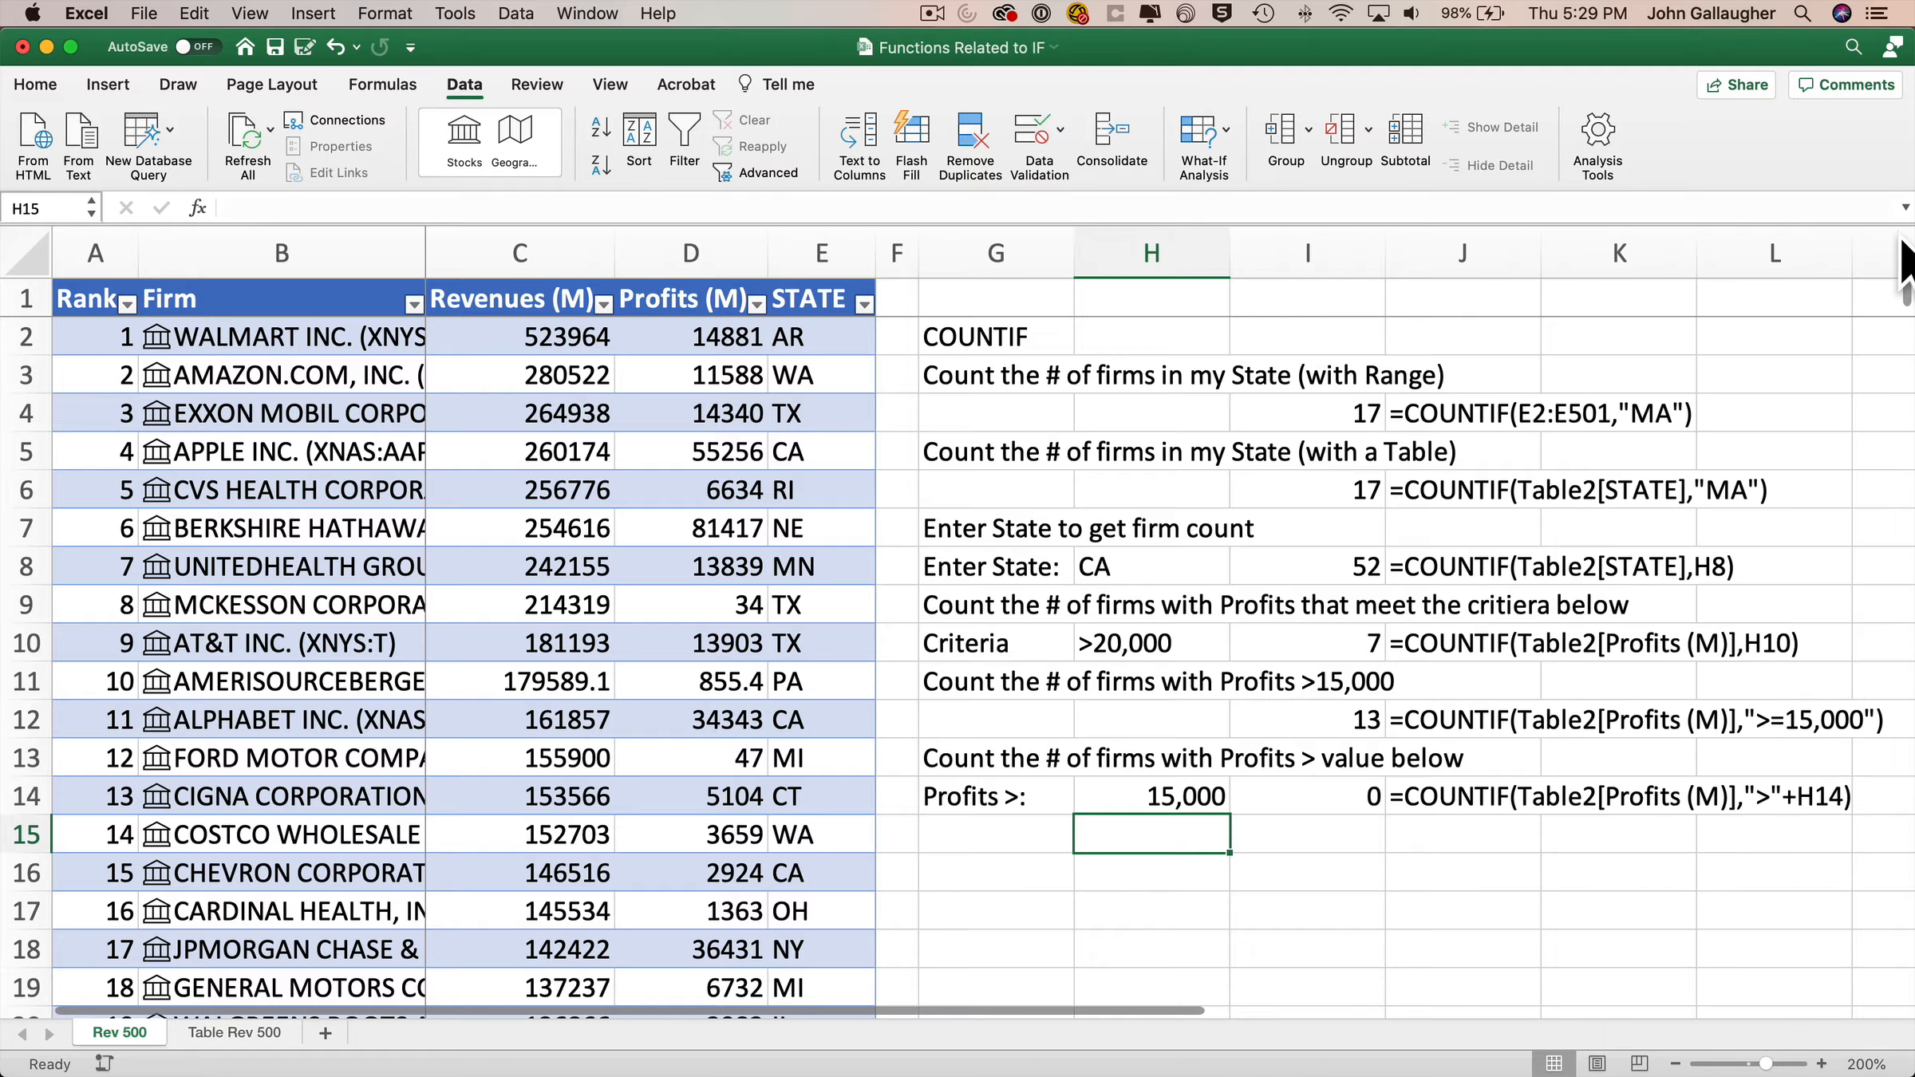
Step: Replace the + with & in the criteria of the I14 formula so it reads =COUNTIF(Table2[Profits (M)],">"&H14)
left_click(1349, 796)
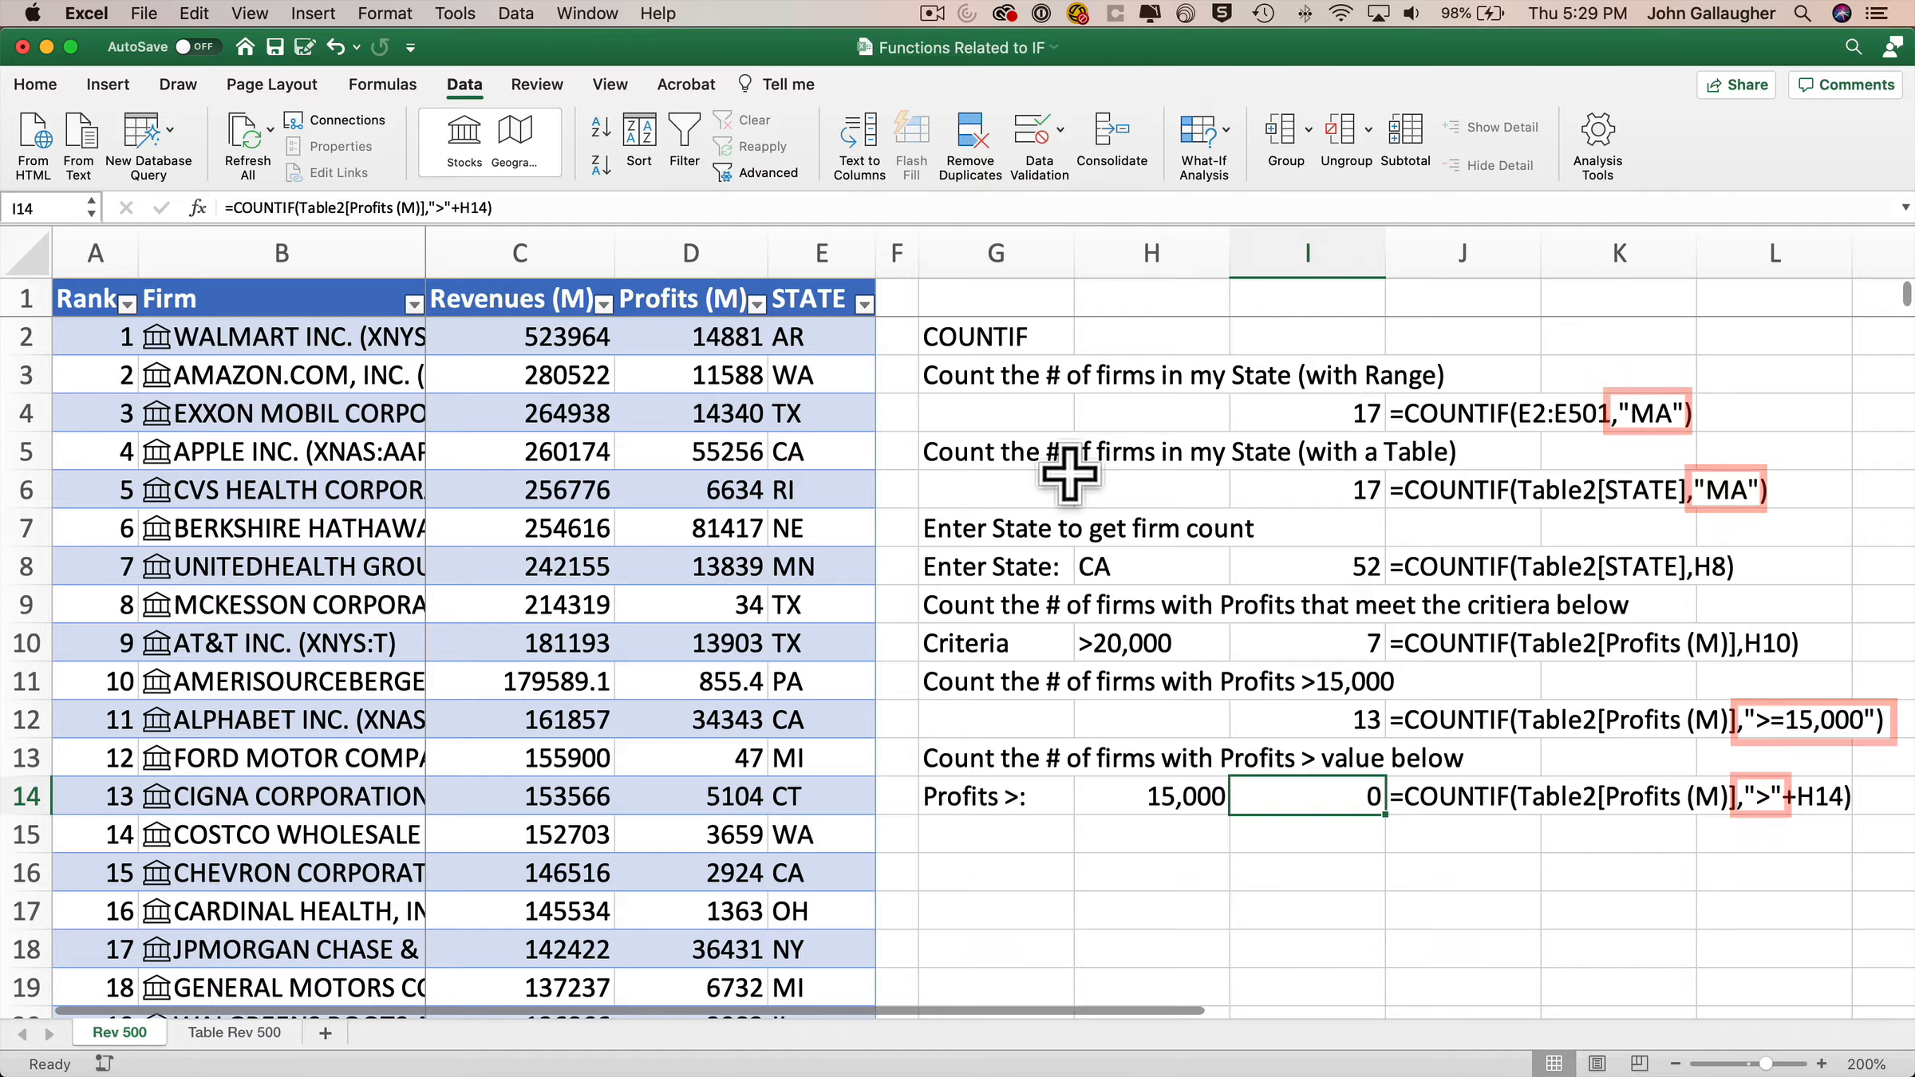
left_click(565, 206)
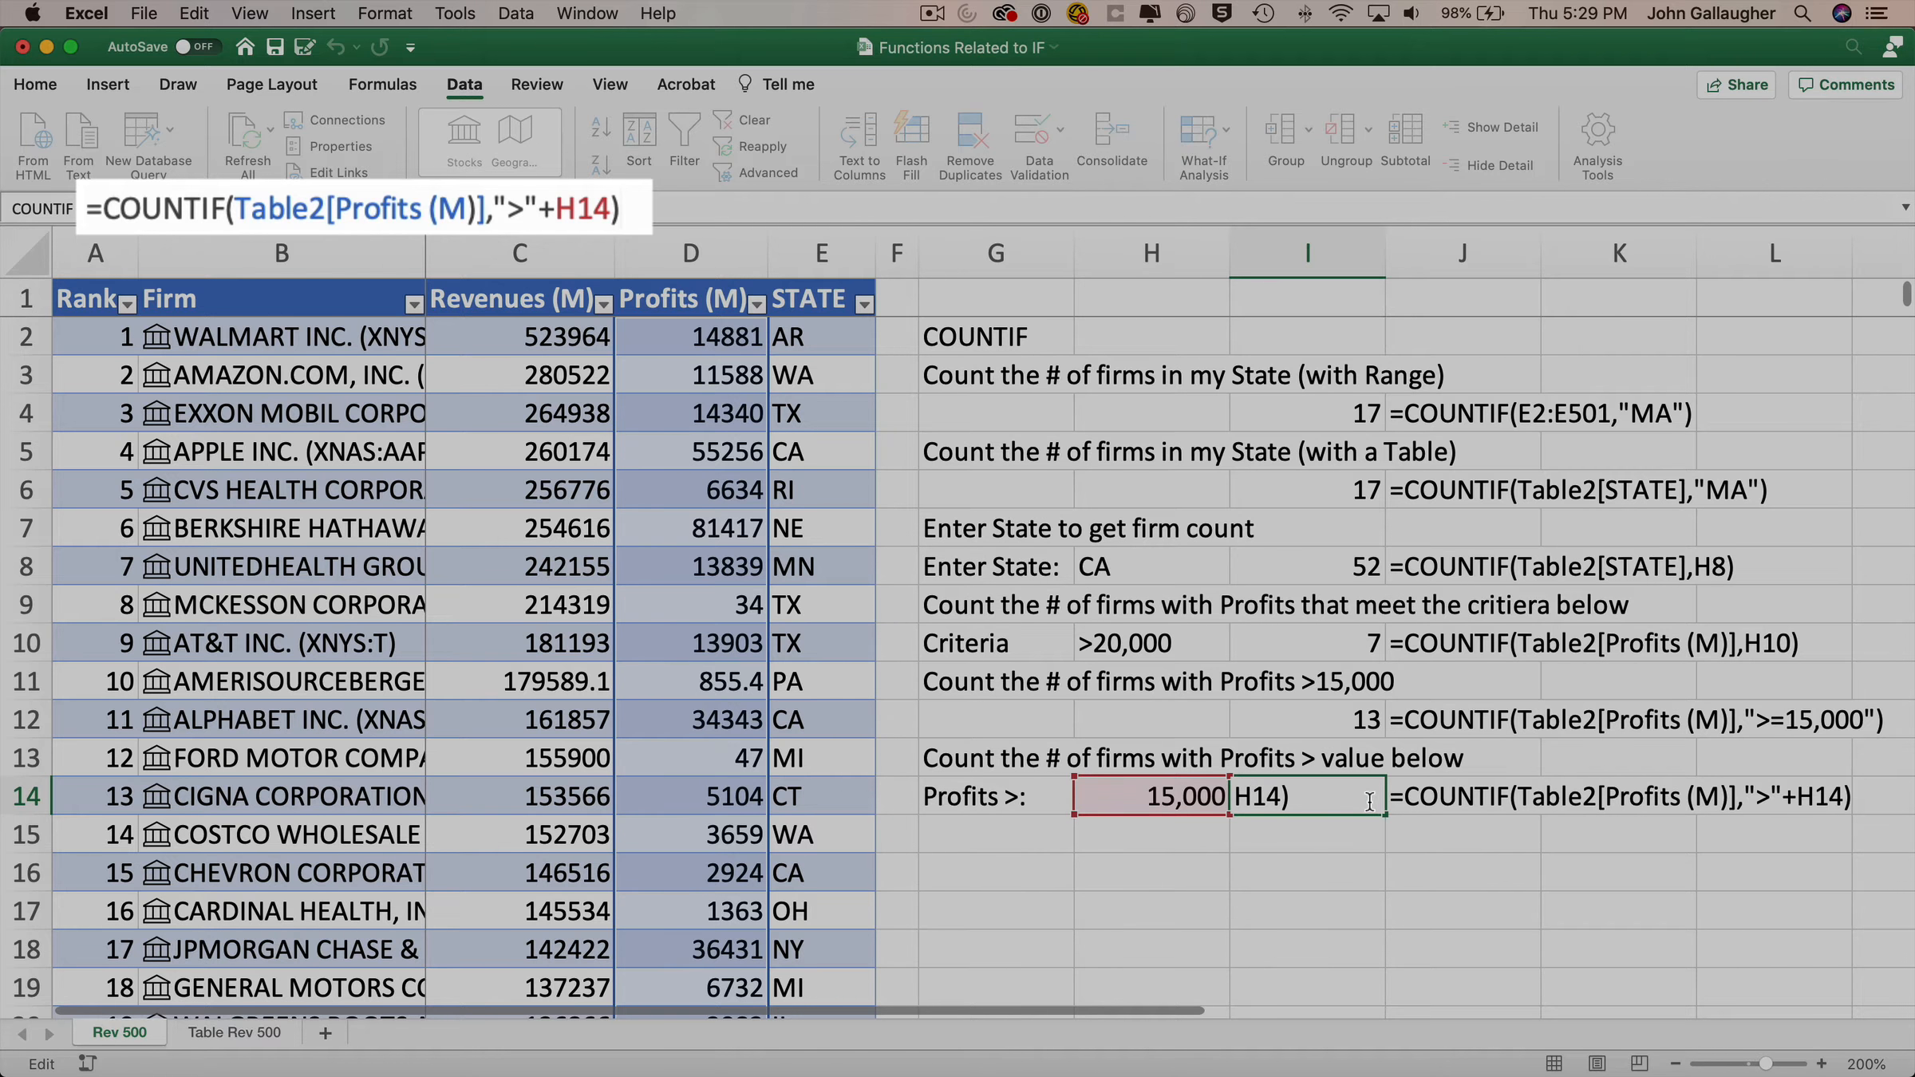
left_click(552, 209)
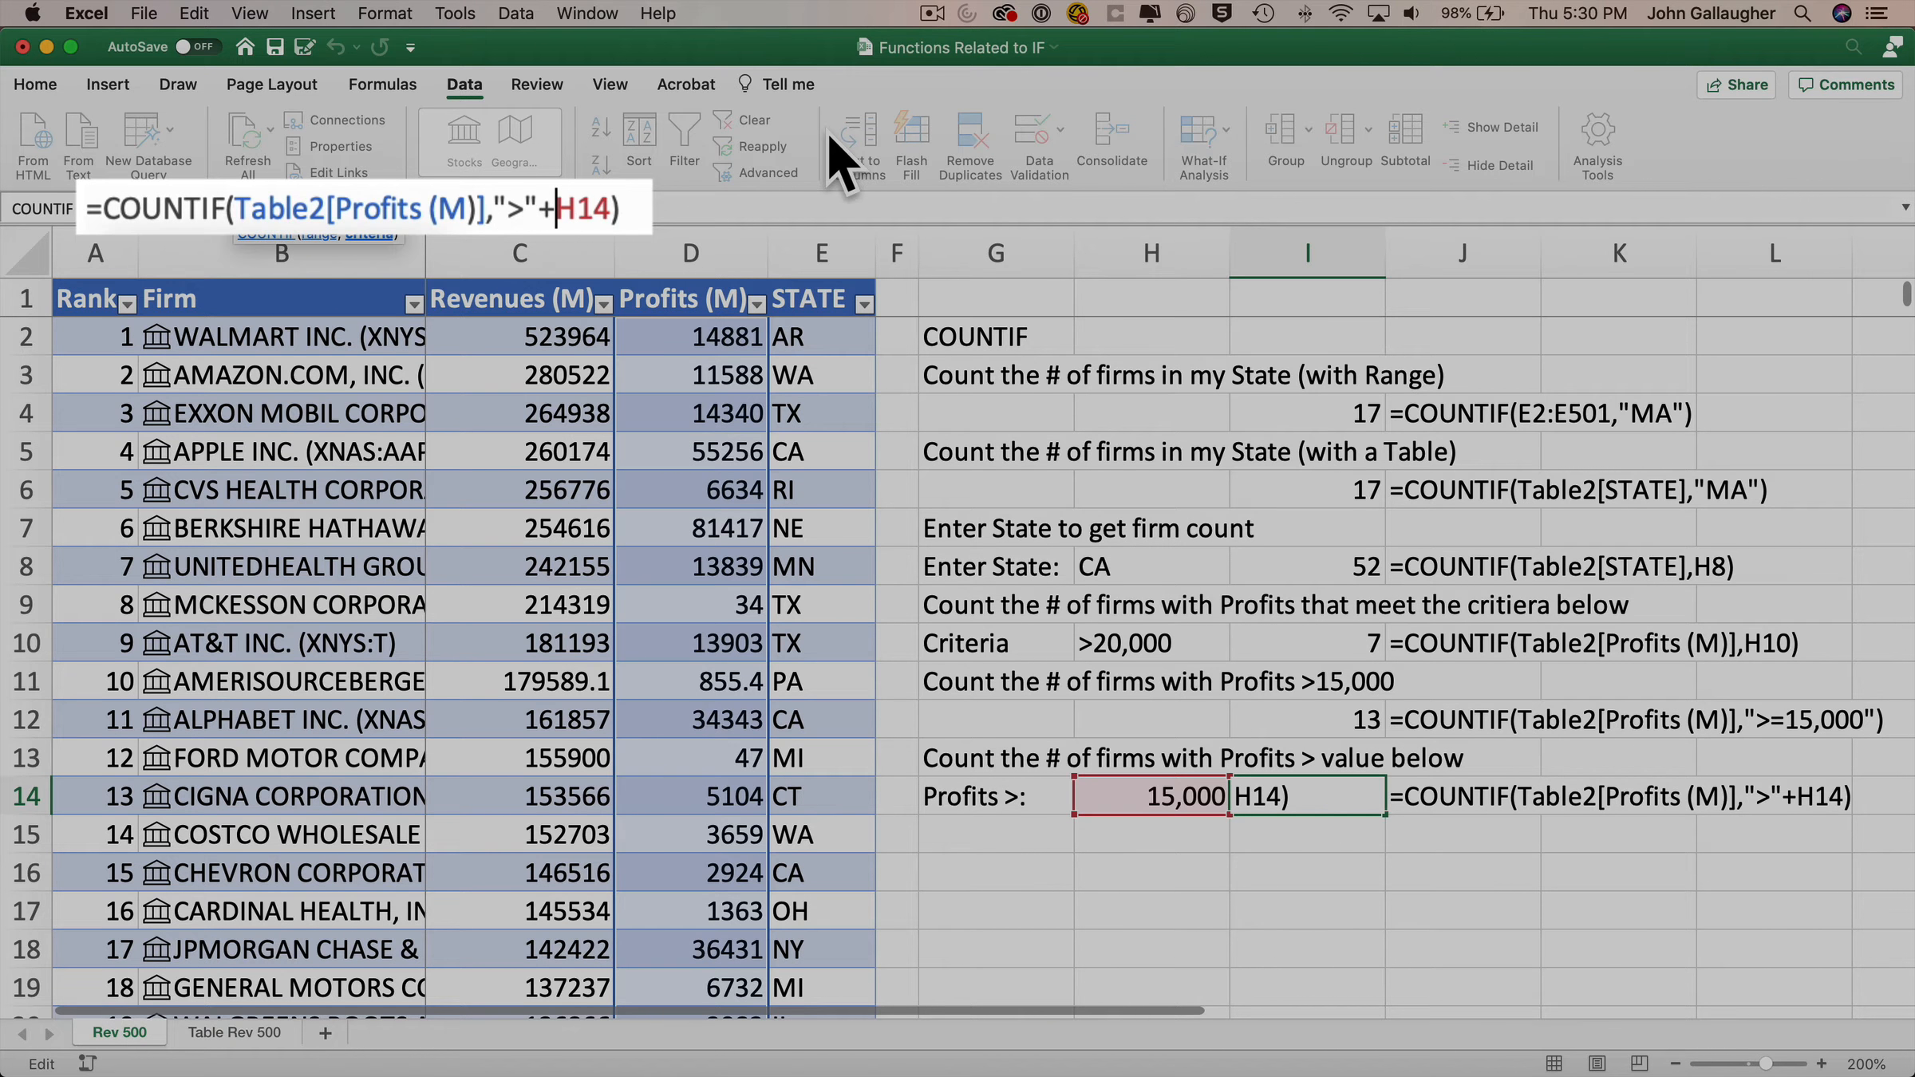
key("BackSpace")
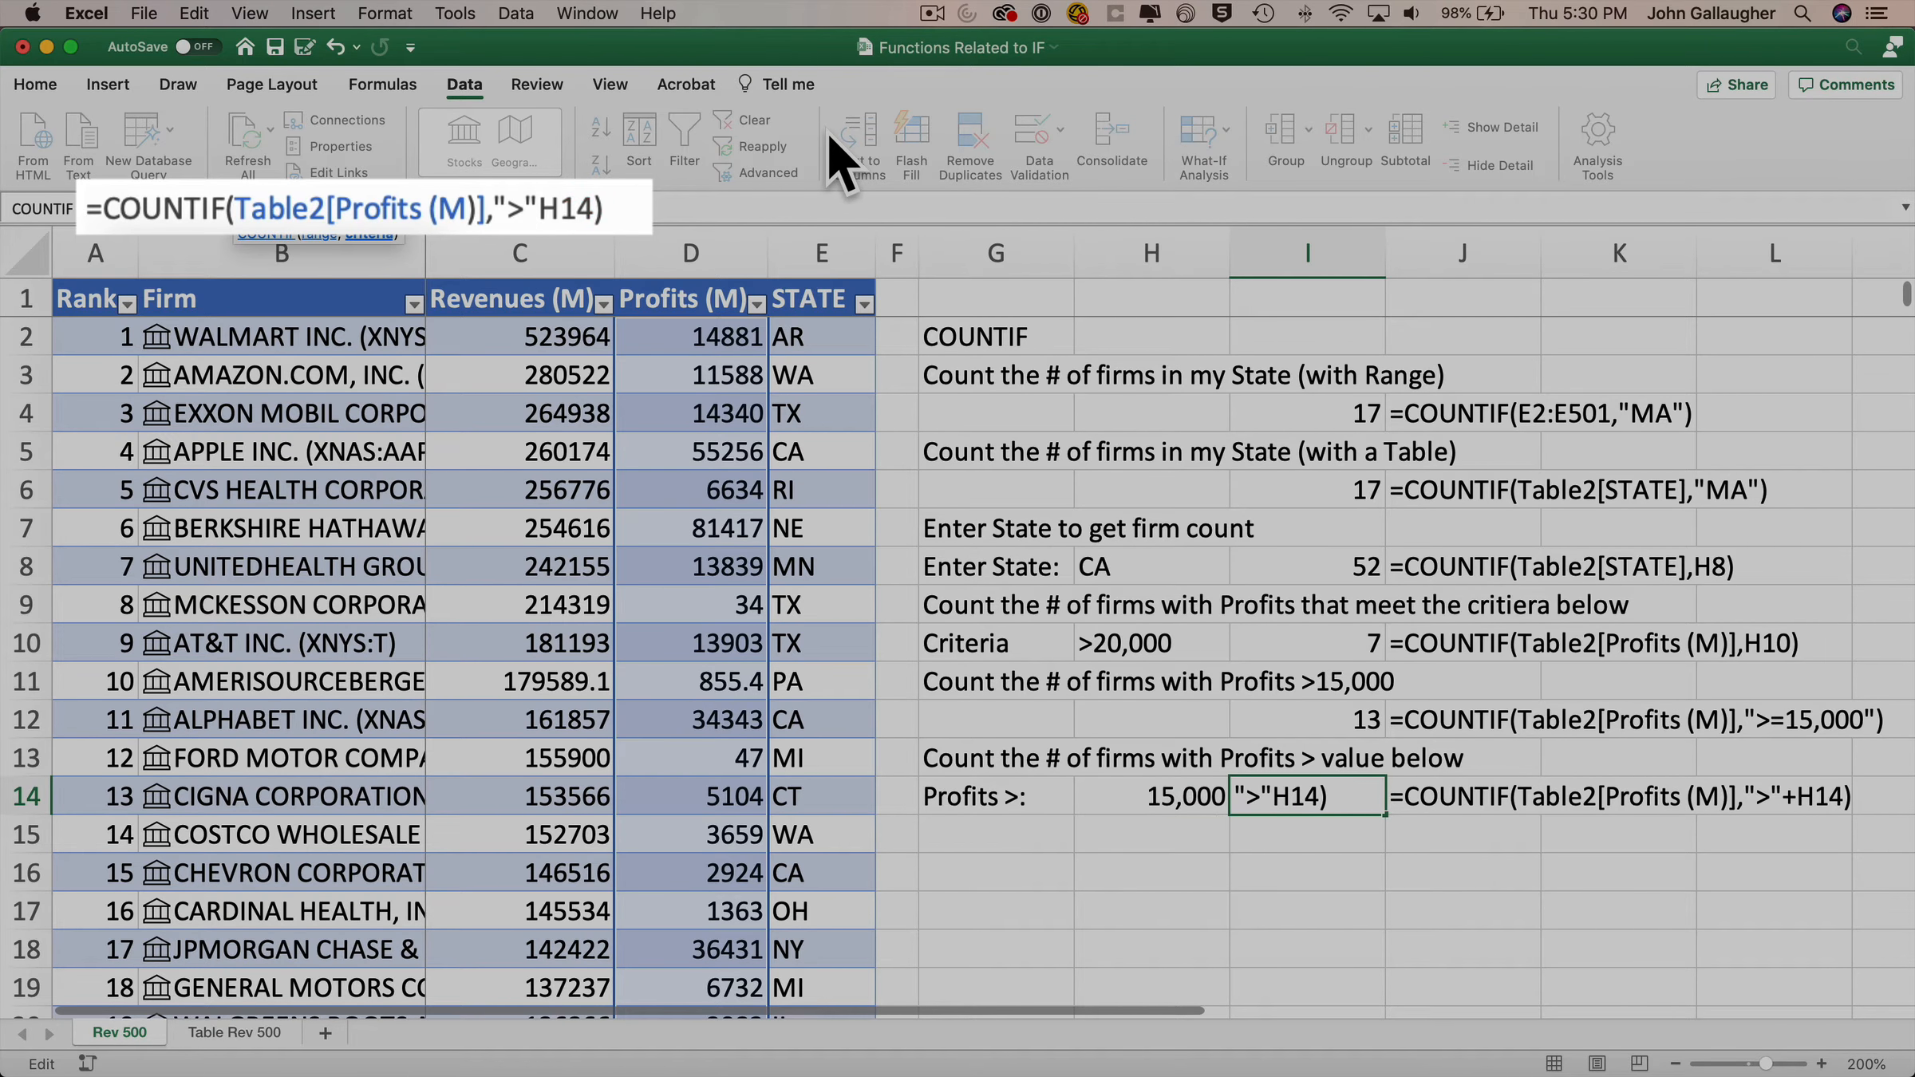
type("&")
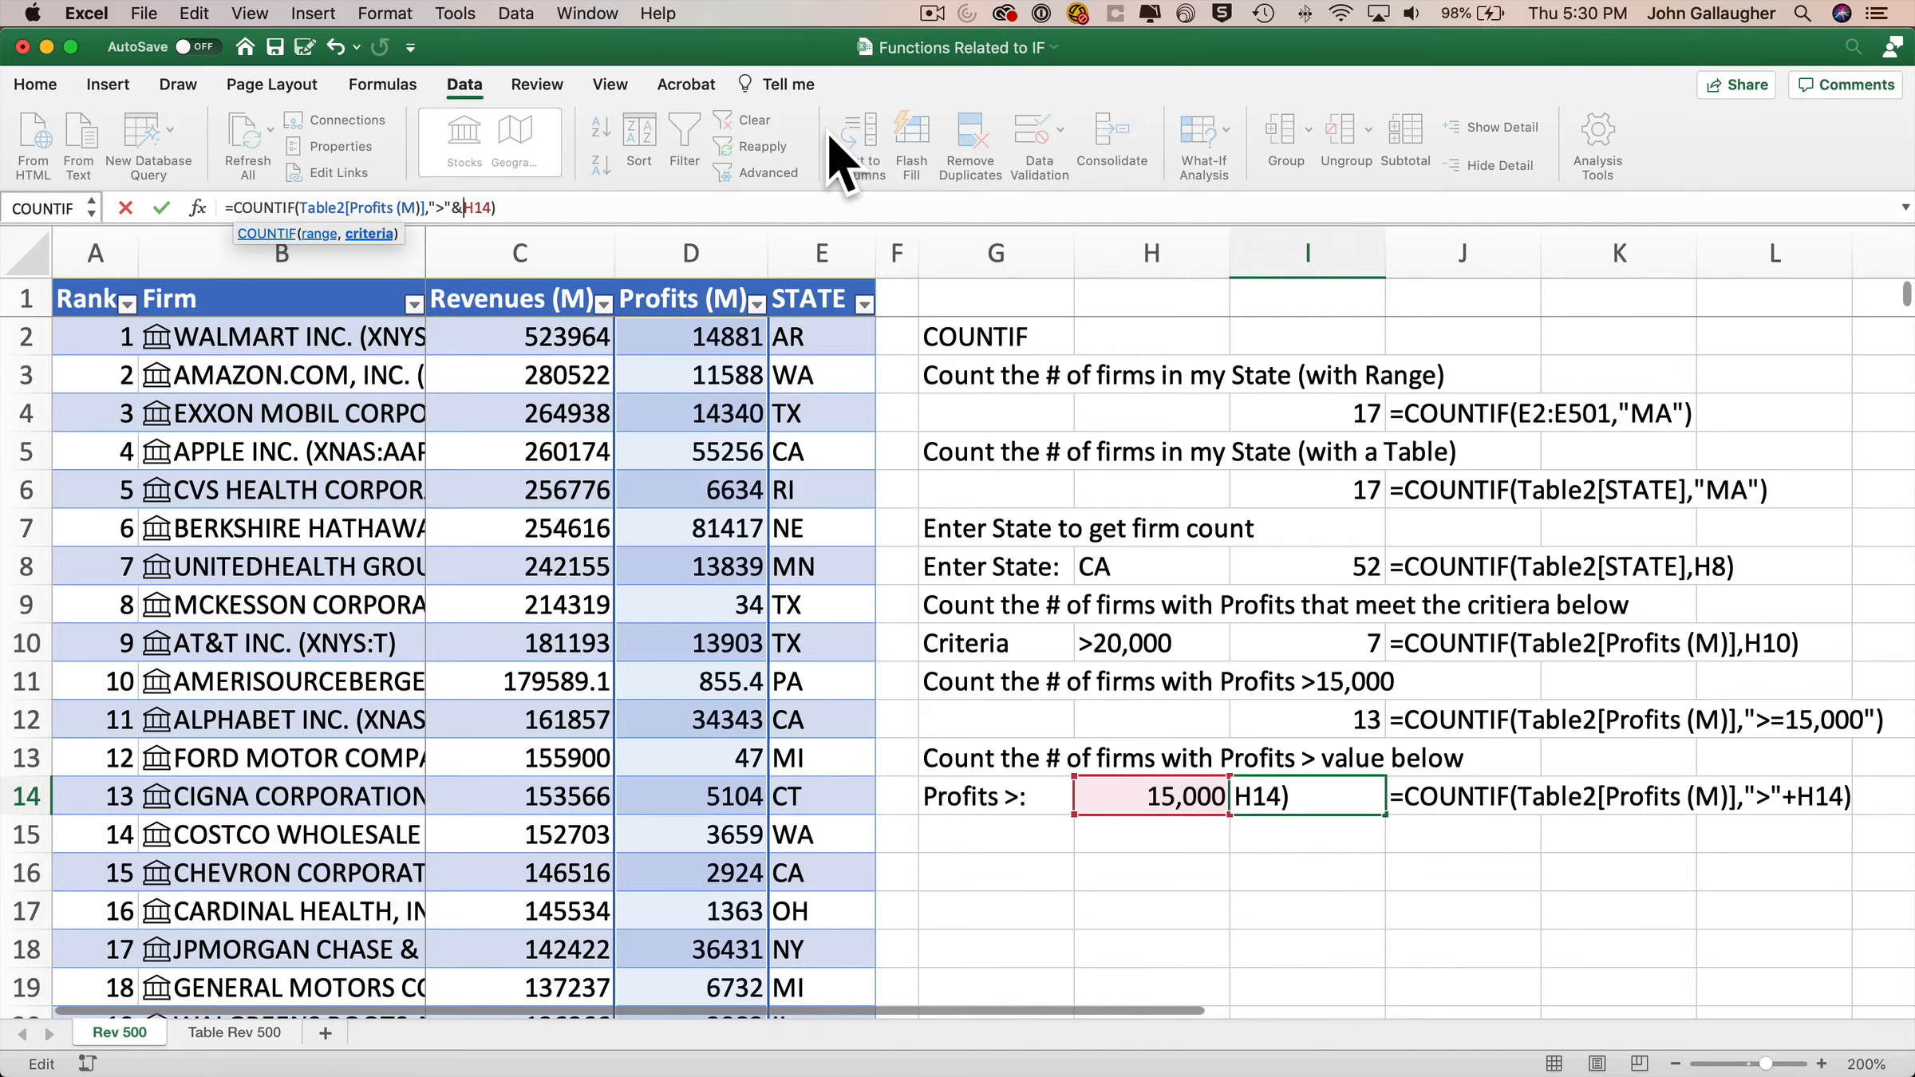
key("Return")
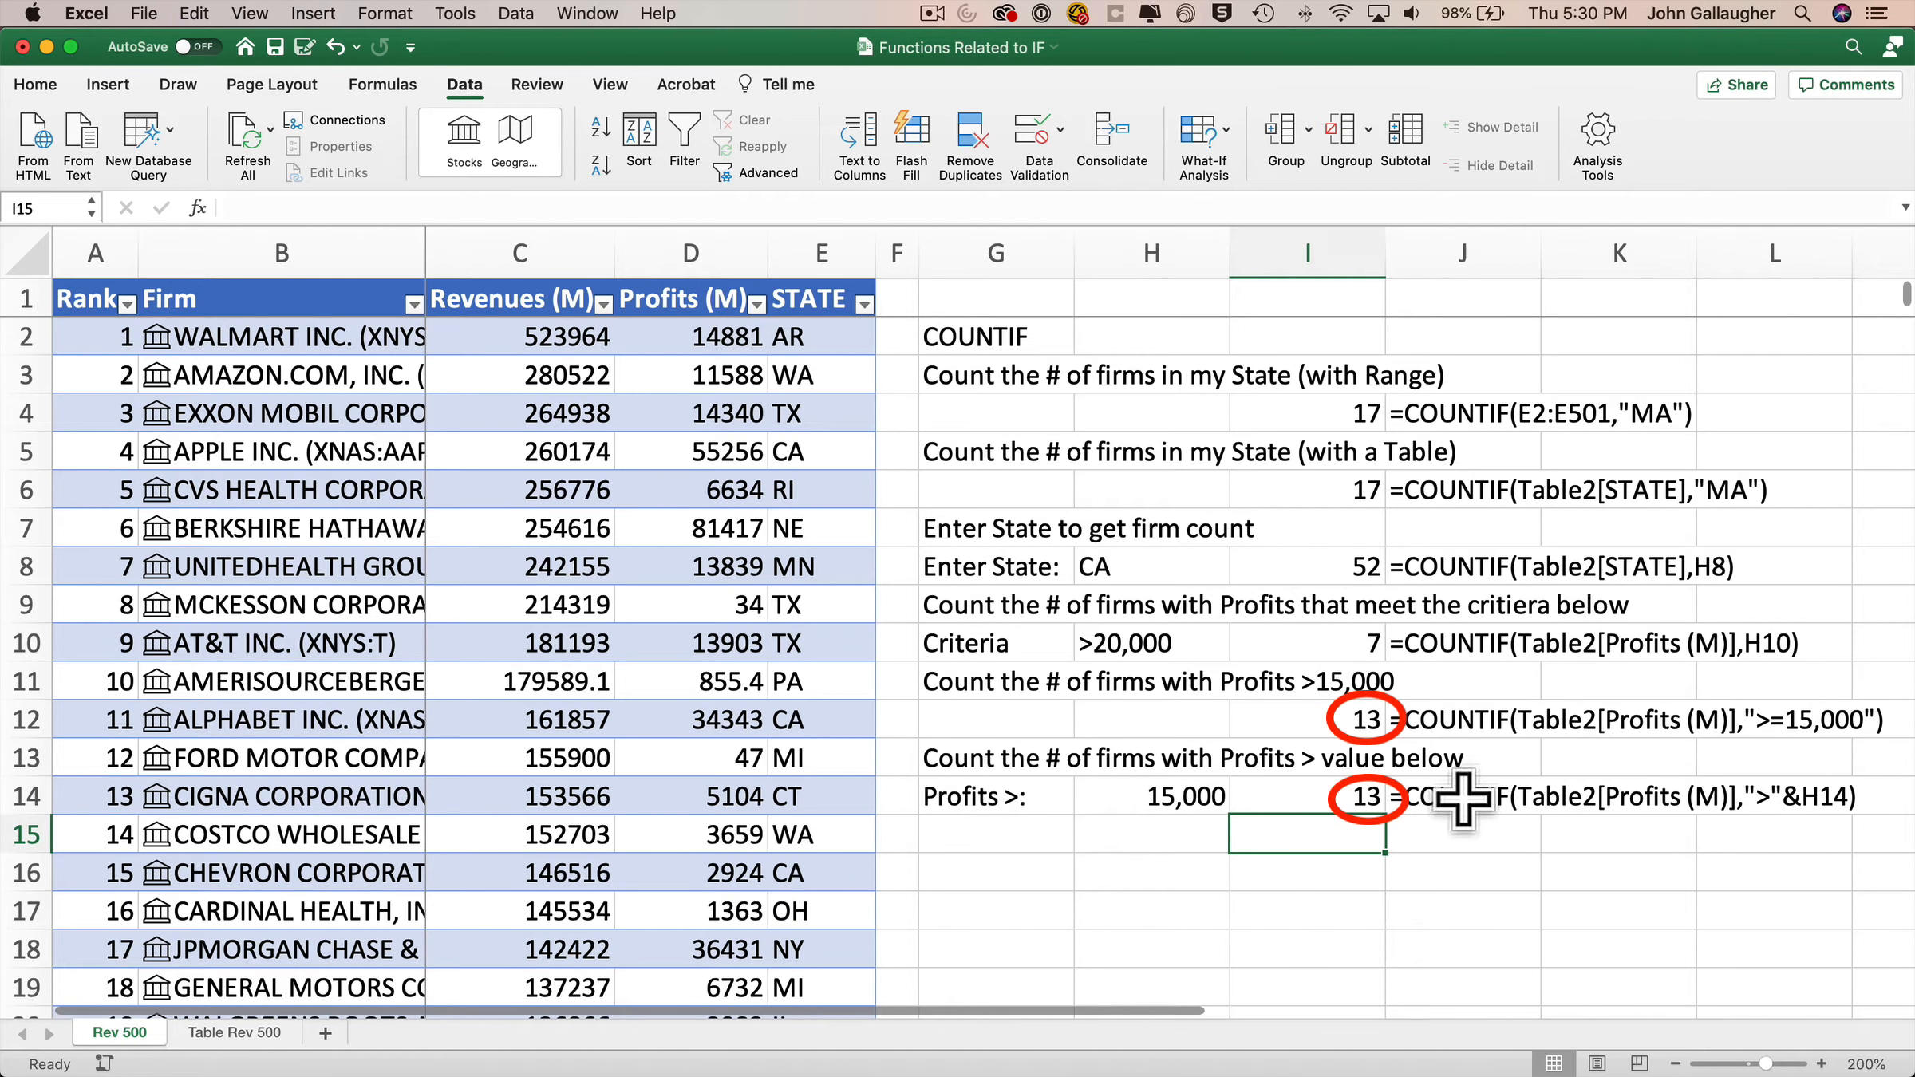
Step: Make the COUNTIF heading in G2 bold
left_click(1045, 868)
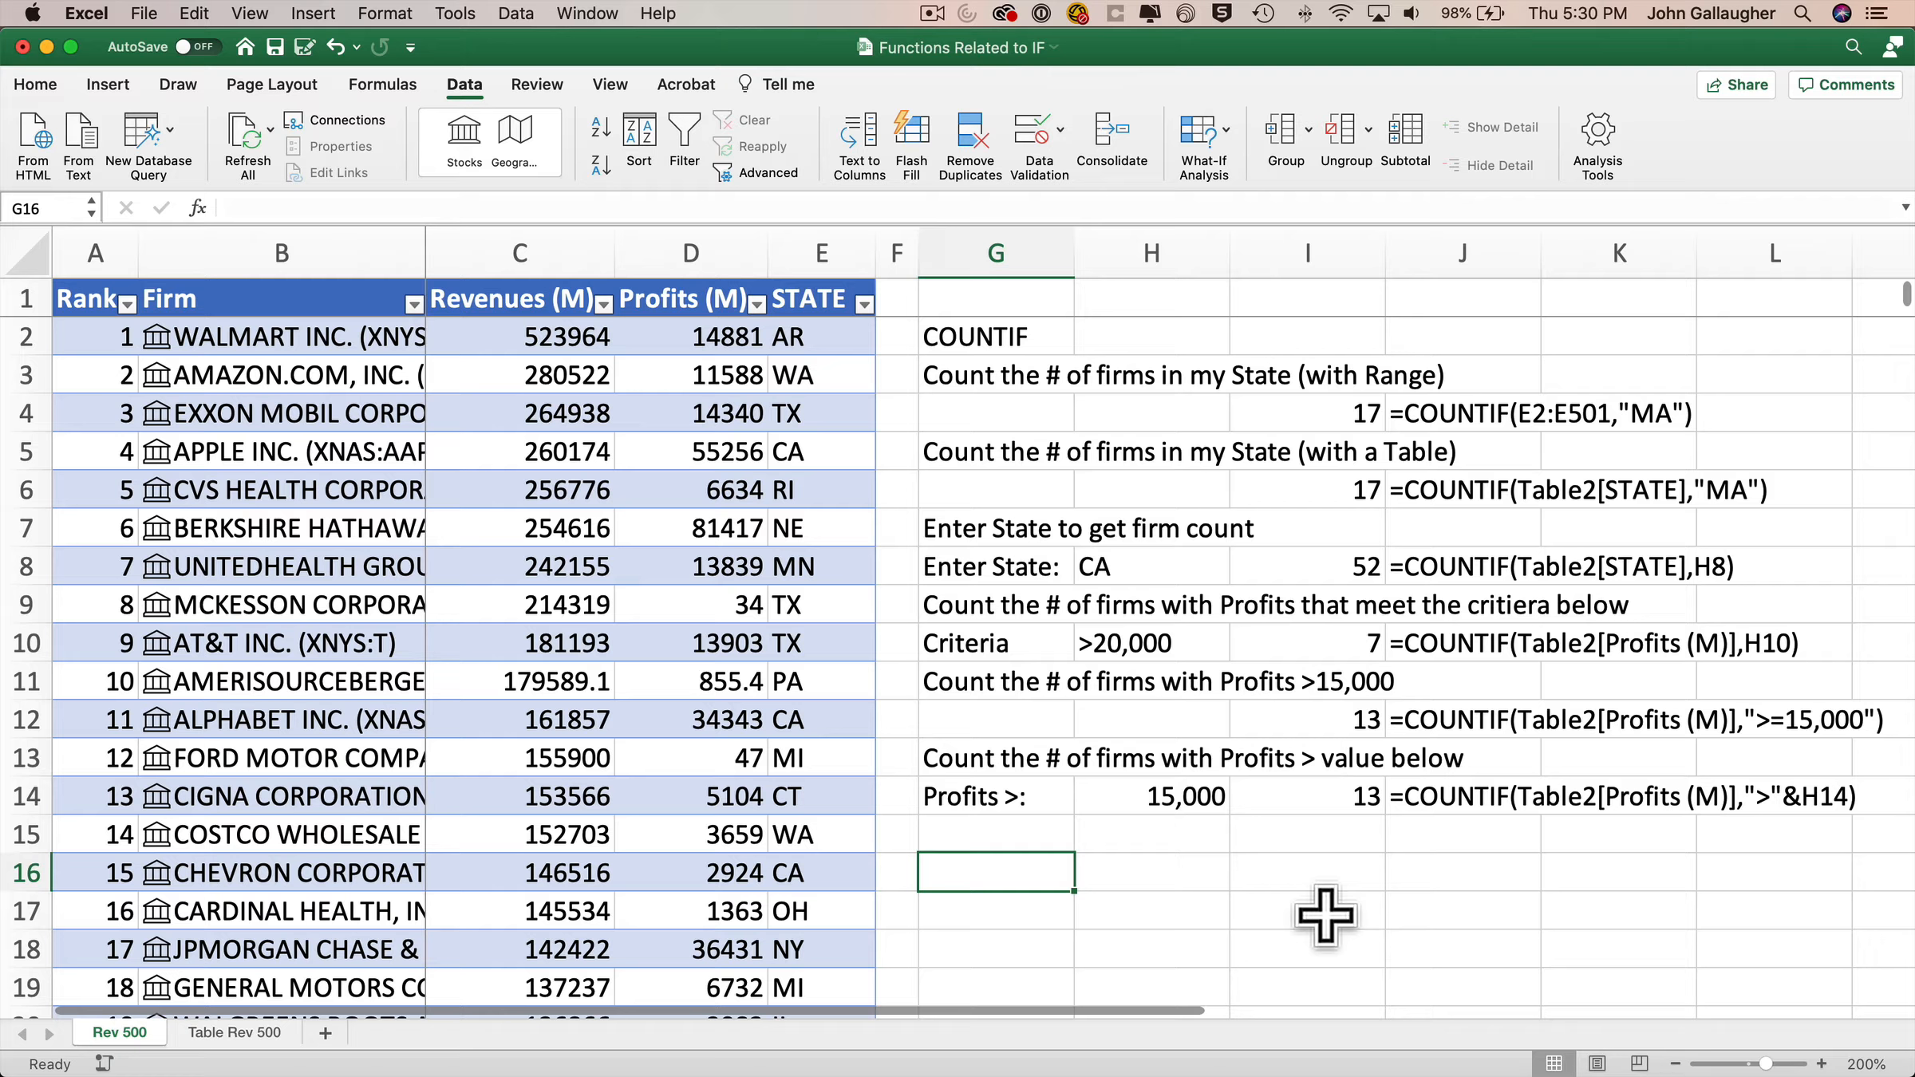
left_click(967, 336)
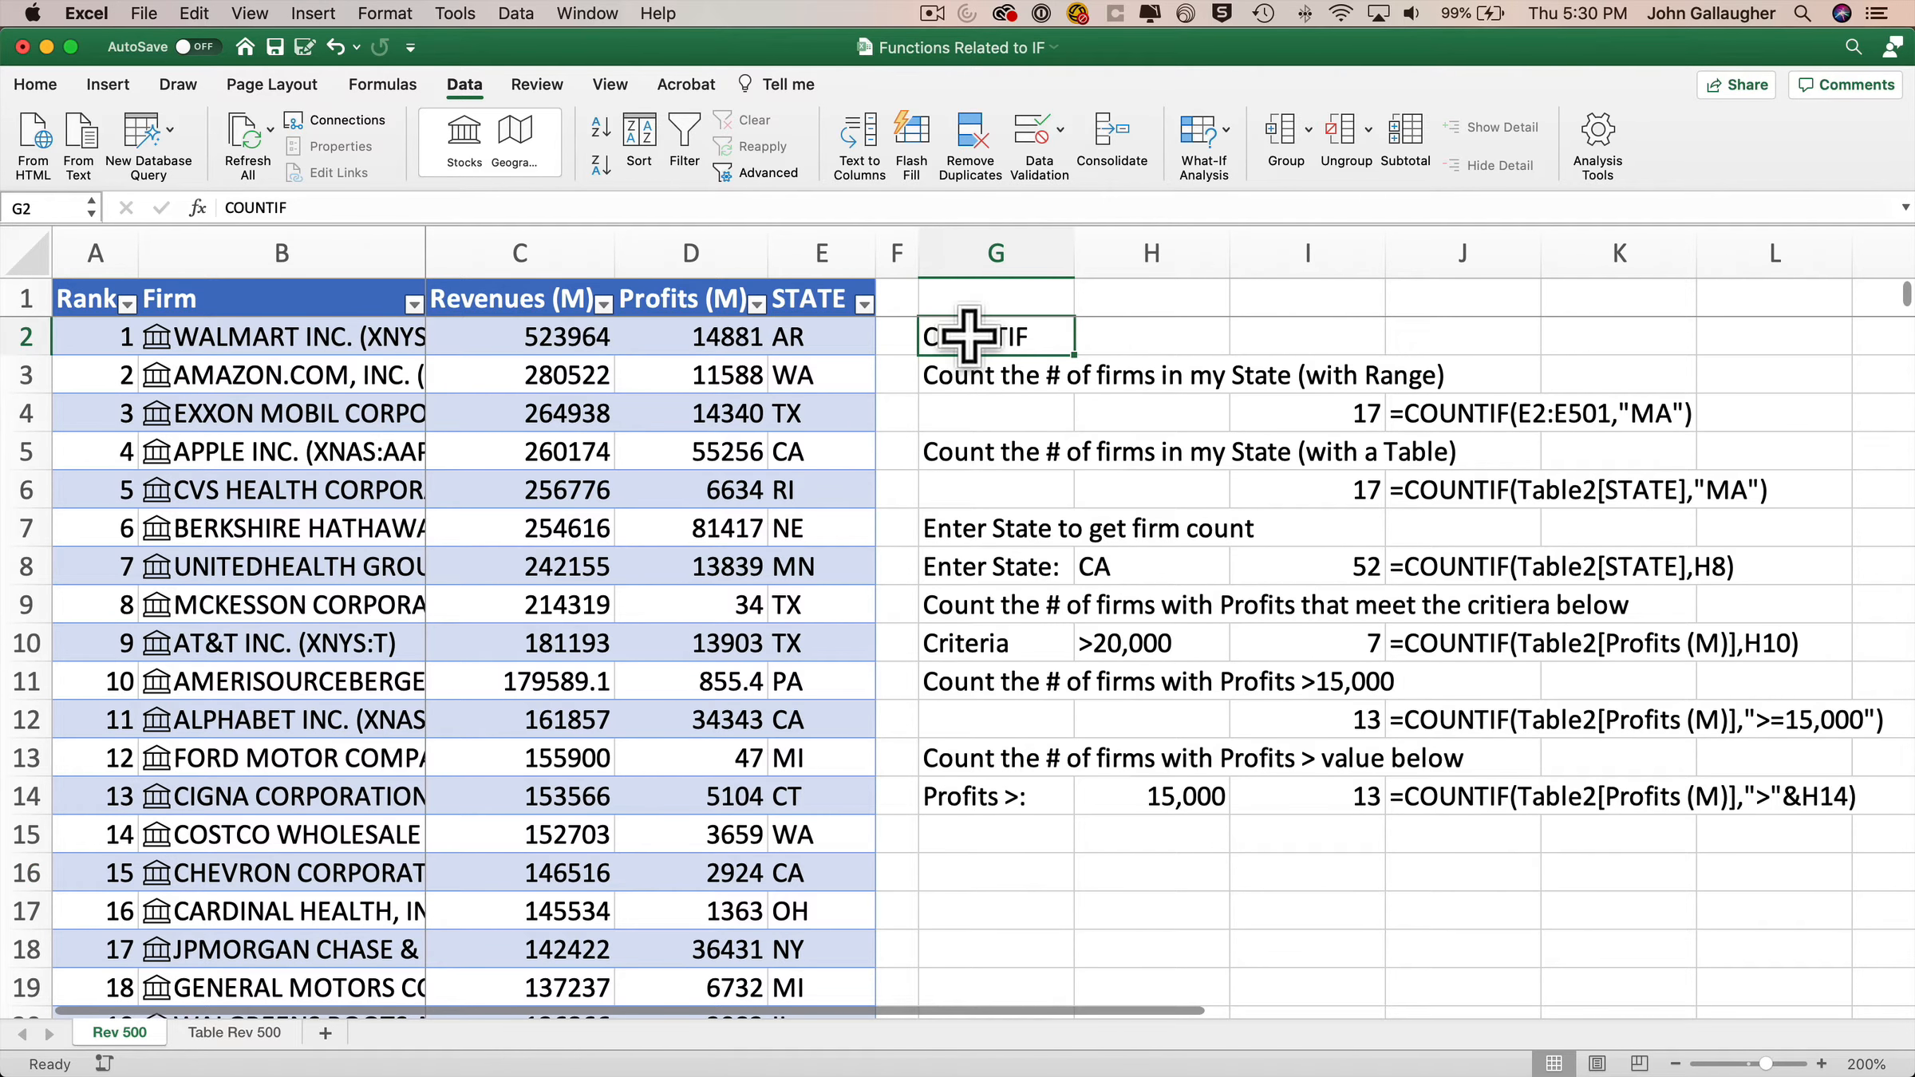
key("super+b")
Step: Add a bold SUMIF heading in G17
left_click(1005, 909)
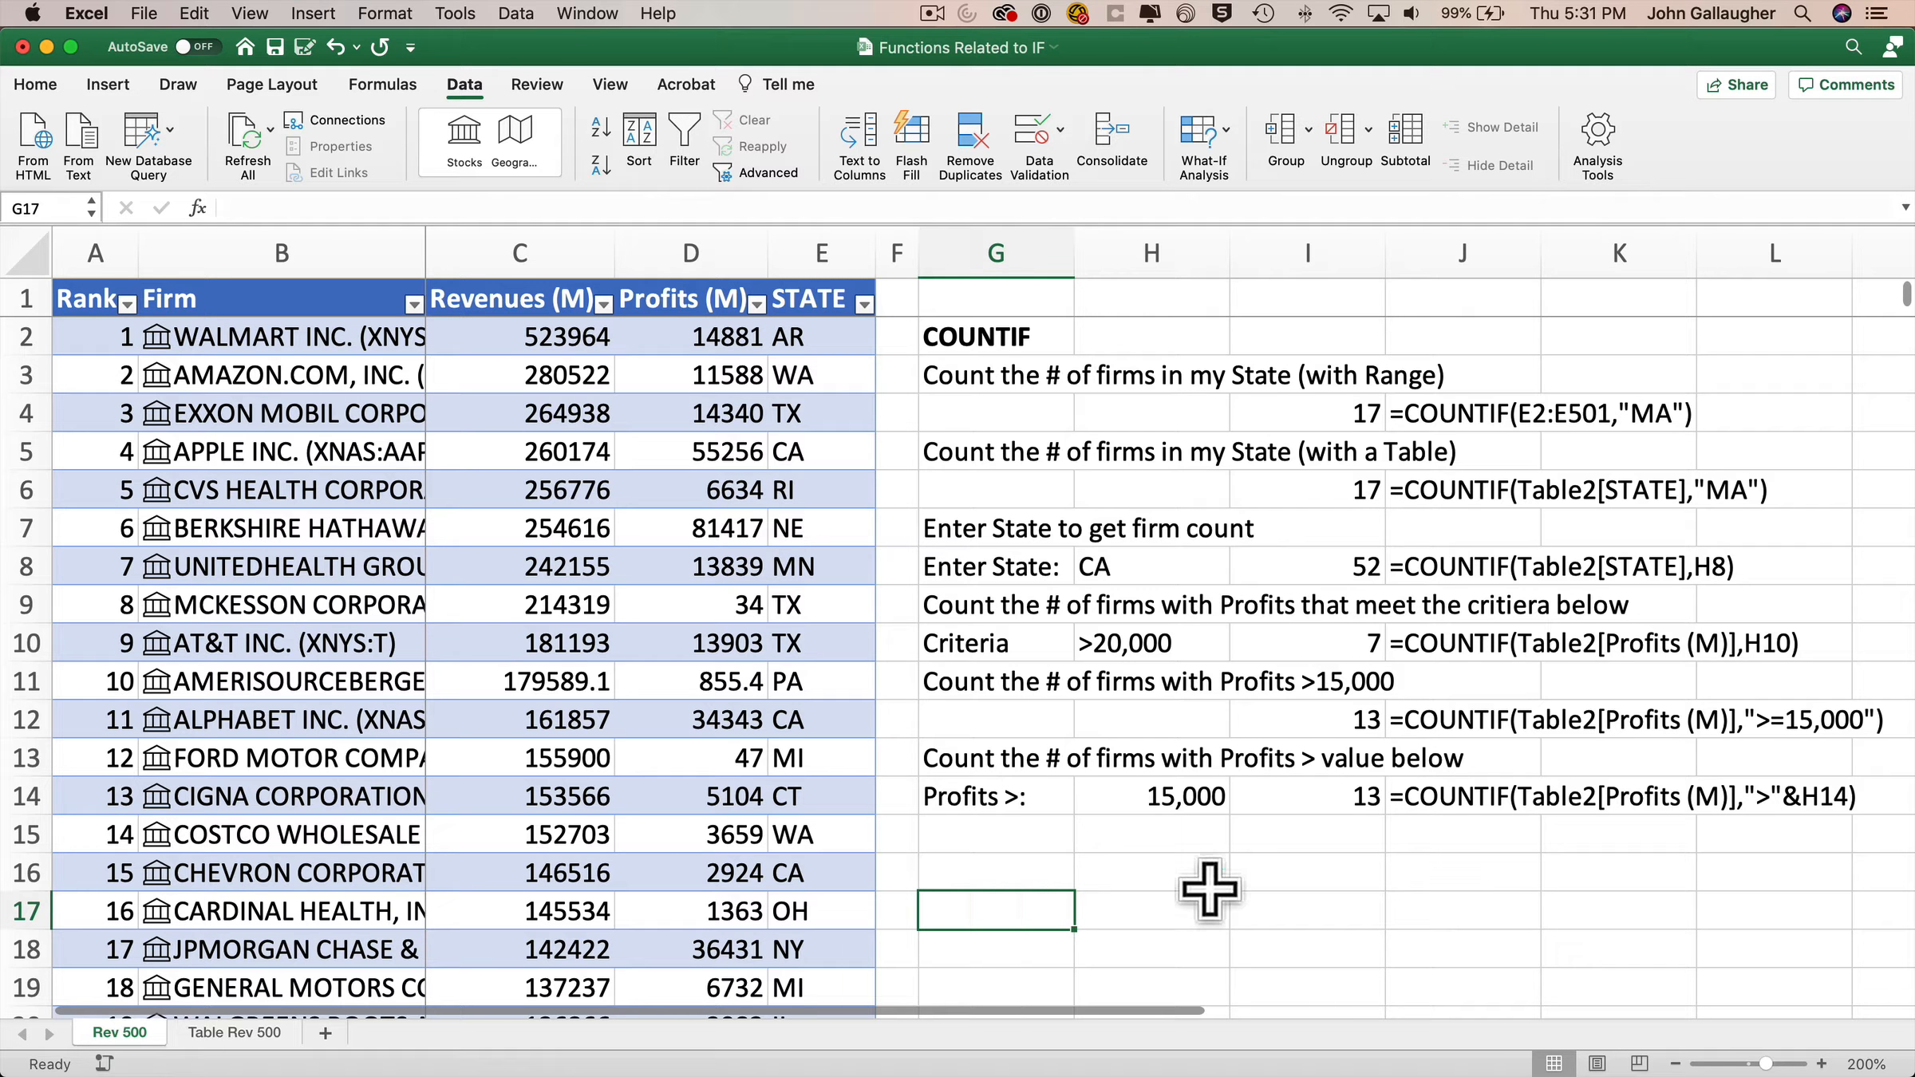
type("SUMIF")
key("Return")
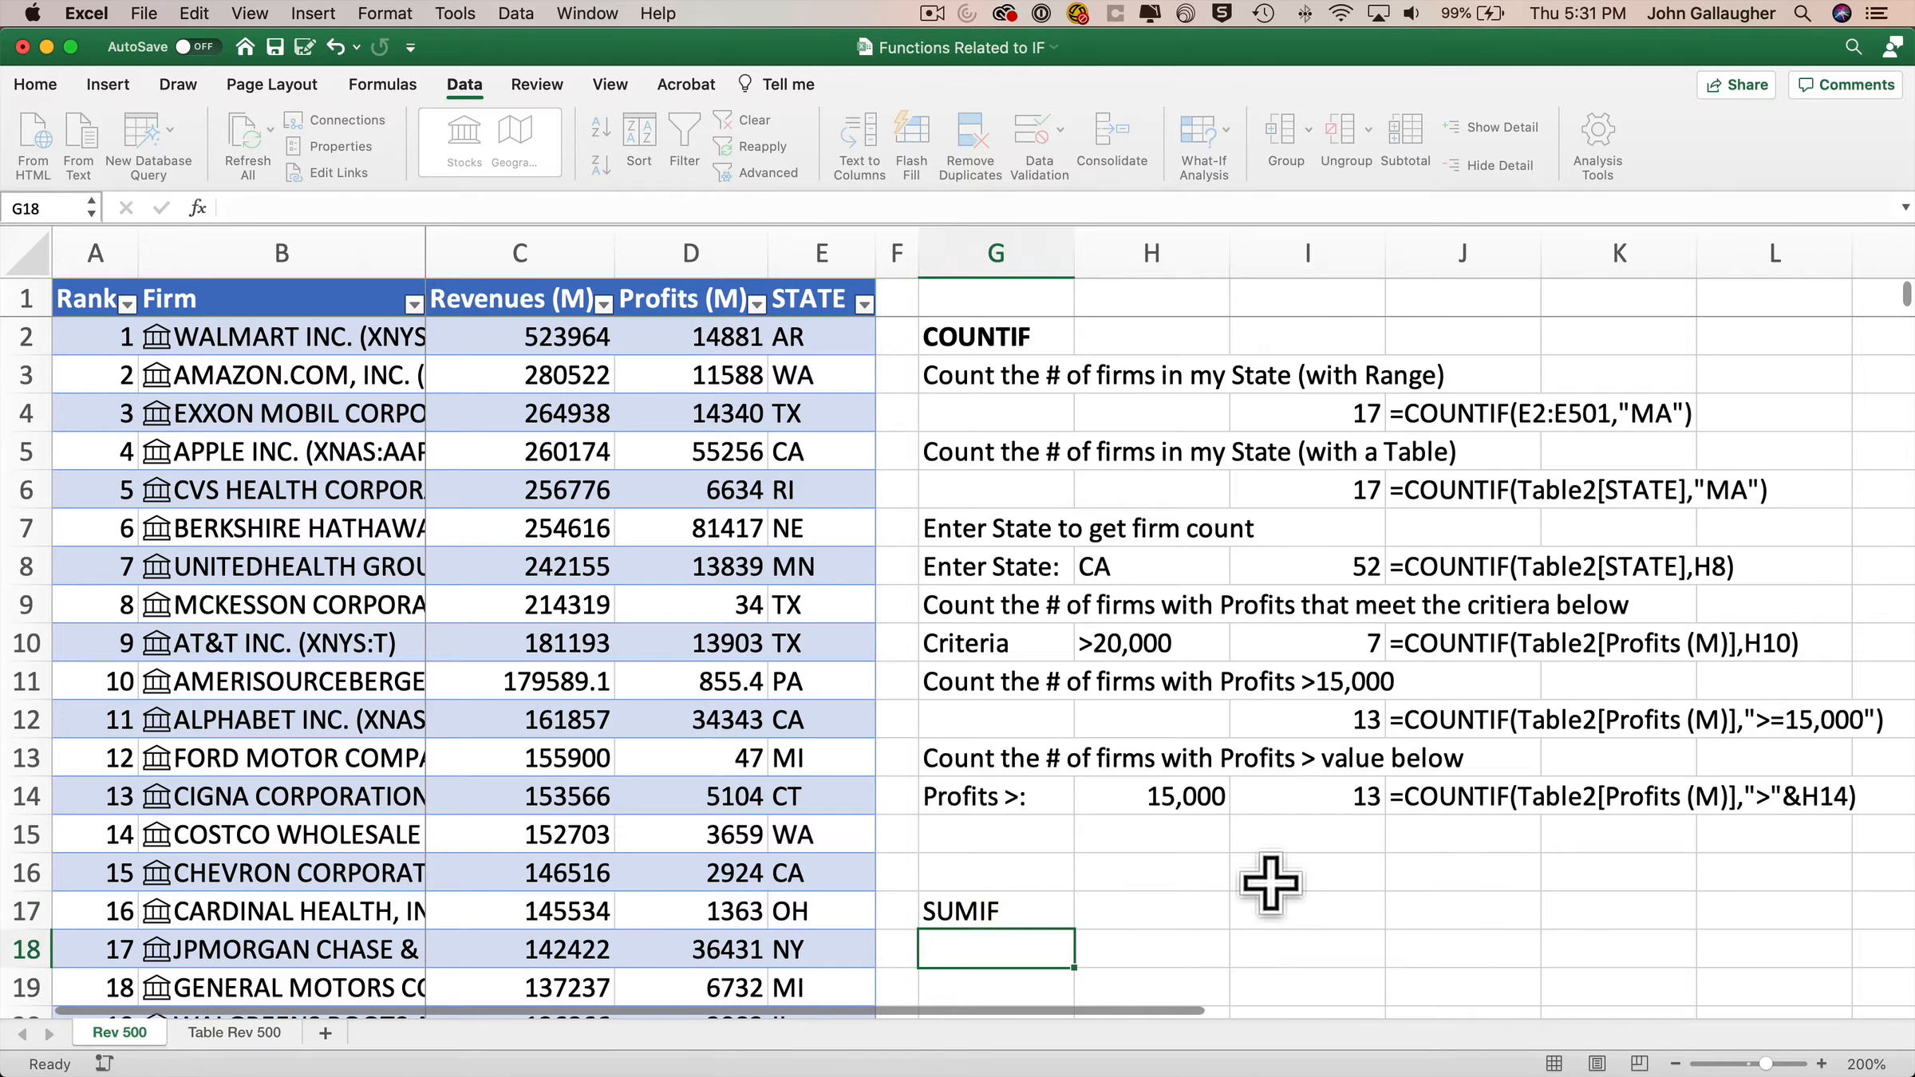
key("Up")
key("super+b")
key("Return")
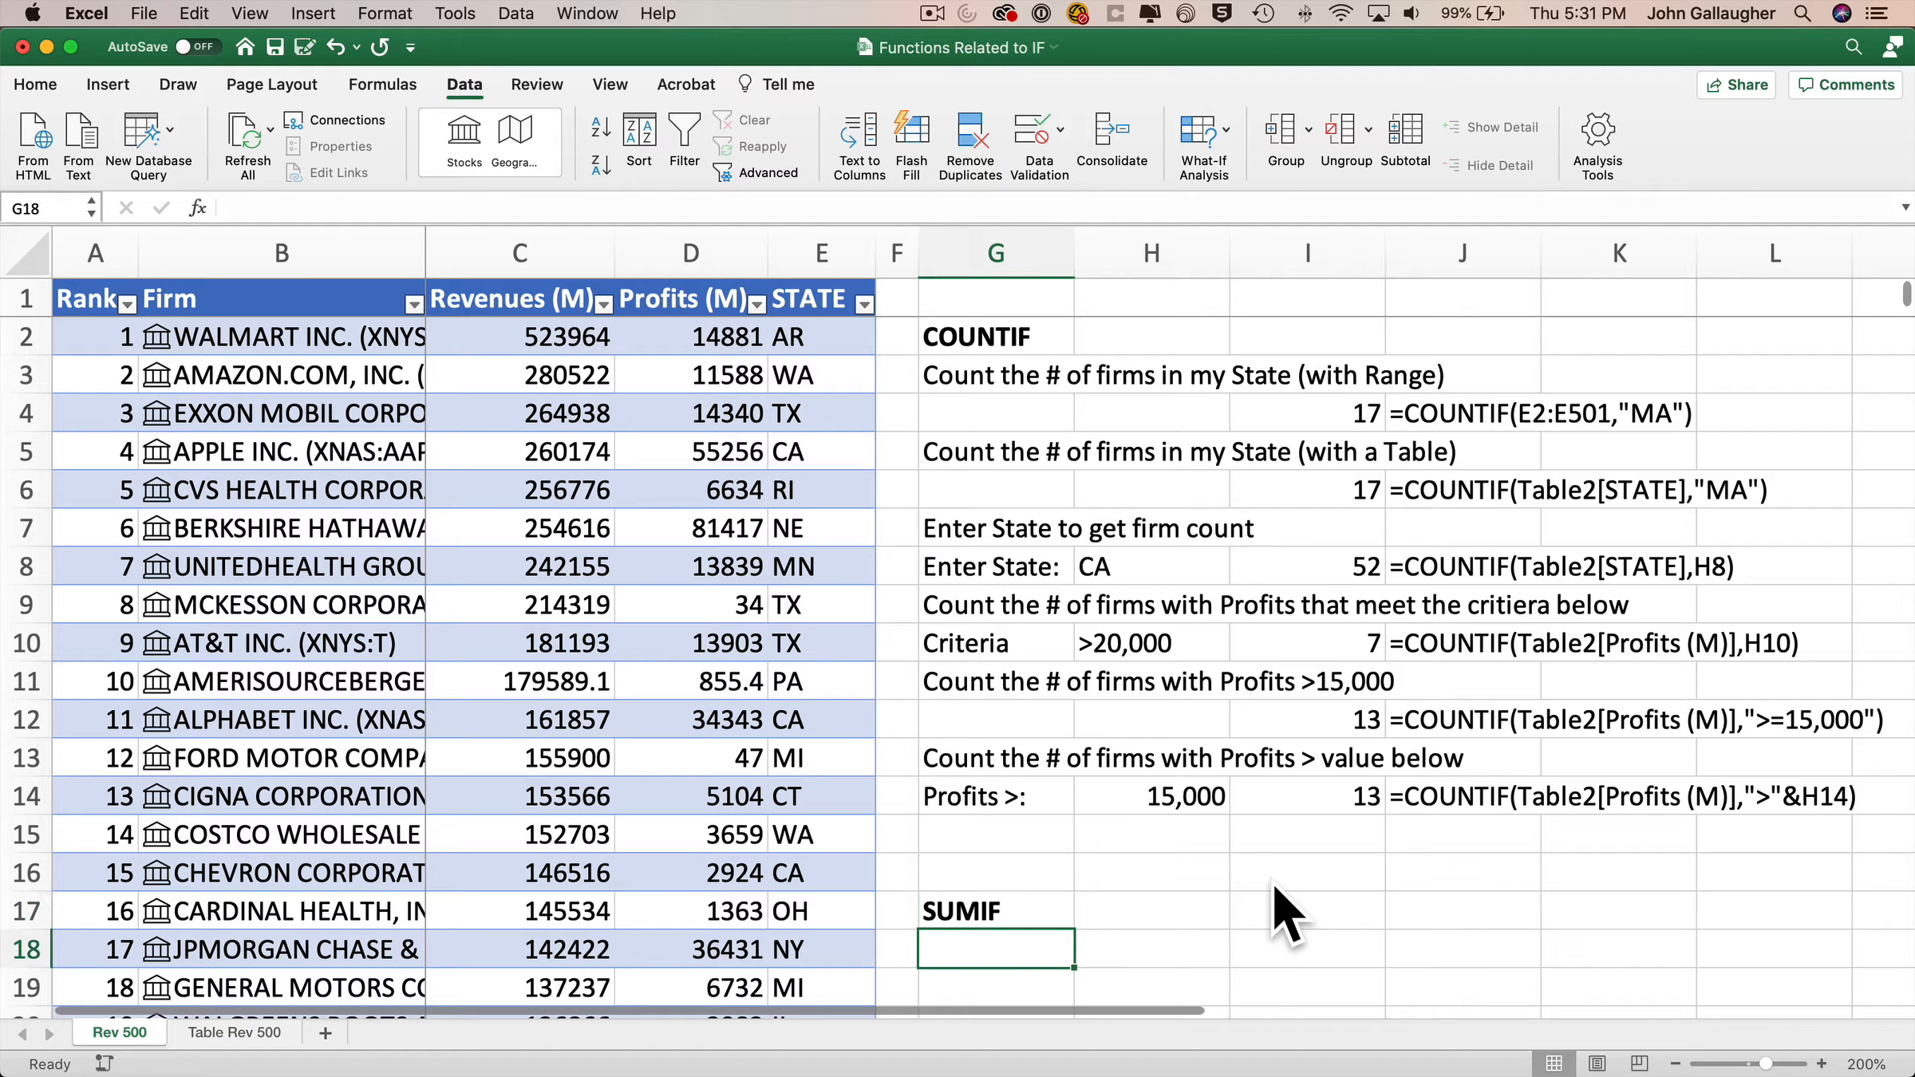
Step: Enter the labels "Total Revenues for State entered below" in G18 and "State:" in G19
type("Total Revenue")
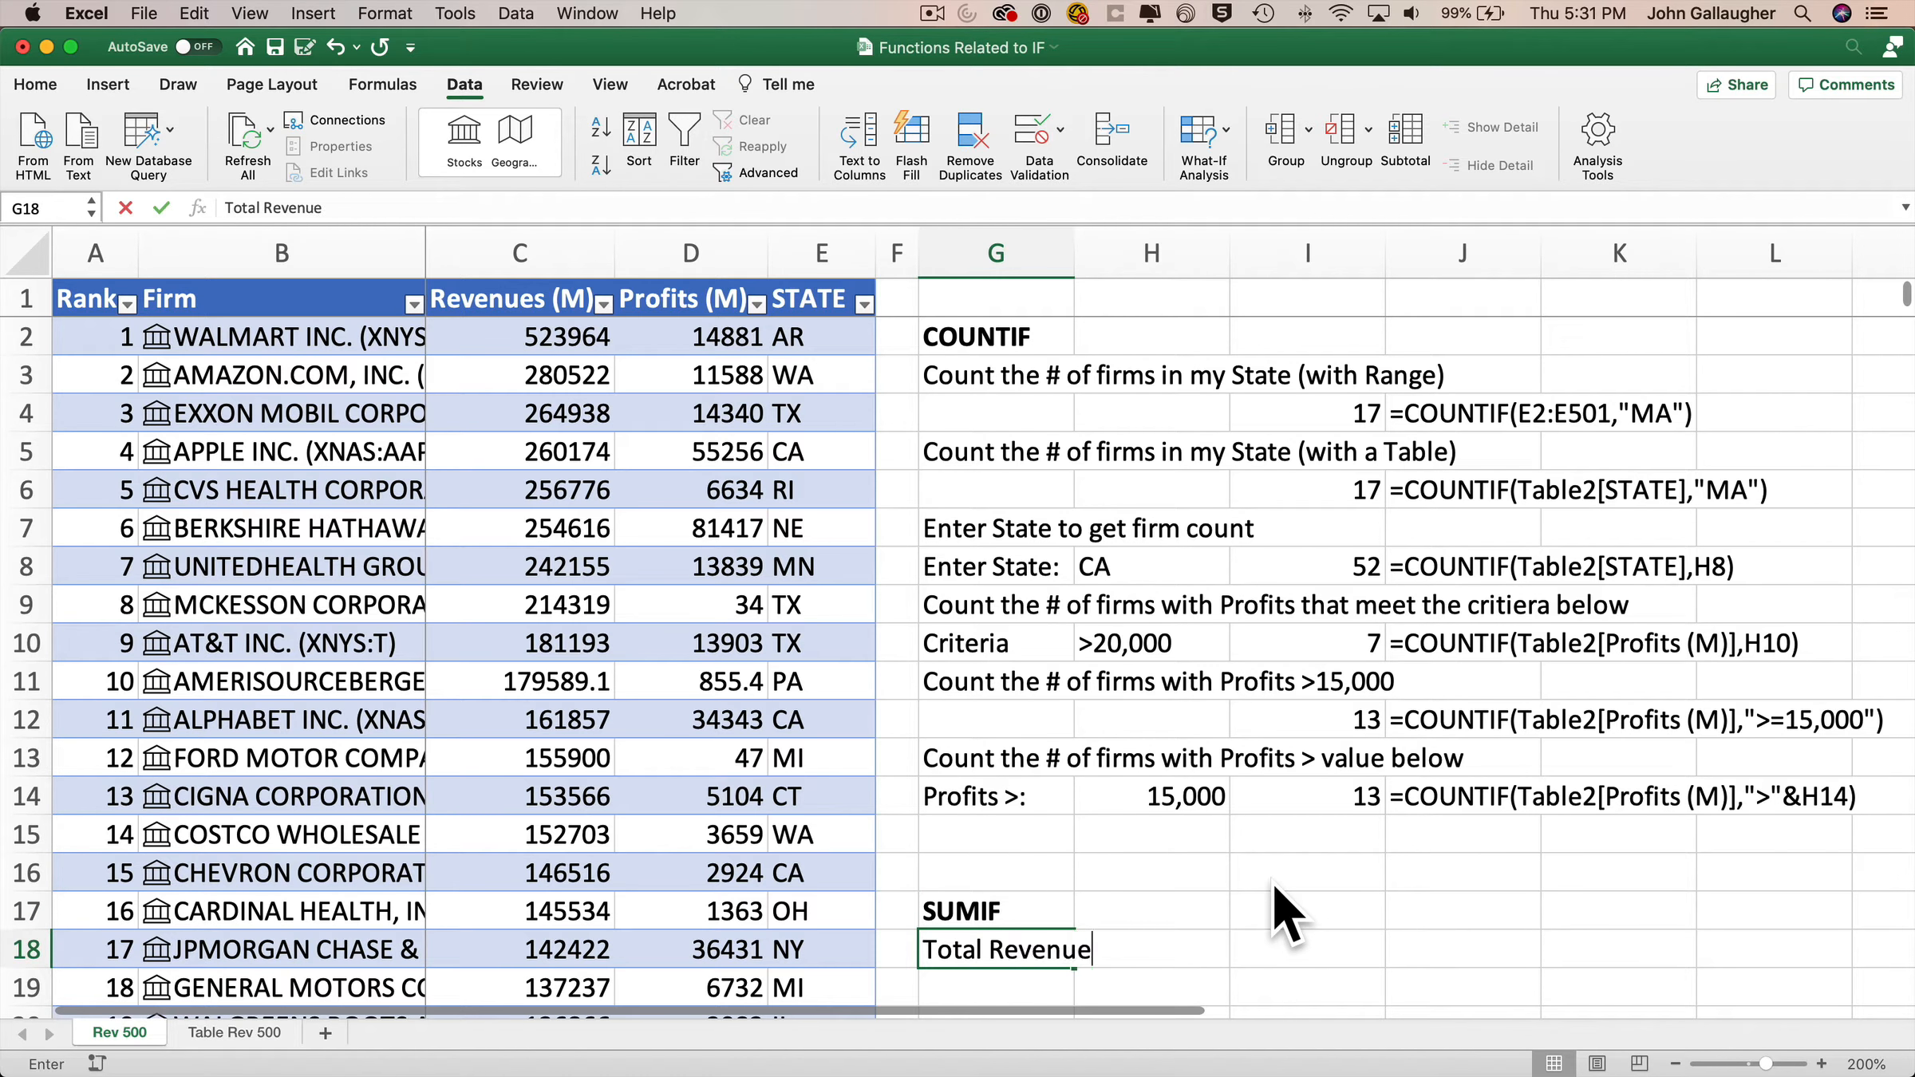
type("s for State ent")
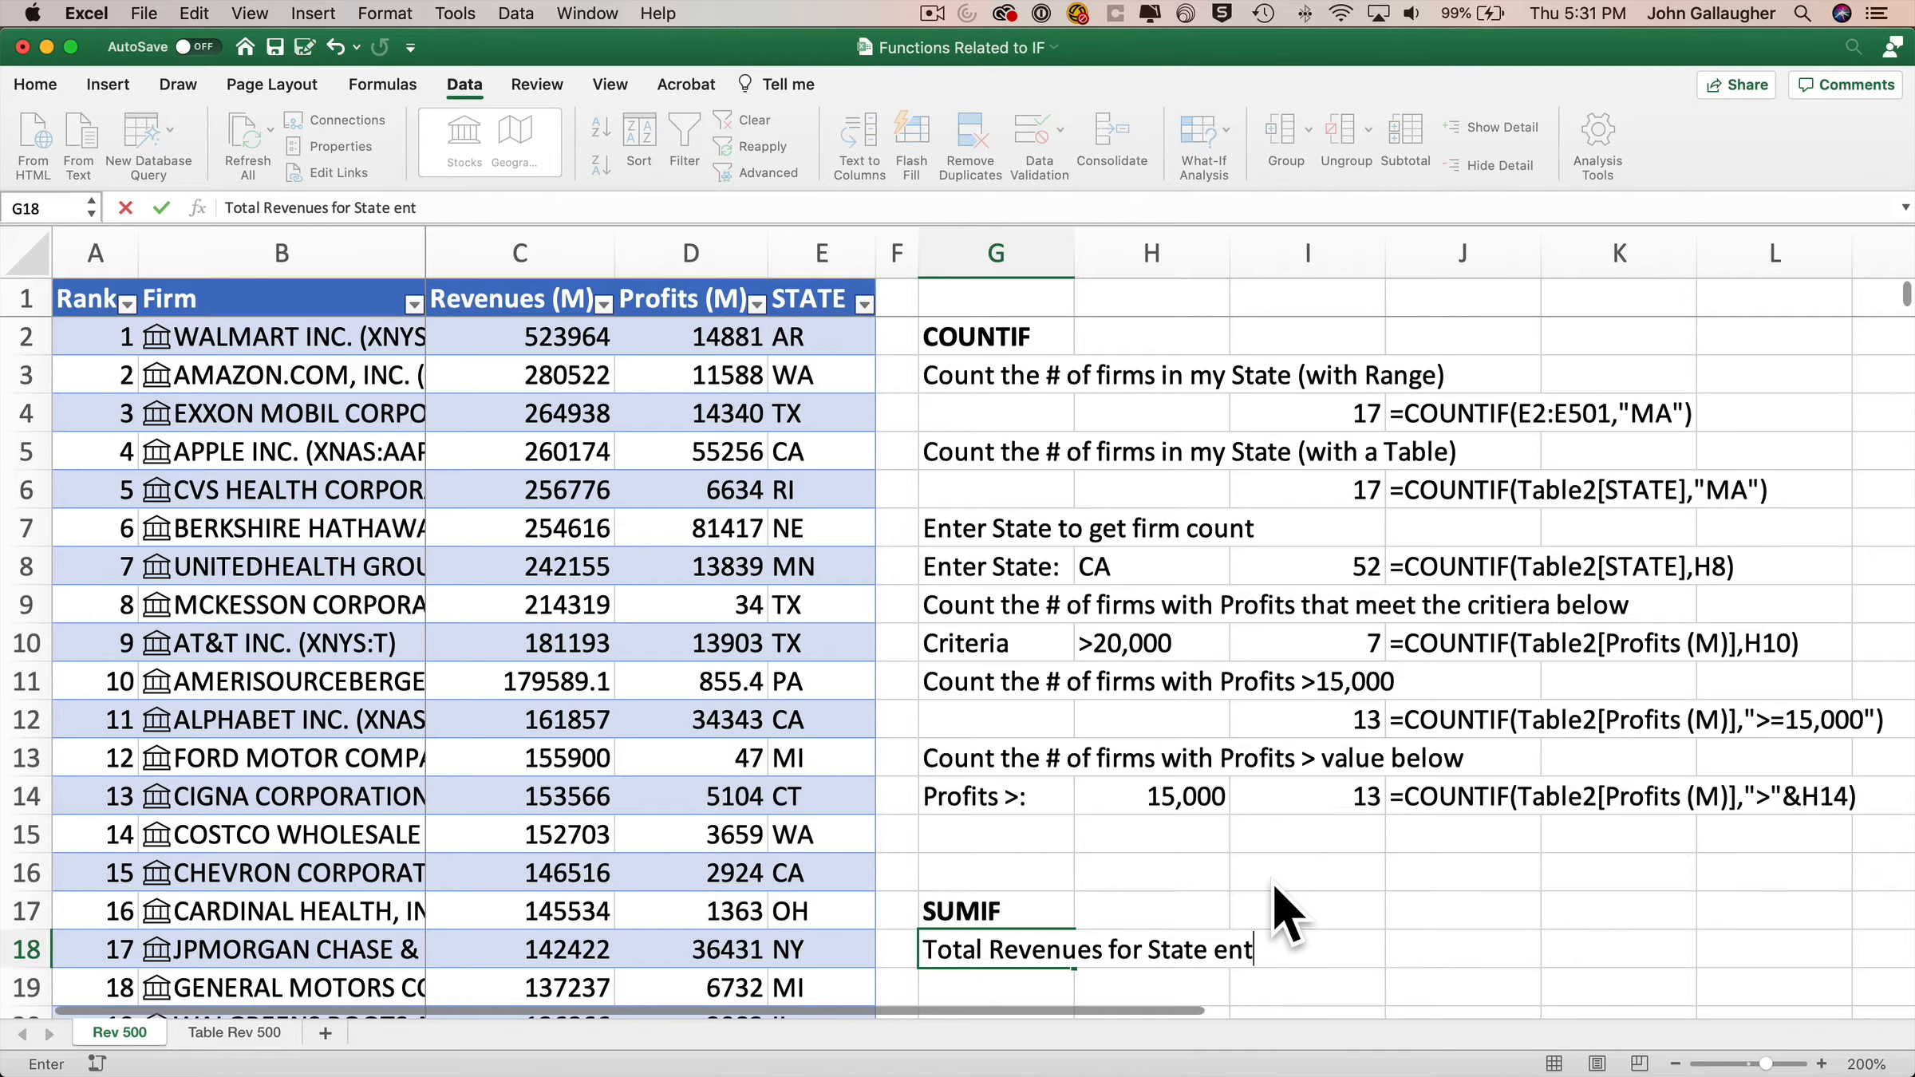
type("ered below")
key("Return")
type("State:")
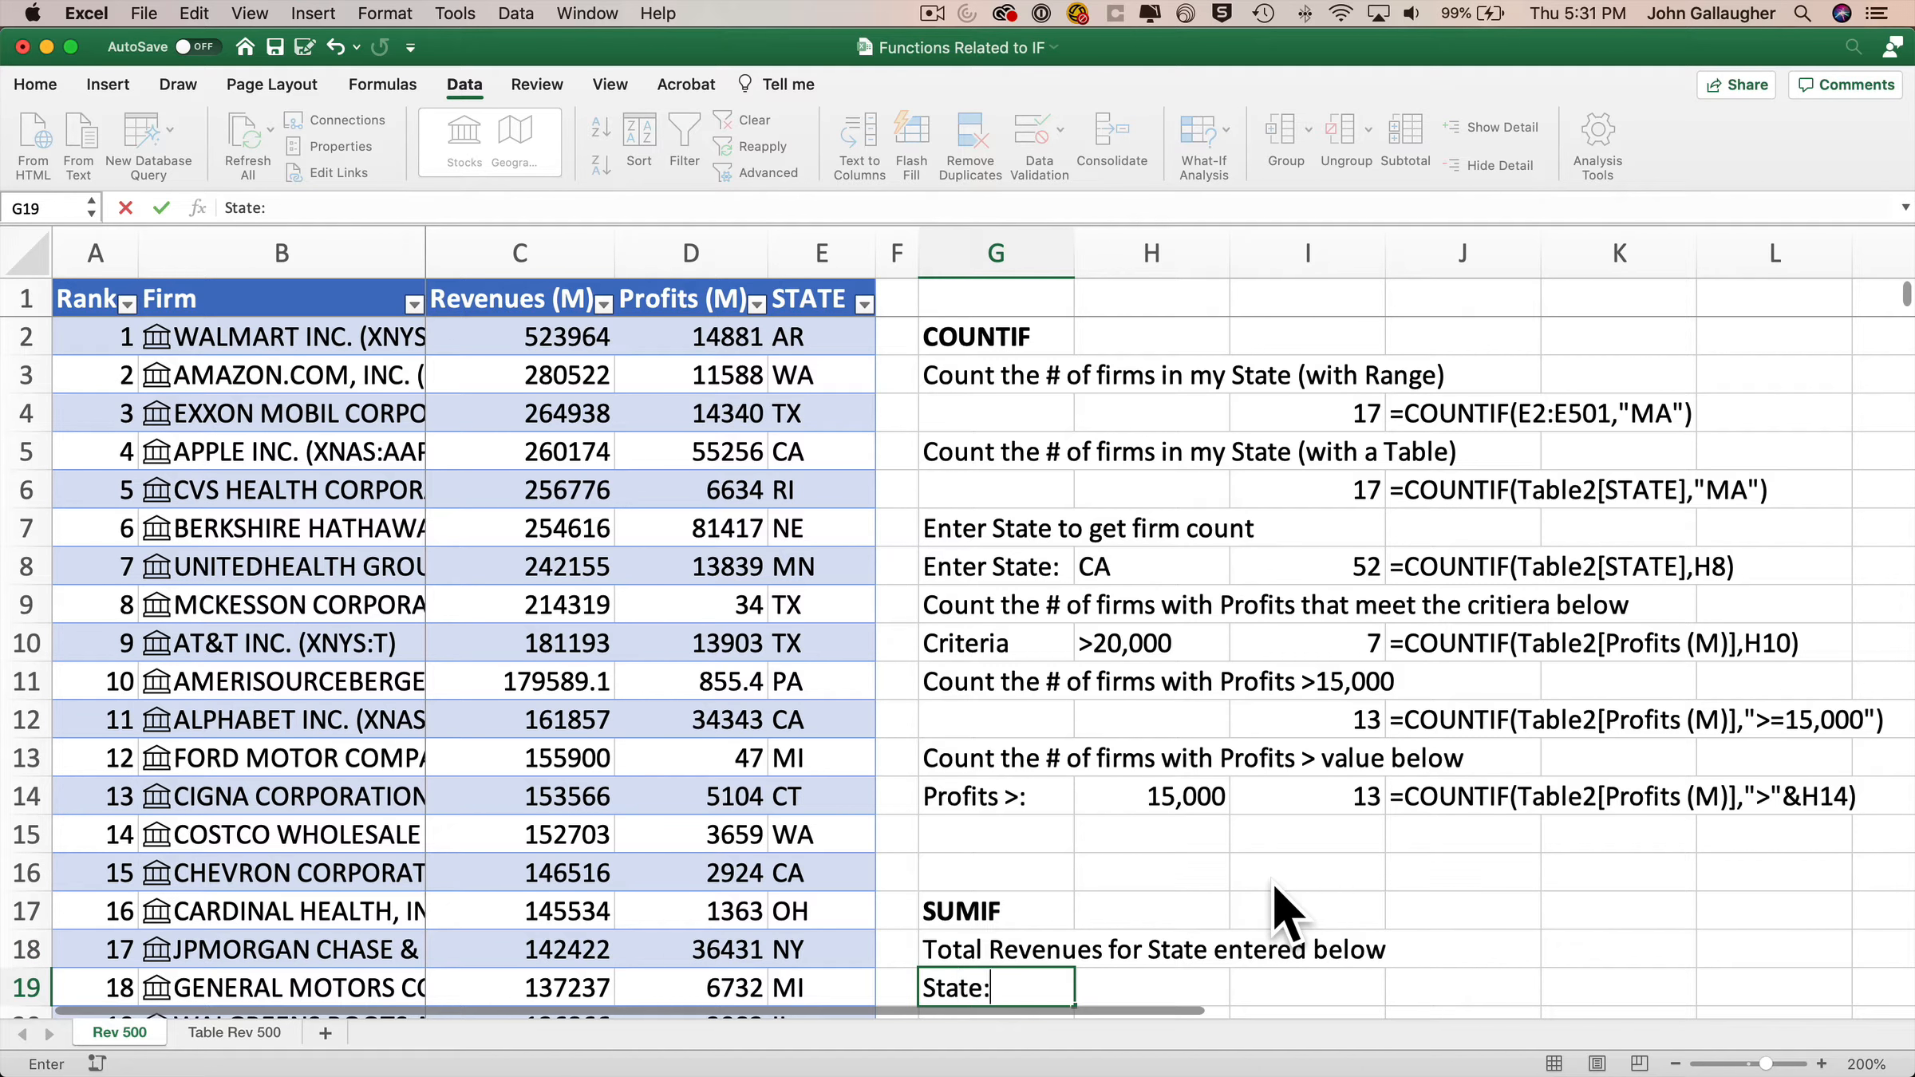
Step: Enter MA as the state in H19 and begin a formula in I19
key("Tab")
type("MA")
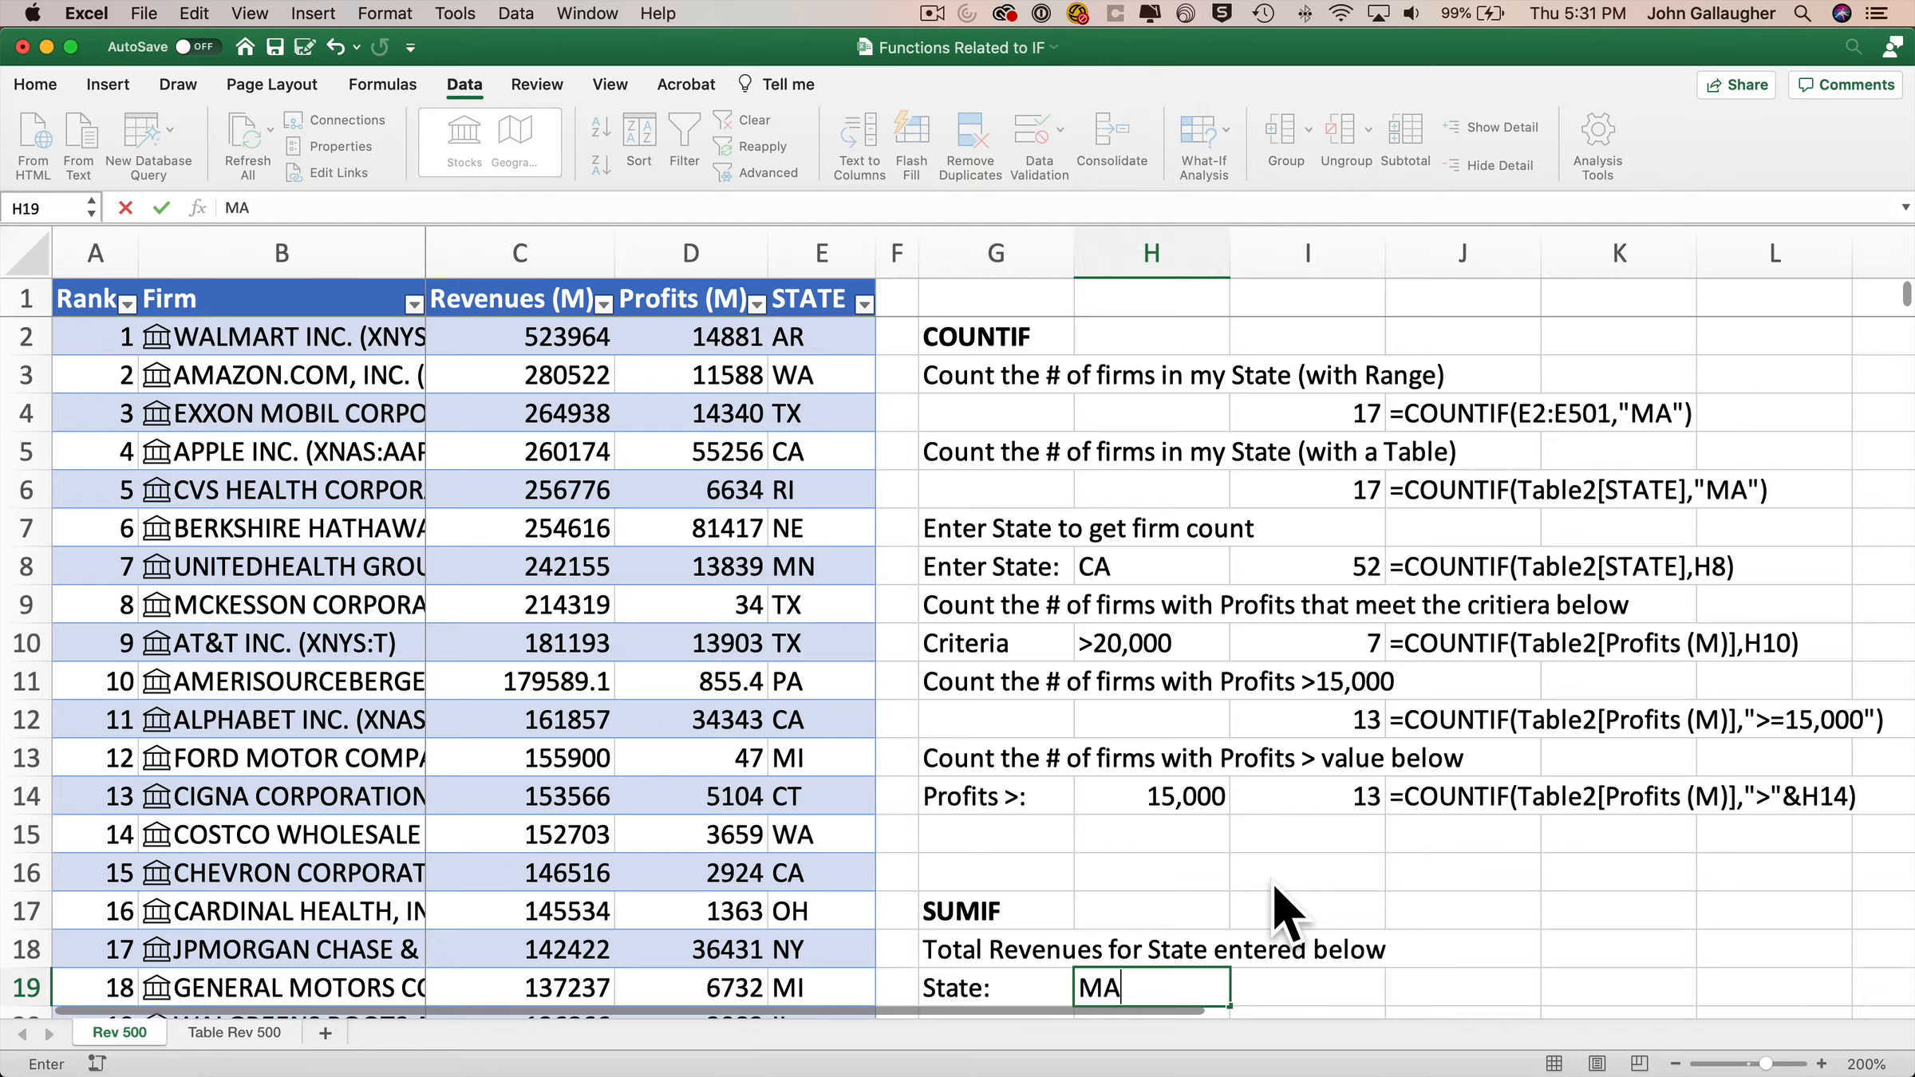
key("Tab")
type("=")
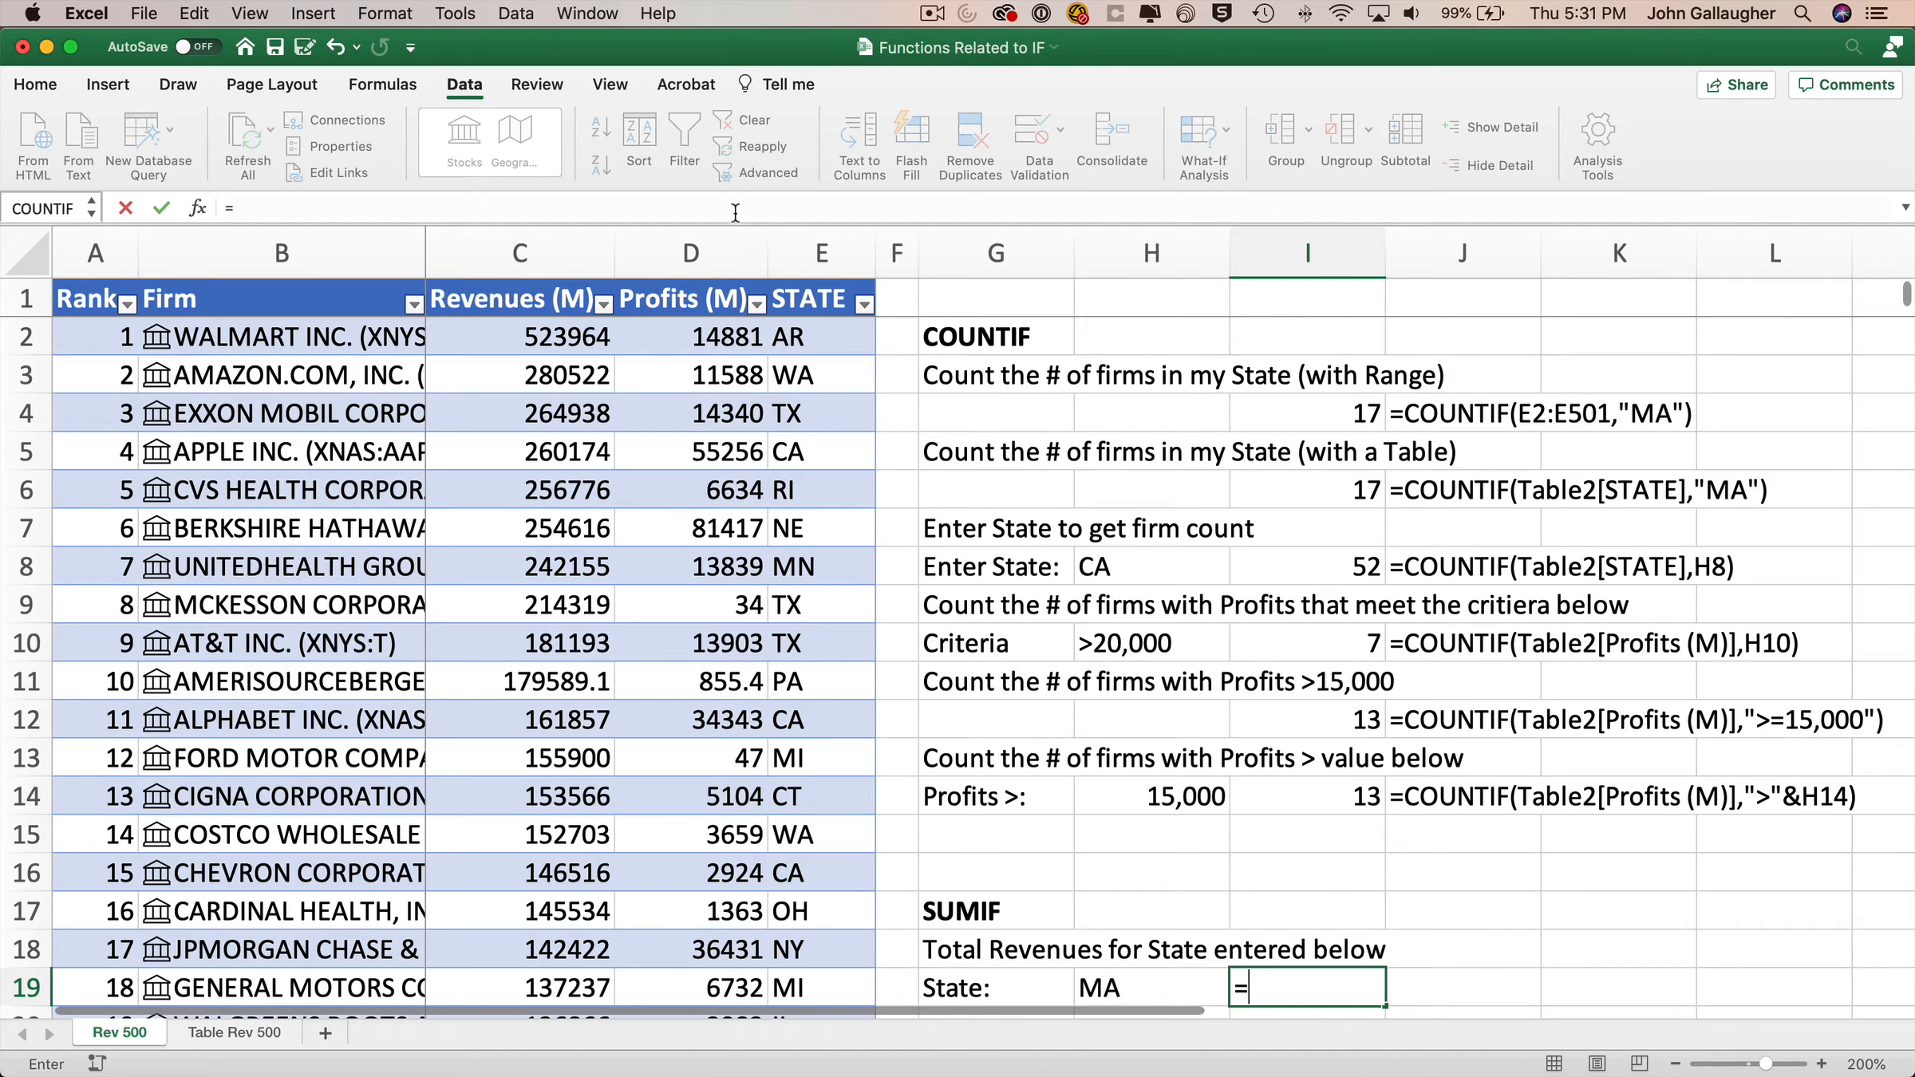
left_click(379, 83)
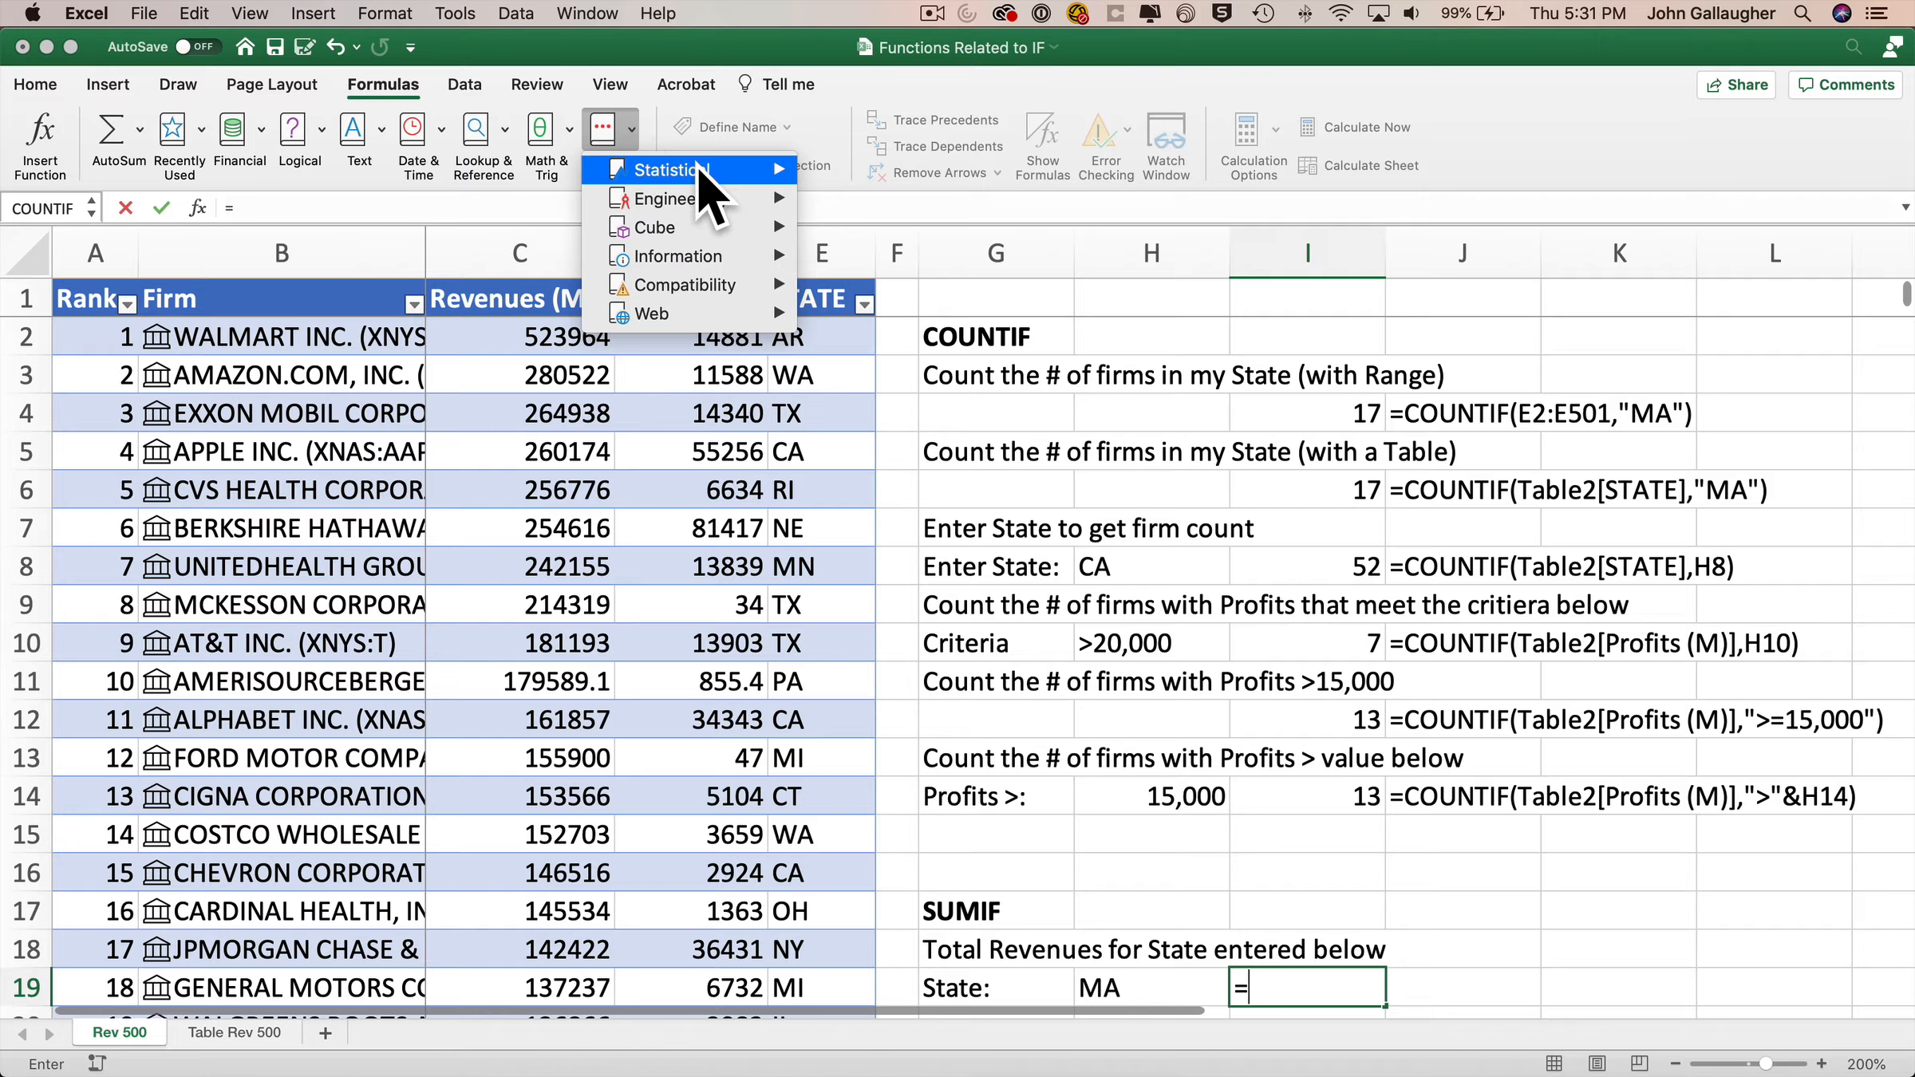
mouse_move(697, 165)
scroll(986, 568, "down", 10)
scroll(986, 568, "down", 10)
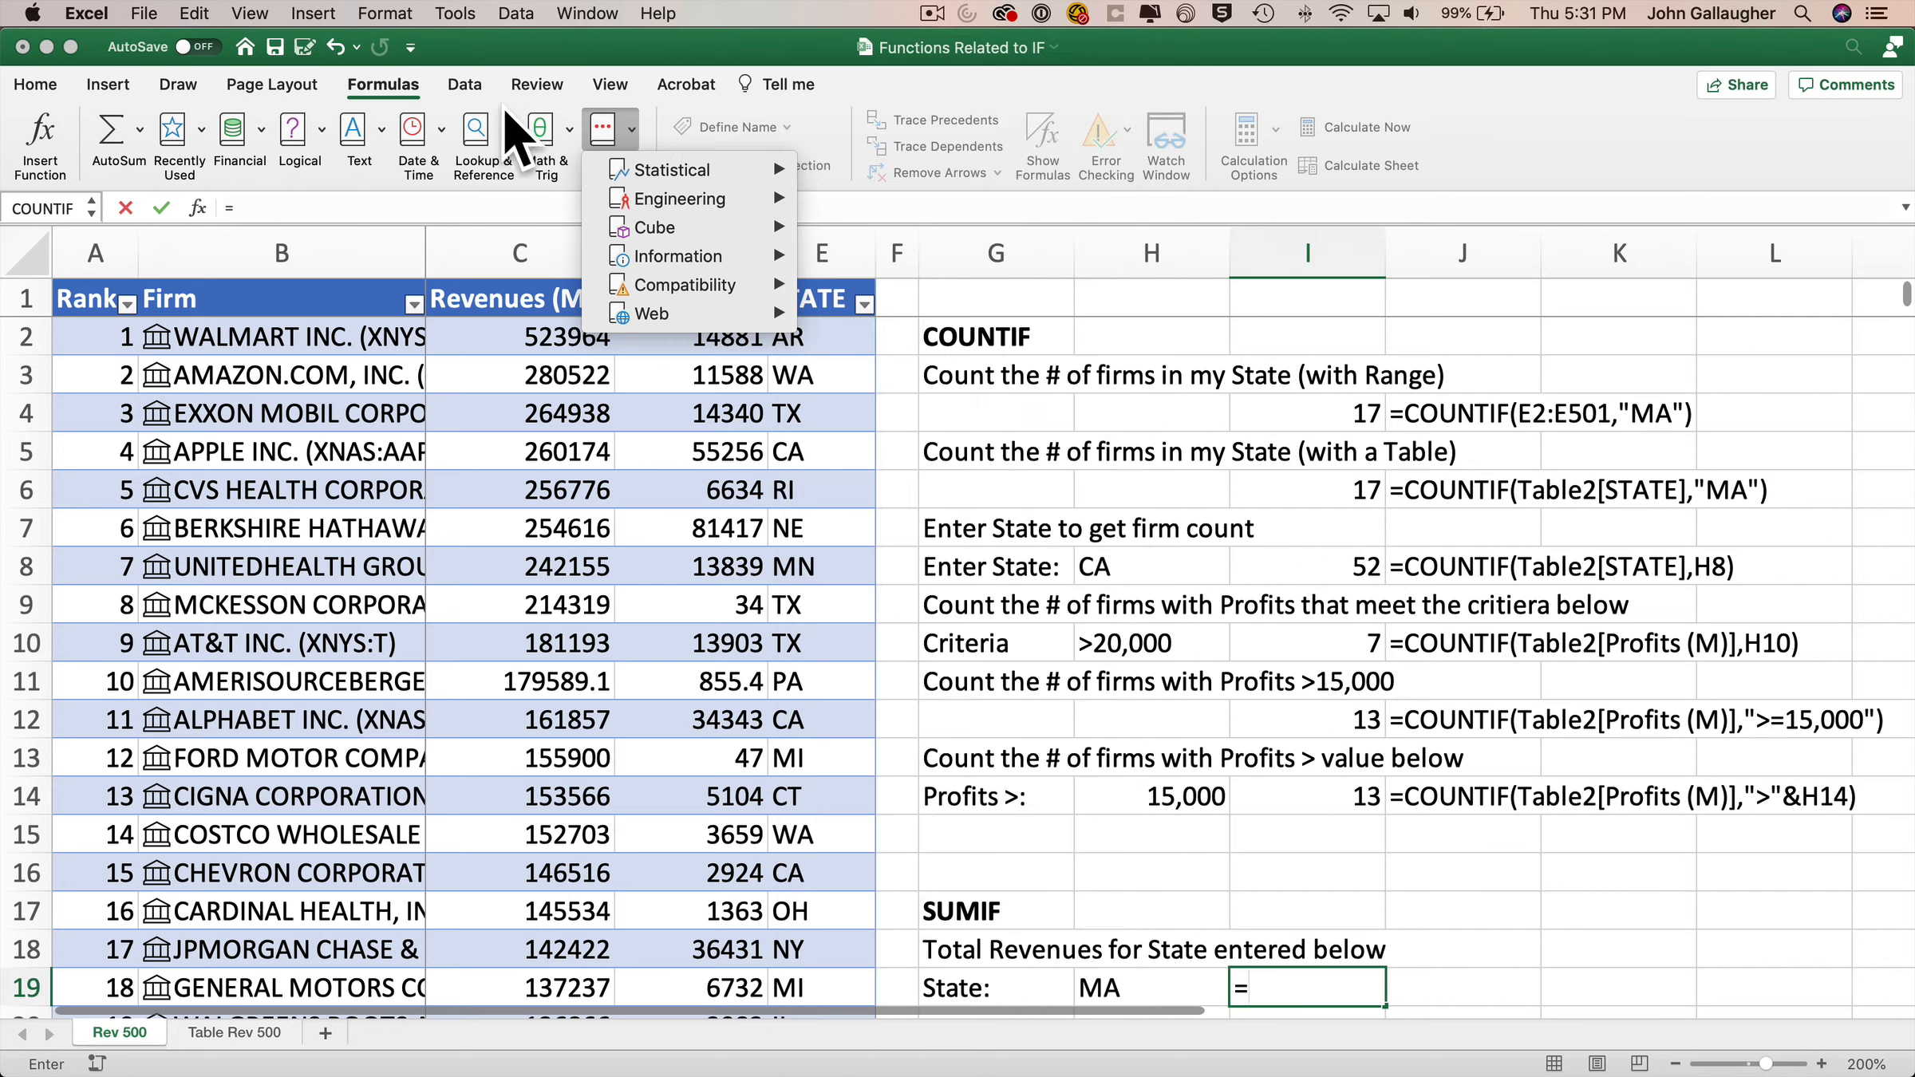
left_click(569, 124)
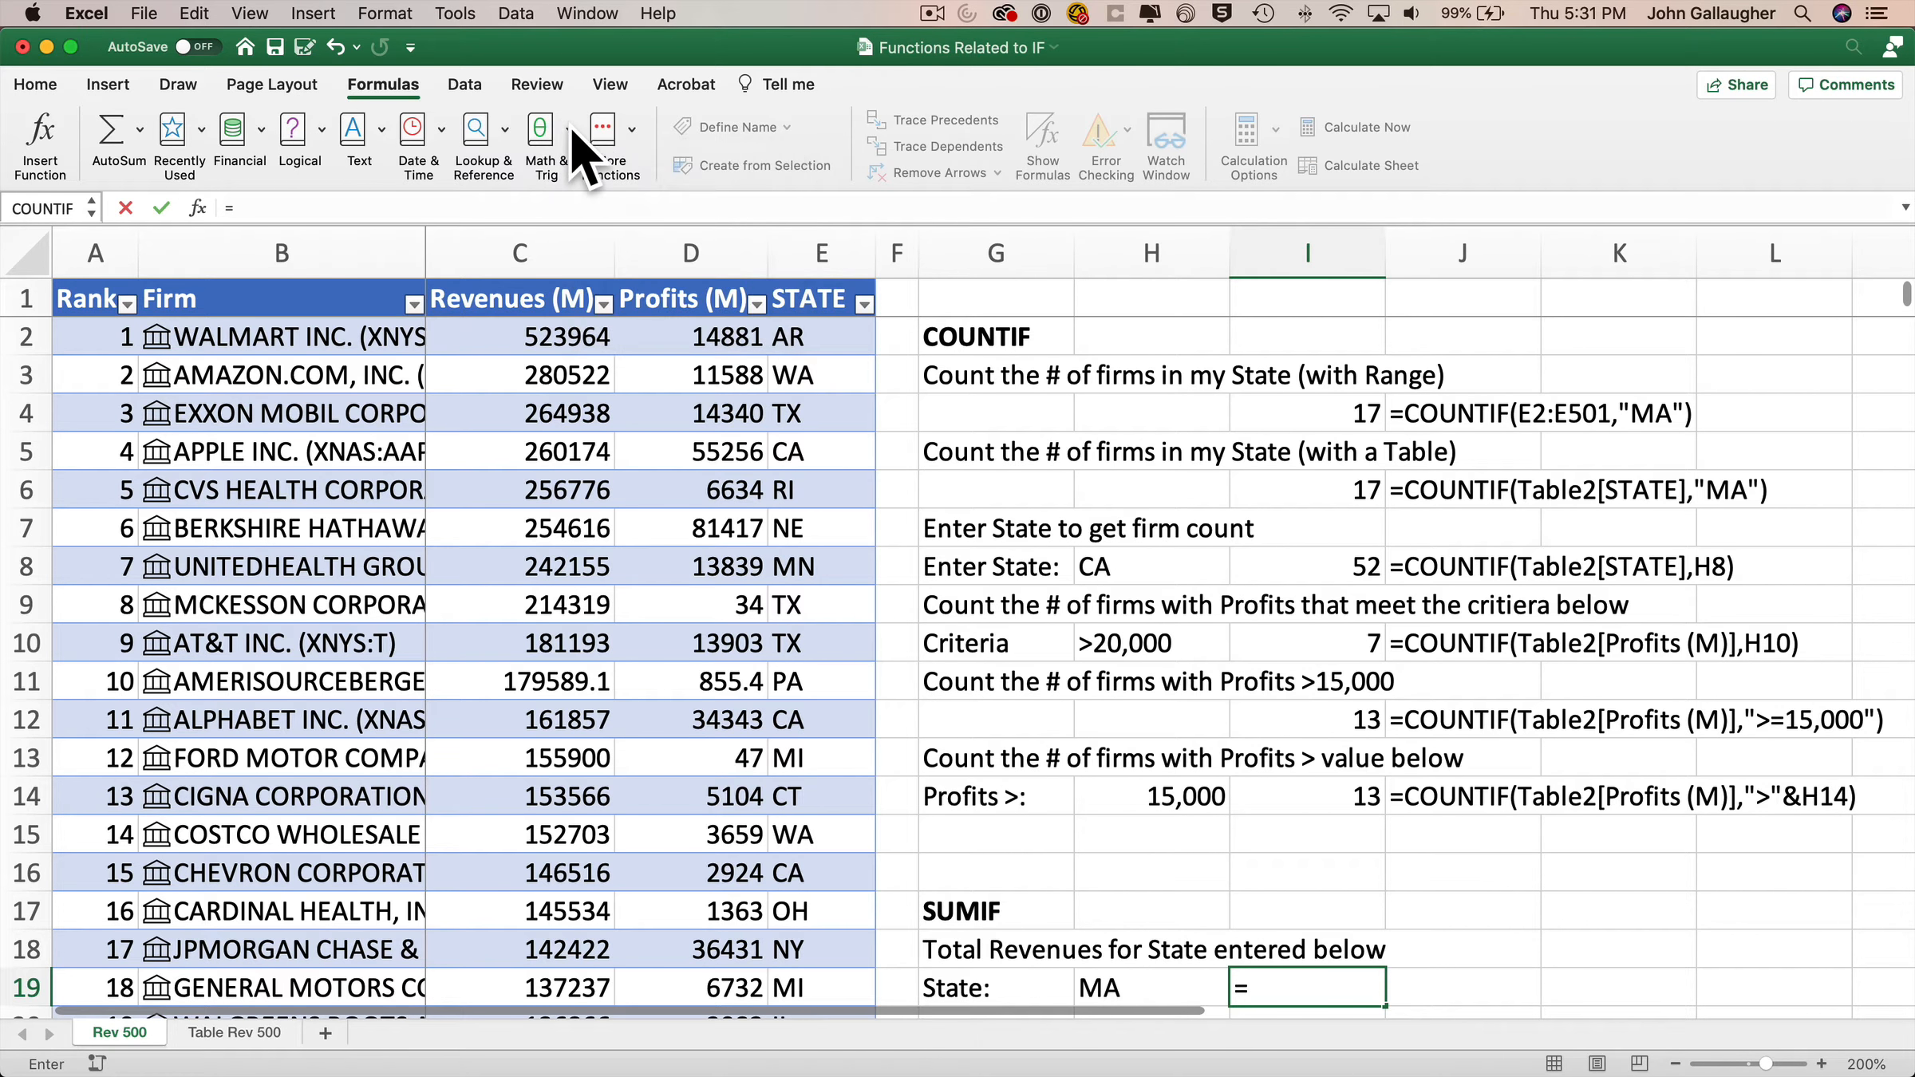
left_click(570, 130)
scroll(702, 559, "down", 20)
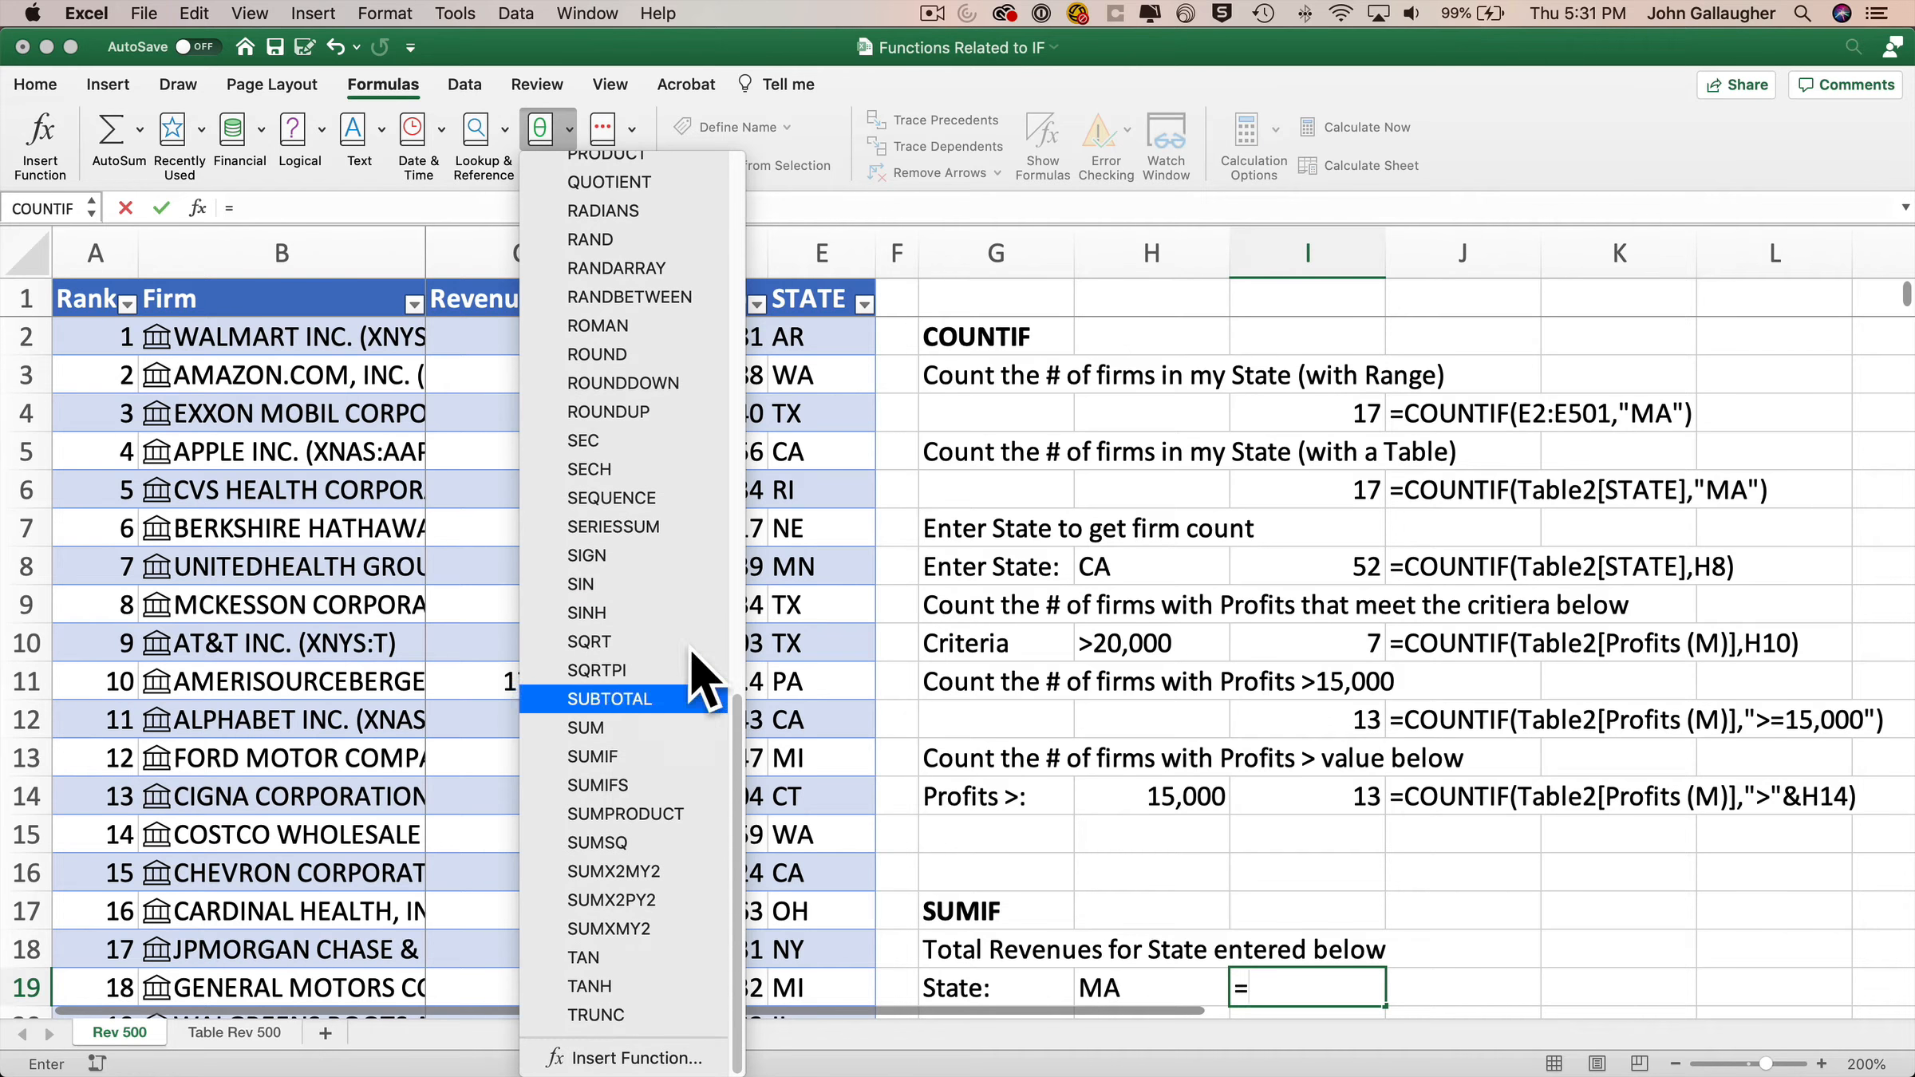
left_click(661, 754)
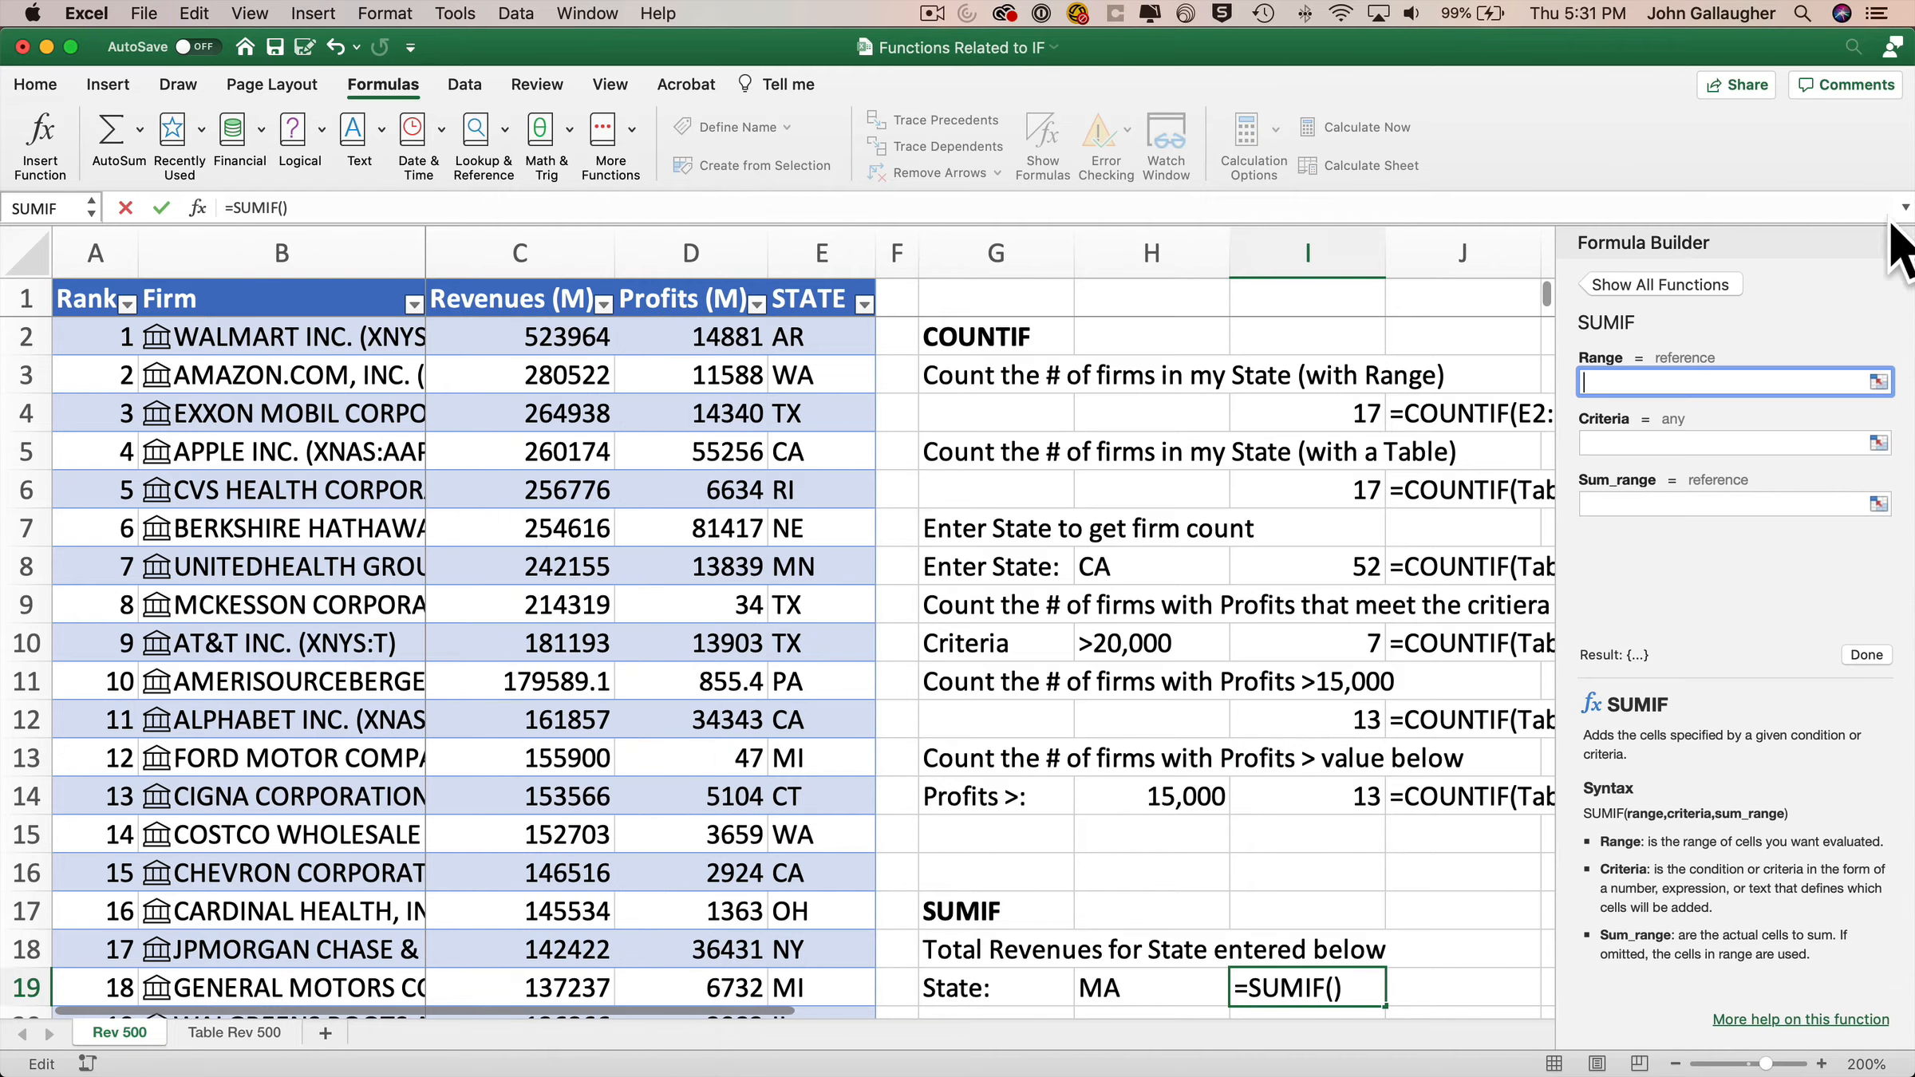
left_click(1897, 242)
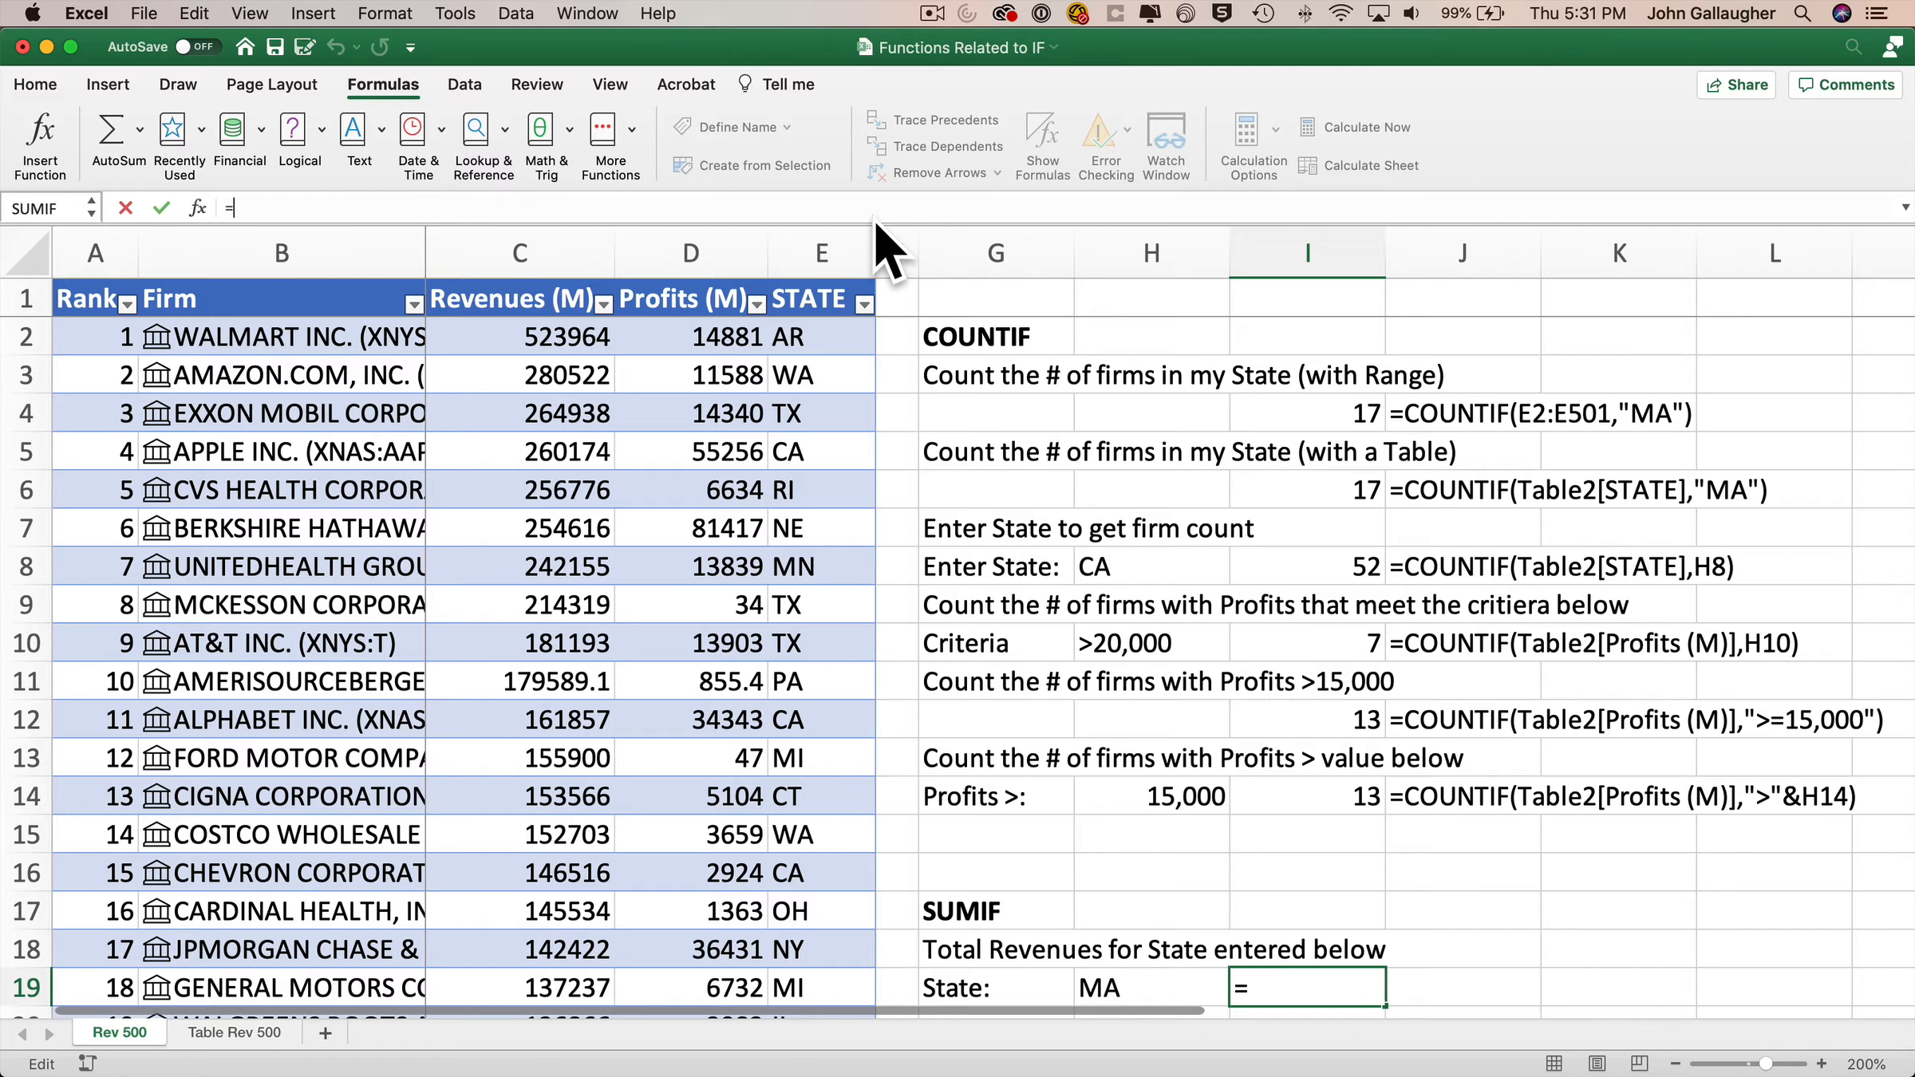
Step: Complete the SUMIF formula in I19 with range Table2[STATE], criteria H19 and sum range Table2[Revenues (M)]
type("SUMIF(")
left_click(198, 209)
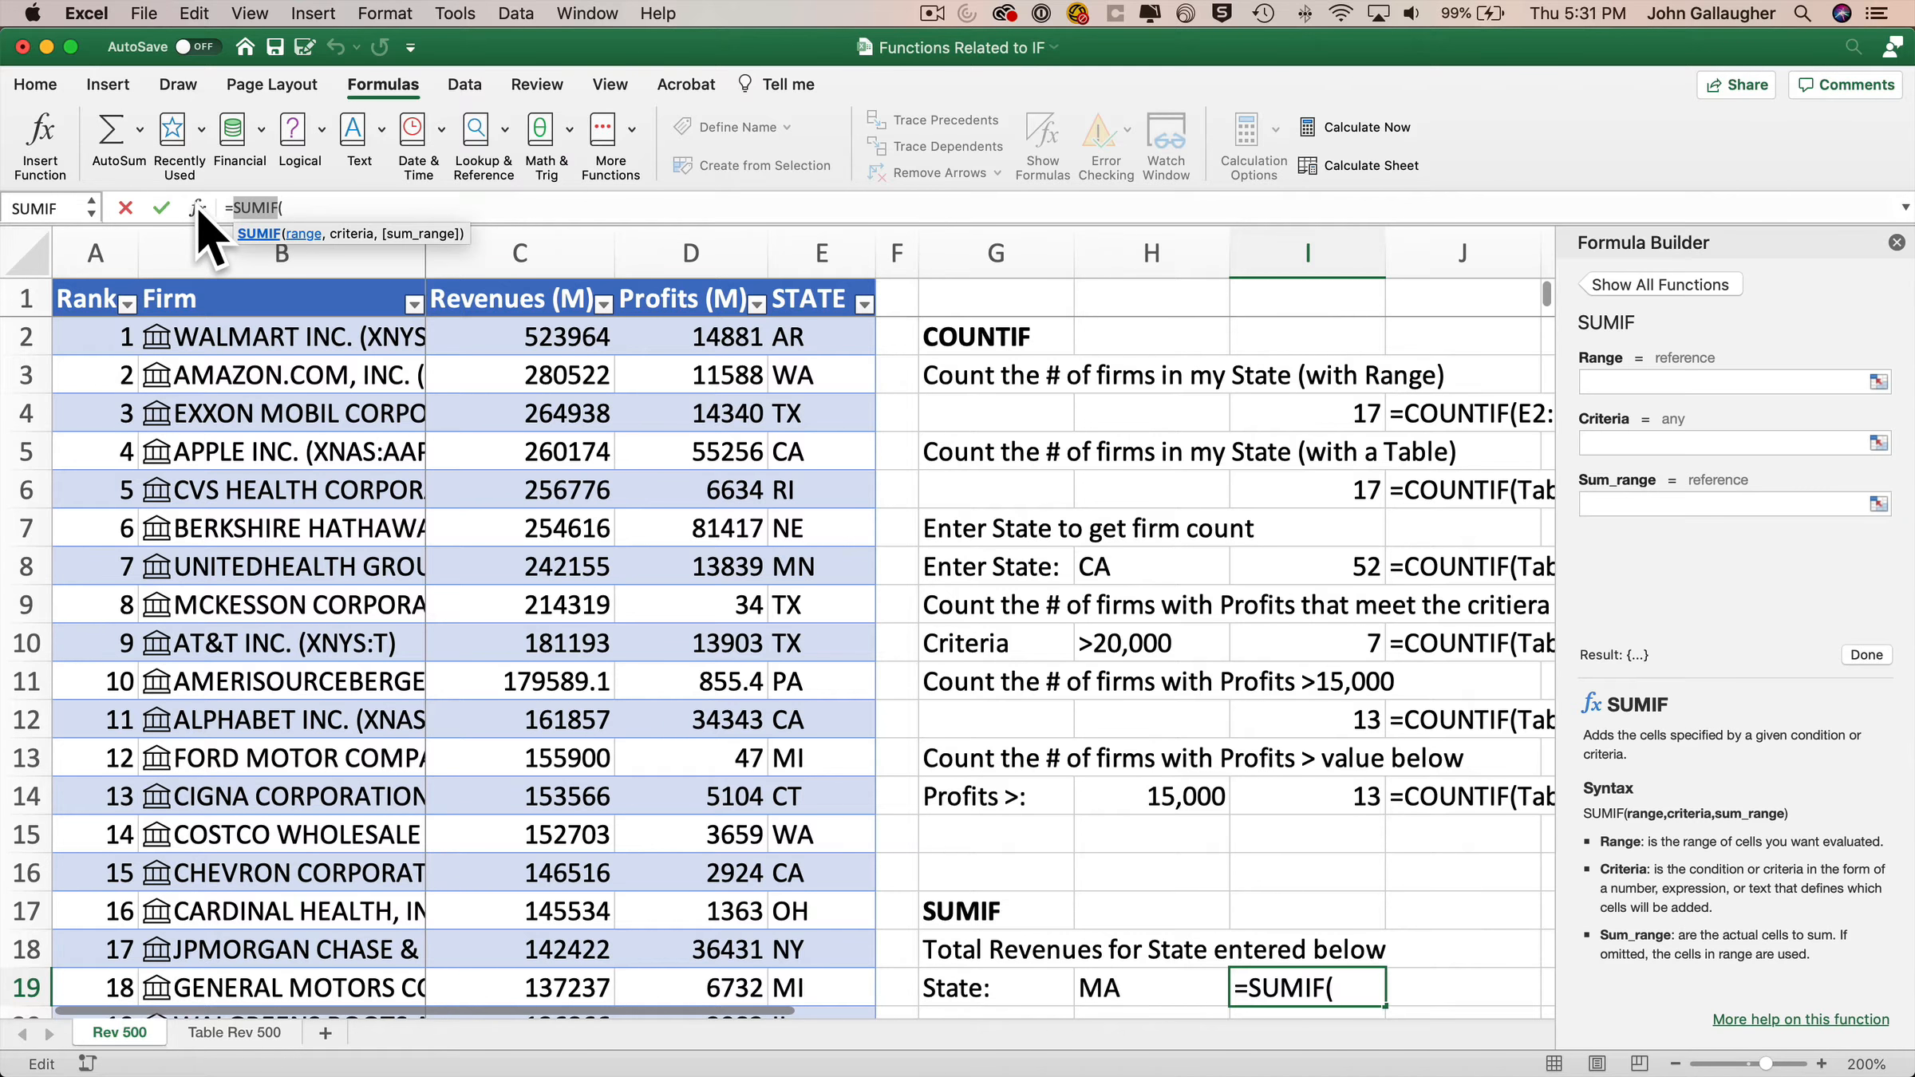
left_click(1669, 381)
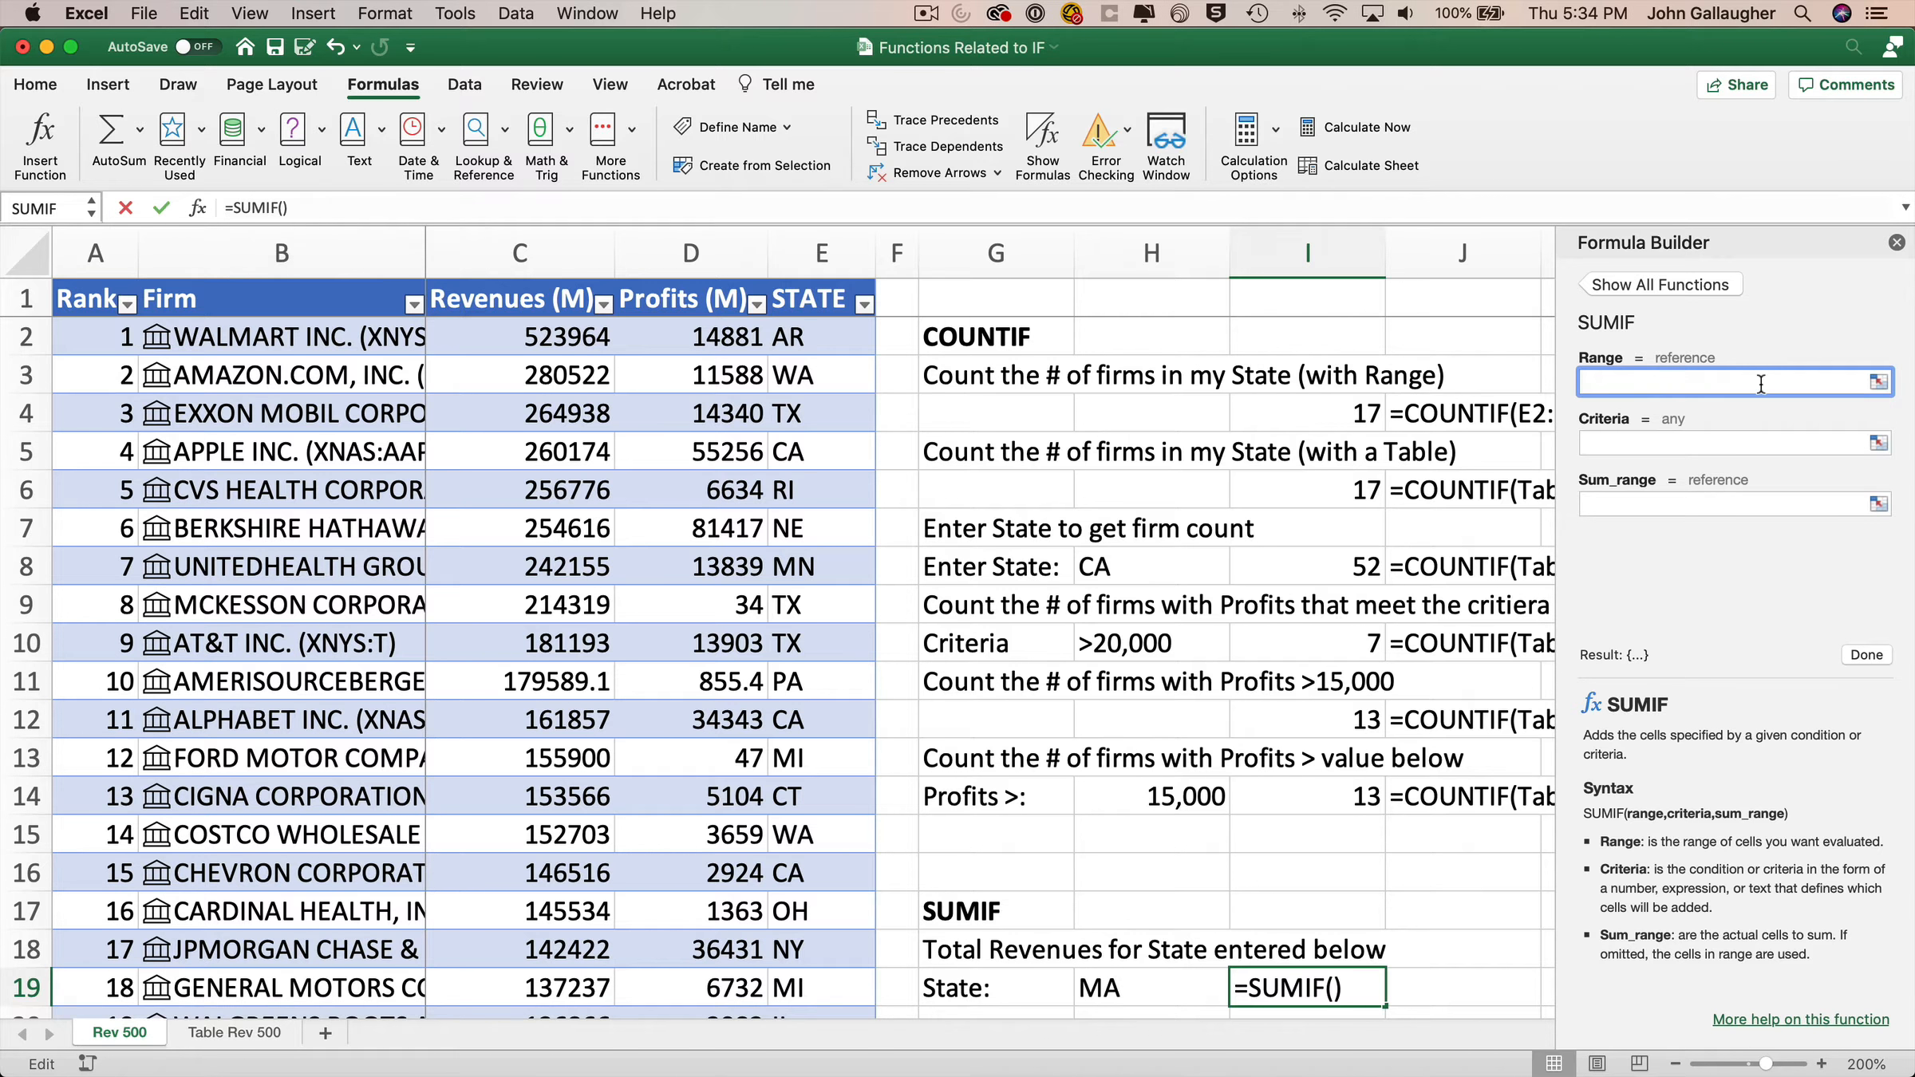
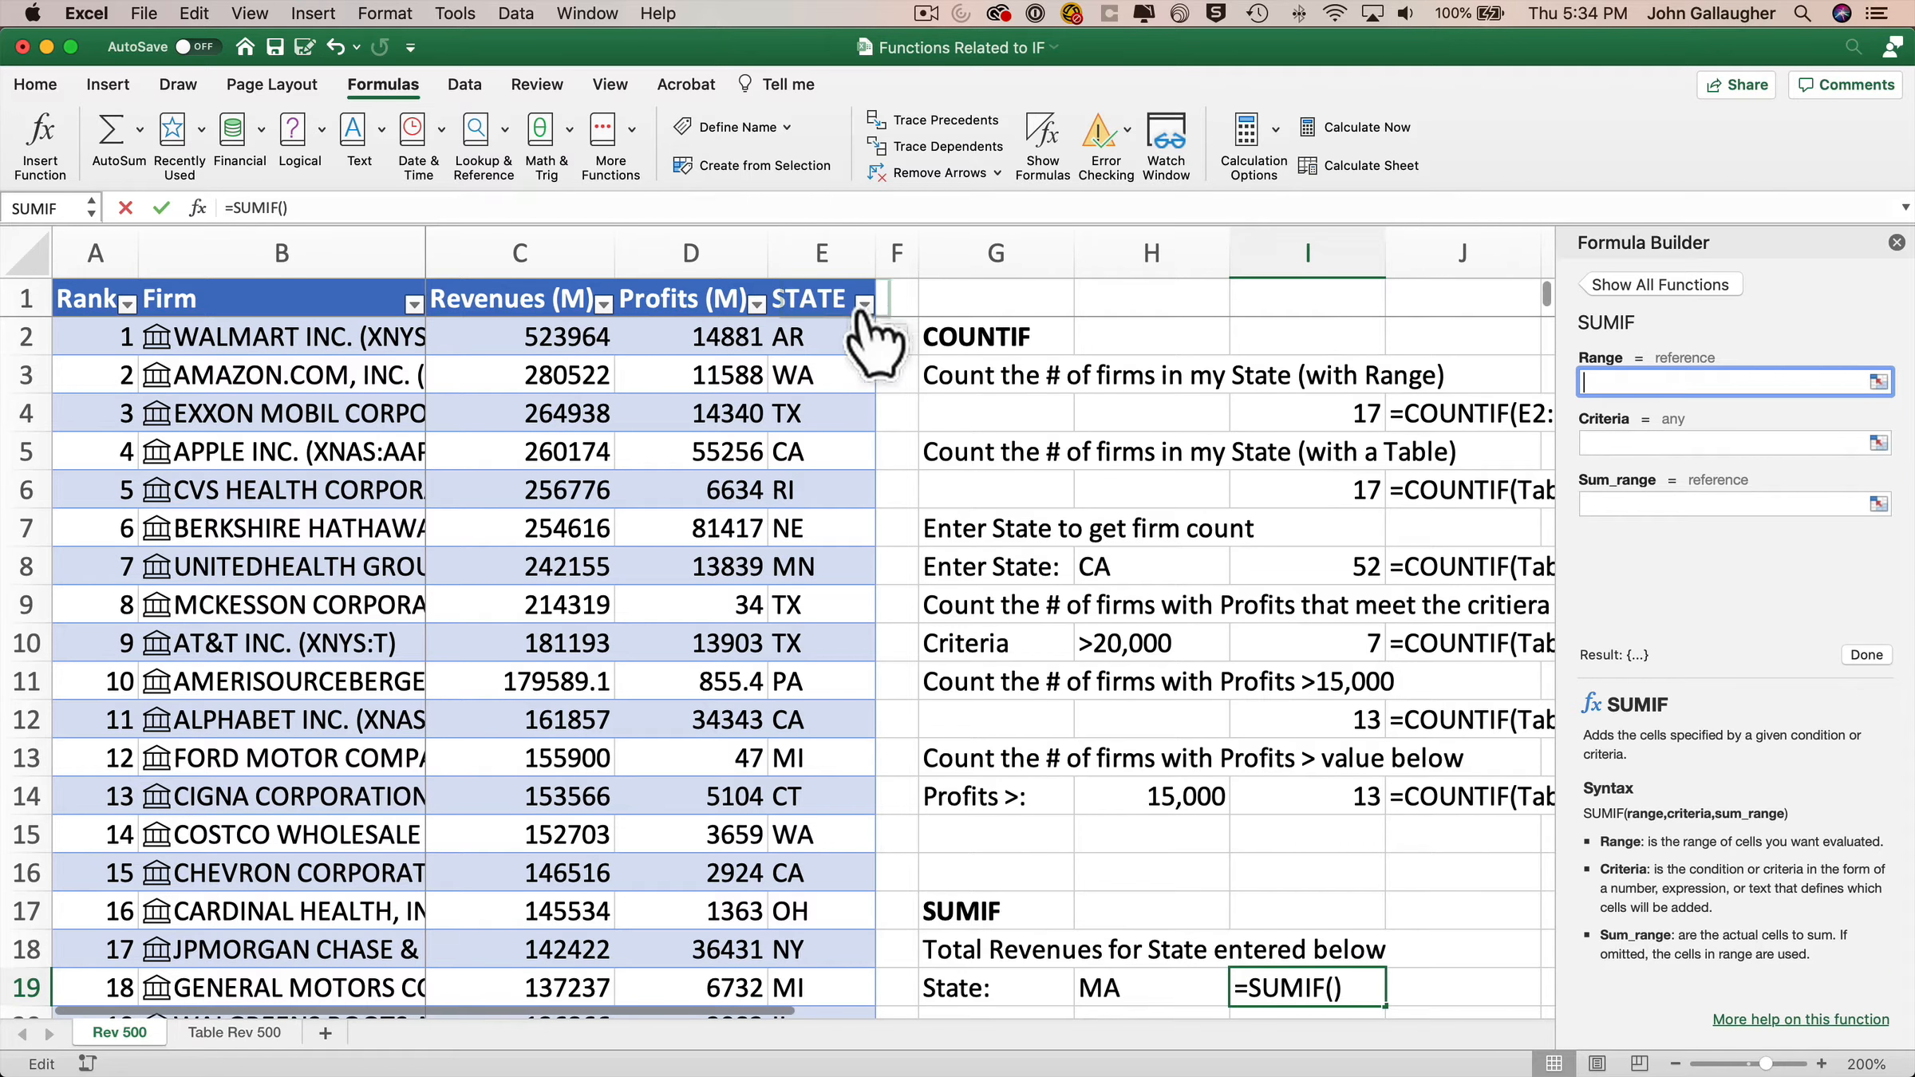
left_click(819, 264)
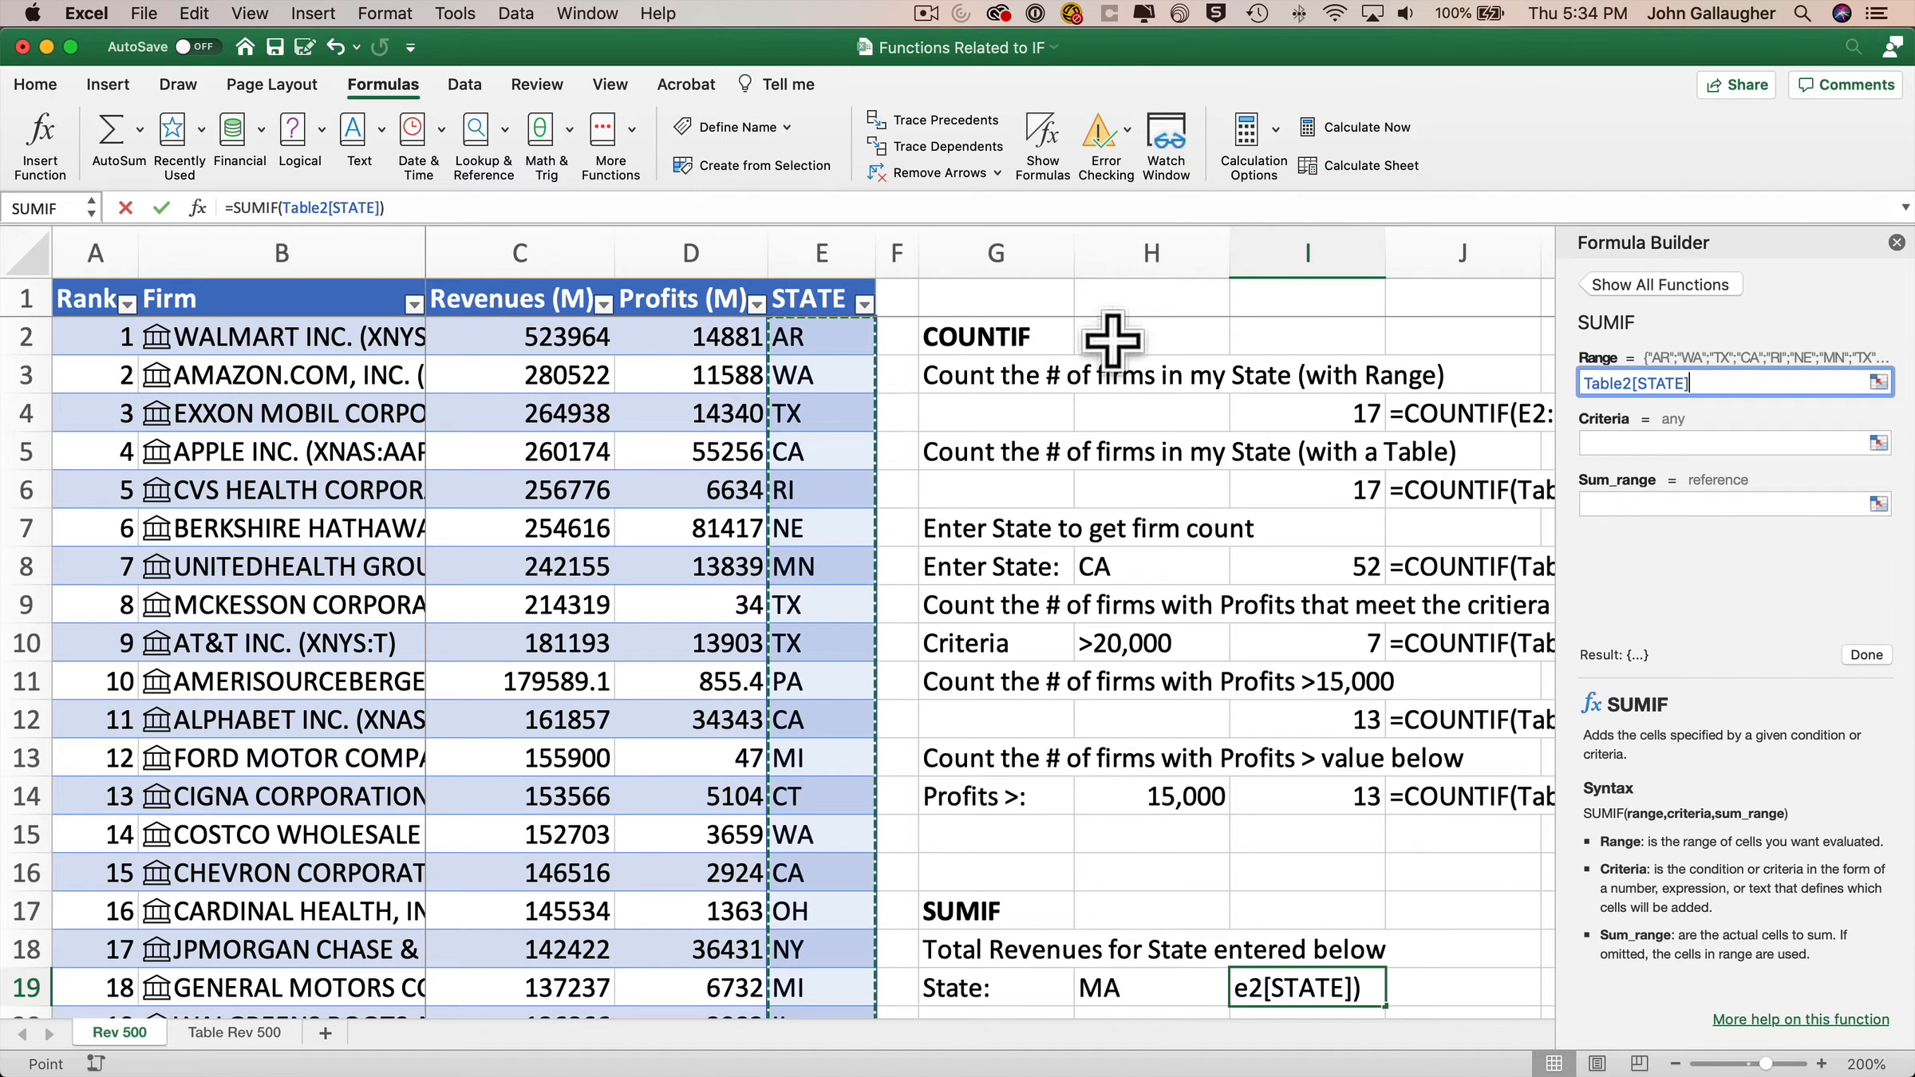
left_click(1611, 443)
left_click(1141, 977)
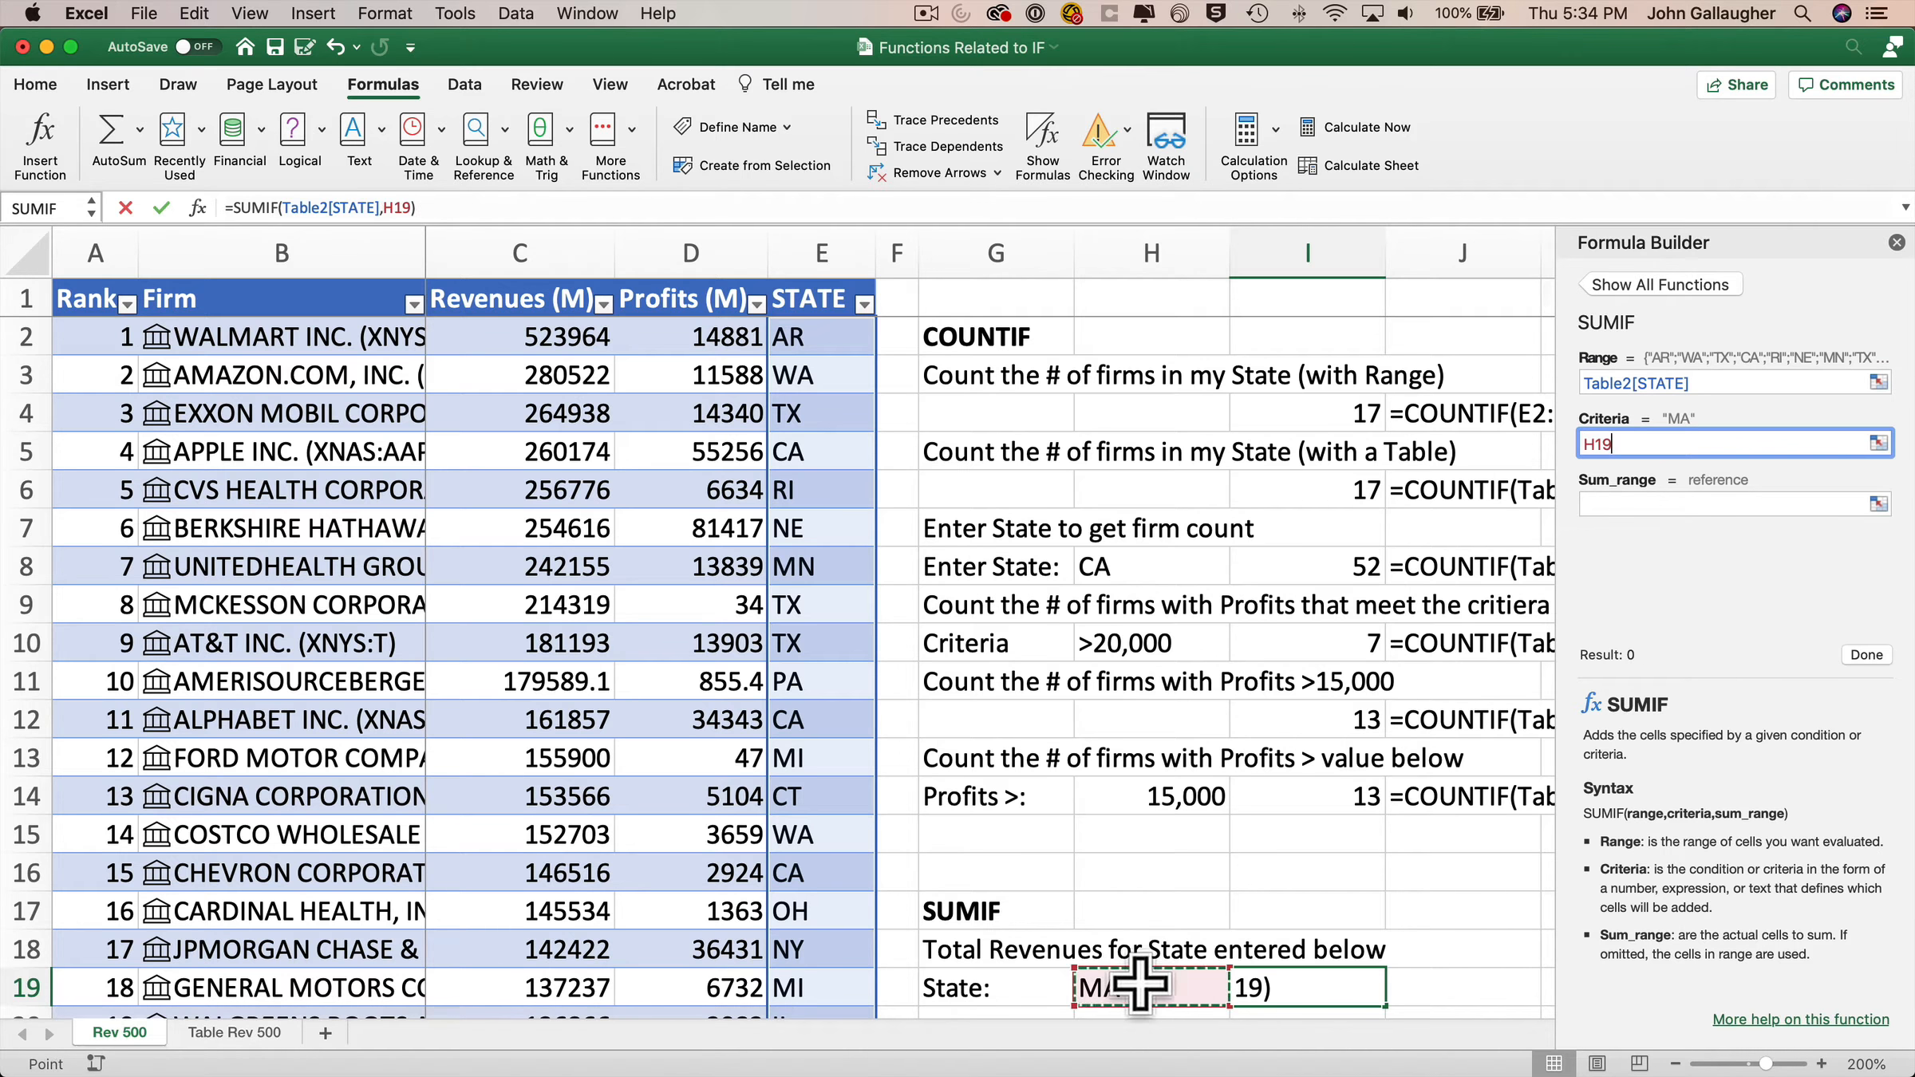
left_click(1616, 504)
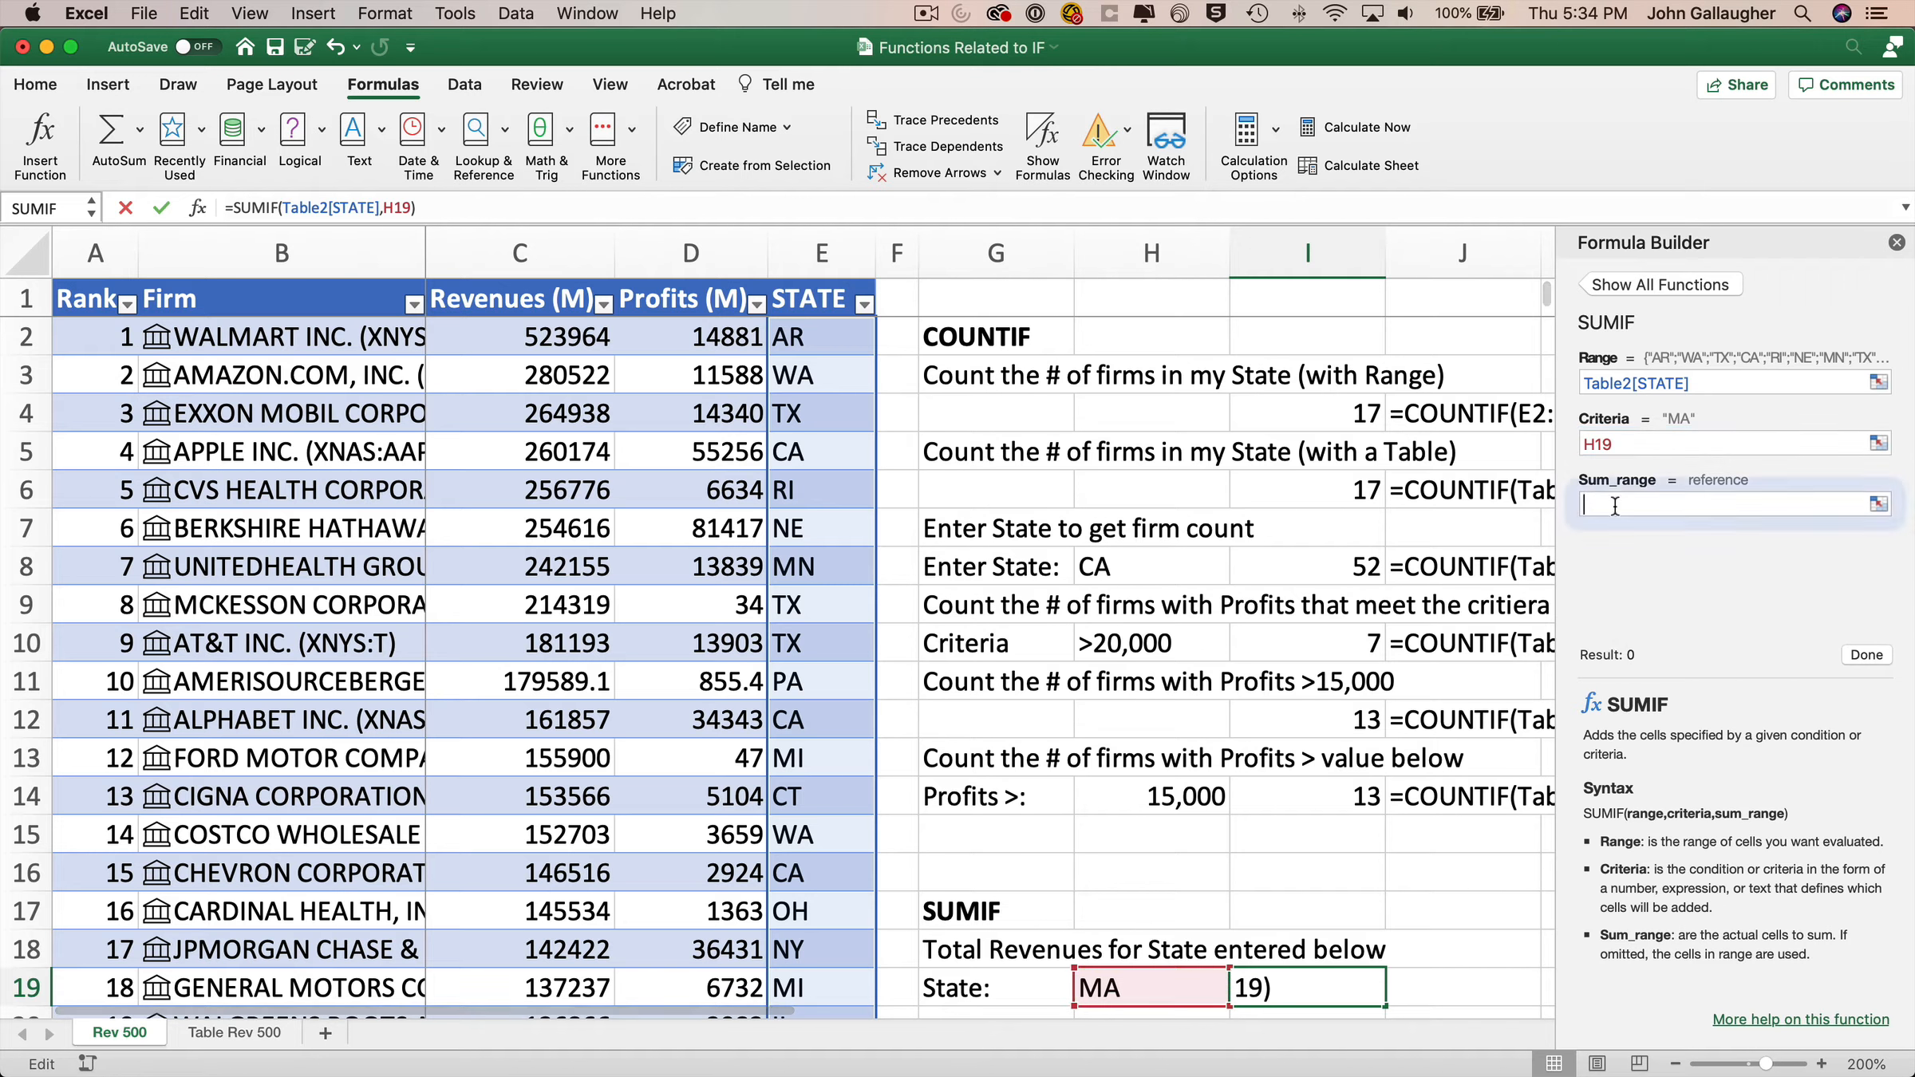
left_click(530, 283)
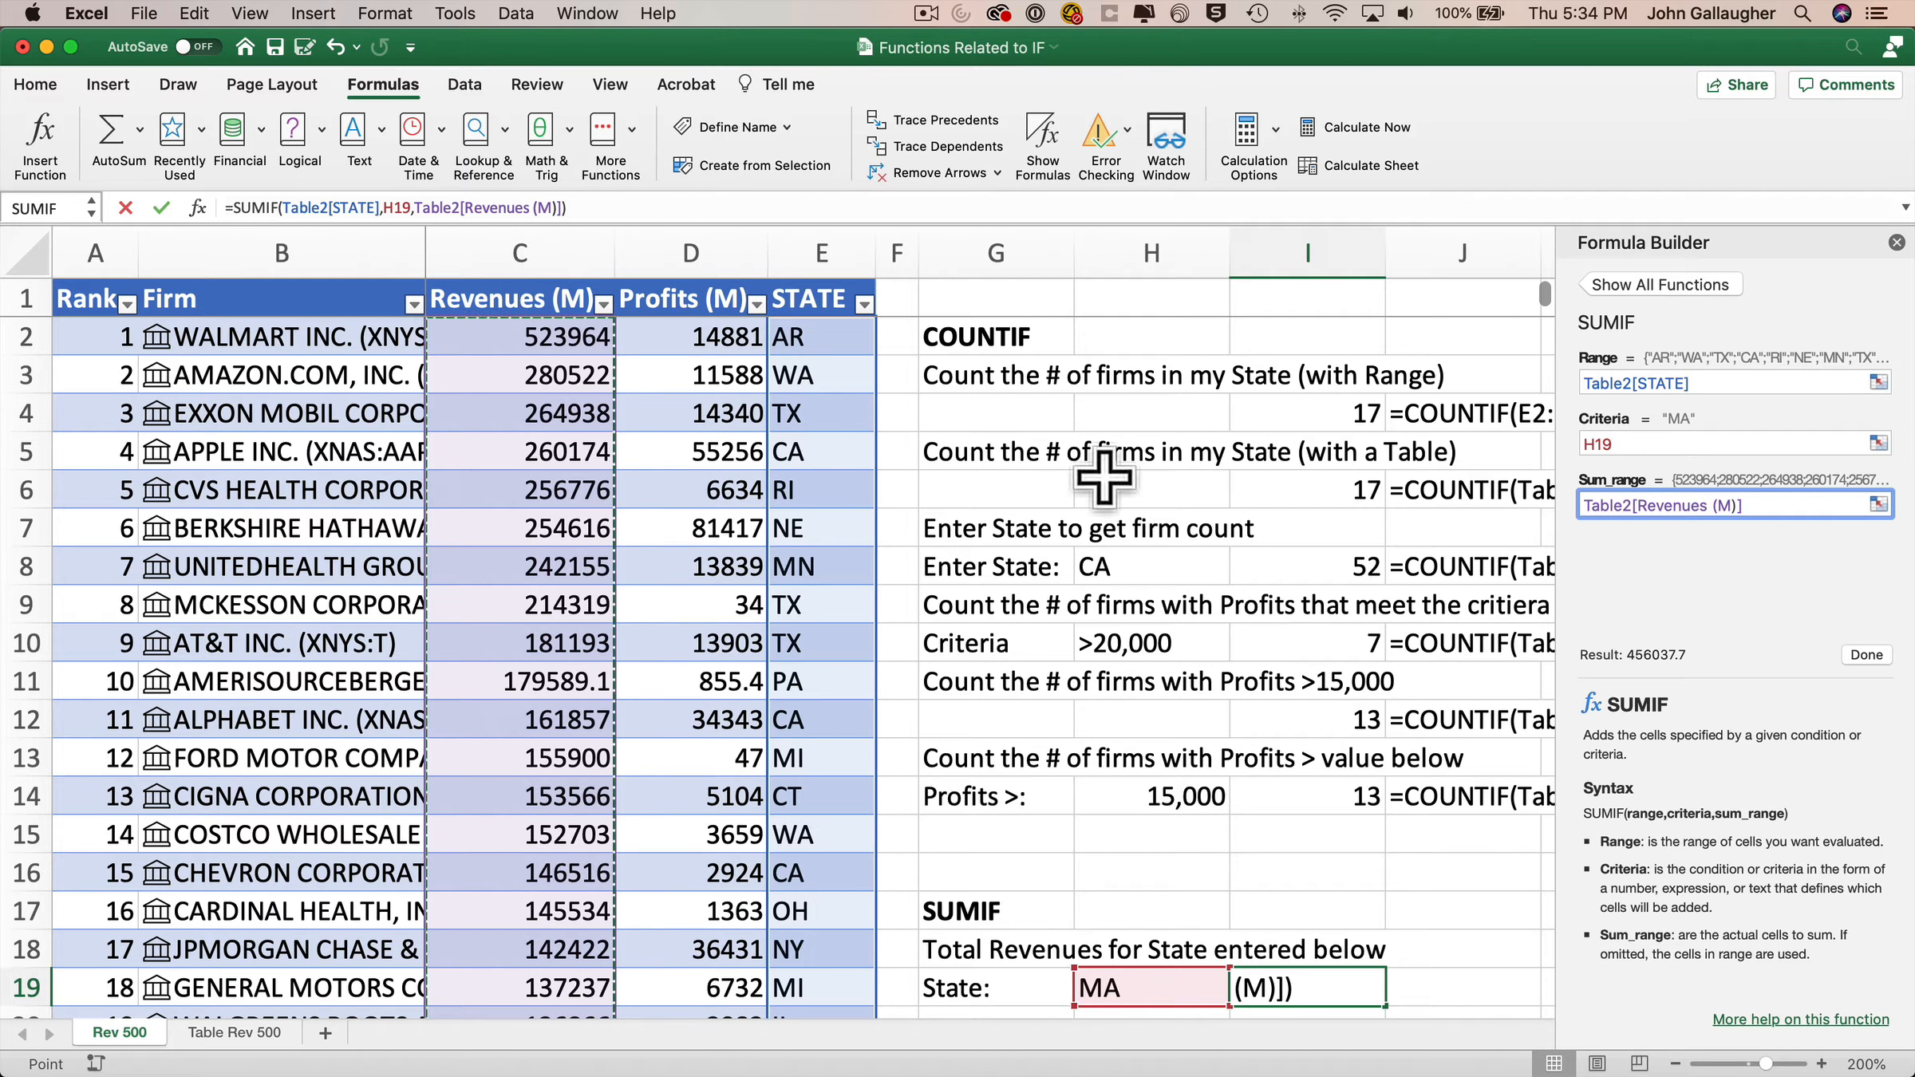
left_click(1873, 653)
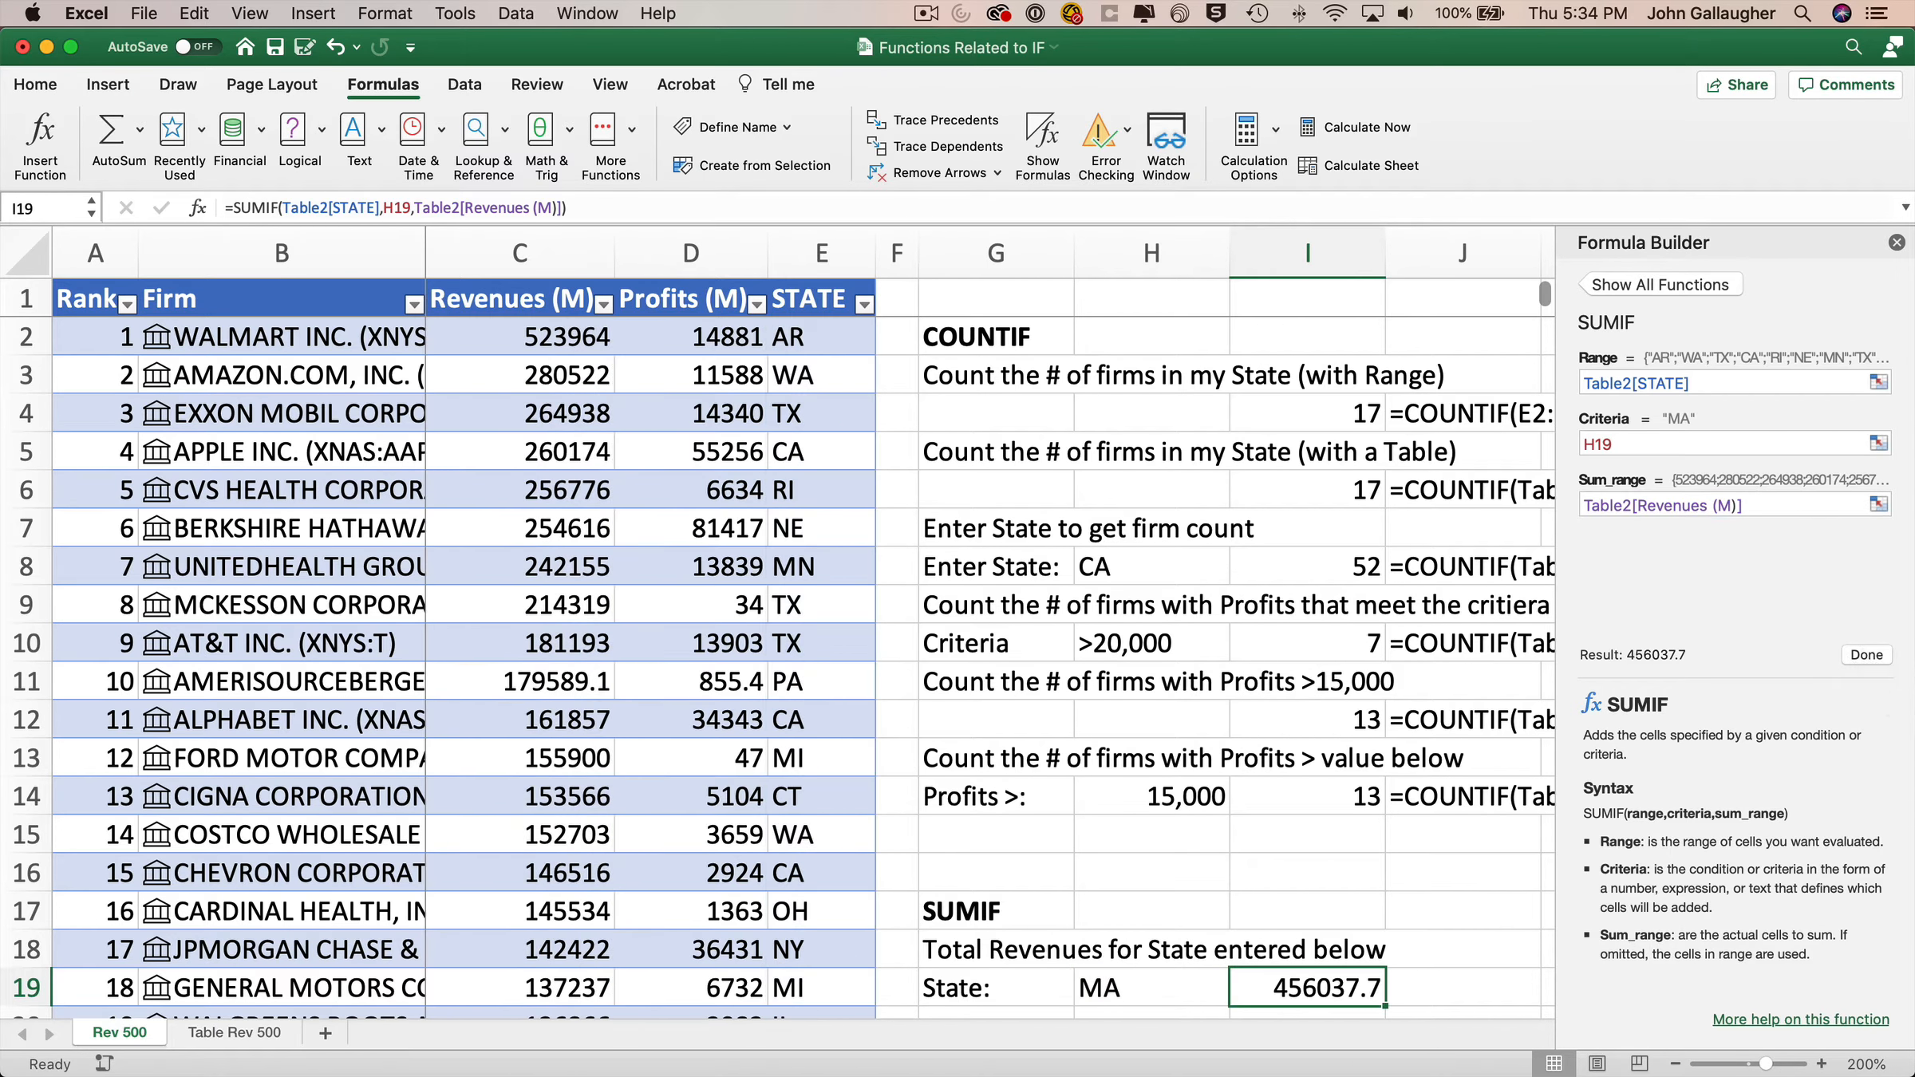
left_click(1897, 242)
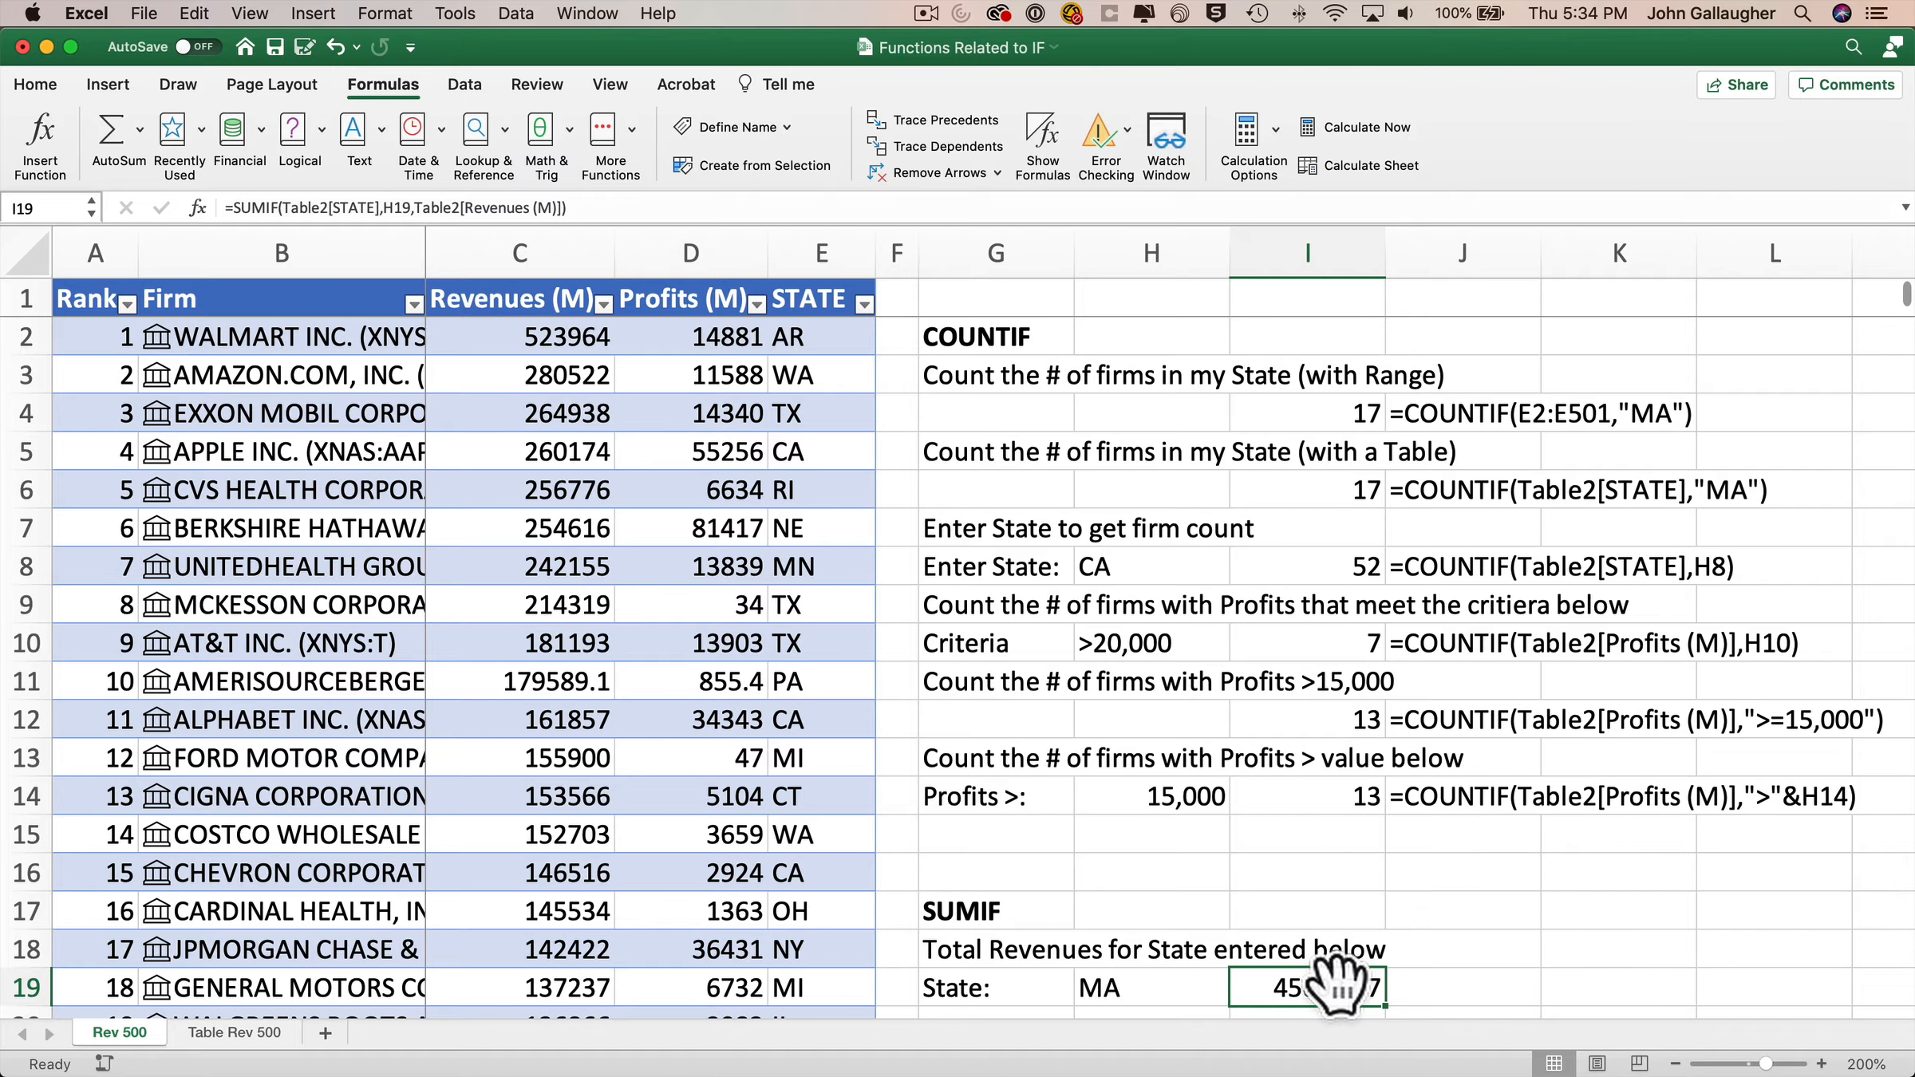
Step: Copy the formula-text cell J14 into J19 to display the SUMIF formula
left_click(1466, 800)
key("ctrl+c")
left_click(1428, 988)
key("ctrl+v")
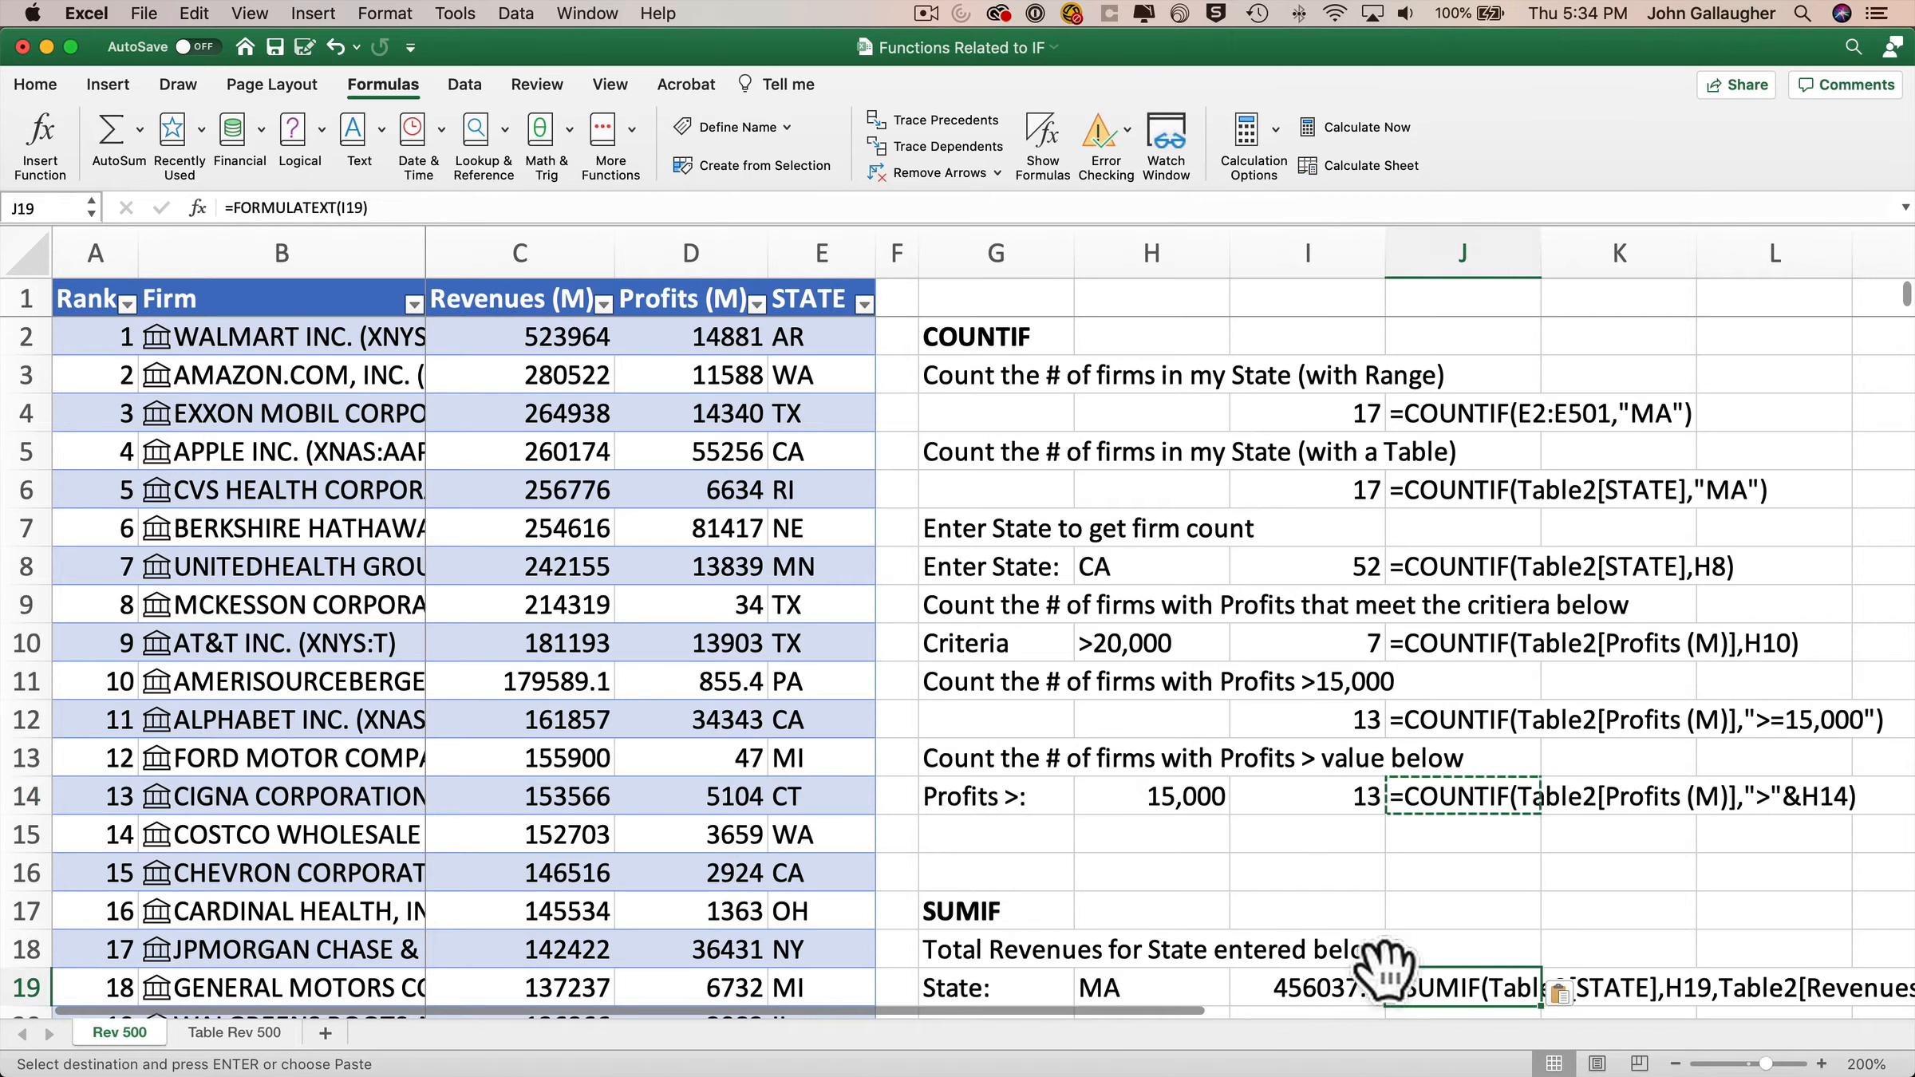
Step: Apply the Accounting number format with a dollar sign to the SUMIF result in I19
left_click(1348, 986)
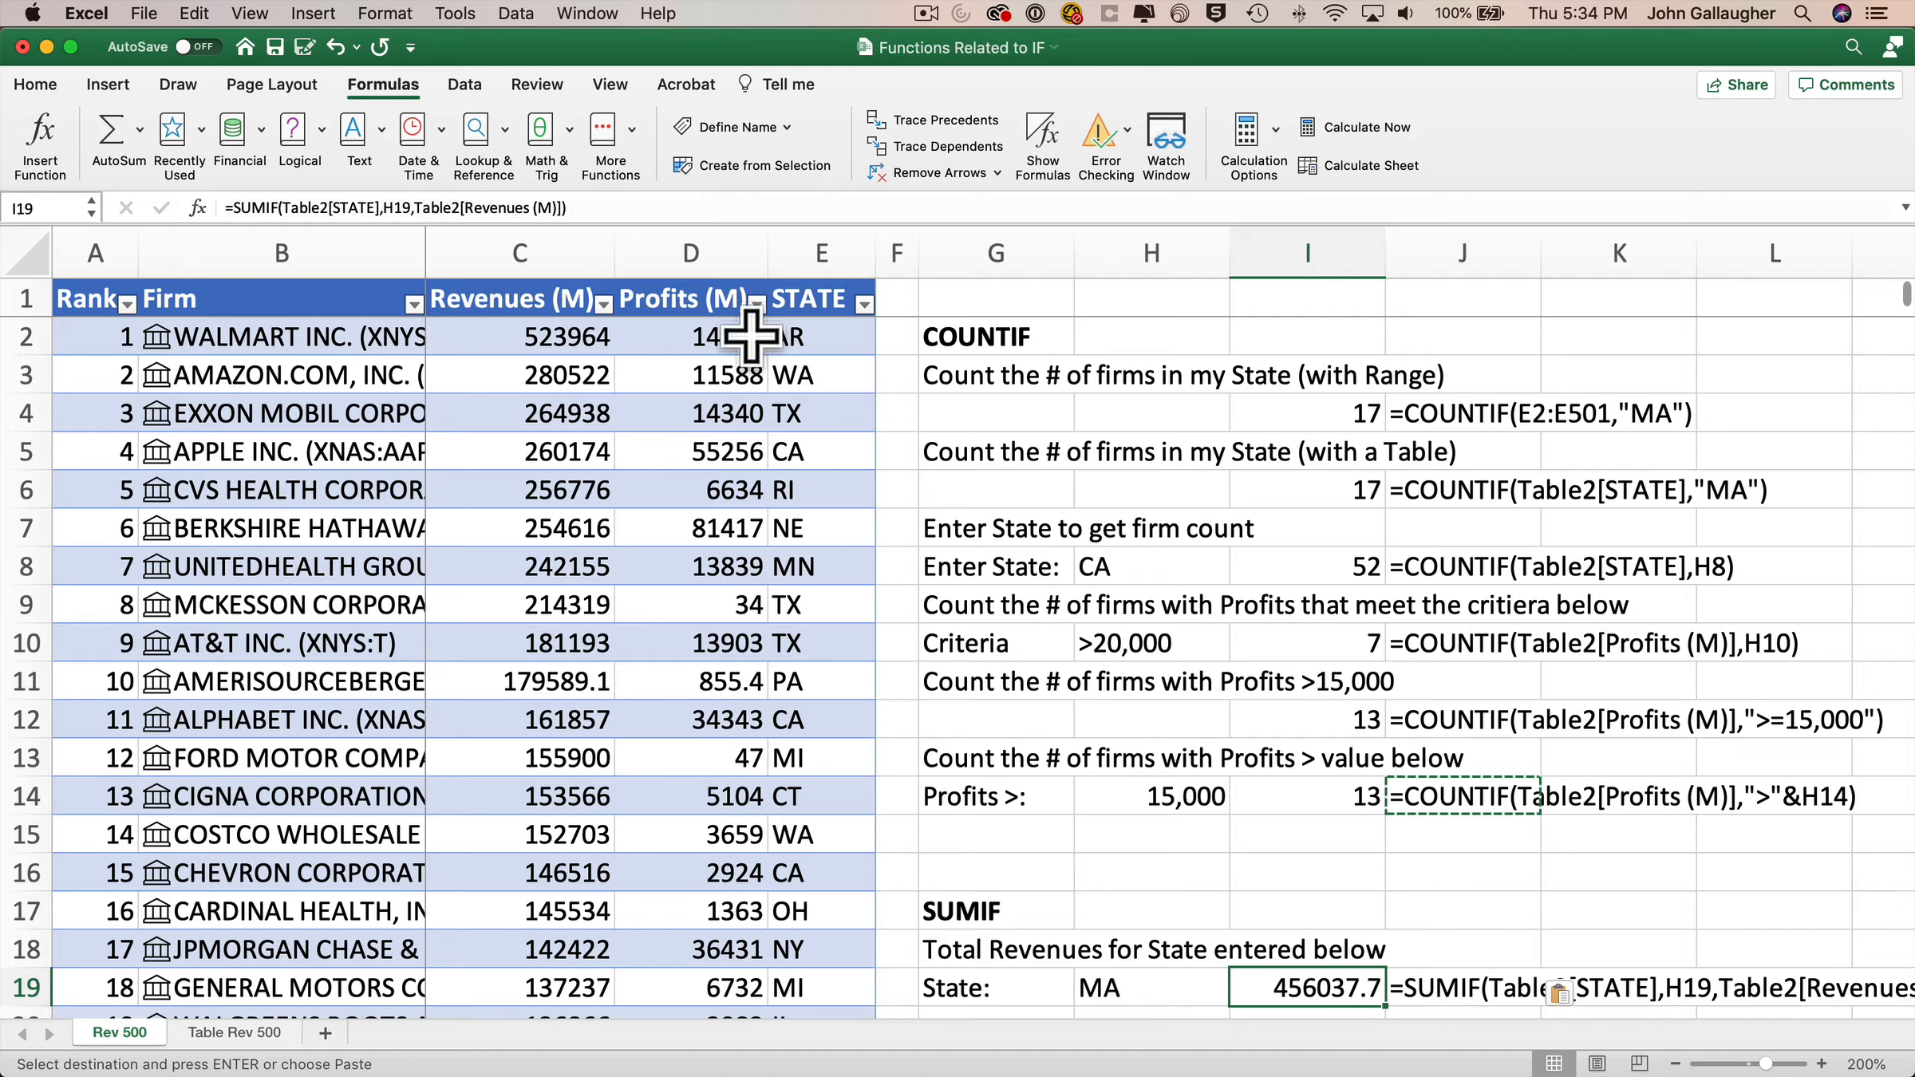
left_click(38, 84)
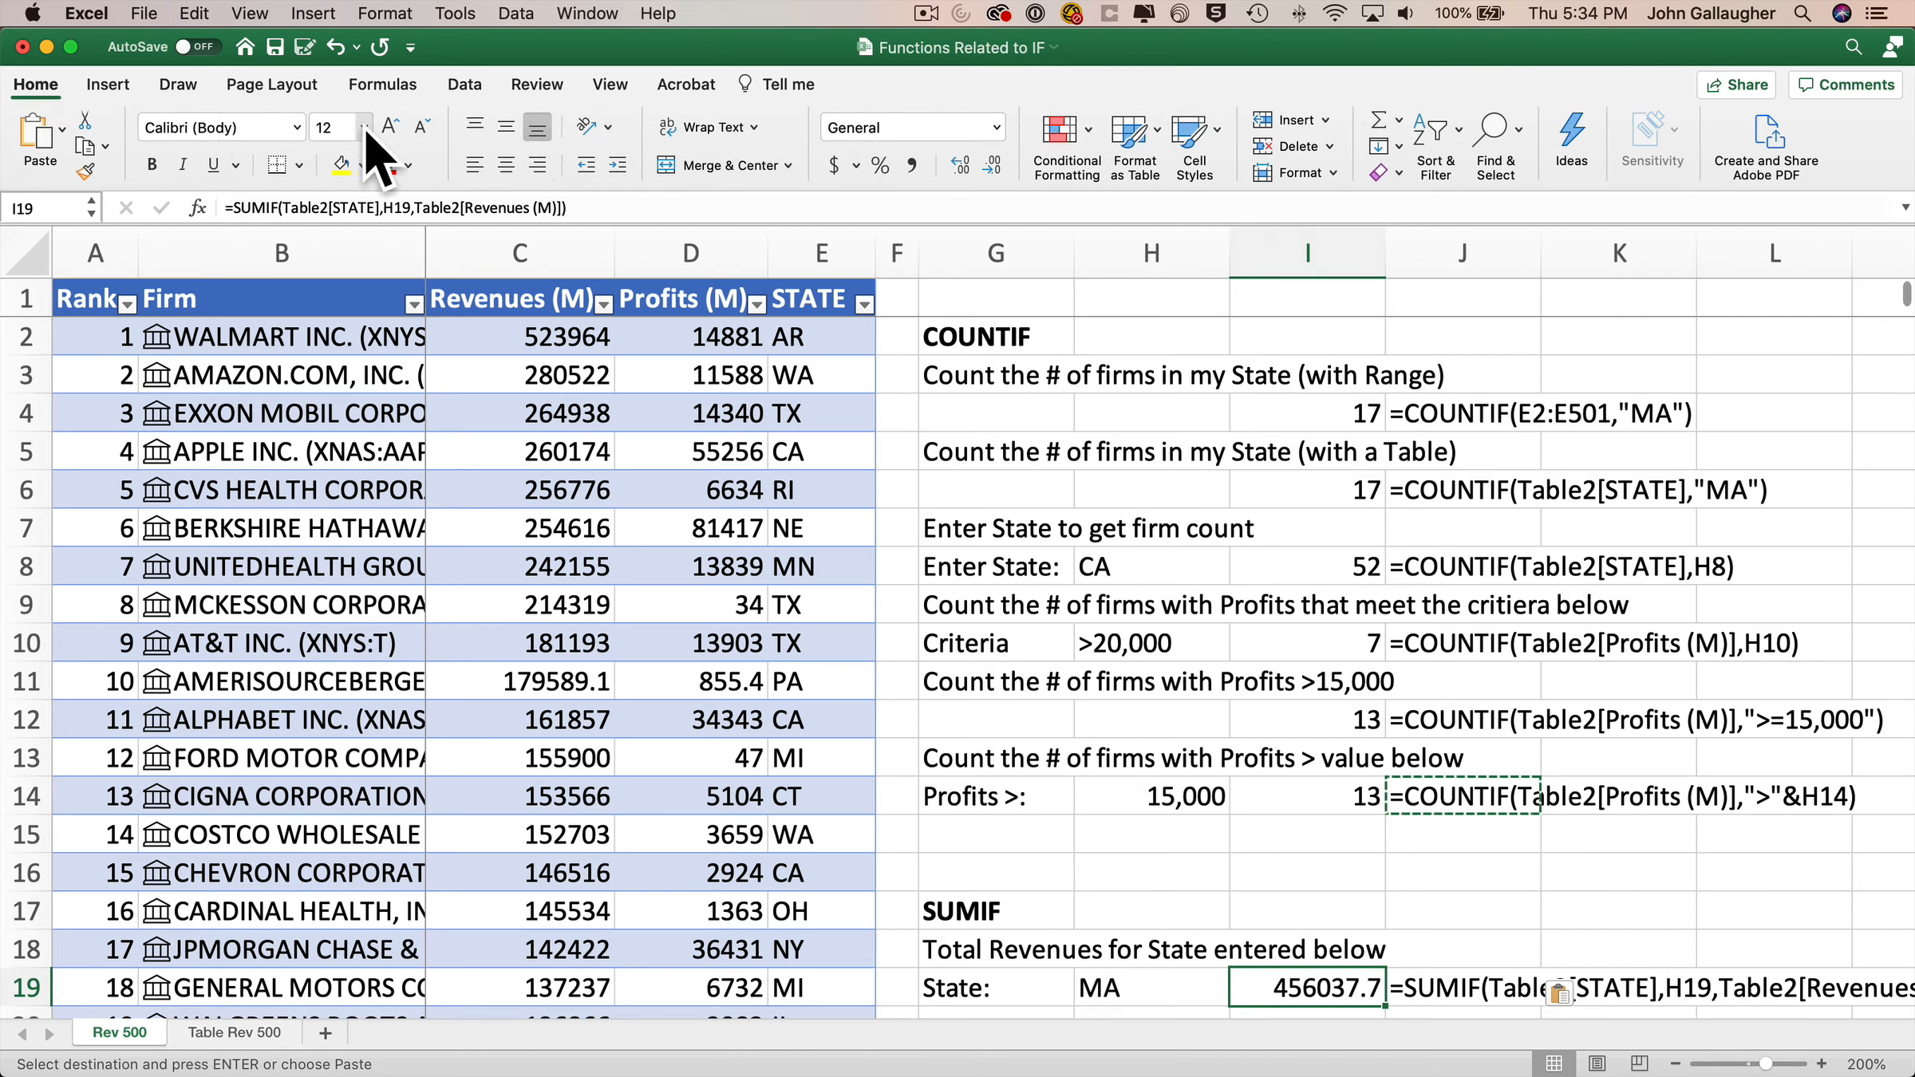
left_click(835, 165)
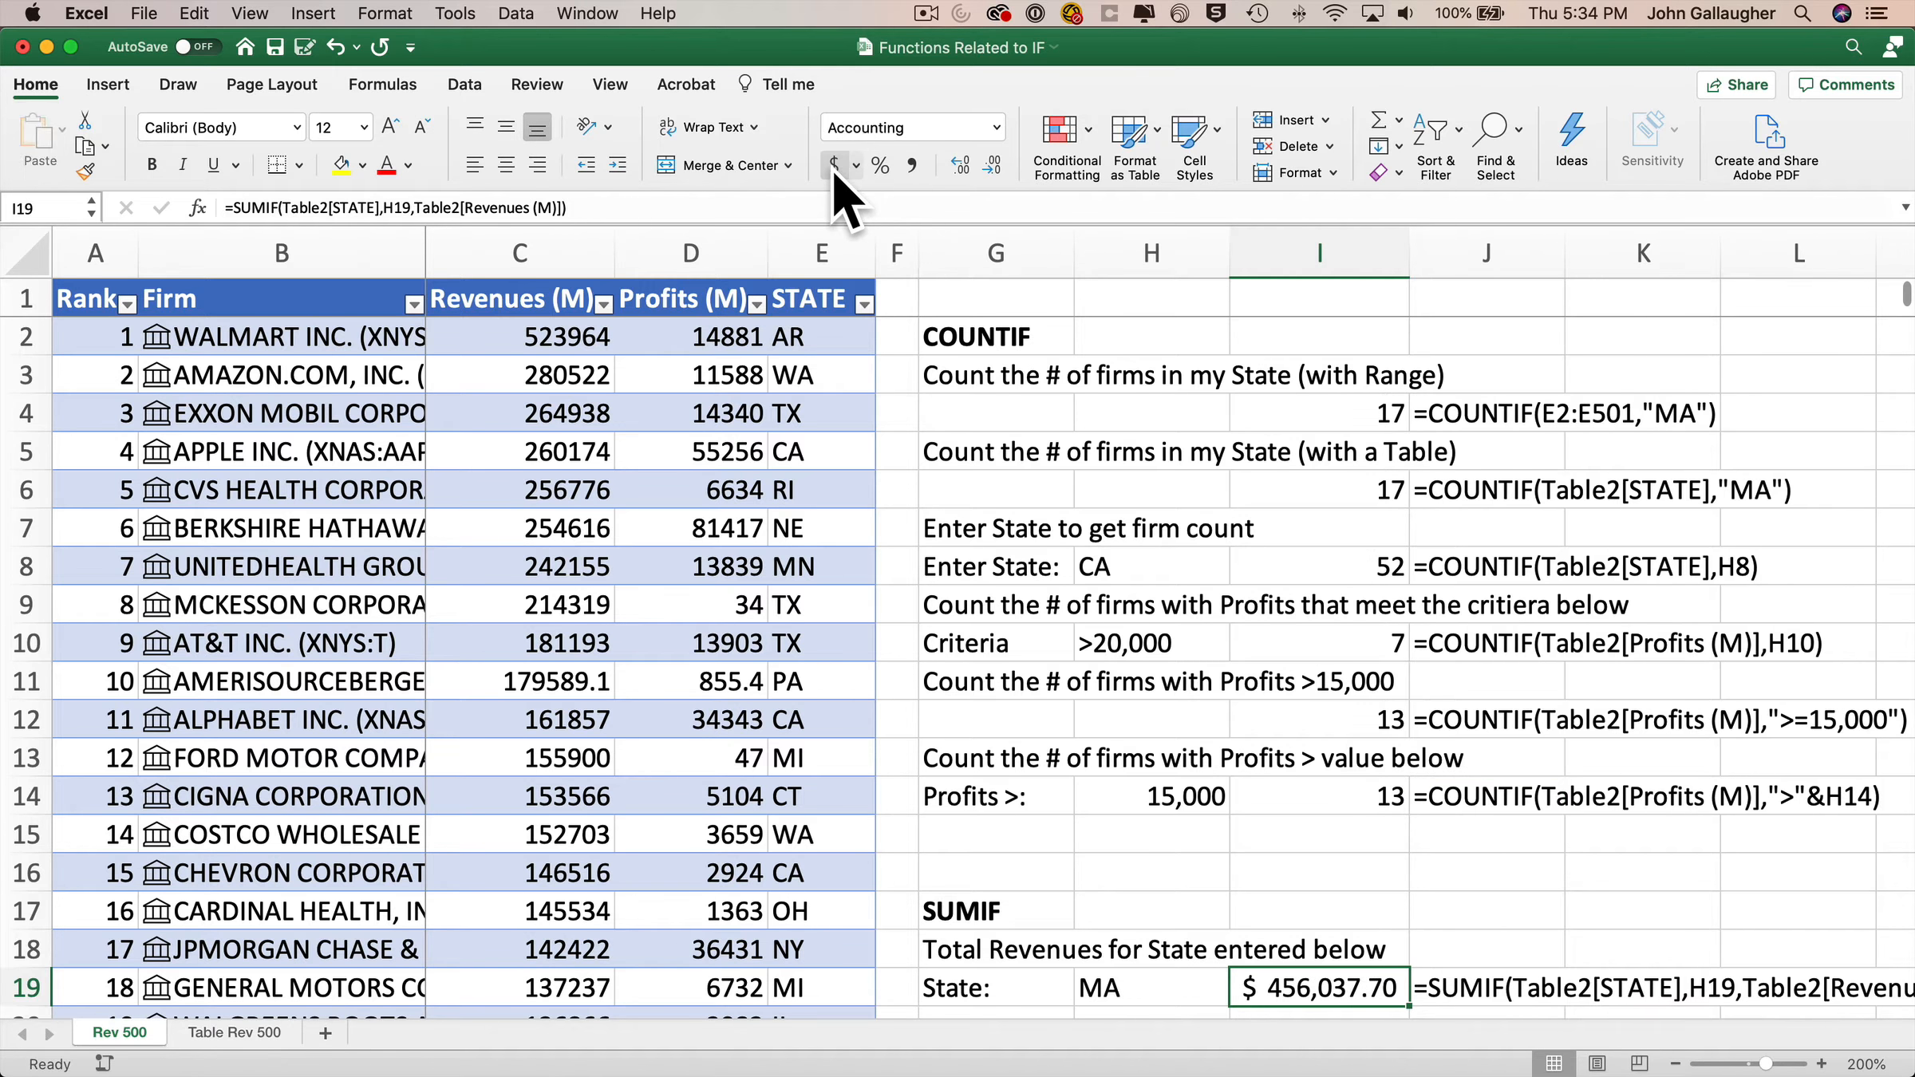
Step: Add a Sum of the Revenues (M) column to the total row on the Table Rev 500 sheet
left_click(233, 1038)
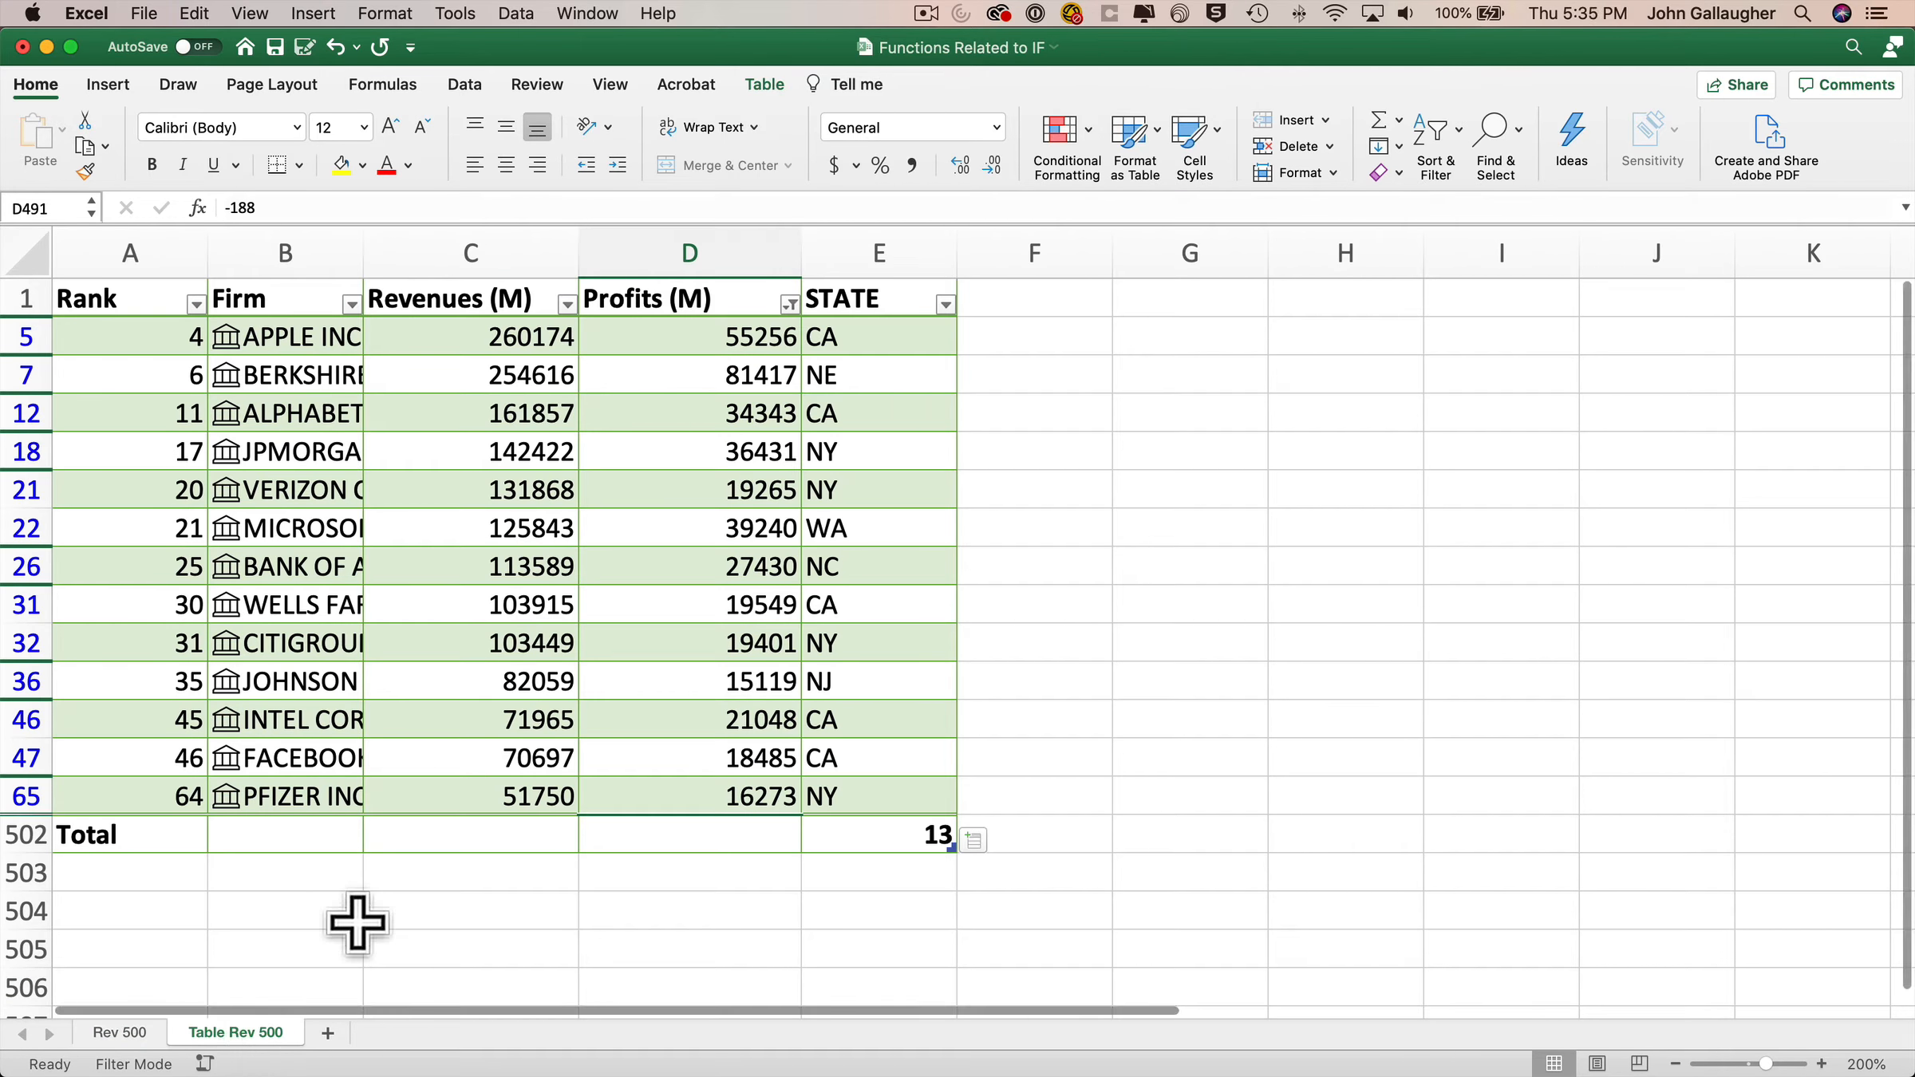
left_click(511, 839)
left_click(588, 839)
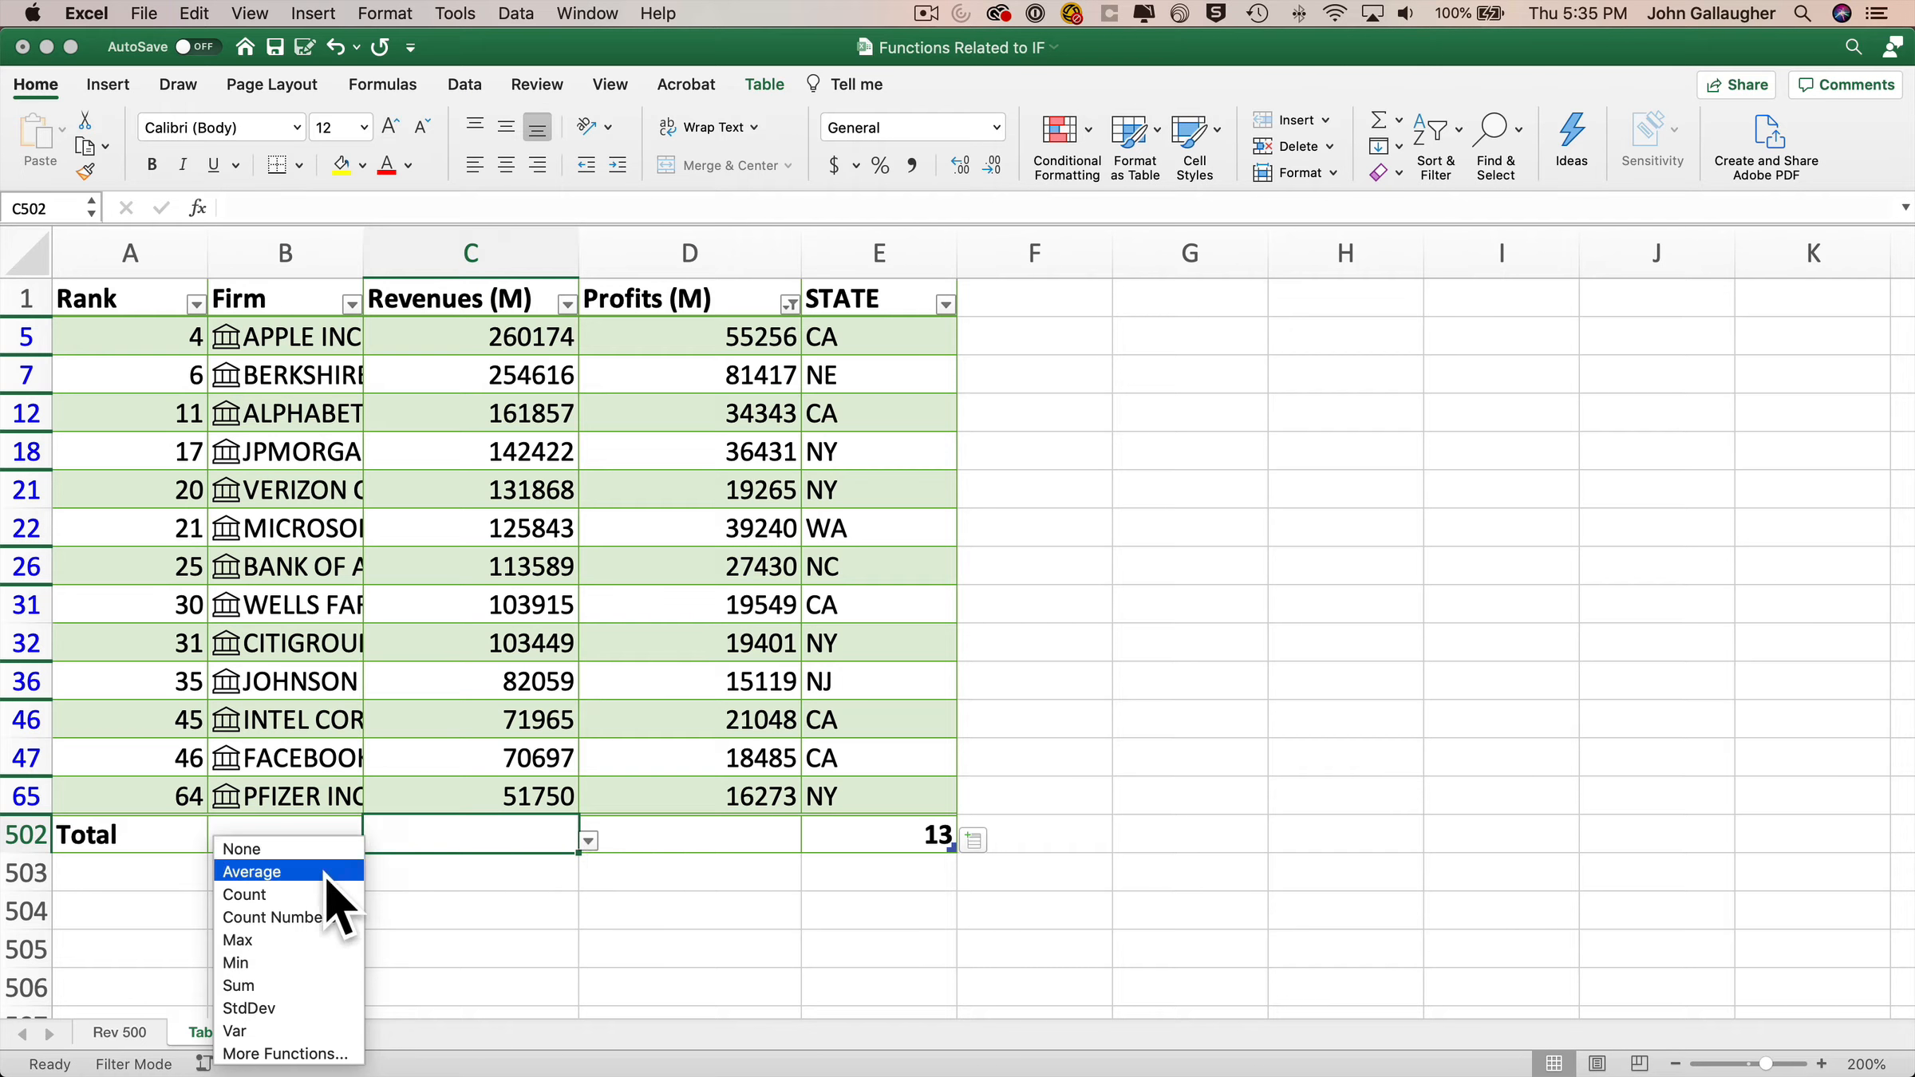
left_click(351, 979)
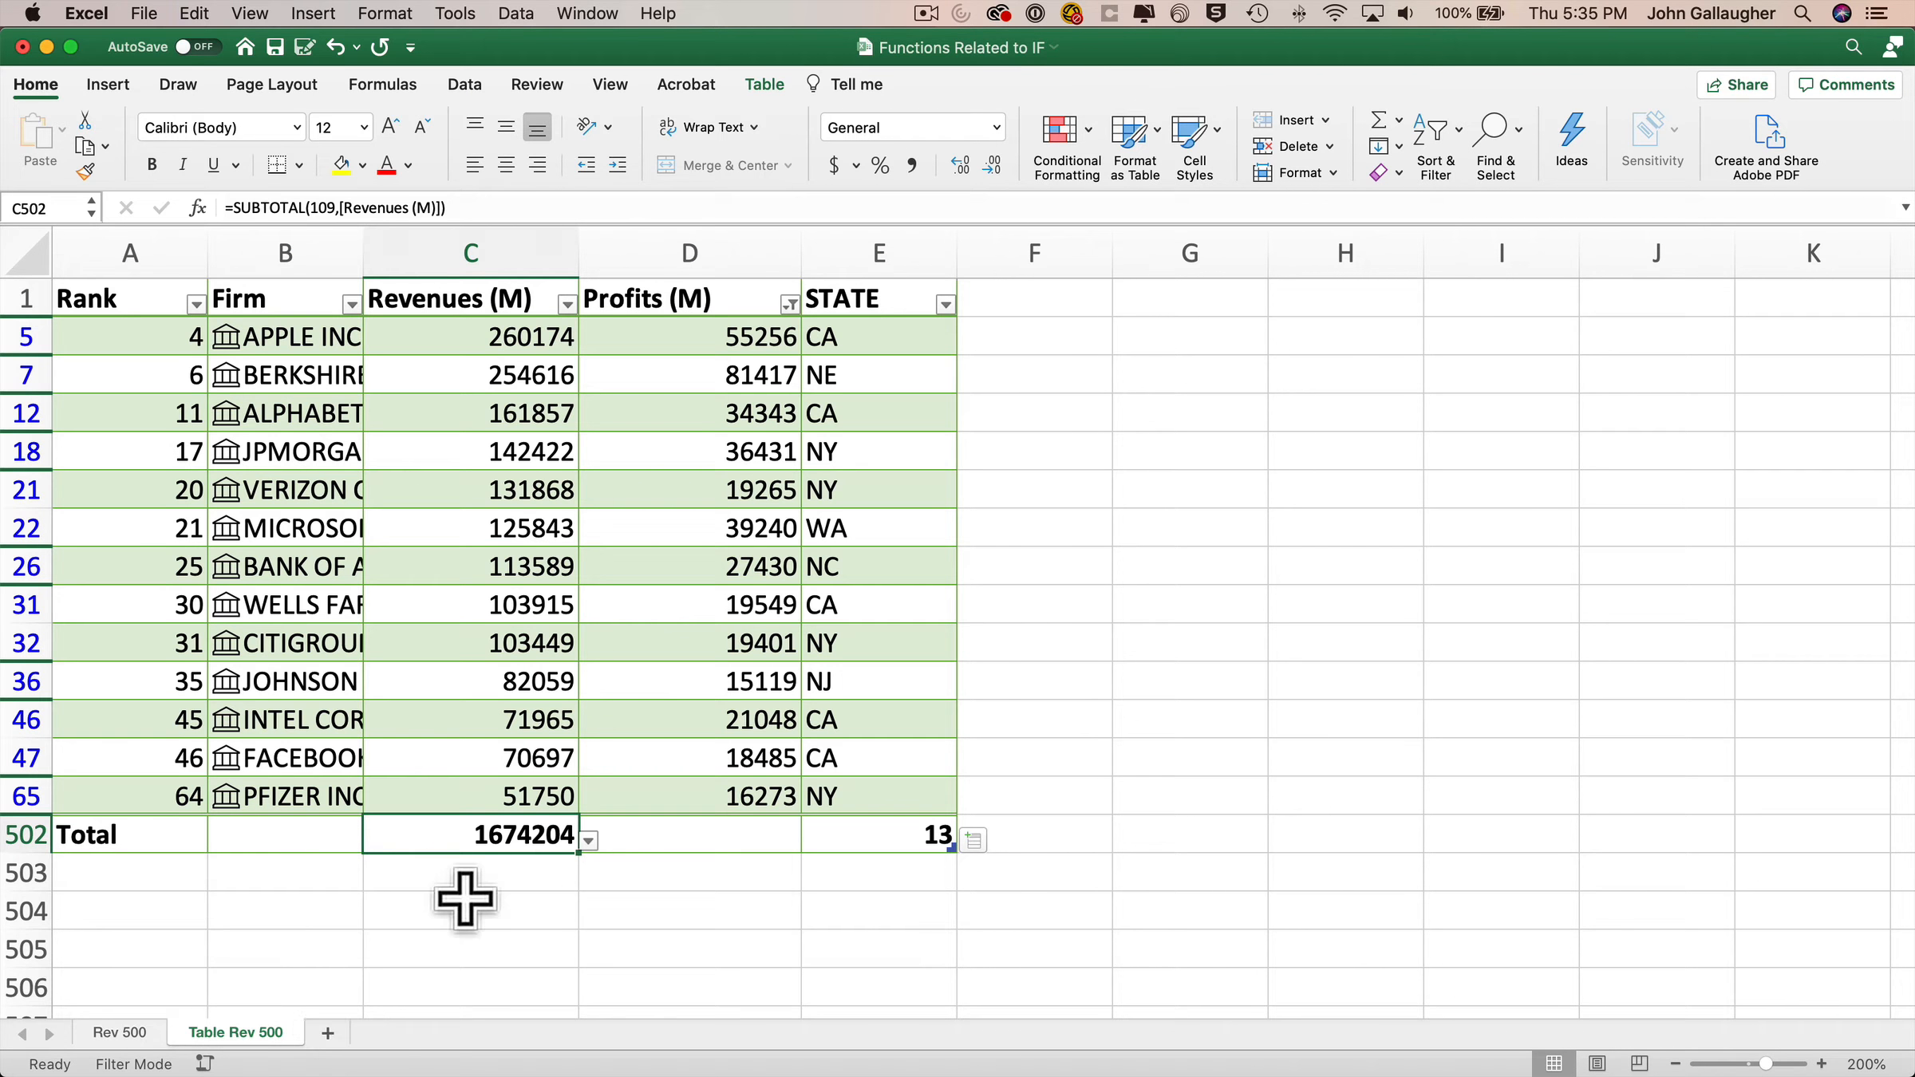
Step: Clear the profits filter on the Table Rev 500 table and filter the STATE column to MA
left_click(467, 85)
left_click(764, 128)
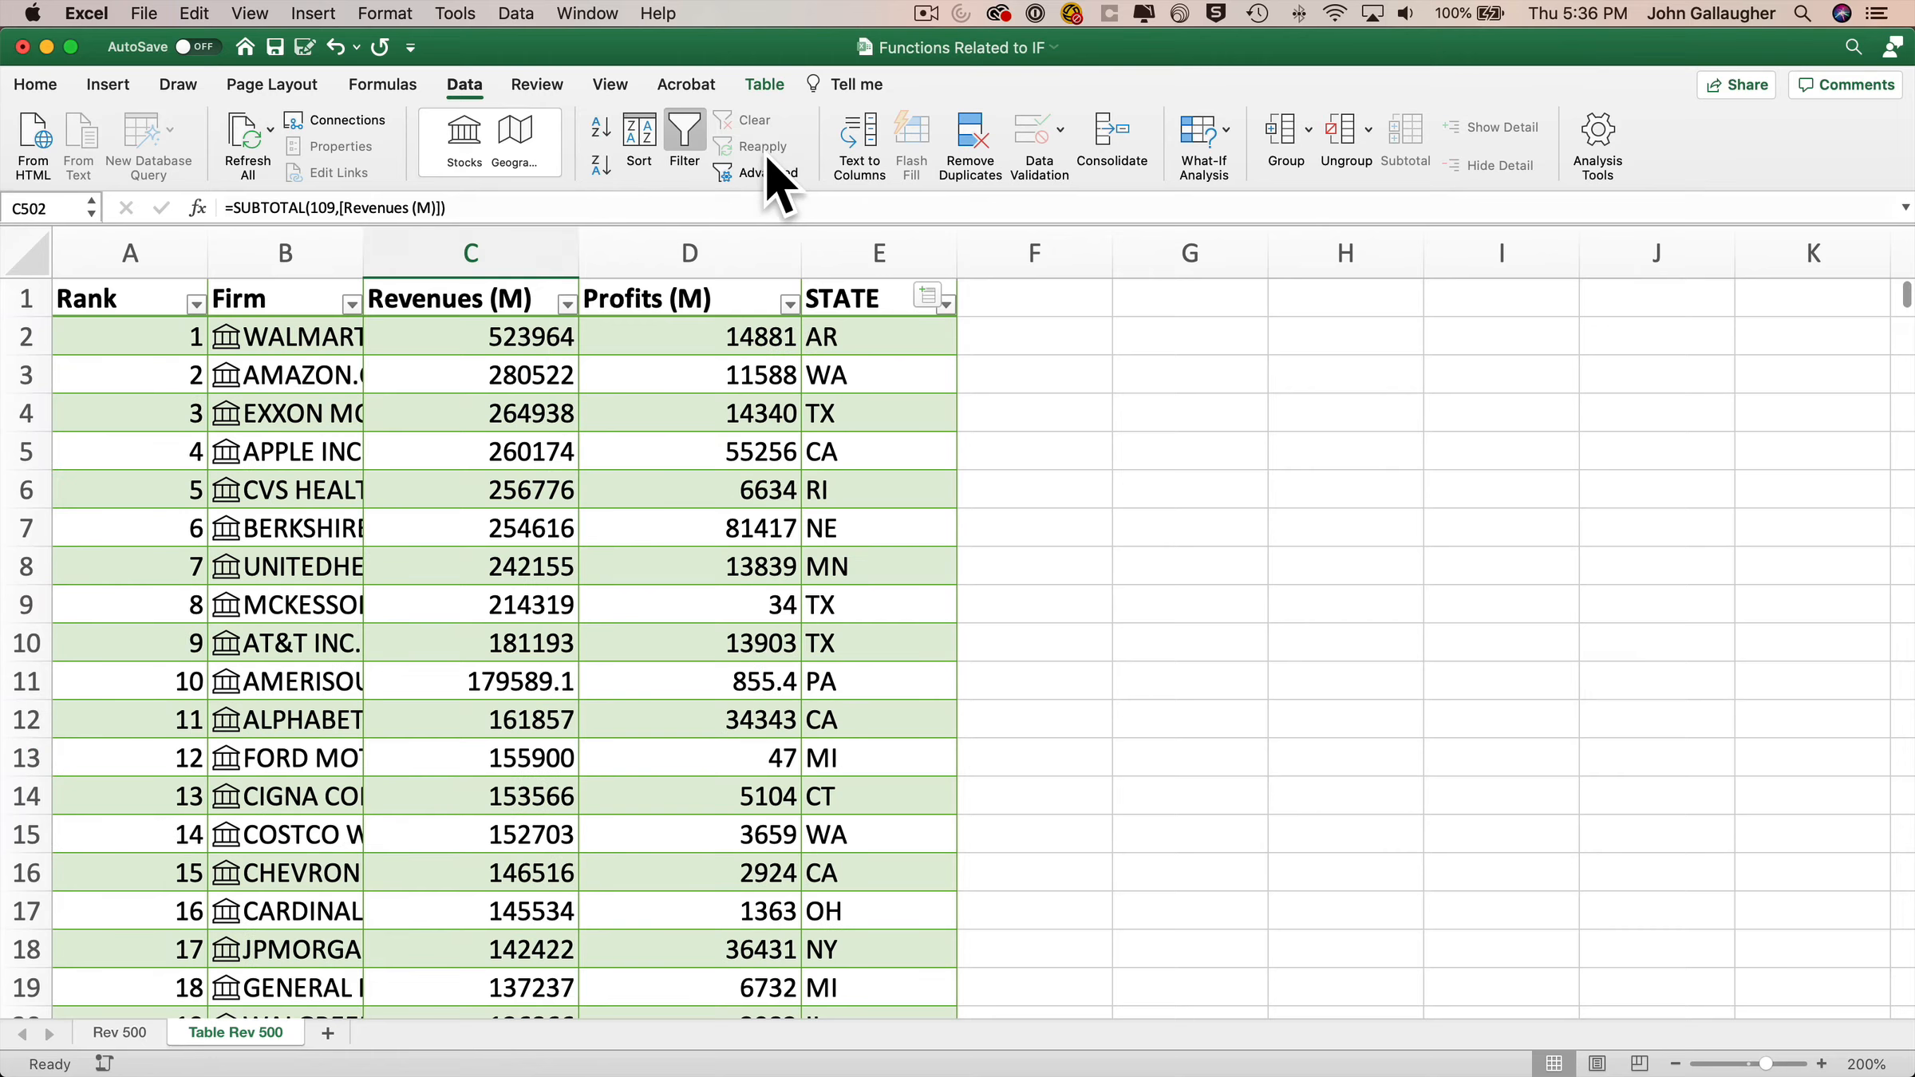
left_click(946, 304)
left_click(1127, 540)
type("MA")
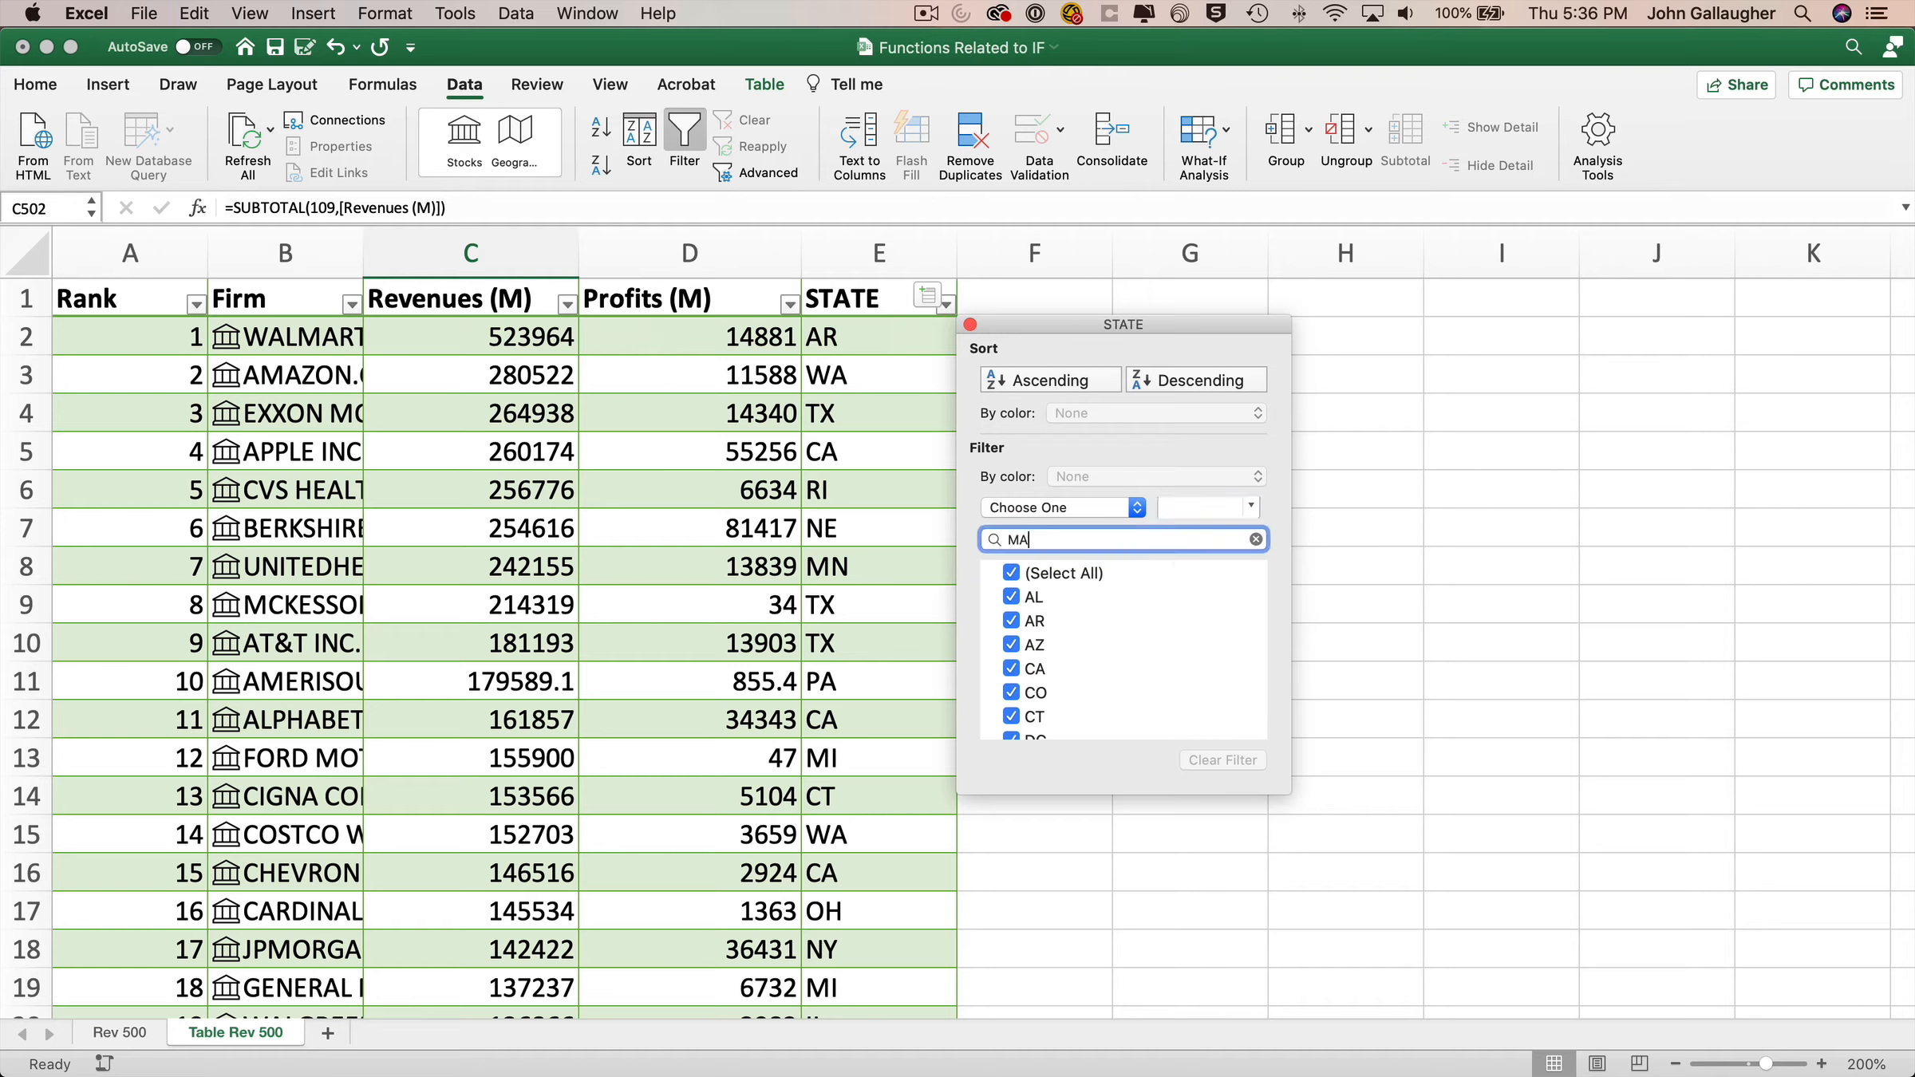
left_click(969, 324)
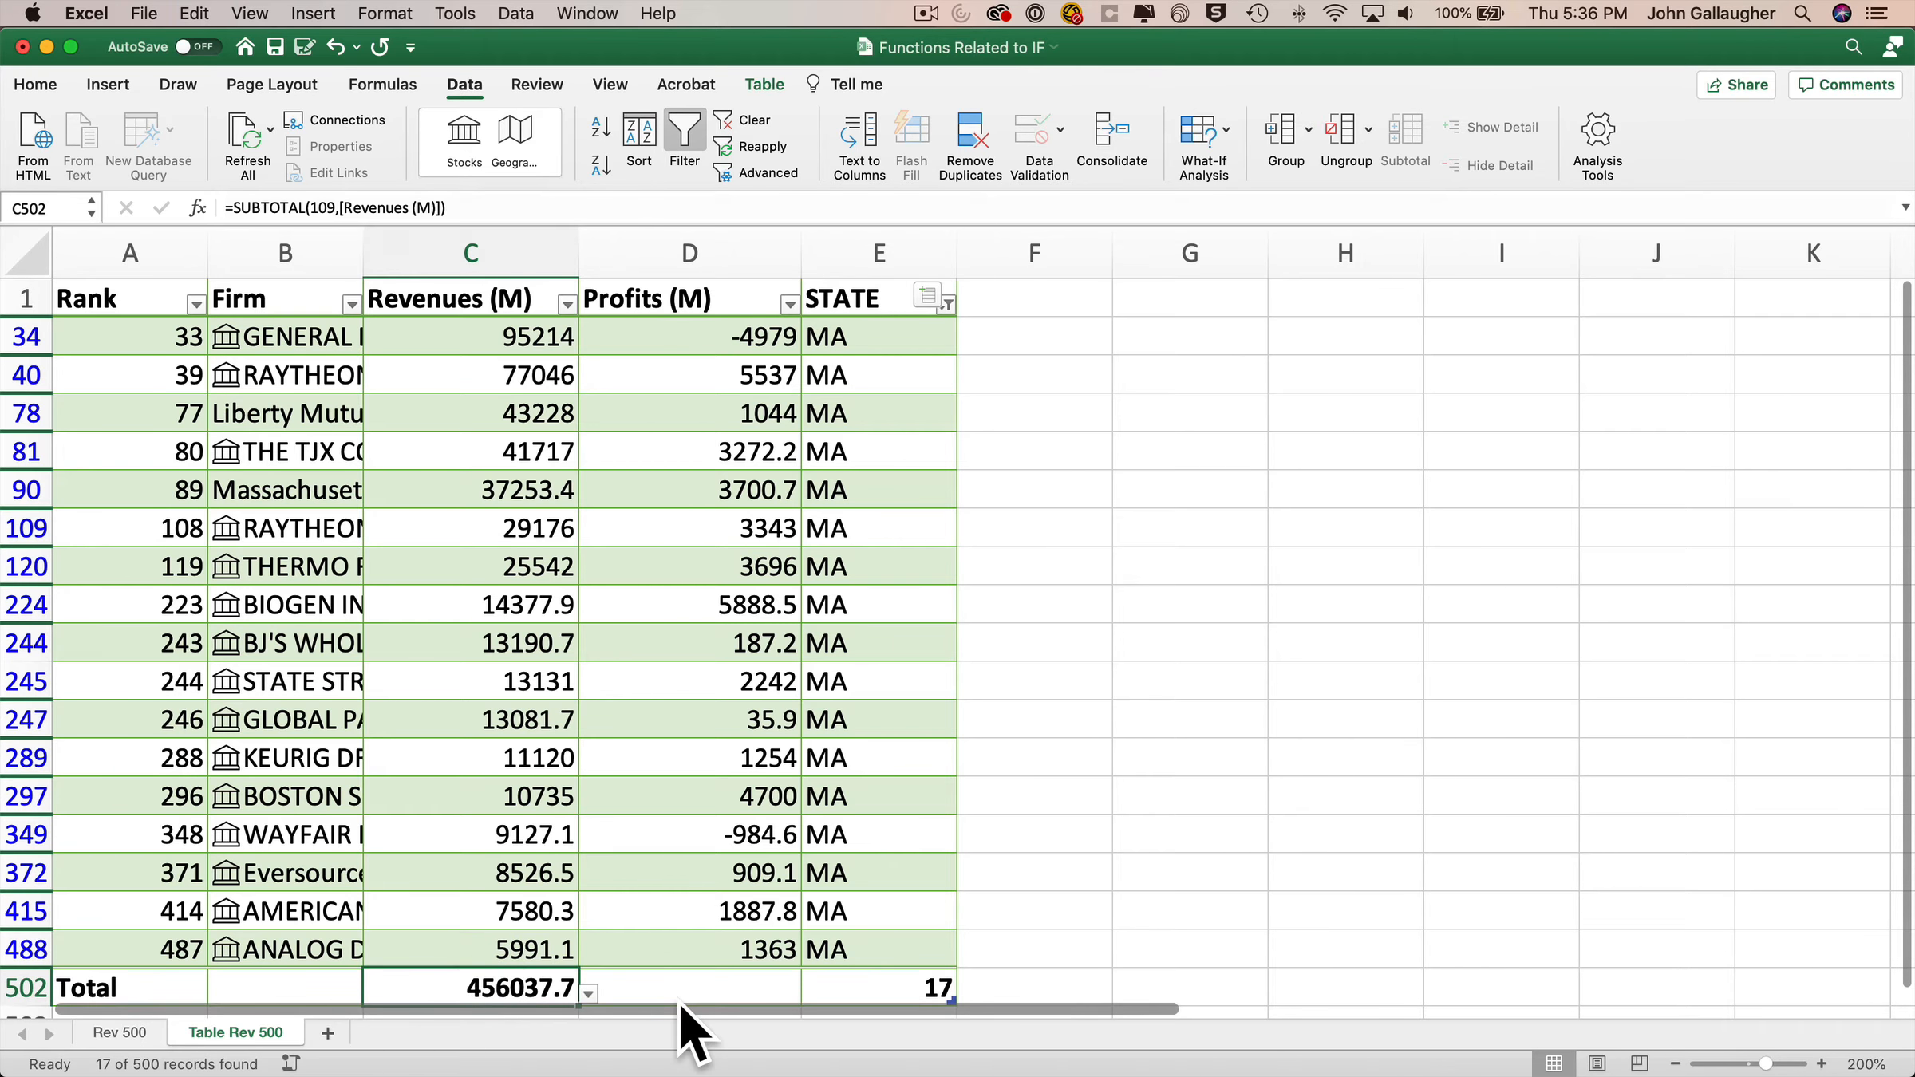
Step: Change the state in H19 of the Rev 500 sheet to CA and widen column I to fit the total
left_click(120, 1033)
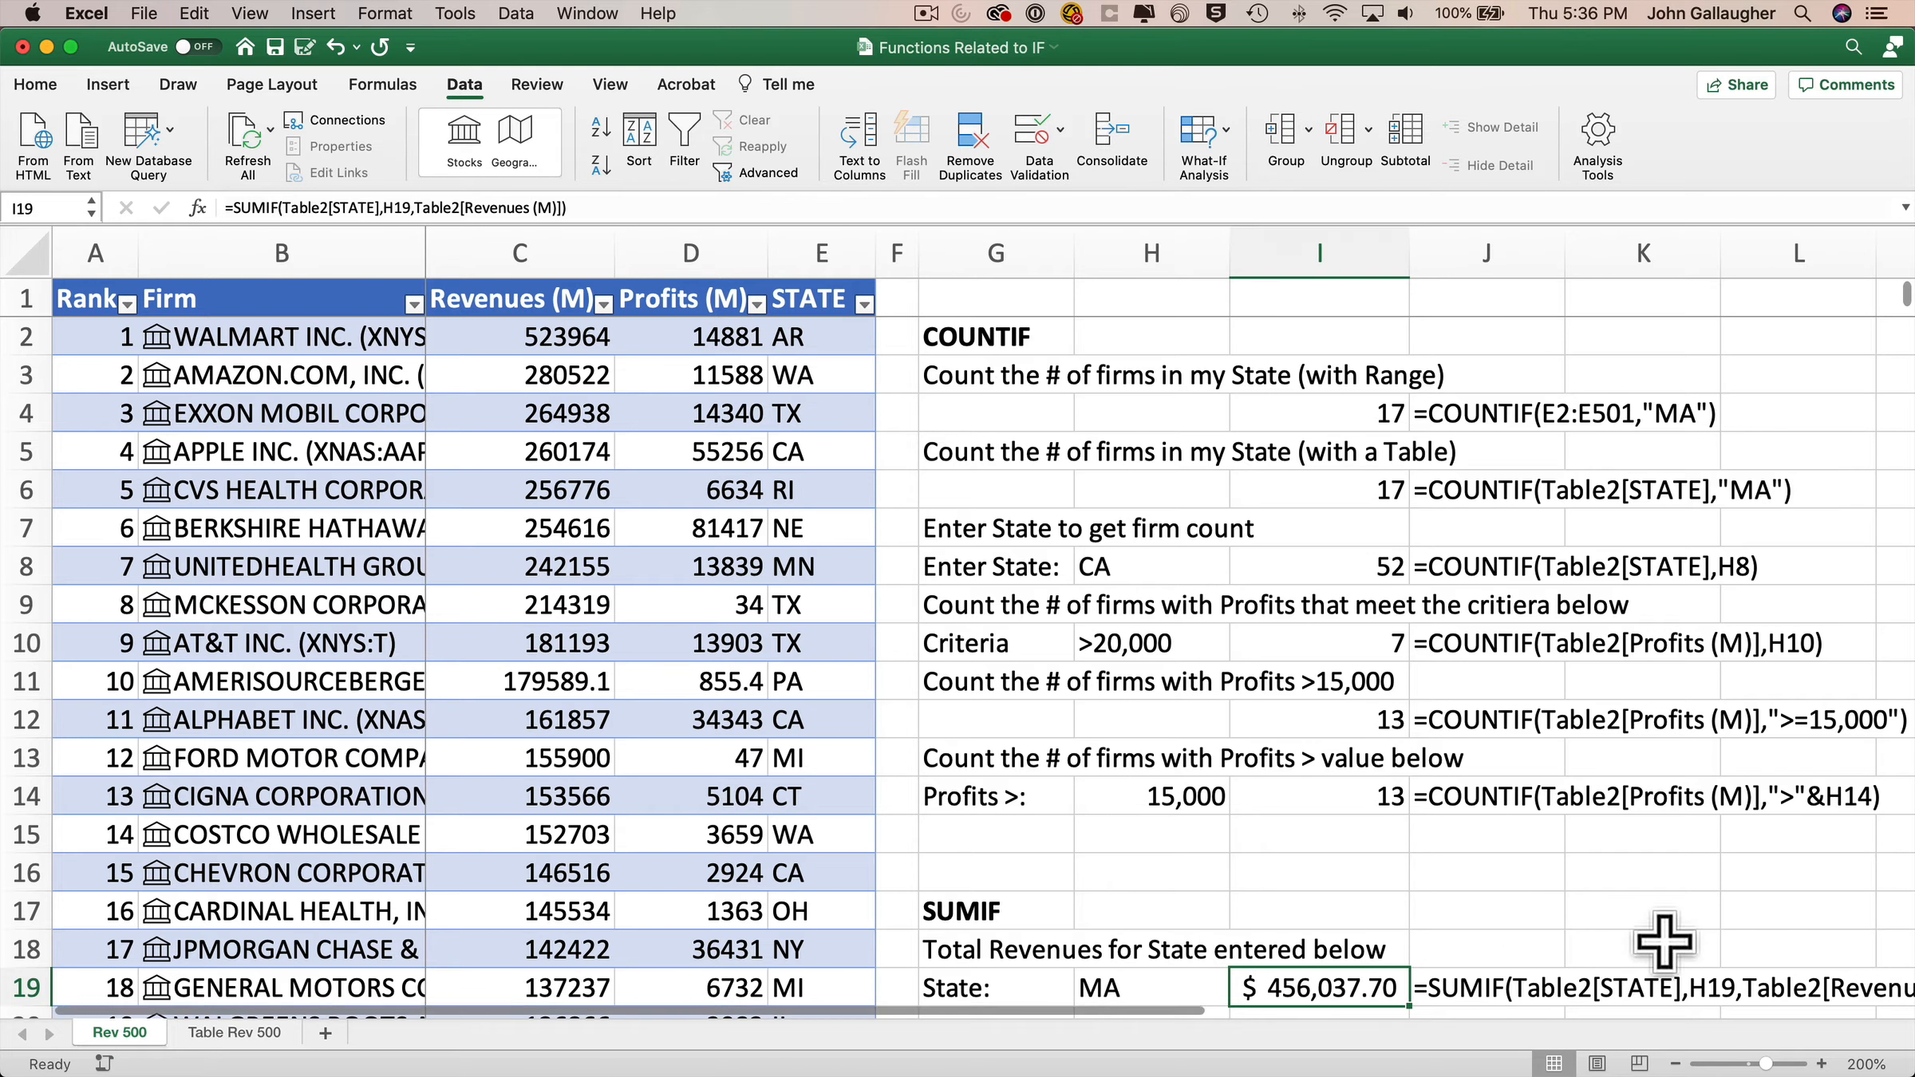
left_click(1120, 987)
type("CA")
key("Tab")
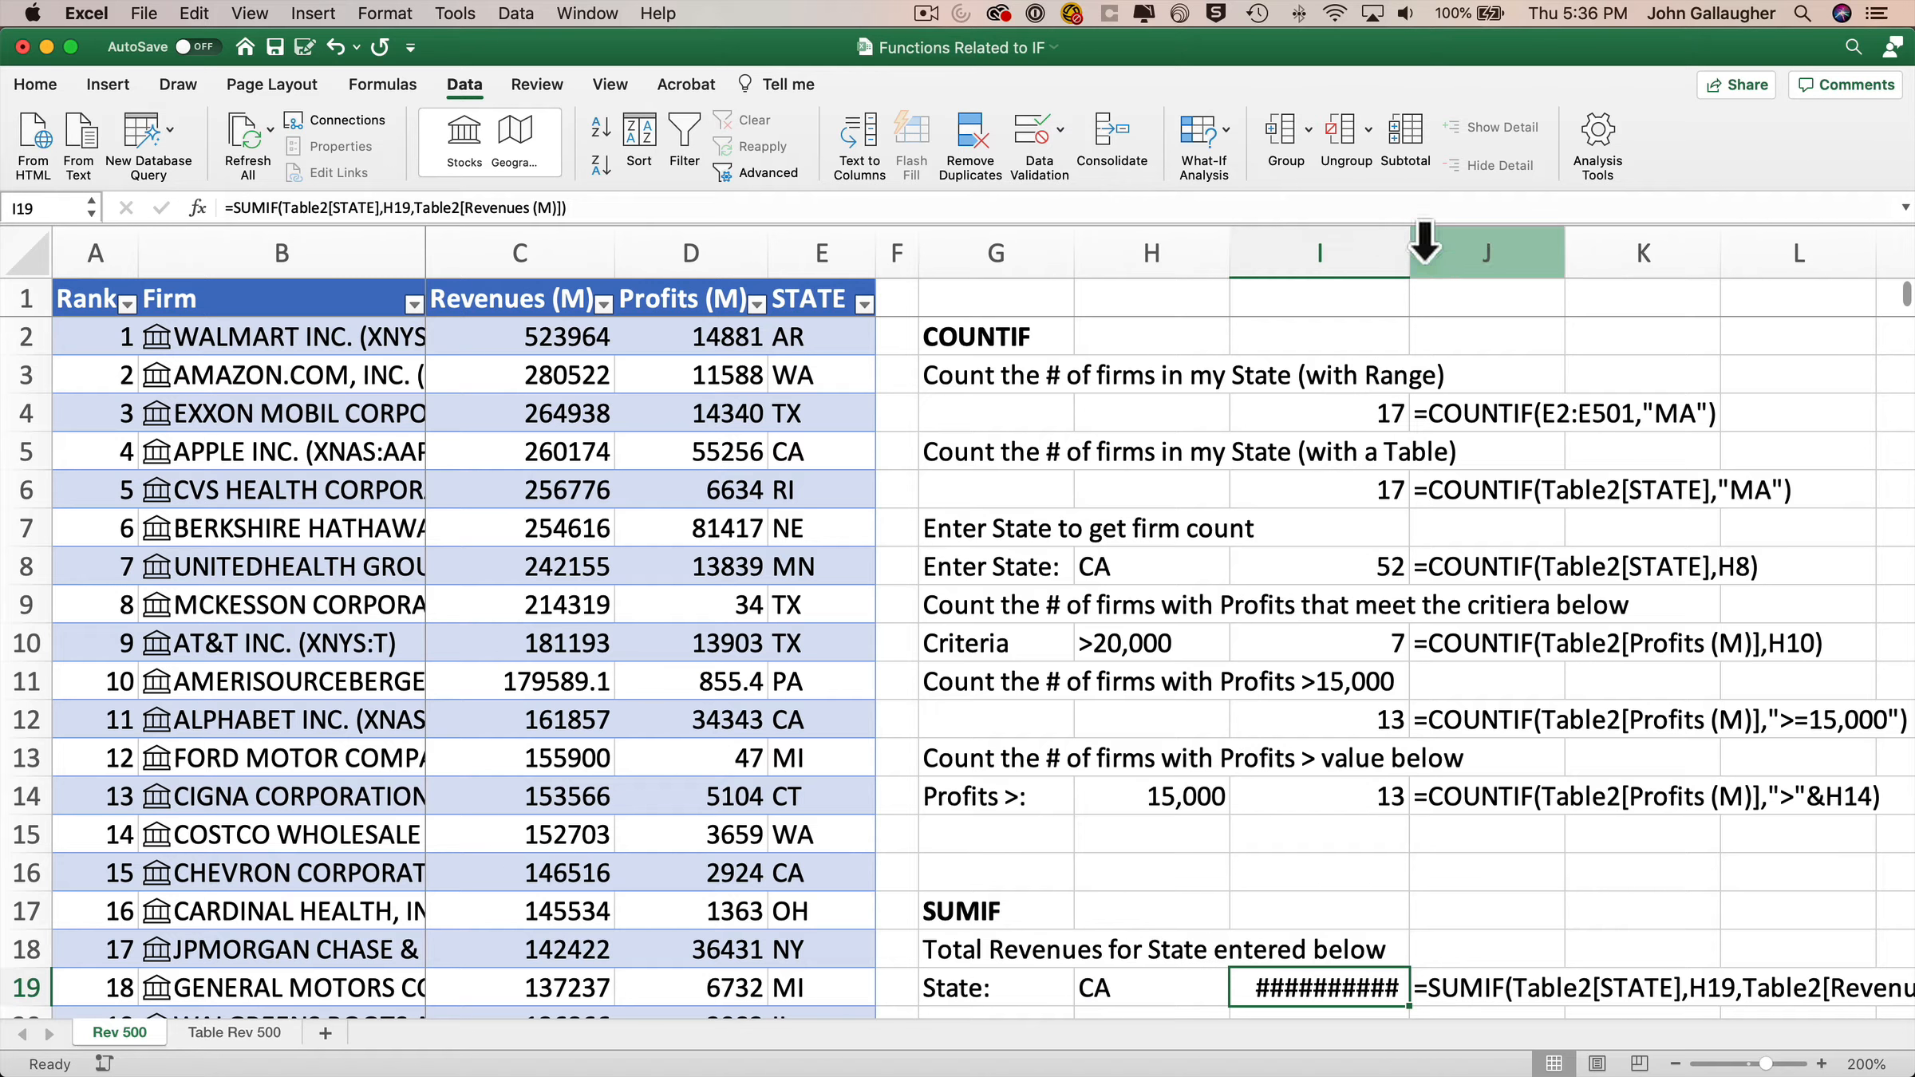
left_click_drag(1409, 253, 1430, 253)
Step: Test the SUMIF total by entering RI and then MT as the state in H19
left_click(1148, 981)
type("RI")
key("Tab")
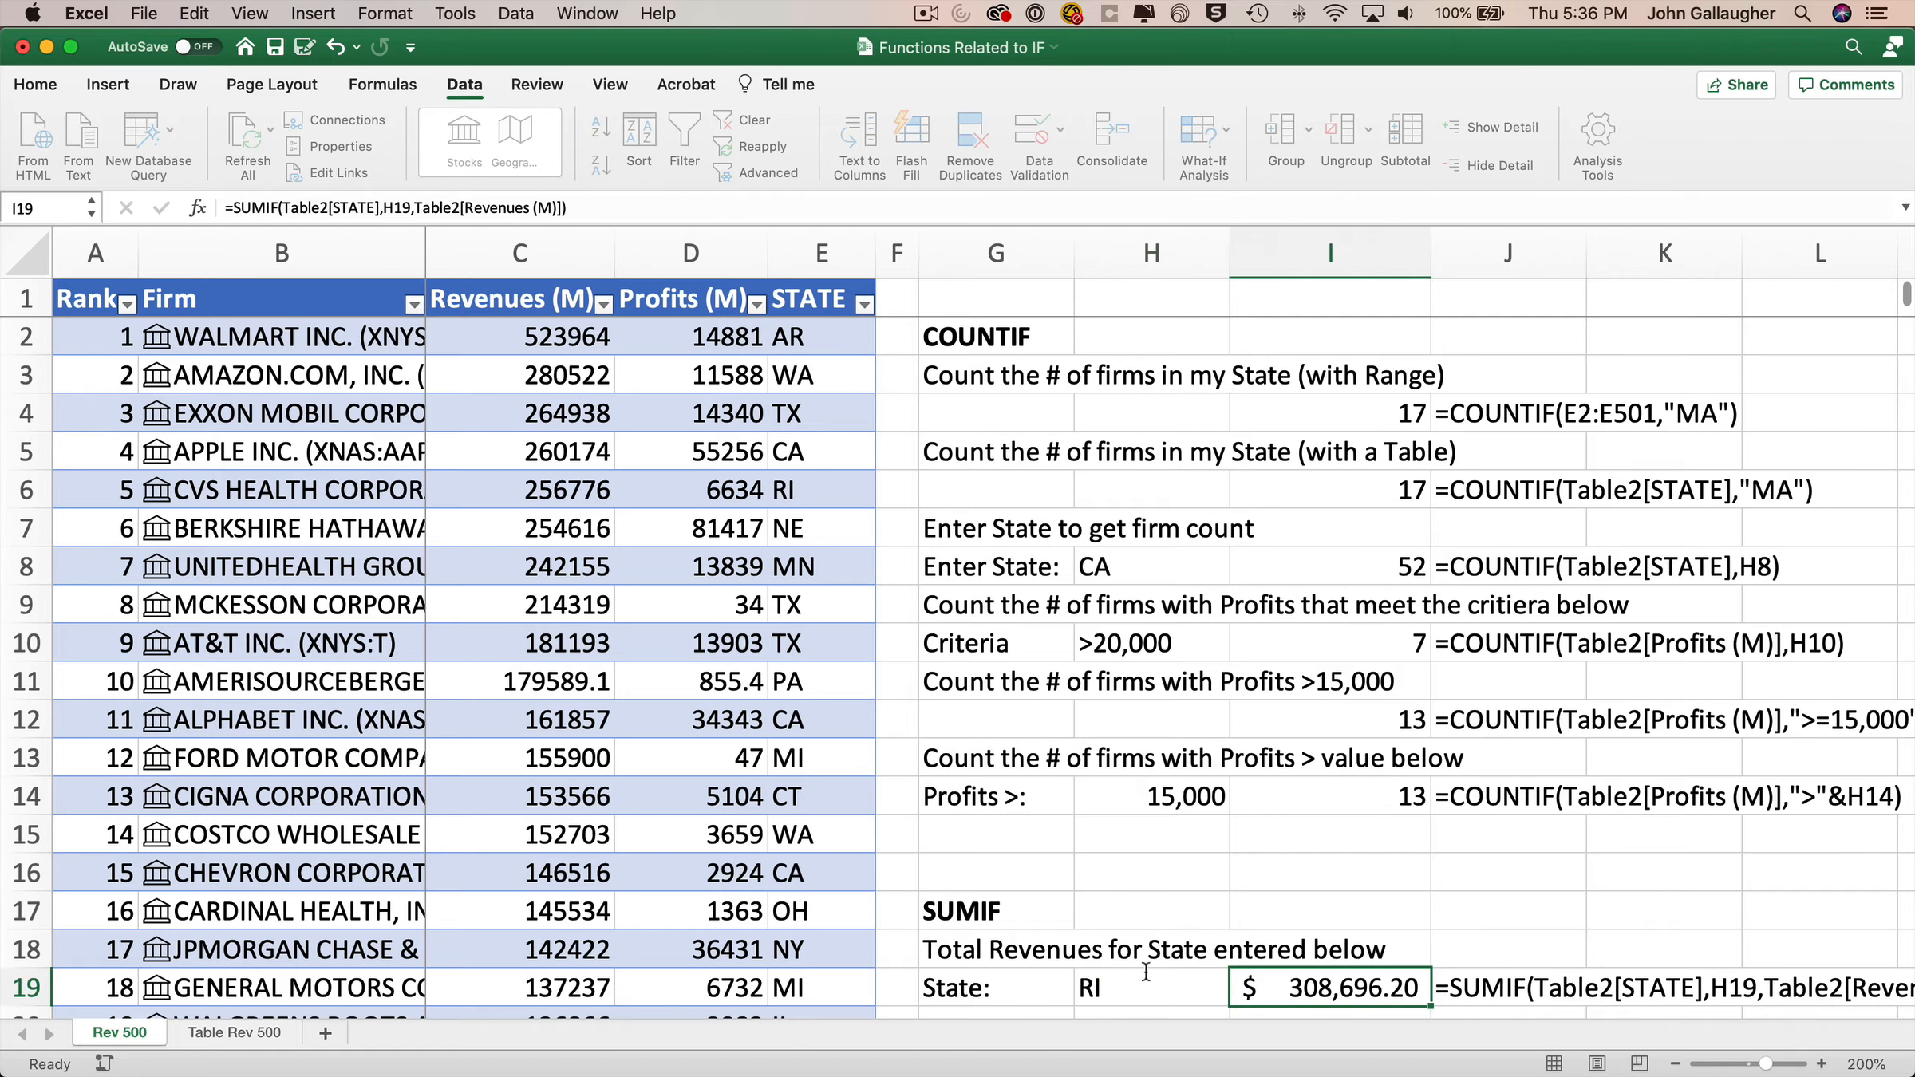
left_click(1145, 972)
type("MT")
key("Tab")
Step: Set the state in H19 to RI again
left_click(1146, 972)
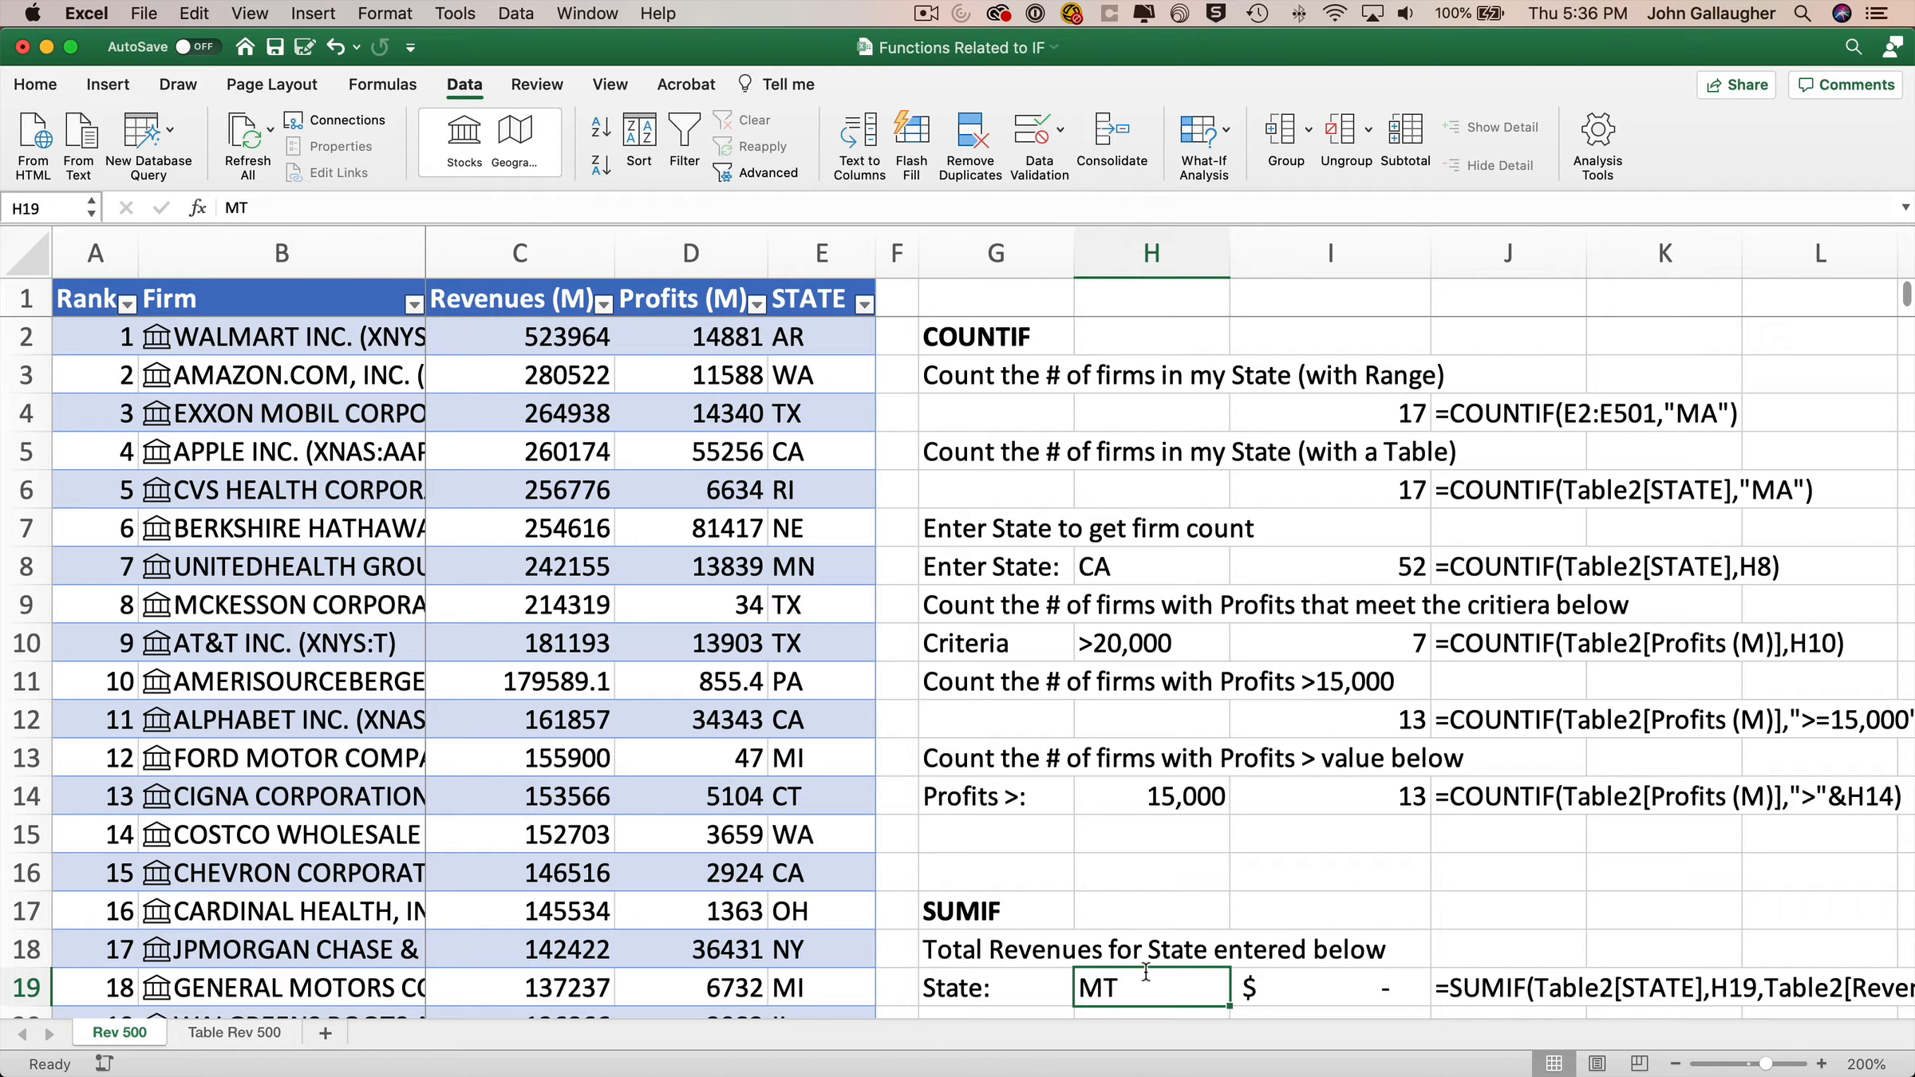
type("RI")
key("Tab")
Step: Add a bold COUNTIFS heading in G21
scroll(1145, 972, "down", 5)
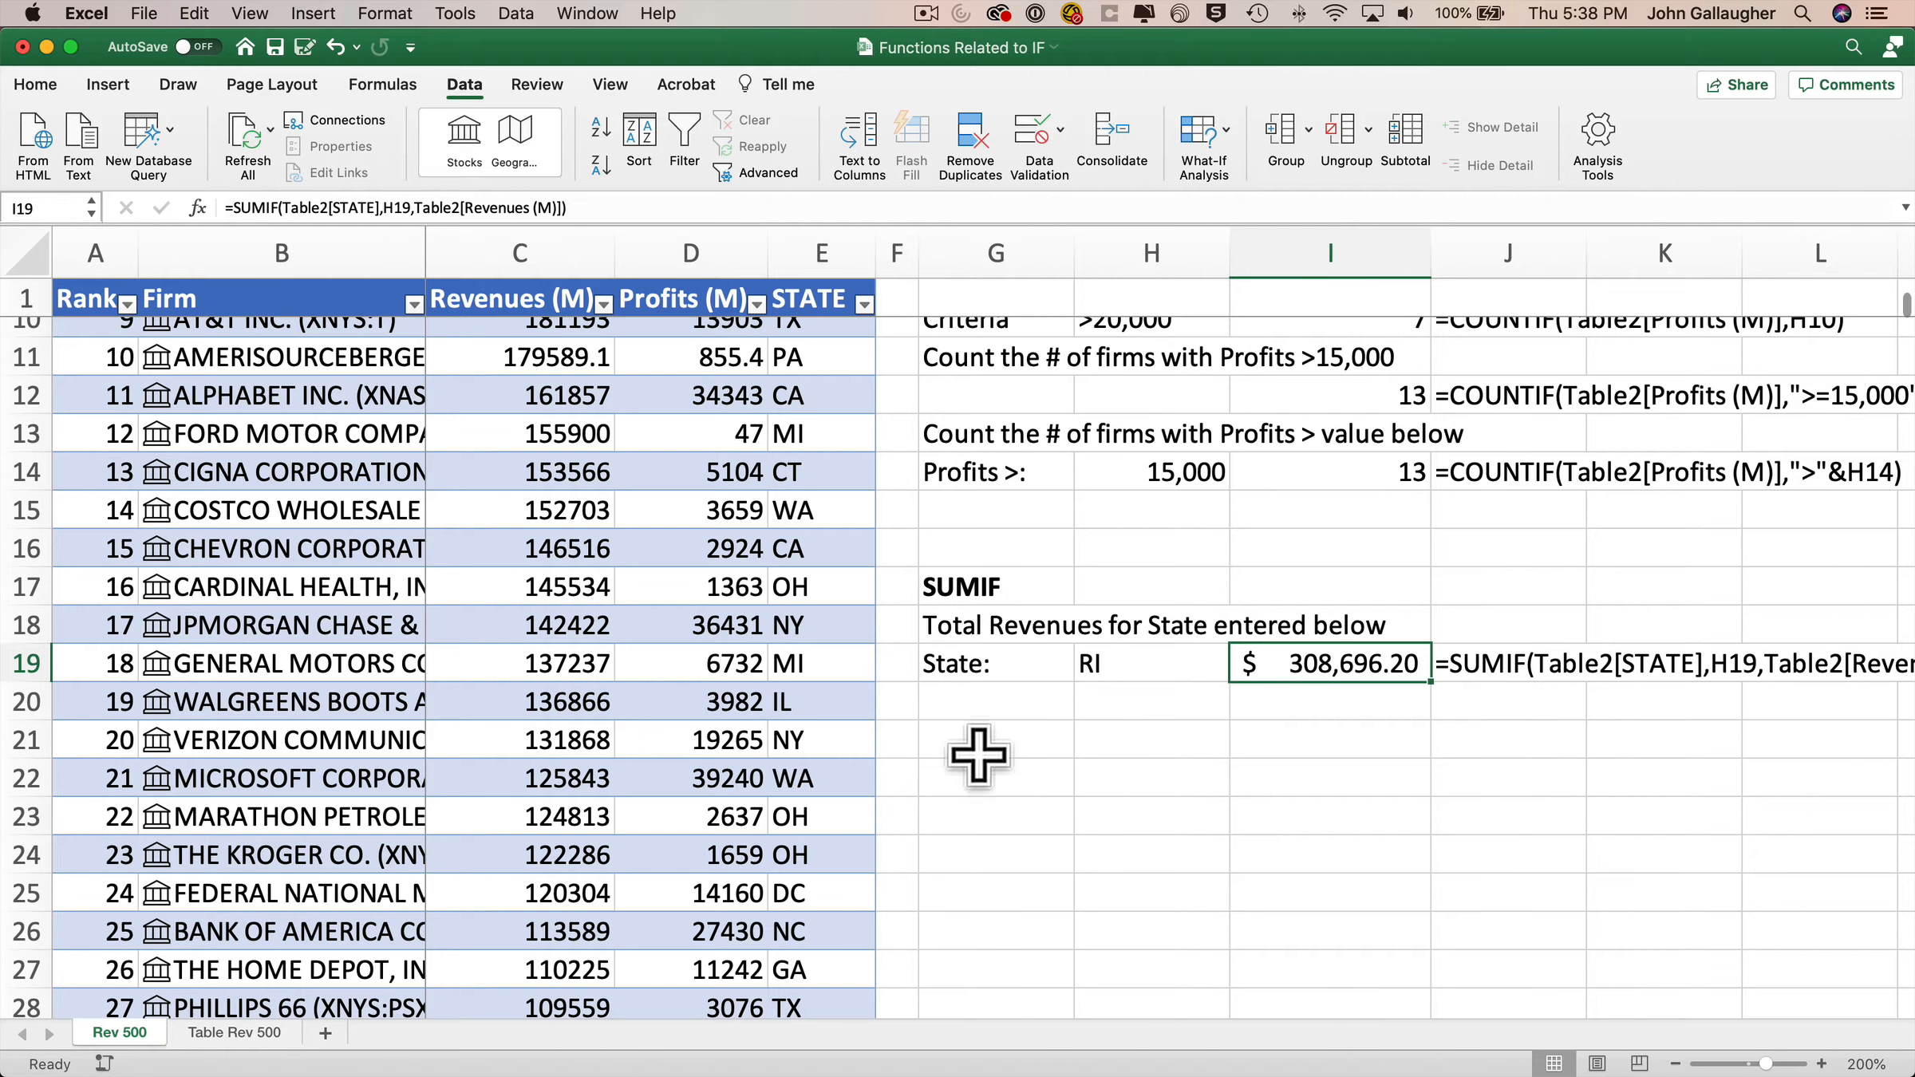
left_click(989, 738)
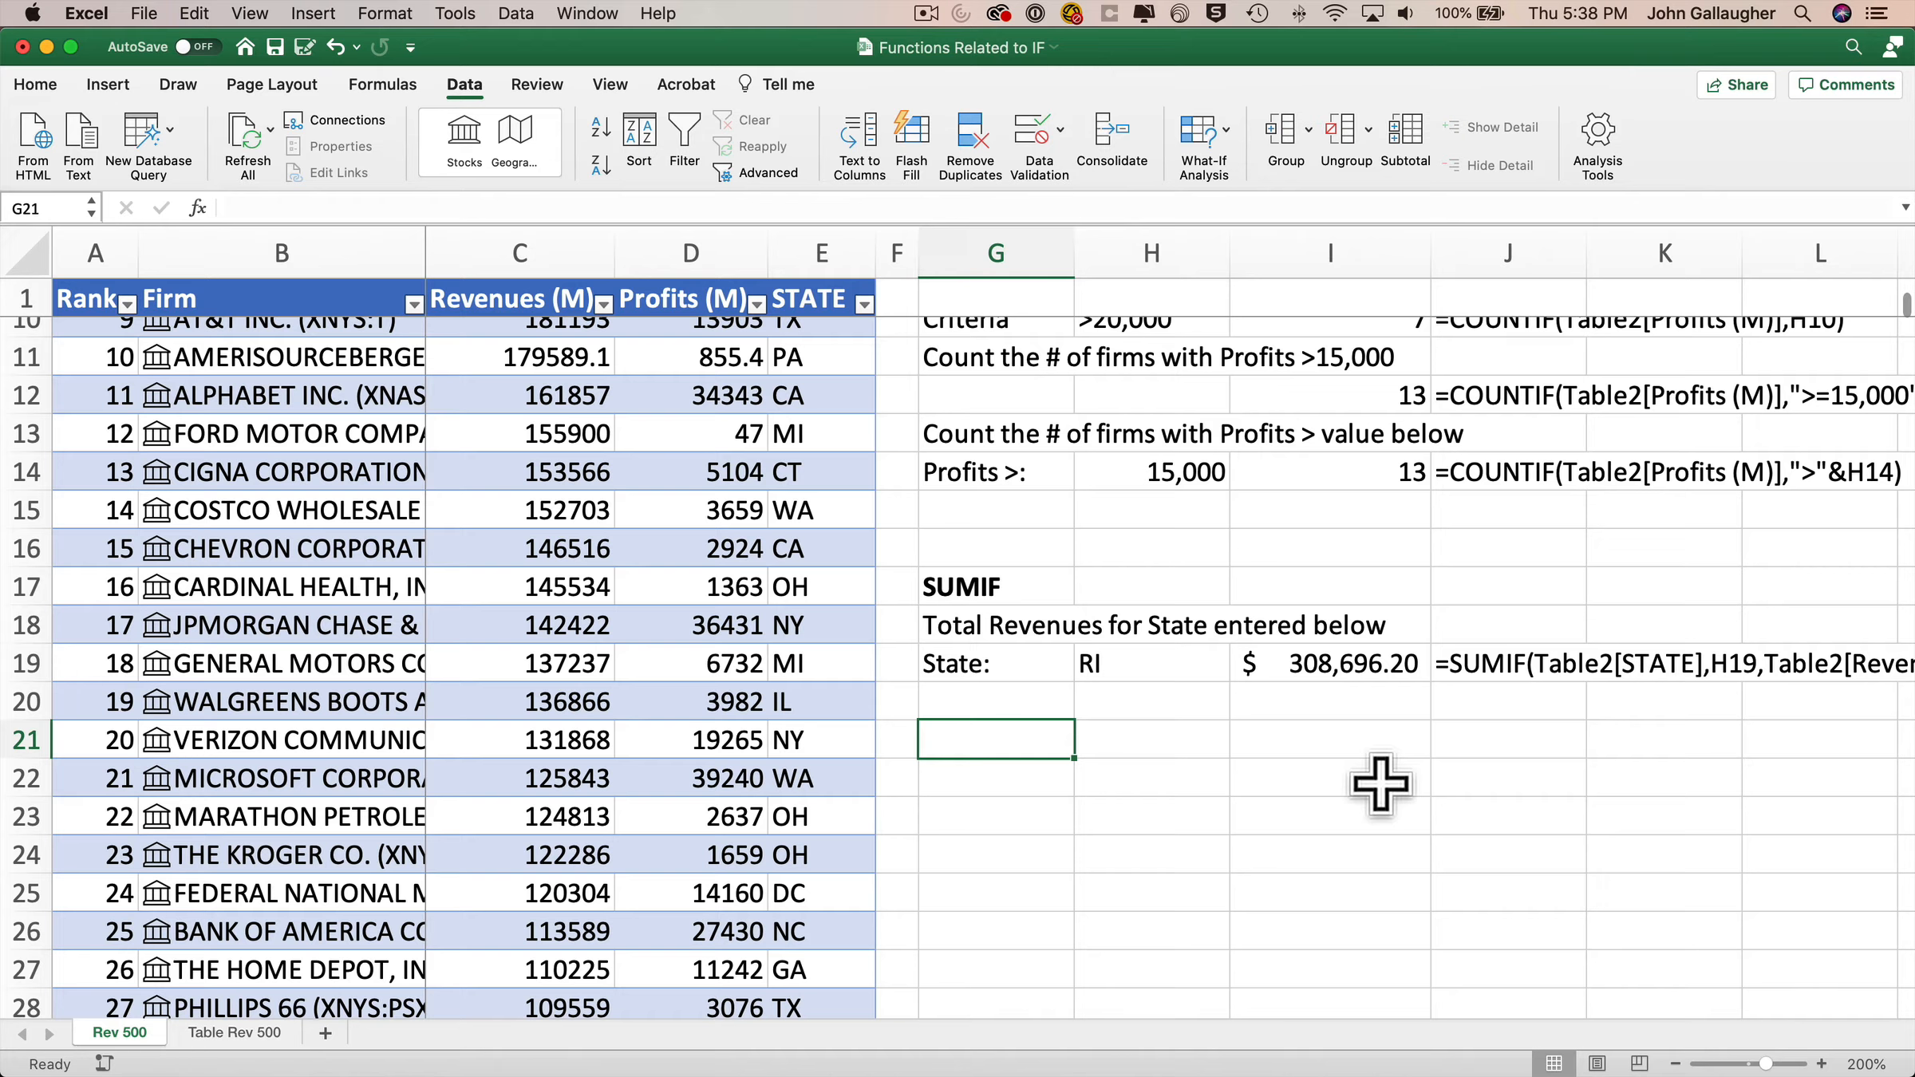
type("COUNTIFS")
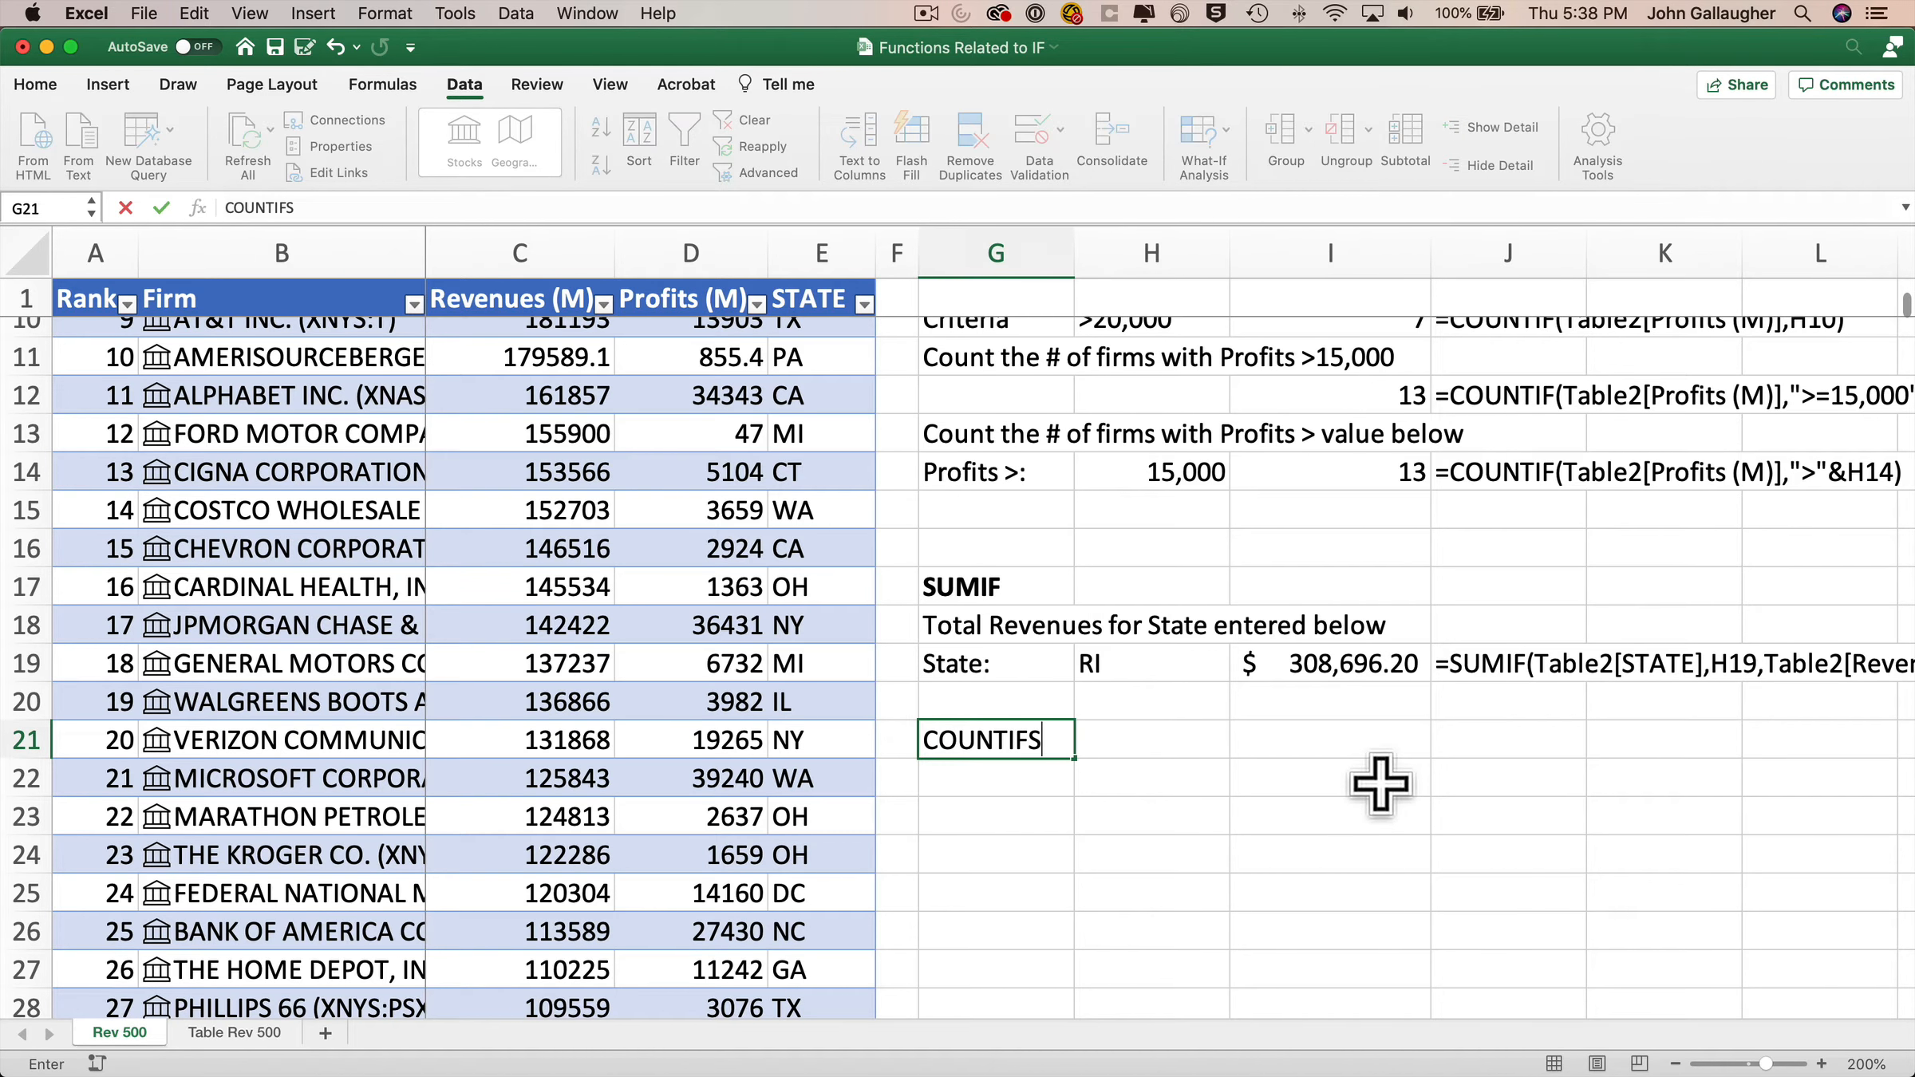
key("super+b")
key("Return")
Step: Enter the label "Count of CA firms with > $30B in profits" in G22
type("Coun")
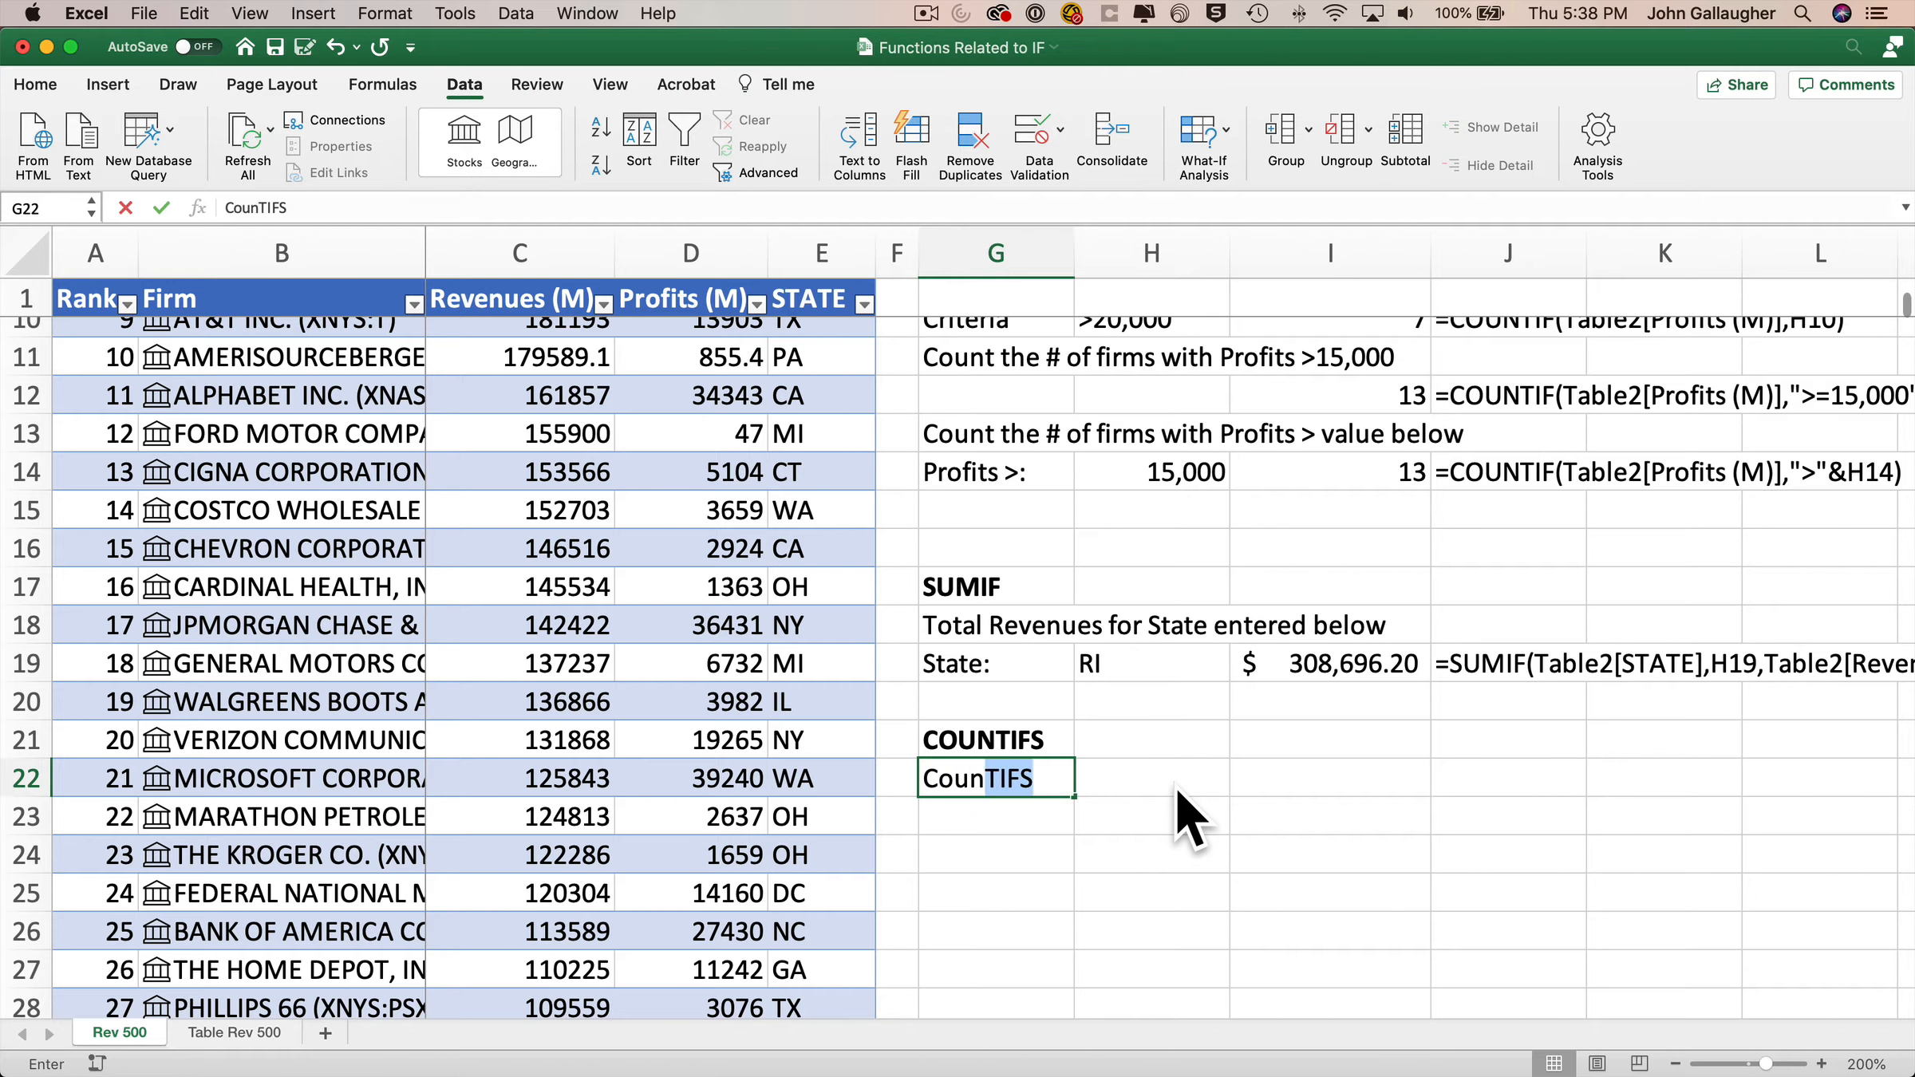
type("t of CA firms with ")
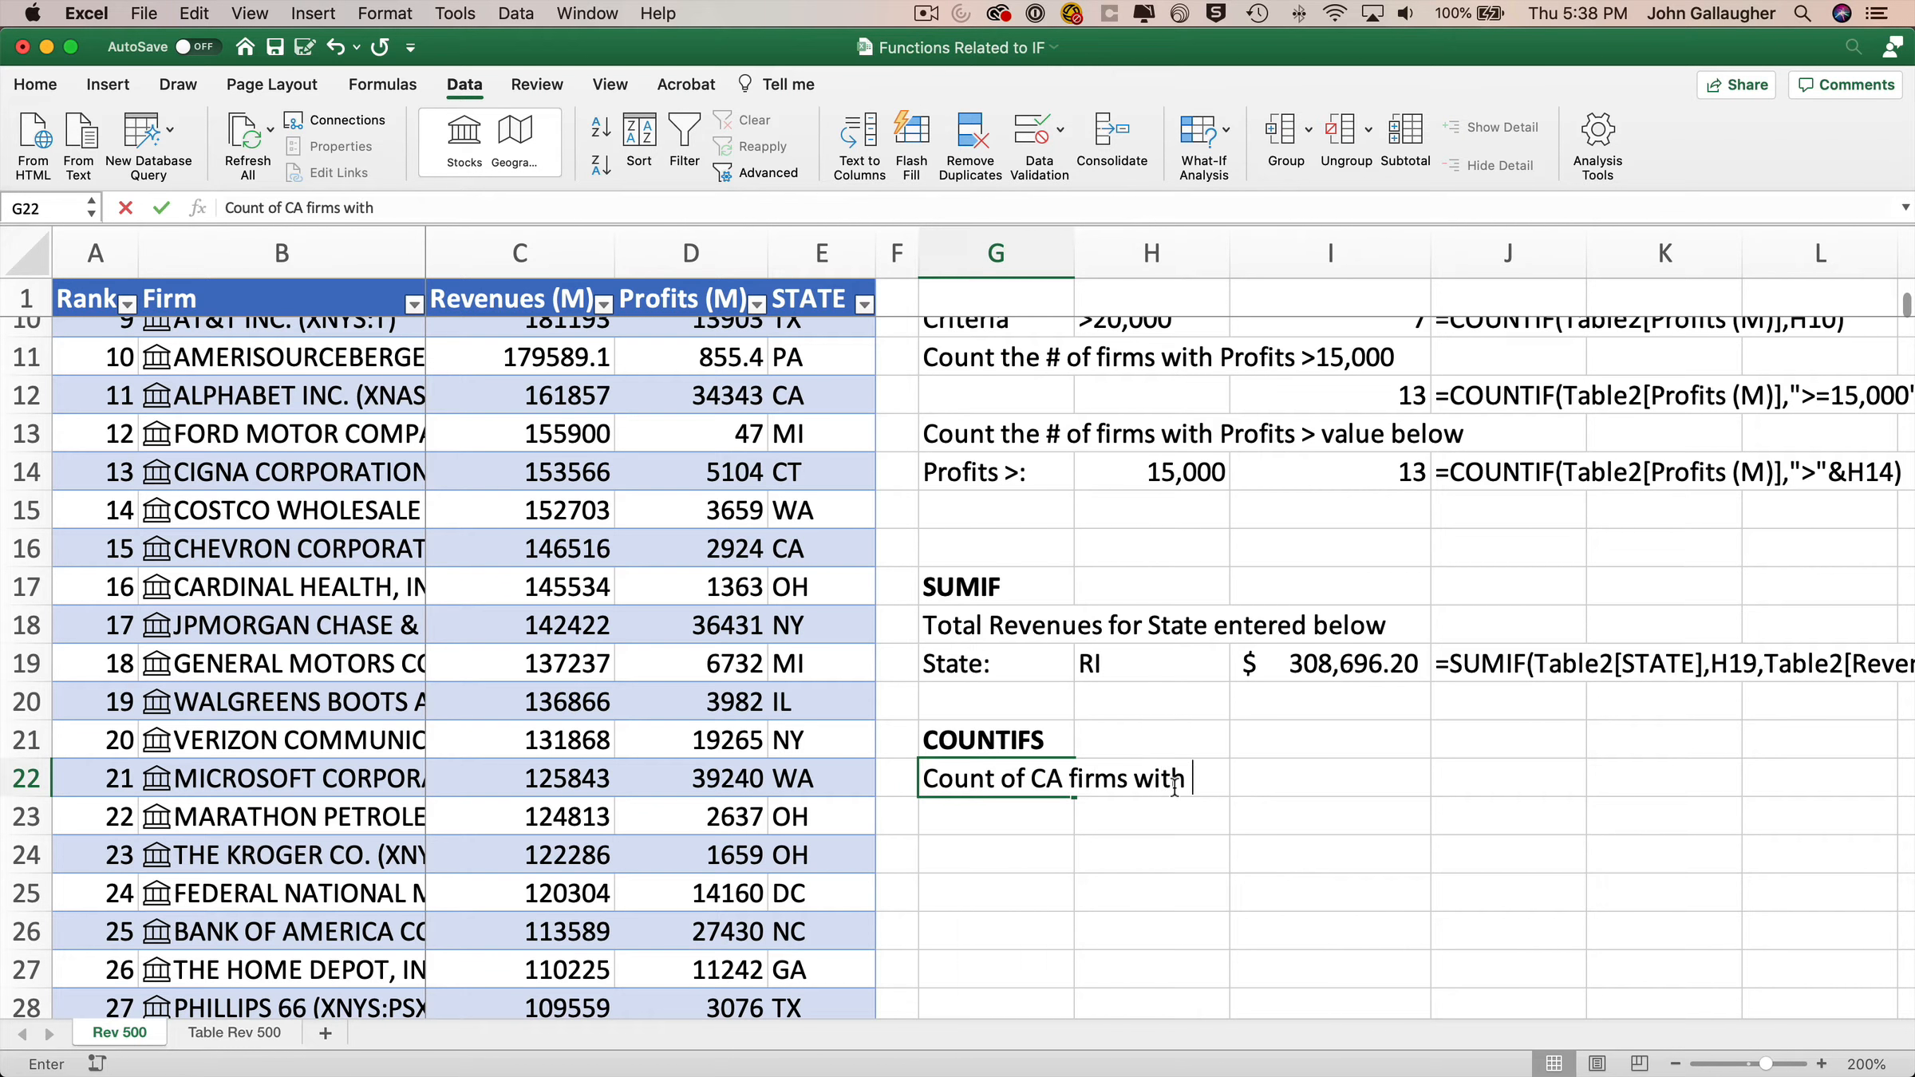
type("> $30B")
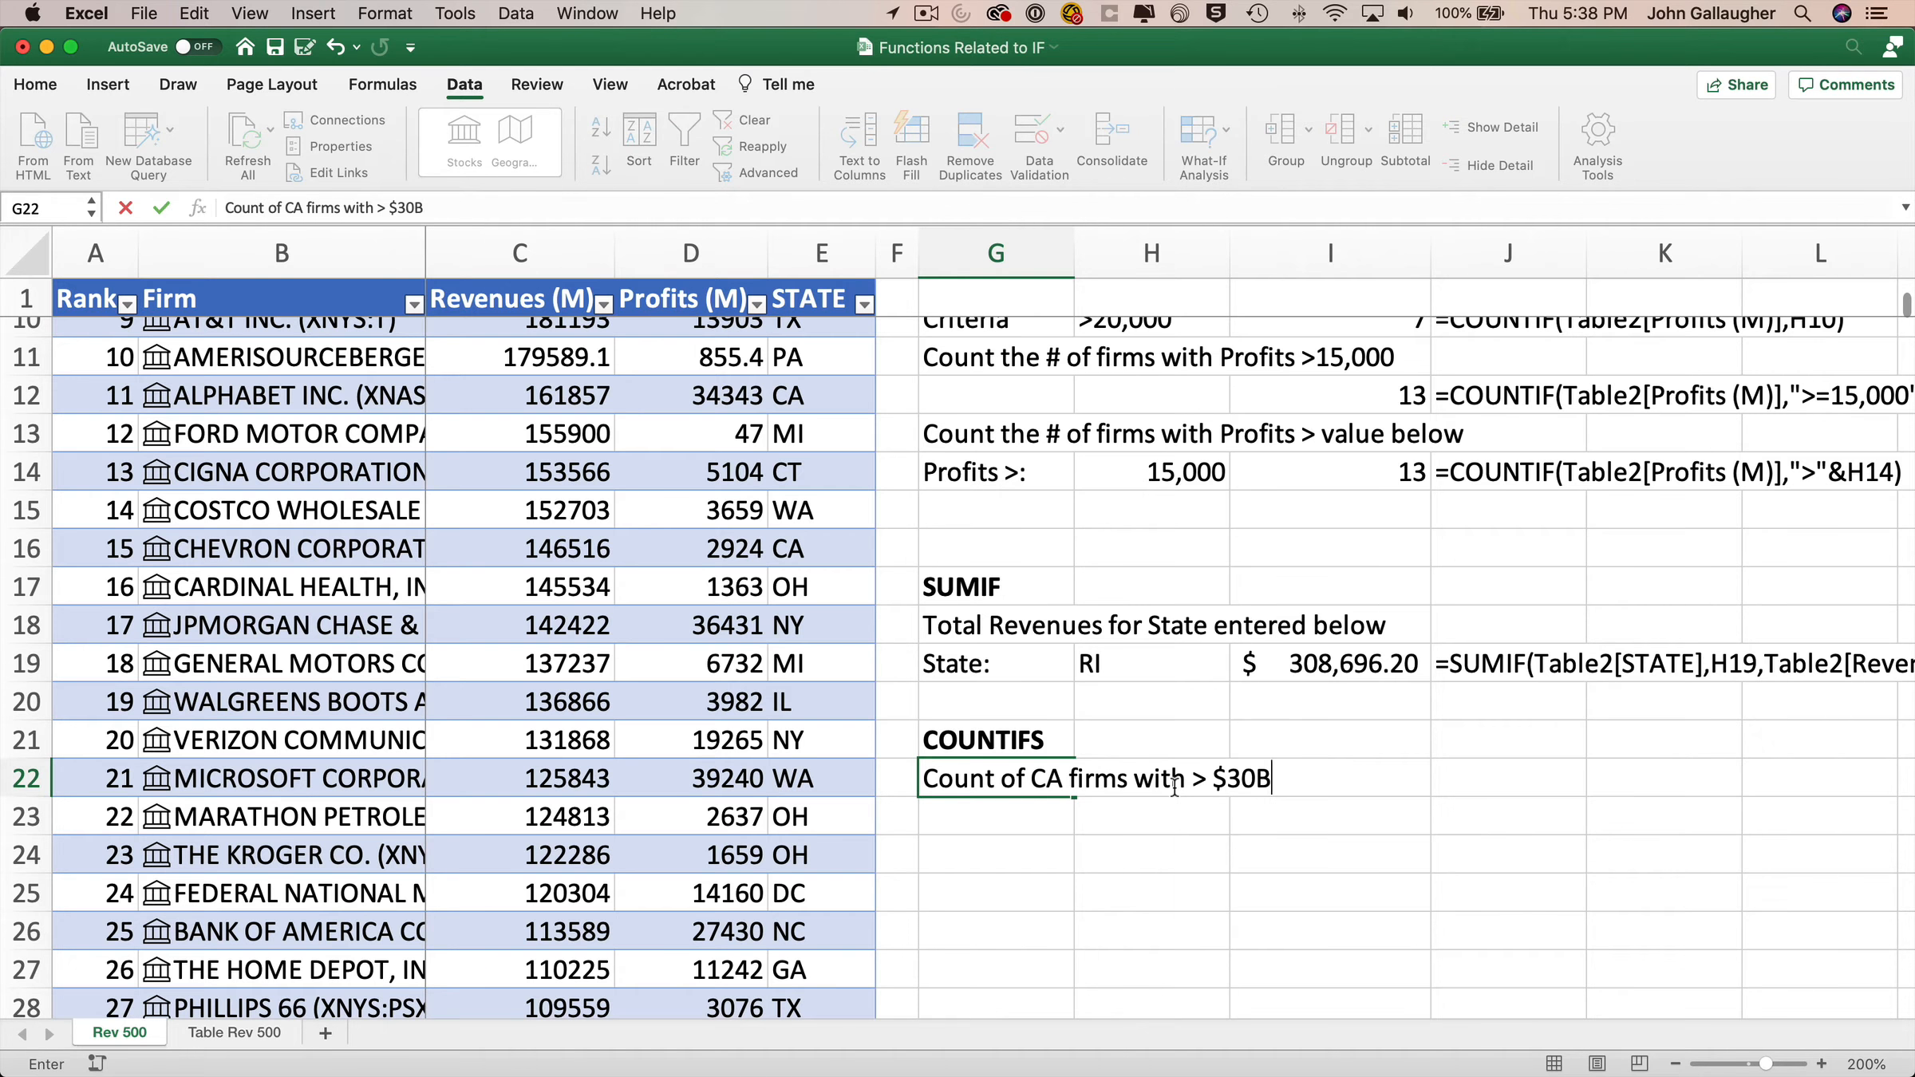
type(" in profits")
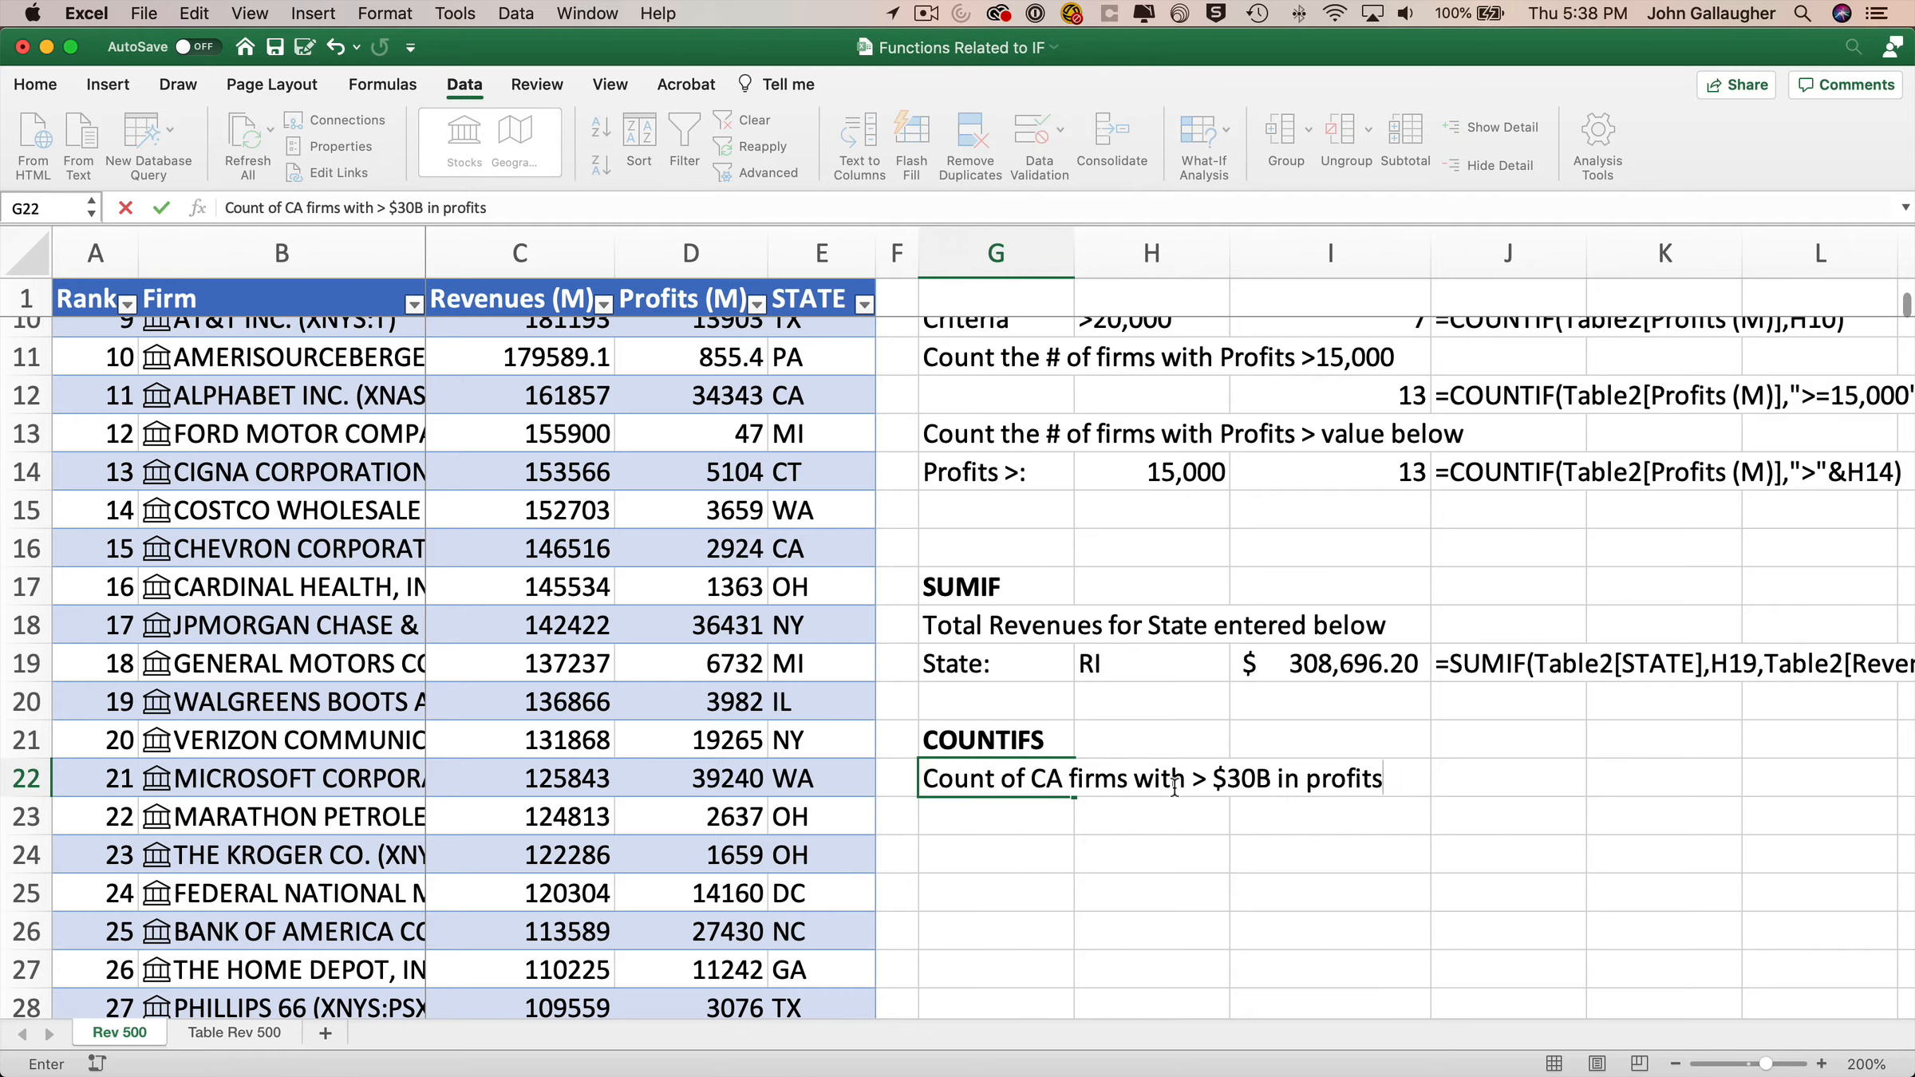
key("Return")
Step: Start a COUNTIFS formula in I23 with Table2[STATE] as the first criteria range and "CA" as its criterion
key("Right")
key("Right")
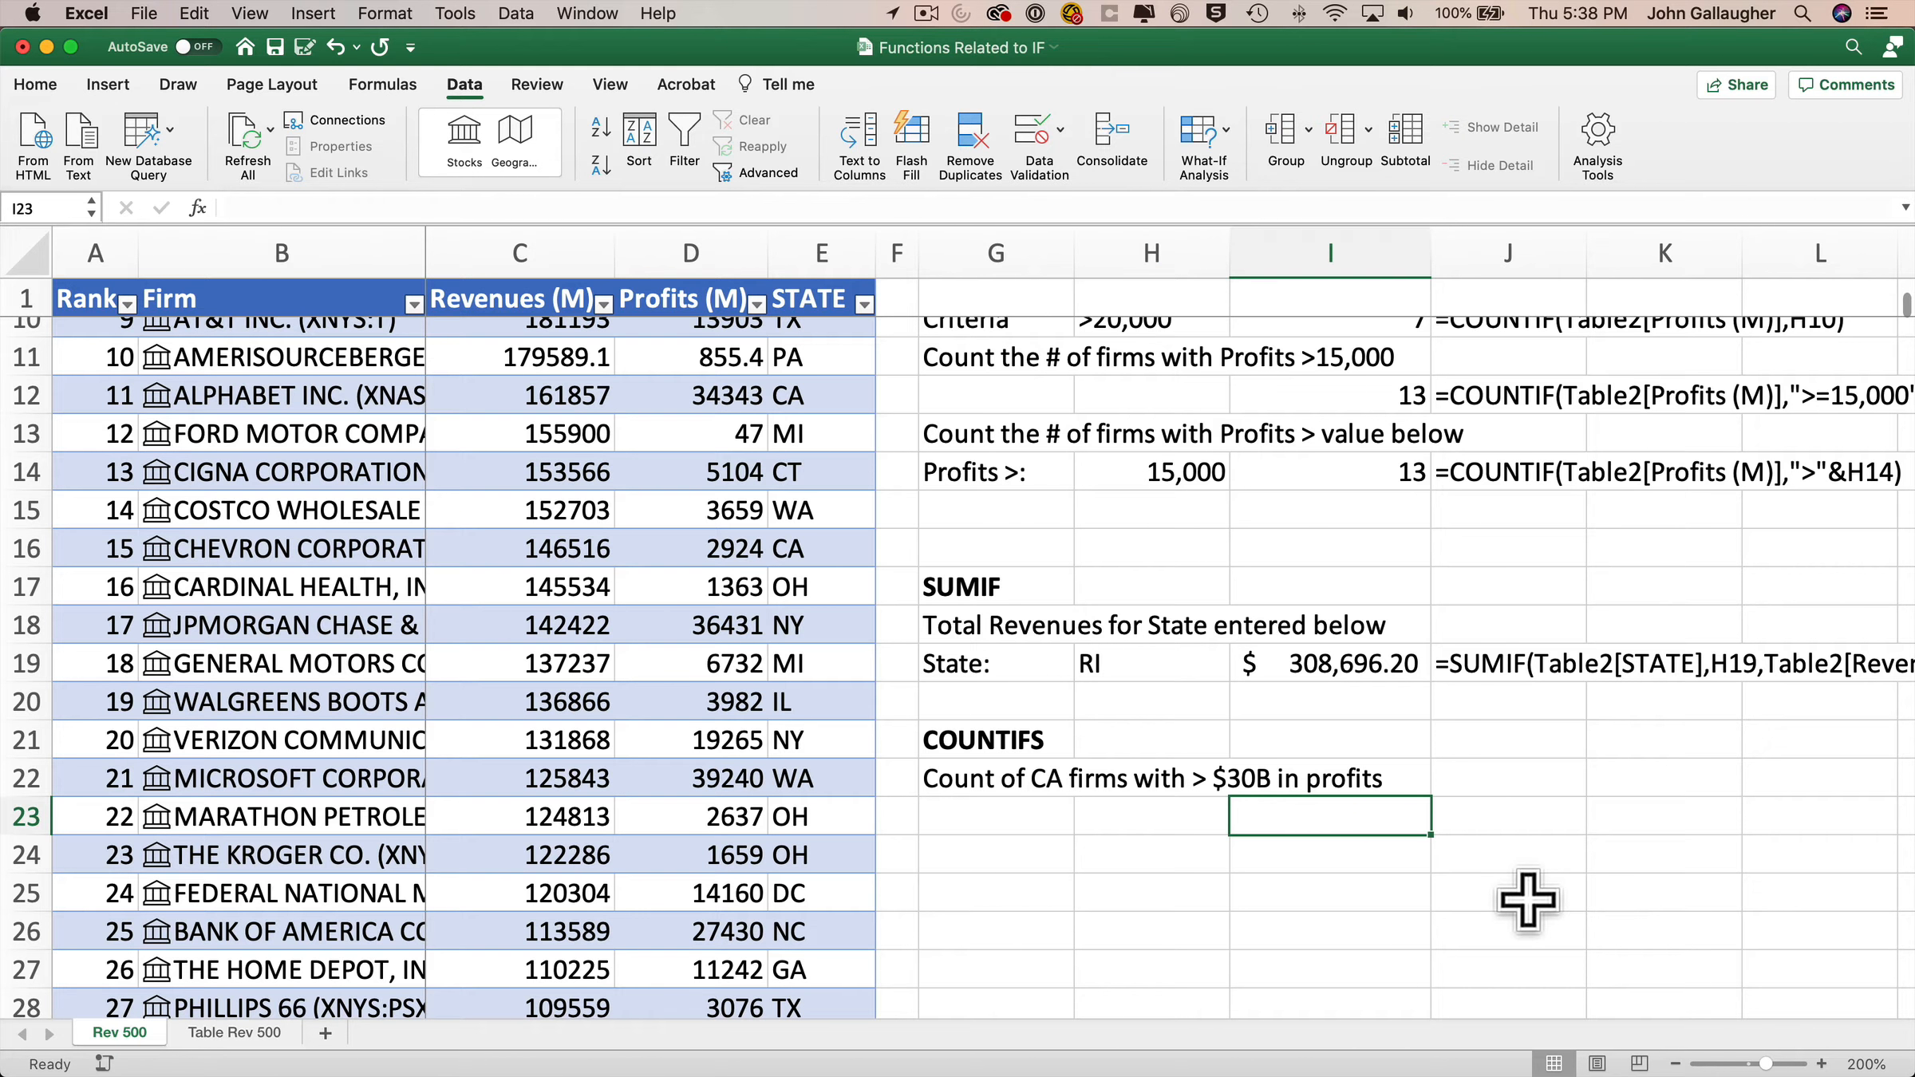
type("=COUNTIFS")
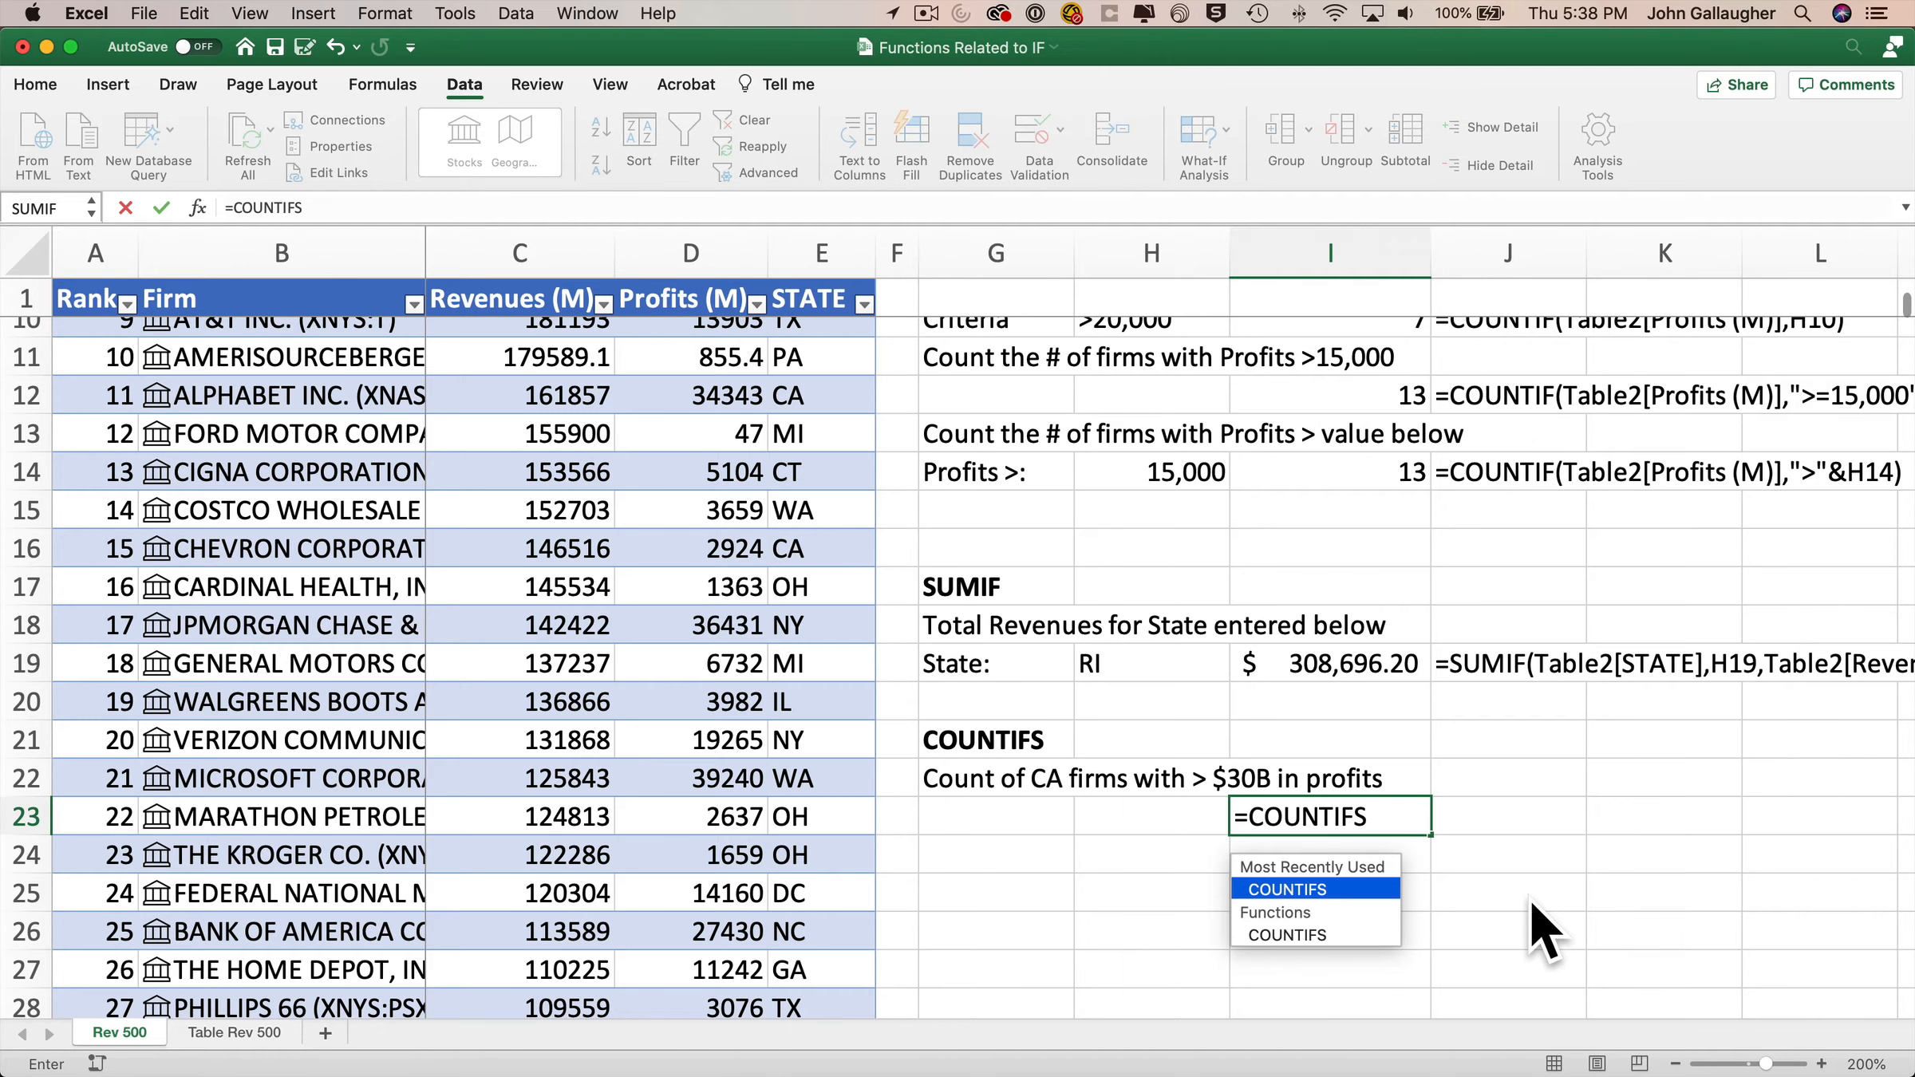
type("(")
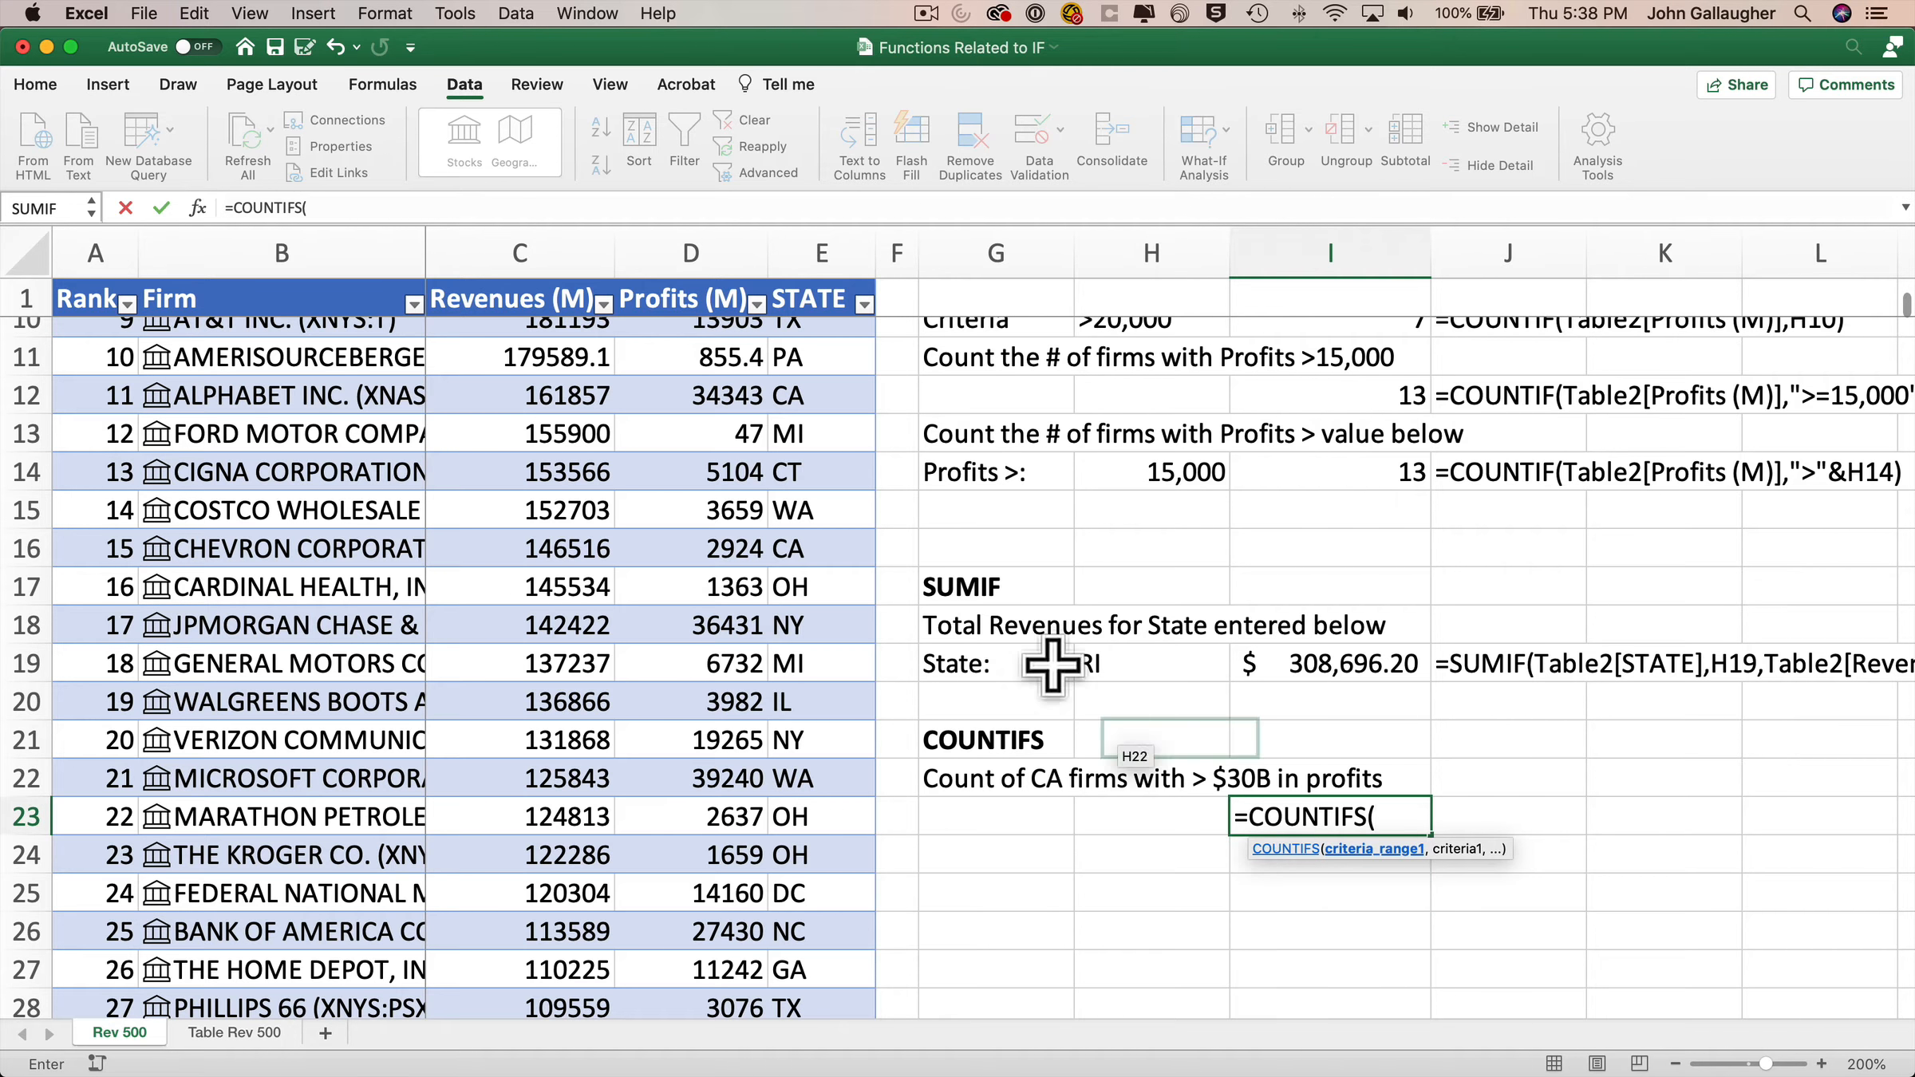
left_click(197, 209)
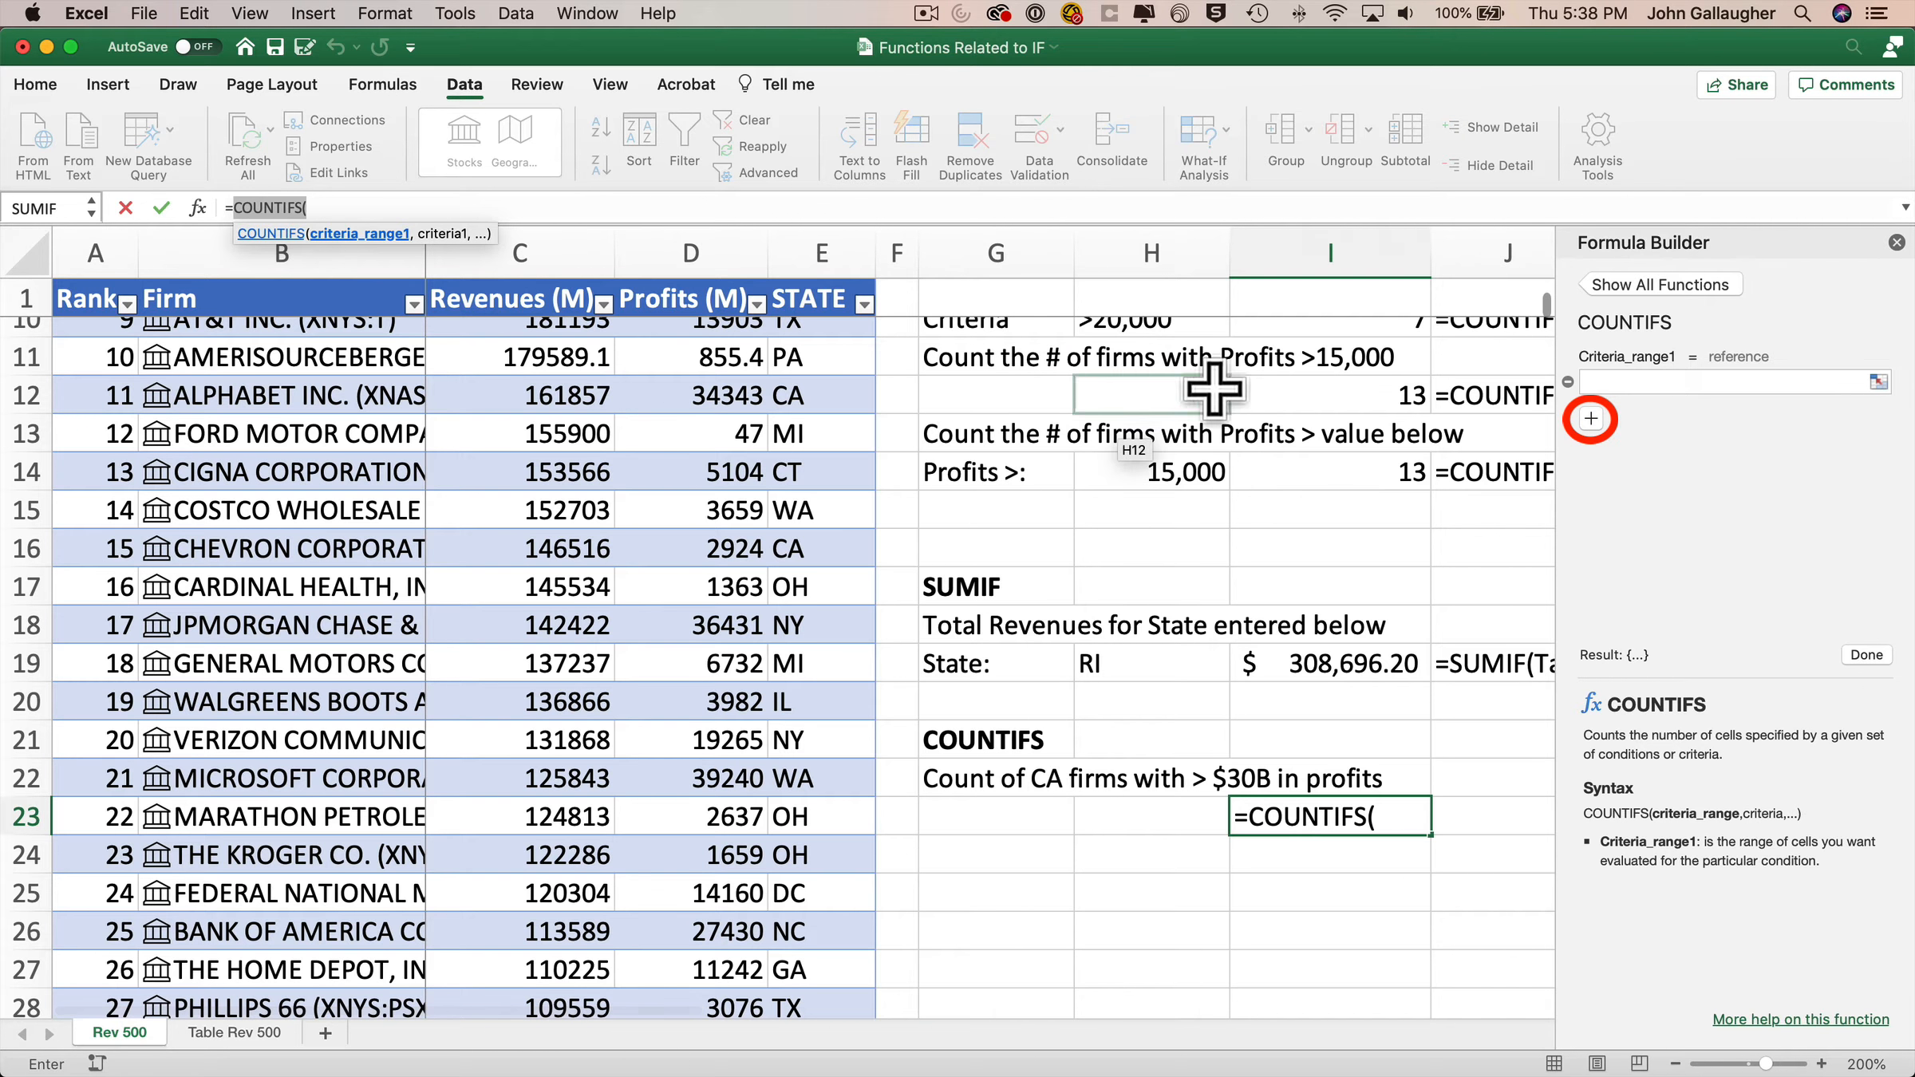
left_click(1666, 383)
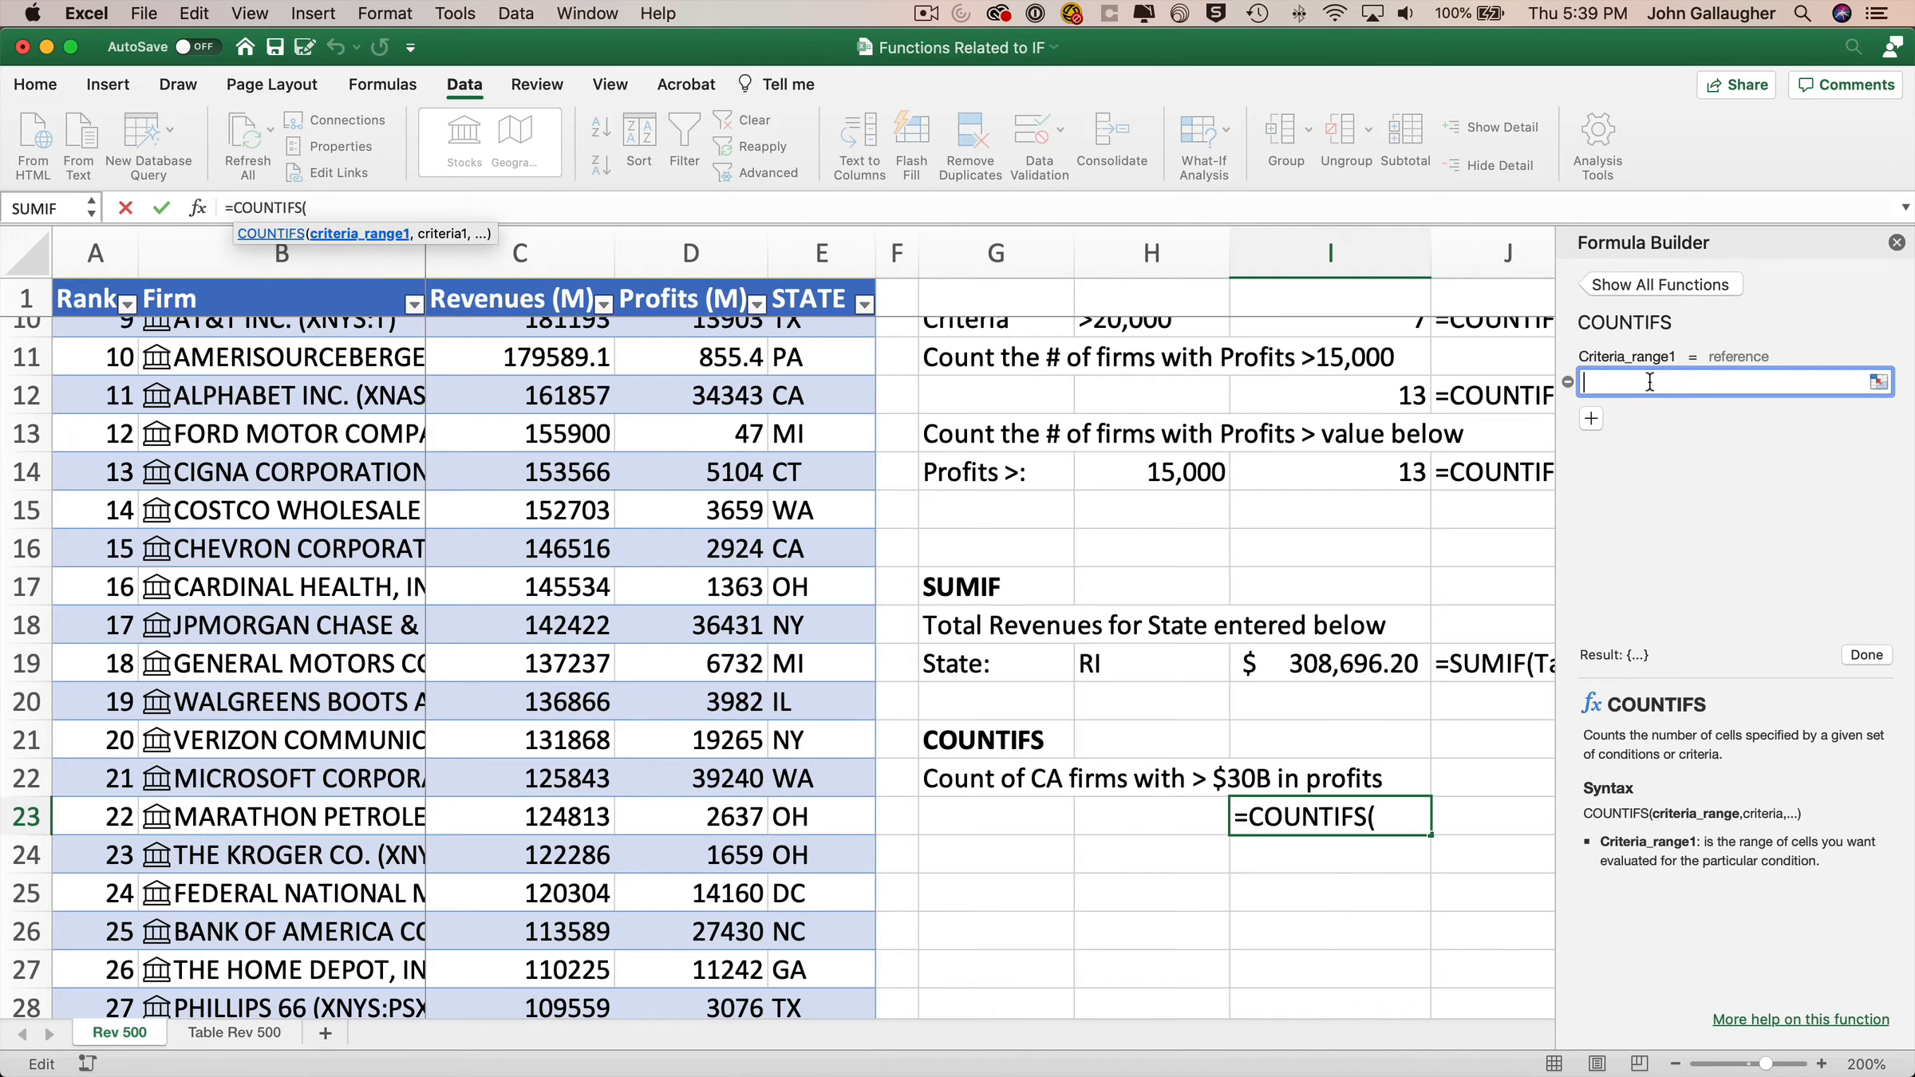
left_click(832, 302)
left_click(1590, 417)
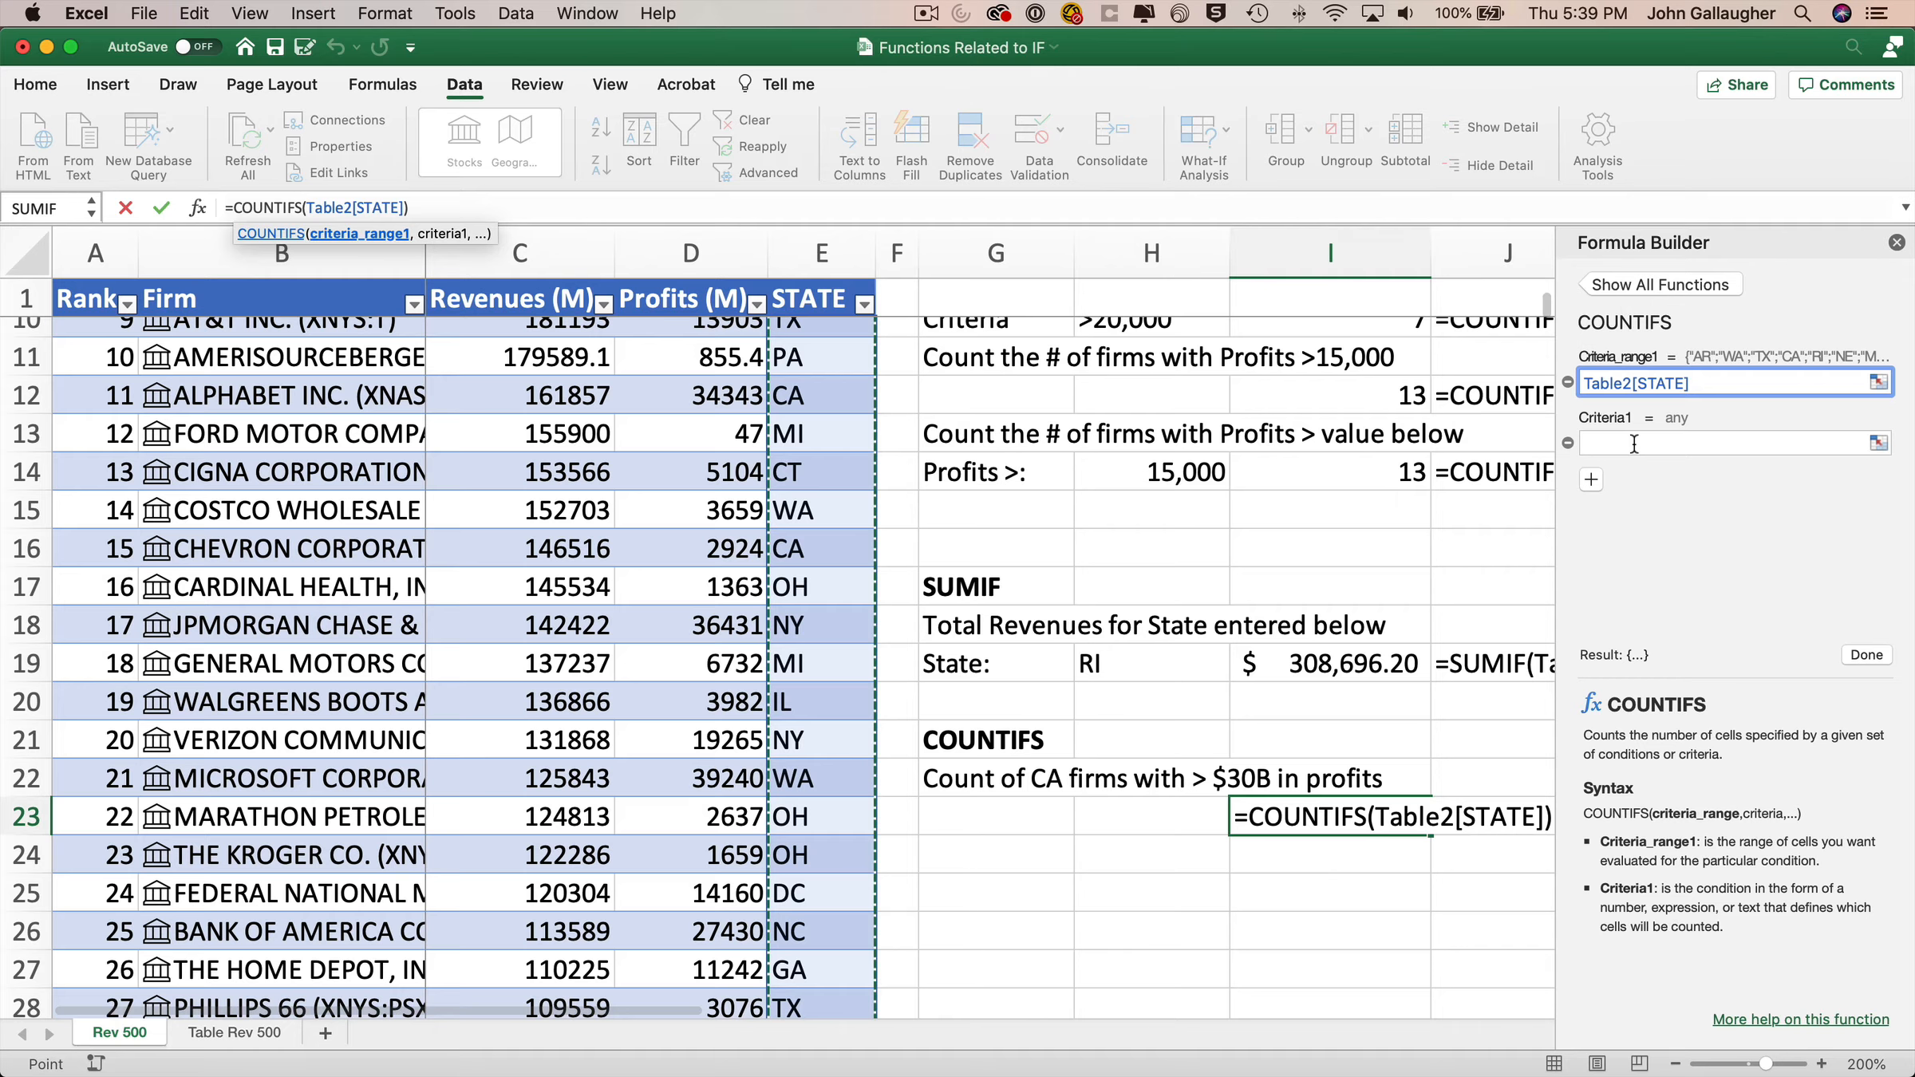
left_click(1633, 445)
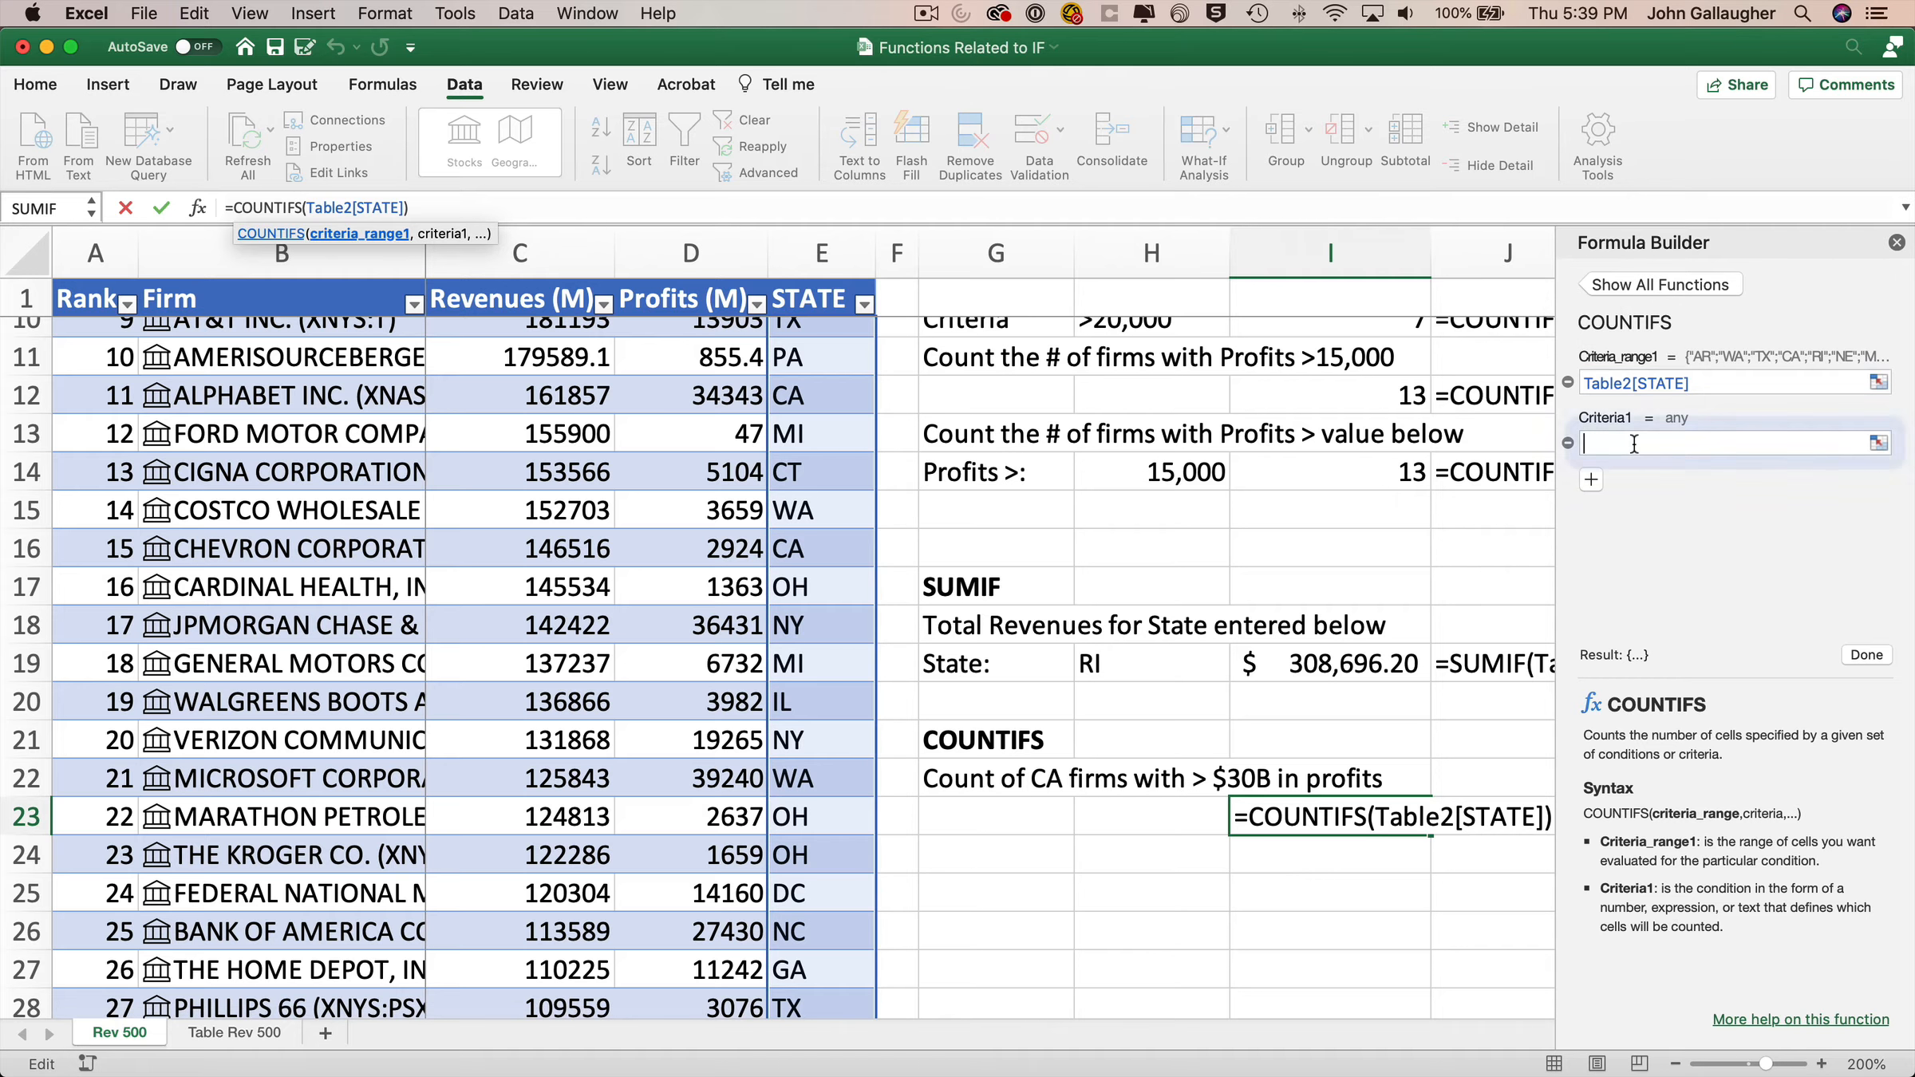
type("CA")
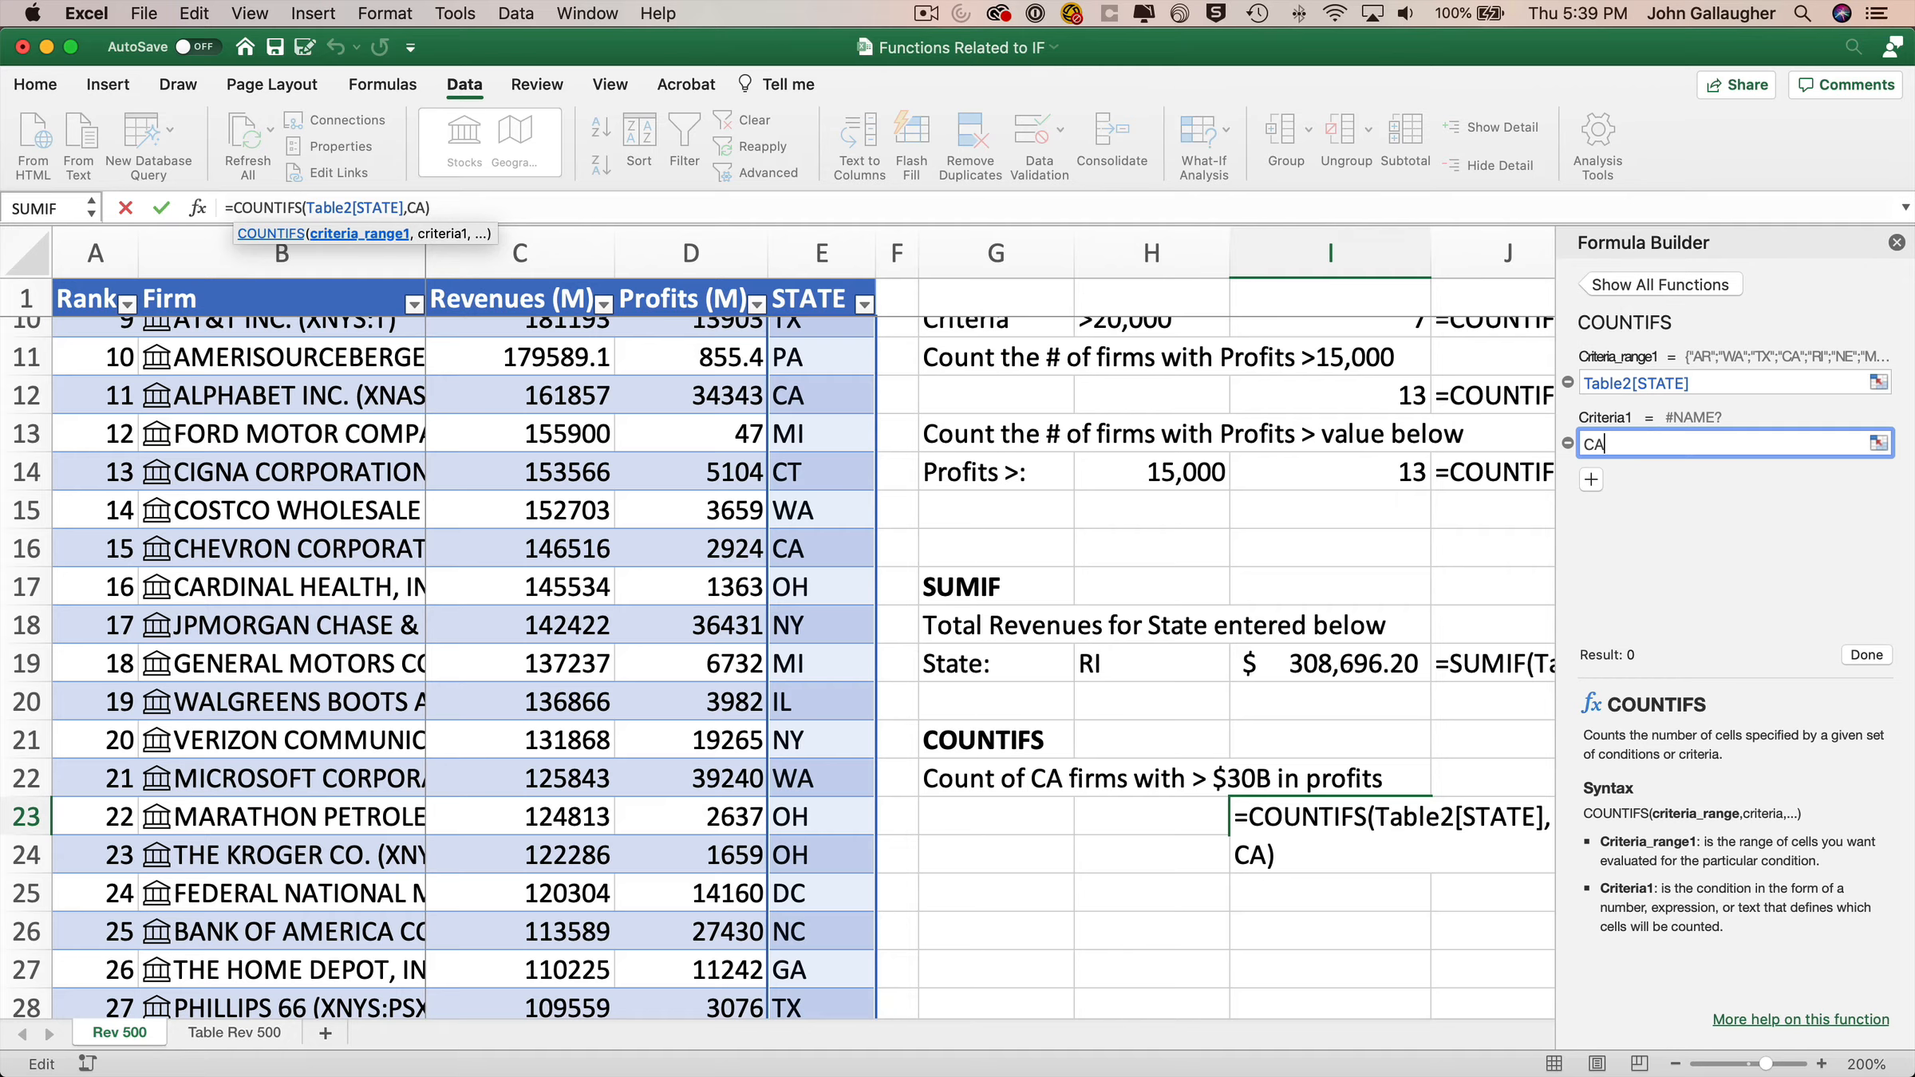
key("Tab")
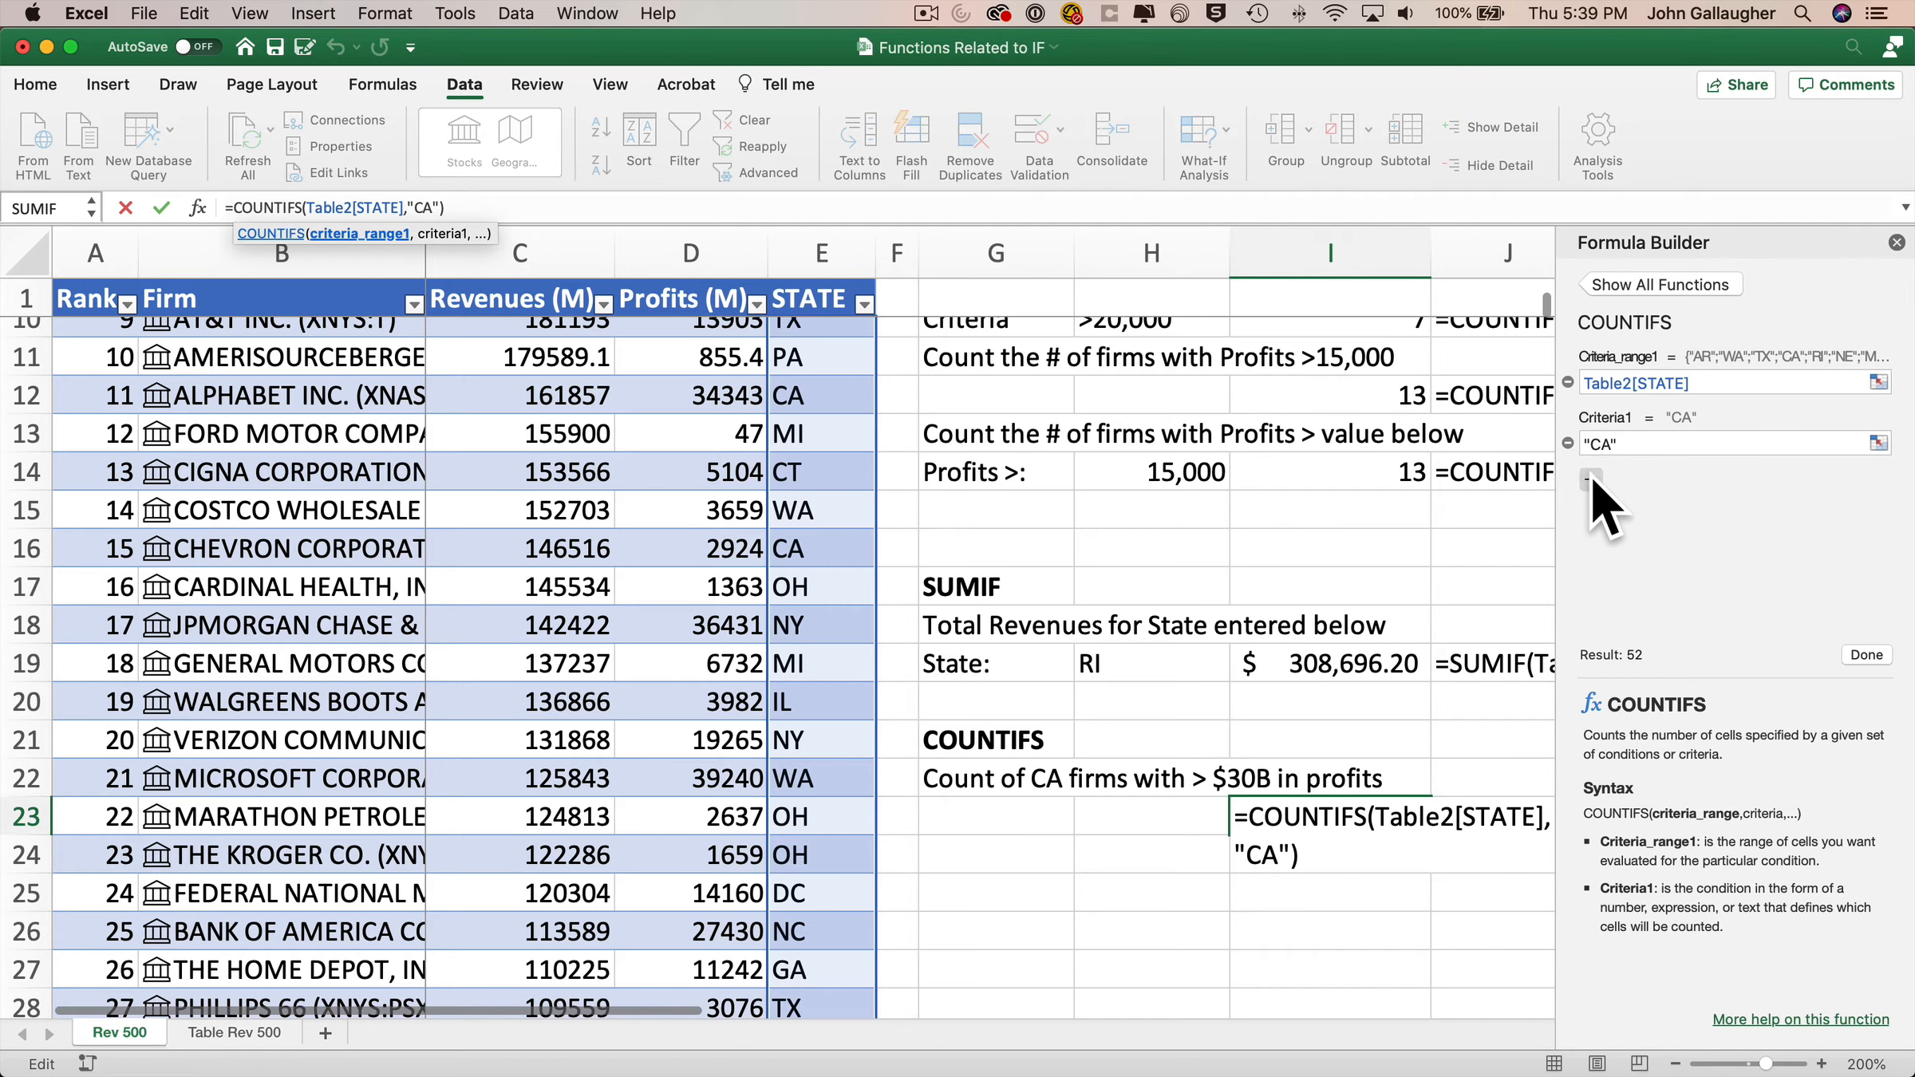
Step: Add Table2[Profits (M)] with the criterion >30,000 as the second COUNTIFS condition, finish the formula and close the Formula Builder
left_click(1591, 479)
left_click(1617, 509)
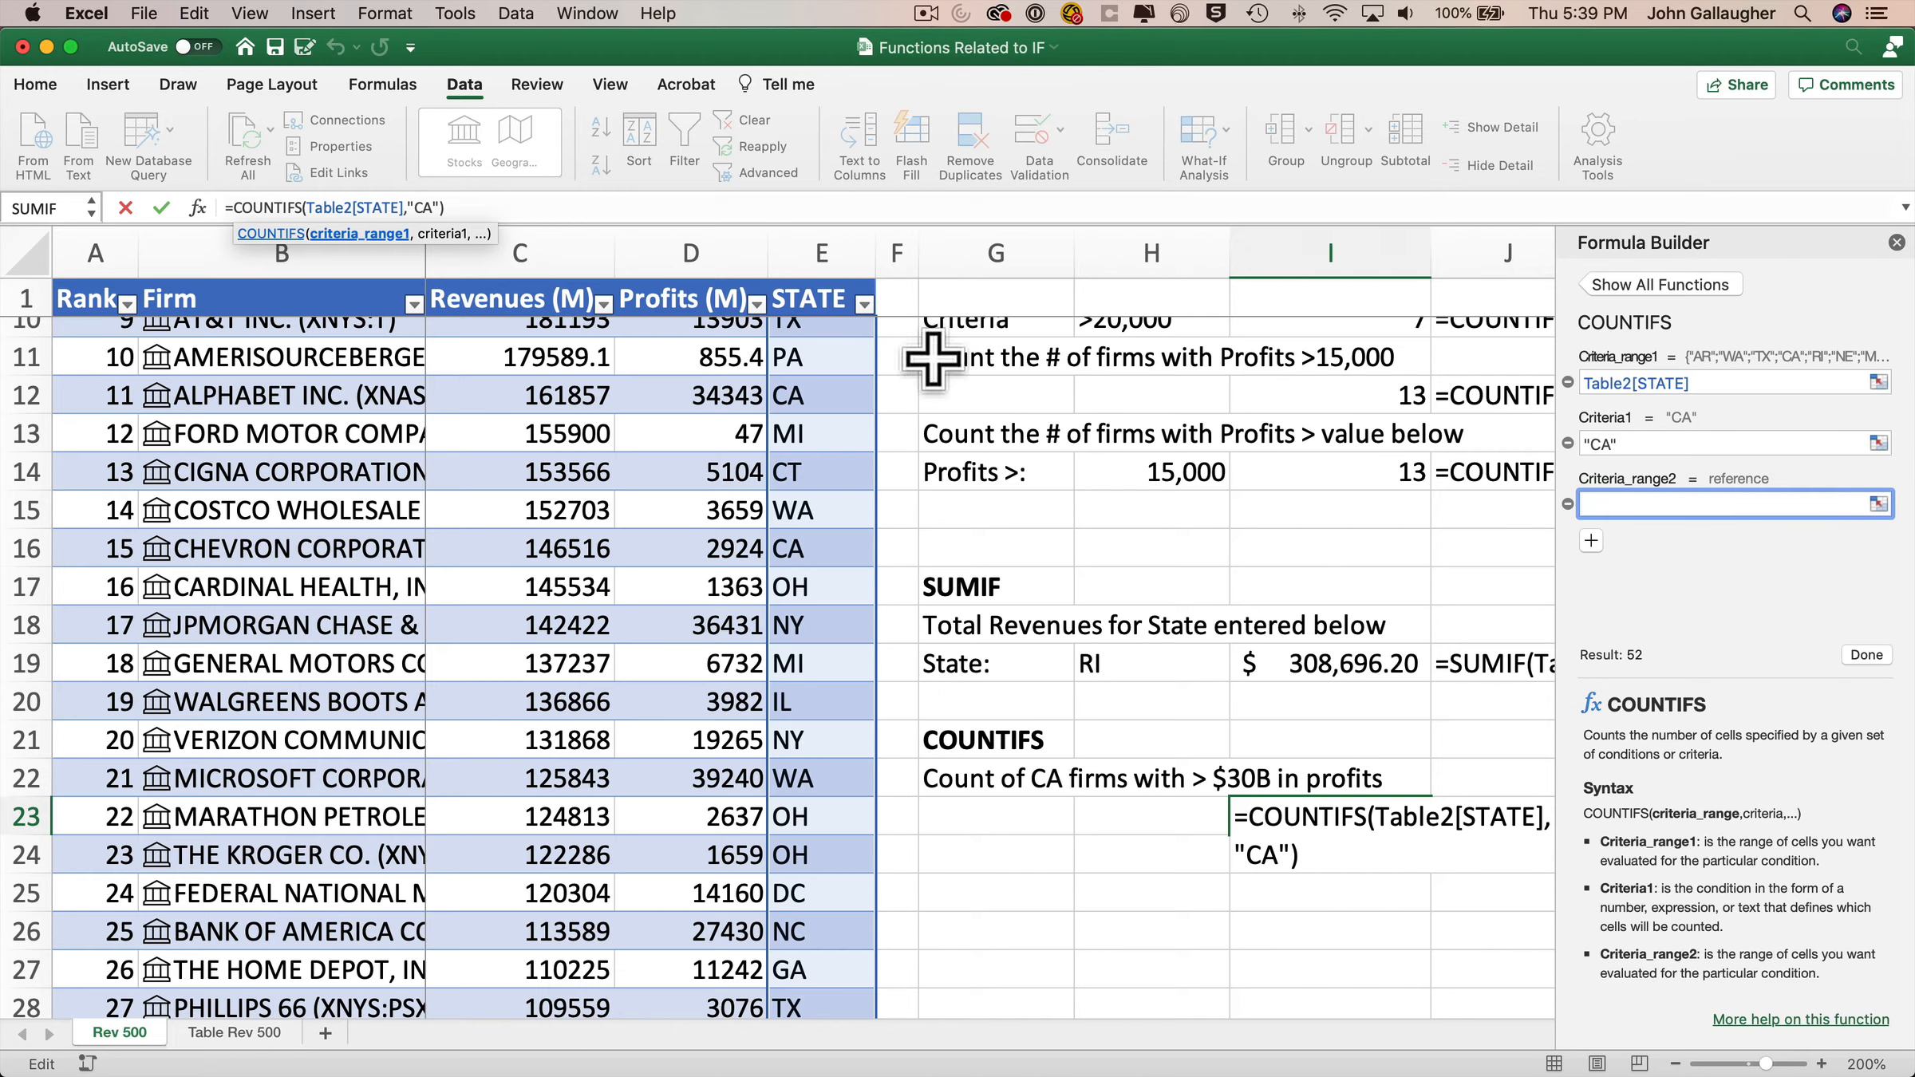
left_click(674, 300)
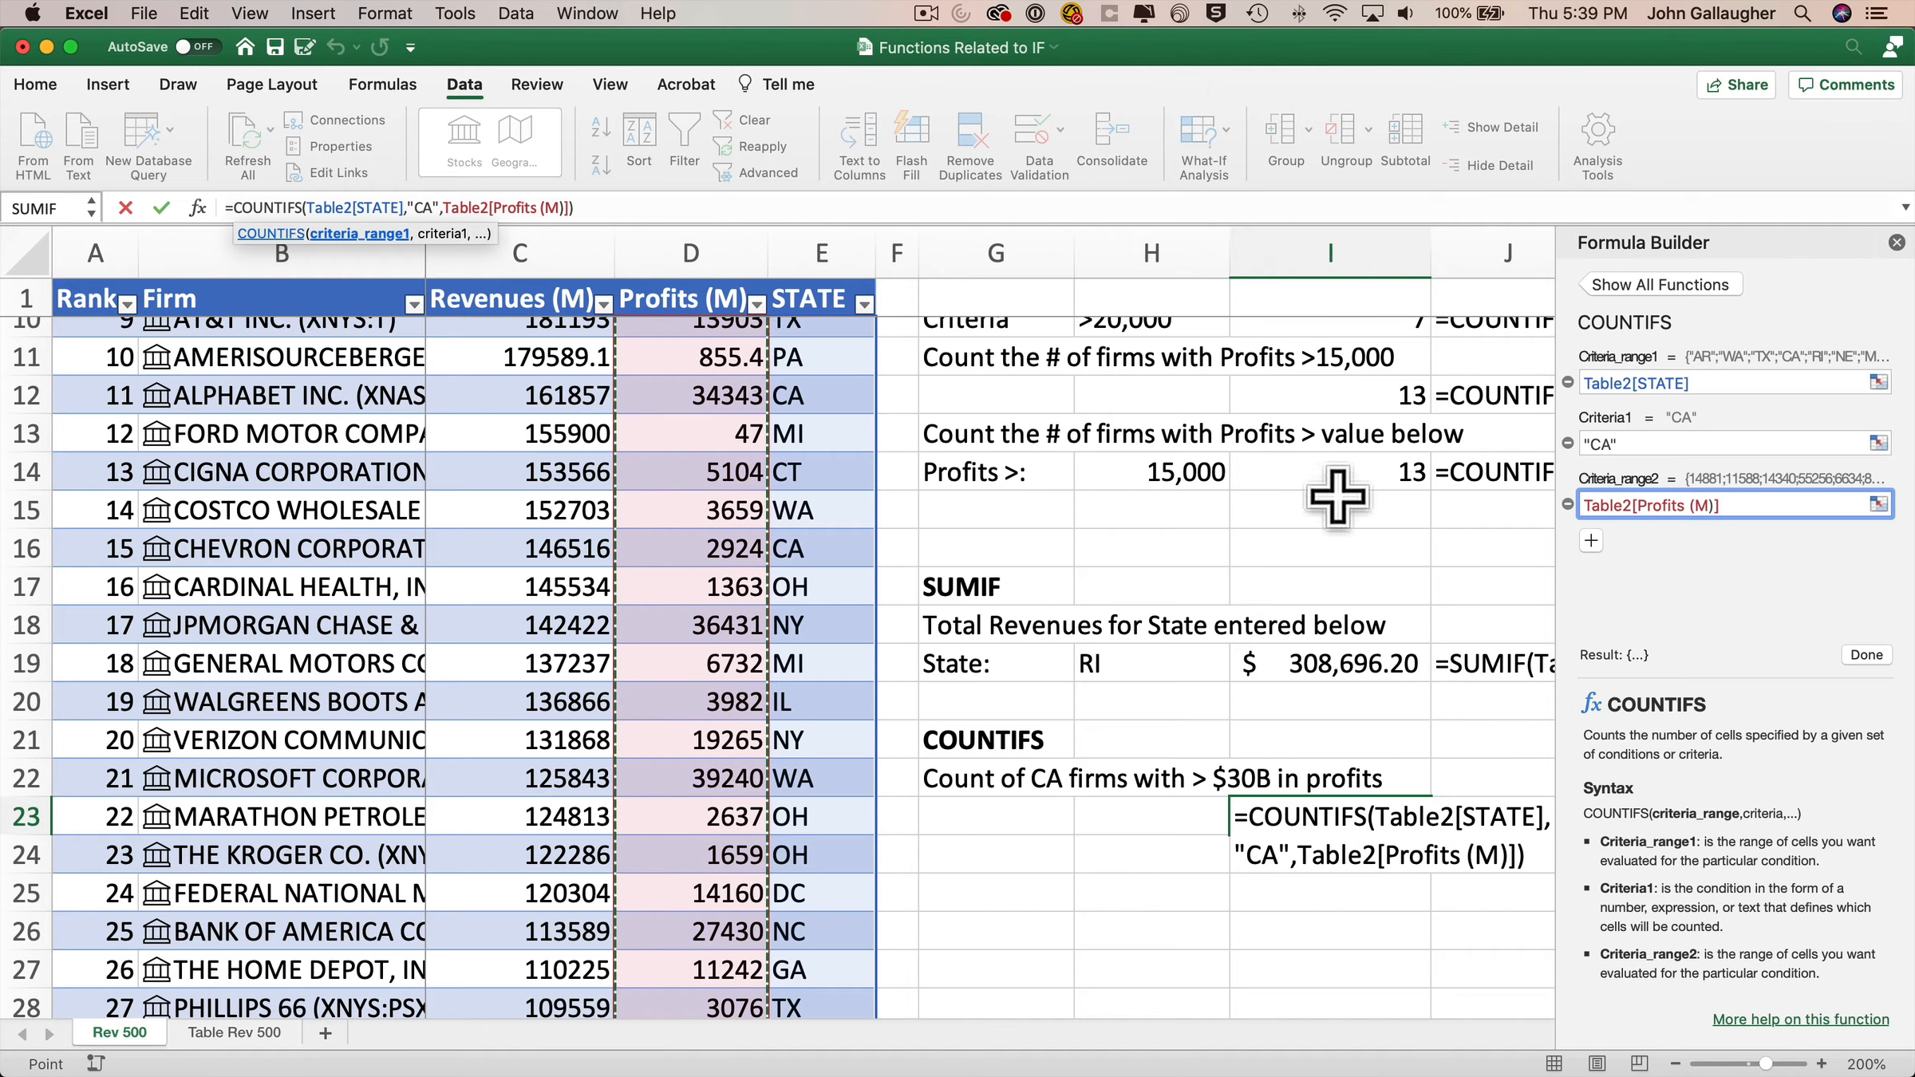
left_click(1590, 540)
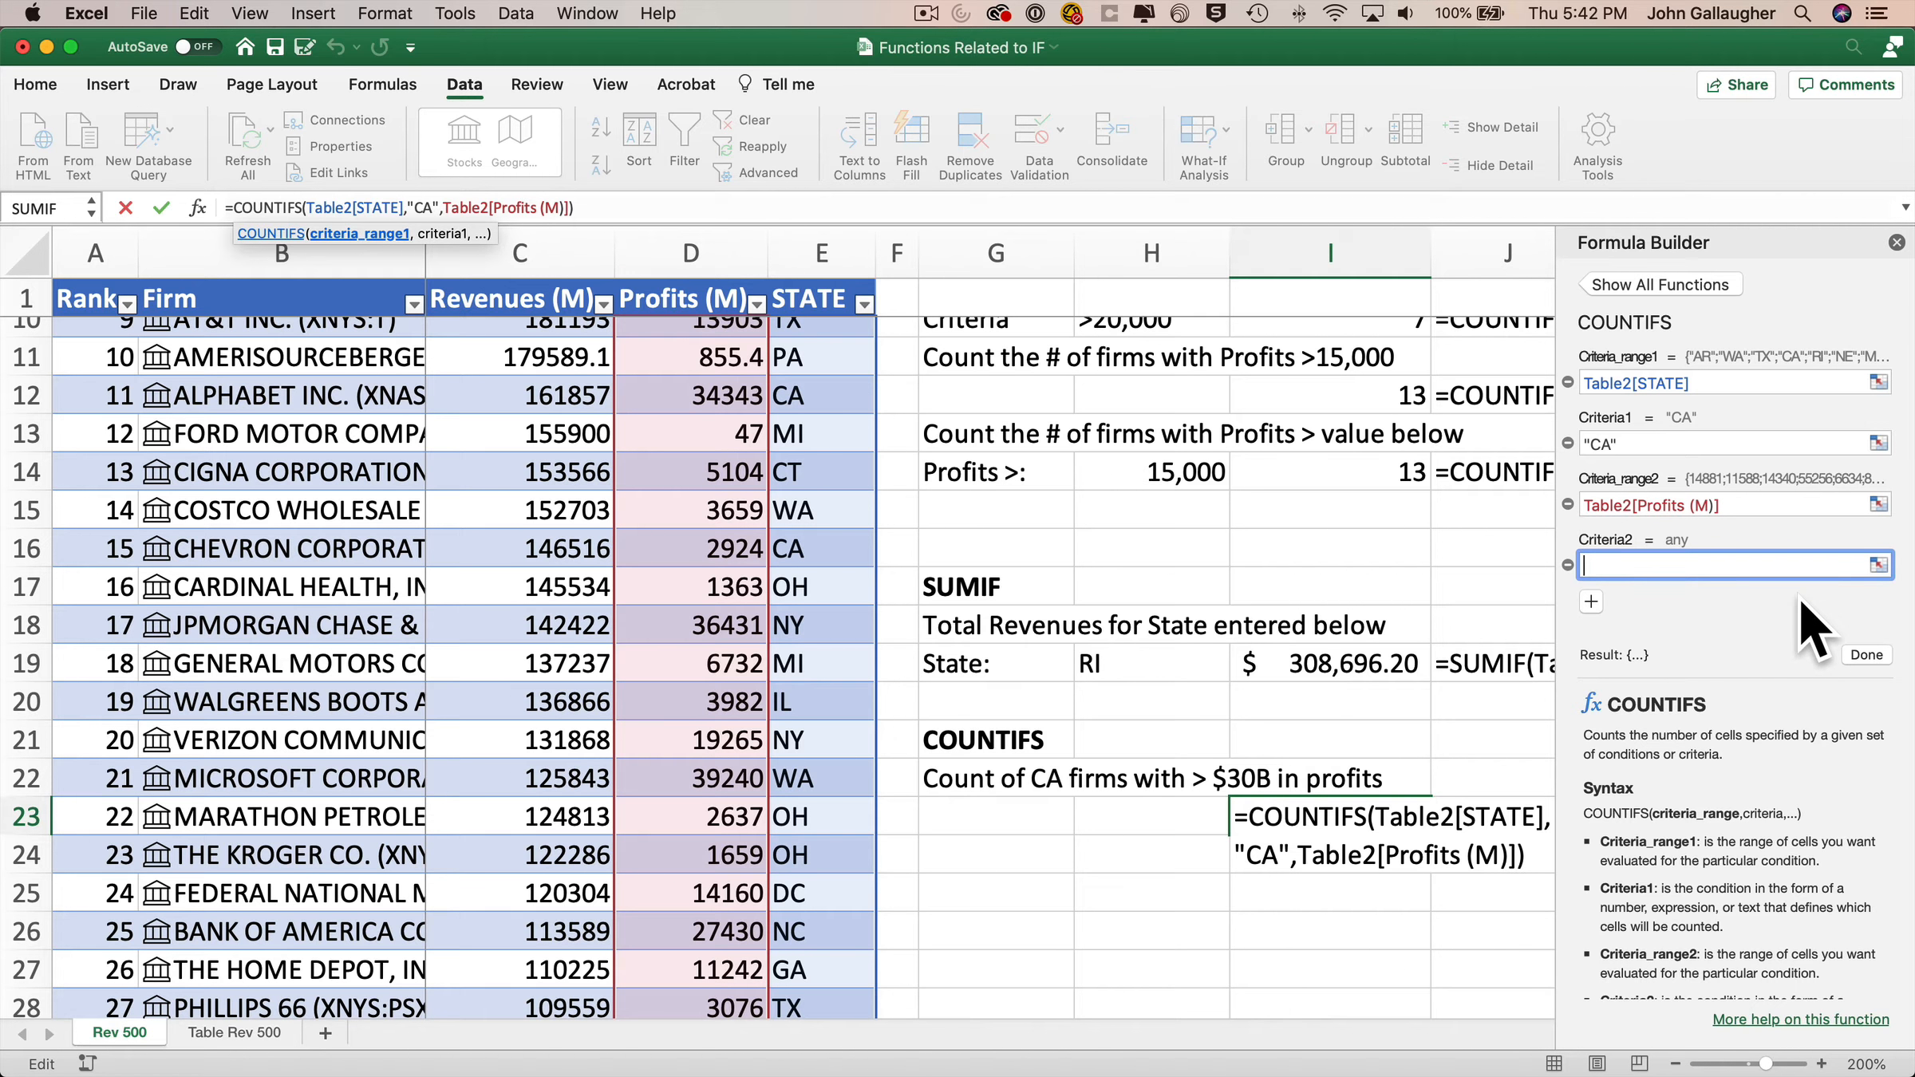
type(">")
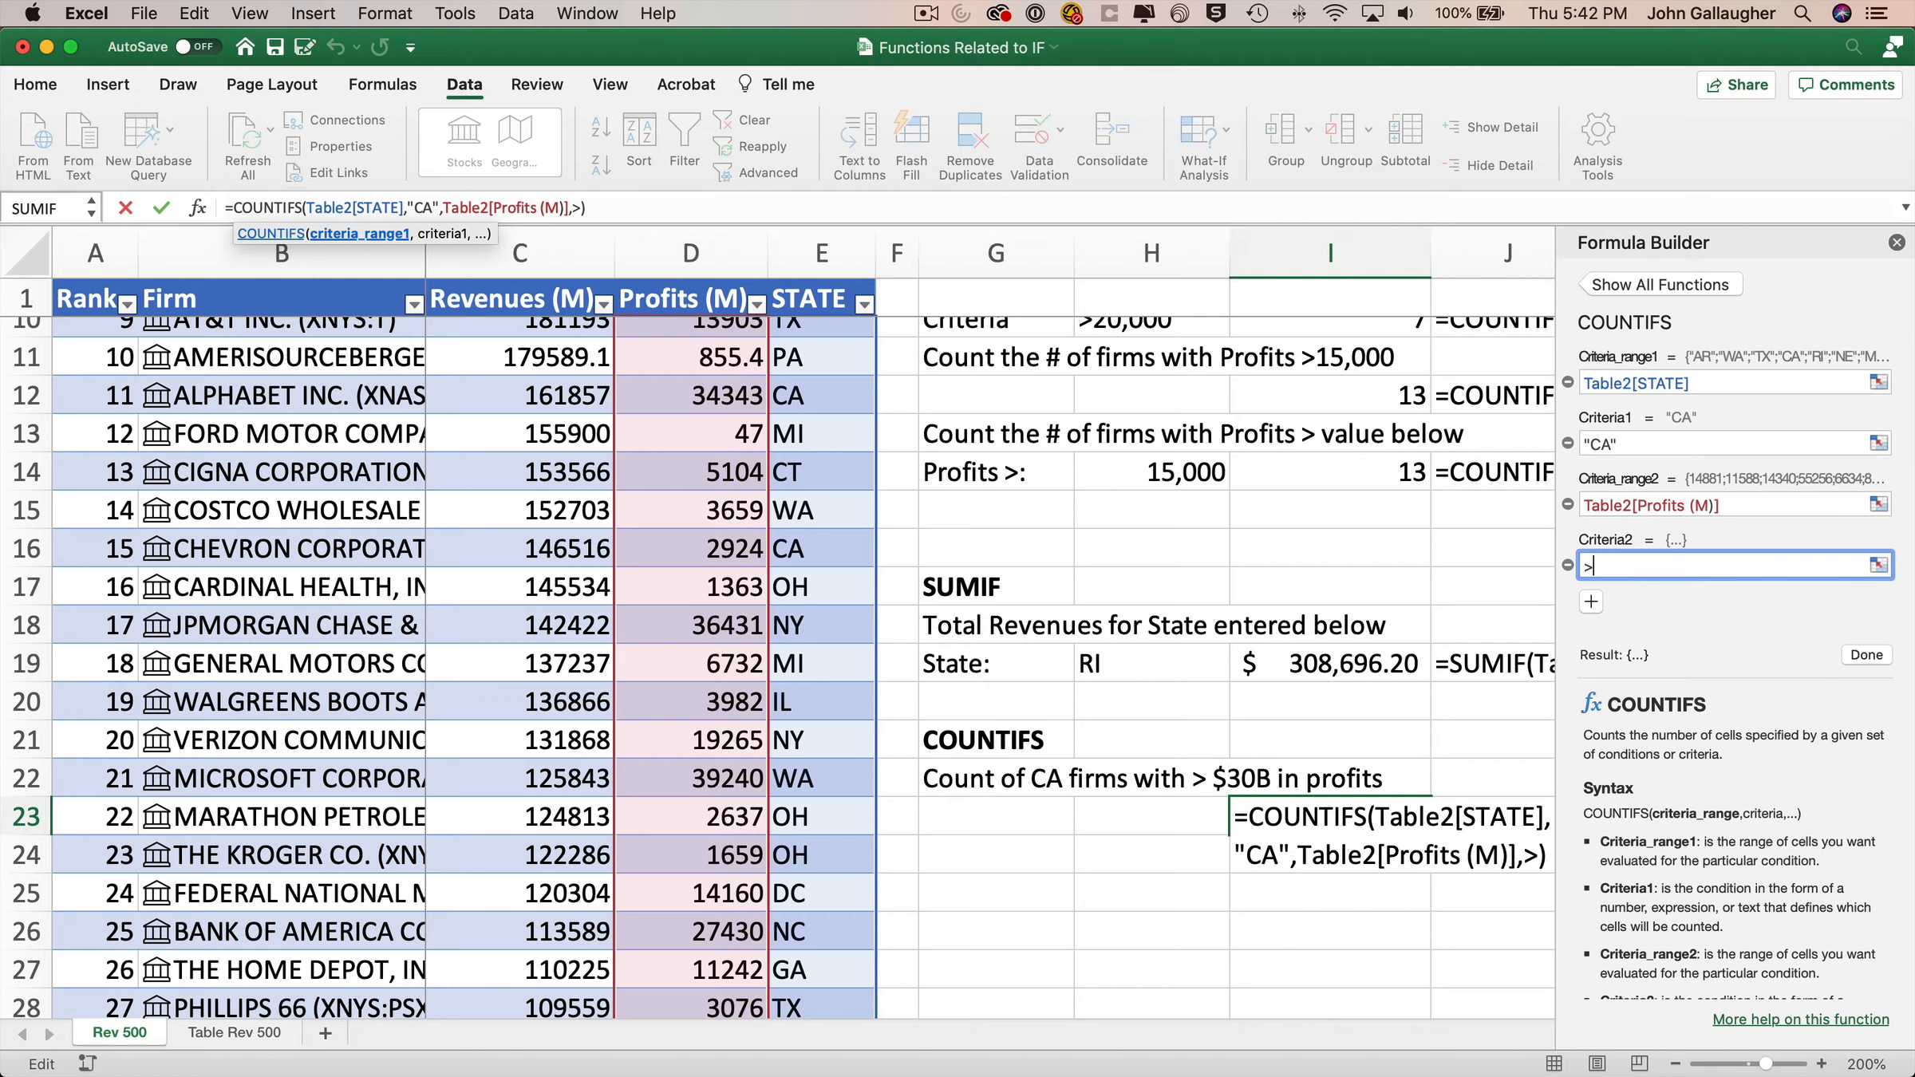
type("30,000")
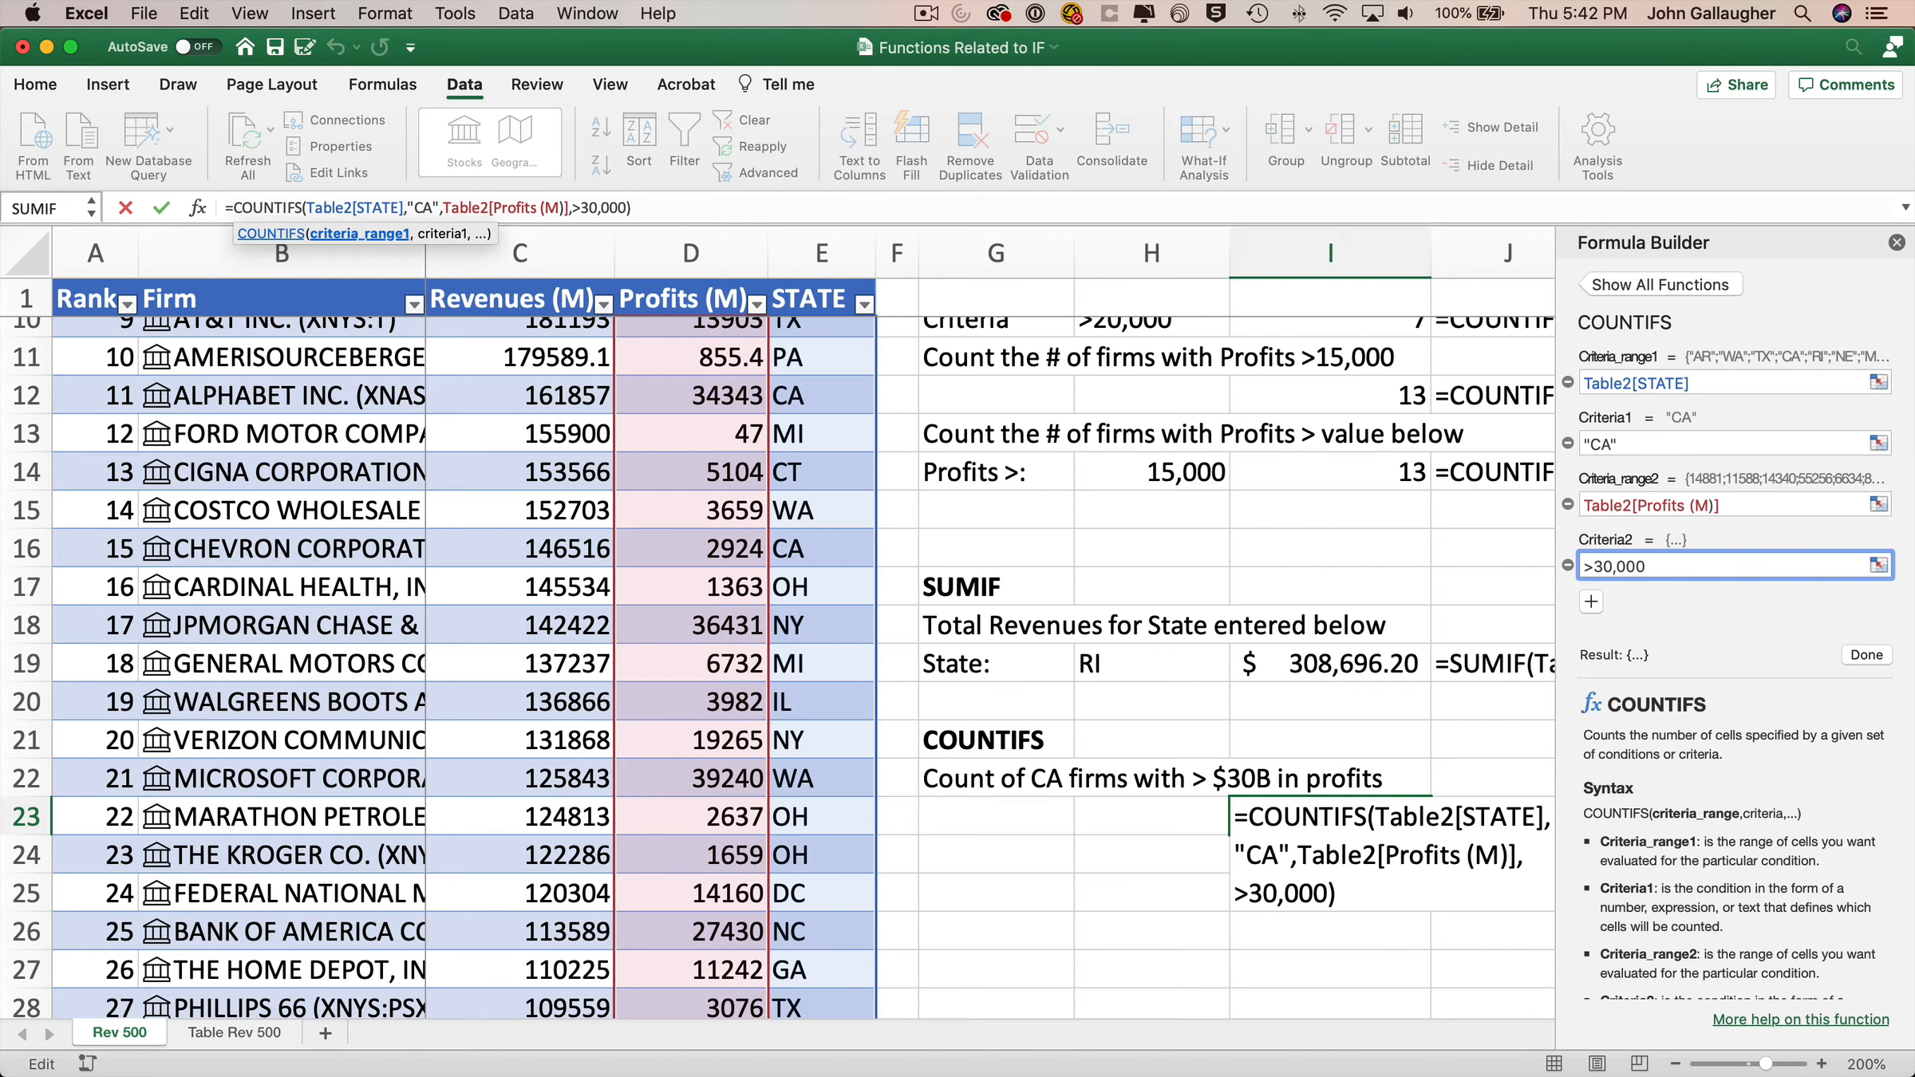
left_click(1866, 654)
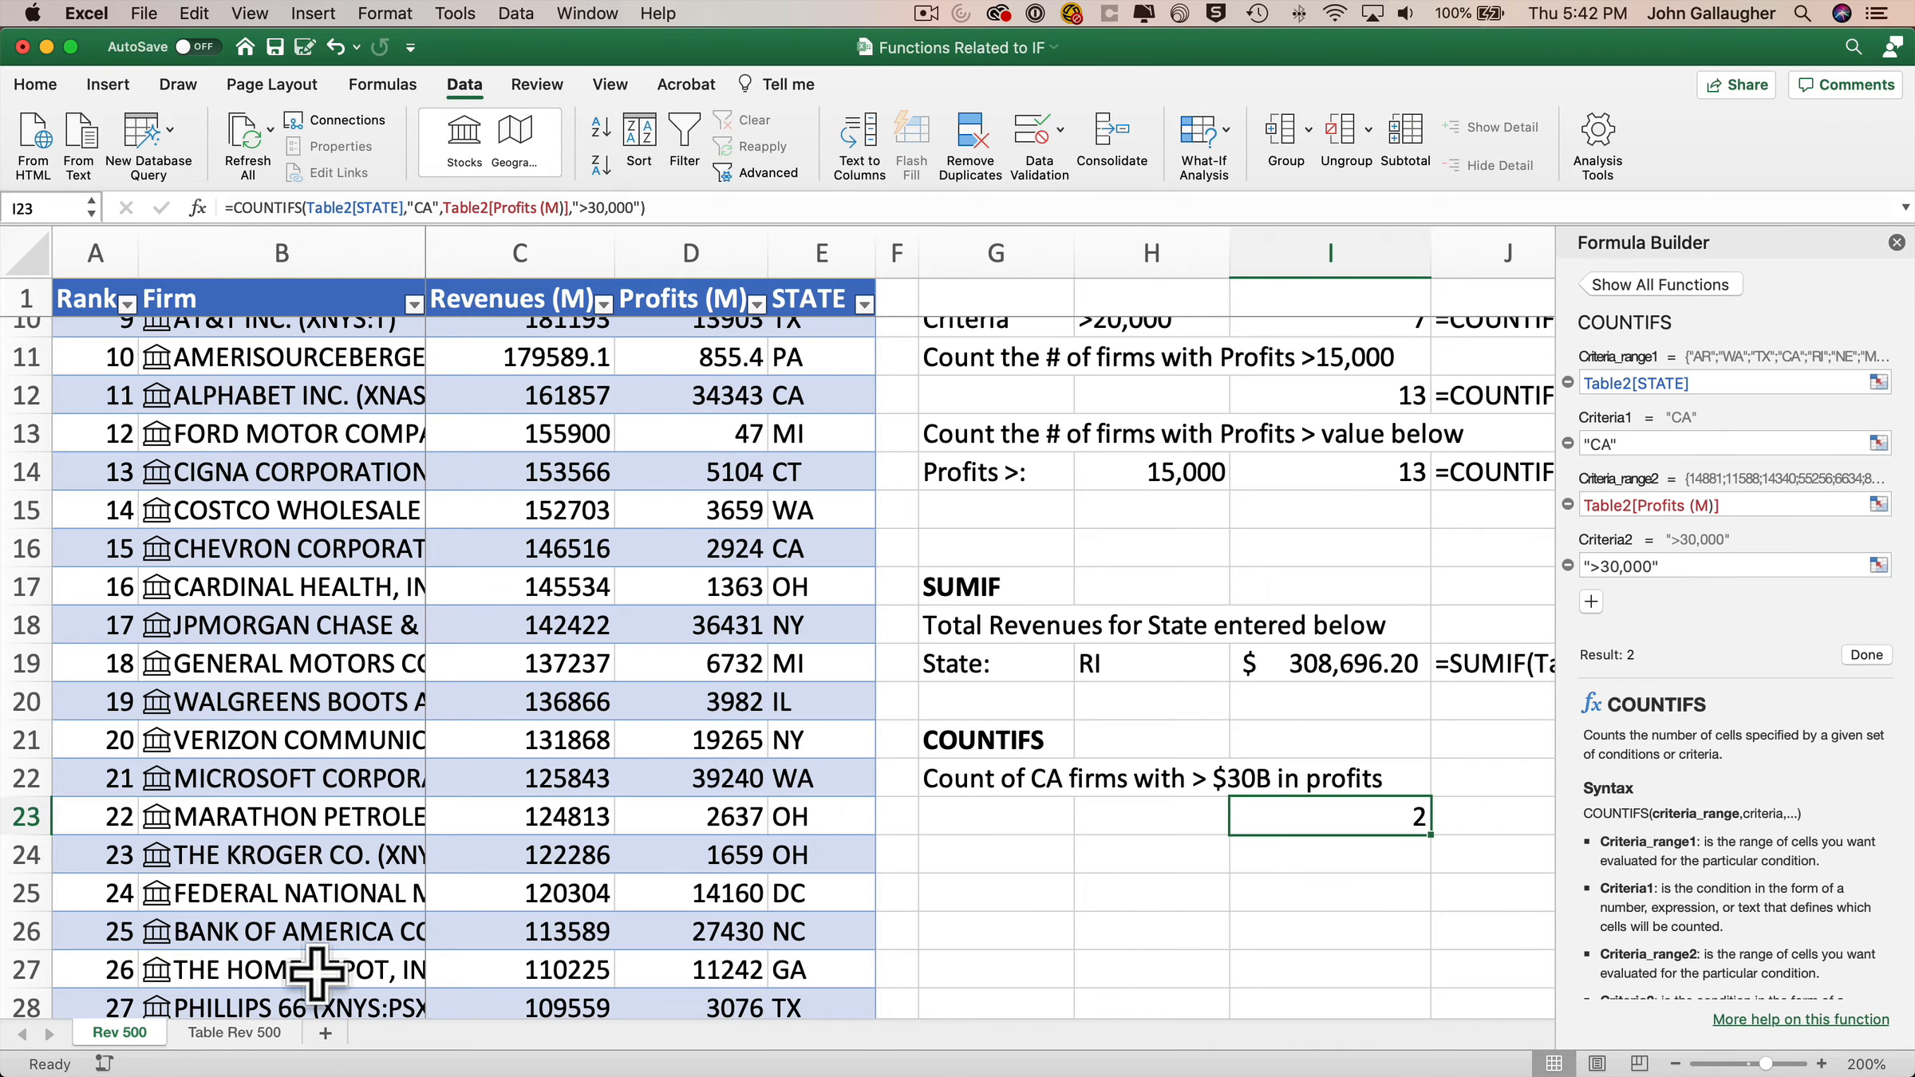
left_click(1909, 275)
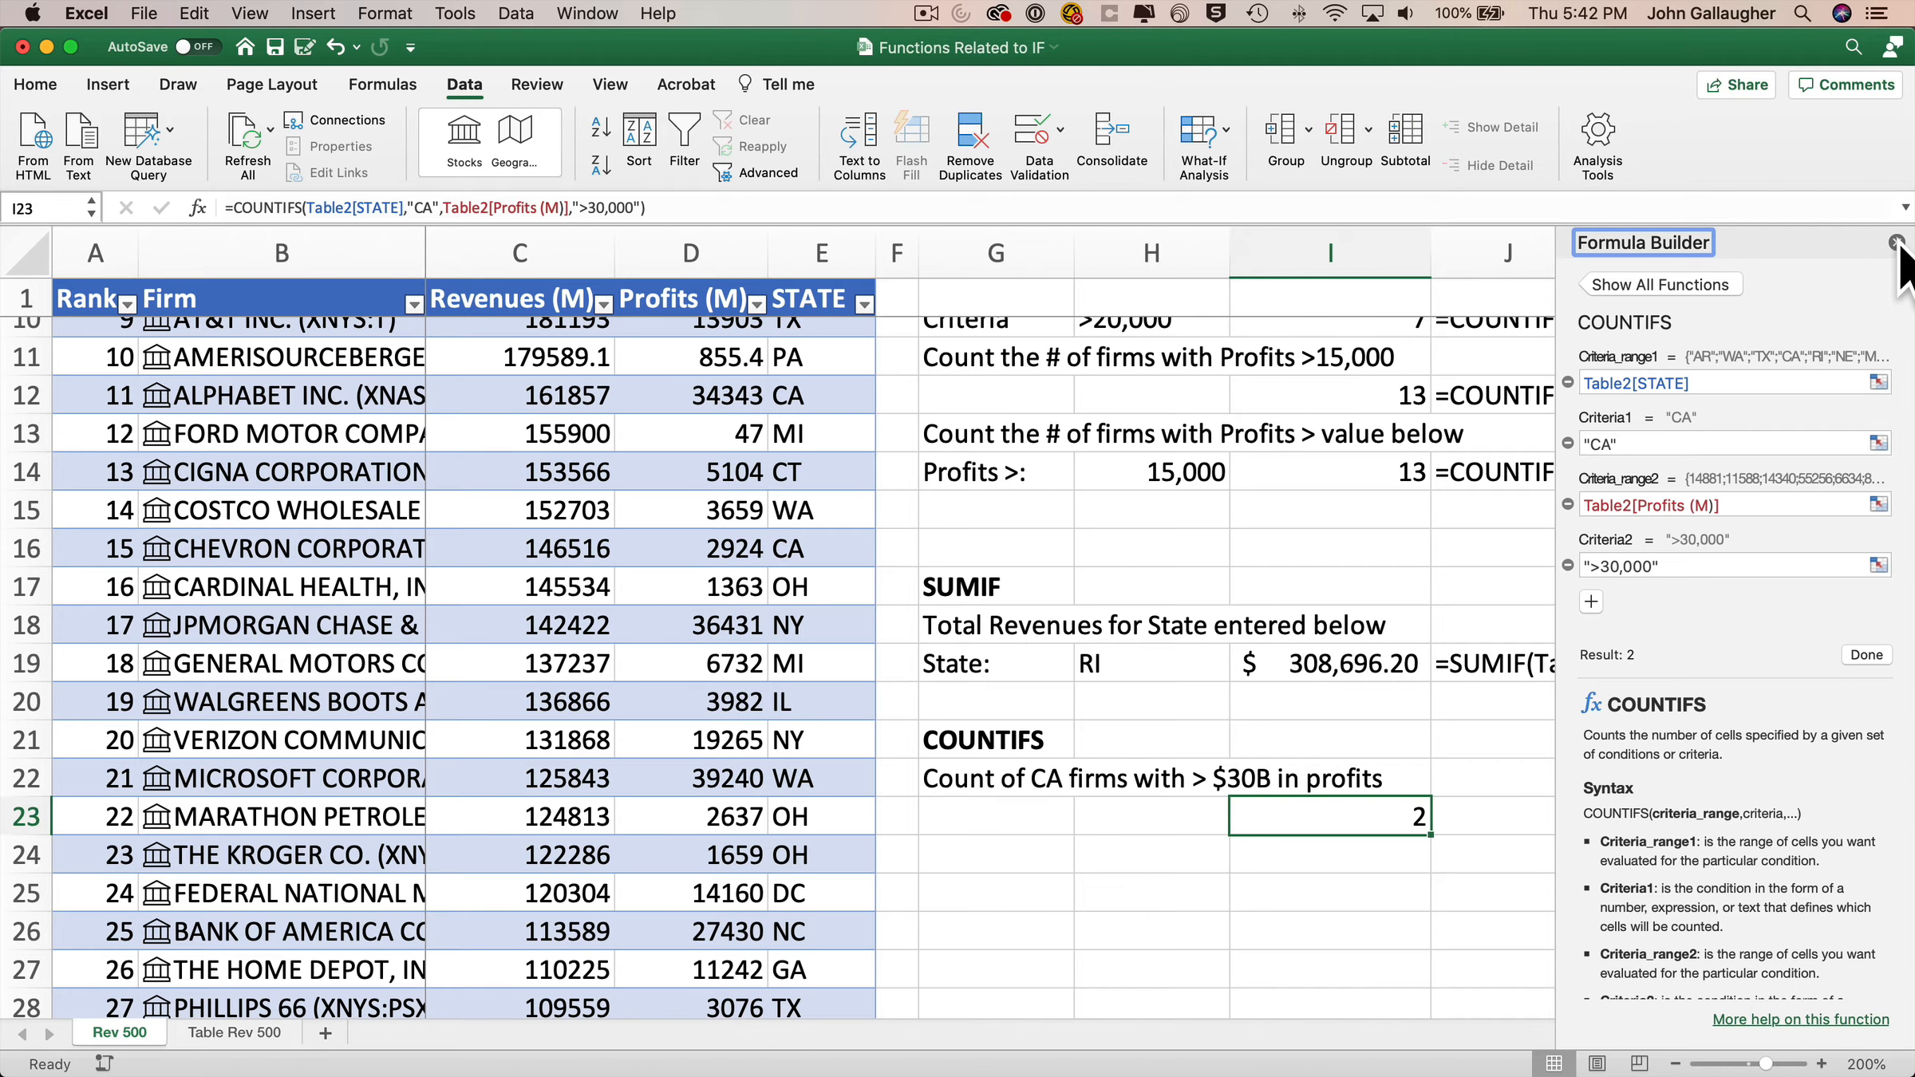
left_click(1896, 242)
Step: Copy the FORMULATEXT formula from J19 to J23 to show the COUNTIFS formula beside its result
left_click(1474, 667)
key("super+c")
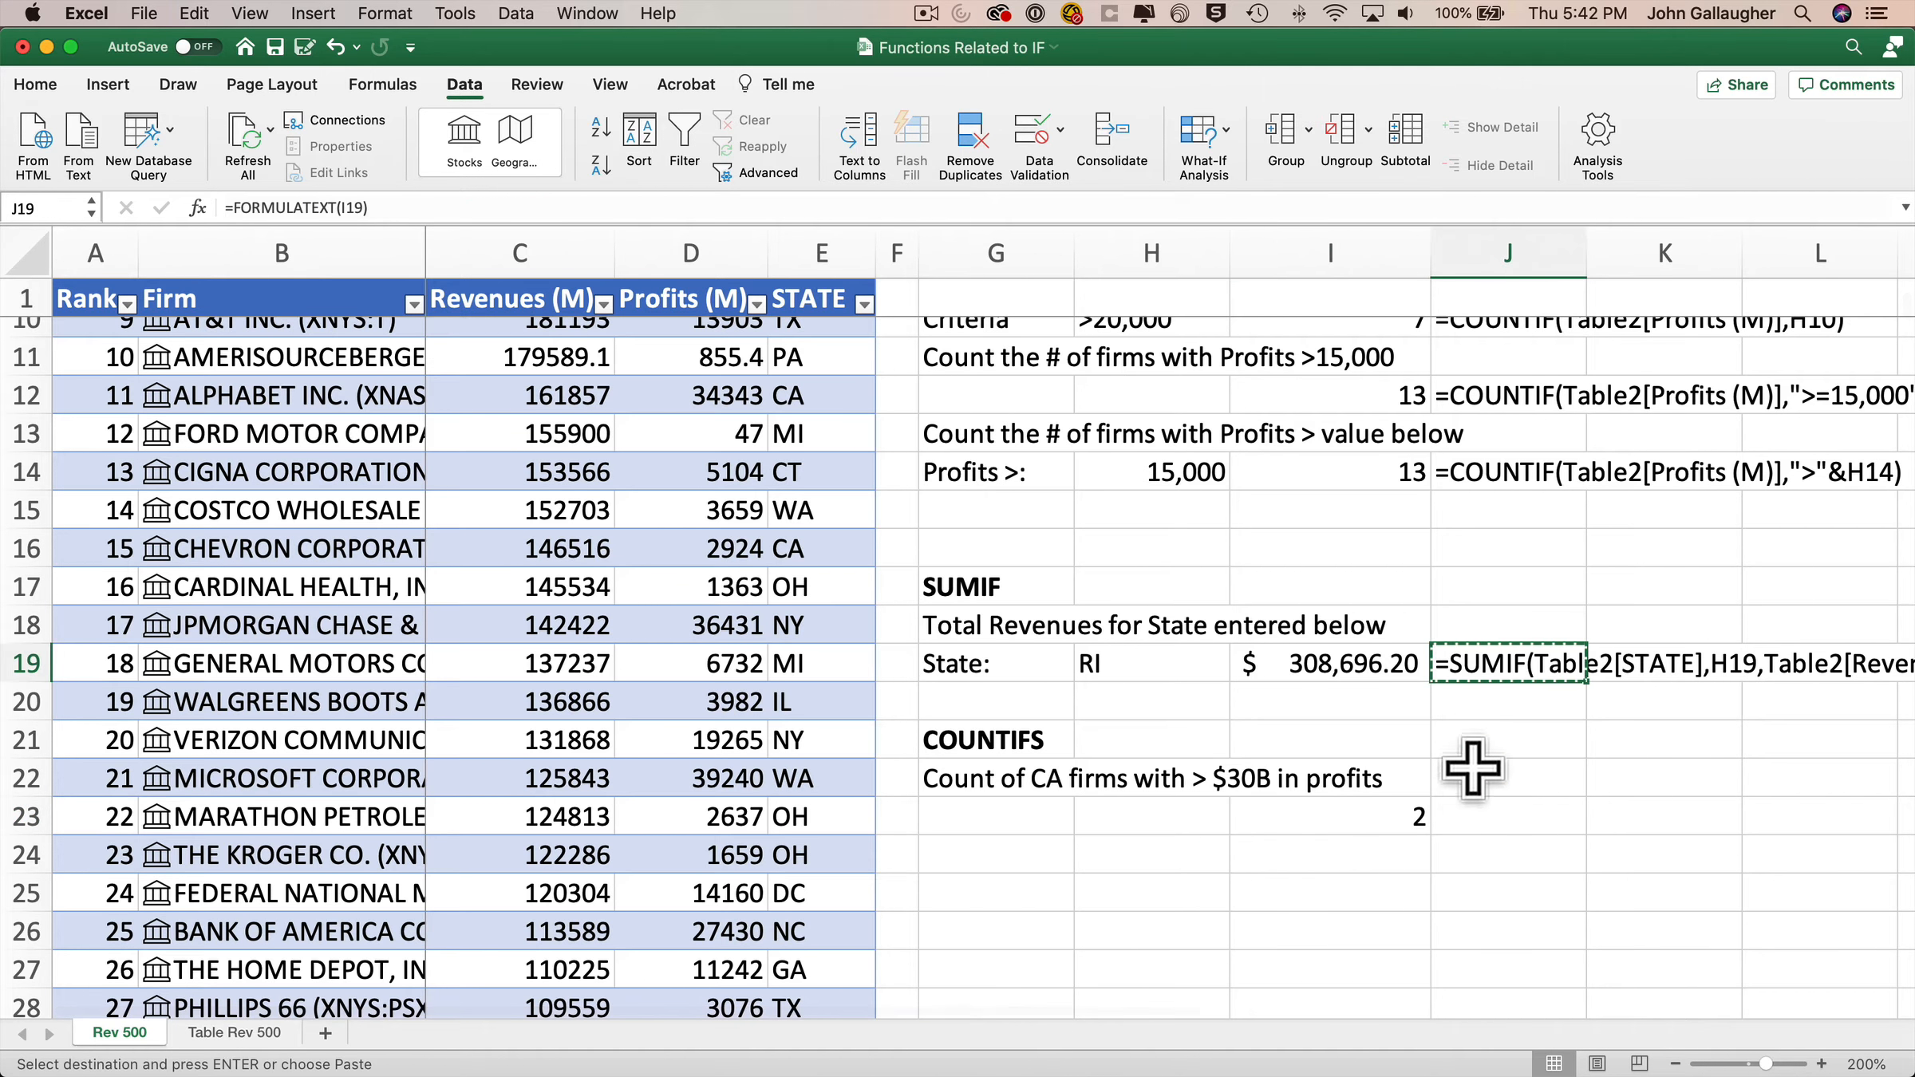
left_click(1478, 815)
key("super+v")
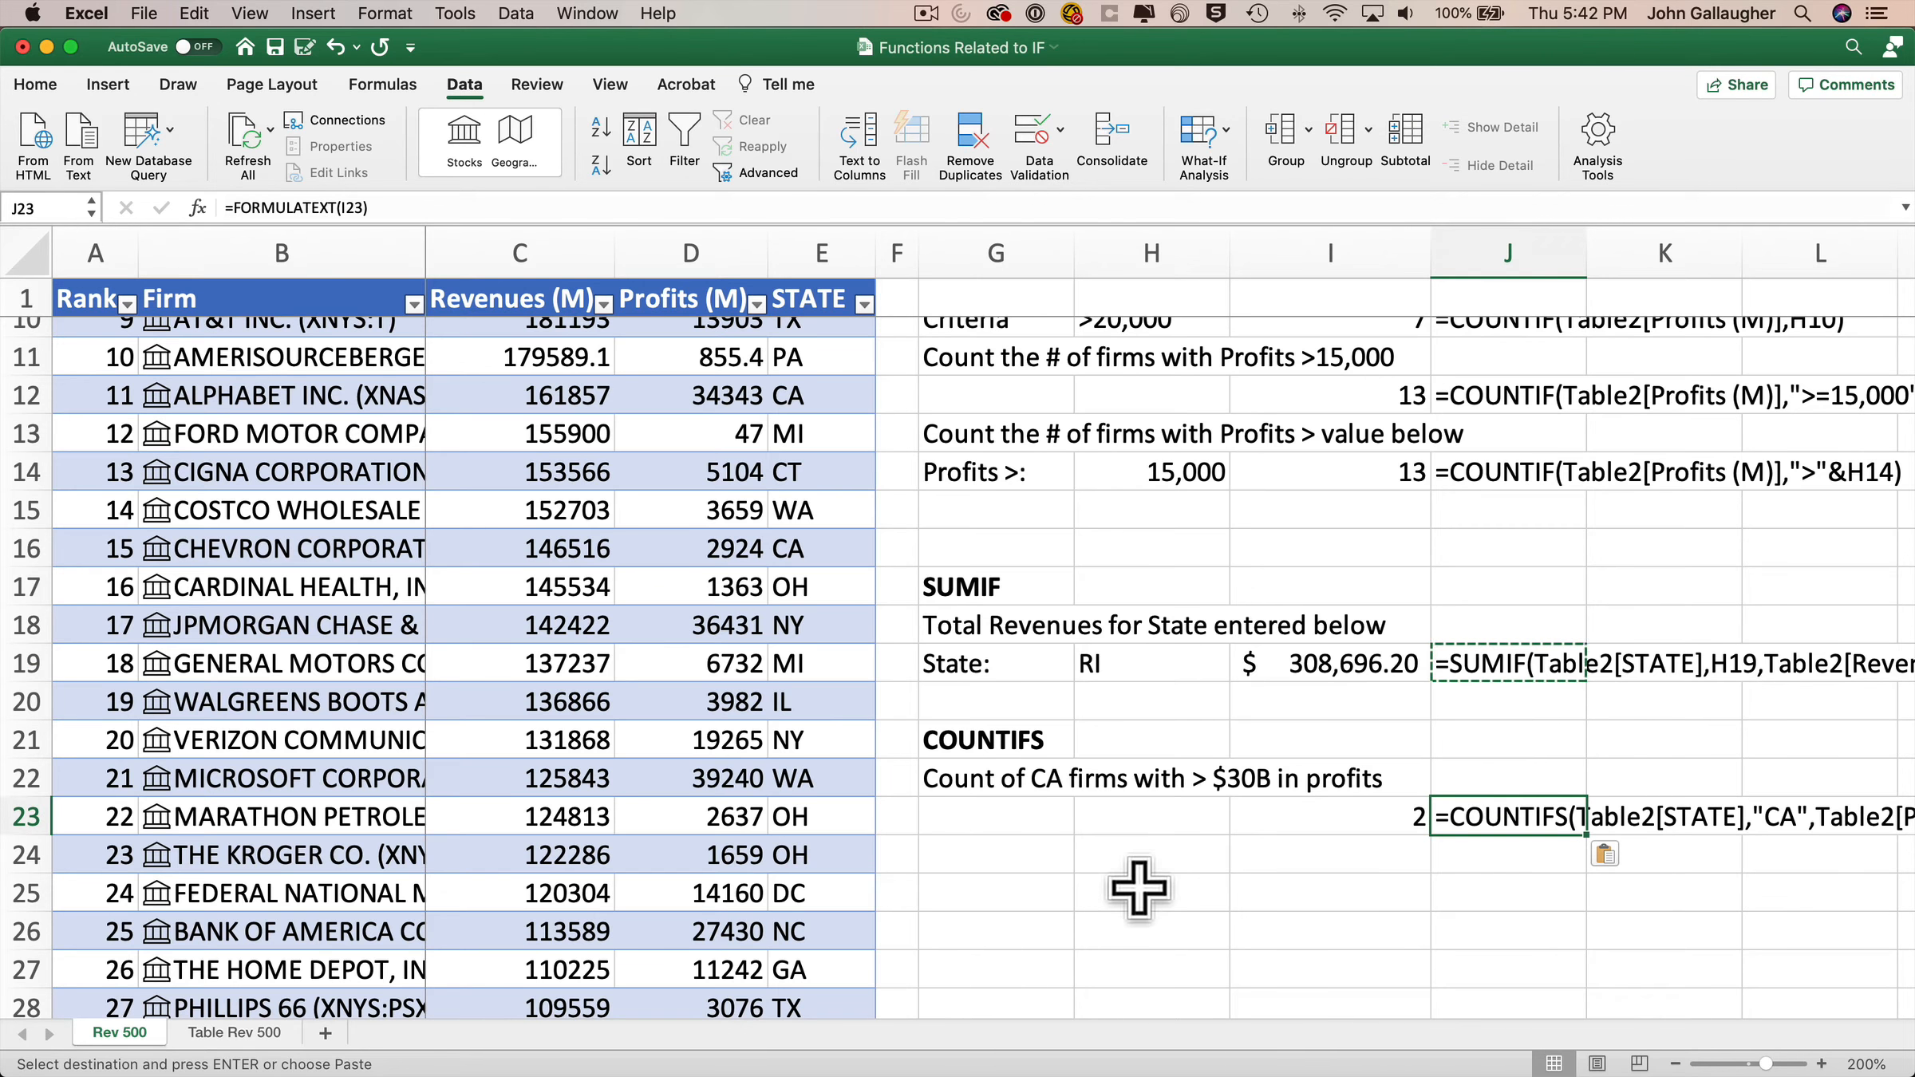
Step: On the Table Rev 500 sheet, clear the existing filter and filter the STATE column to CA
left_click(240, 1032)
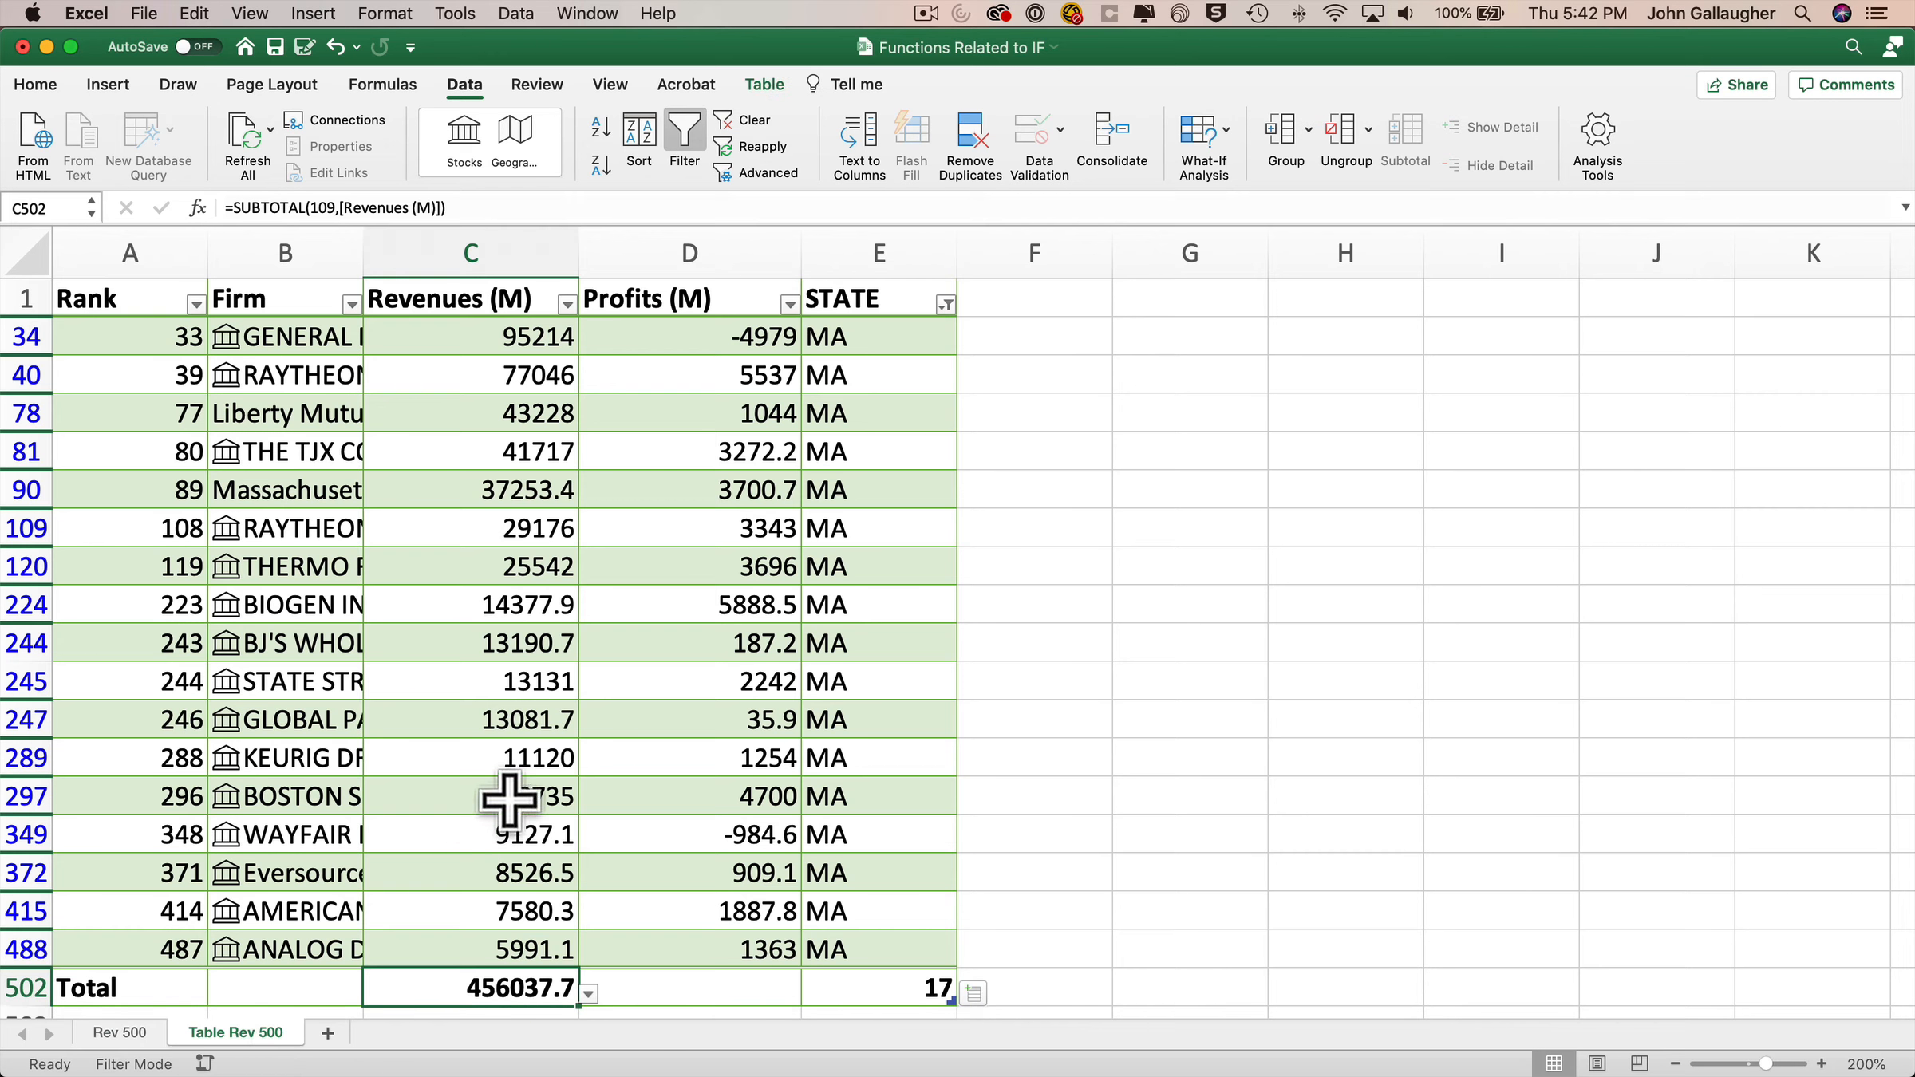
left_click(563, 411)
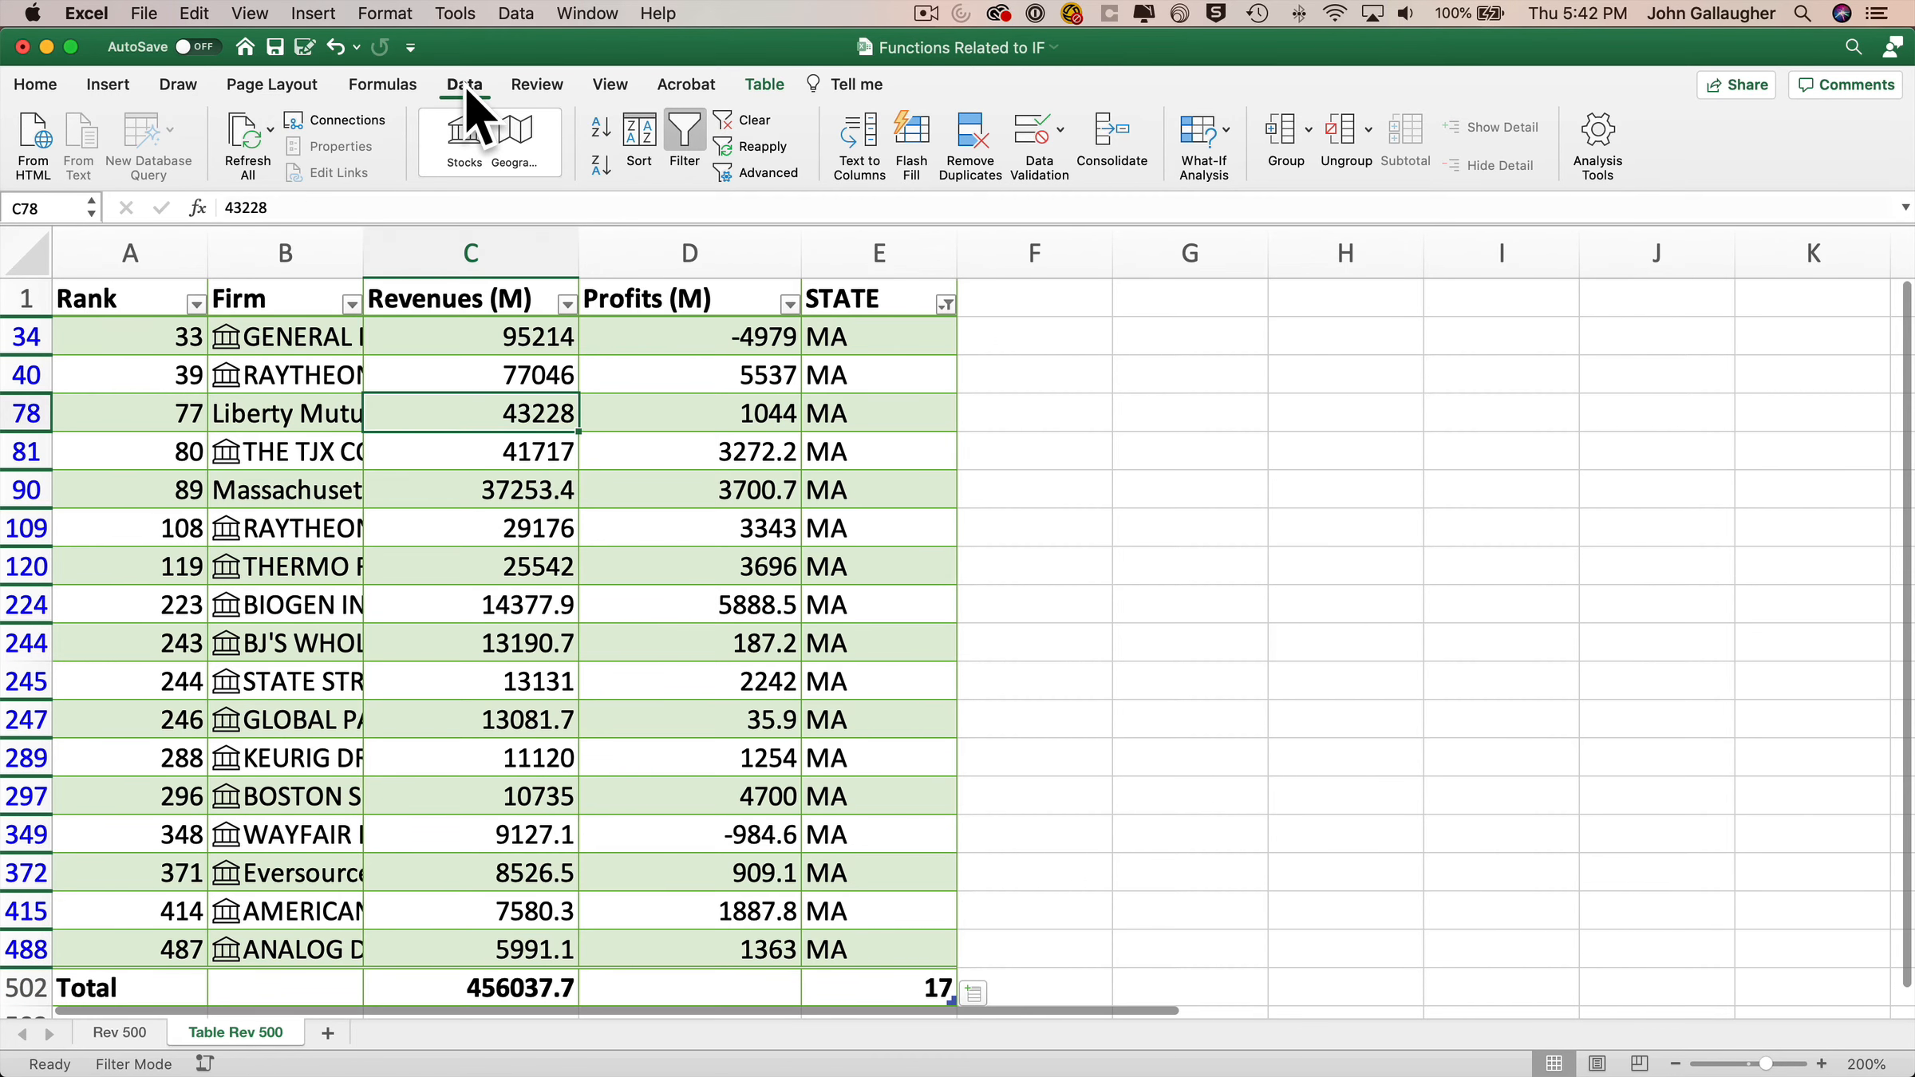
left_click(758, 122)
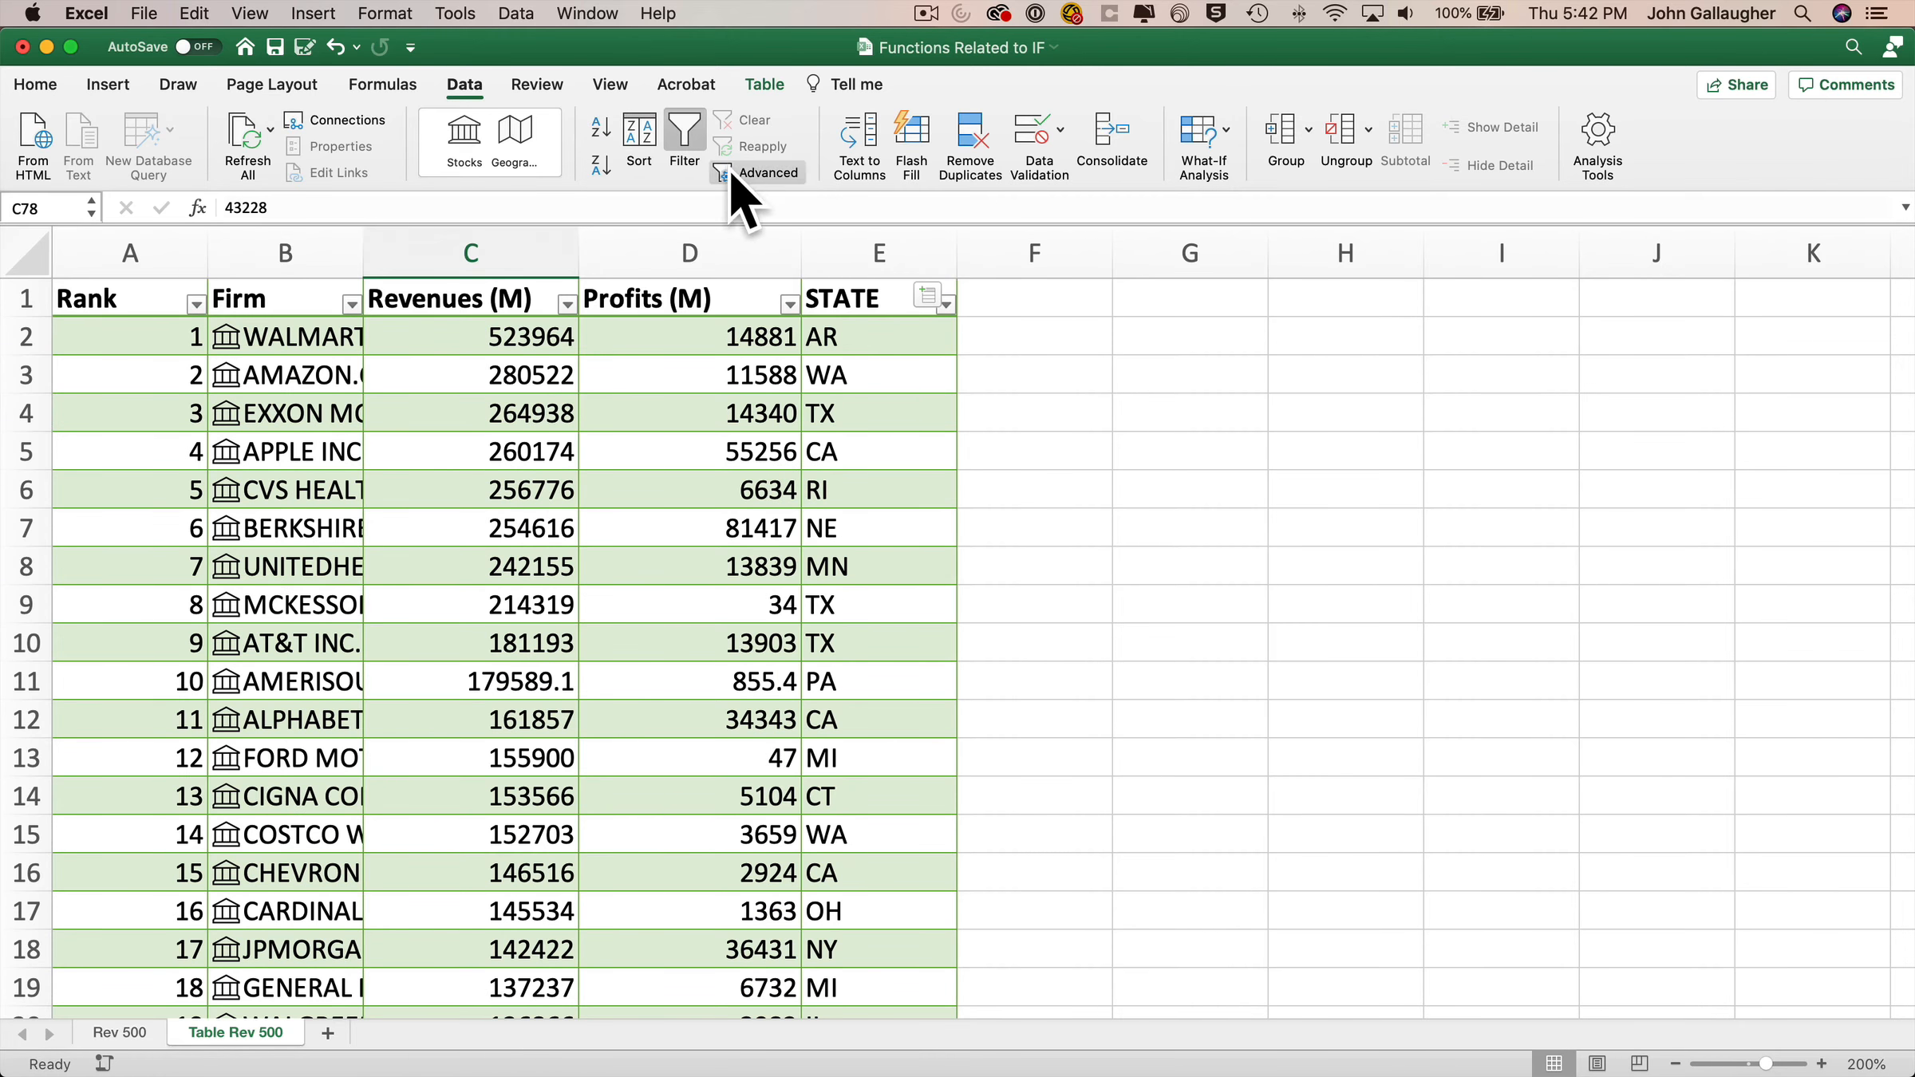
left_click(945, 303)
left_click(1108, 538)
type("CA")
left_click(970, 324)
Step: Filter Profits (M) to values greater than 30000, then return to the Rev 500 sheet
left_click(789, 303)
left_click(1008, 506)
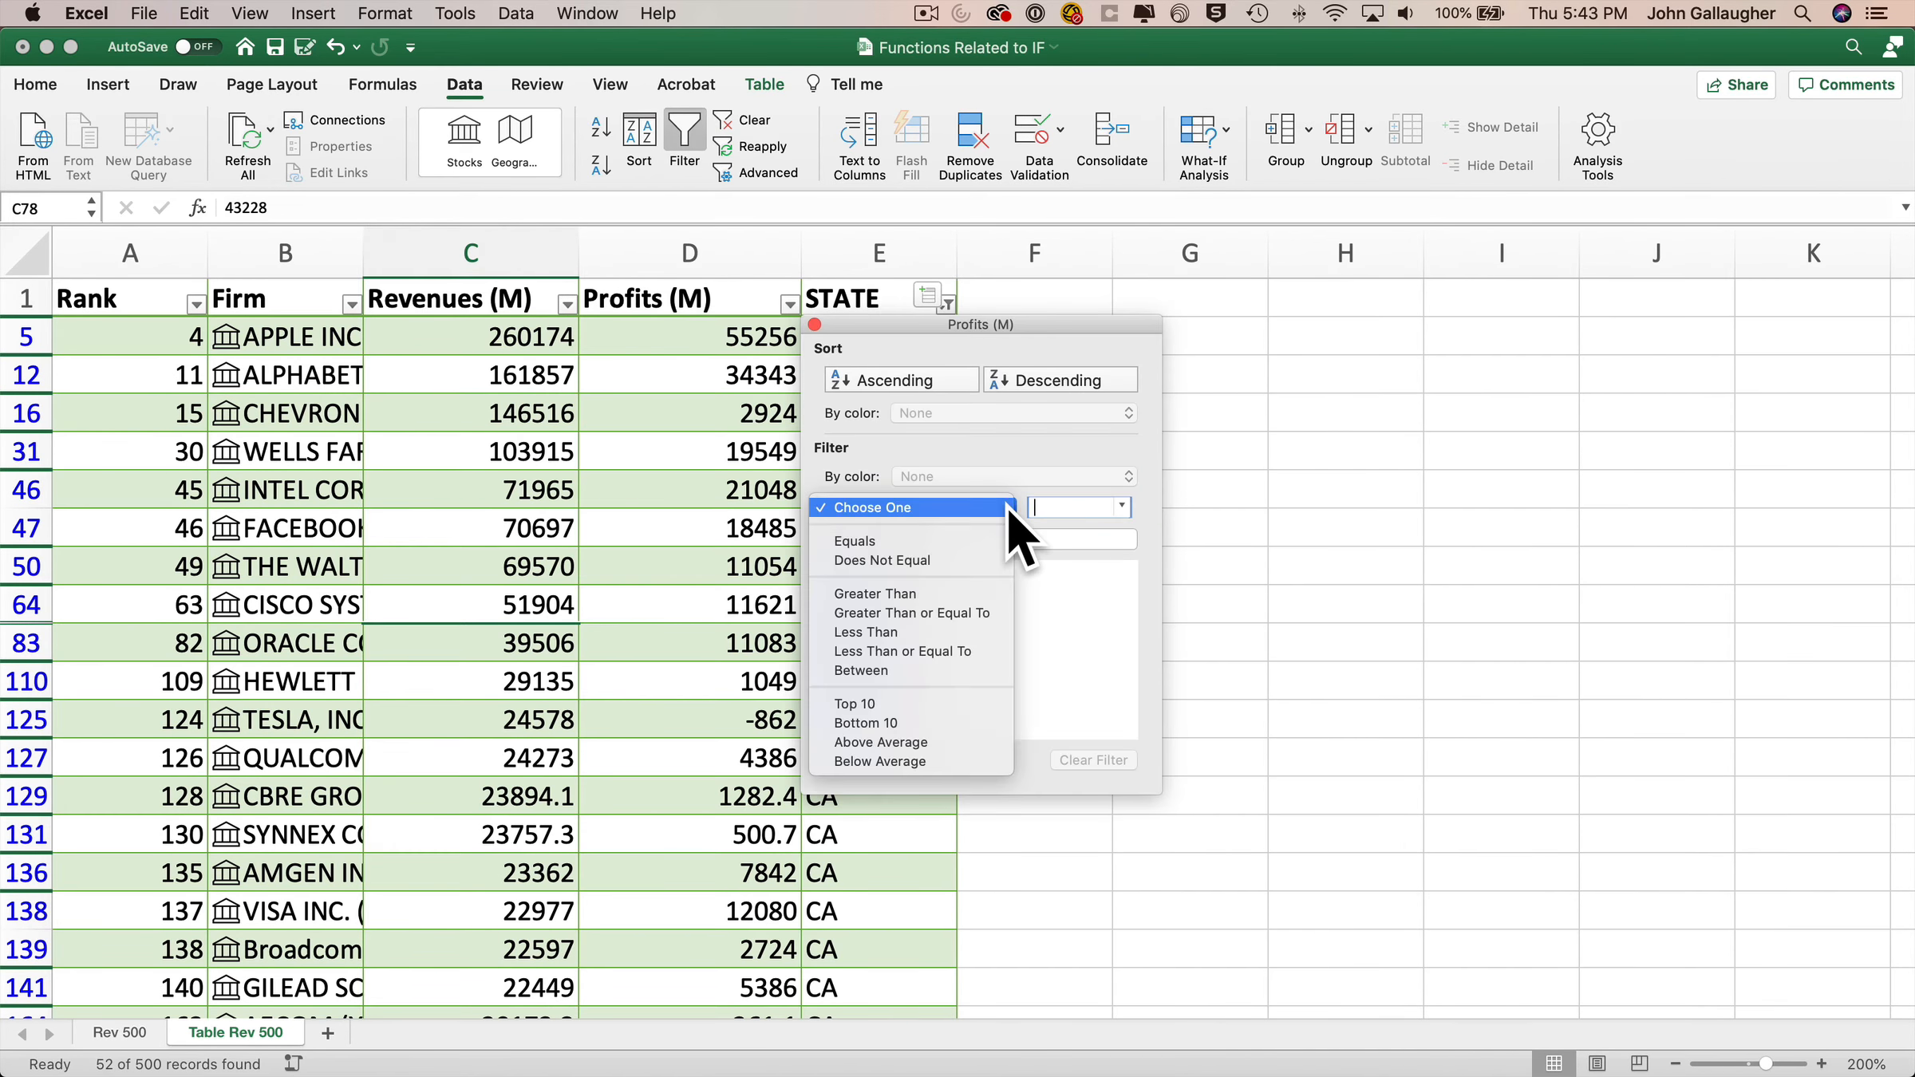
left_click(968, 590)
type("30000")
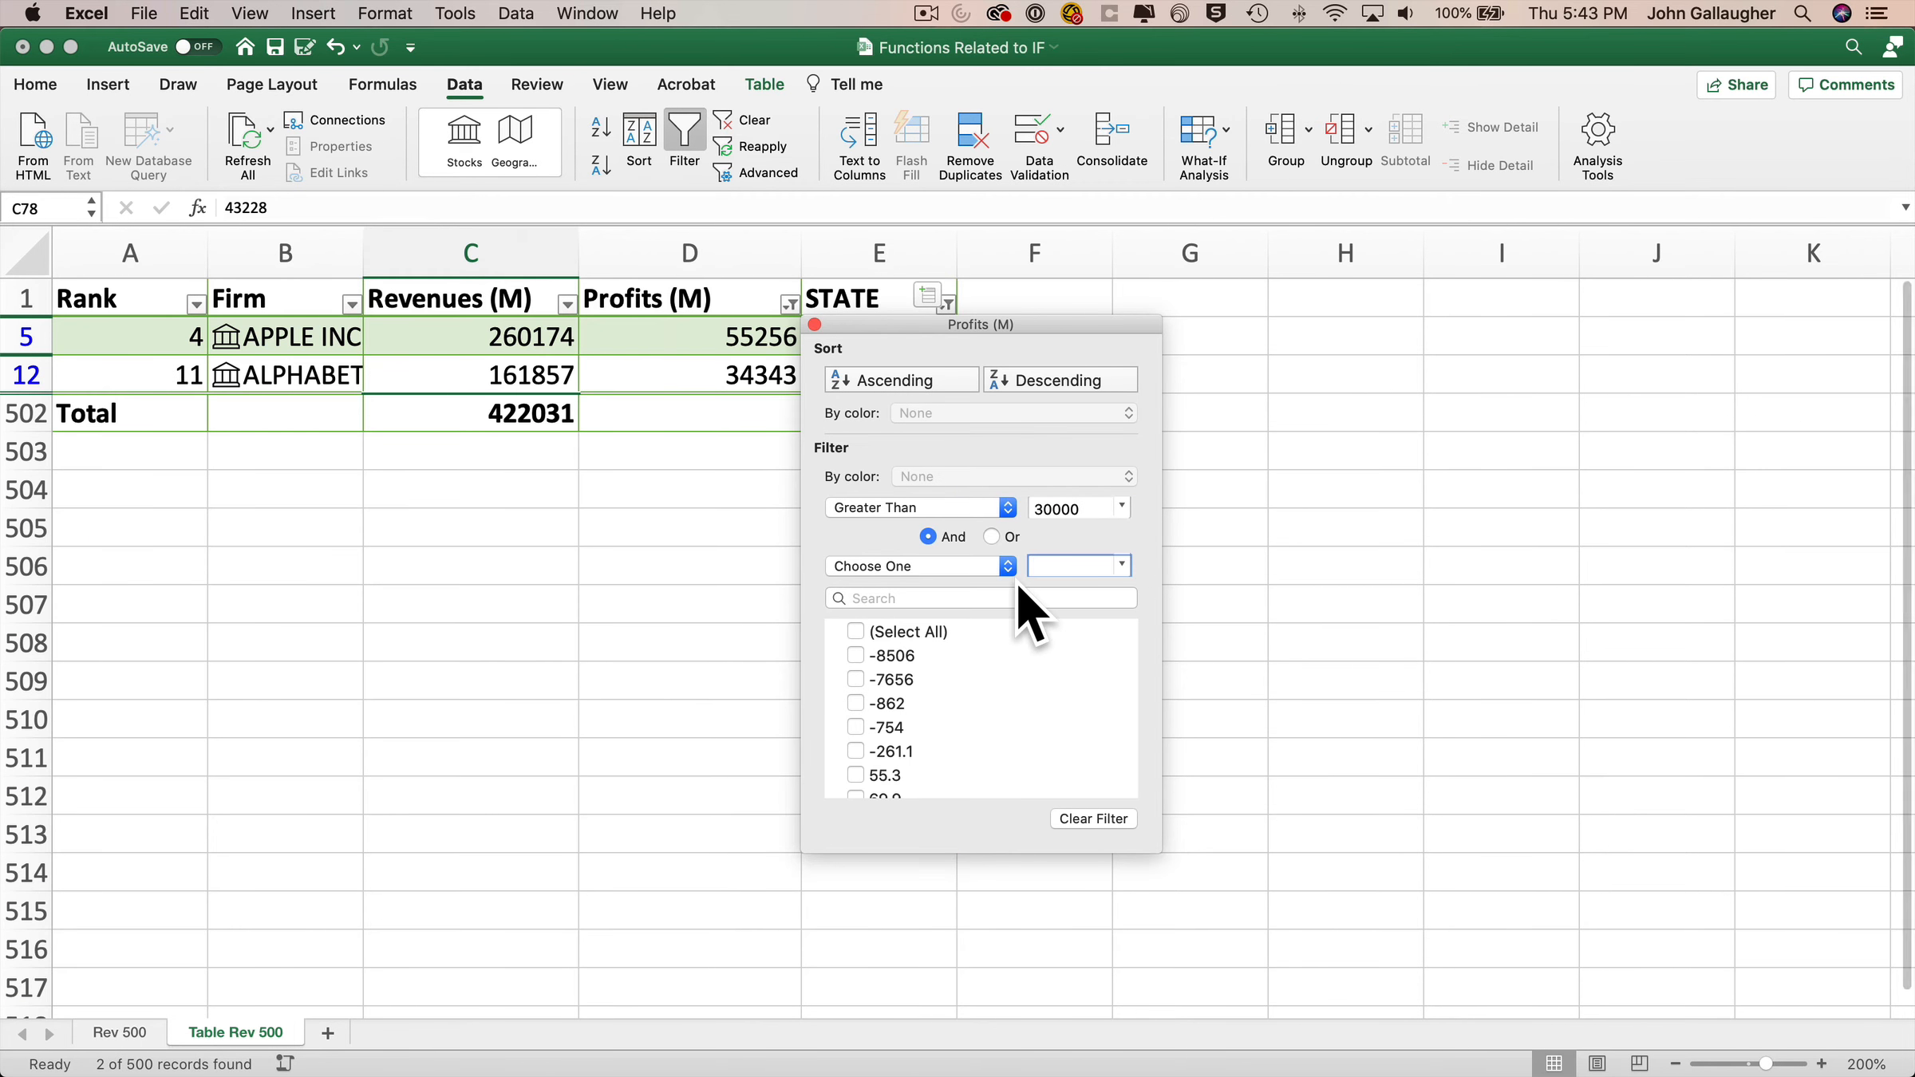
left_click(816, 323)
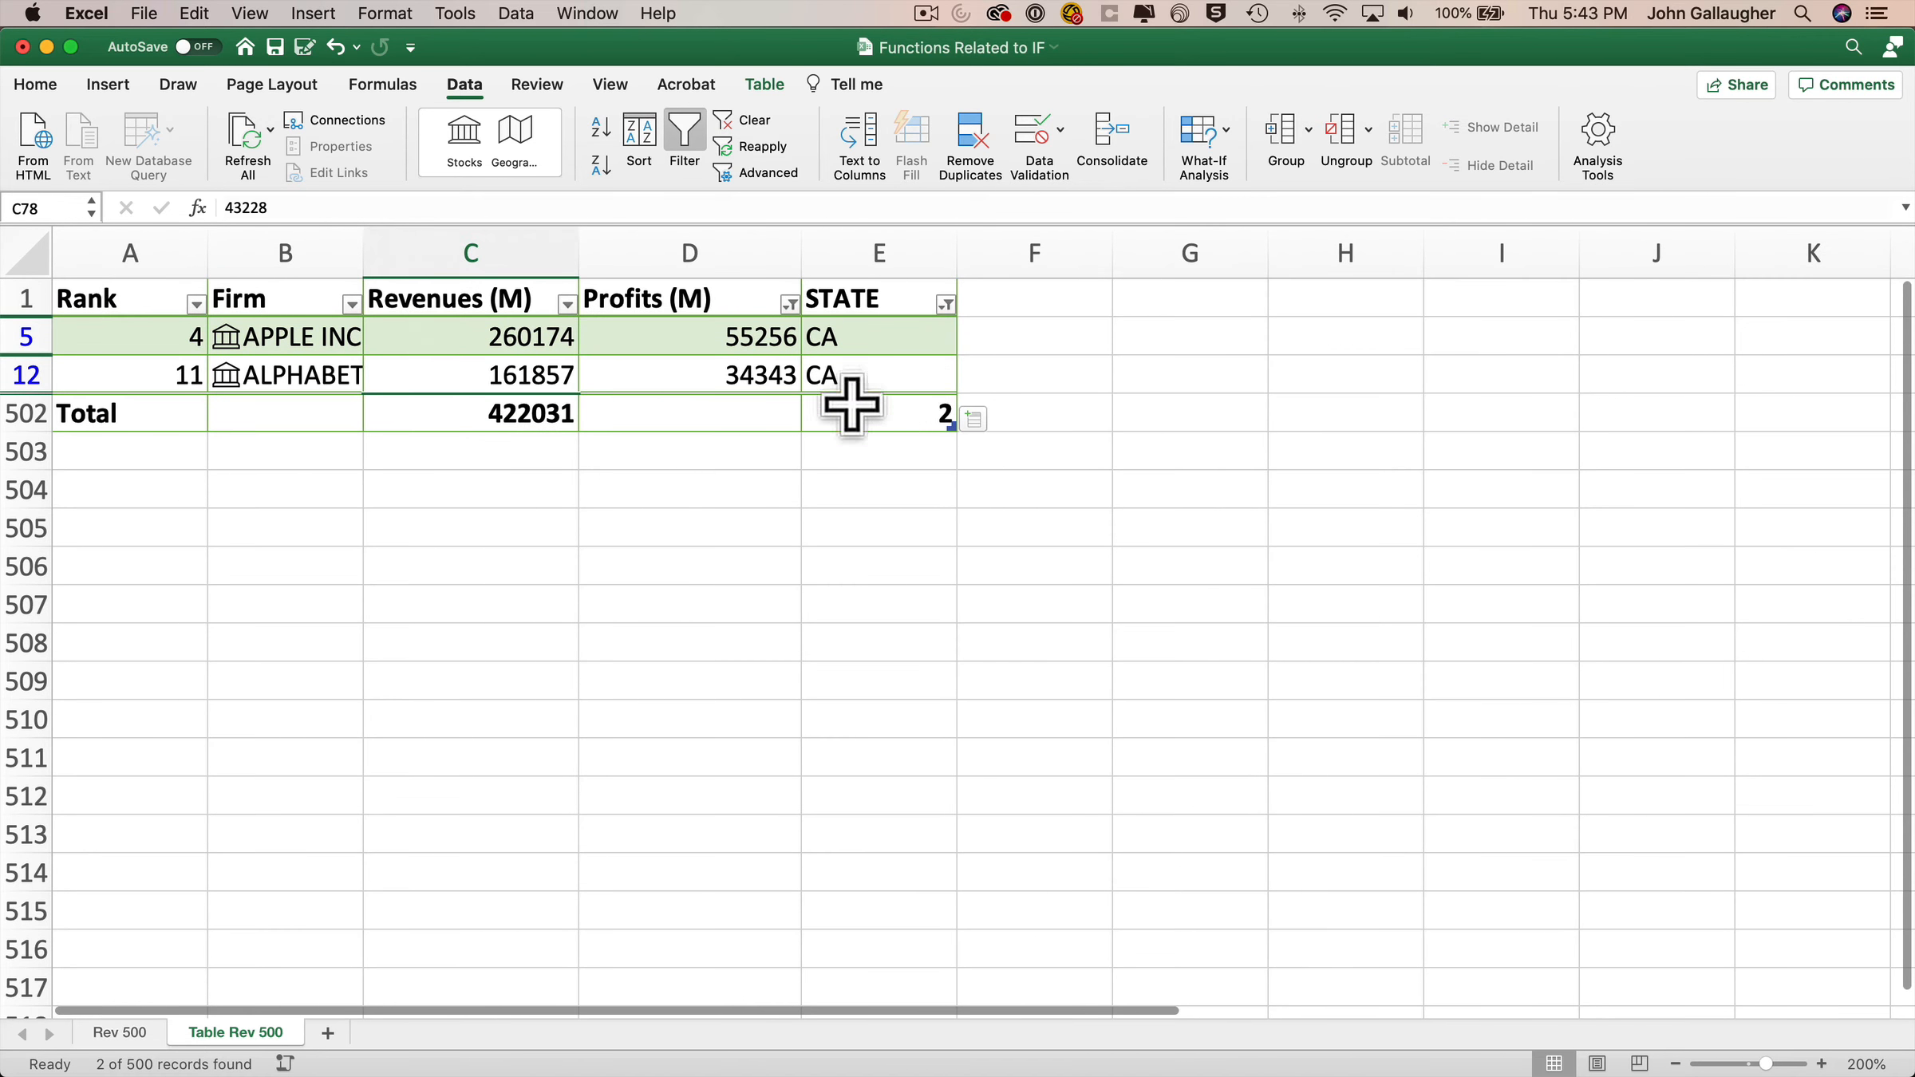
left_click(126, 1030)
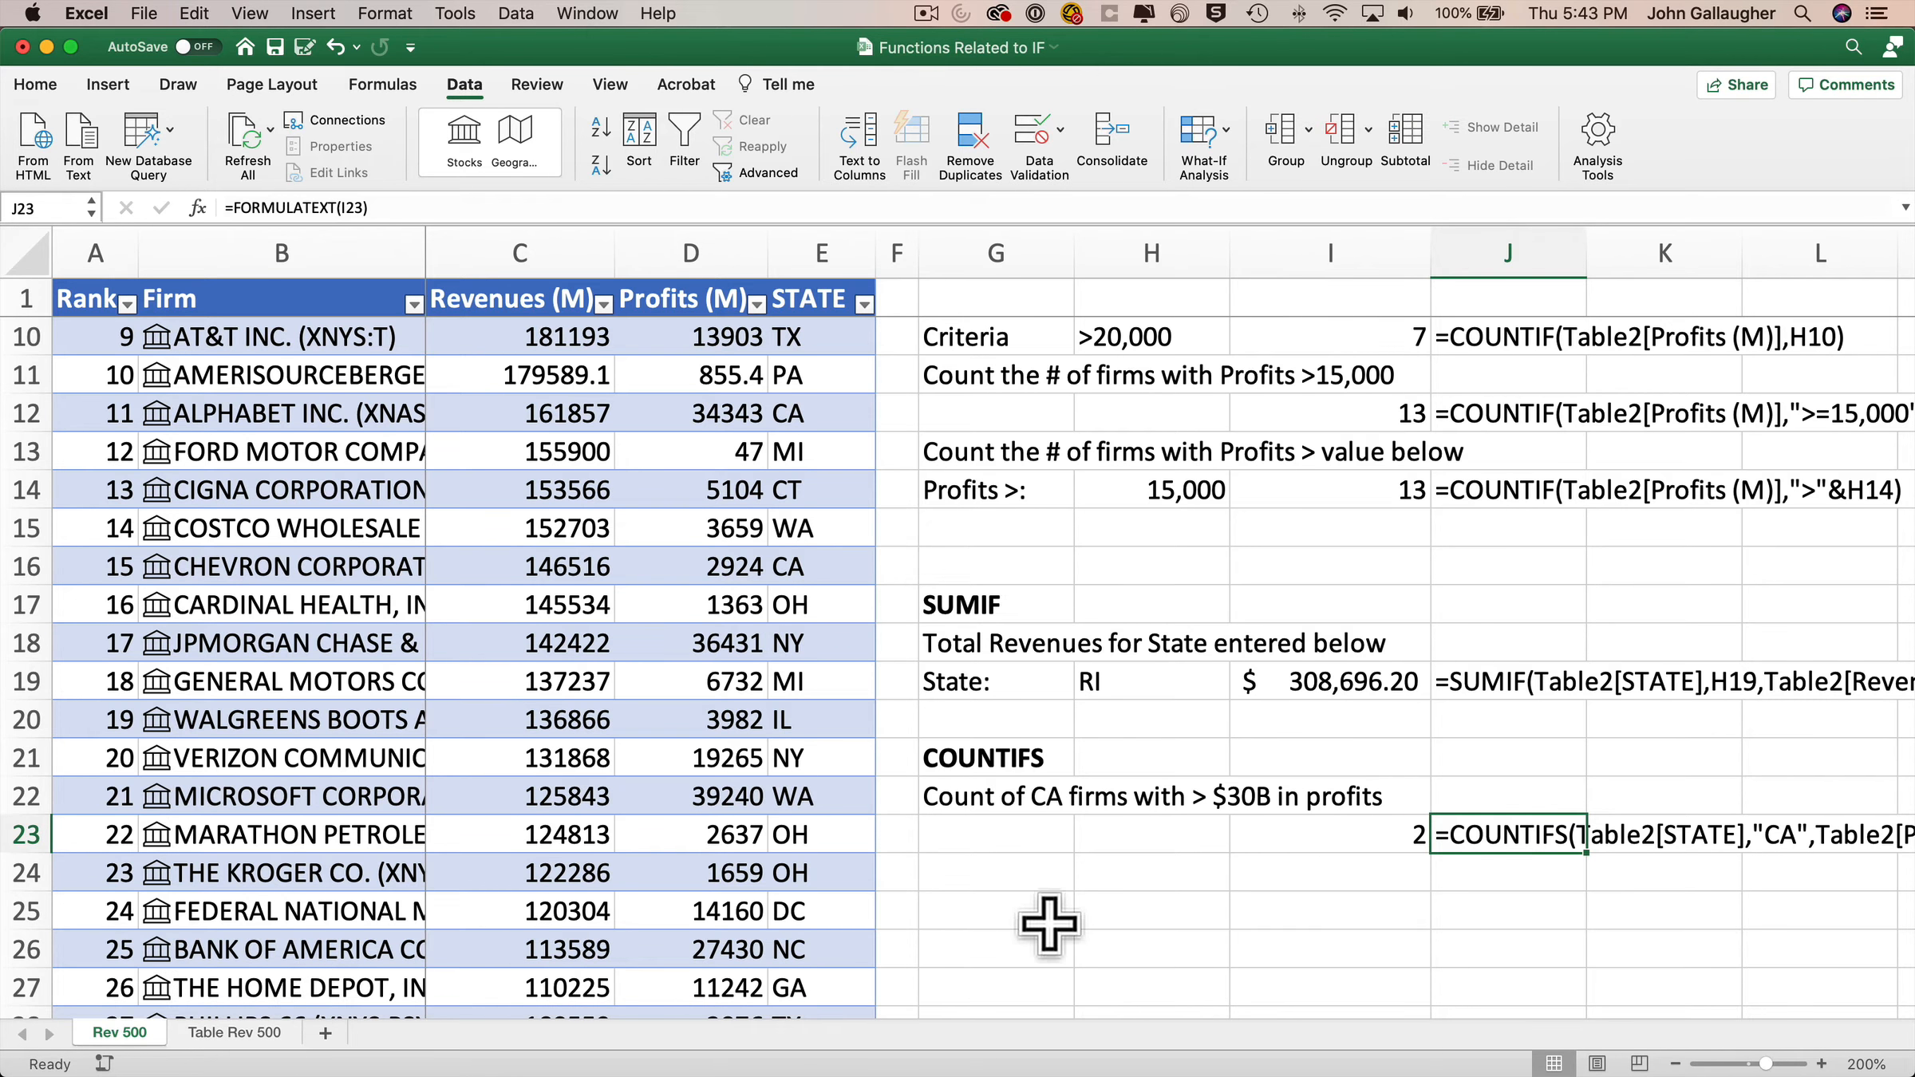
Step: Remove the profits condition from the COUNTIFS formula in I23, keeping only the Table2[STATE] "CA" condition
left_click(1029, 878)
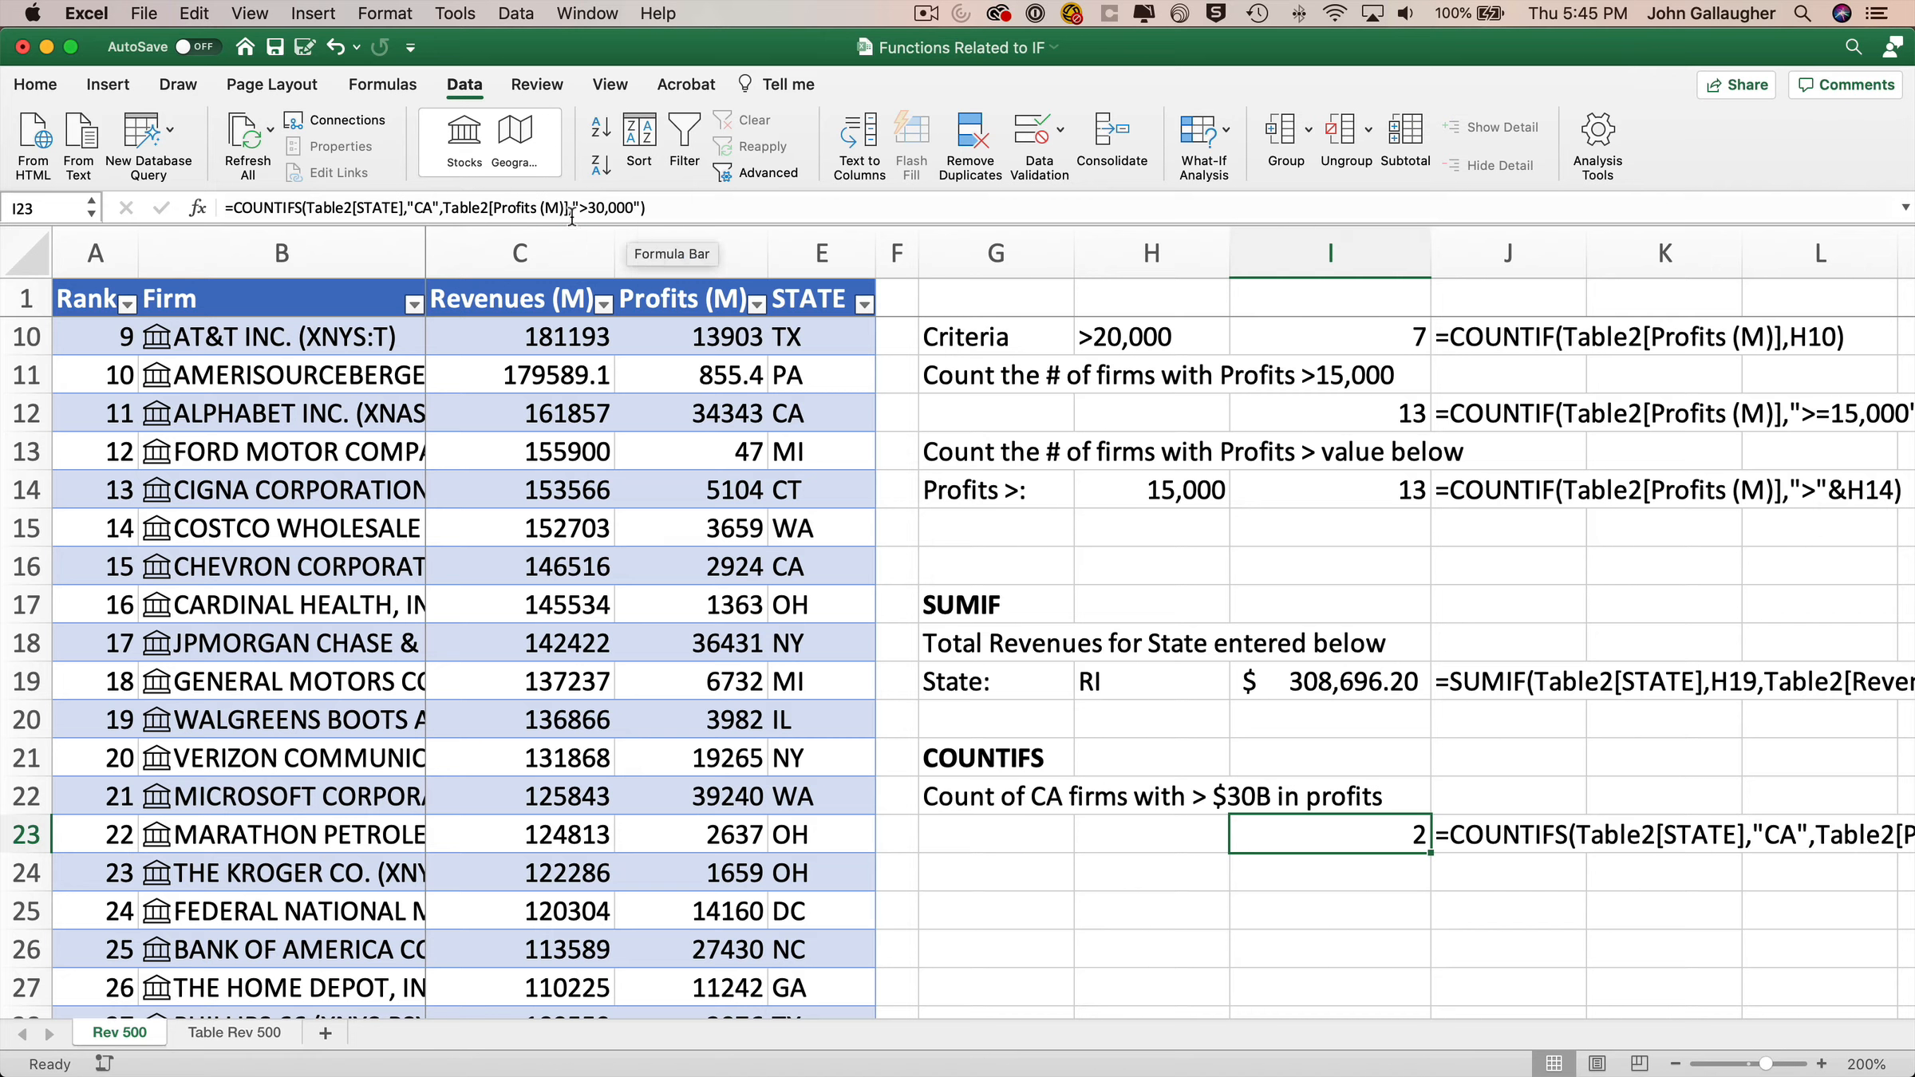
left_click_drag(476, 208, 642, 209)
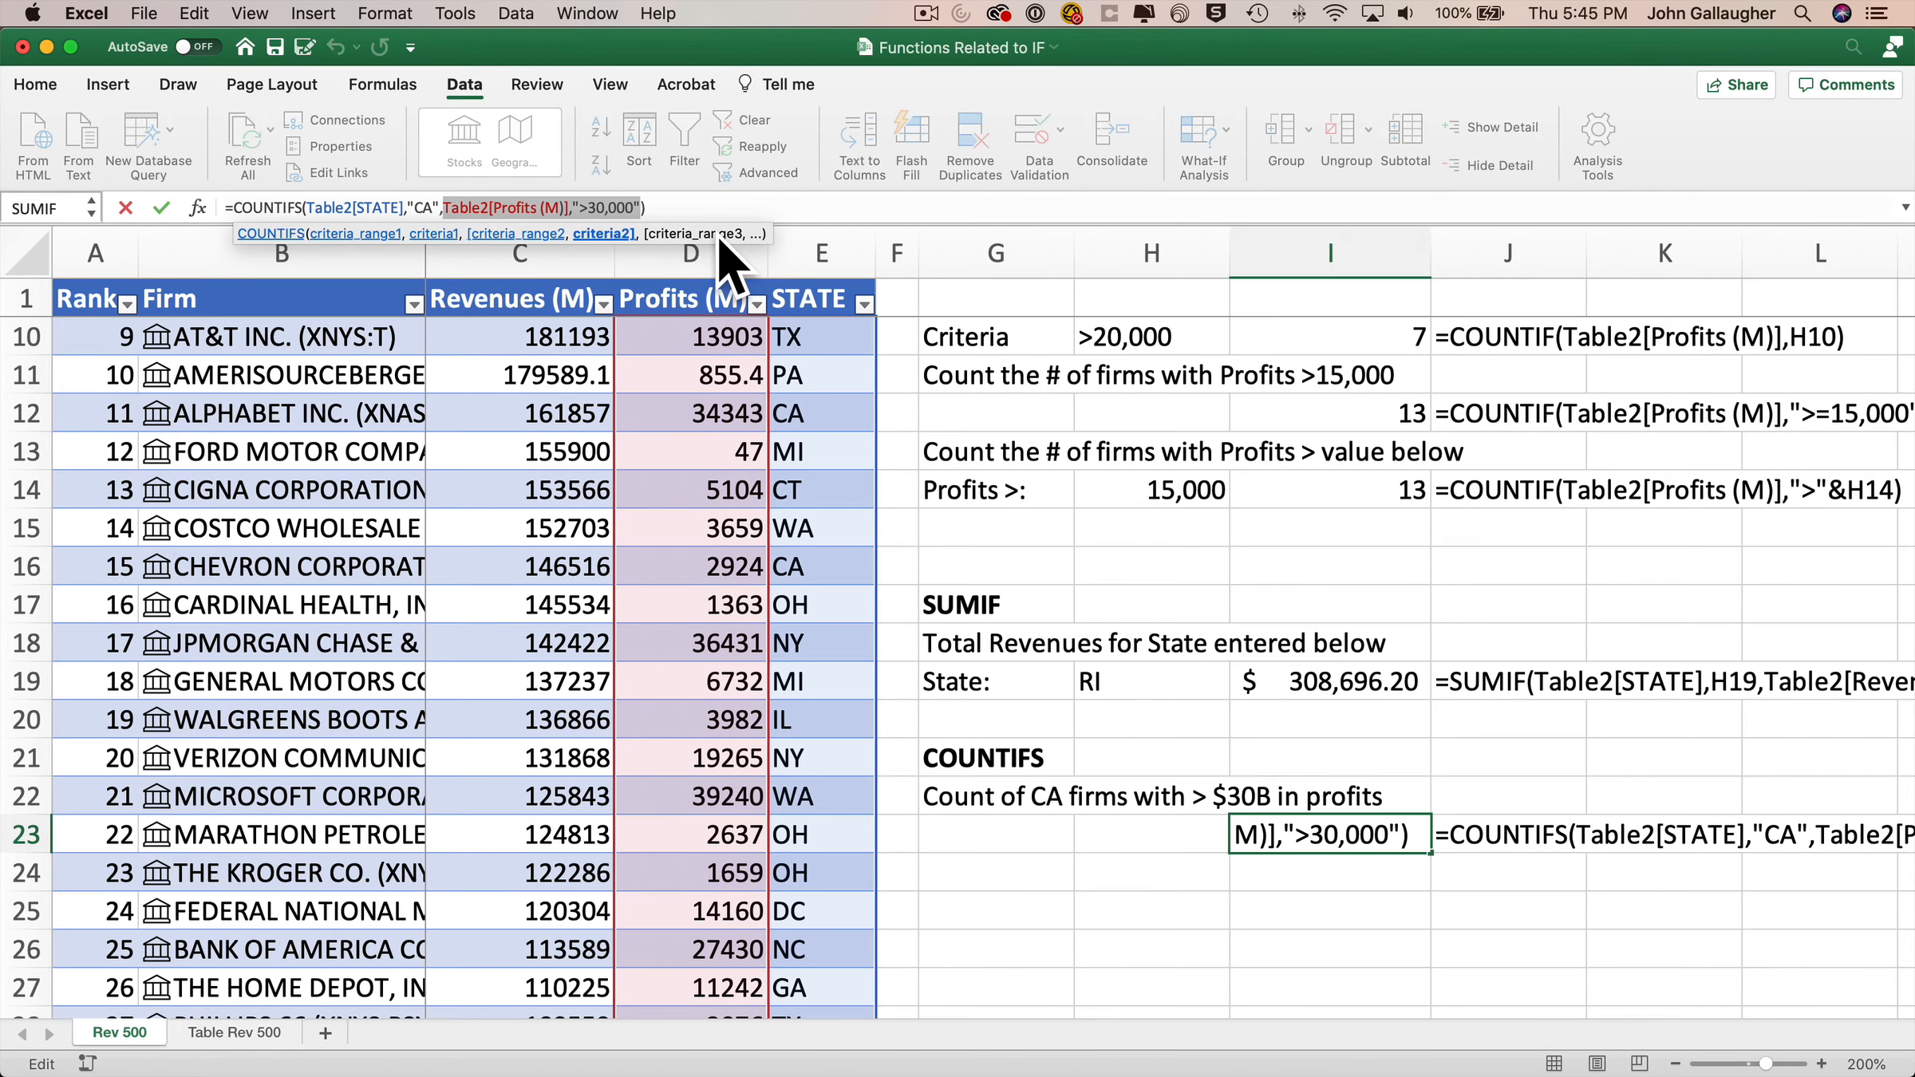
scroll(1107, 441, "up", 4)
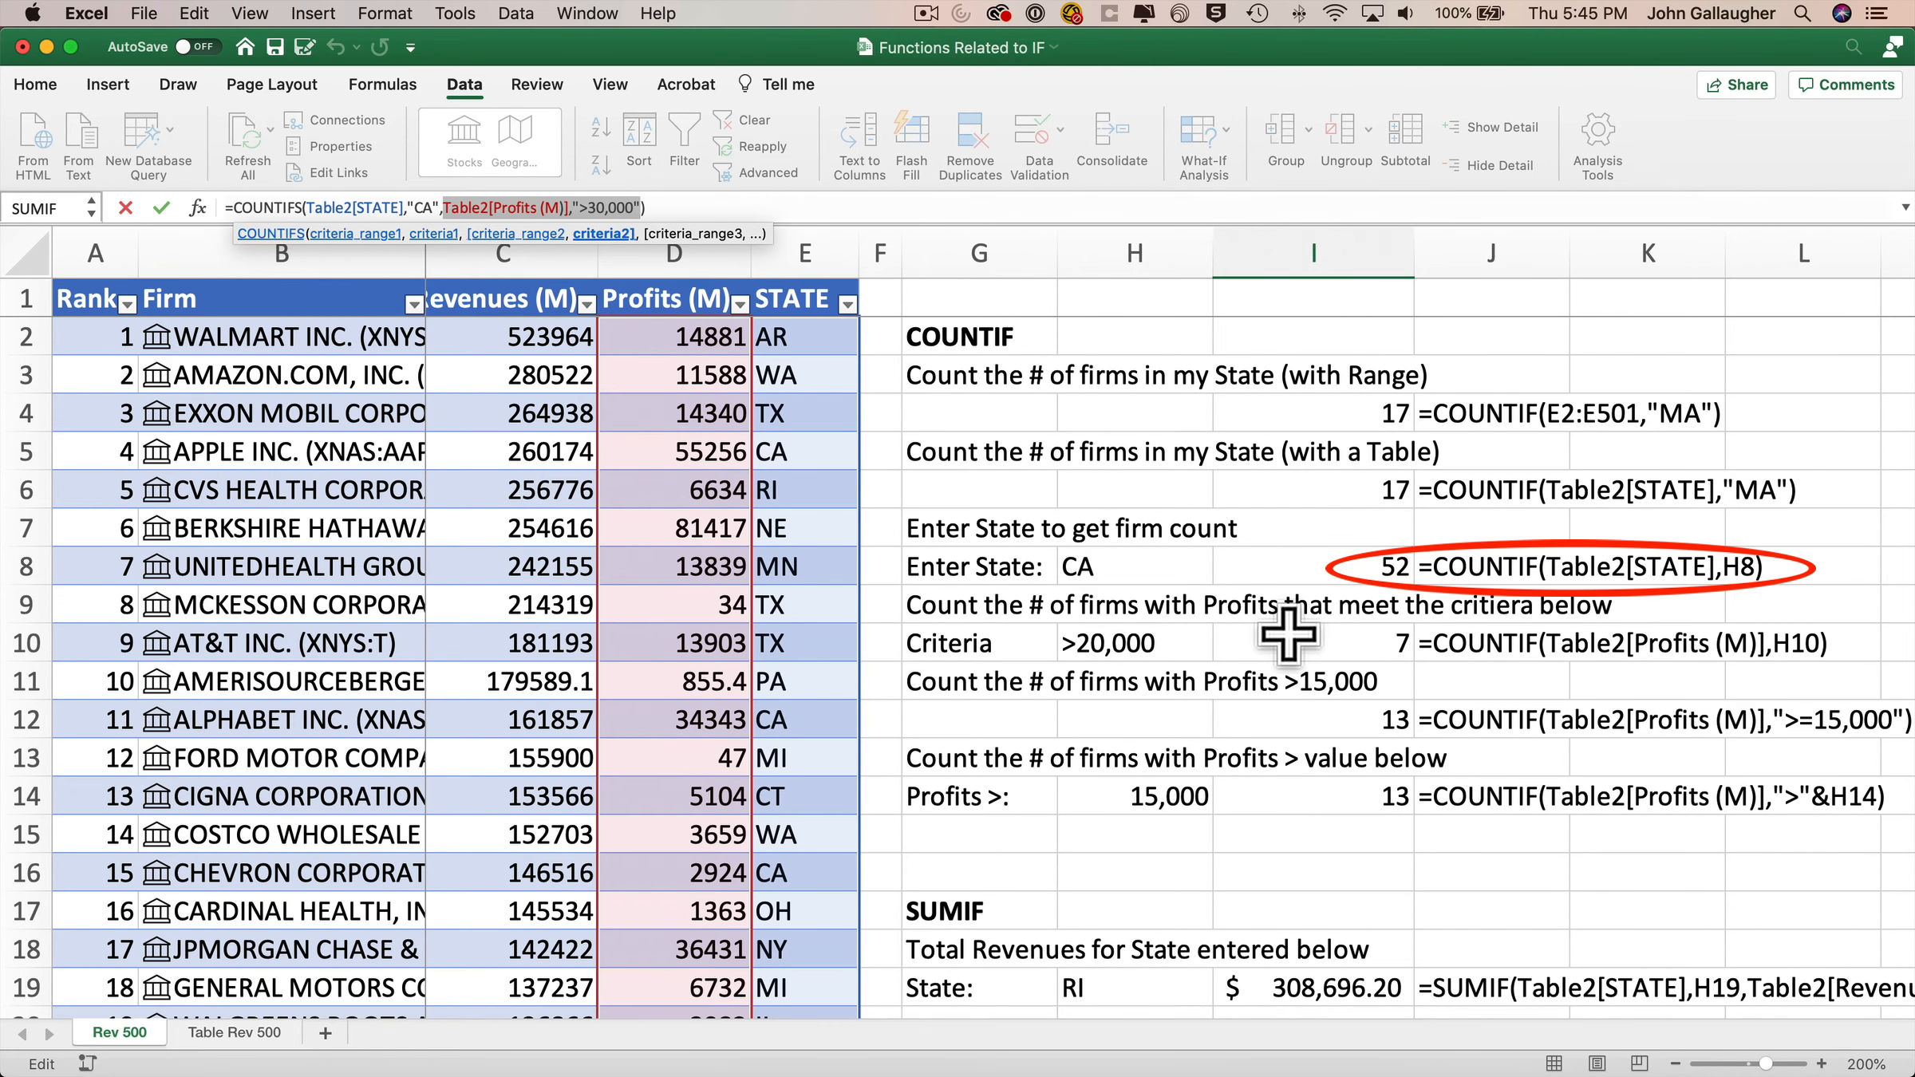
key("BackSpace")
key("BackSpace")
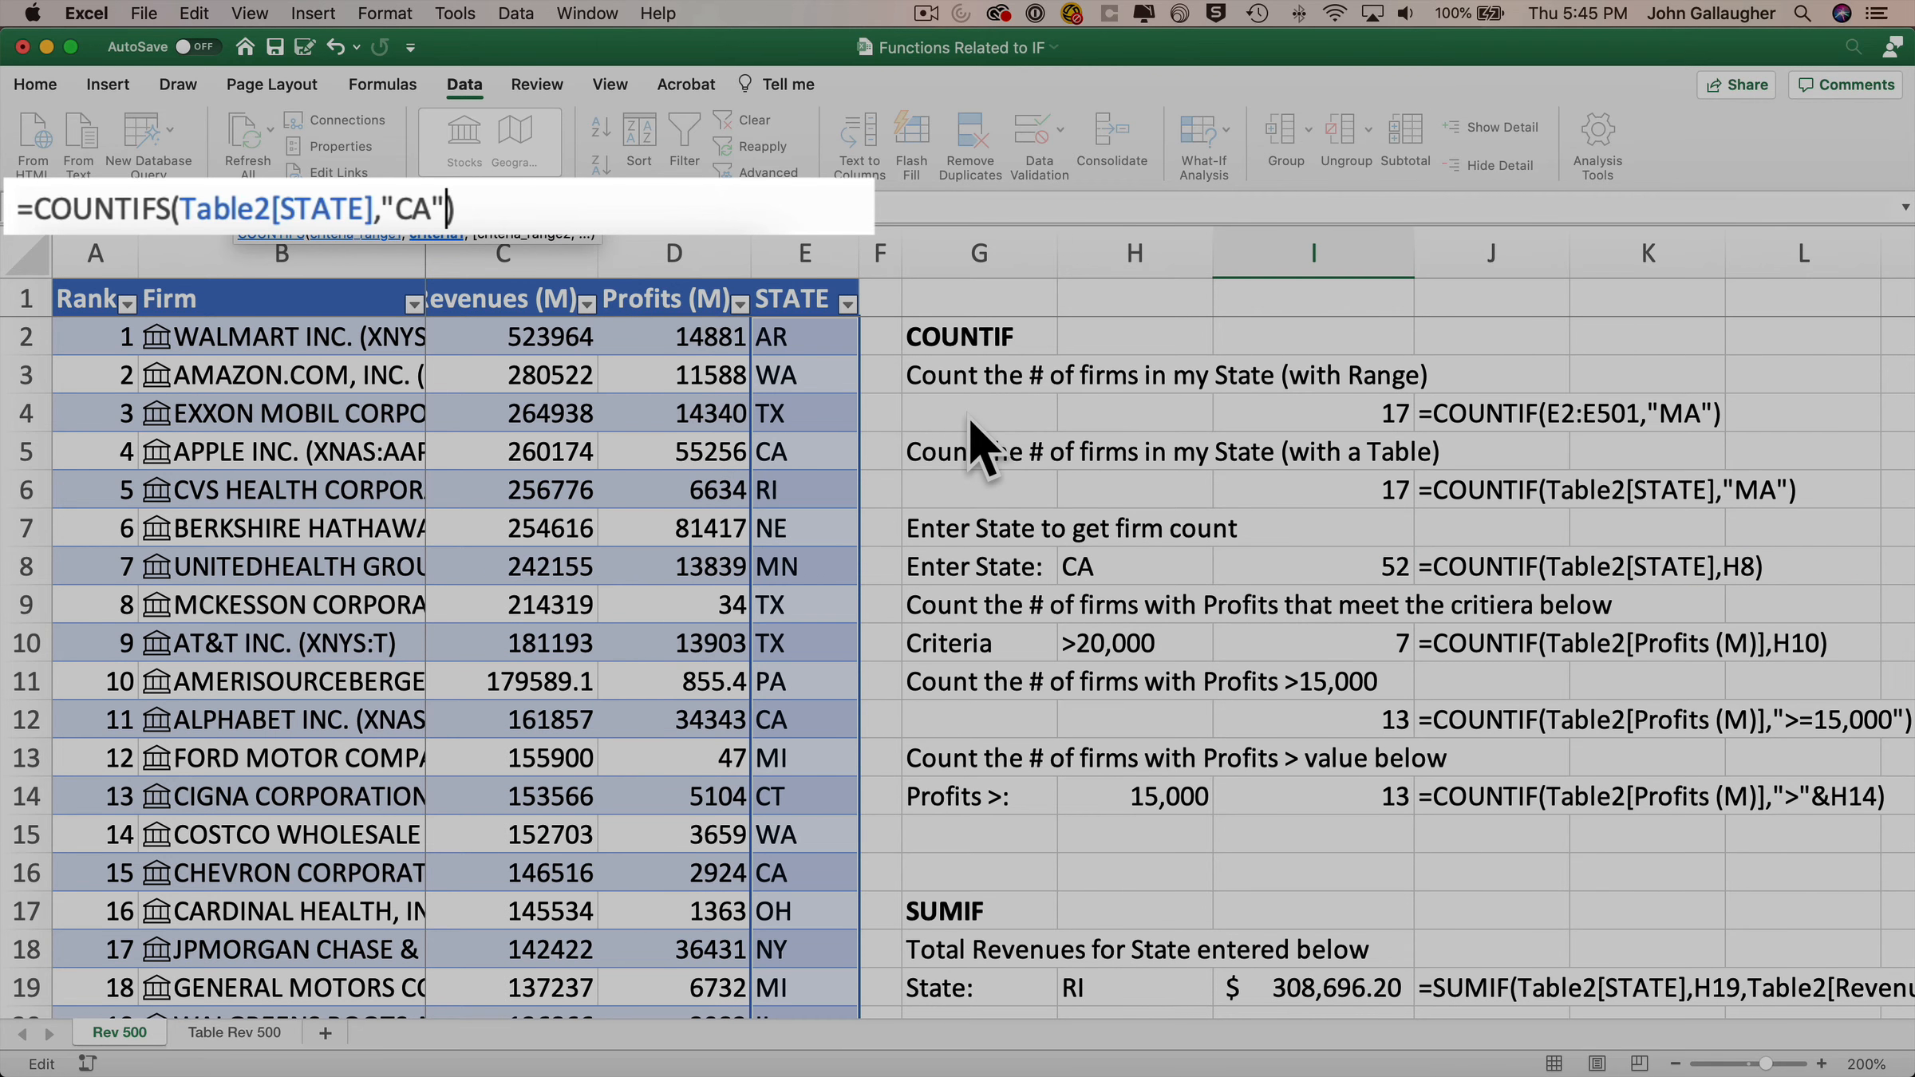
key("Return")
scroll(1055, 594, "down", 1)
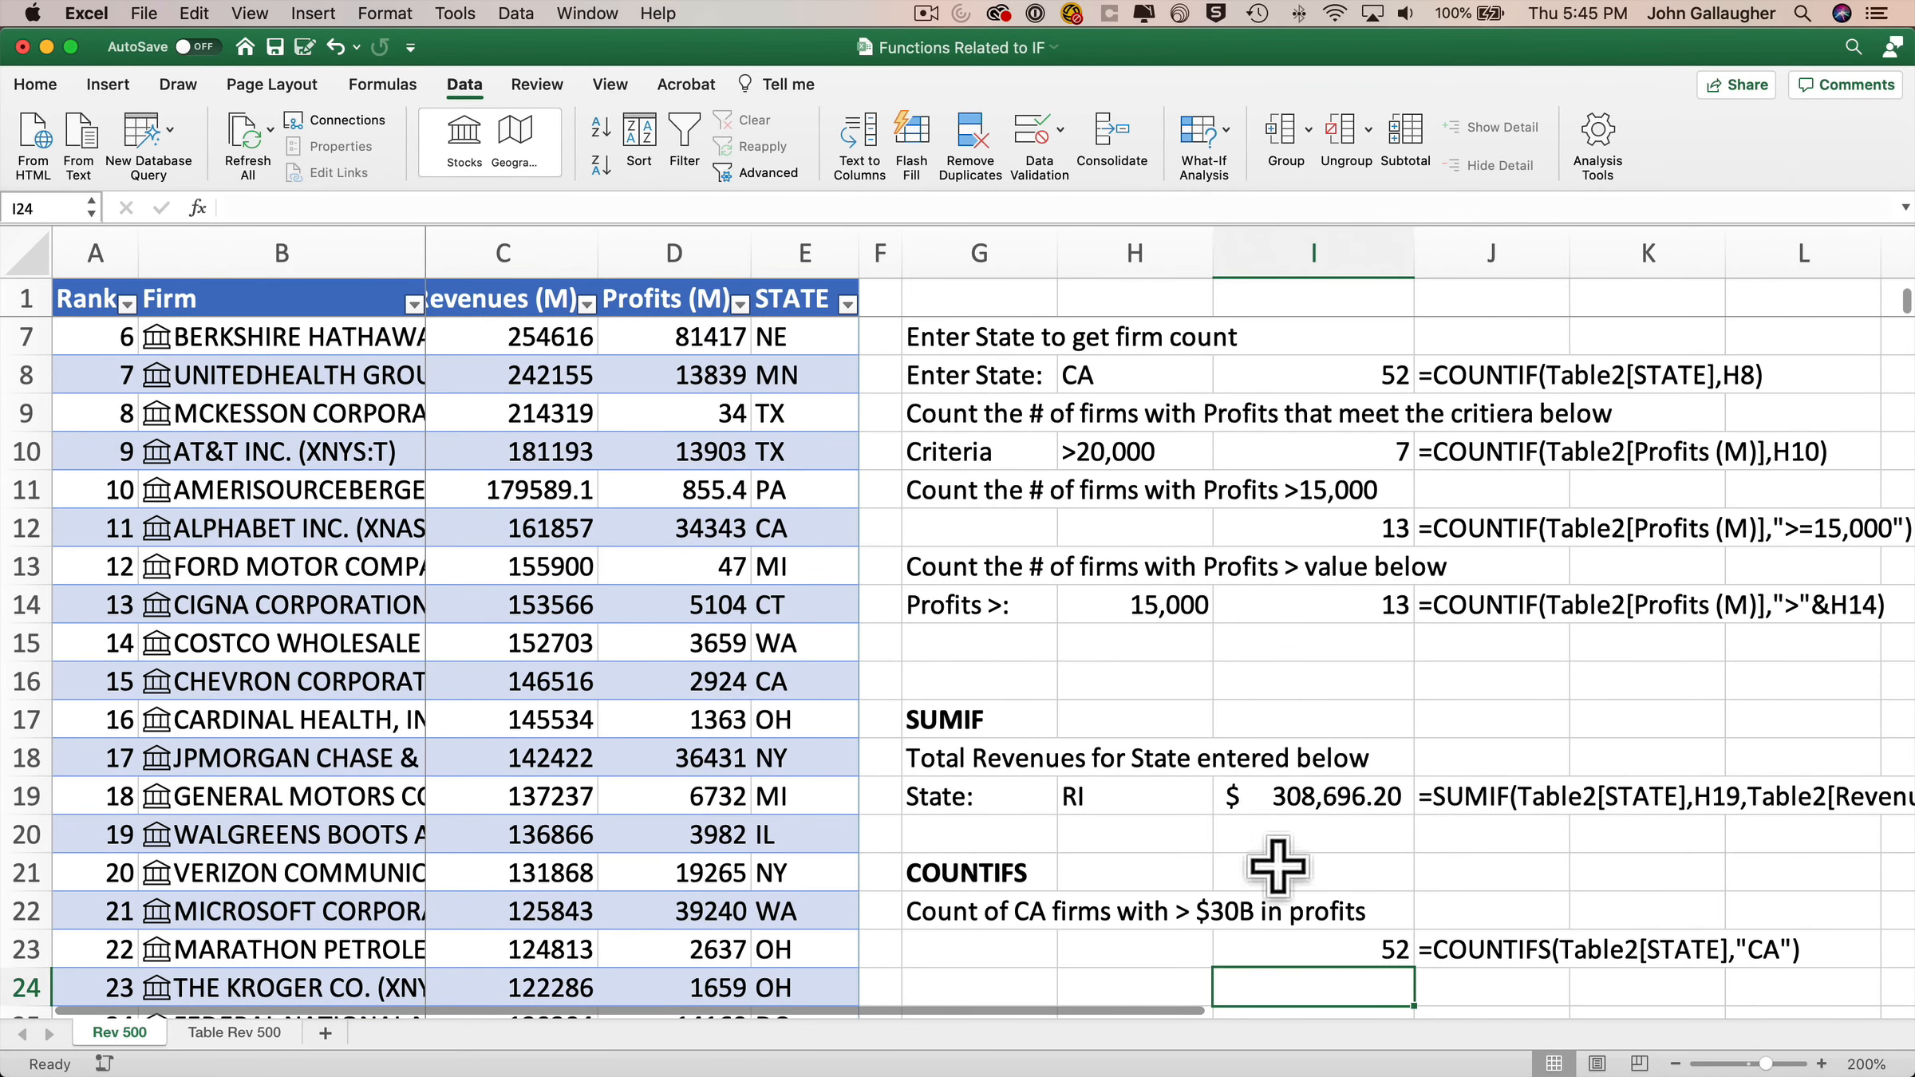
Step: Compare the single-condition COUNTIFS formula in I23 with the COUNTIF formula in I8
scroll(1360, 444, "up", 5)
scroll(1349, 758, "down", 8)
left_click(1356, 866)
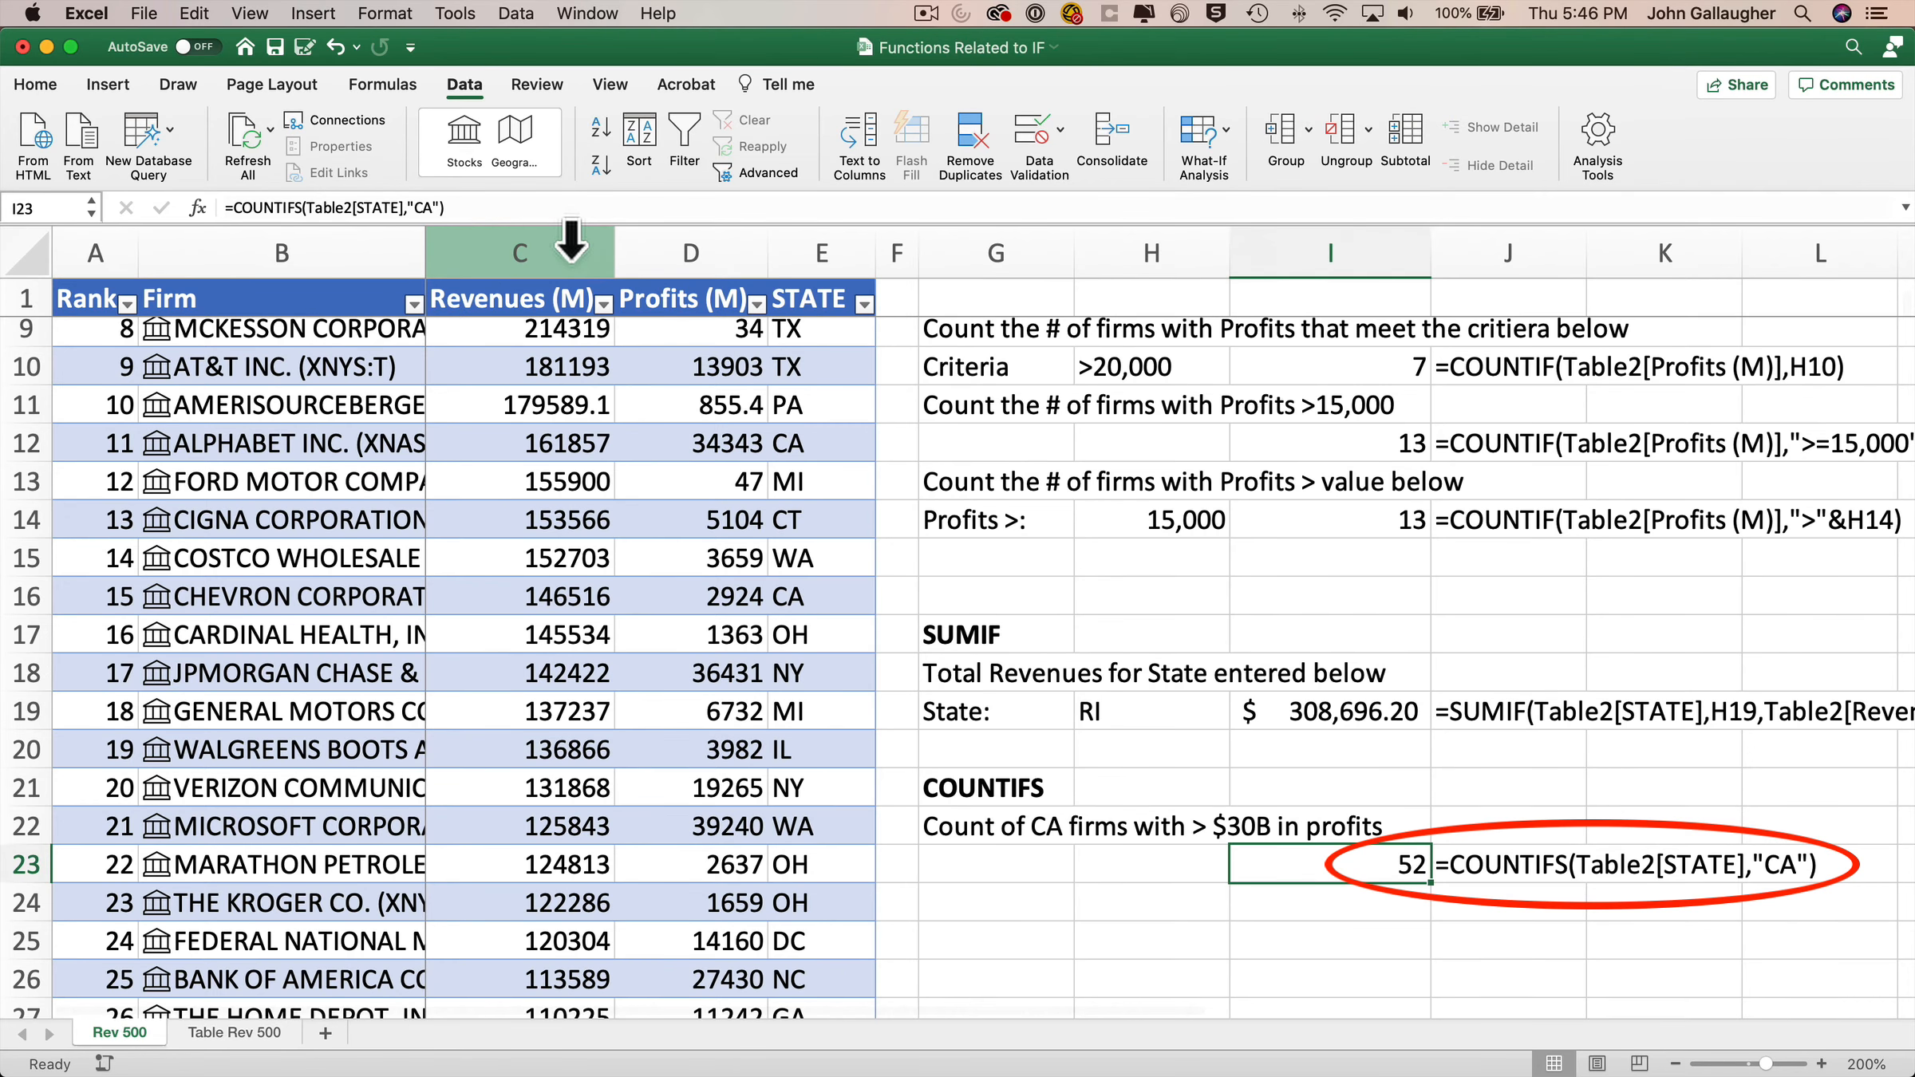
scroll(928, 602, "up", 5)
left_click(1340, 565)
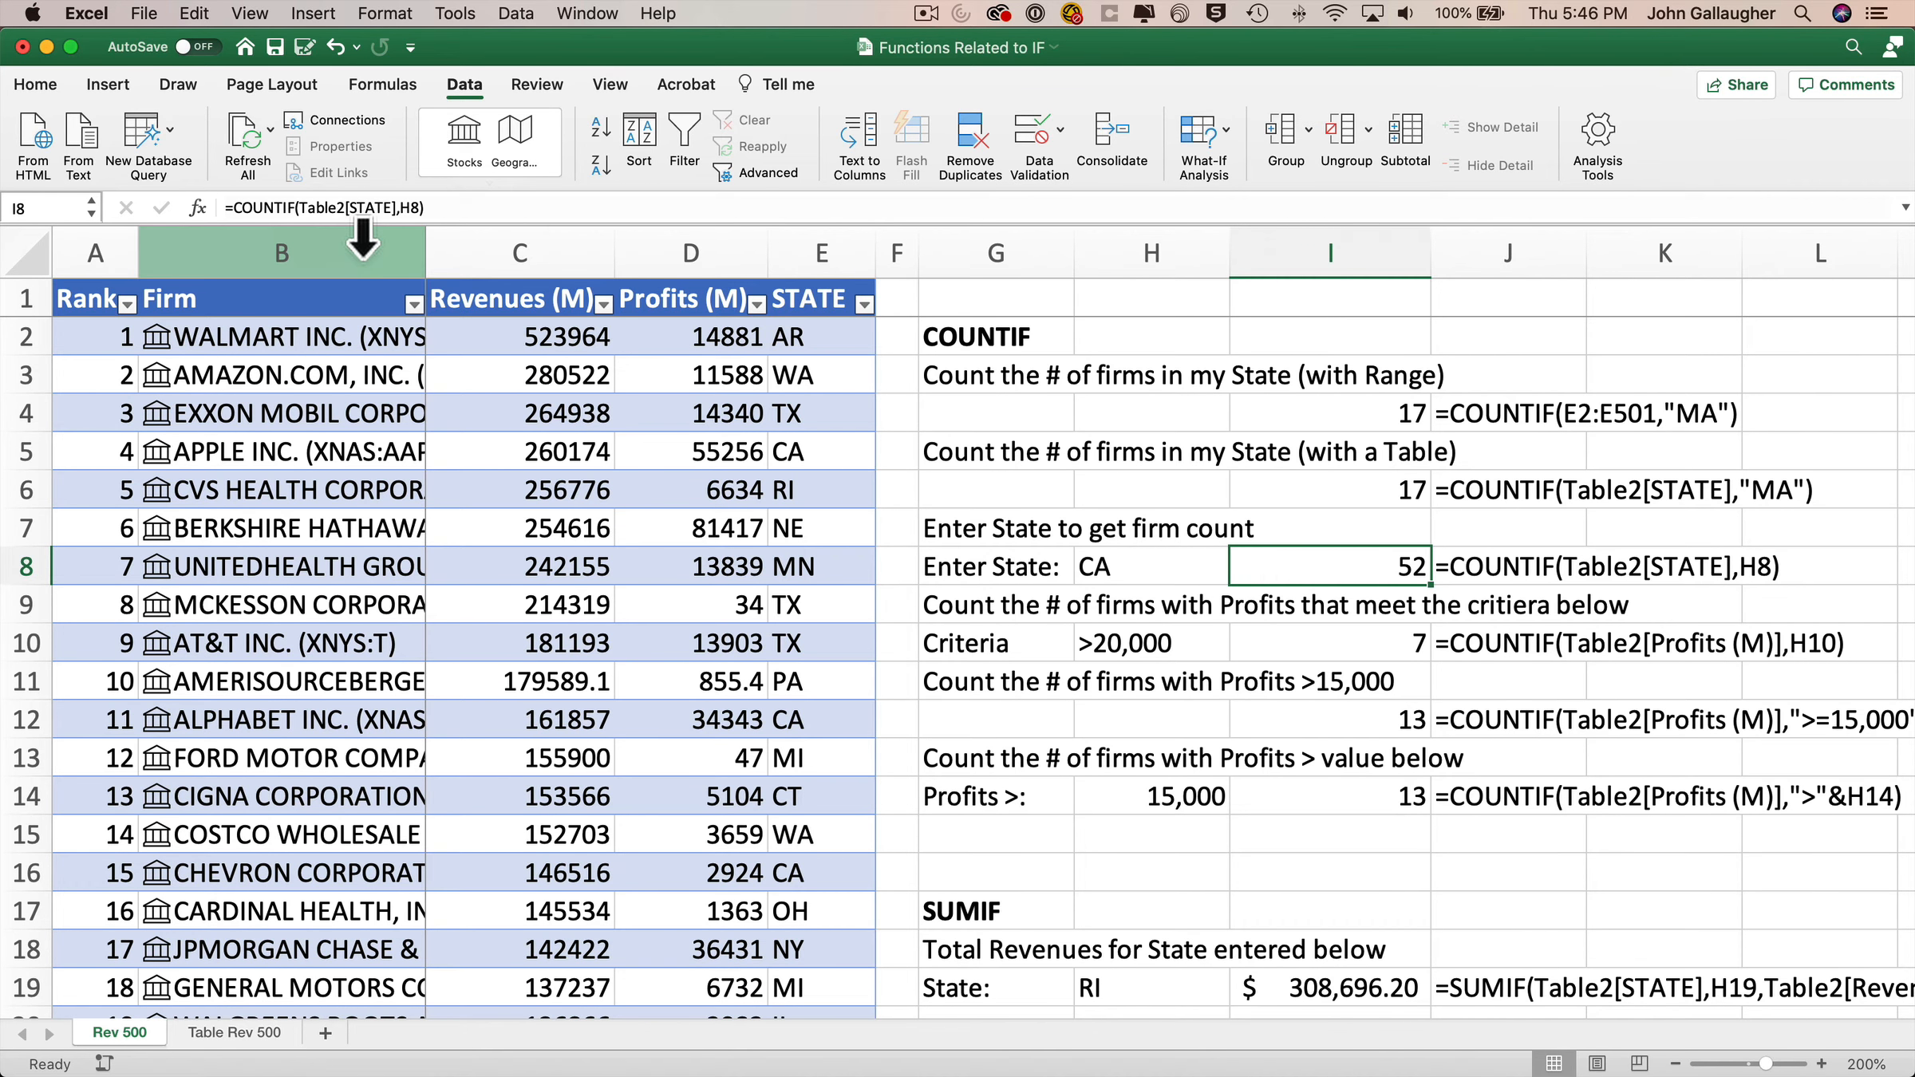
Step: Undo the removal of the profits condition in I23 and select G25
key("super+z")
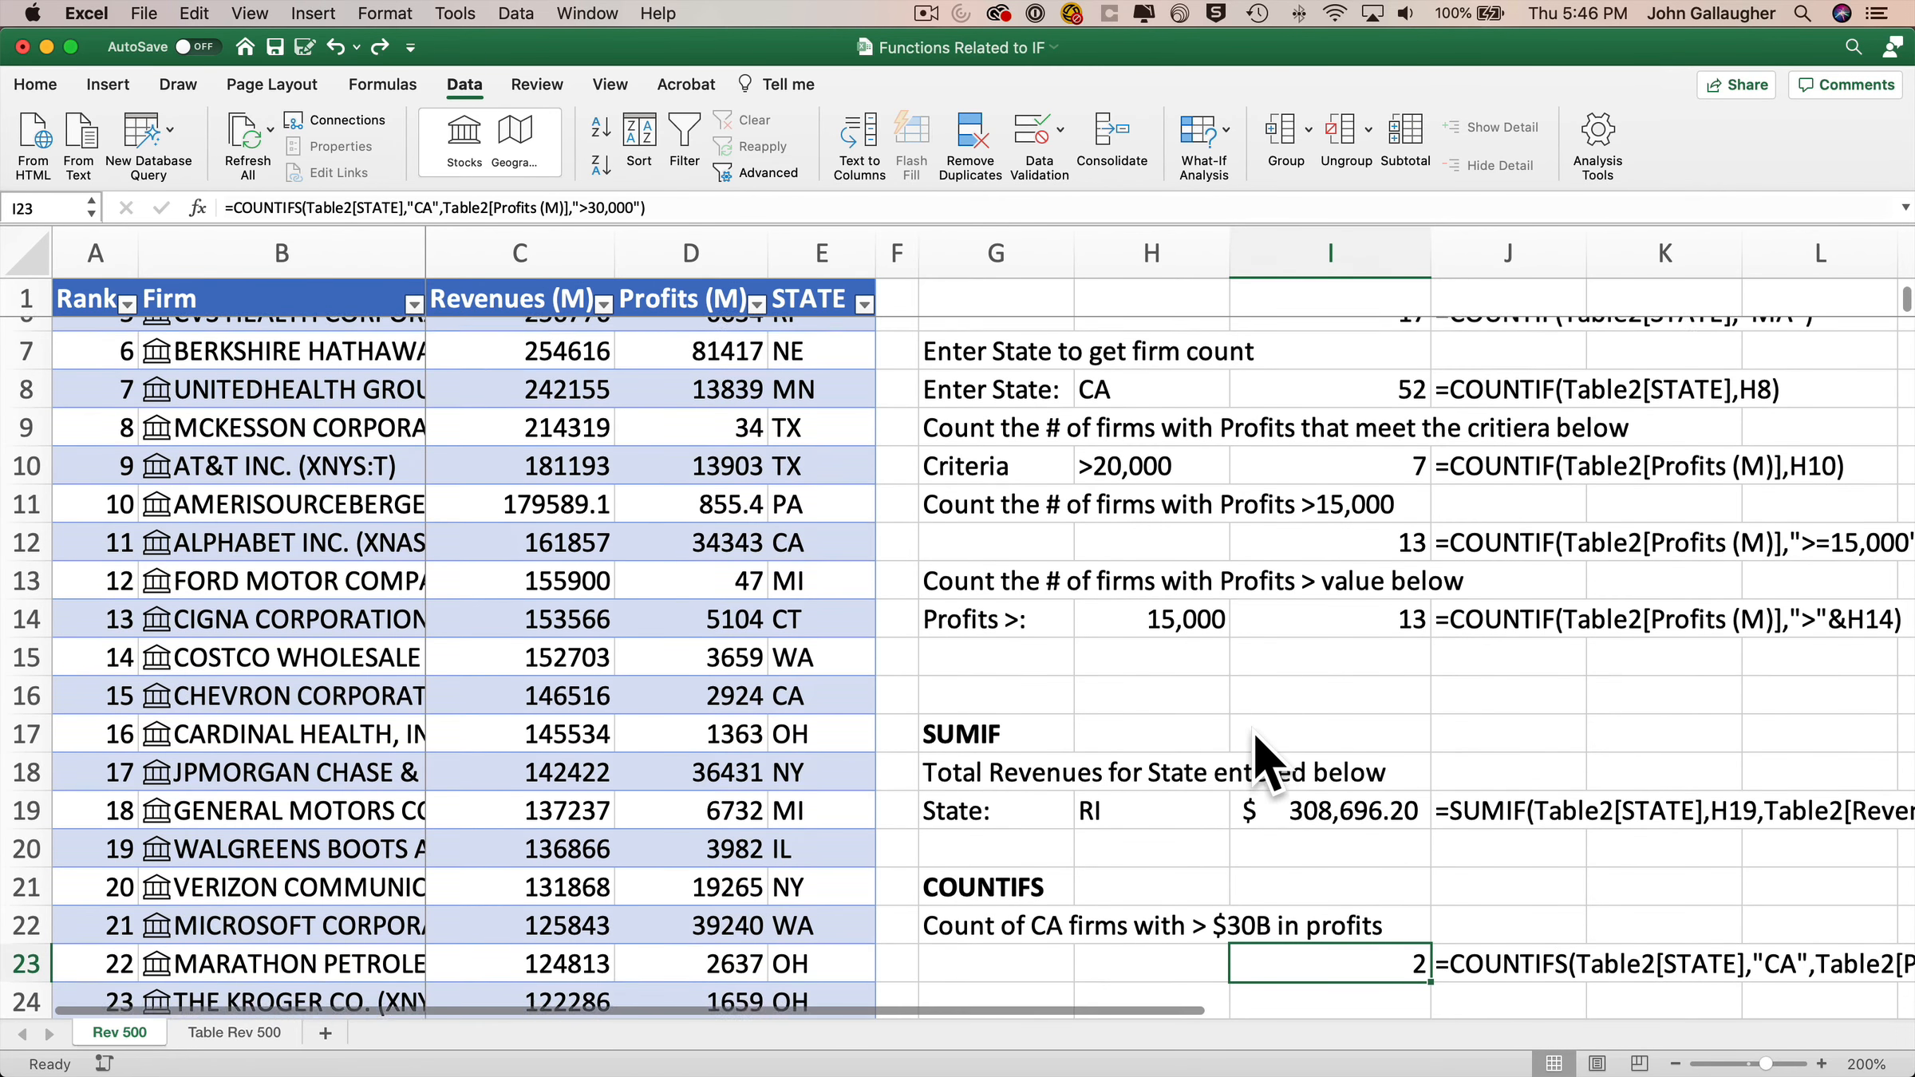
scroll(1255, 733, "down", 2)
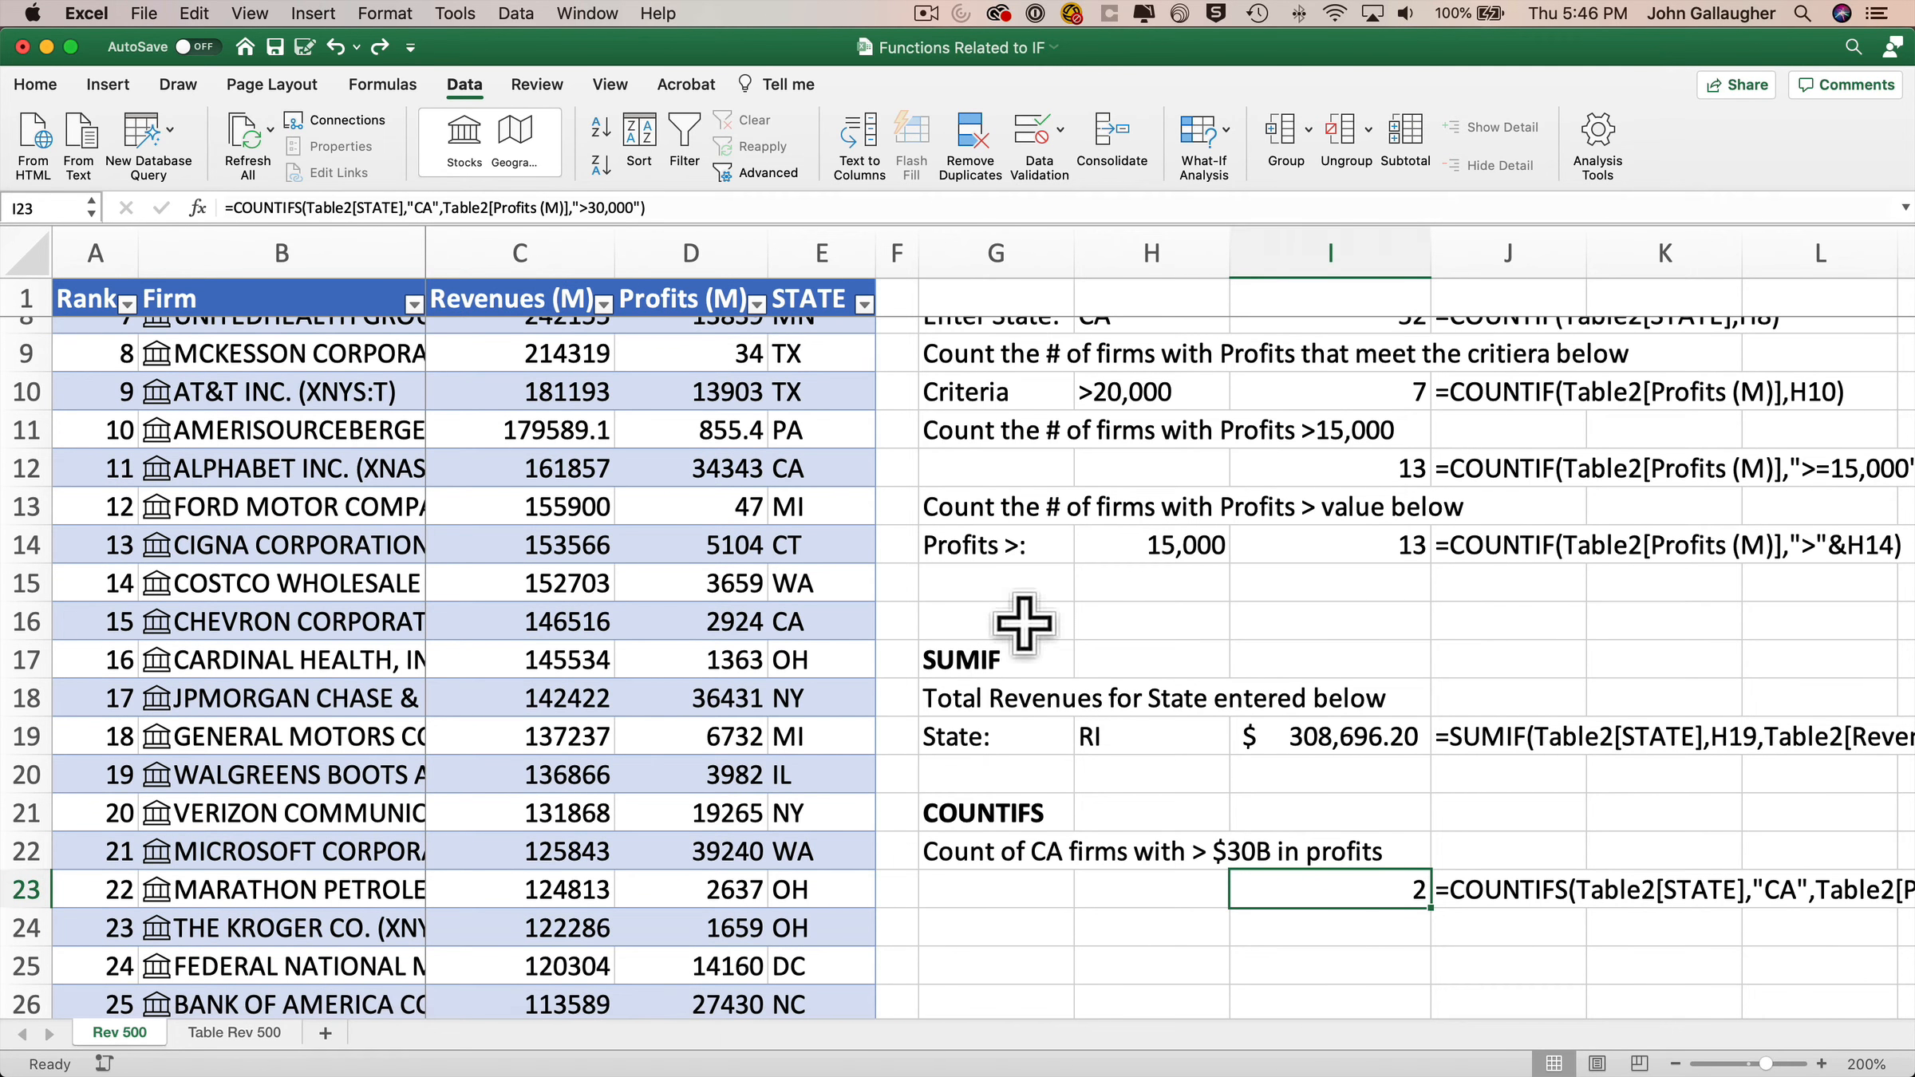
left_click(974, 955)
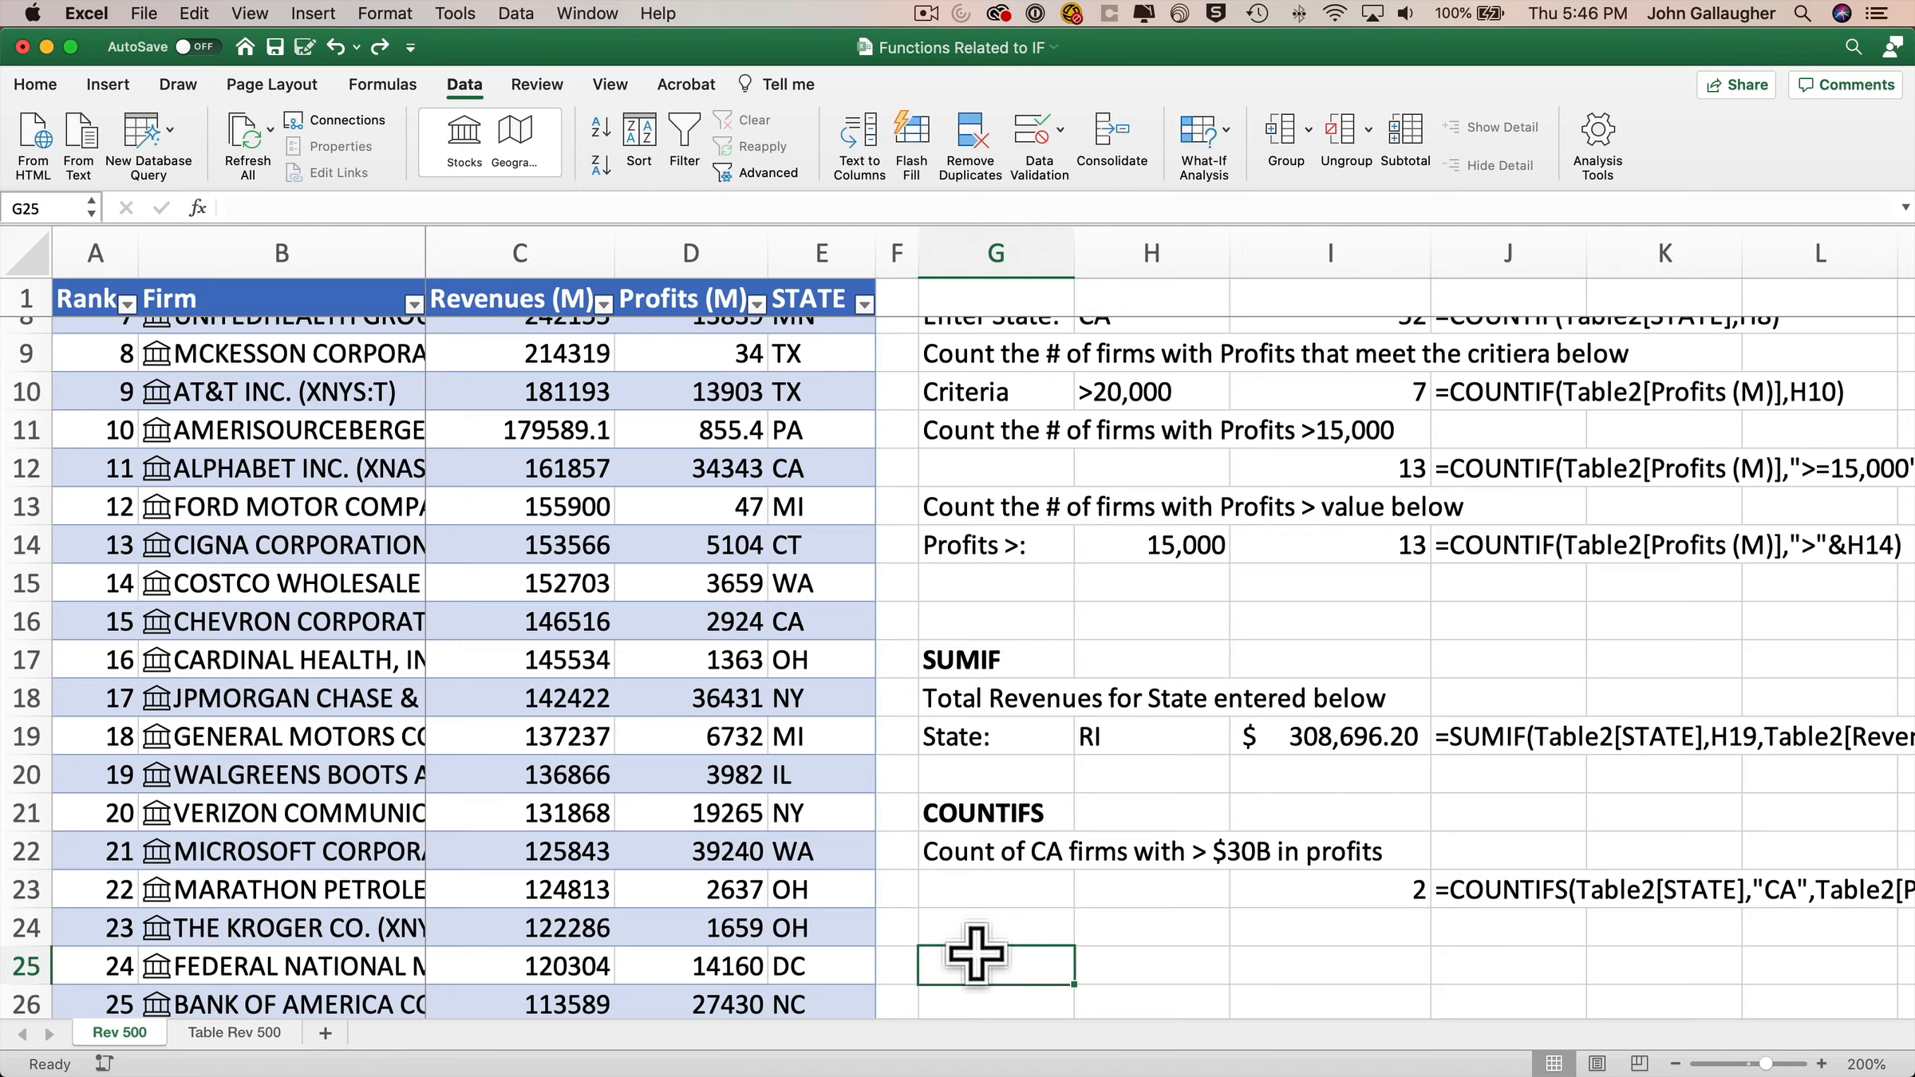
Step: Add a bold SUMIFS heading in cell G25
type("SUMIFS")
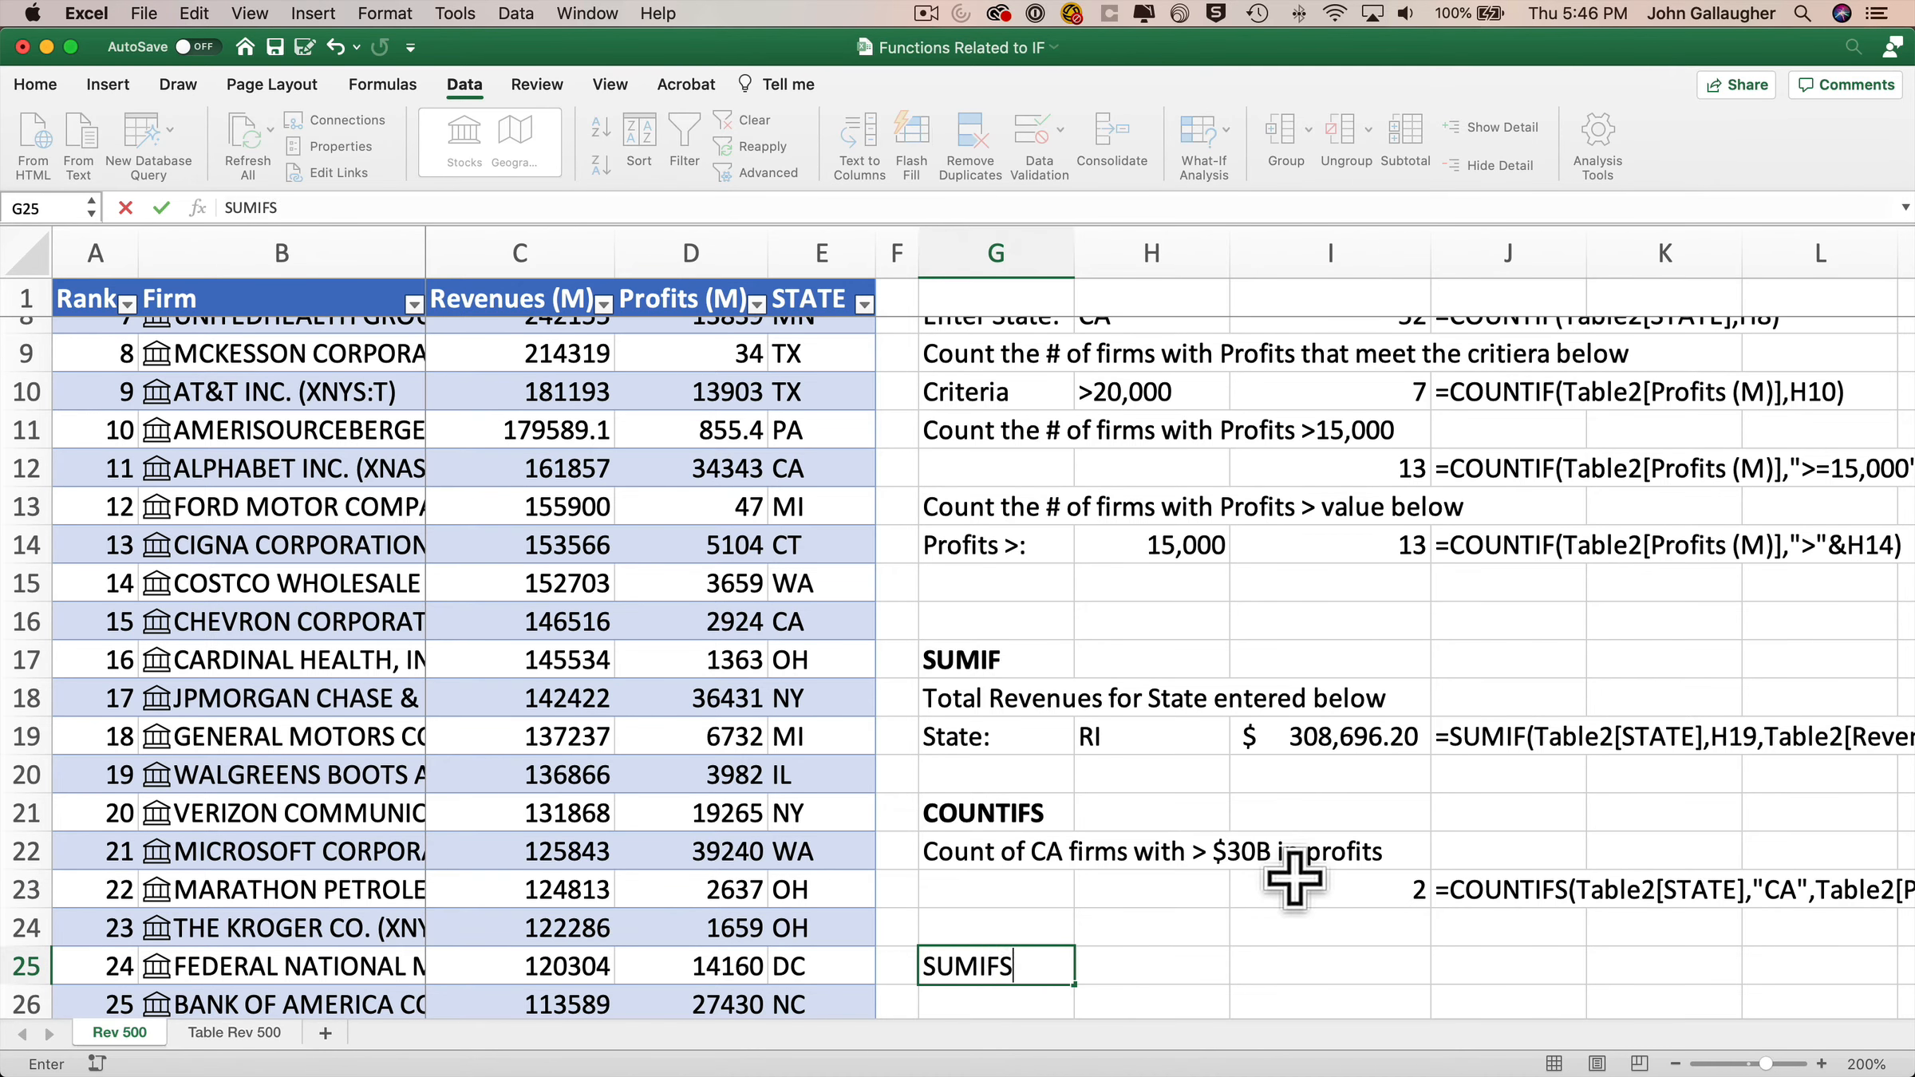
key("Return")
key("Up")
key("super+b")
key("Down")
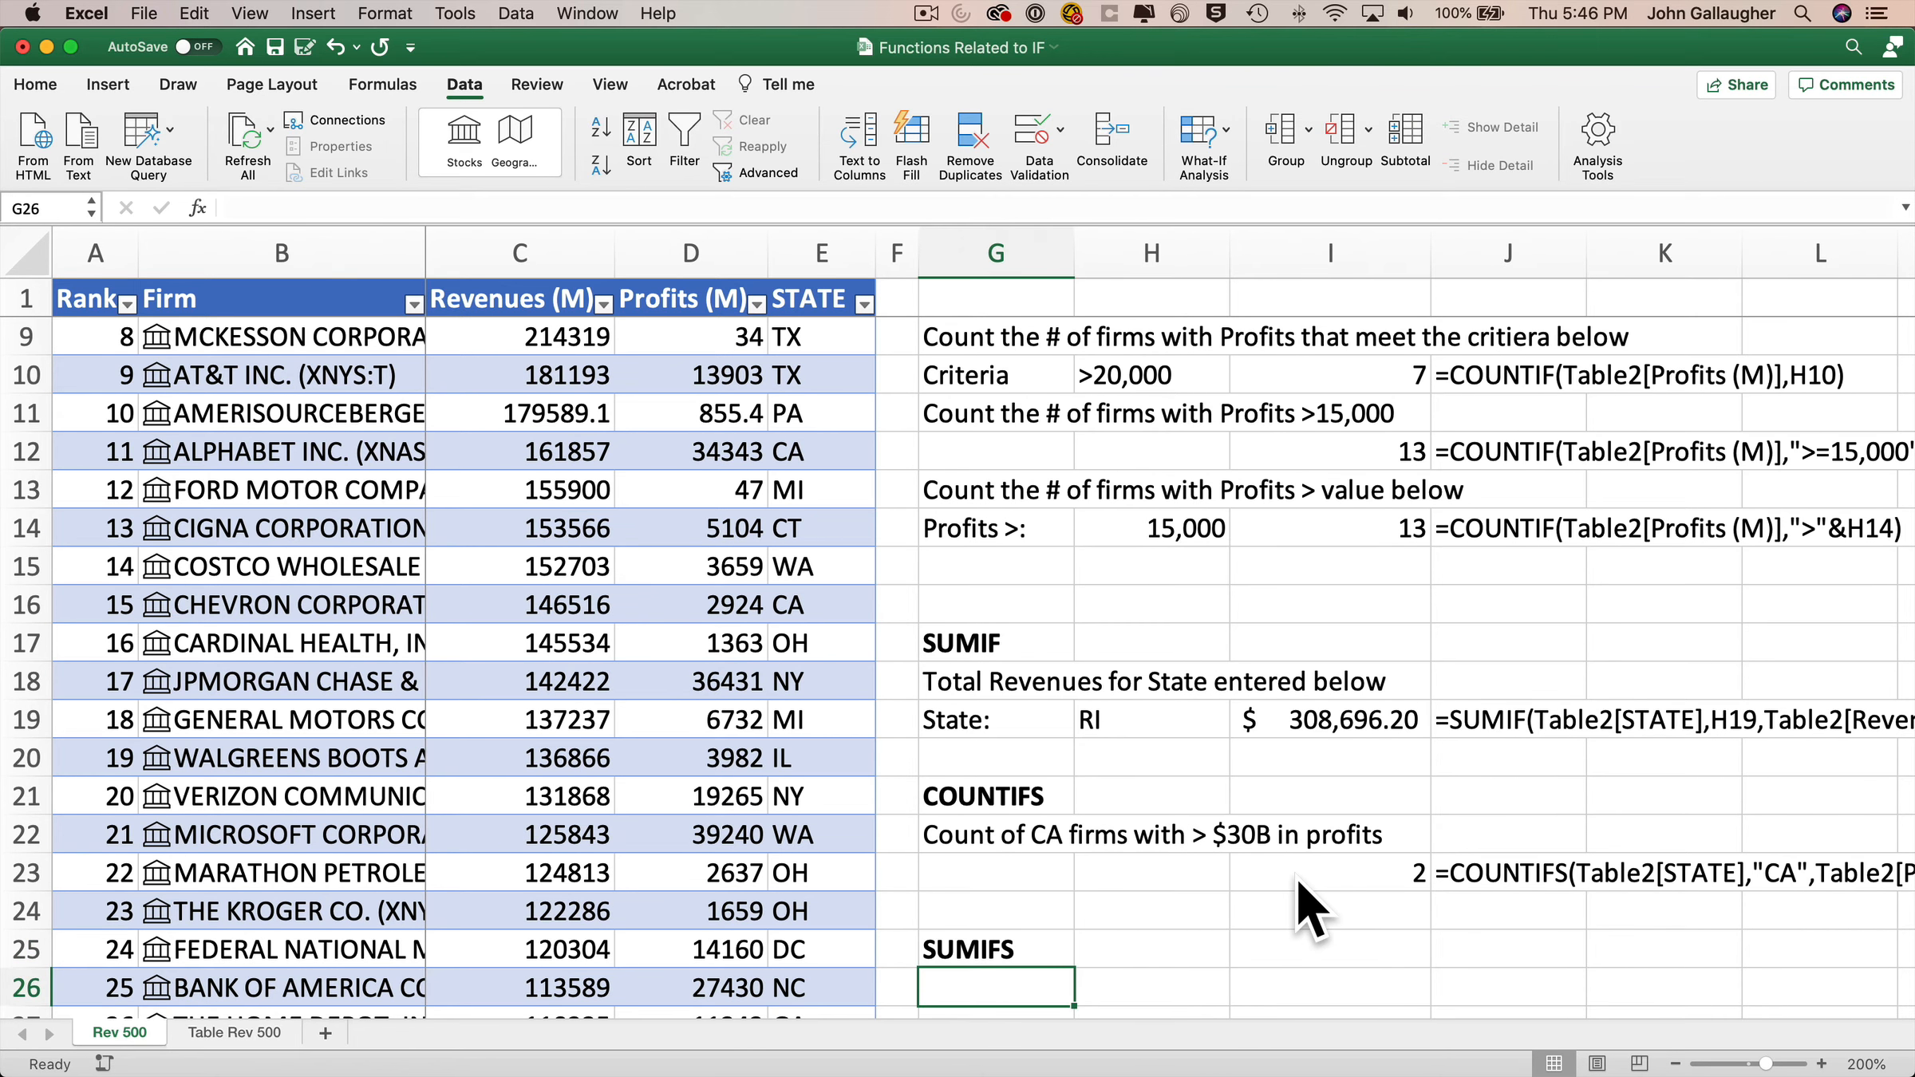
Step: Enter the description "Sum of Revenues for firms that meet the State and Profit criteria below" in G26
type("Sum of Revenues for firms that mee")
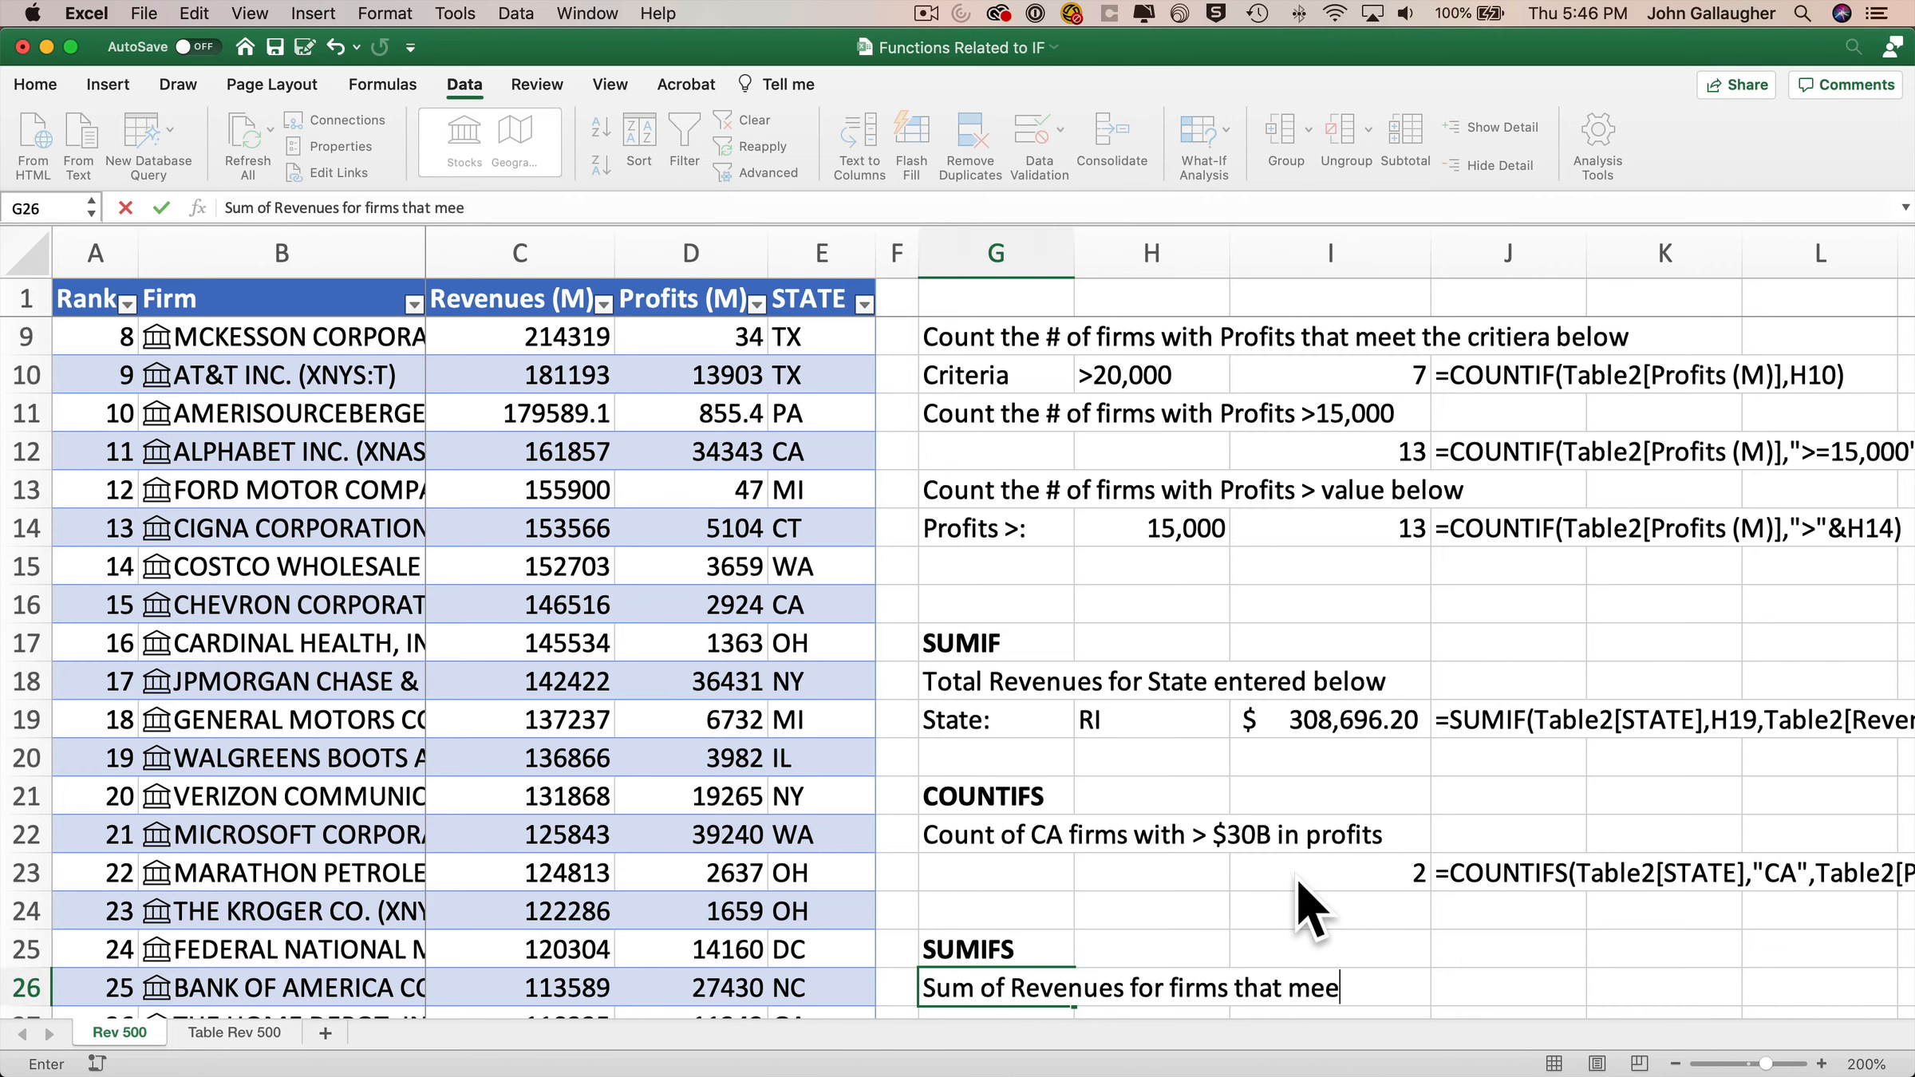
type("t the State and Profit criteria be")
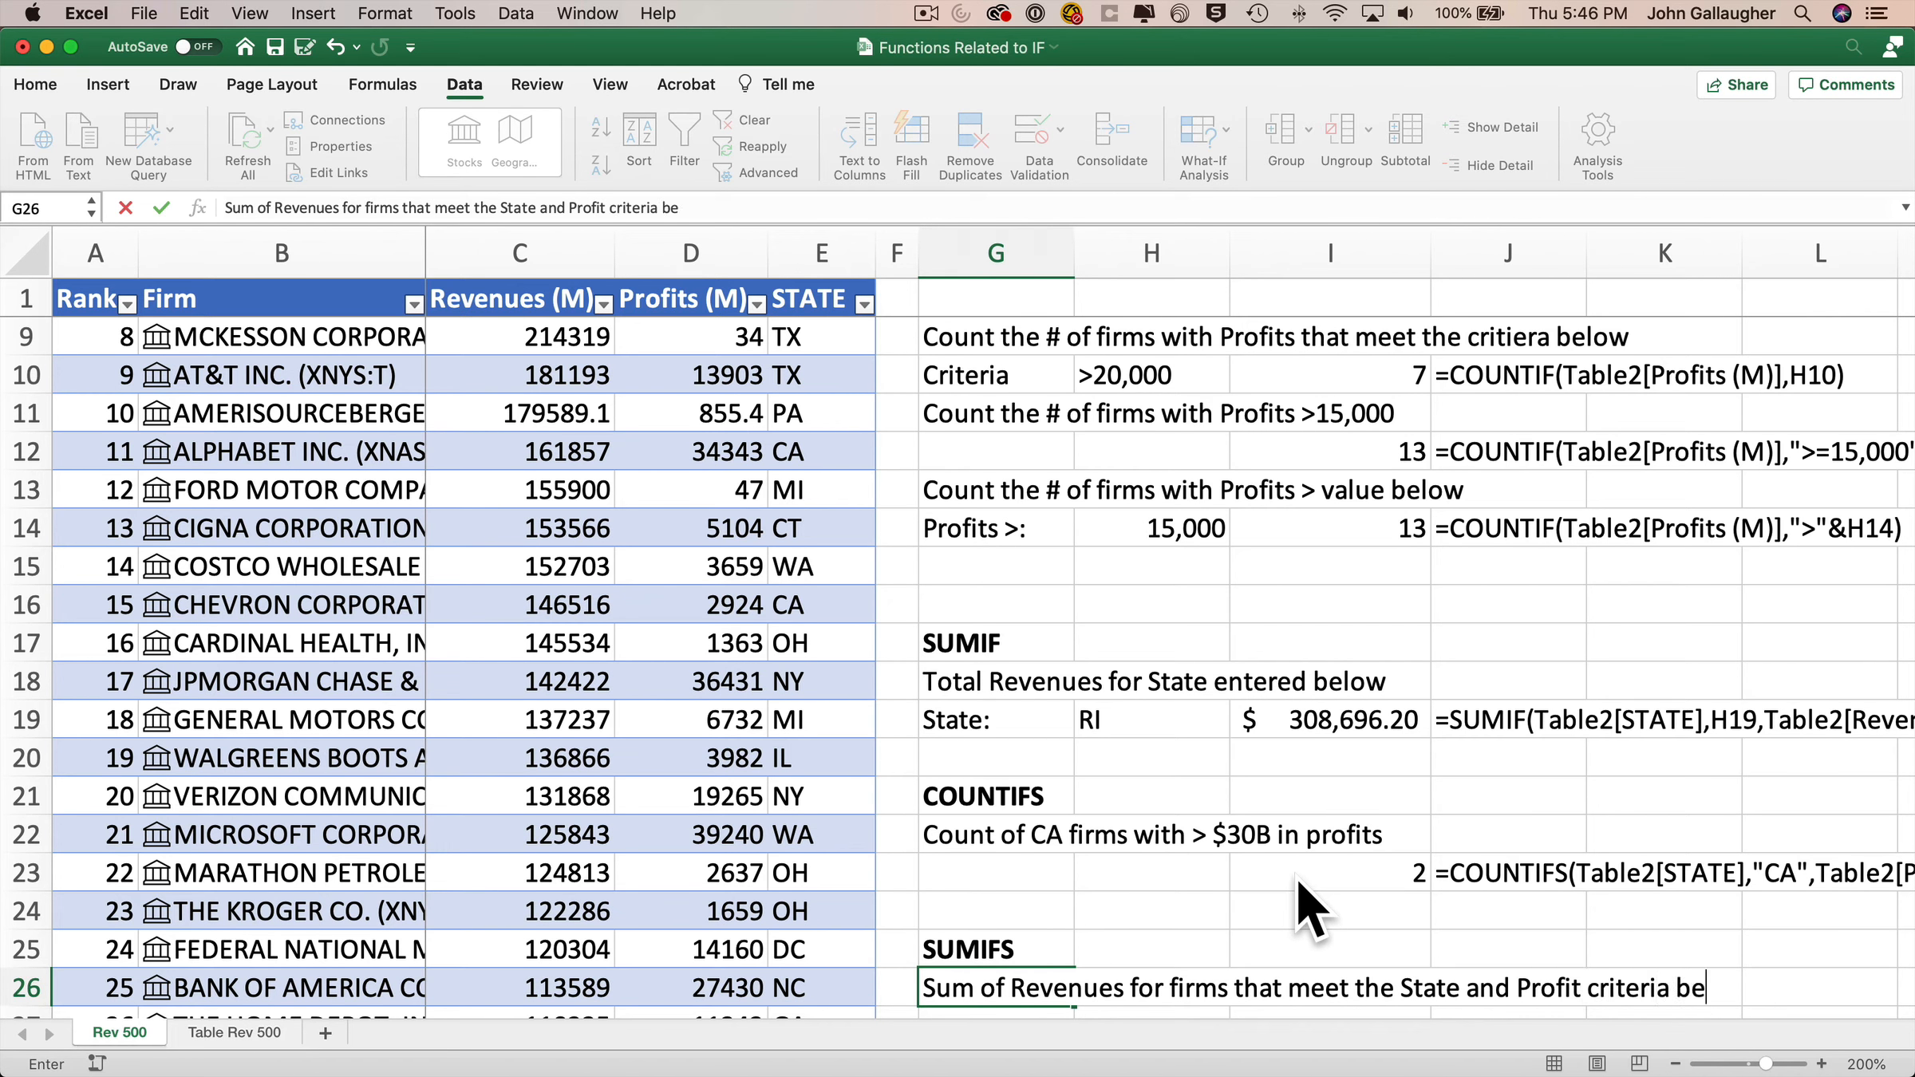
type("low")
key("Return")
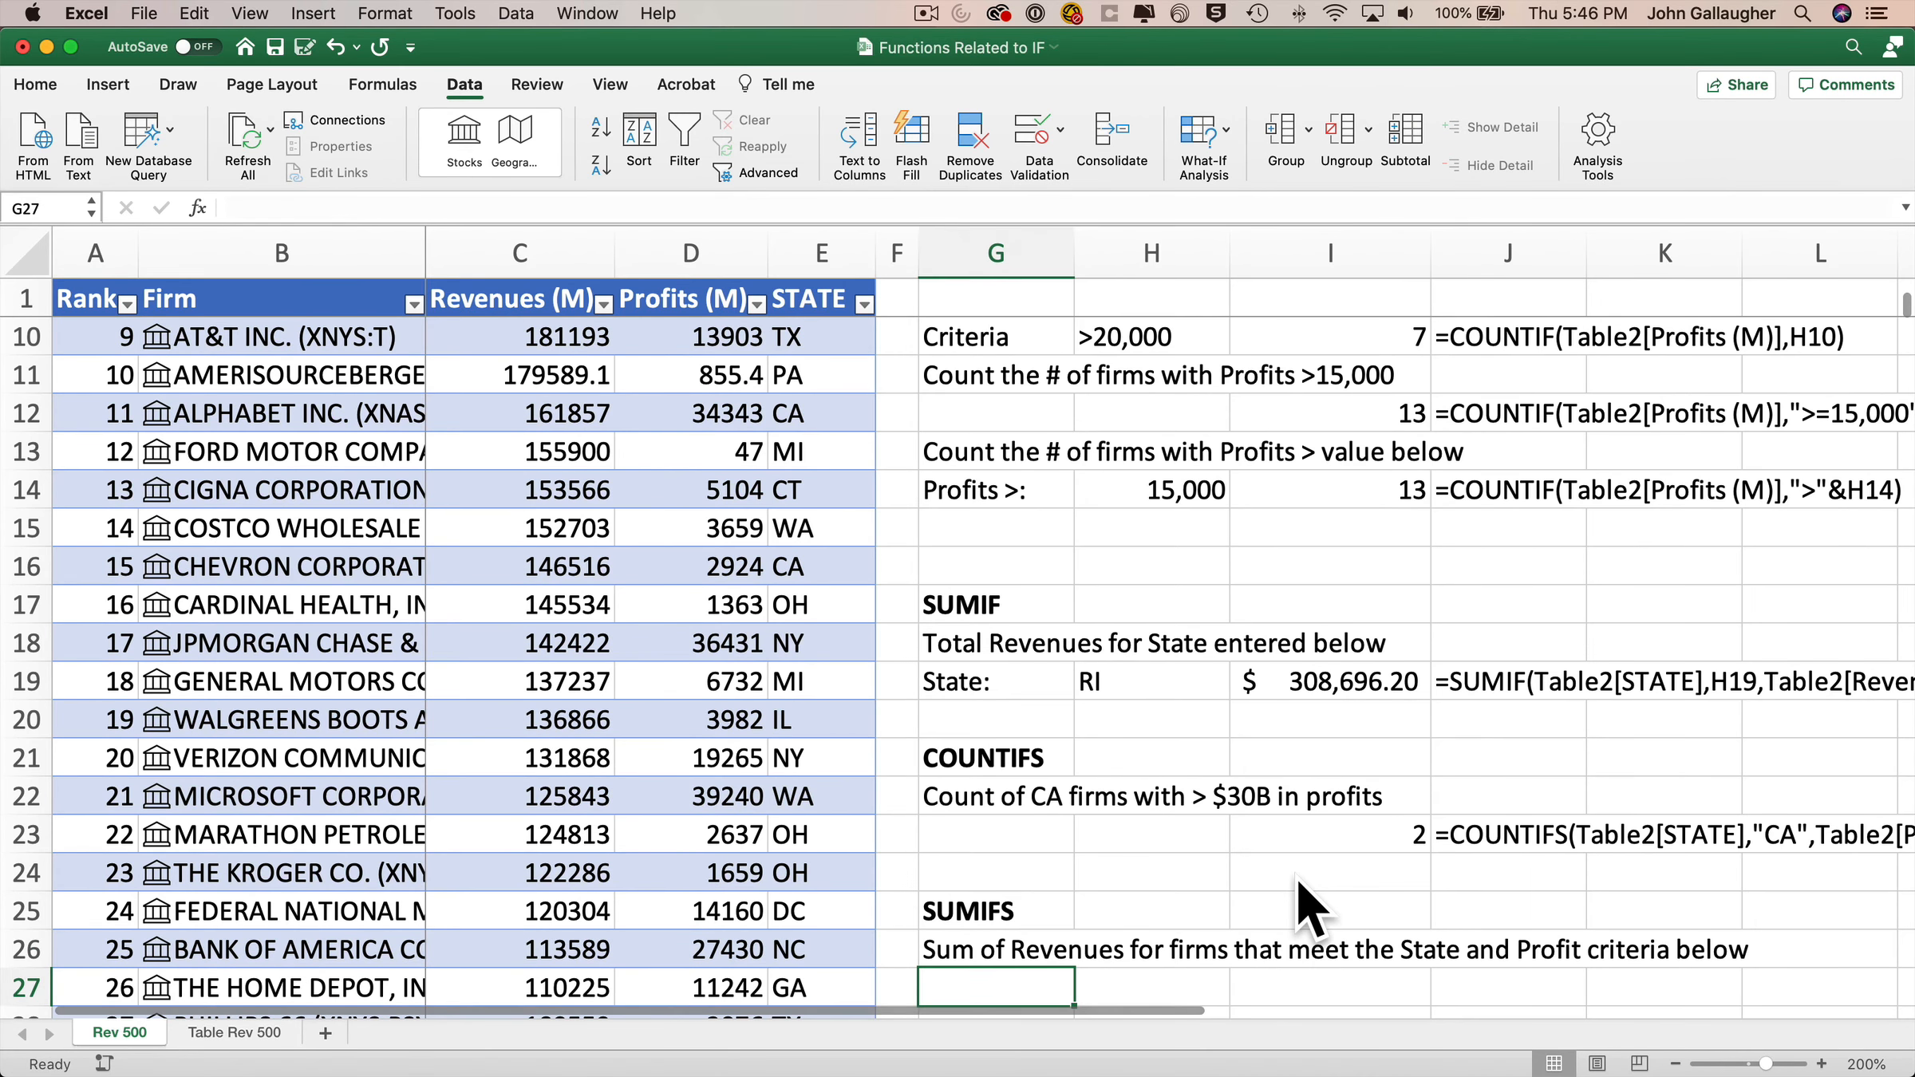
Step: Label G27 State and H27 Profit, and enter the criteria MA in G28 and <0 in H28
type("State")
key("Tab")
type("Pr")
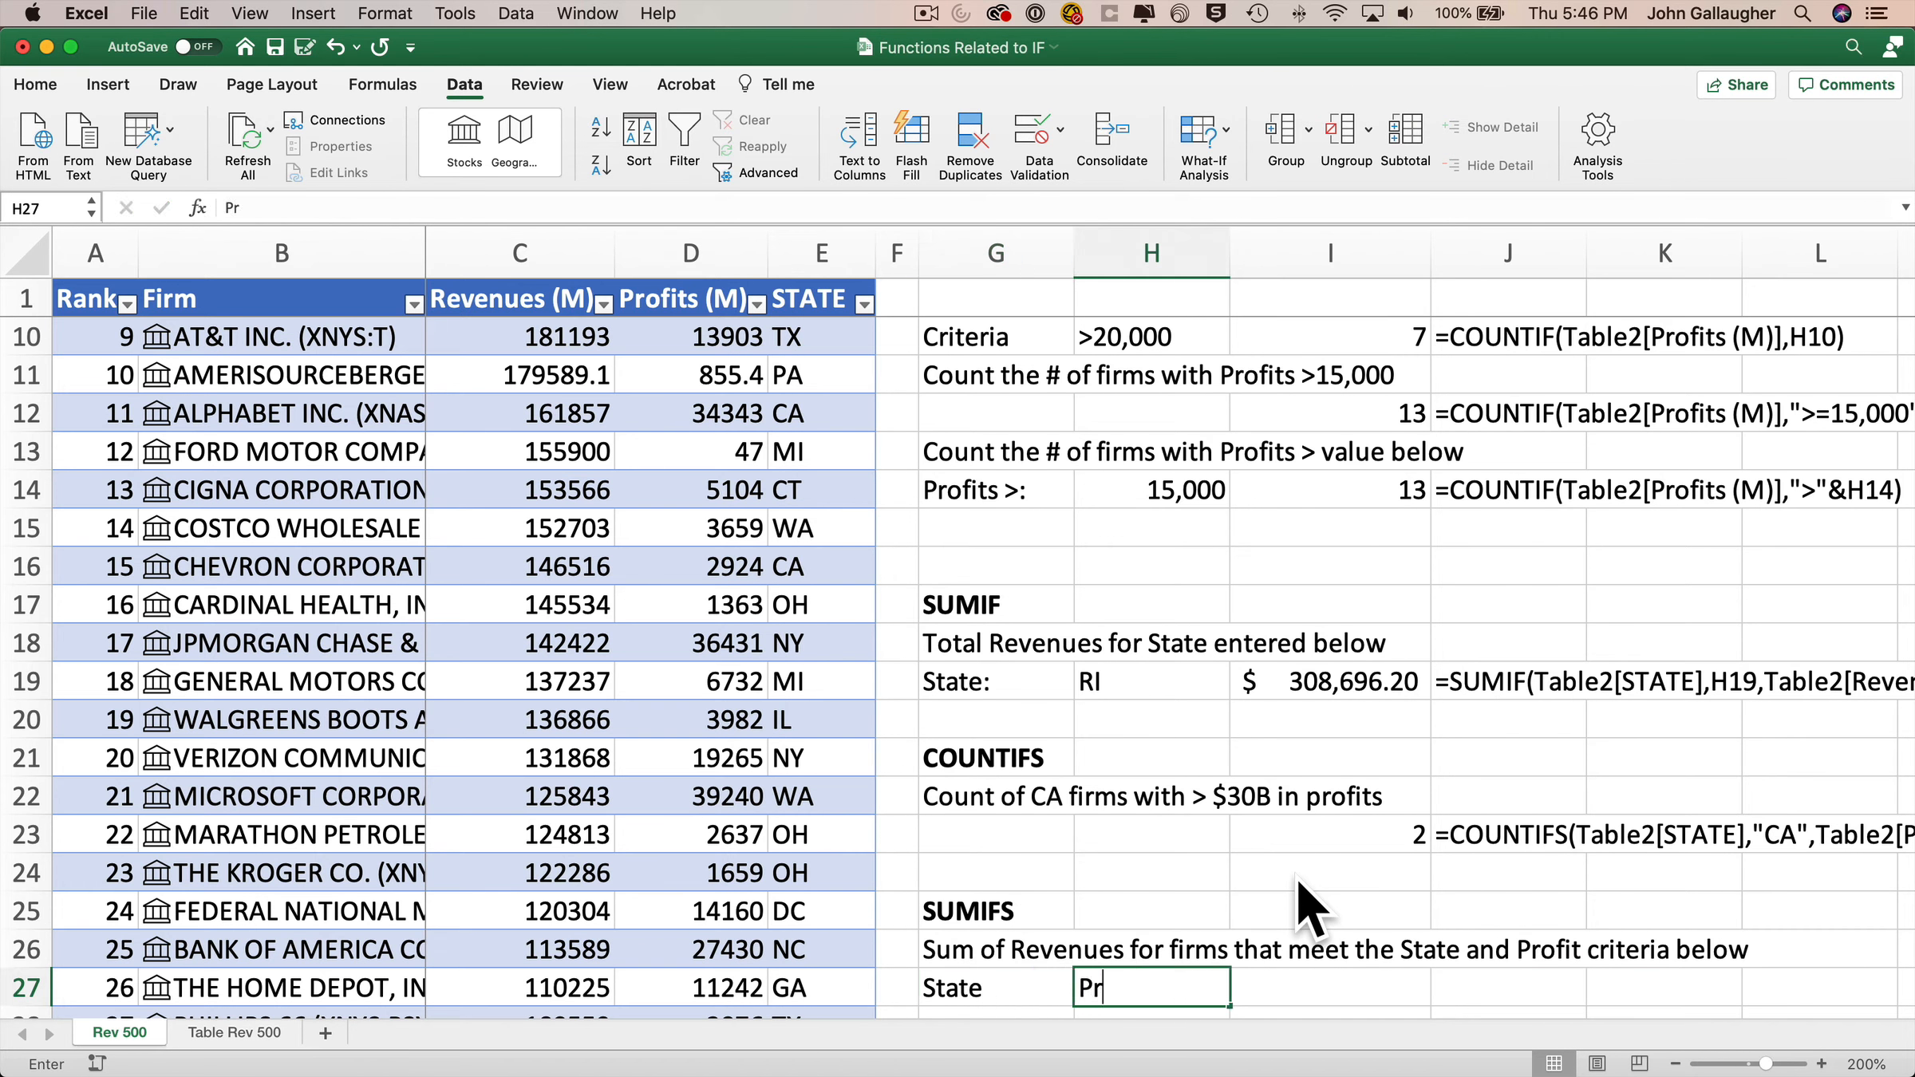
type("ofit")
key("Return")
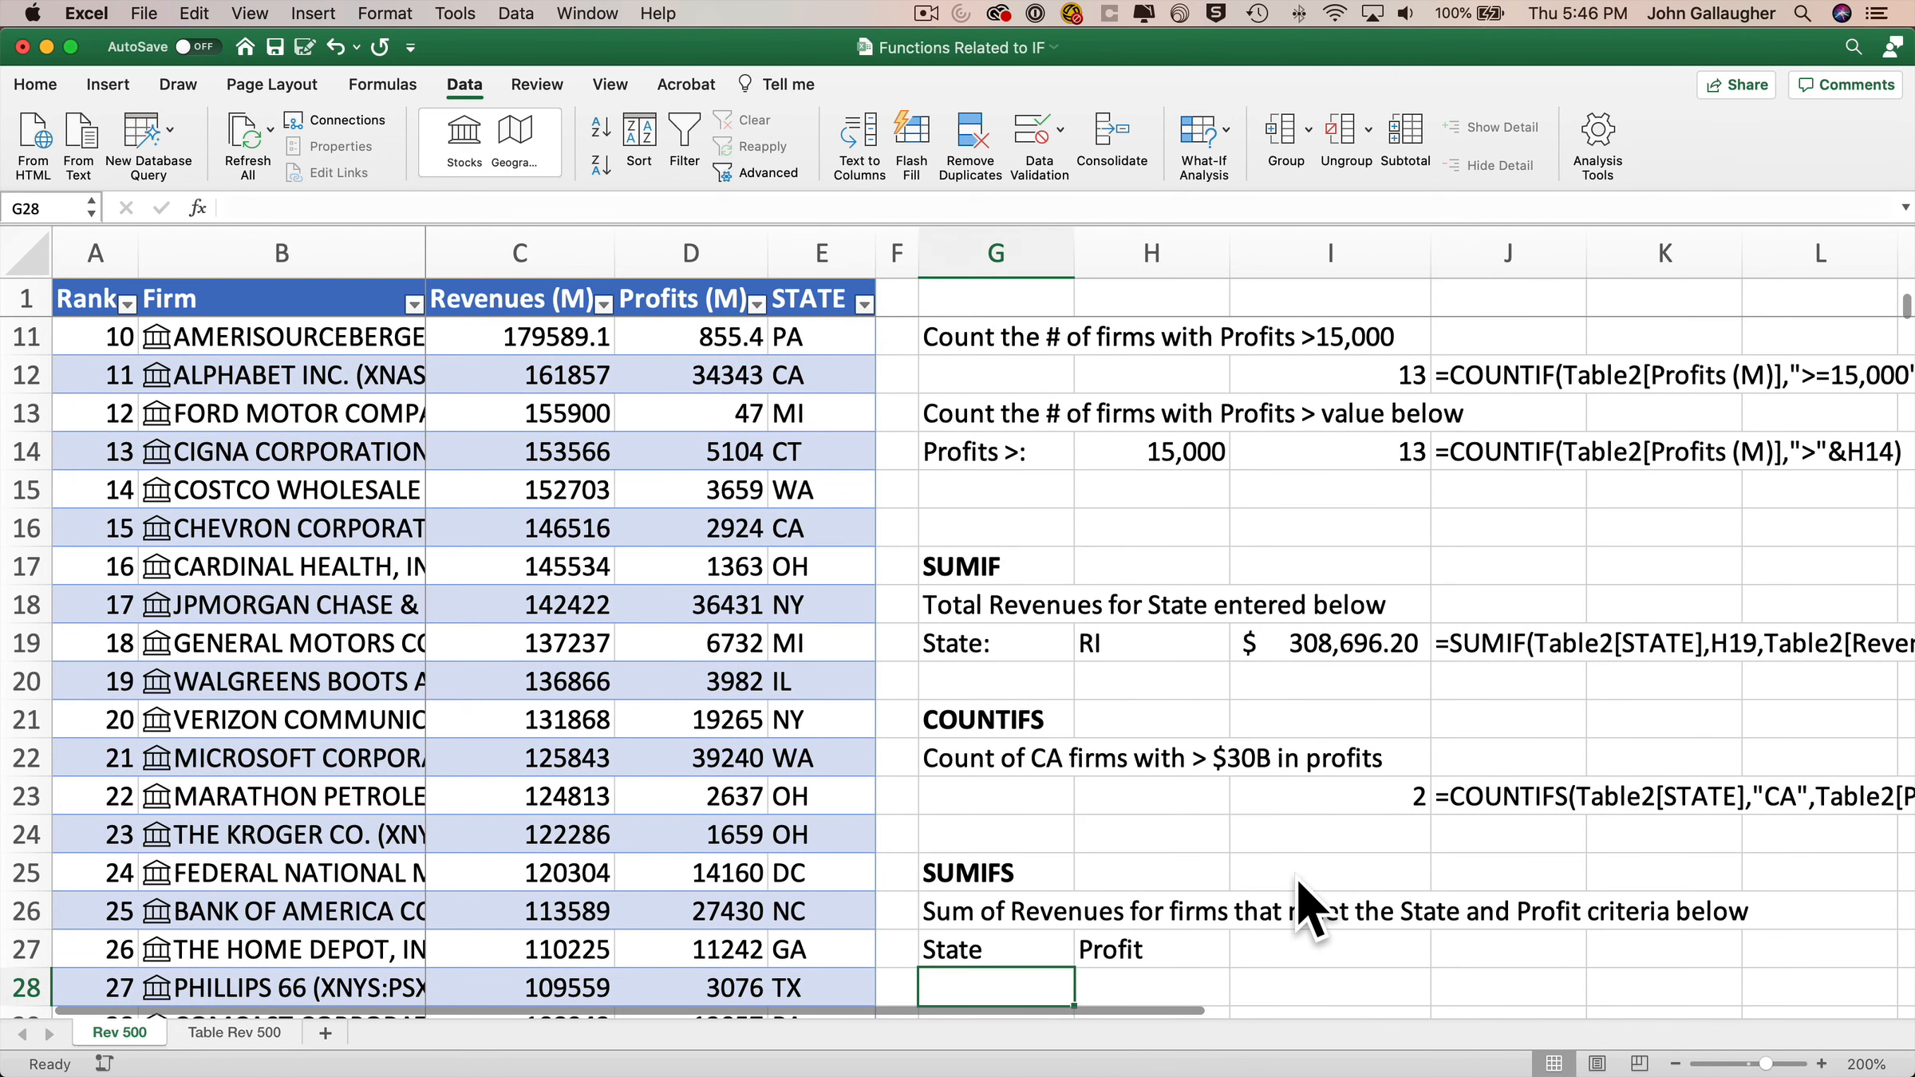
type("MA")
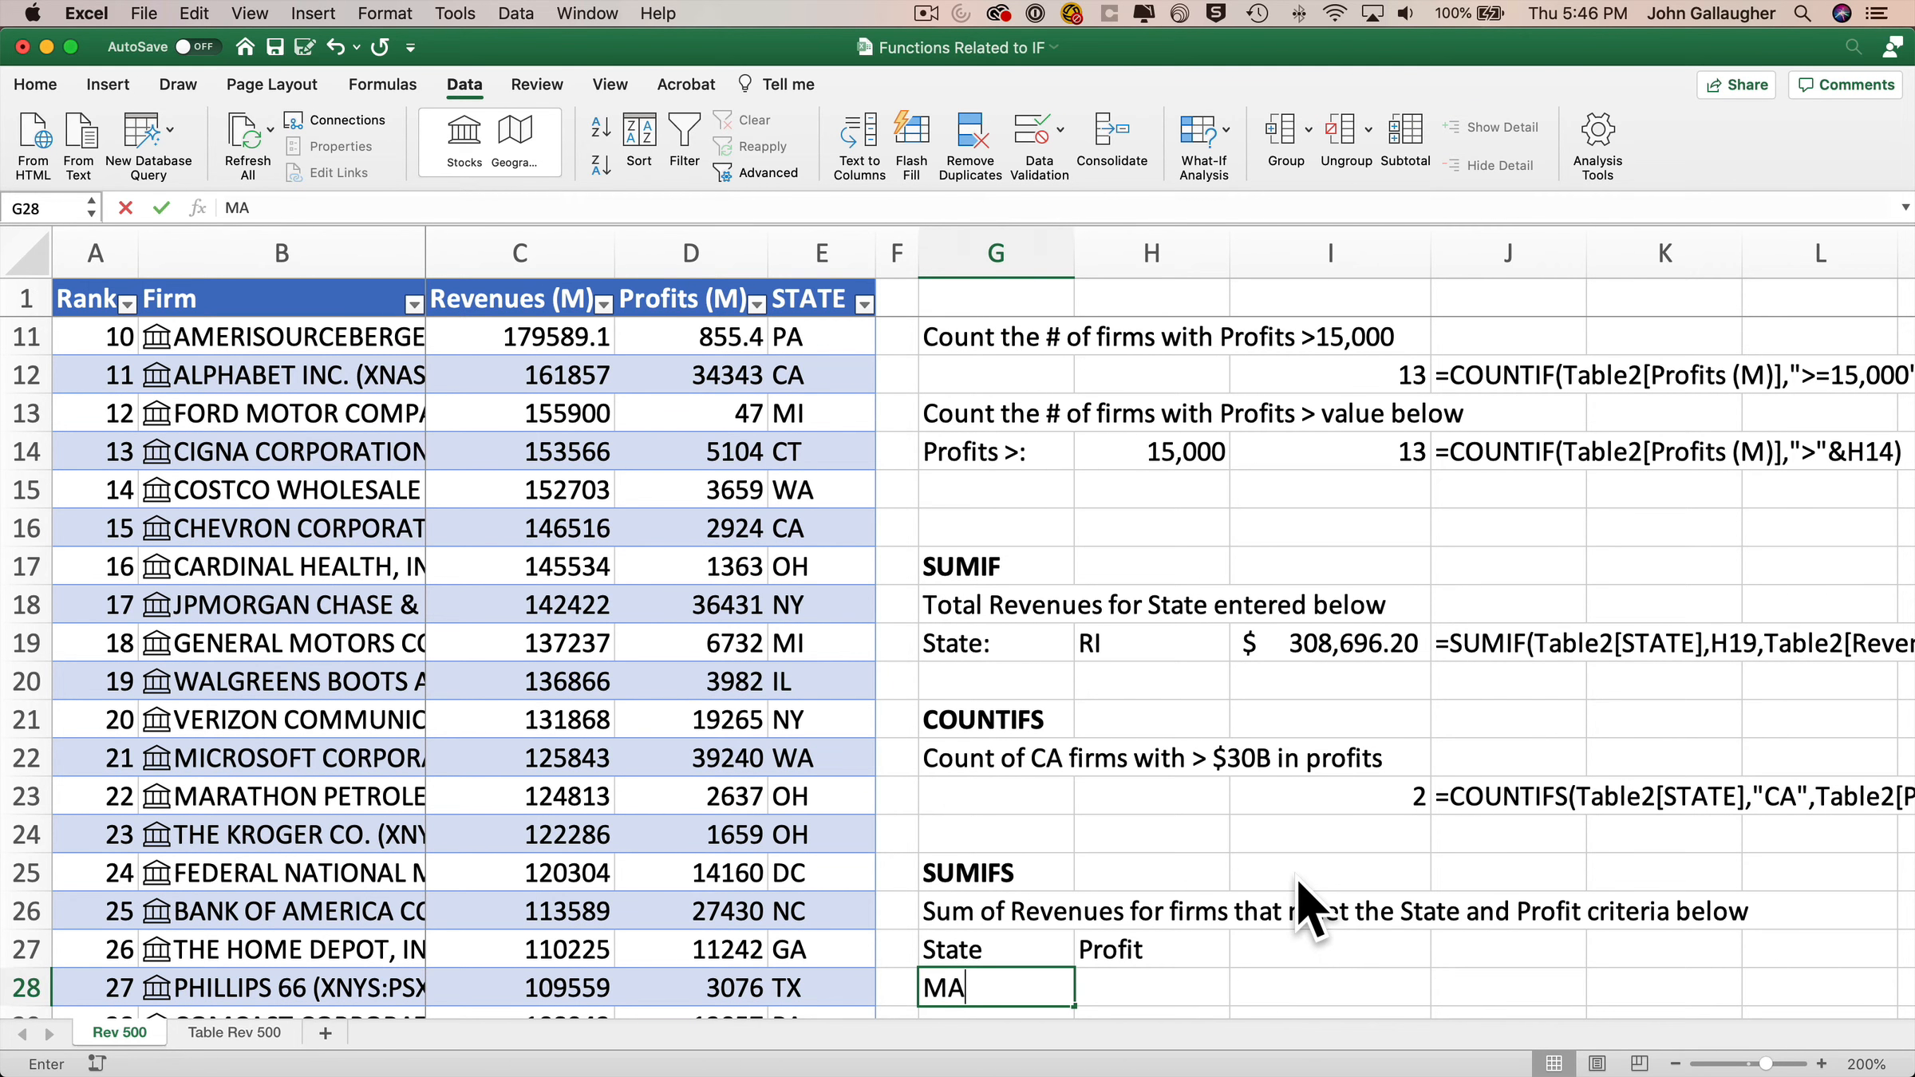
key("Tab")
type("<0")
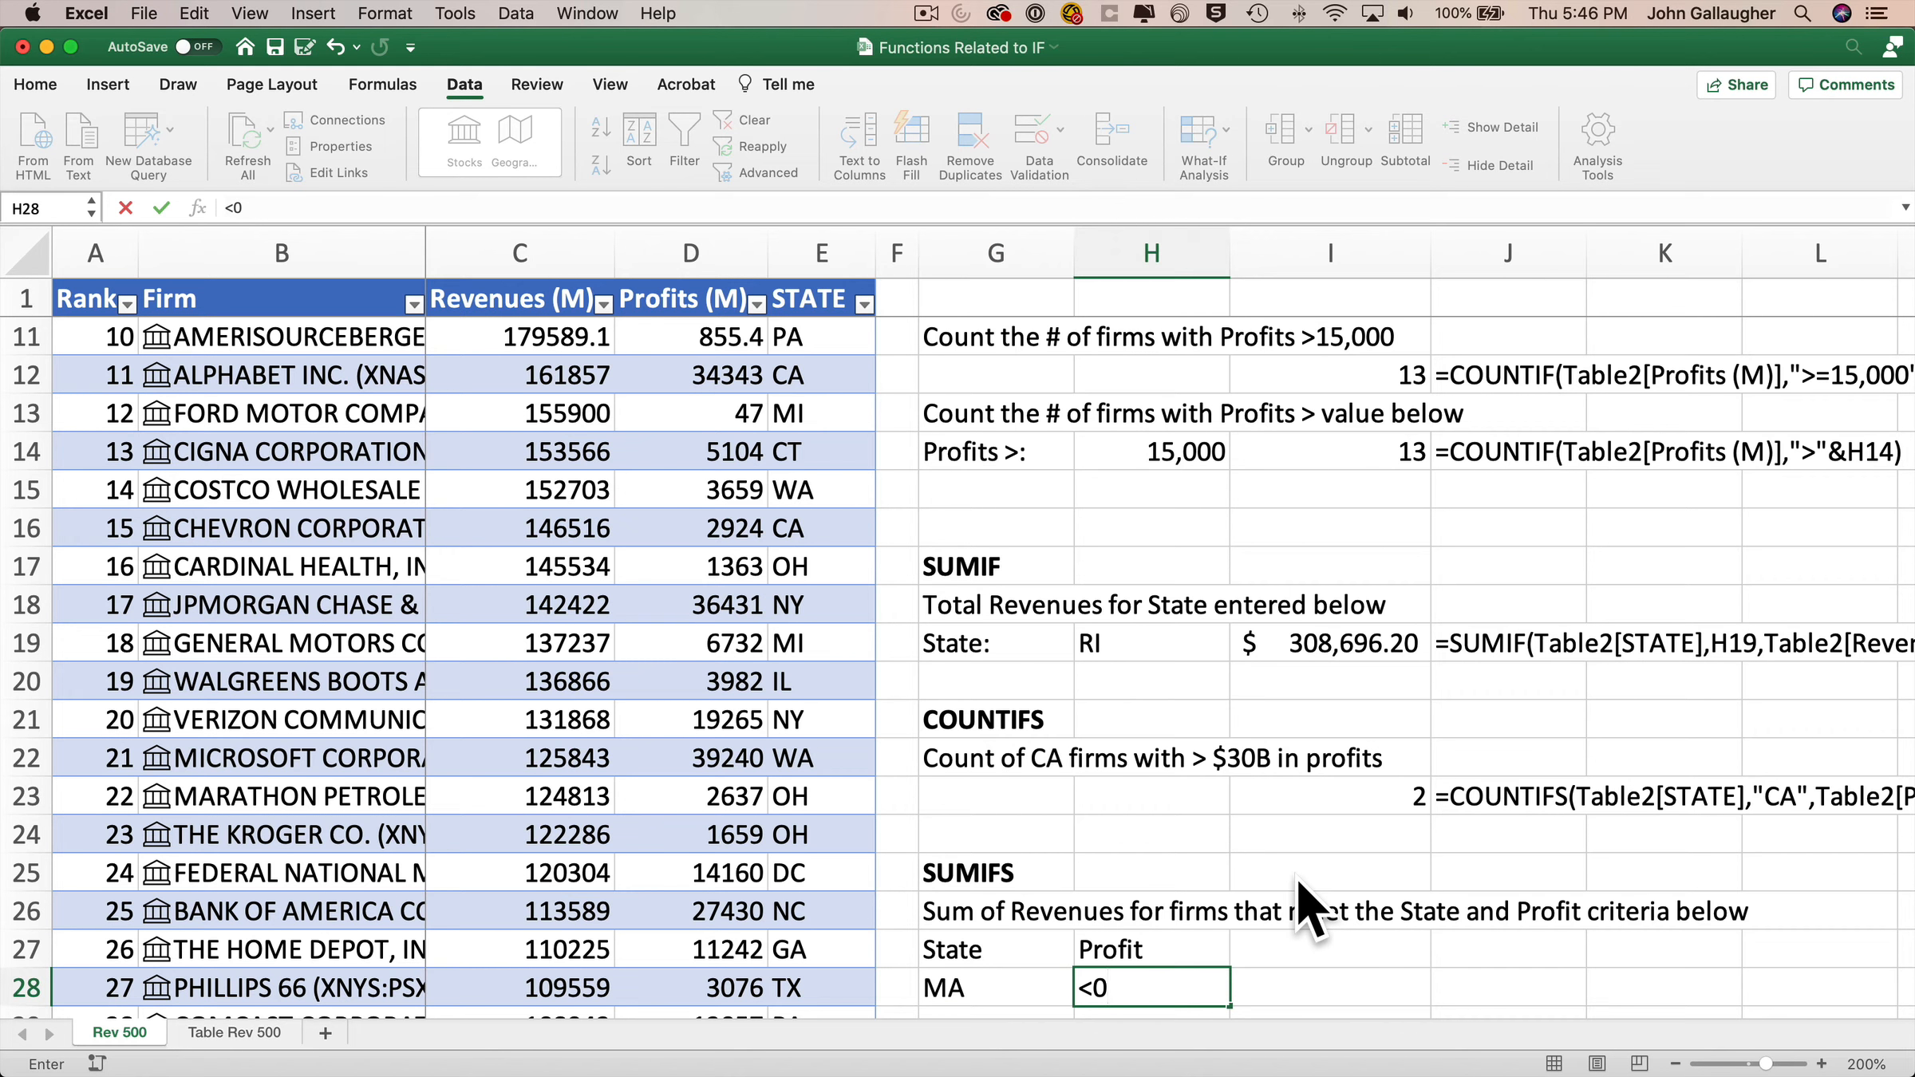
key("Tab")
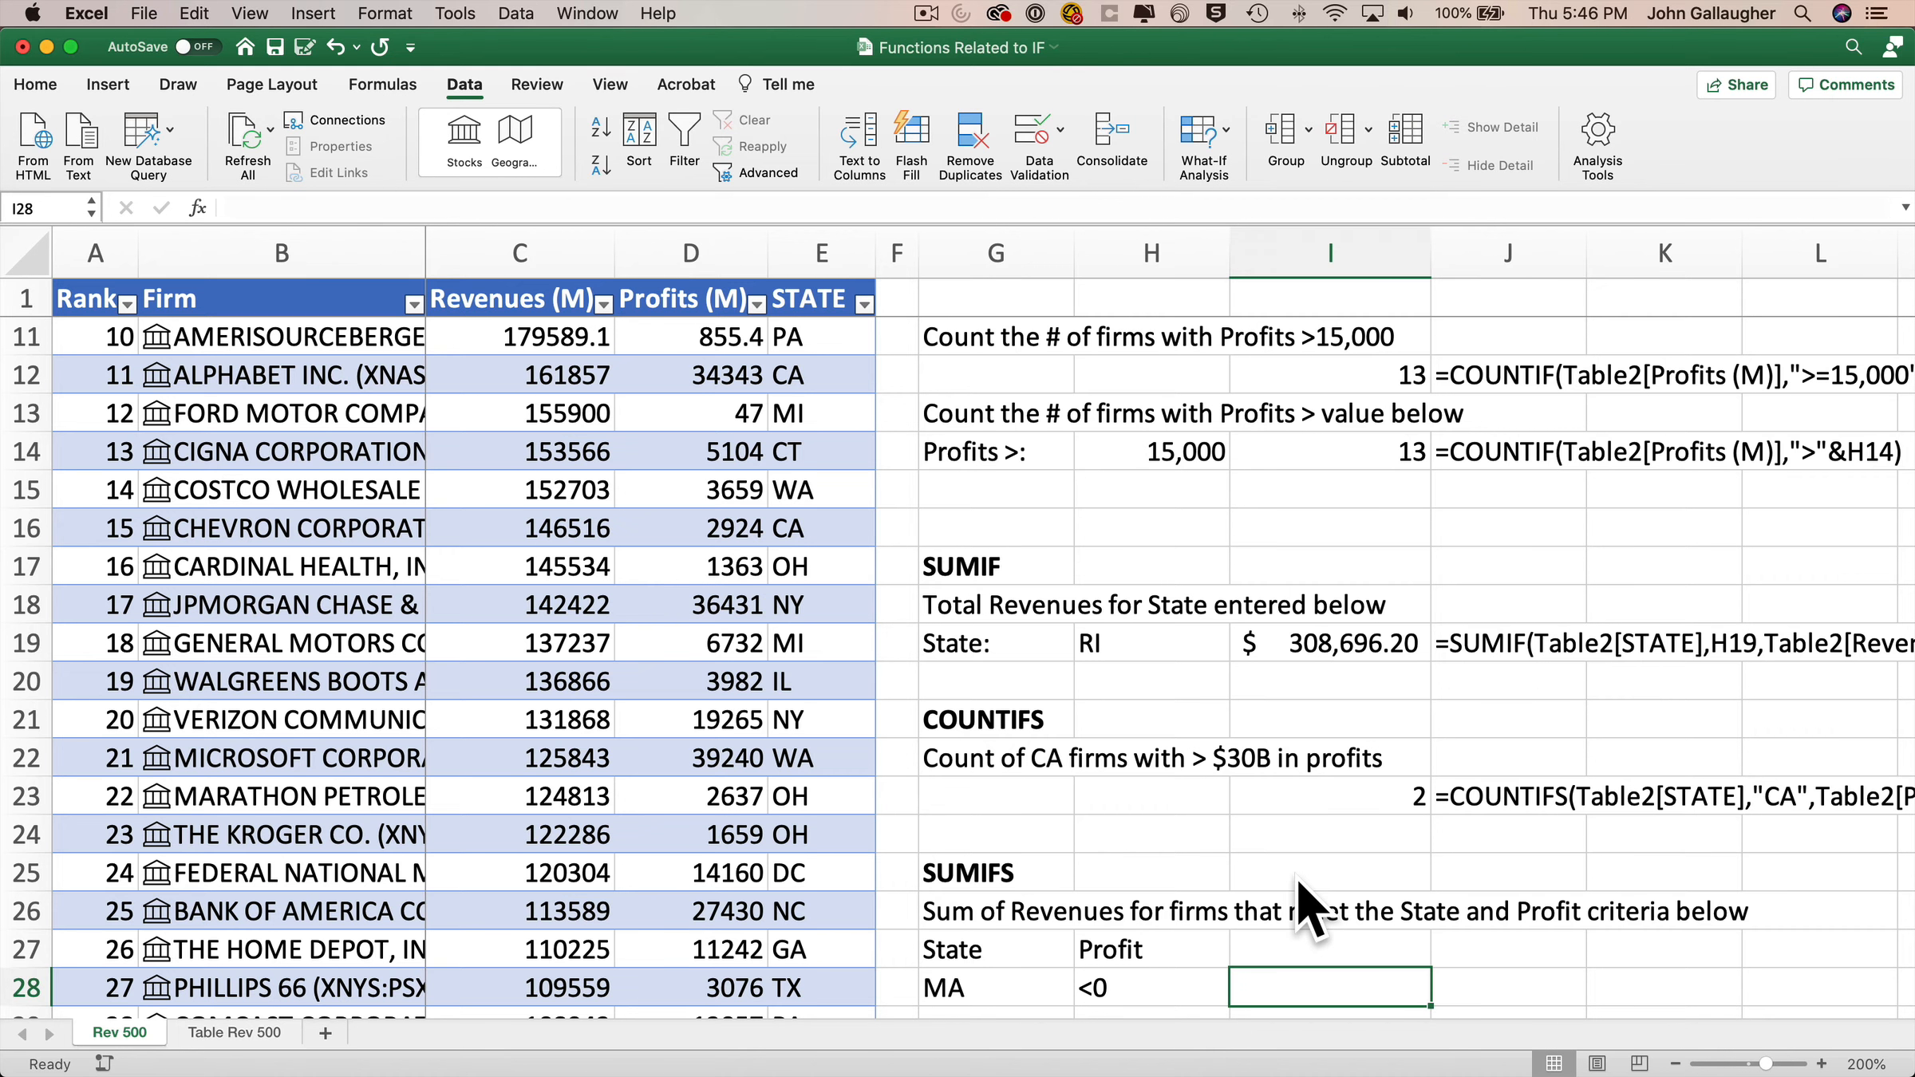
Step: Start a SUMIFS formula in I28 with the table's Revenues (M) column as the sum range, using the Formula Builder
type("=SUMIFS")
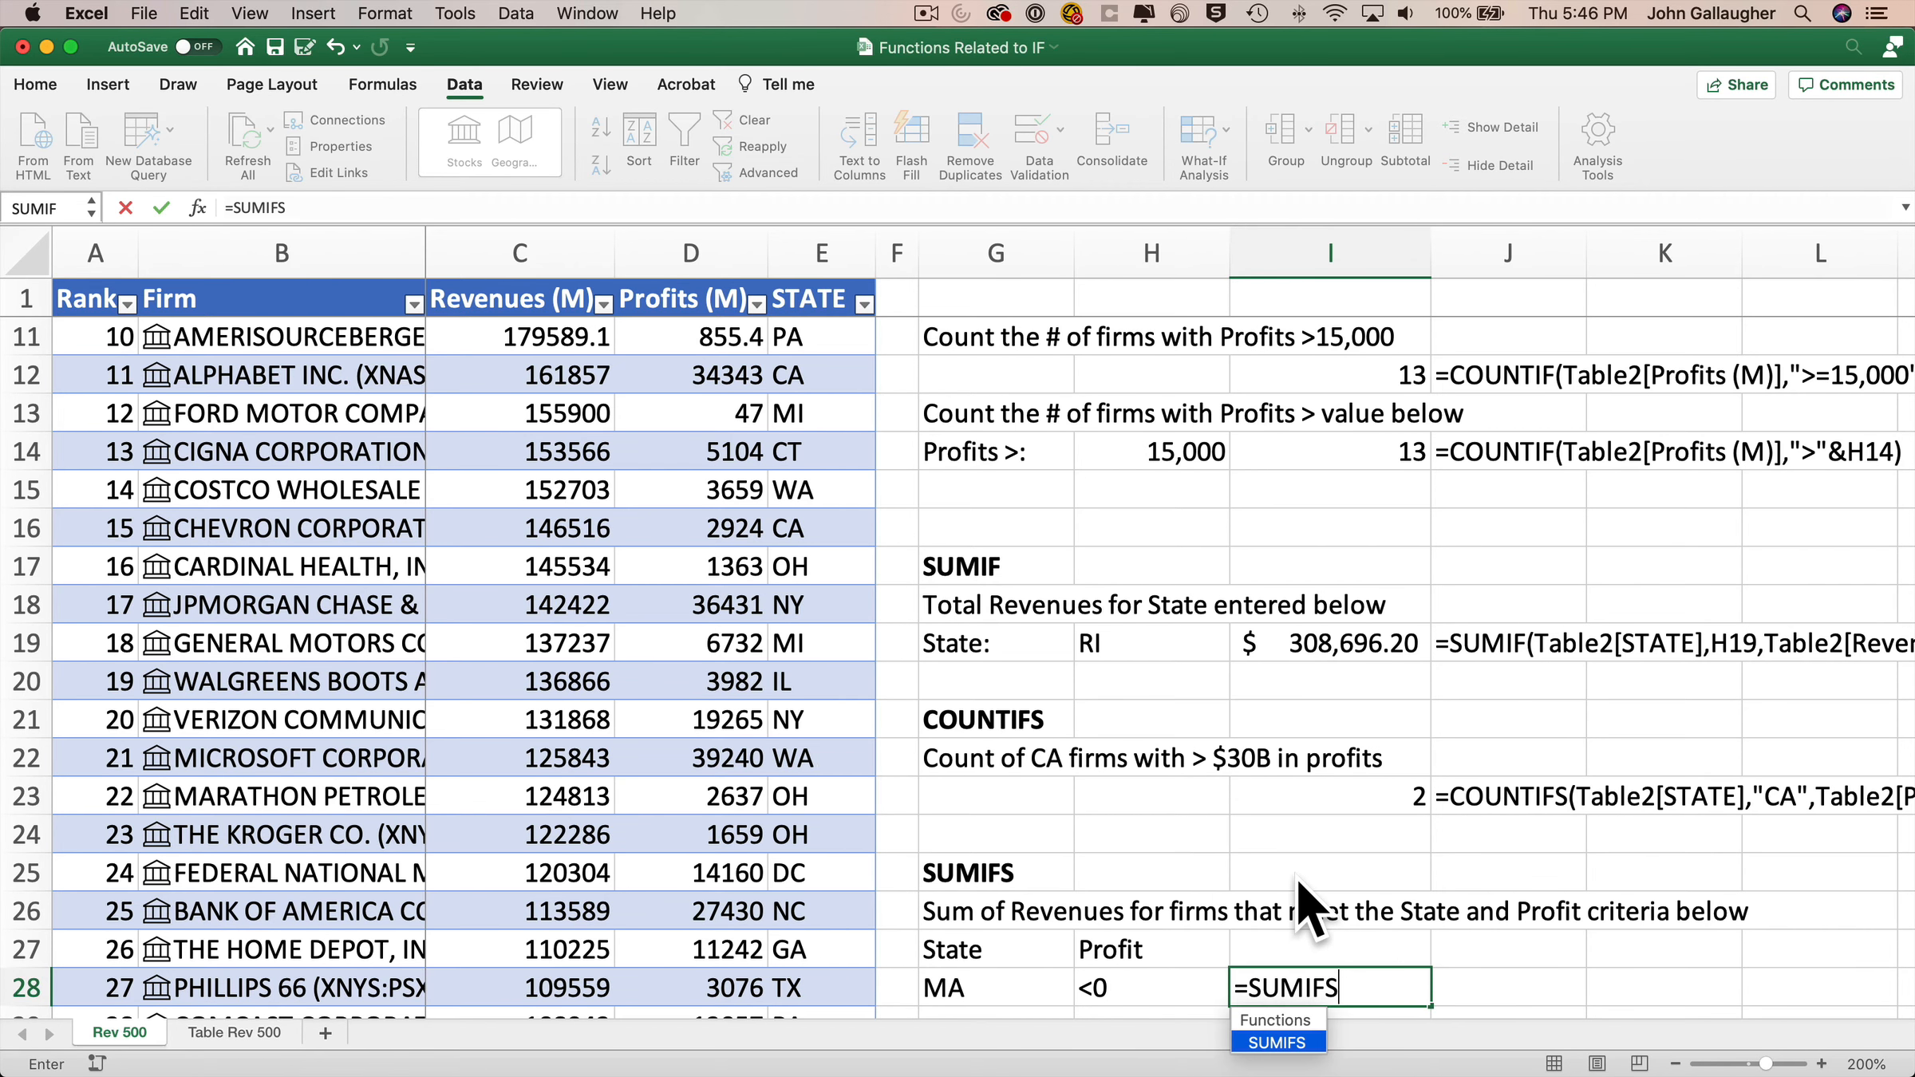
type("(")
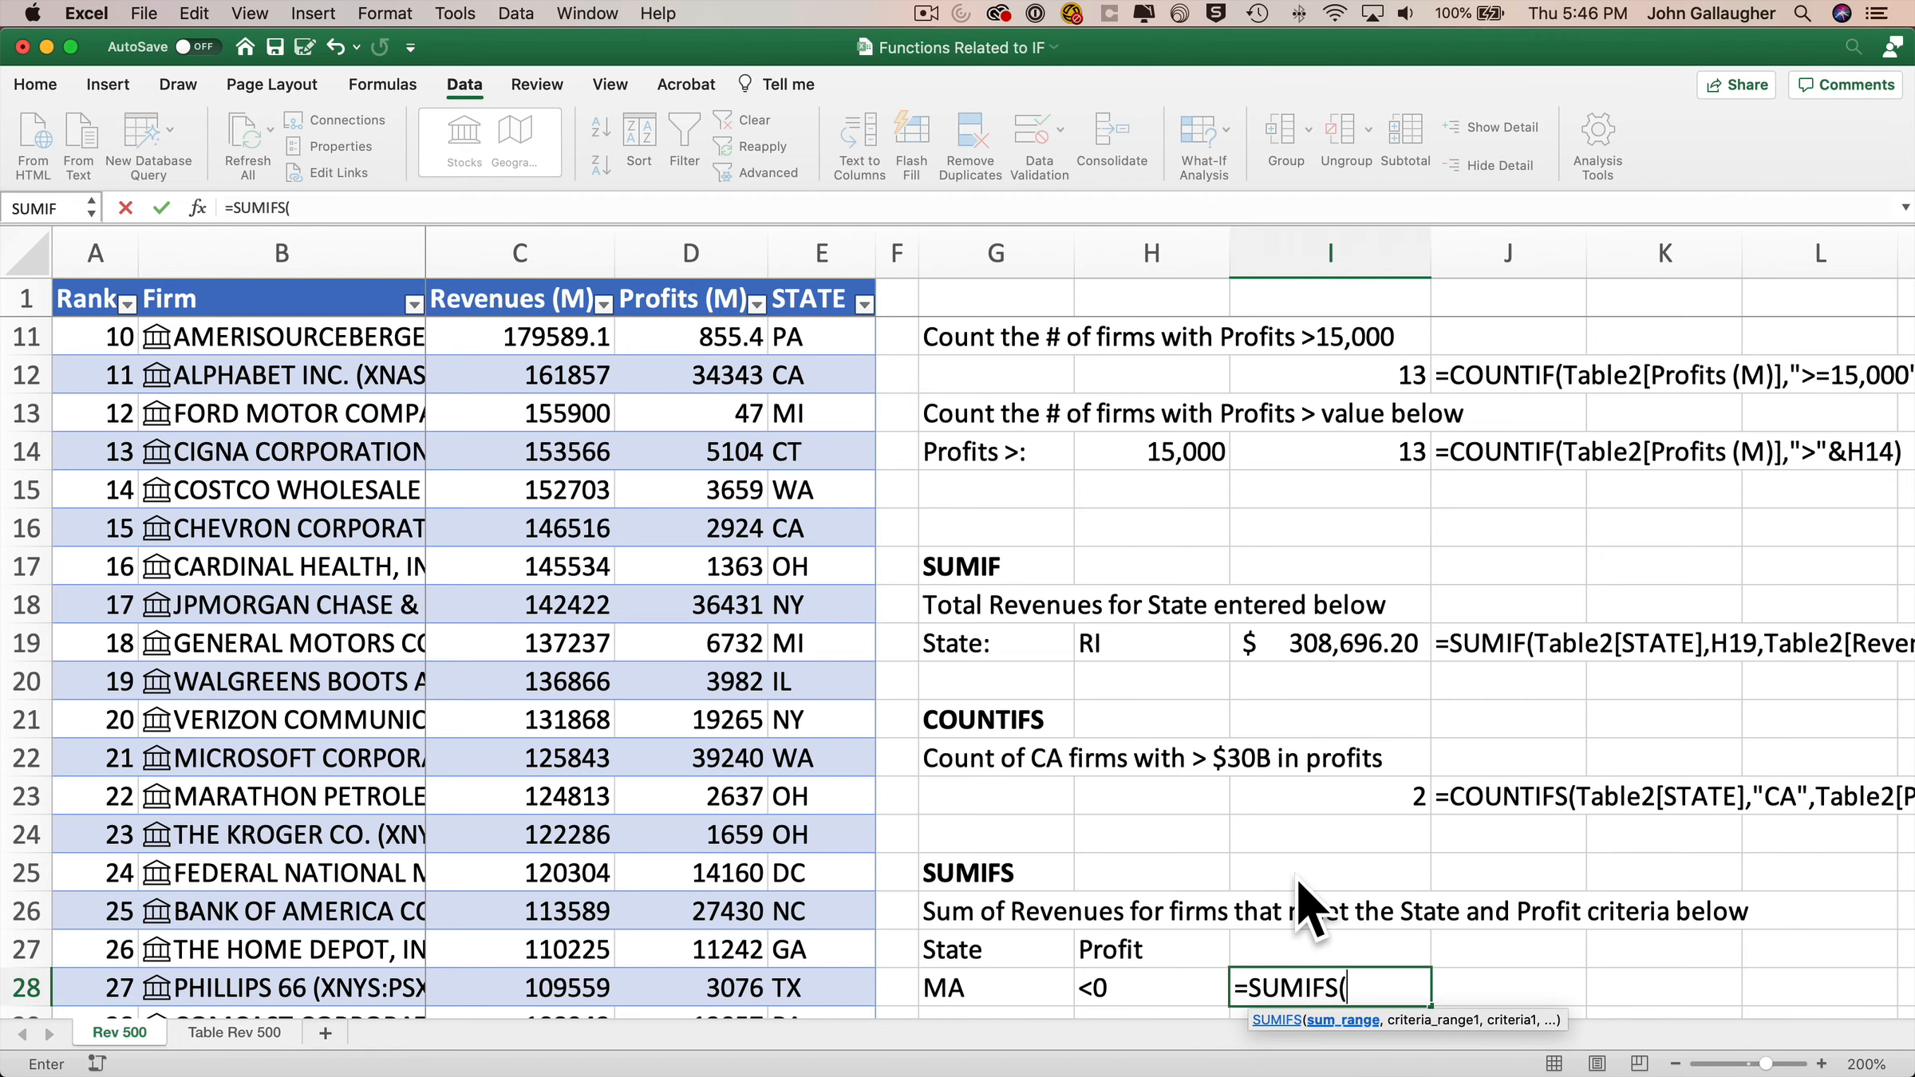
left_click(200, 209)
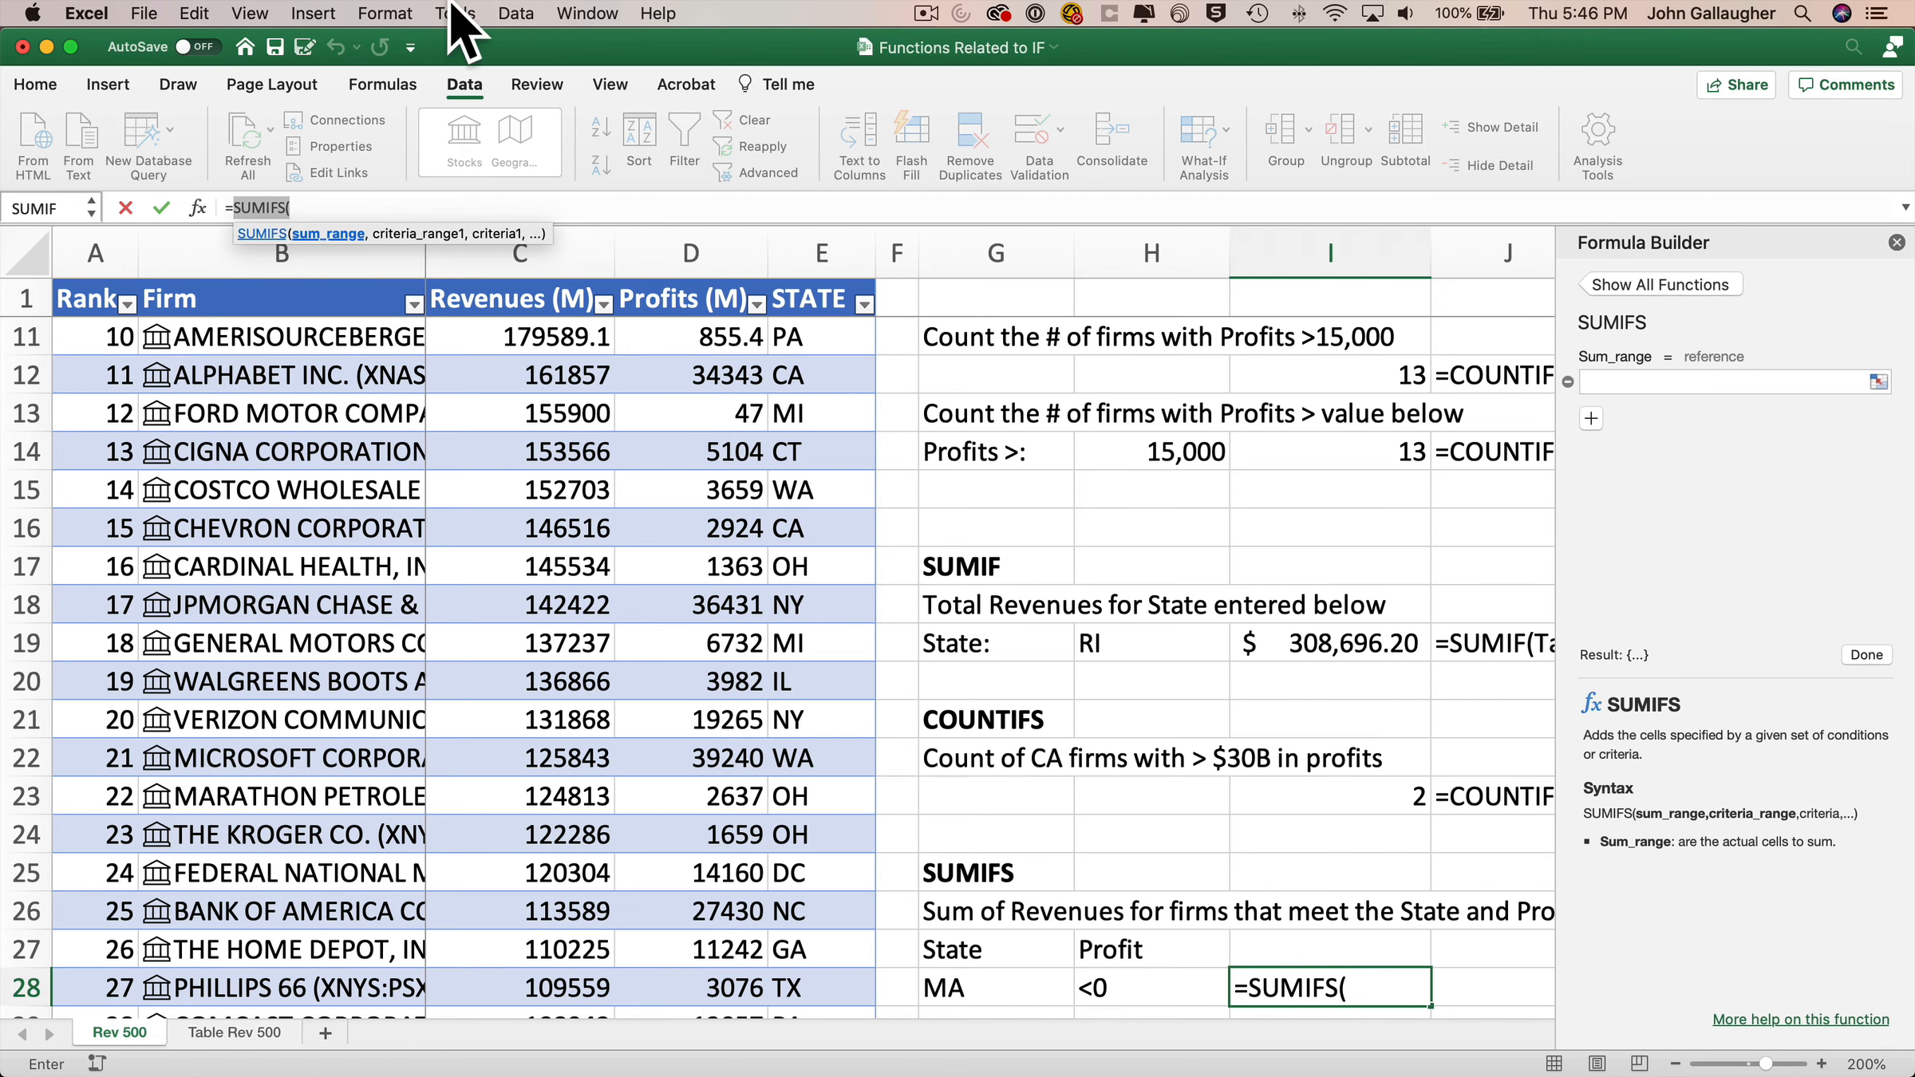
left_click(1666, 379)
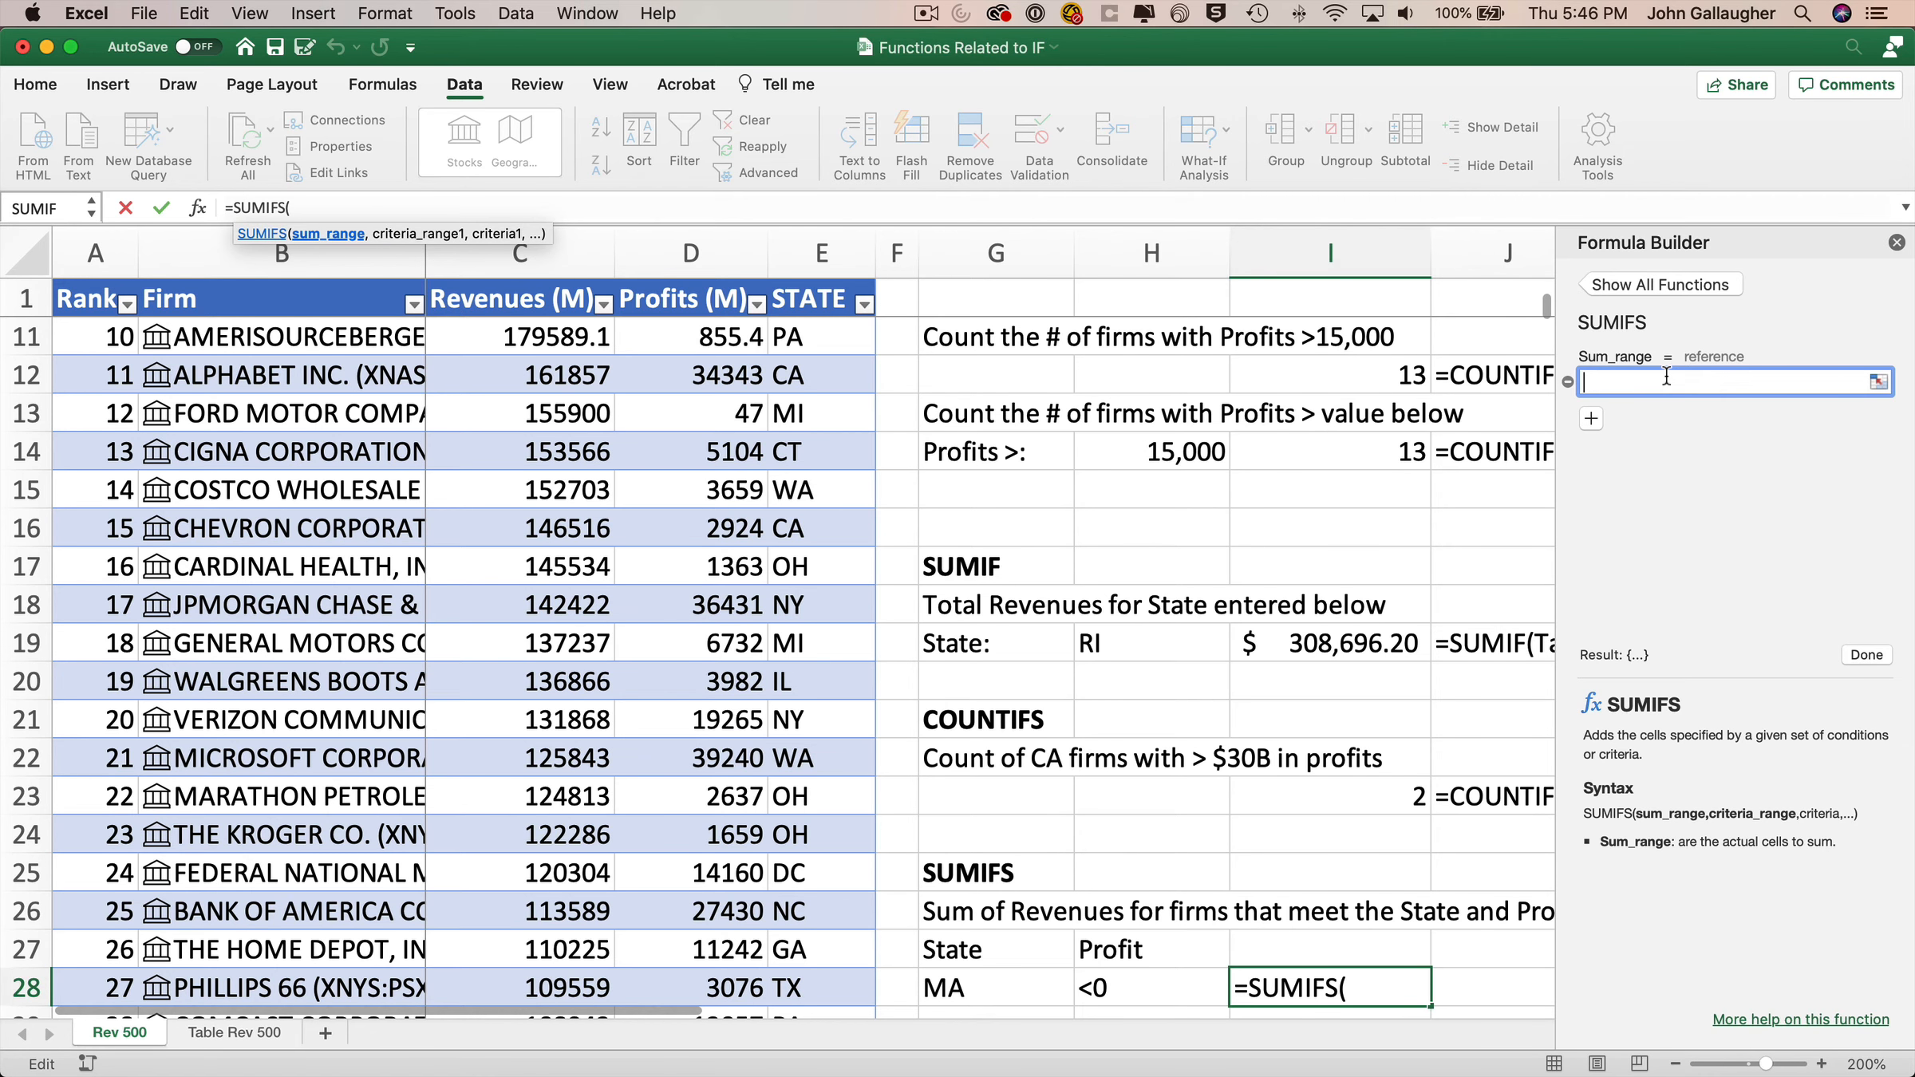
left_click(523, 284)
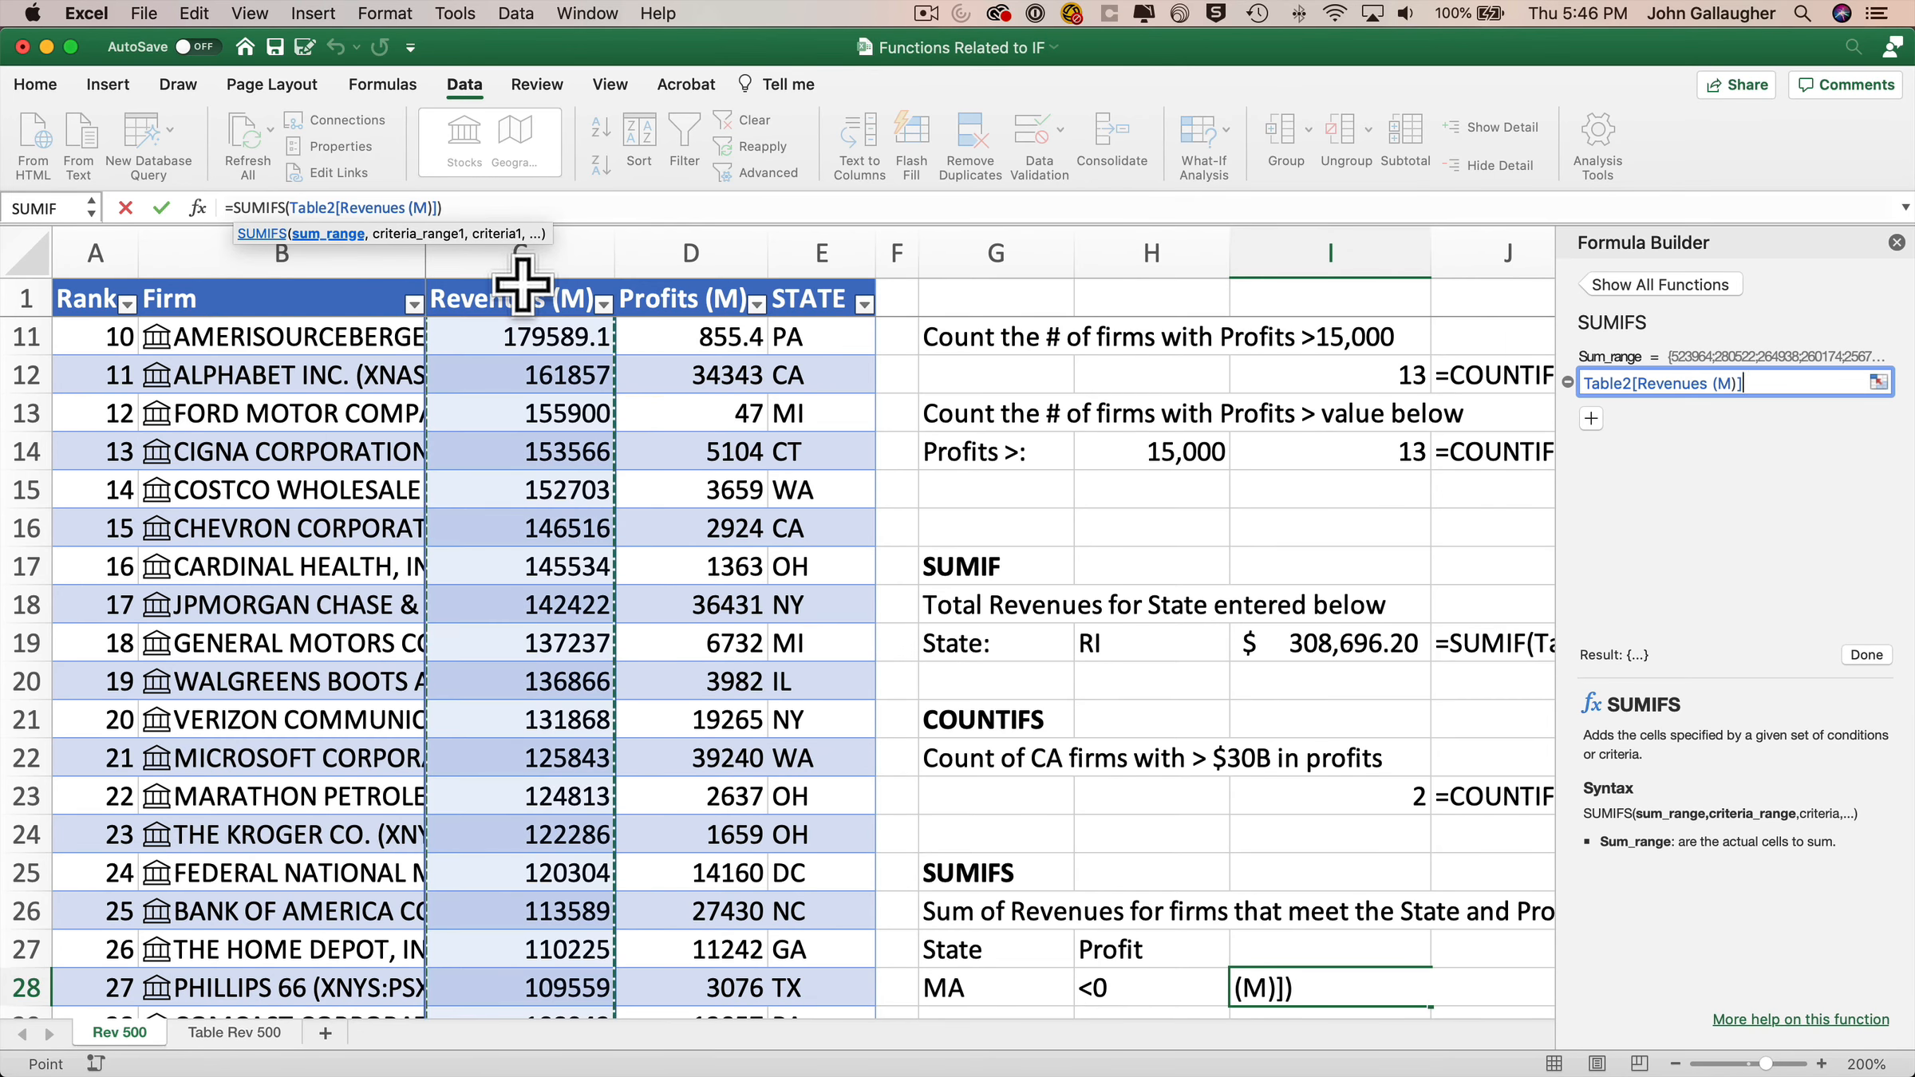
Step: Add the first SUMIFS condition, with the STATE column as criteria range and G28 as its criterion
left_click(1590, 418)
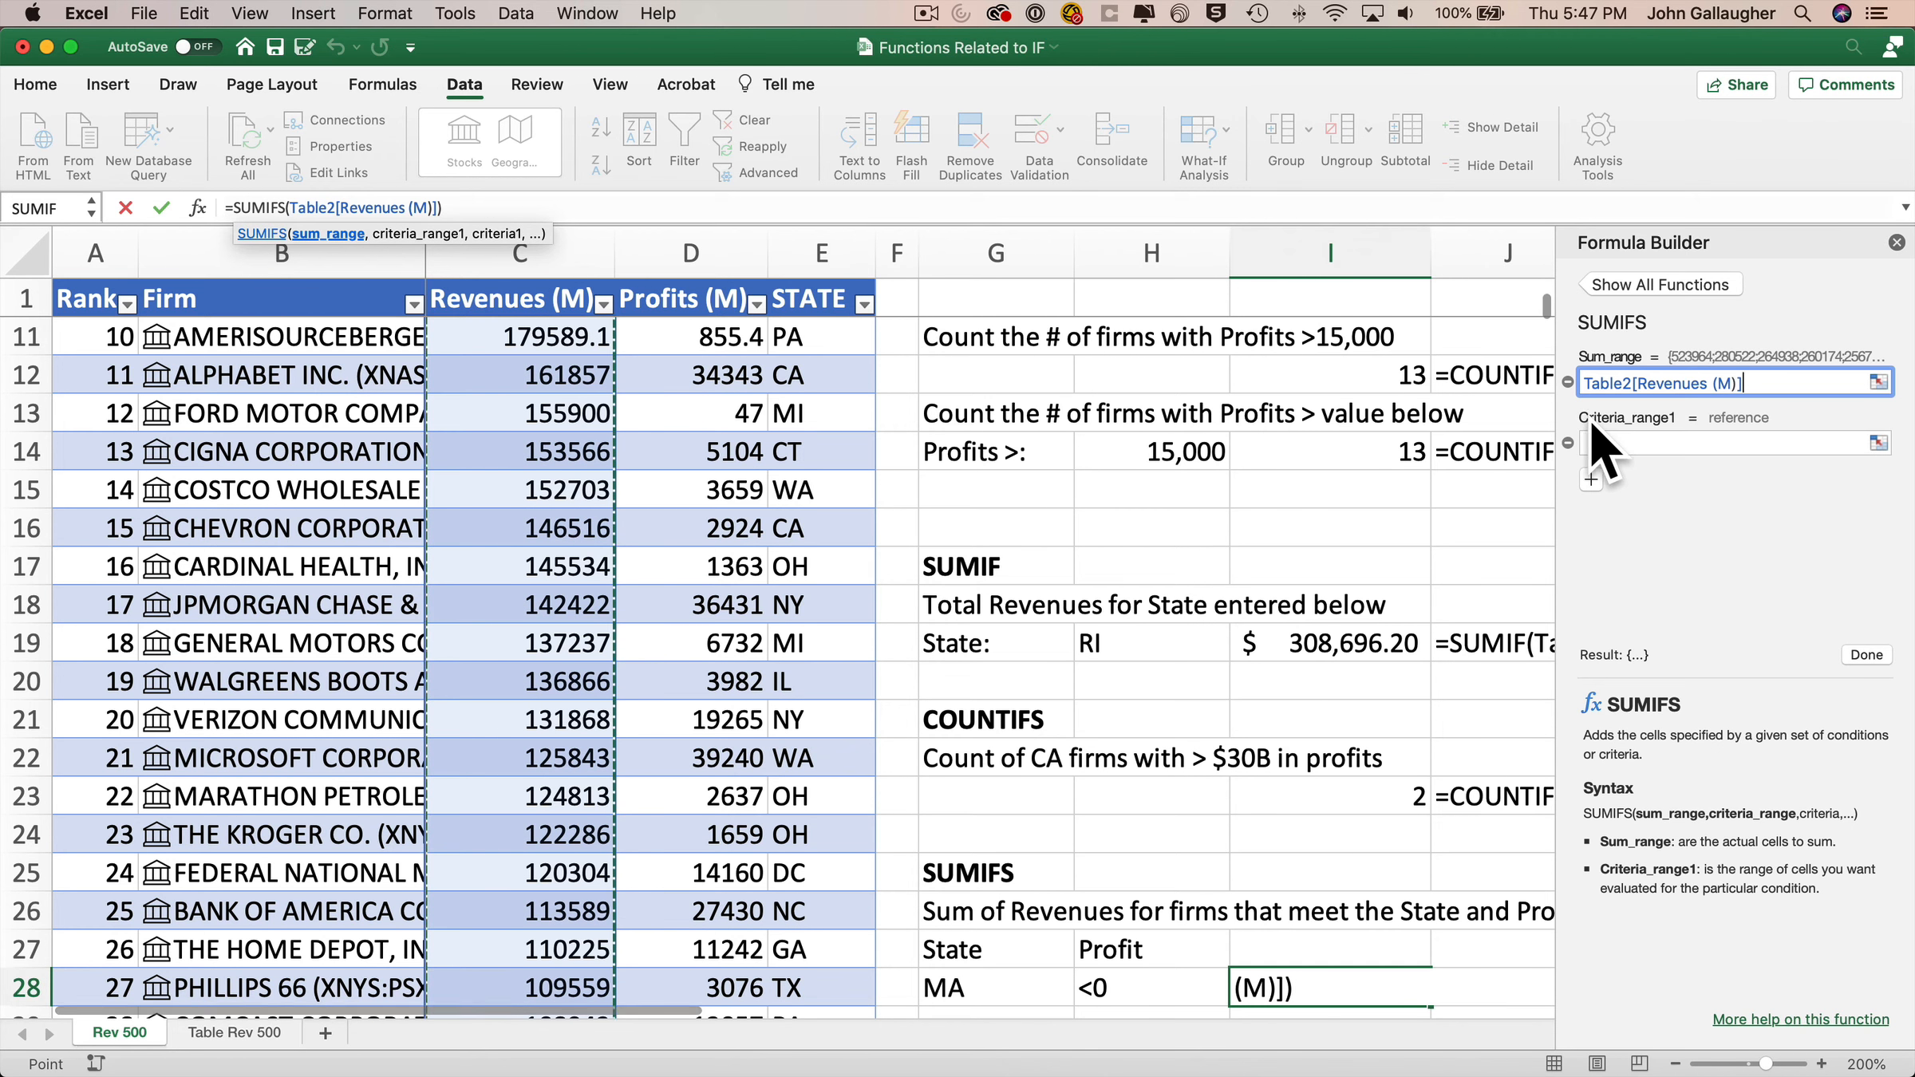
left_click(1678, 445)
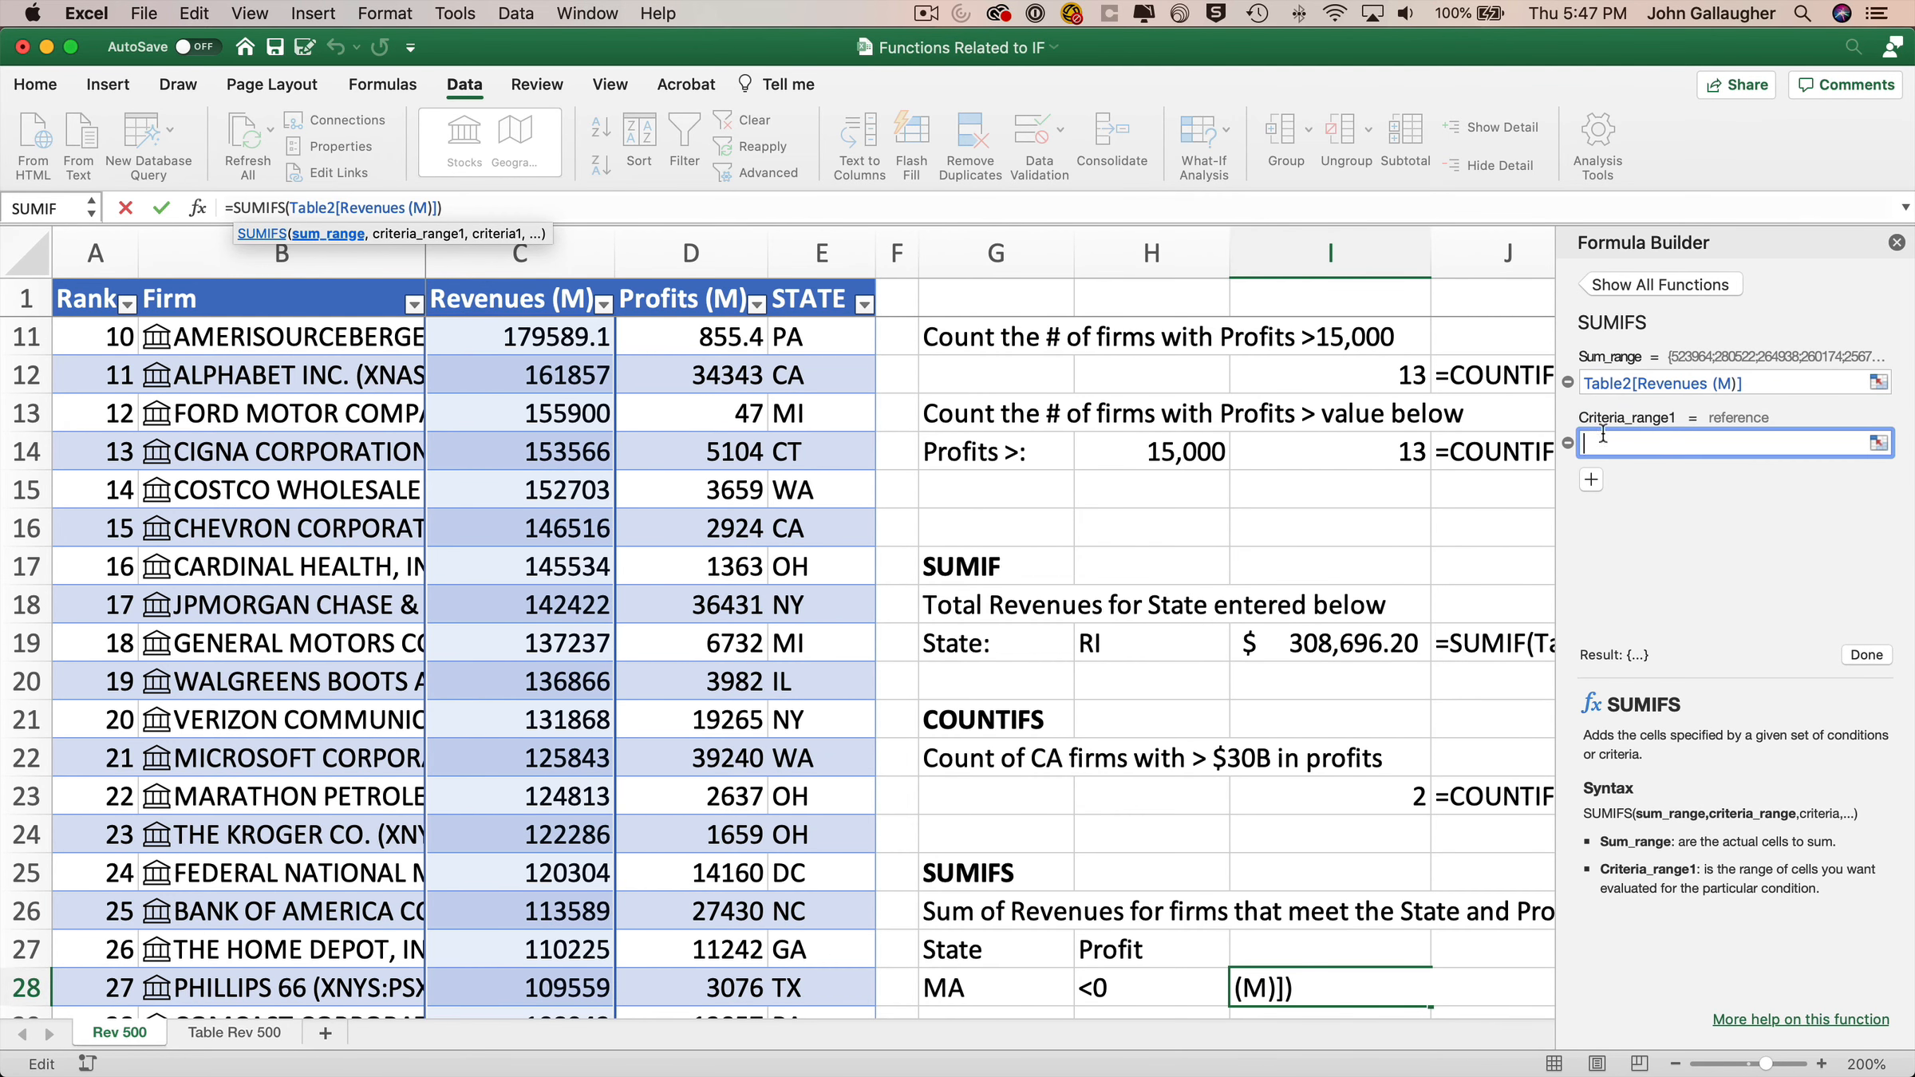
left_click(833, 287)
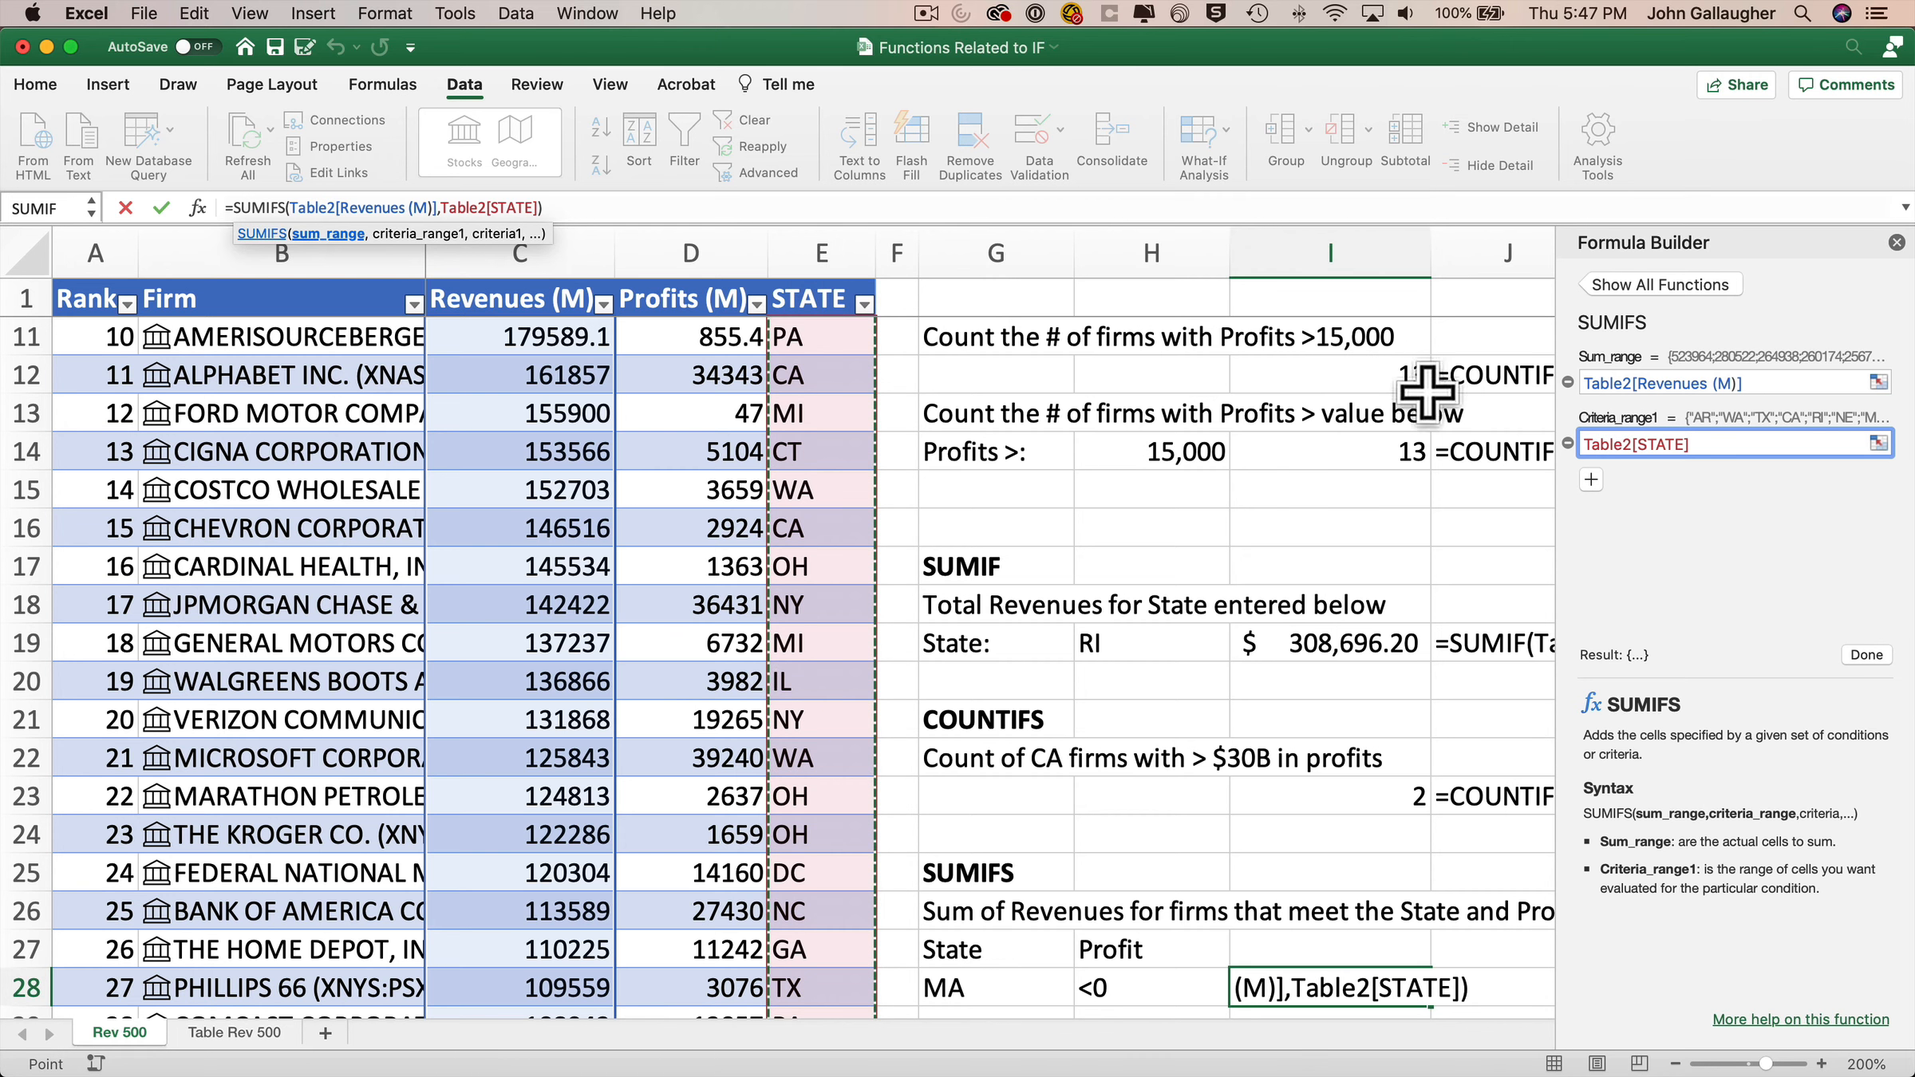
left_click(1590, 479)
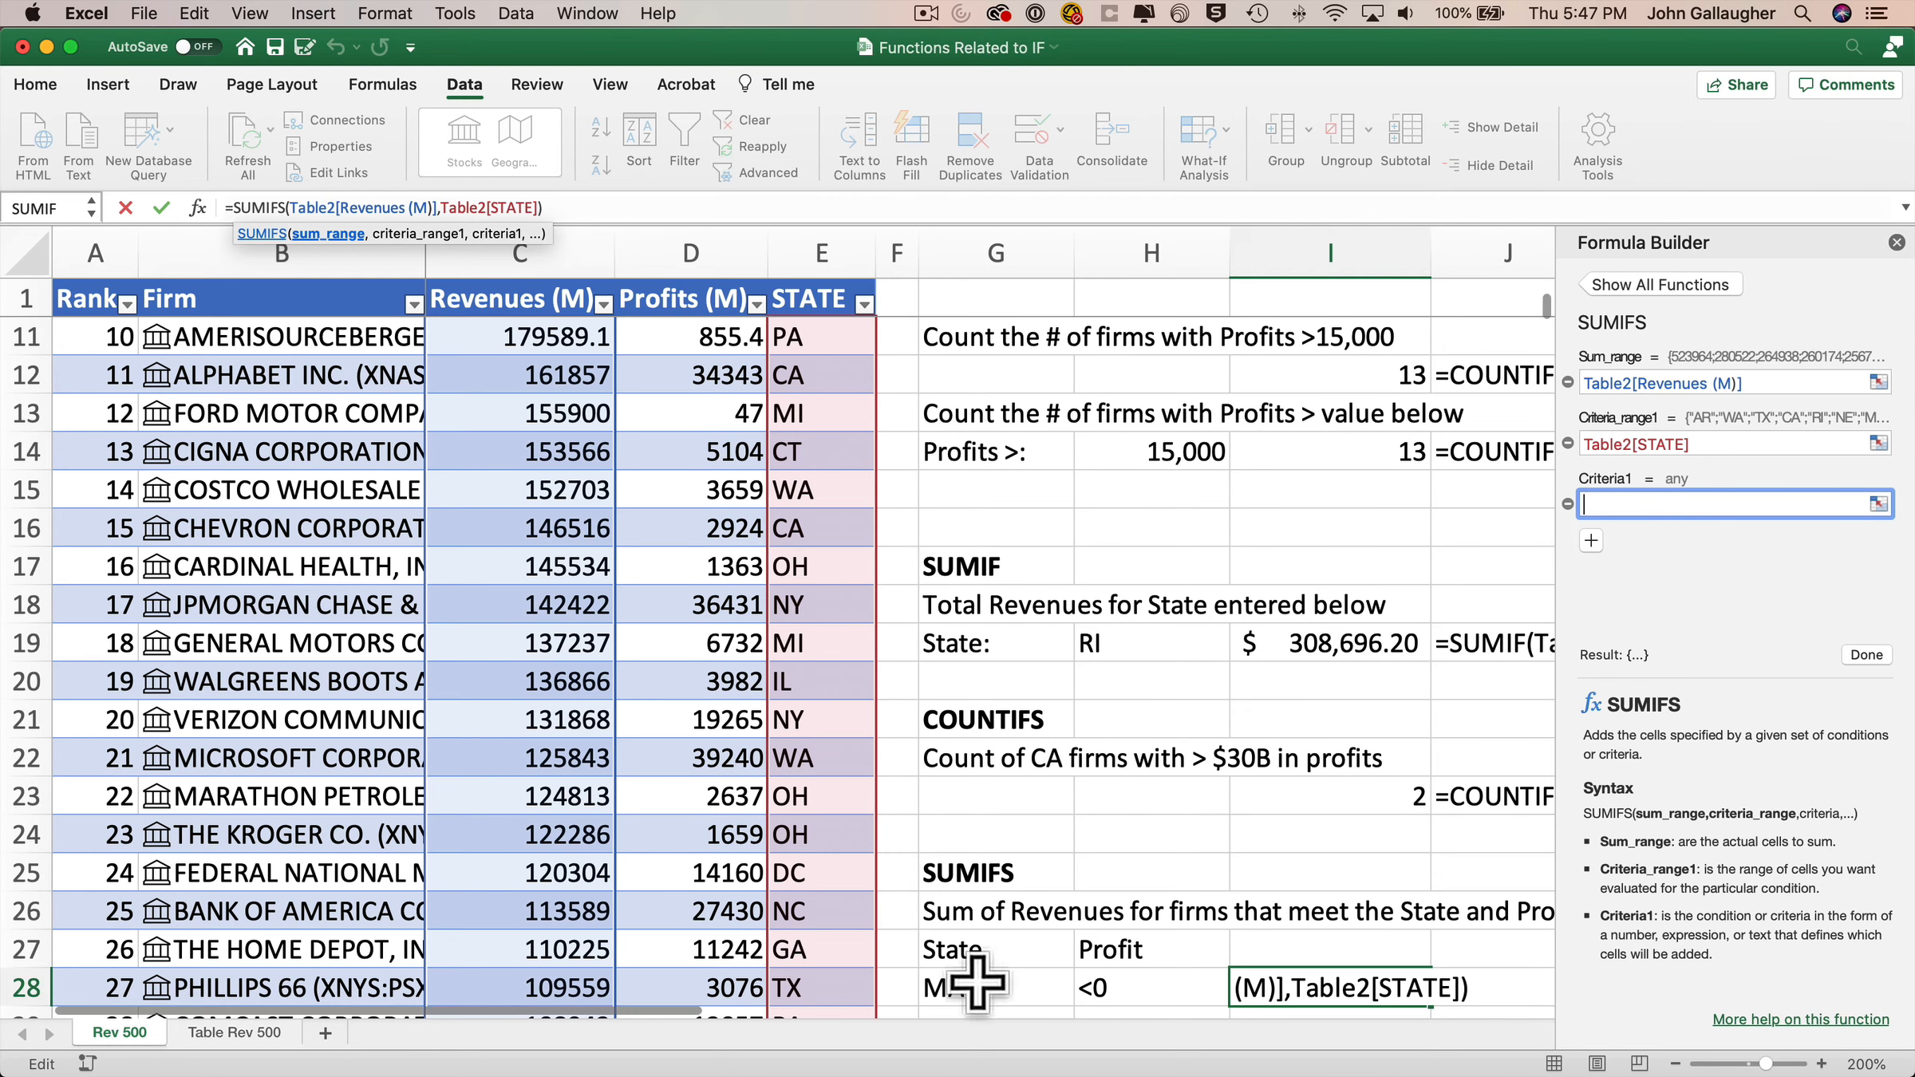
left_click(980, 982)
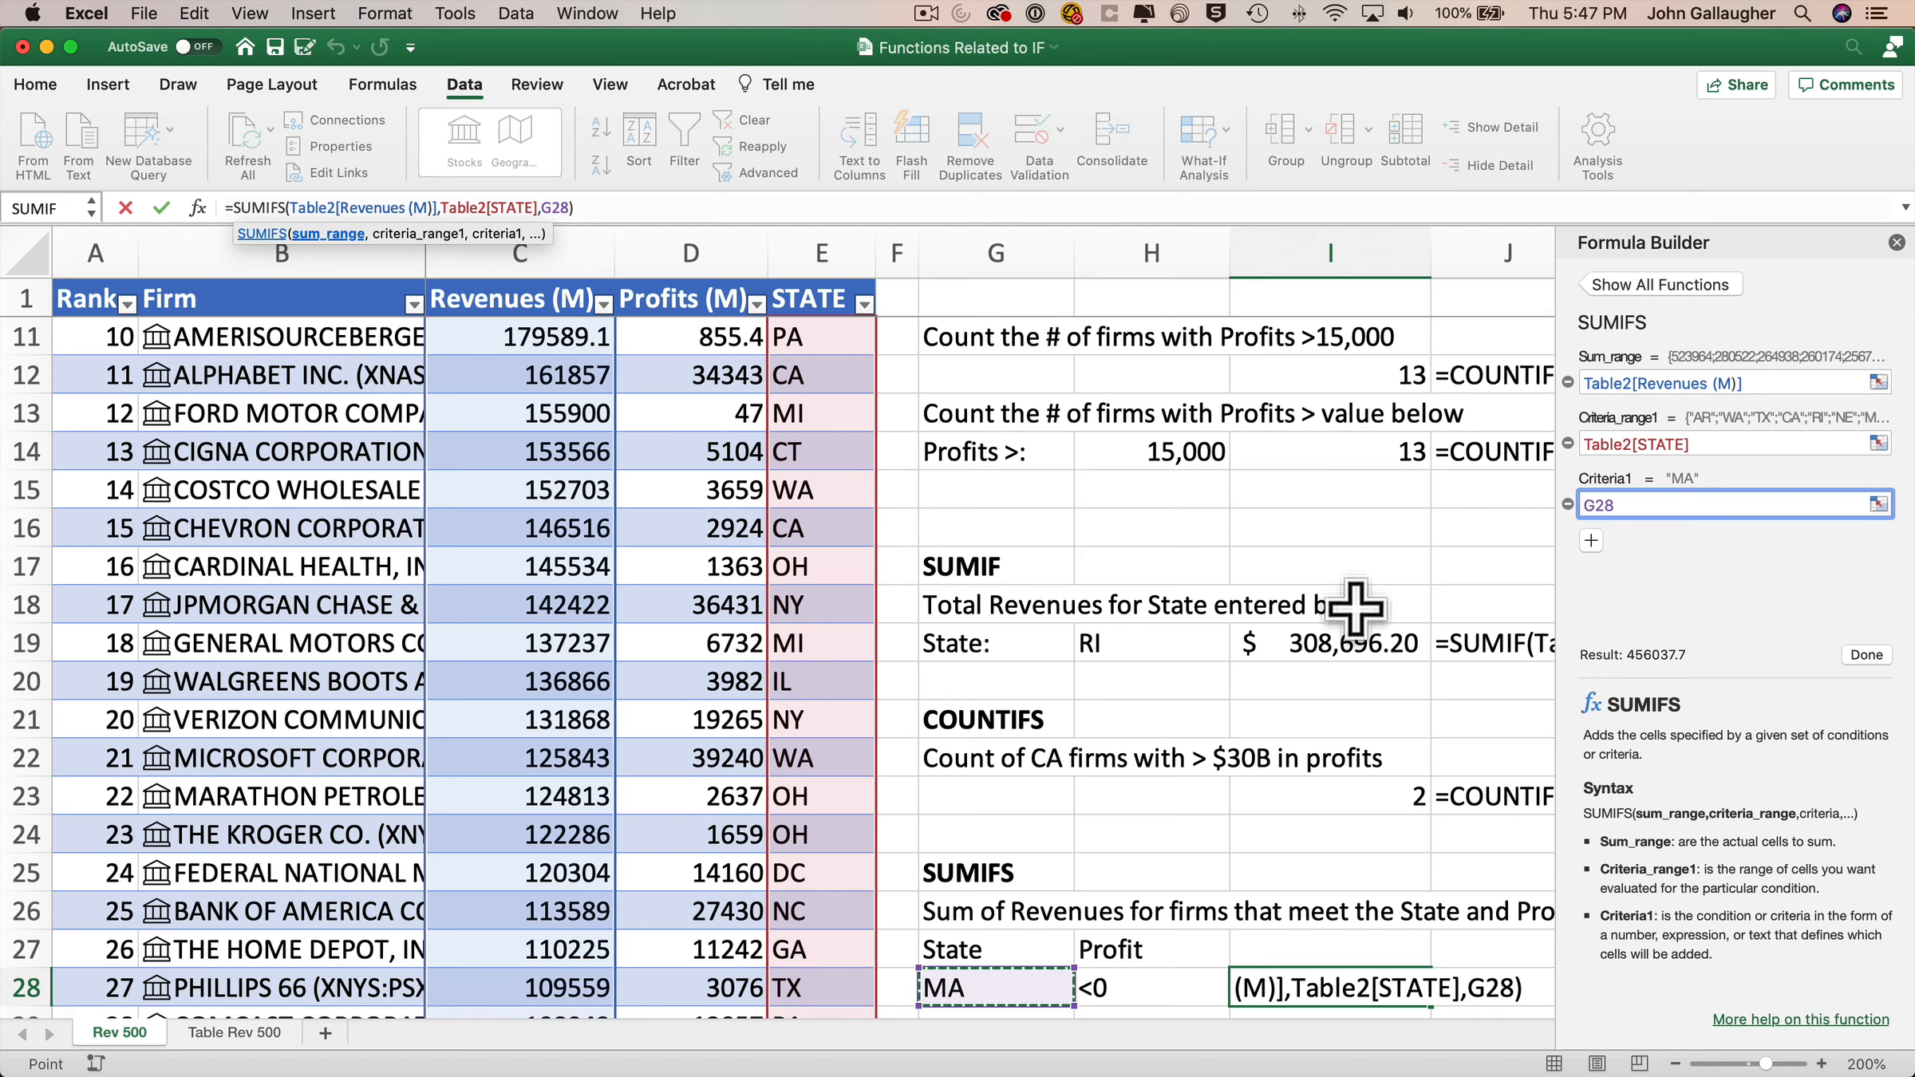
Step: Add the second SUMIFS condition, with the Profits (M) column as criteria range and H28 as criterion, and complete the formula
left_click(1592, 541)
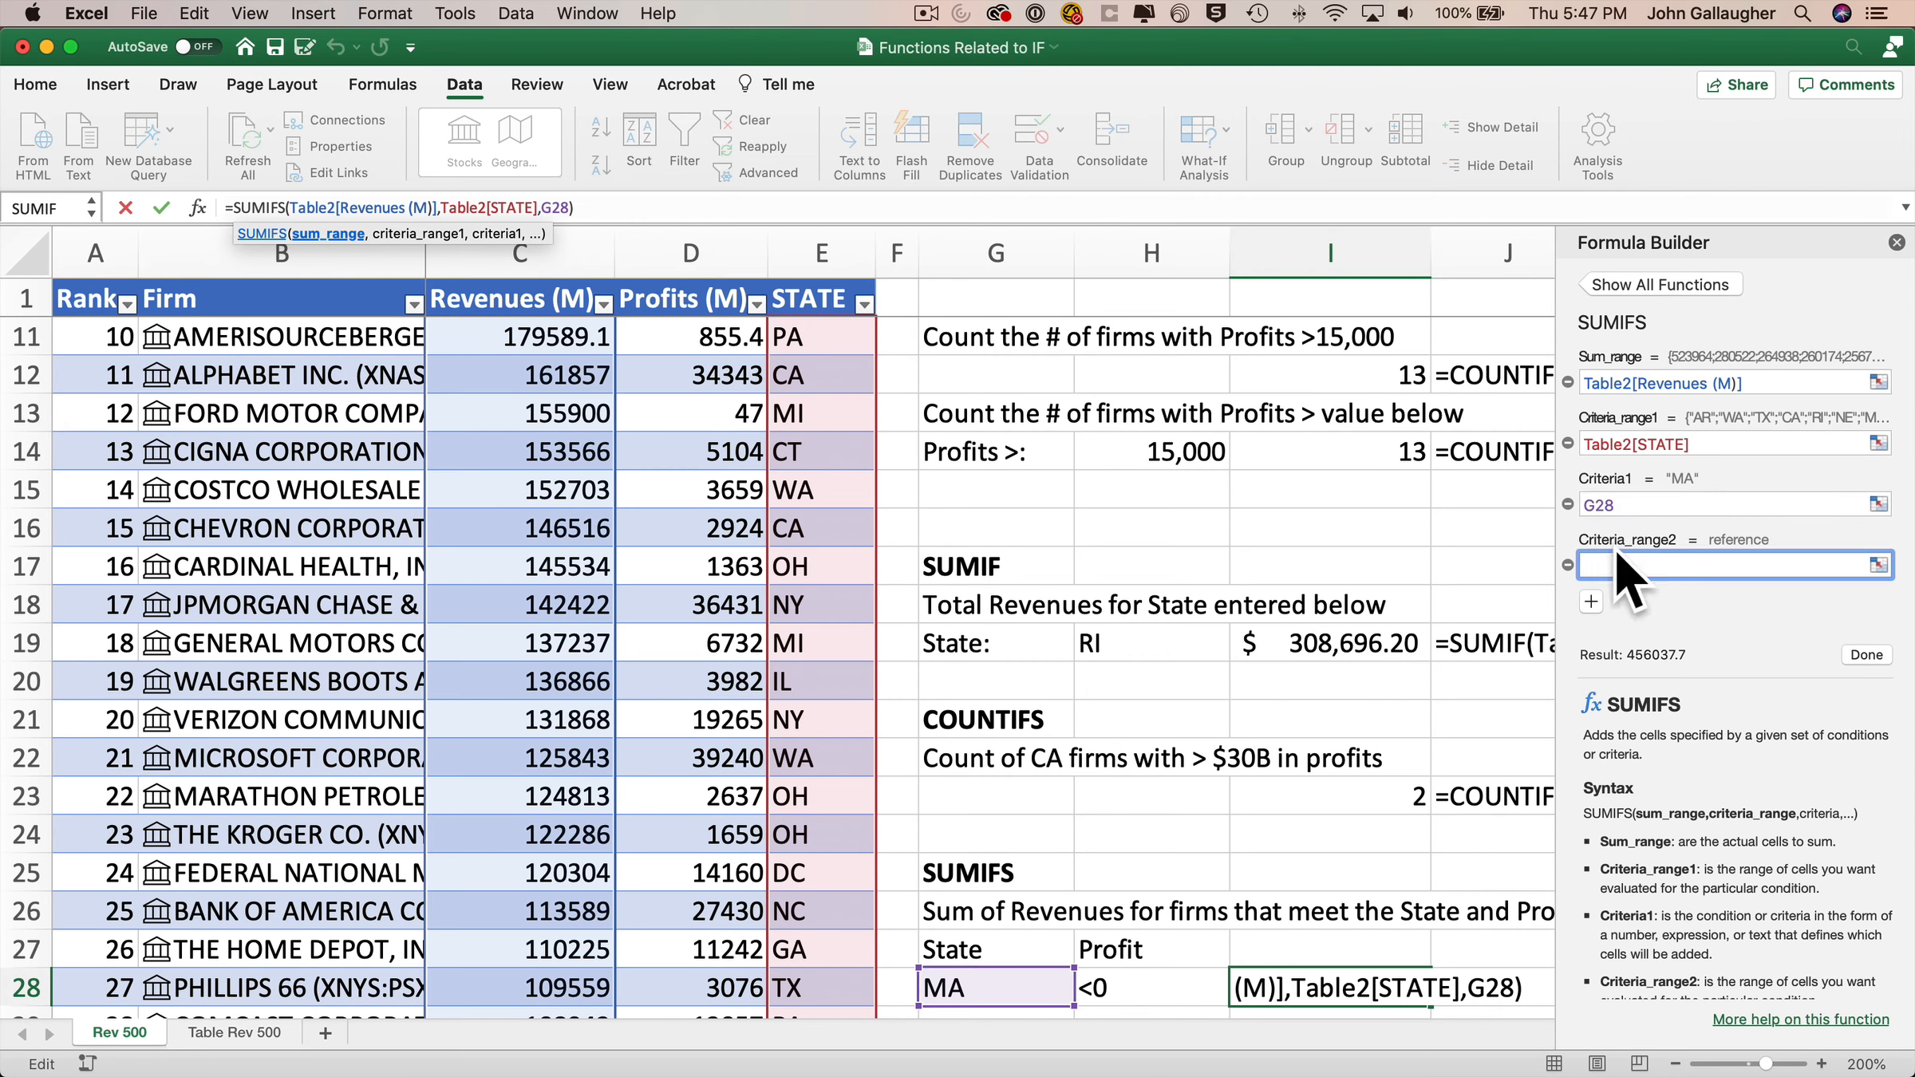
left_click(686, 296)
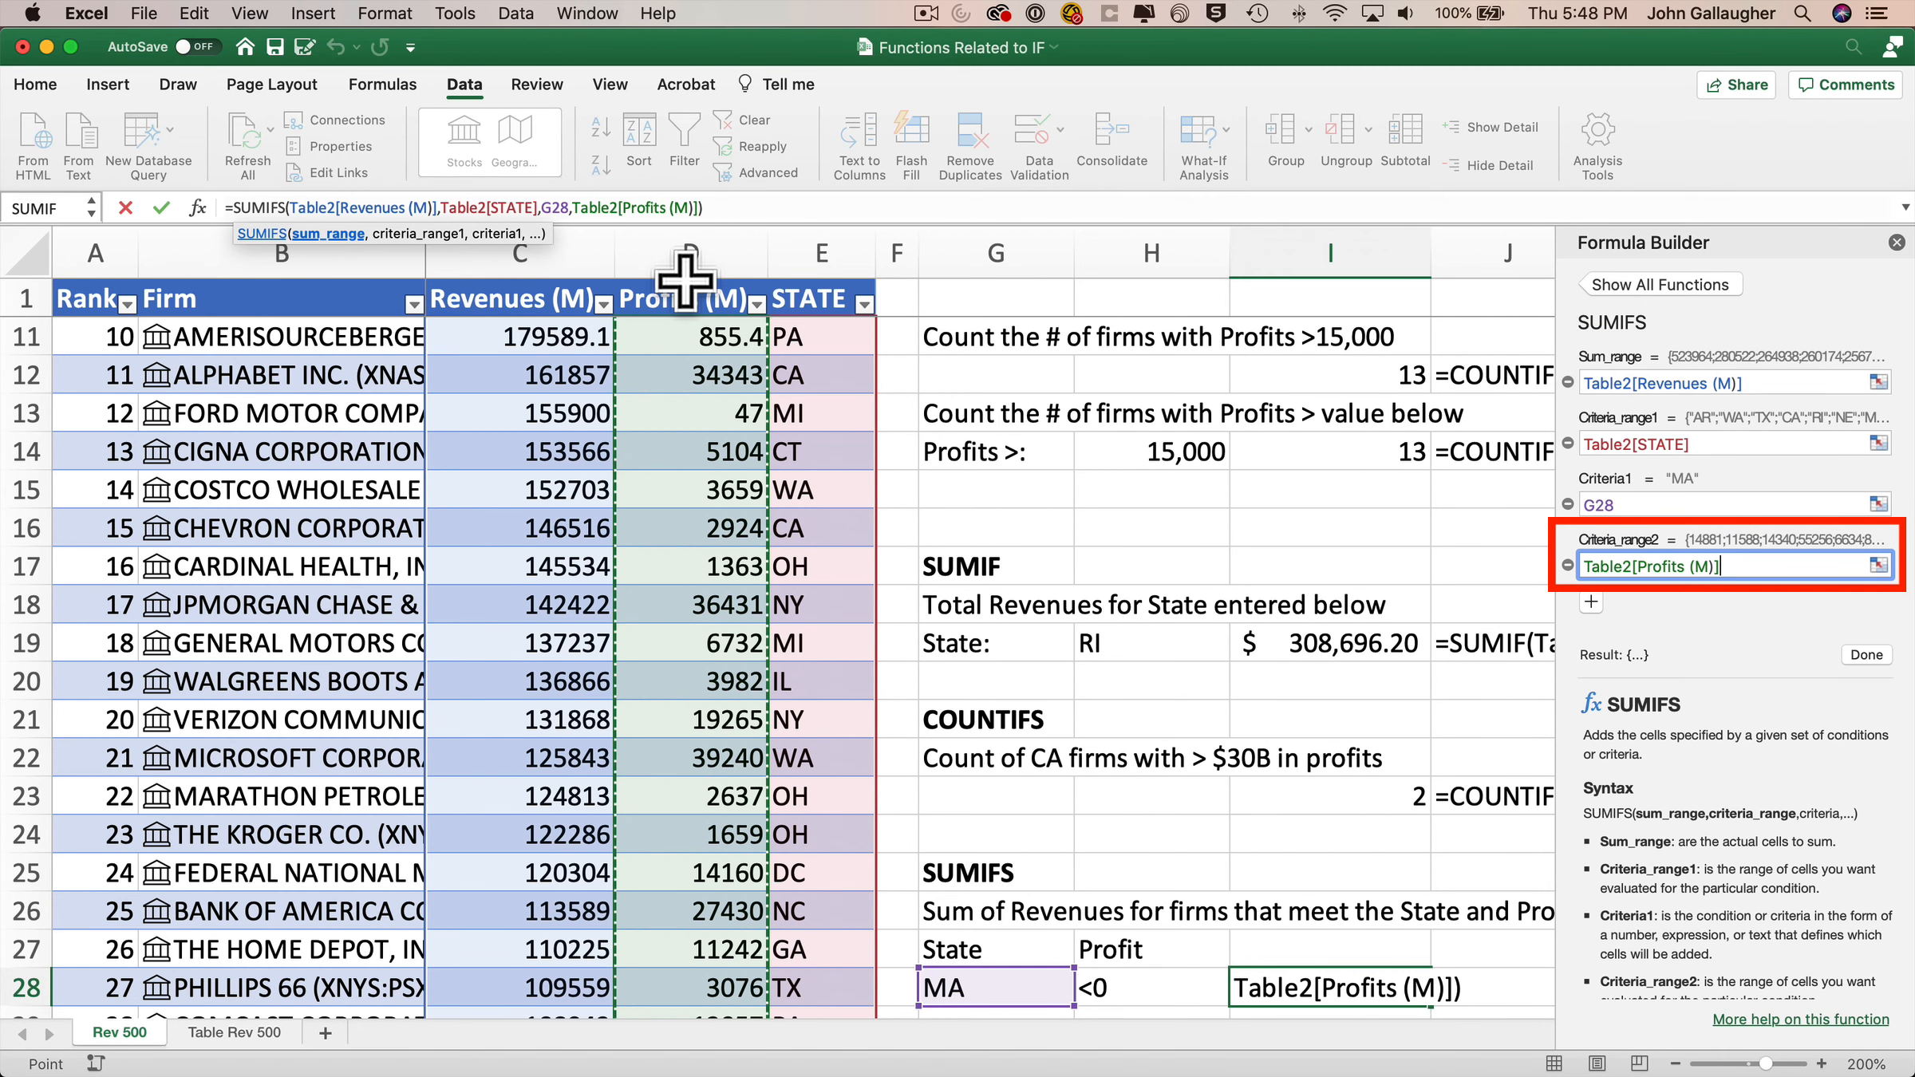
left_click(1590, 602)
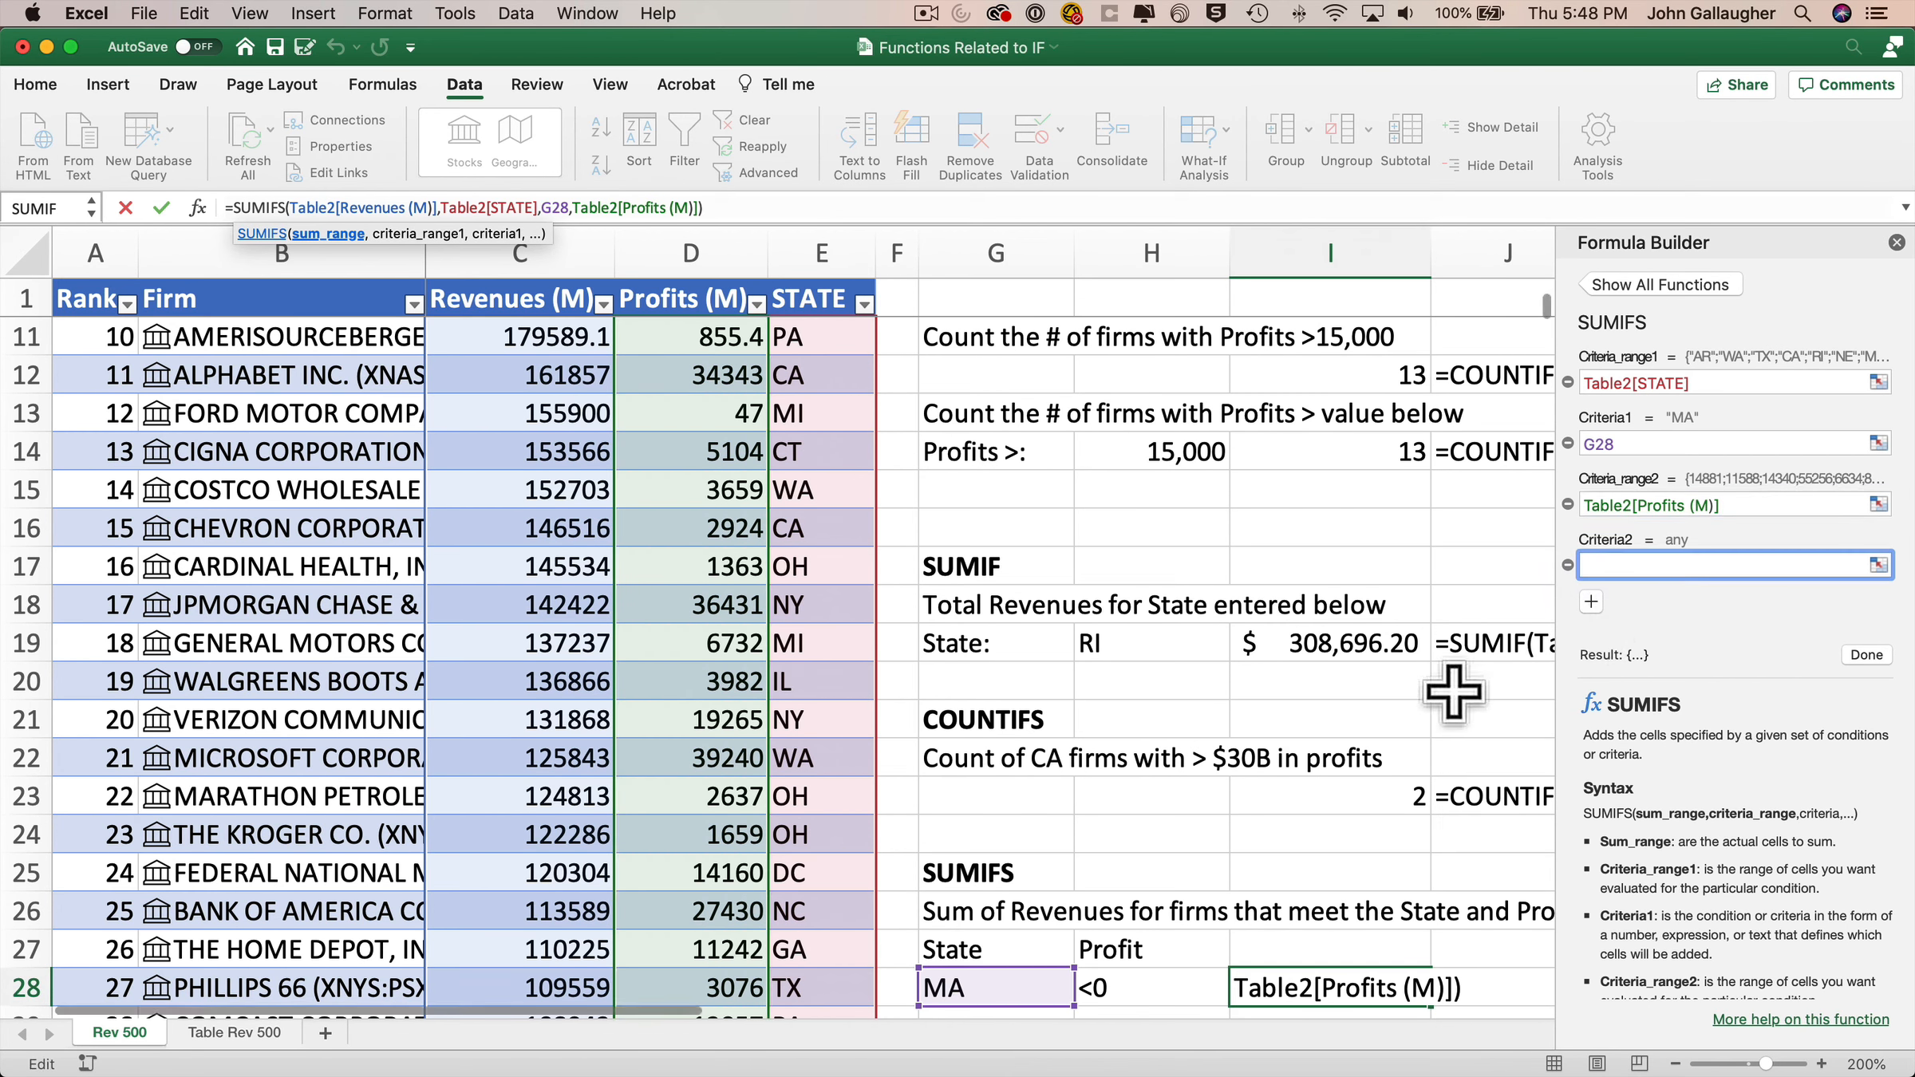
left_click(1141, 988)
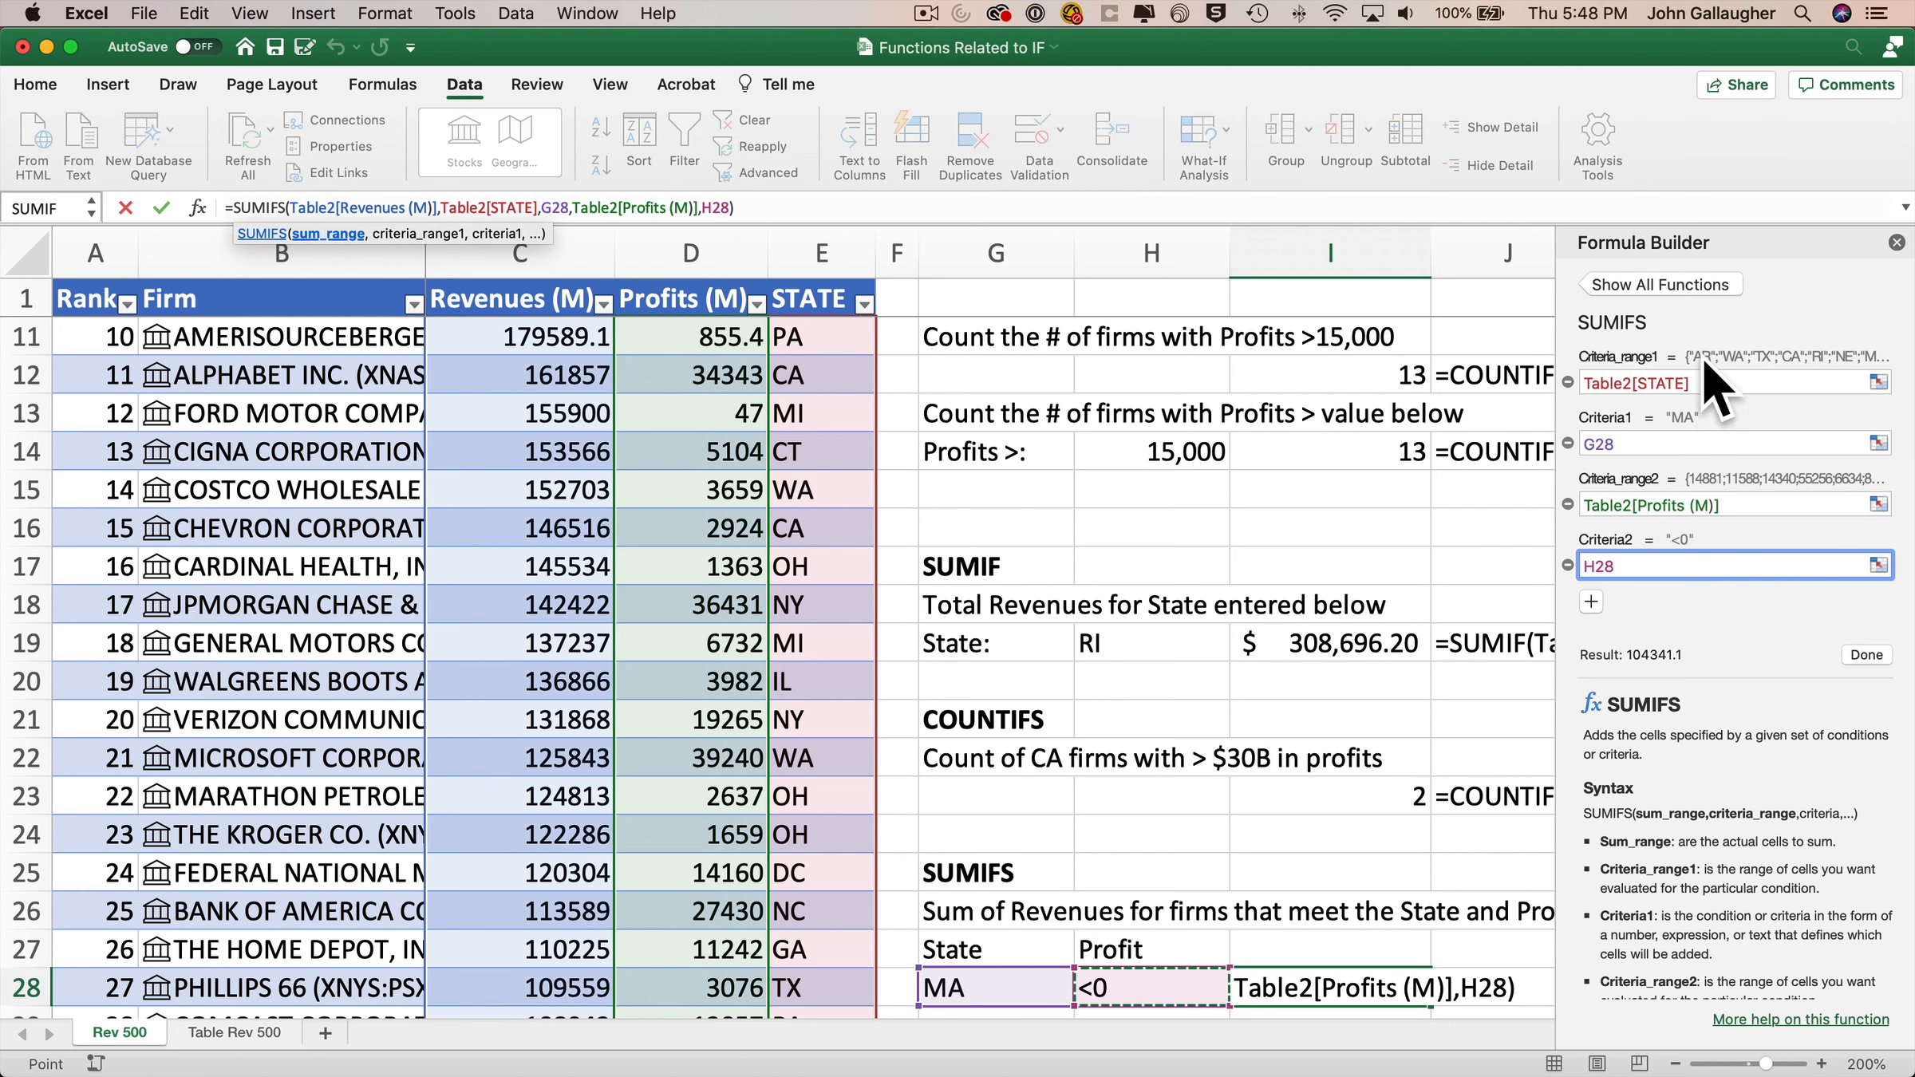
left_click(1871, 656)
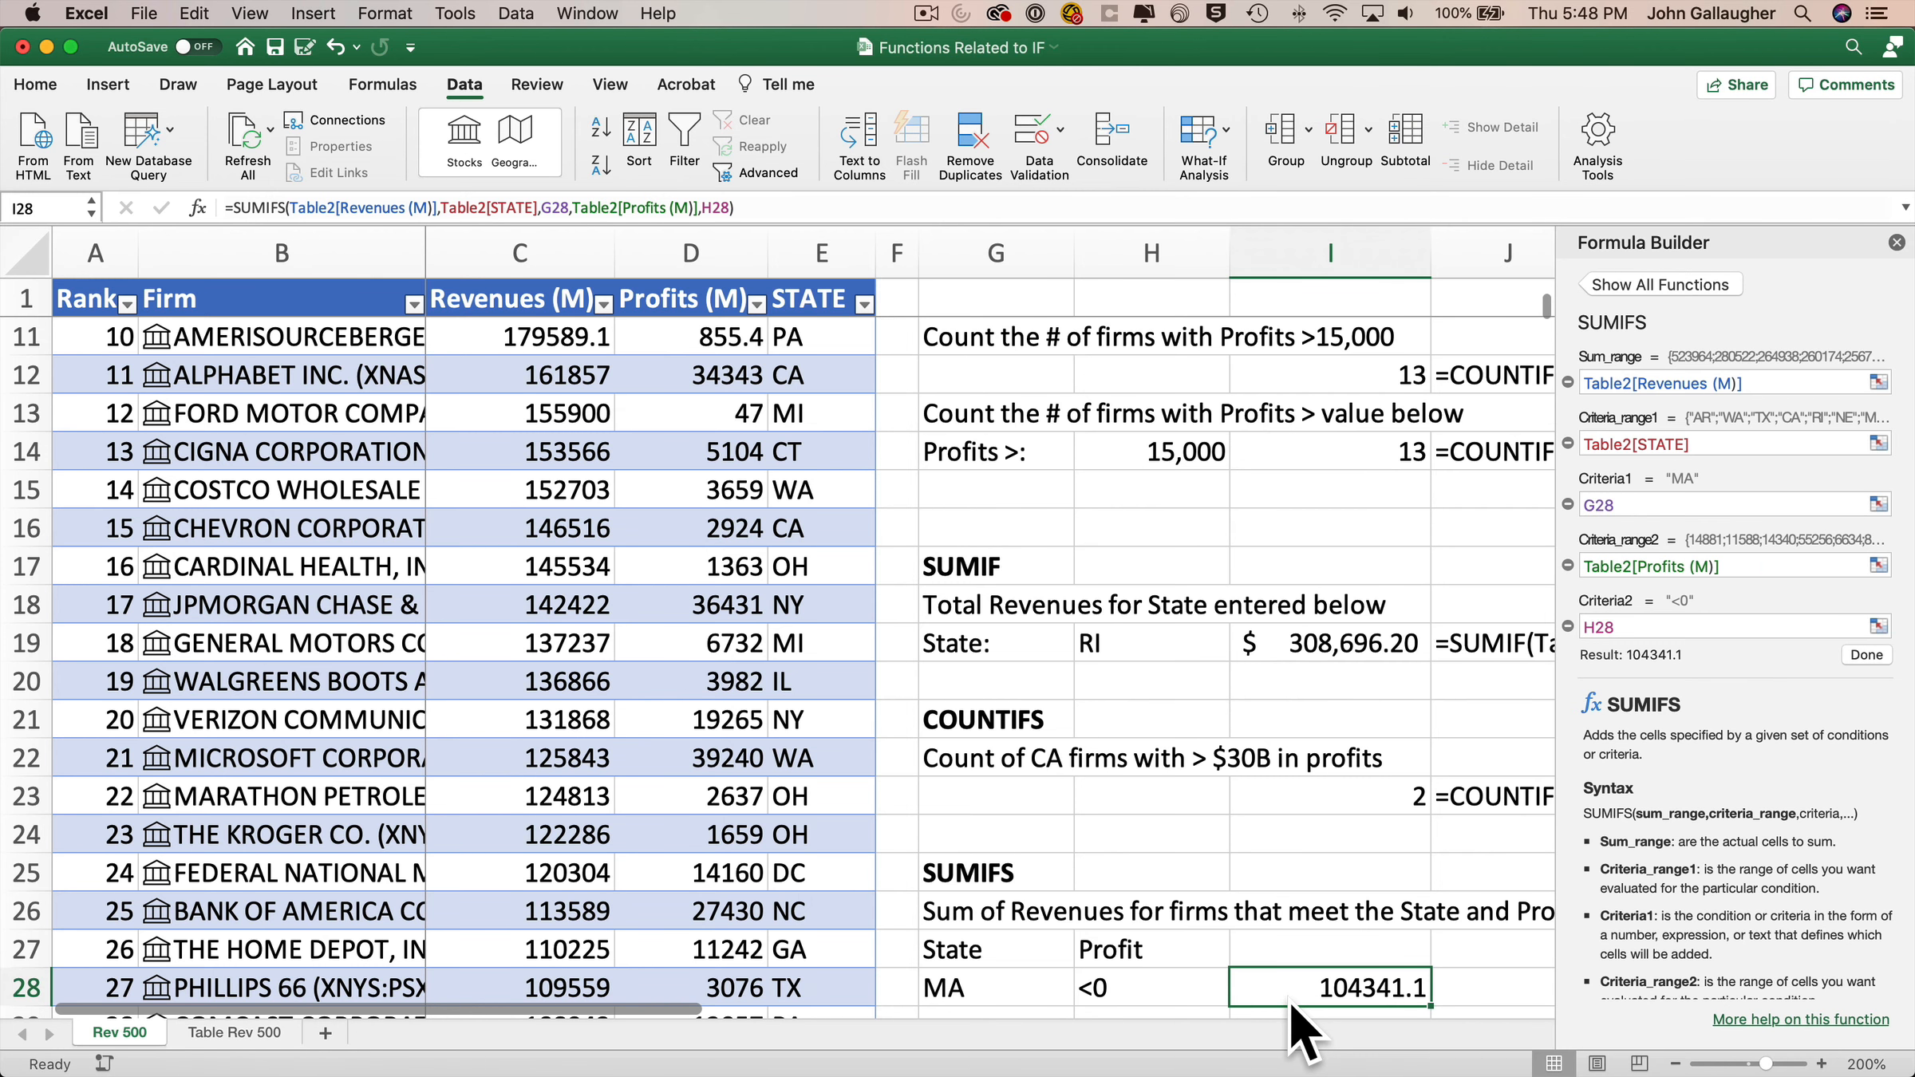
Step: On the Table Rev 500 sheet, clear the existing filters and filter Profits (M) to values less than 0
left_click(236, 1032)
left_click(742, 120)
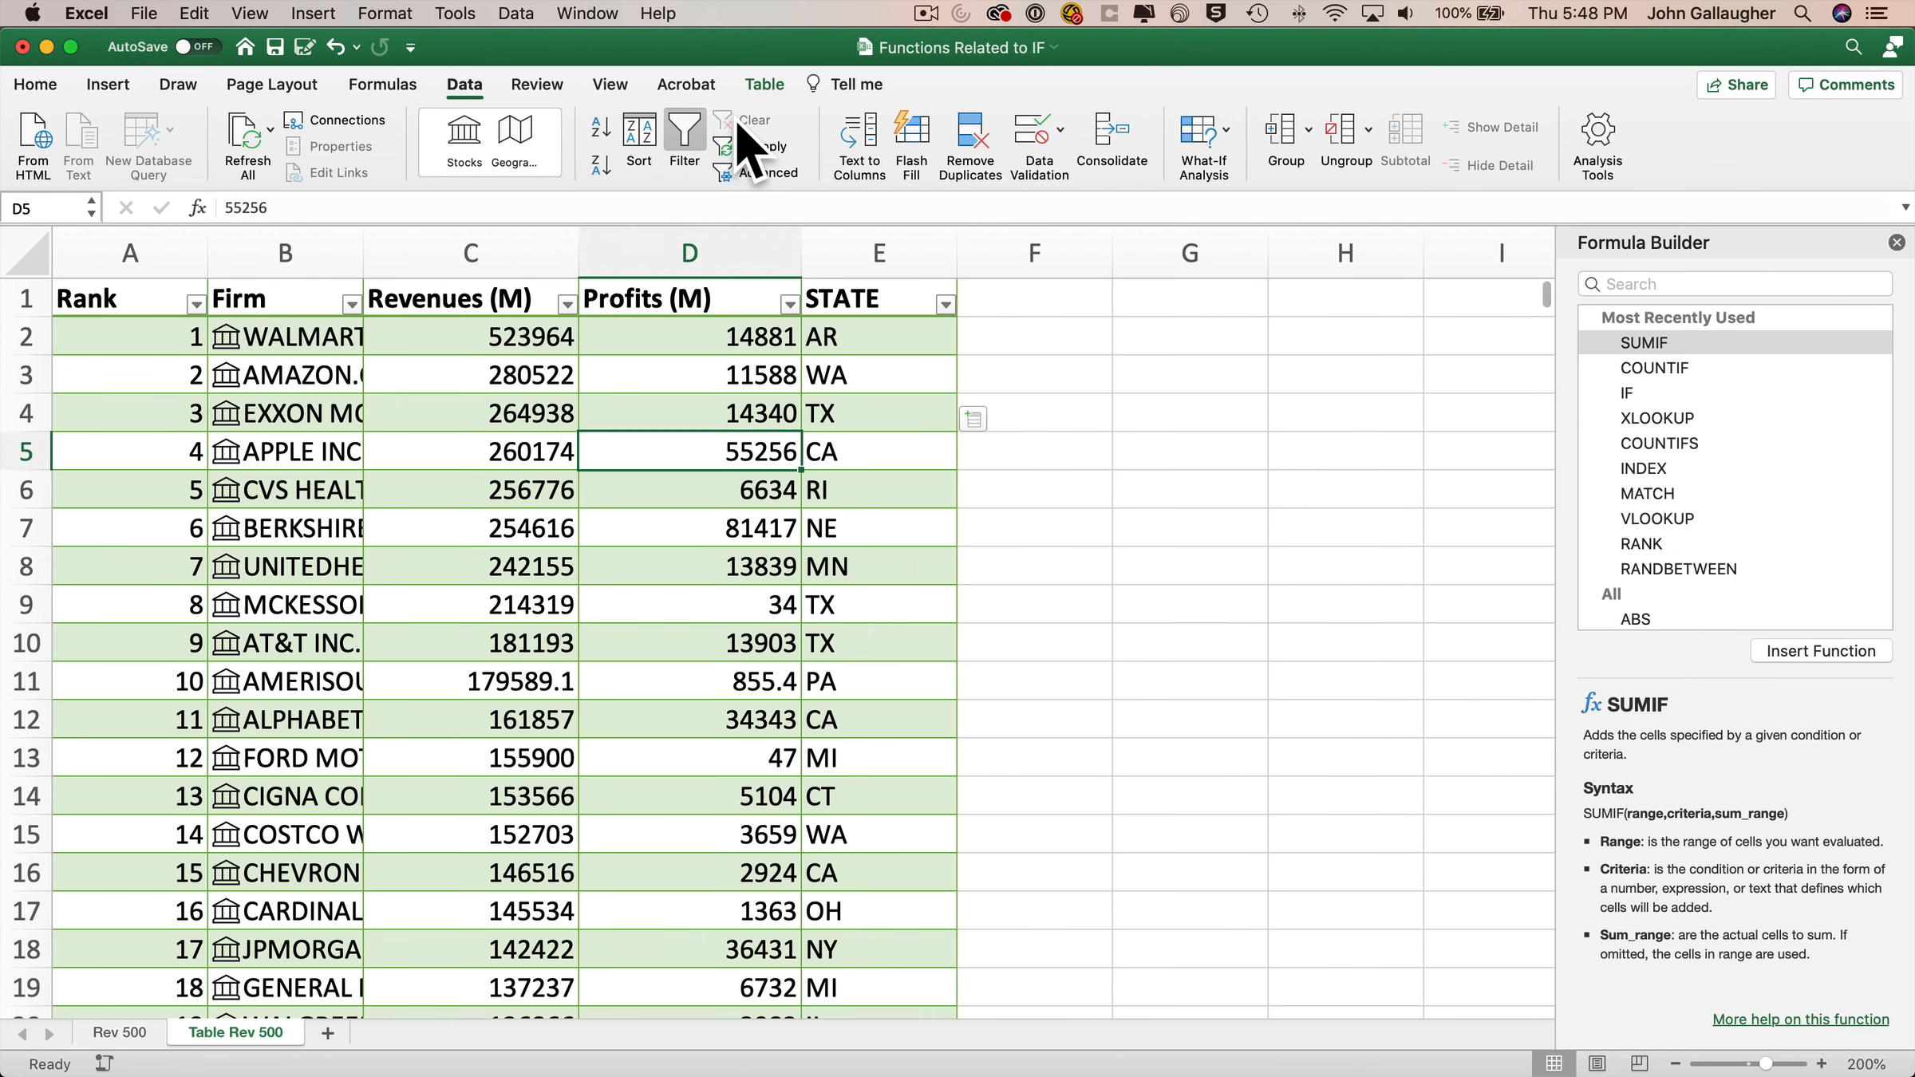
left_click(790, 303)
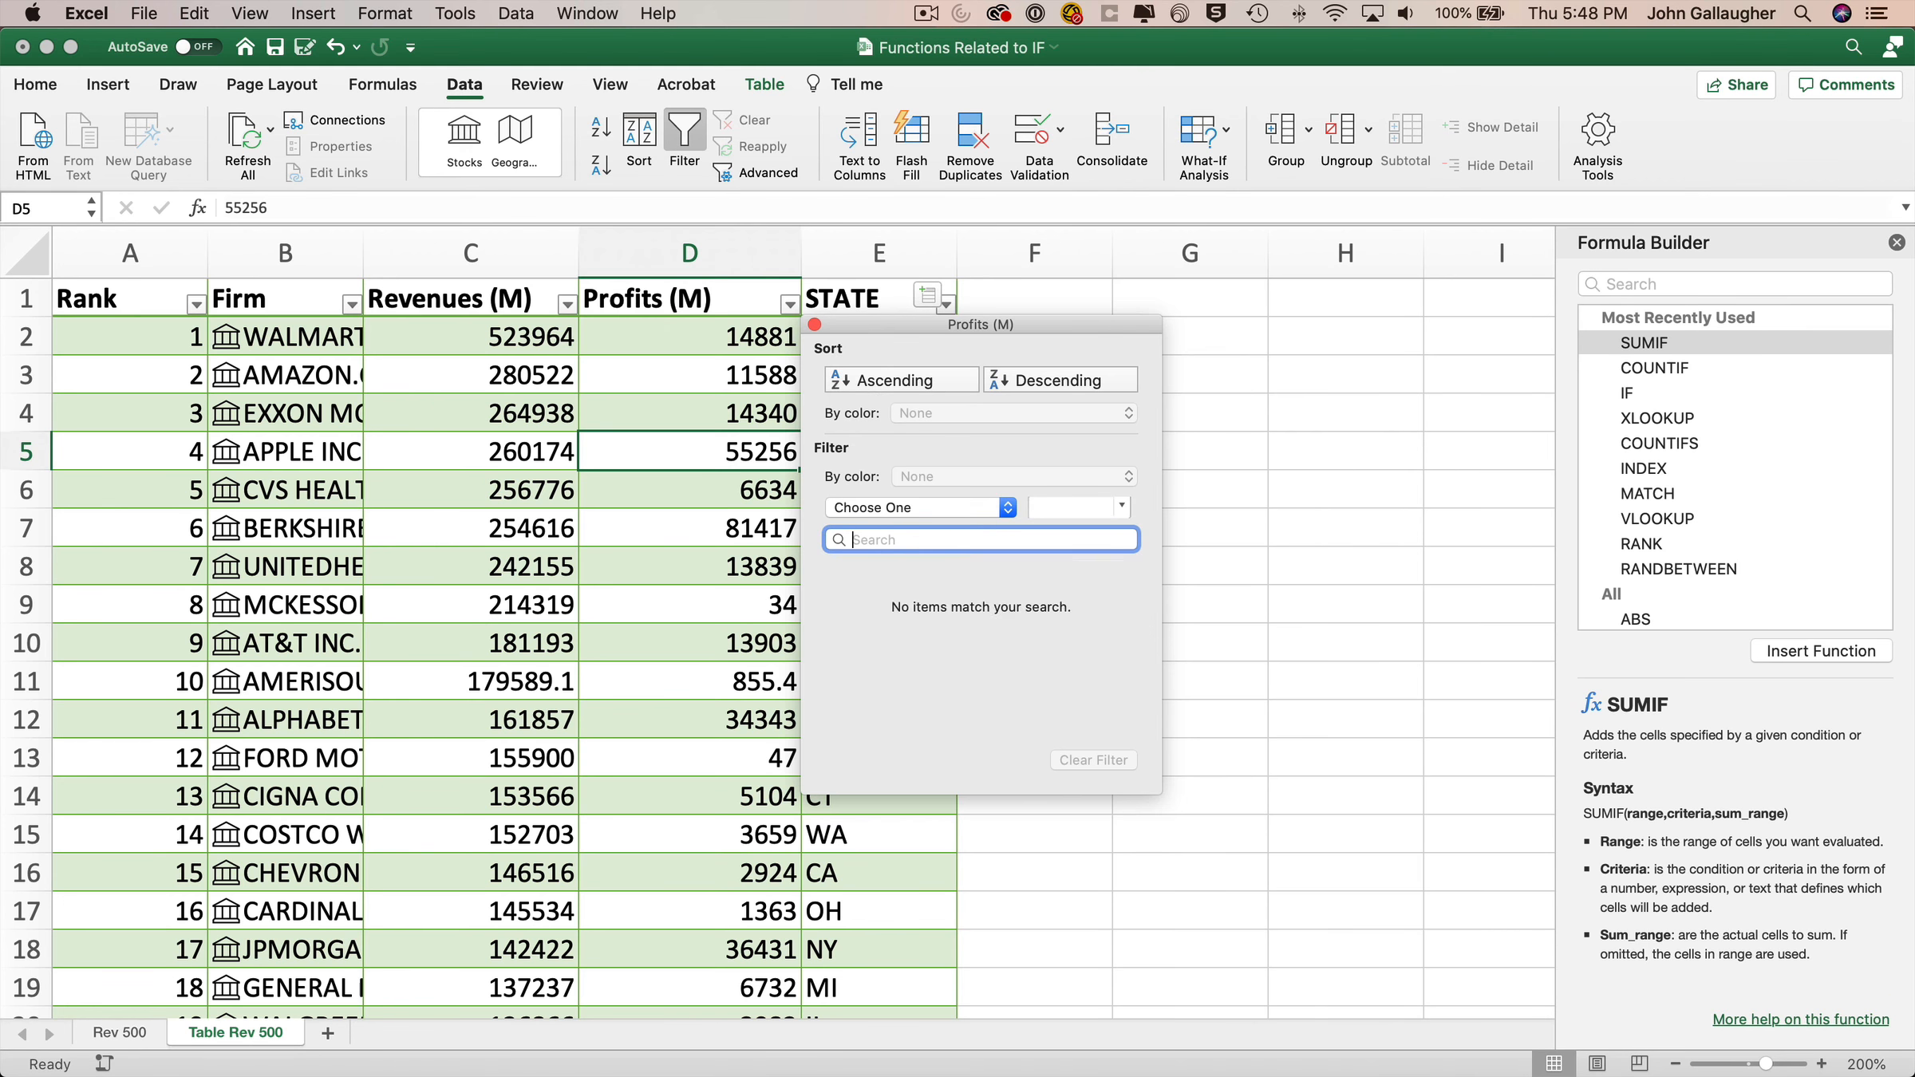
left_click(1007, 507)
left_click(973, 627)
type("0")
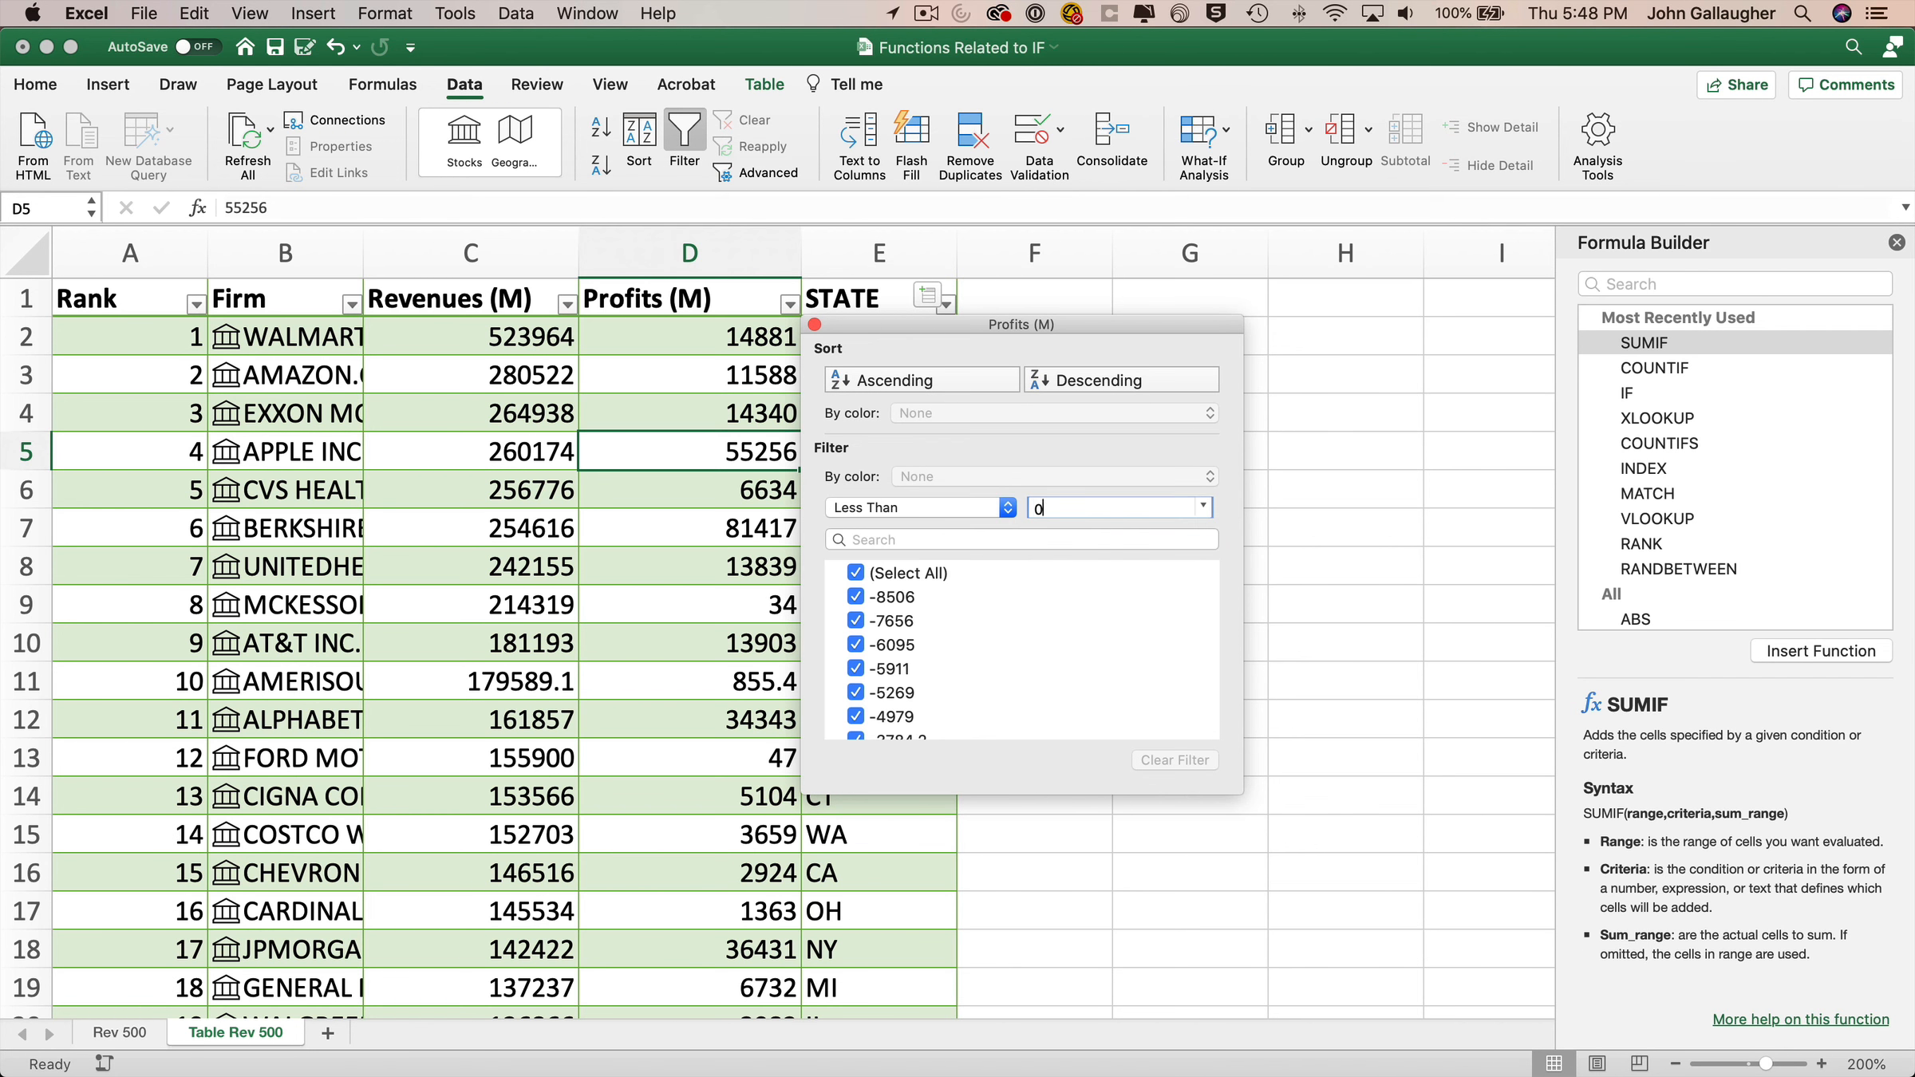
Step: Filter the STATE column to MA to check the SUMIFS result against the table total
left_click(945, 304)
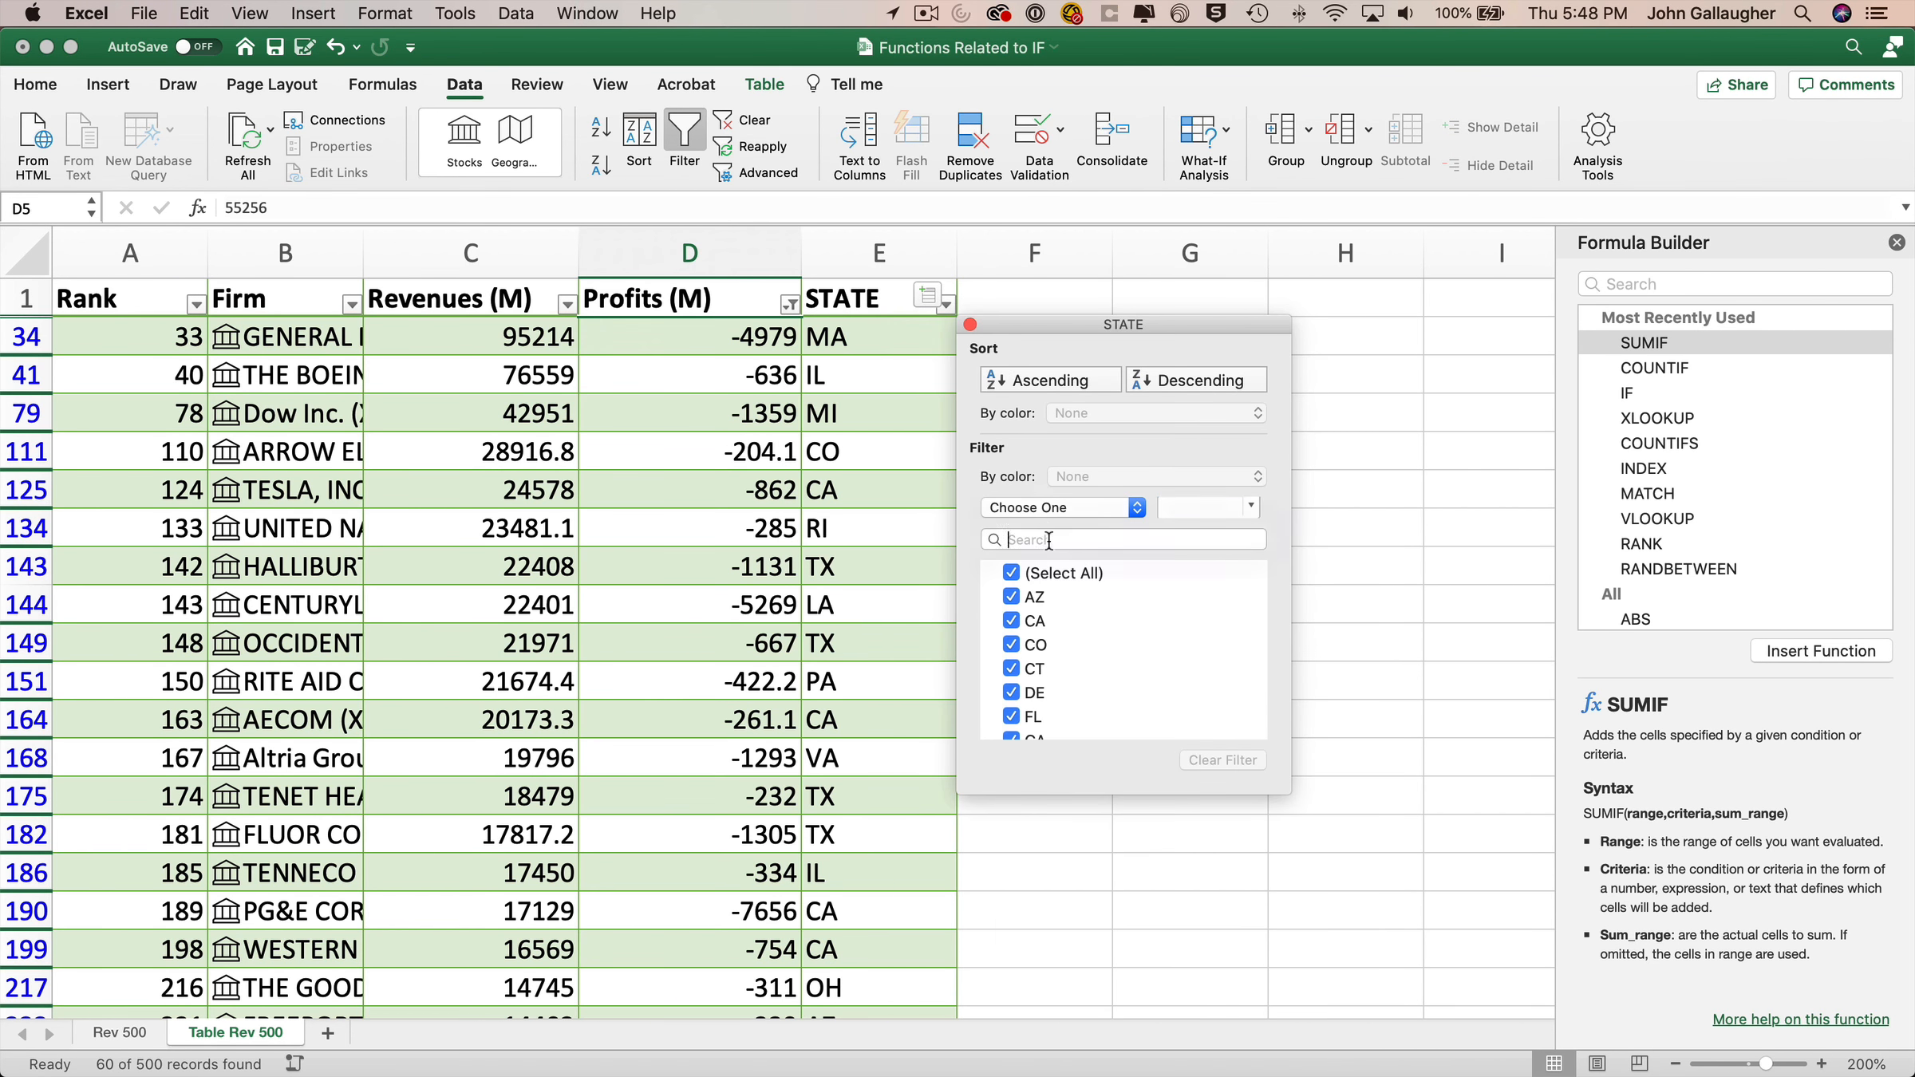
type("ma")
left_click(957, 377)
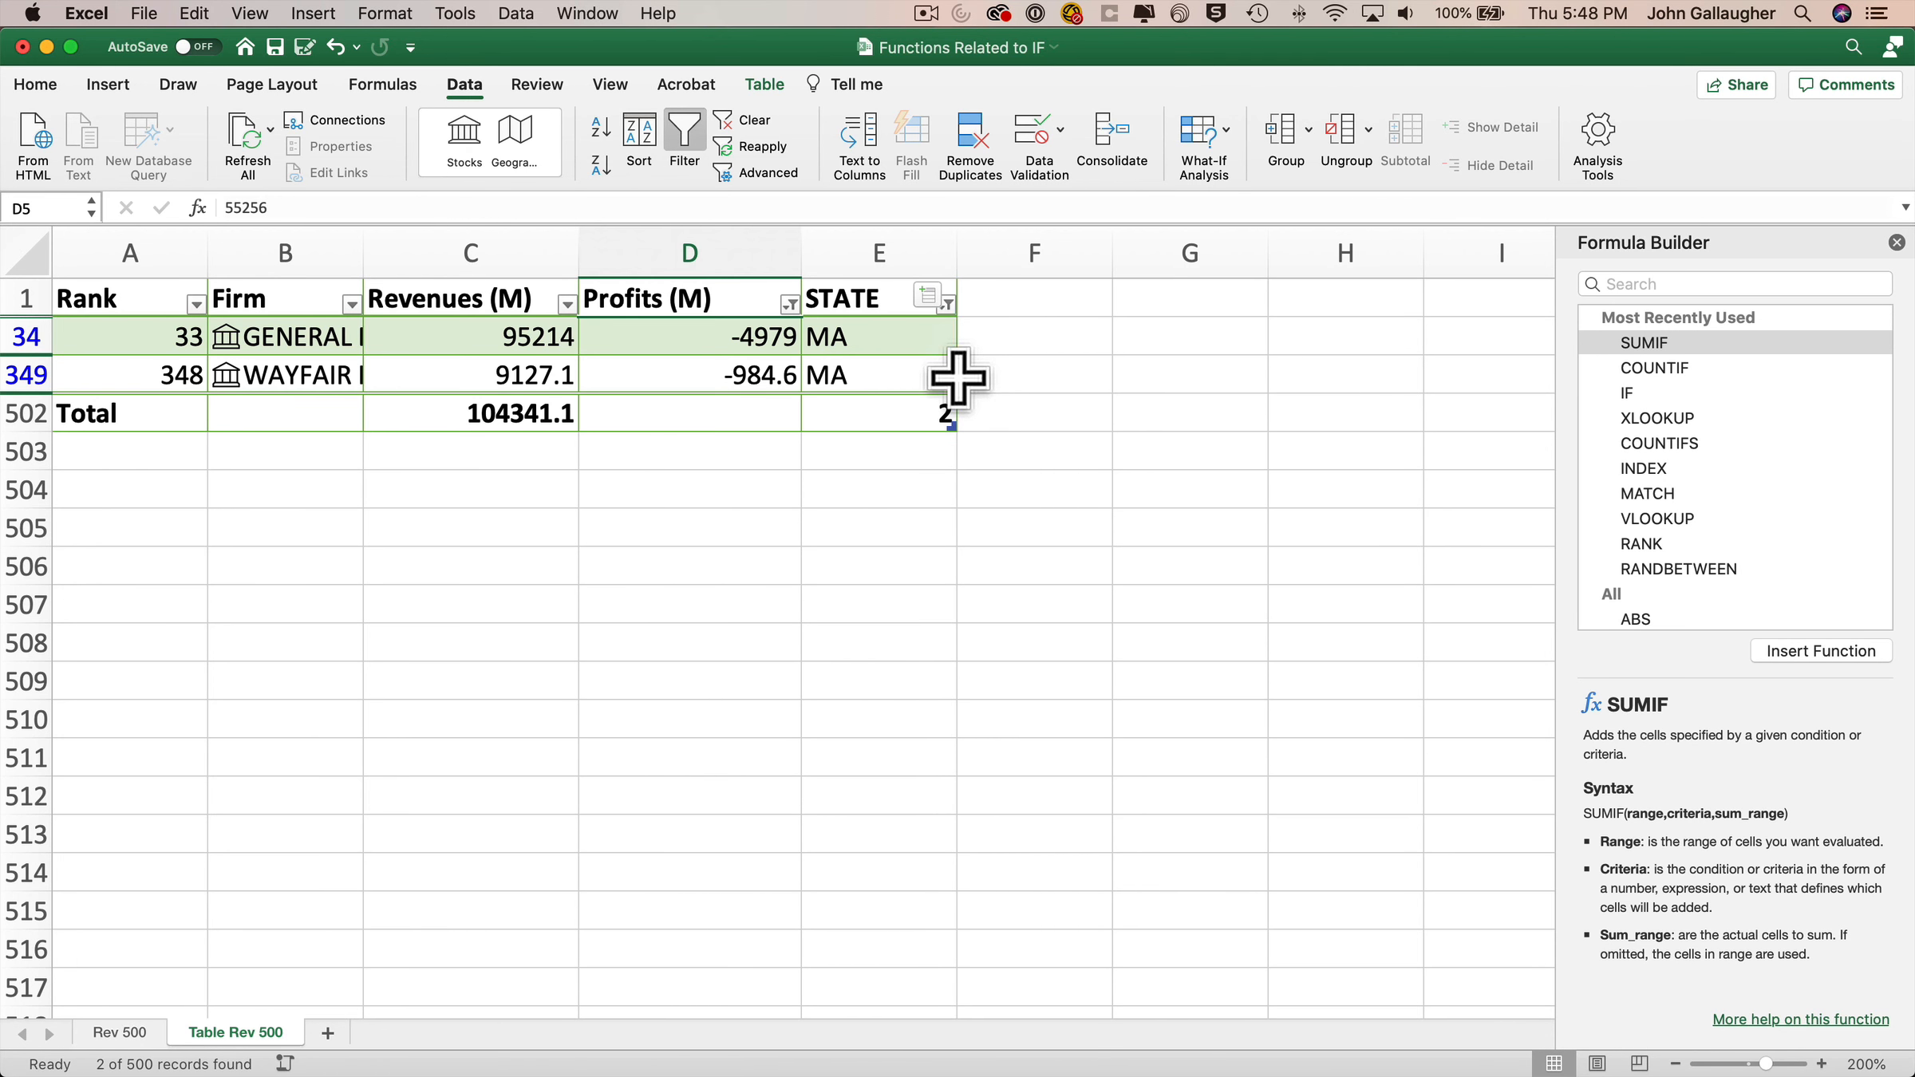
Step: Apply the Accounting dollar format to I28 on the Rev 500 sheet and close the Formula Builder
left_click(119, 1032)
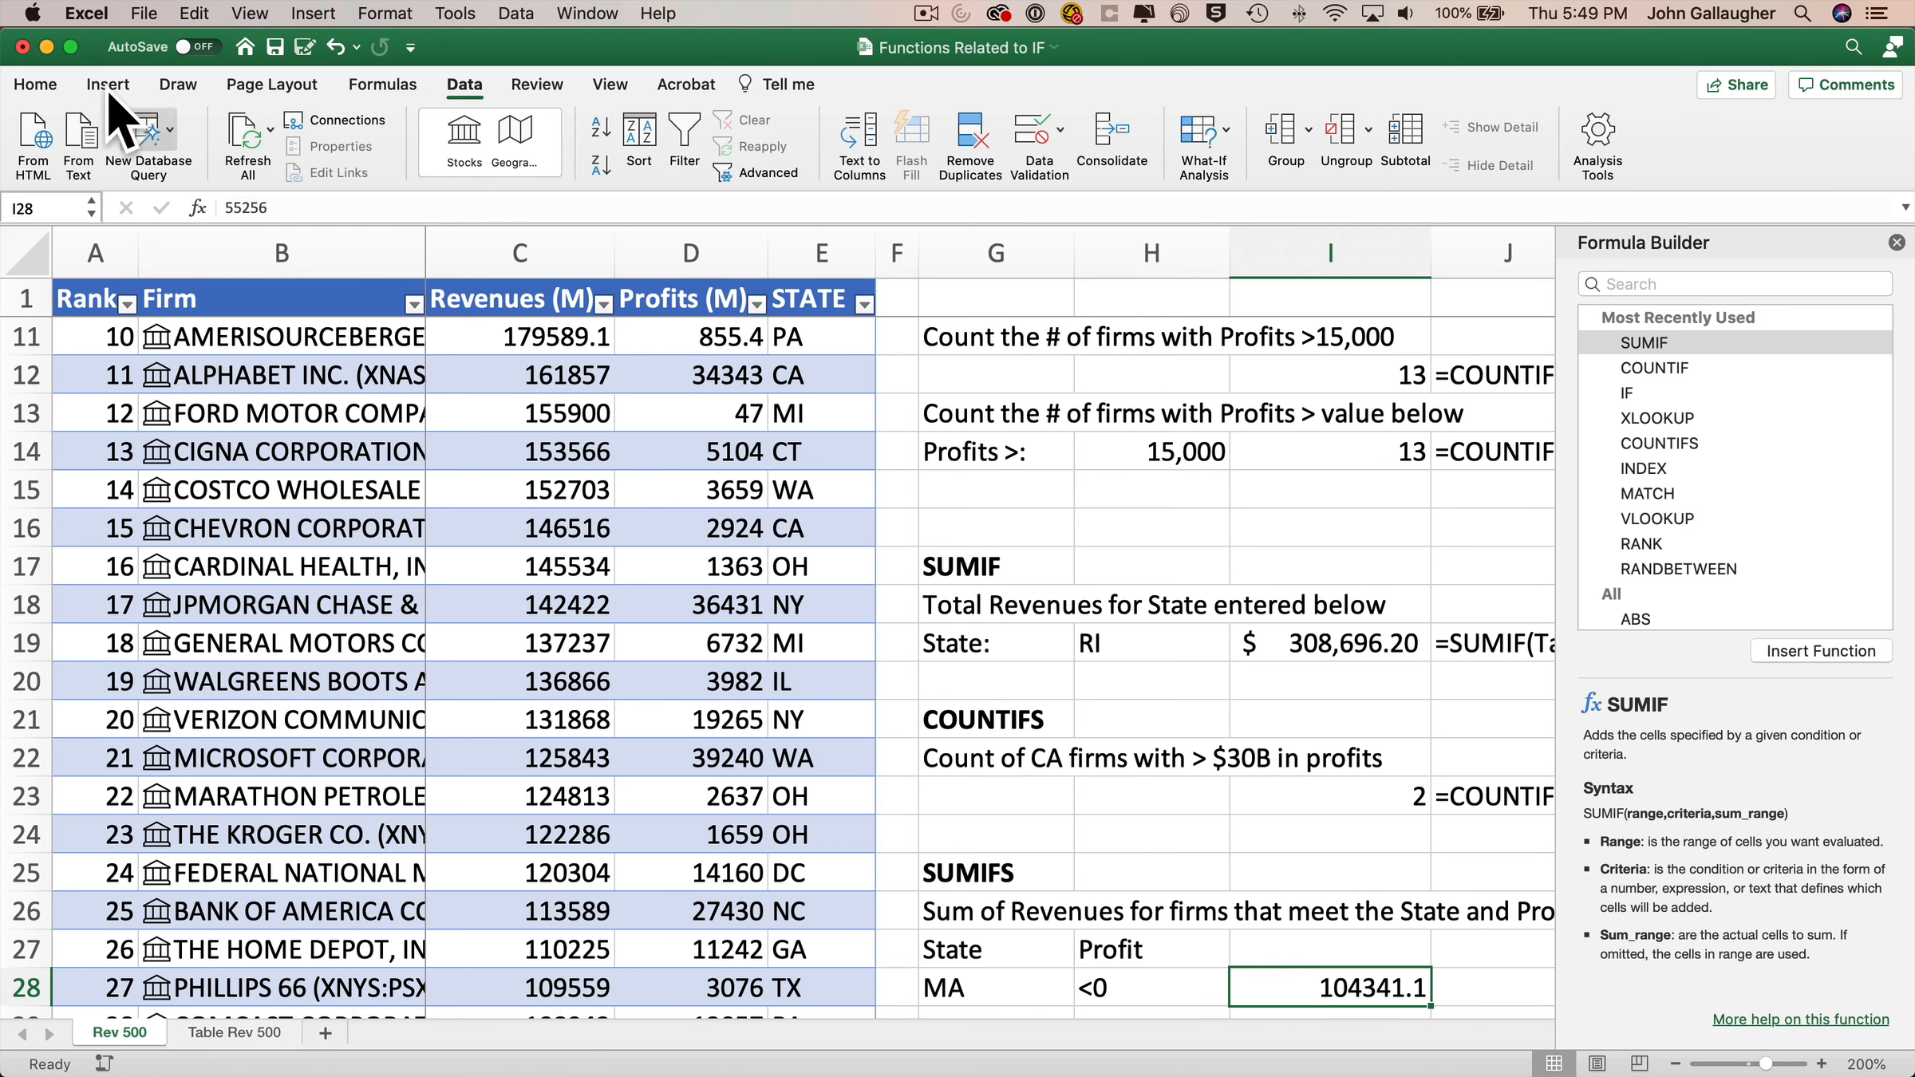
left_click(24, 83)
left_click(832, 164)
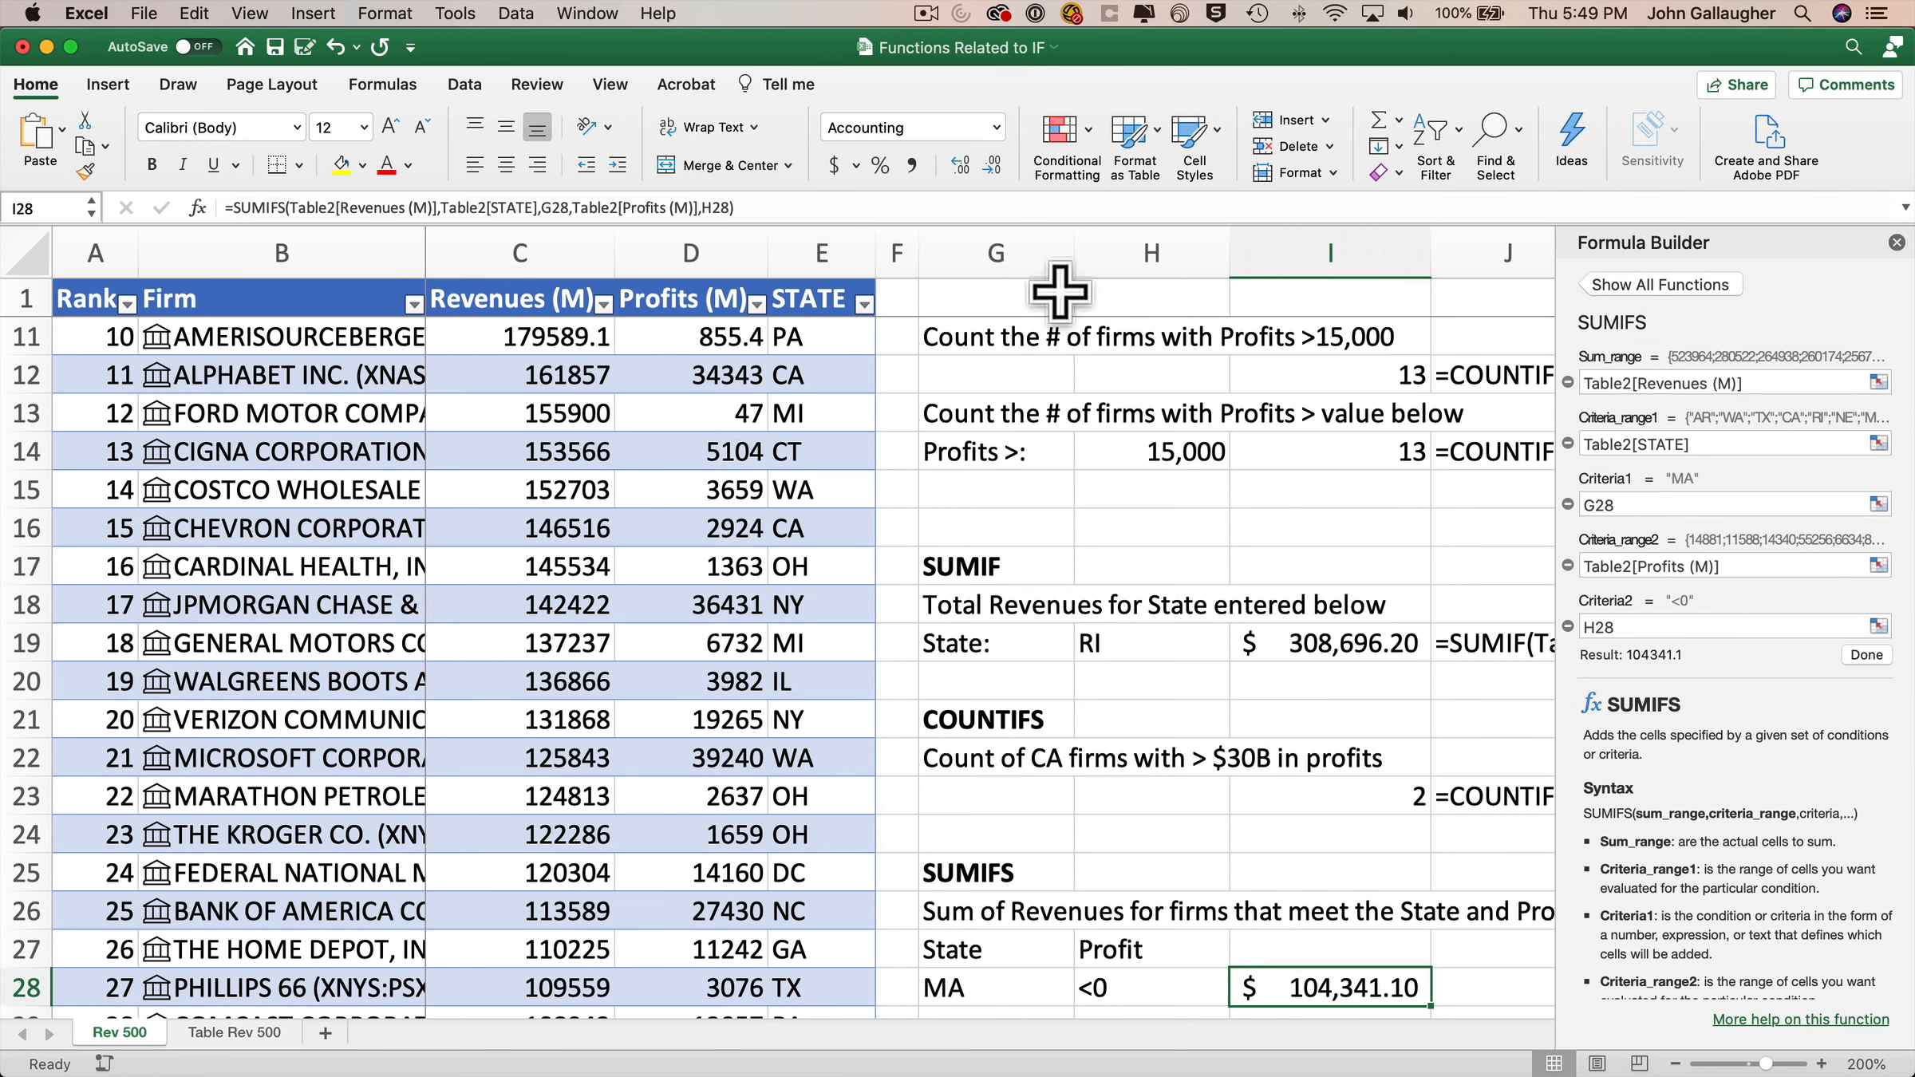
left_click(1897, 243)
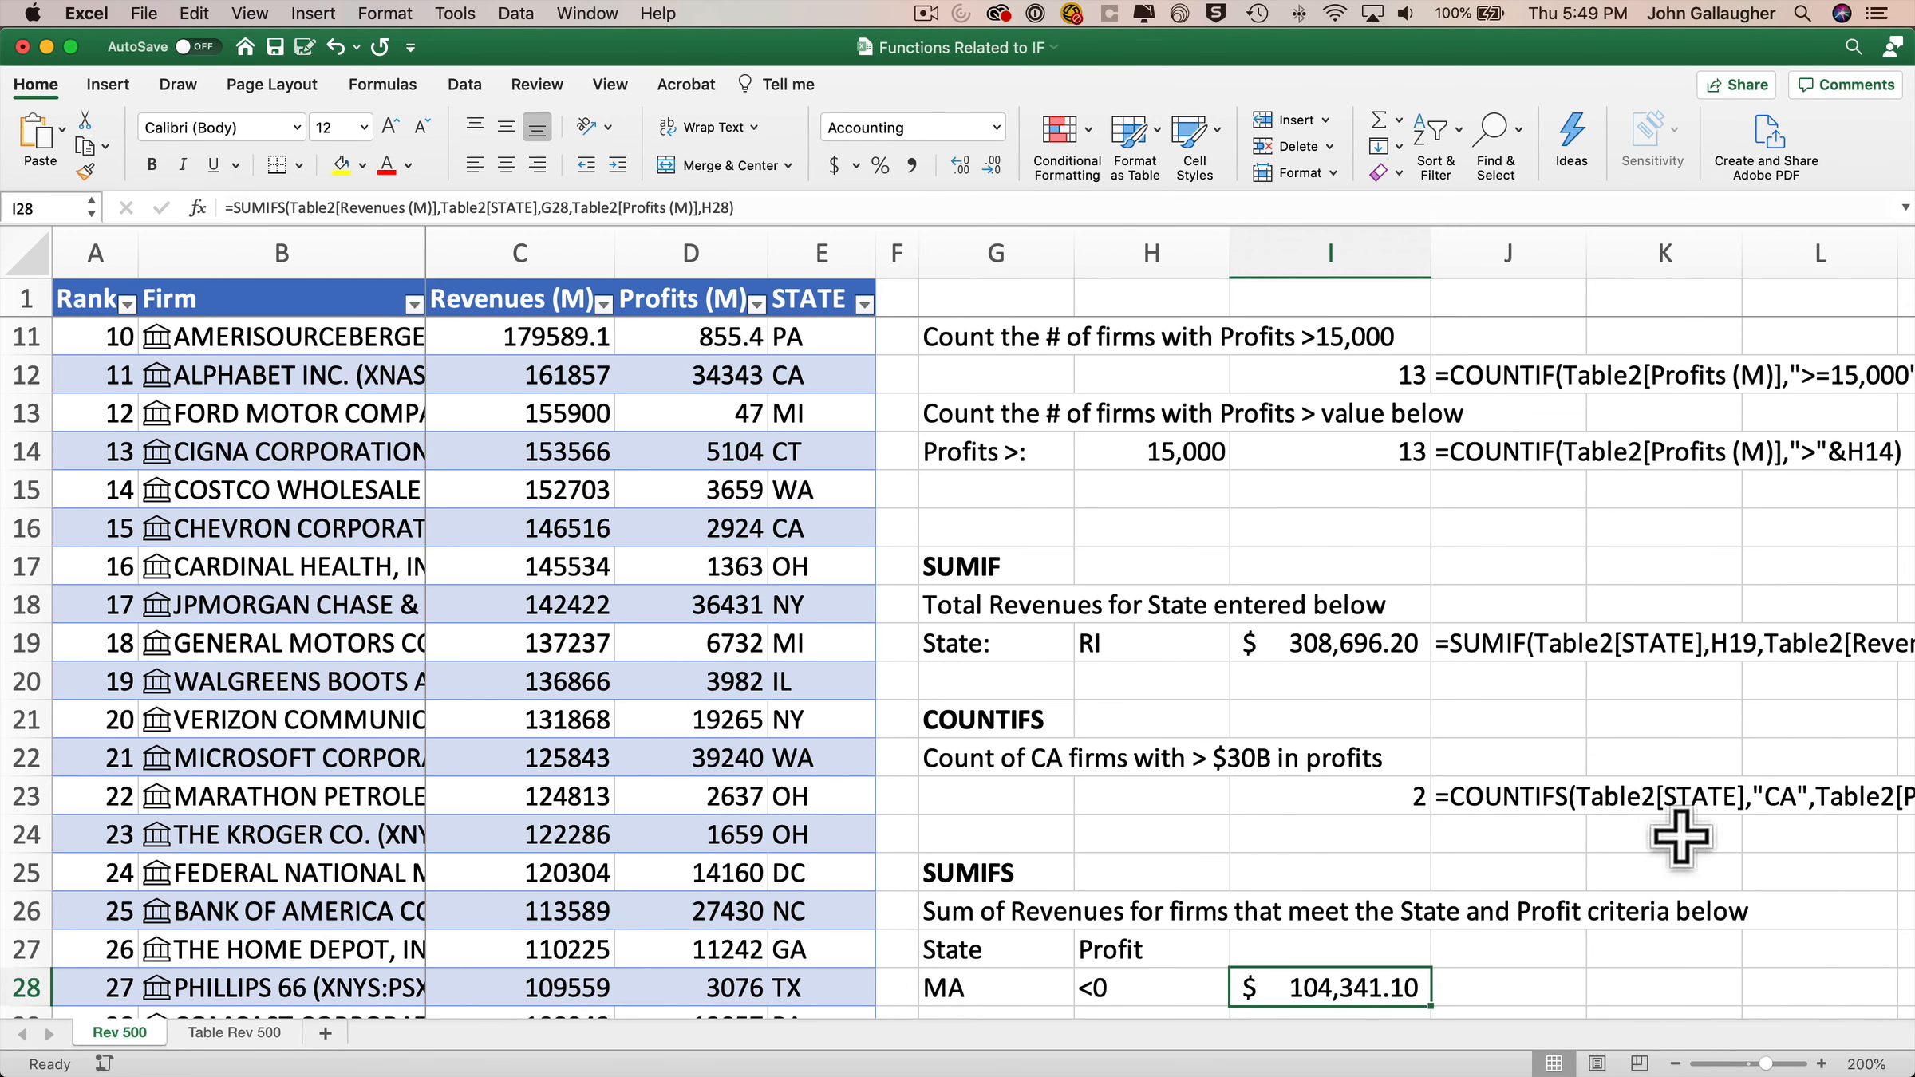
Step: Copy the FORMULATEXT formula from J23 into J28 to show the SUMIFS formula beside its result
left_click(1500, 796)
key("cmd+c")
left_click(1492, 990)
key("cmd+v")
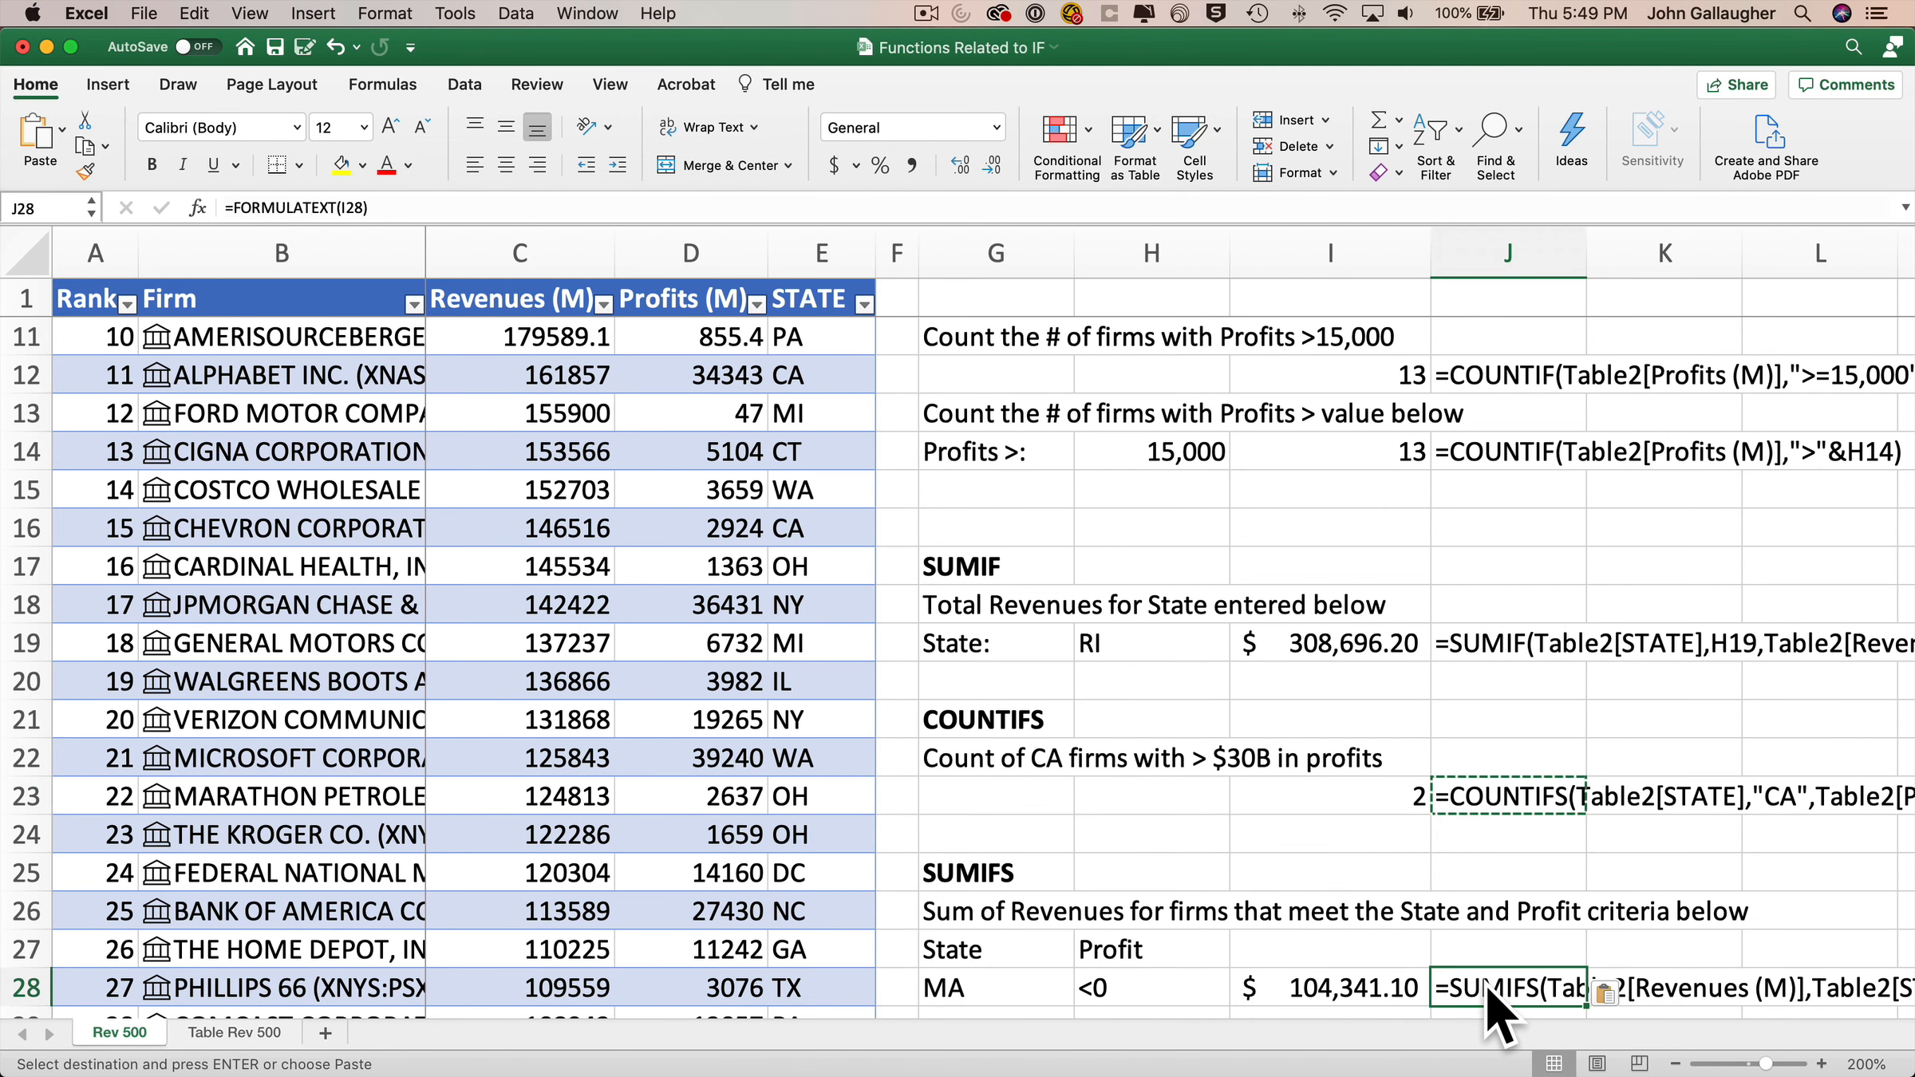
scroll(1487, 988, "down", 4)
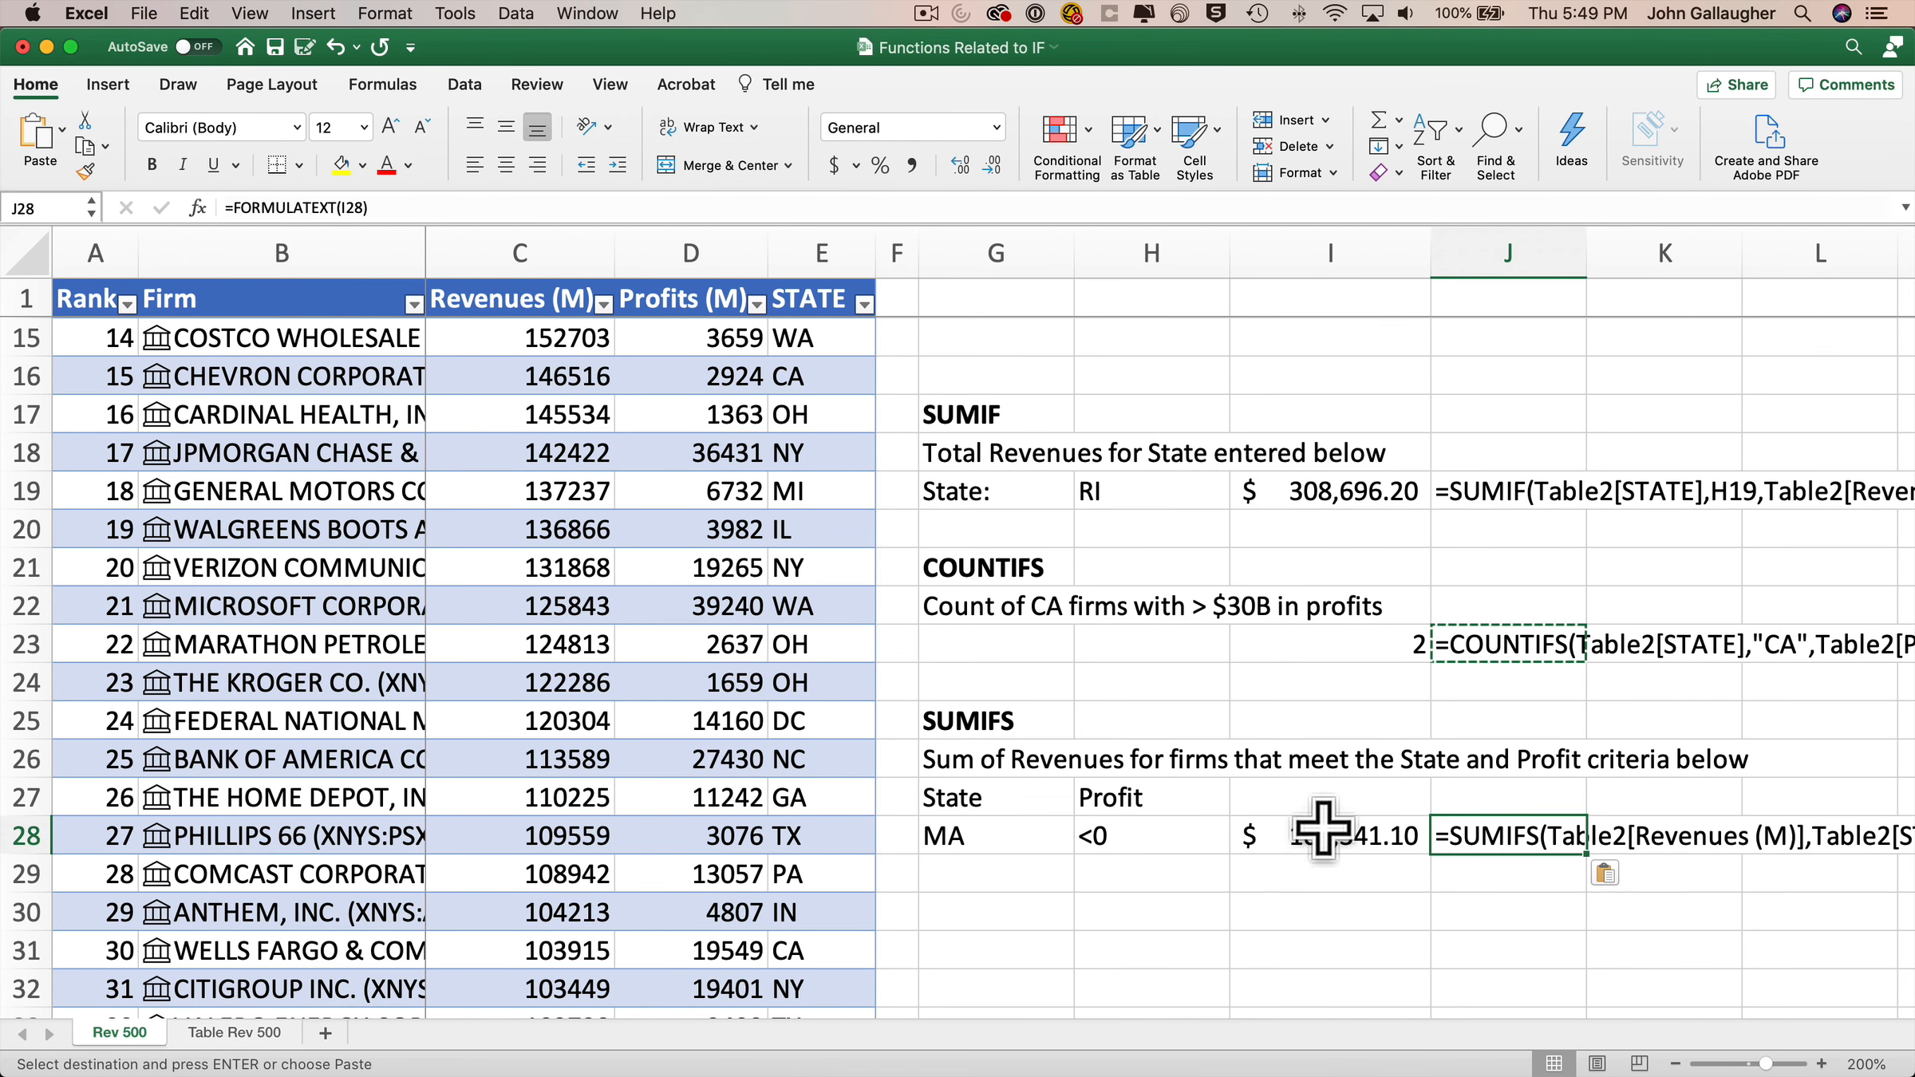
scroll(1329, 830, "up", 4)
scroll(1166, 802, "up", 5)
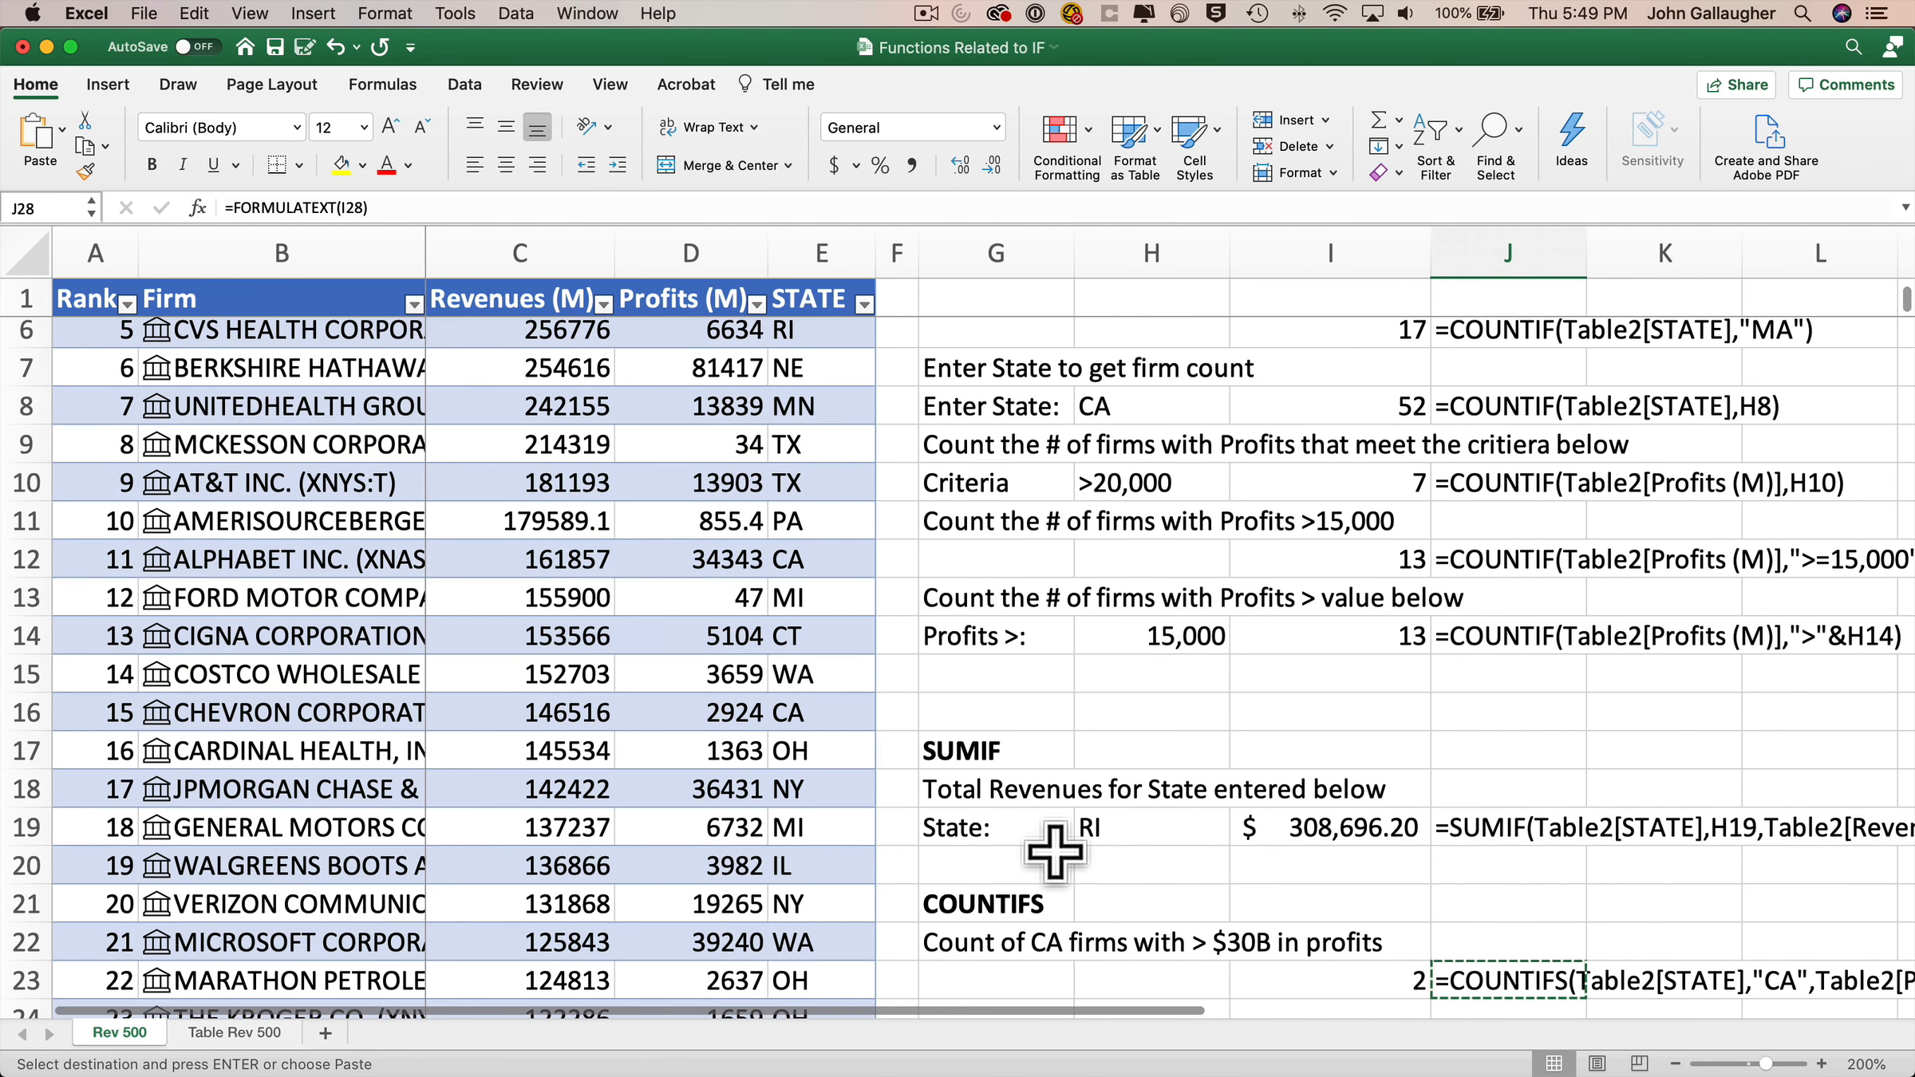
scroll(1053, 852, "up", 4)
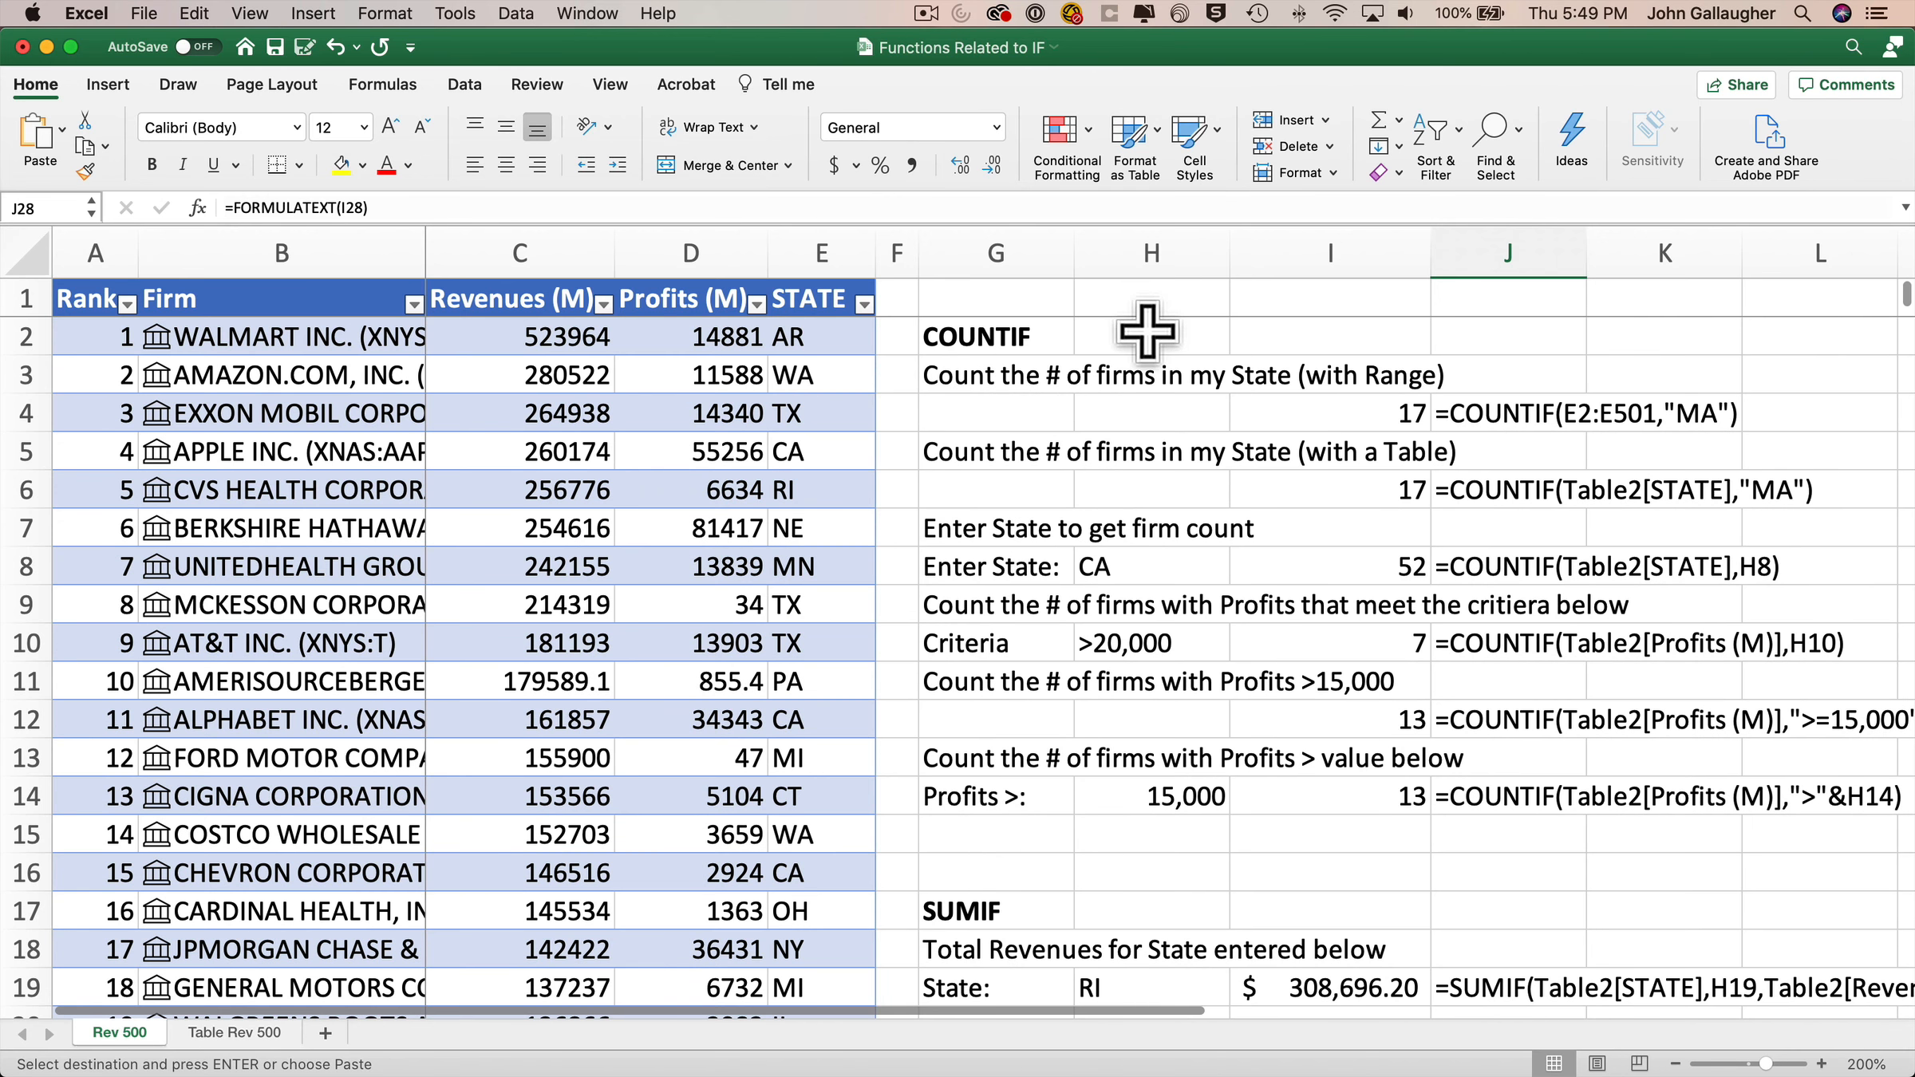